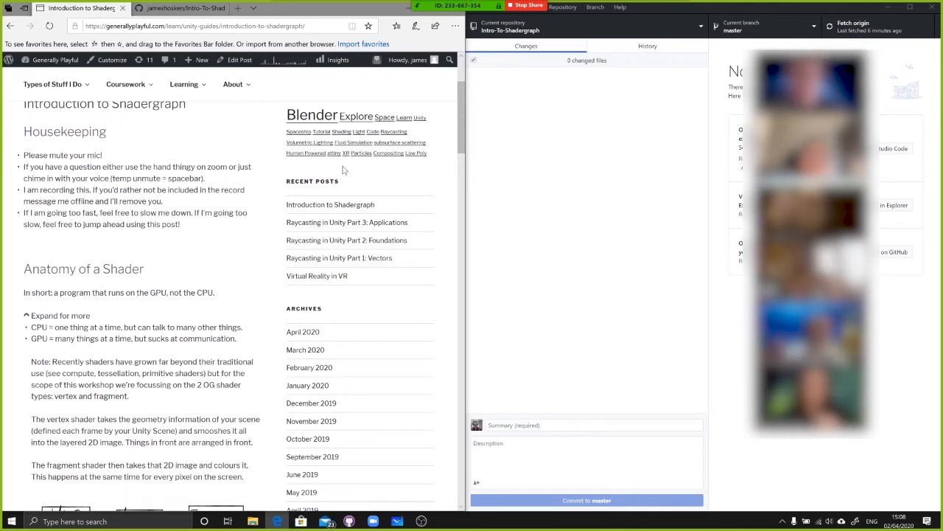
# Read the Introduction to Shadergraph post from the shader anatomy section down to Getting Started, highlighting the notes on pixels and frames
pyautogui.scroll(-1, 331, 190)
pyautogui.moveTo(64, 258); pyautogui.dragTo(128, 259)
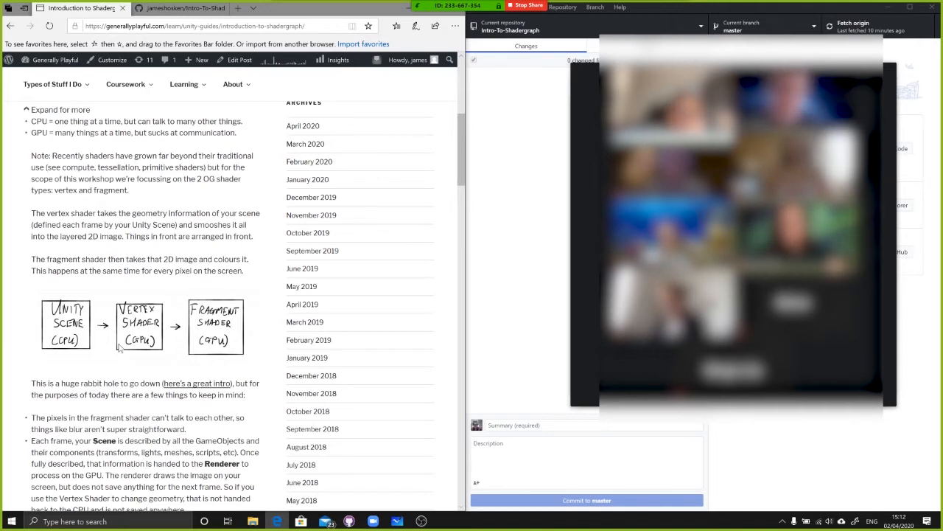
pyautogui.scroll(-3, 210, 378)
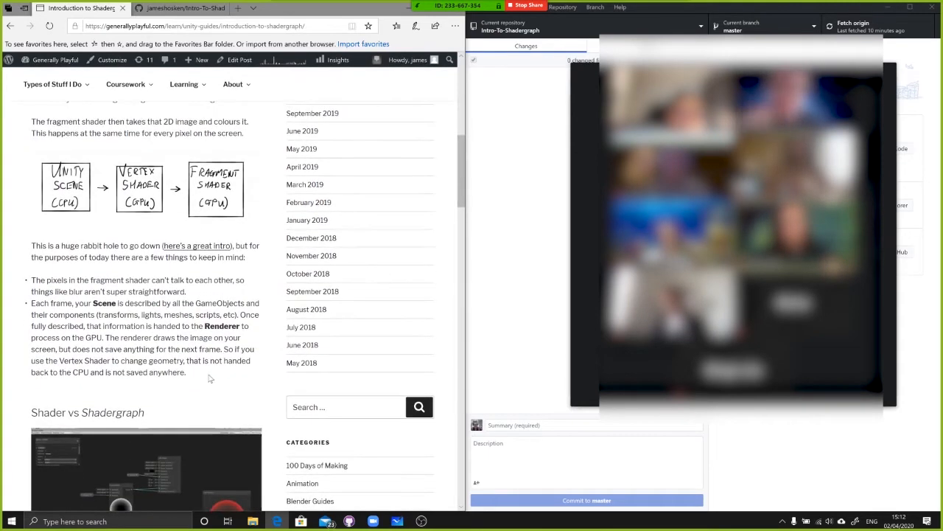
pyautogui.scroll(-1, 210, 378)
pyautogui.moveTo(47, 212); pyautogui.dragTo(164, 226)
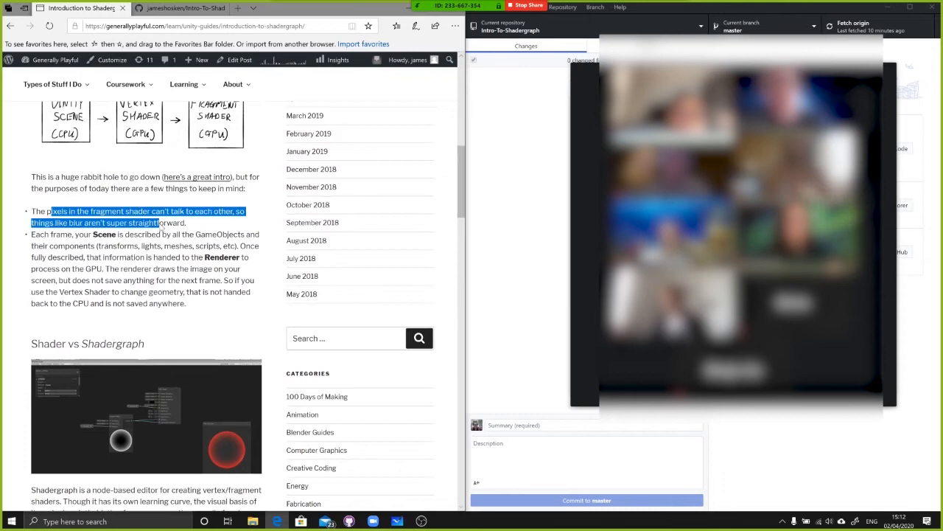
pyautogui.click(188, 230)
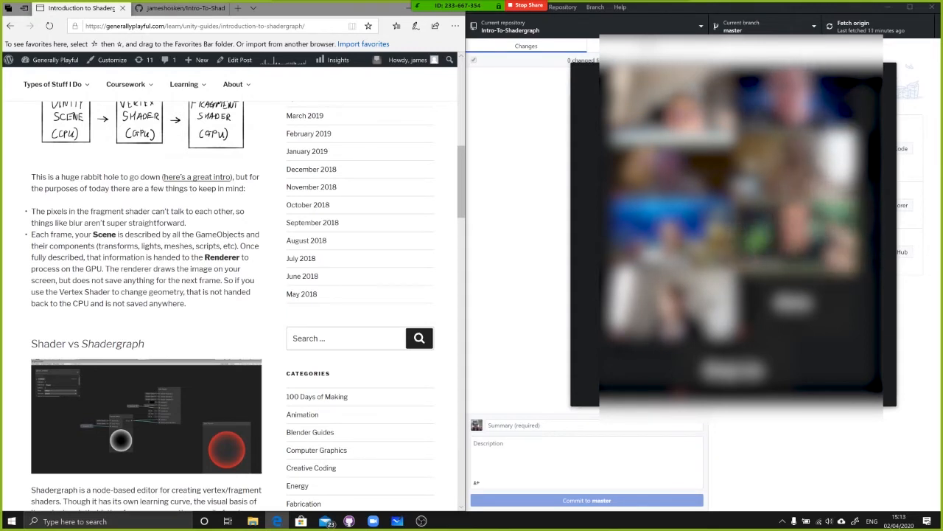
pyautogui.moveTo(106, 280); pyautogui.dragTo(184, 303)
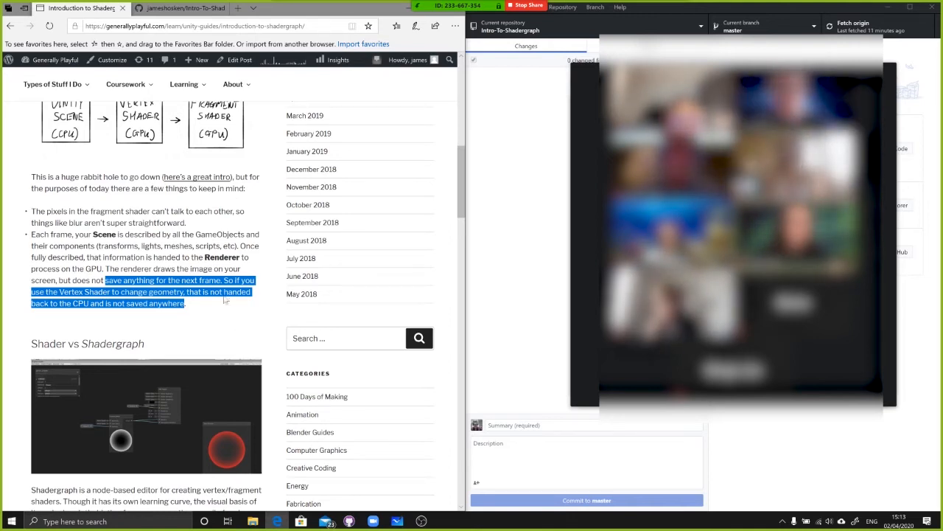
pyautogui.click(225, 299)
pyautogui.scroll(-5, 225, 309)
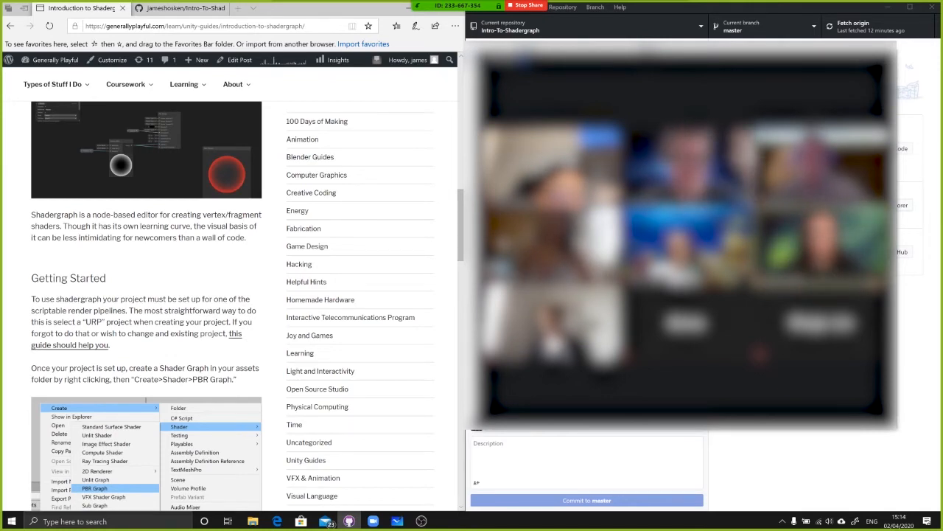
pyautogui.scroll(-1, 20, 260)
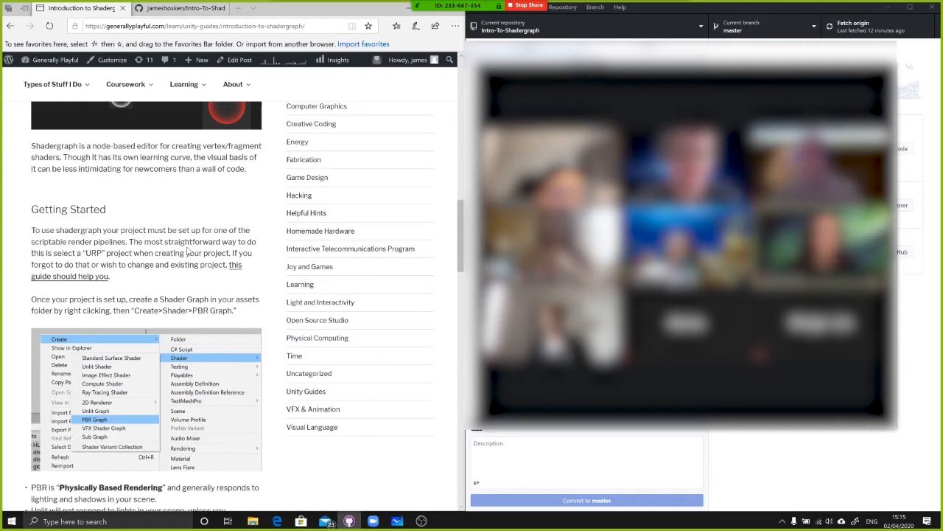
# Open Unity Hub and start a new project named "Shadergraph Workshop Actual"
pyautogui.press('super')
pyautogui.write('h')
pyautogui.press('Return')
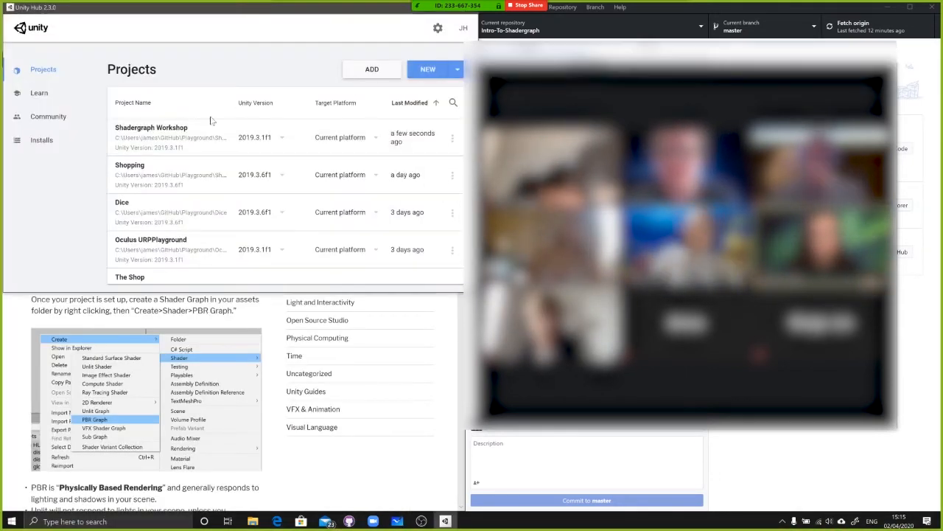
pyautogui.click(423, 71)
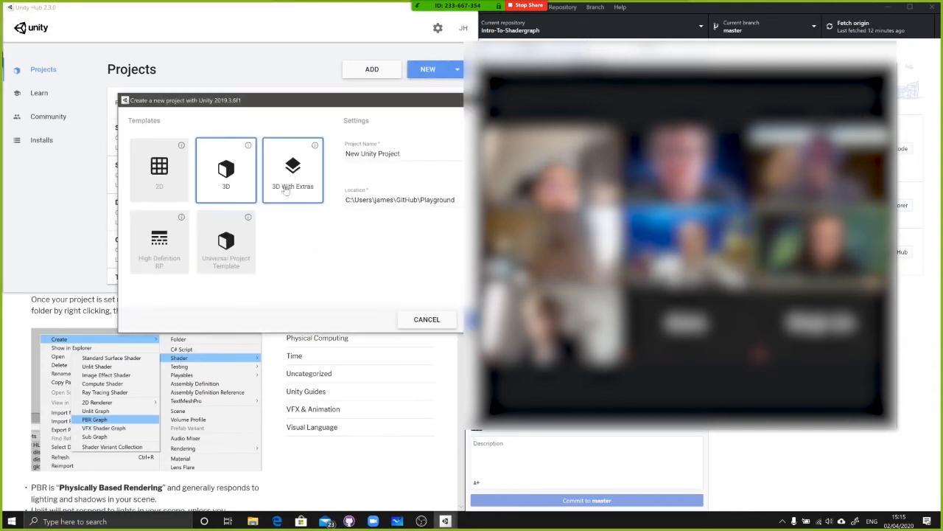
pyautogui.write('Shadergraph Workshop Actual')
# Set the new project's location to the workshop folder under GitHub\Tutorials\Unity
pyautogui.moveTo(321, 100); pyautogui.dragTo(258, 94)
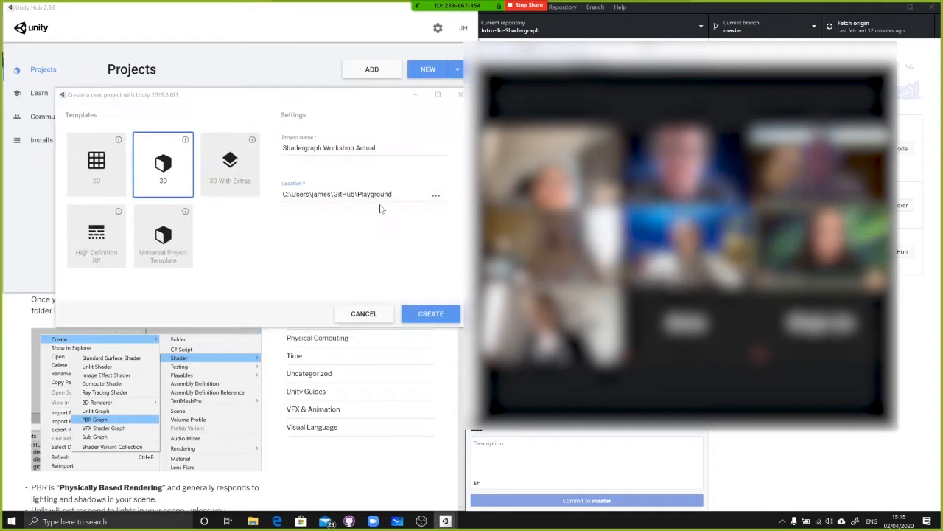
pyautogui.click(437, 196)
pyautogui.doubleClick(255, 181)
pyautogui.click(433, 359)
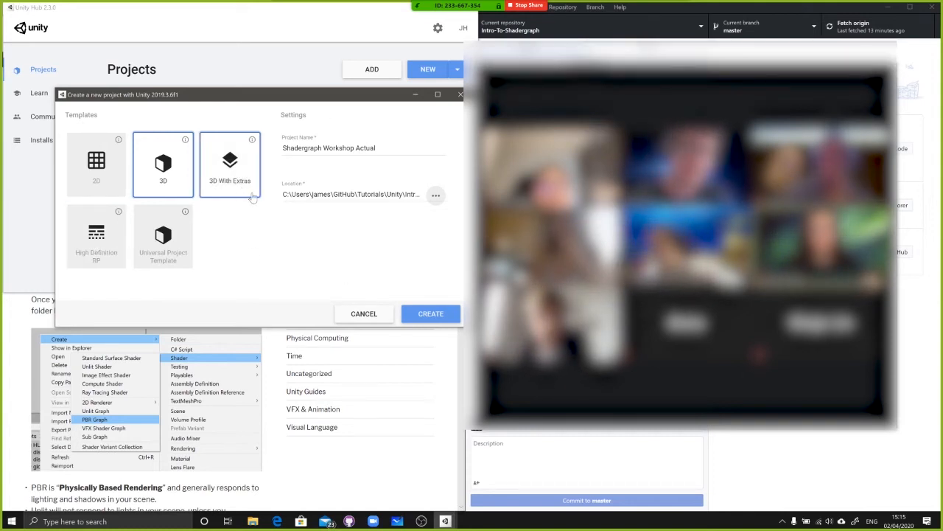
# Choose the Universal Project Template, in line with the guide's URP instructions, and create the project
pyautogui.moveTo(147, 94); pyautogui.dragTo(132, 80)
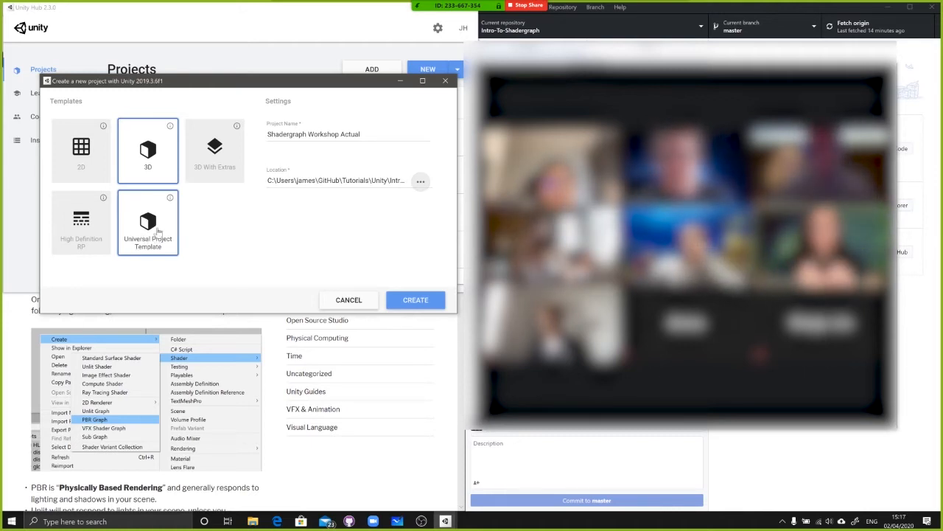
pyautogui.click(160, 230)
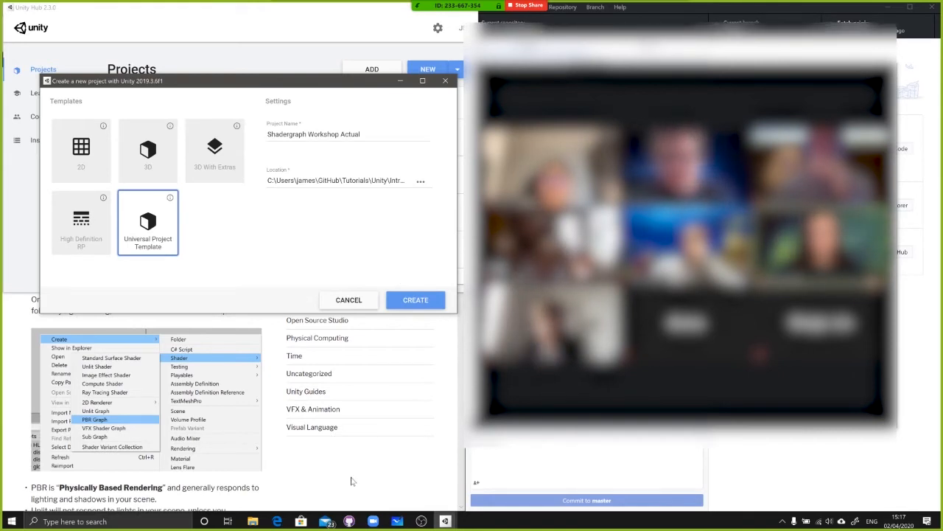
pyautogui.click(301, 457)
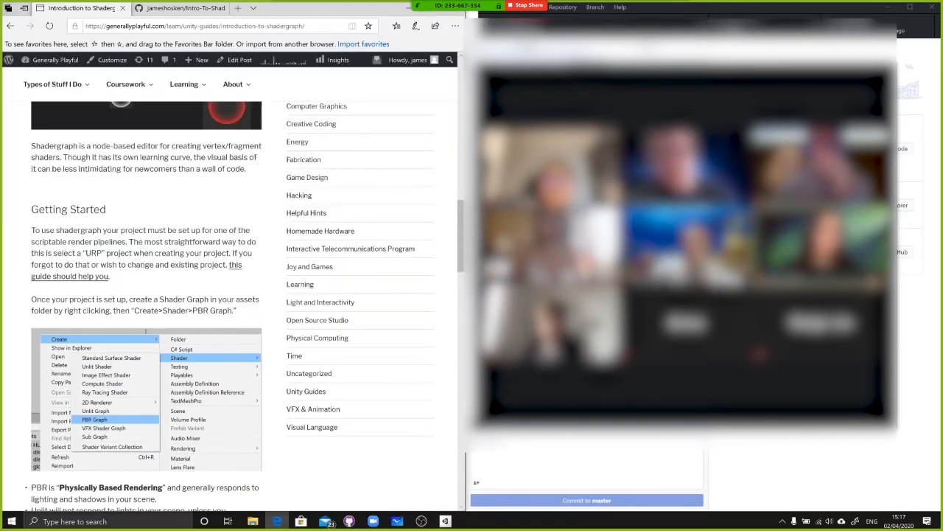
pyautogui.moveTo(31, 206); pyautogui.dragTo(118, 277)
pyautogui.click(224, 285)
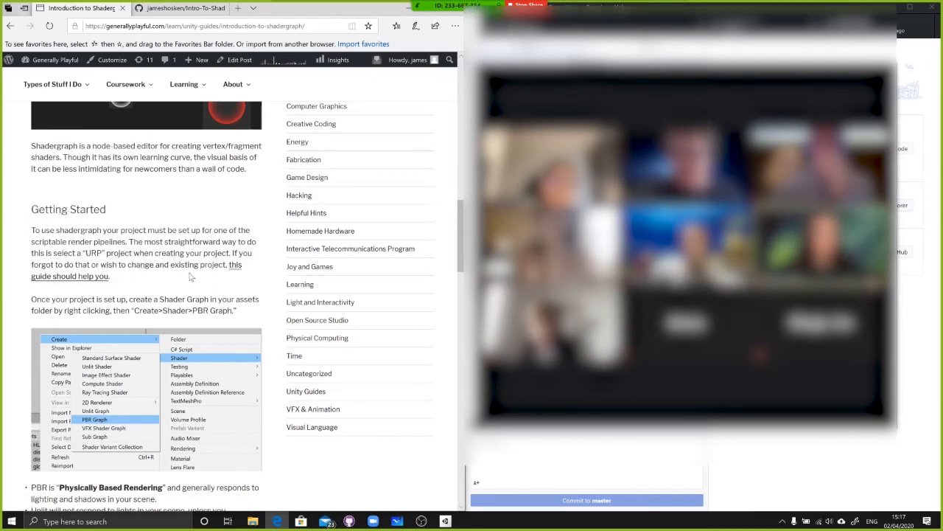
pyautogui.hotkey('alt', 'Tab')
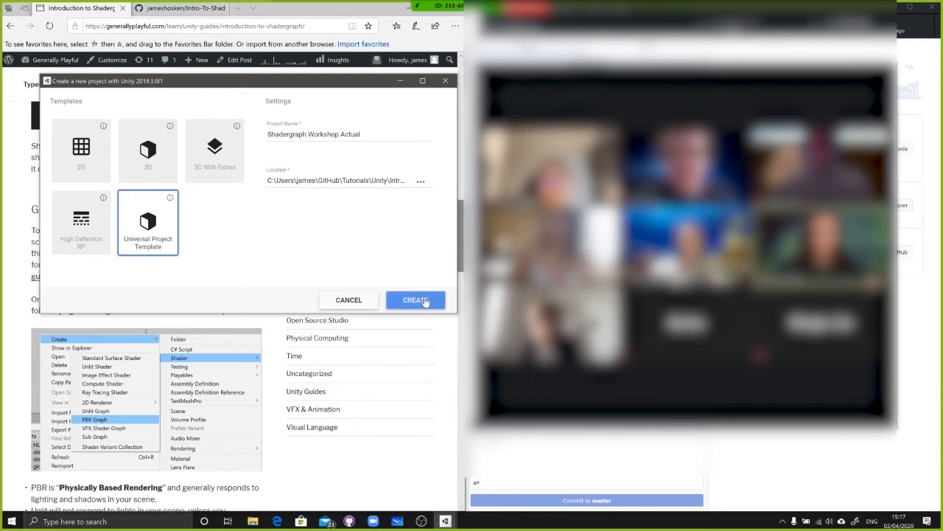
pyautogui.click(415, 300)
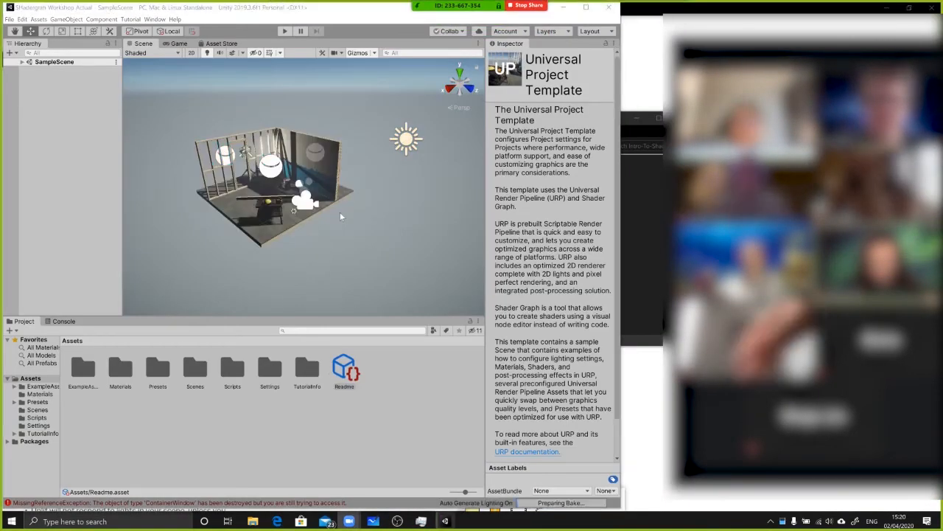
# Maximize the Unity editor window and collapse the meeting's participant video gallery that covers it
pyautogui.doubleClick(326, 15)
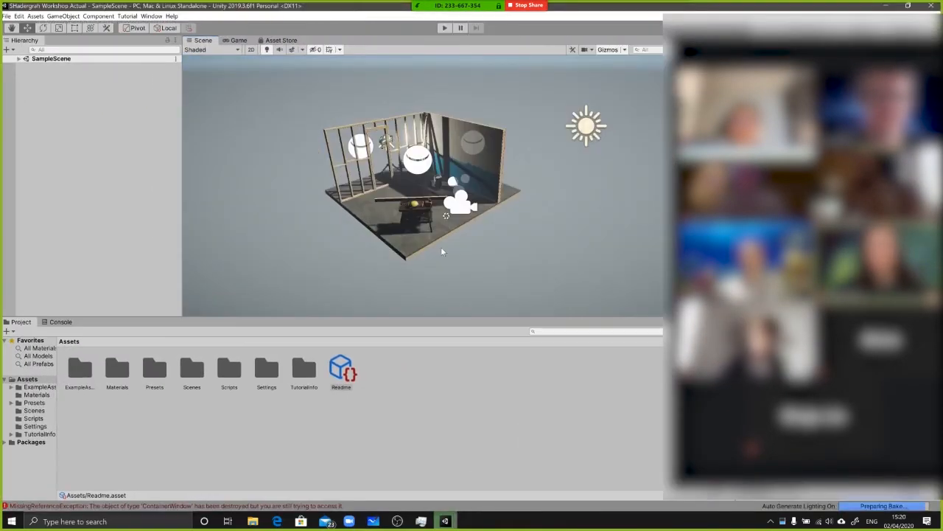
pyautogui.moveTo(779, 35); pyautogui.dragTo(582, 50)
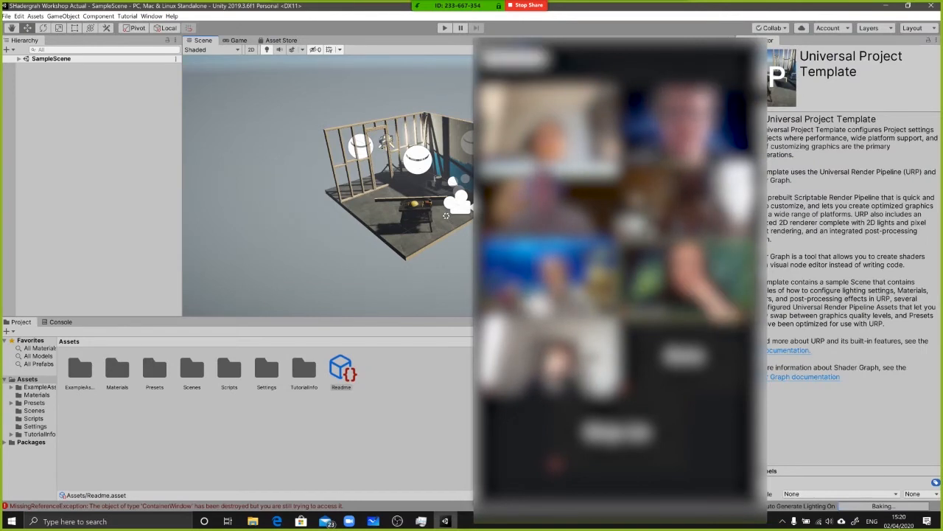
pyautogui.click(480, 46)
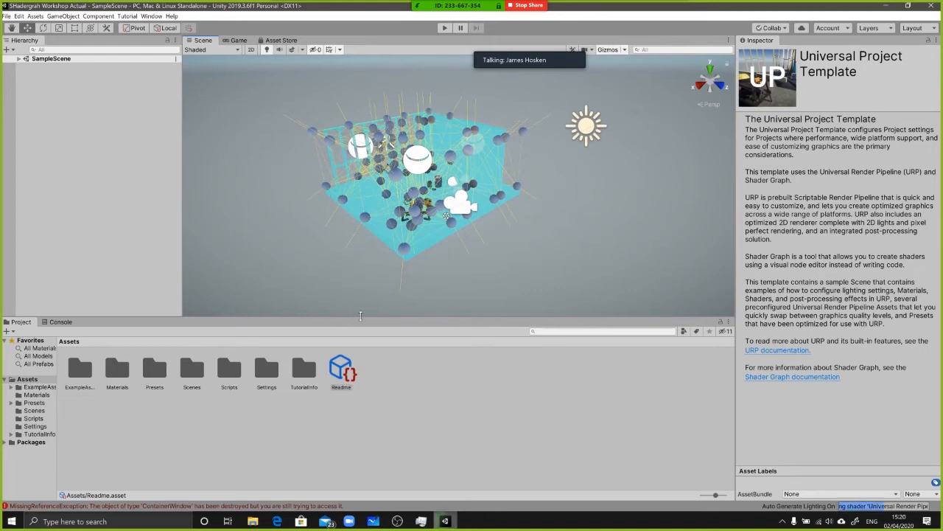
# Switch the Unity editor to the 2 by 3 layout and maximize its window
pyautogui.click(151, 17)
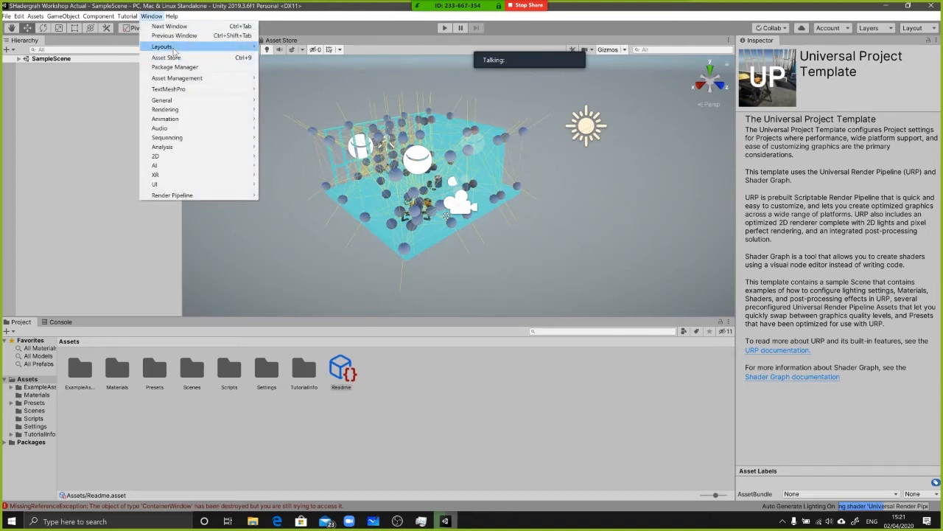
pyautogui.moveTo(175, 50)
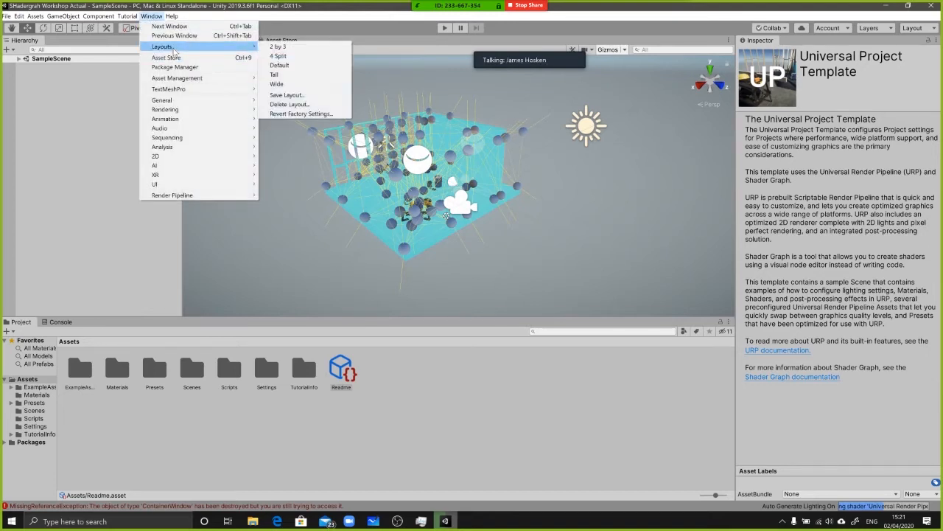
pyautogui.click(286, 47)
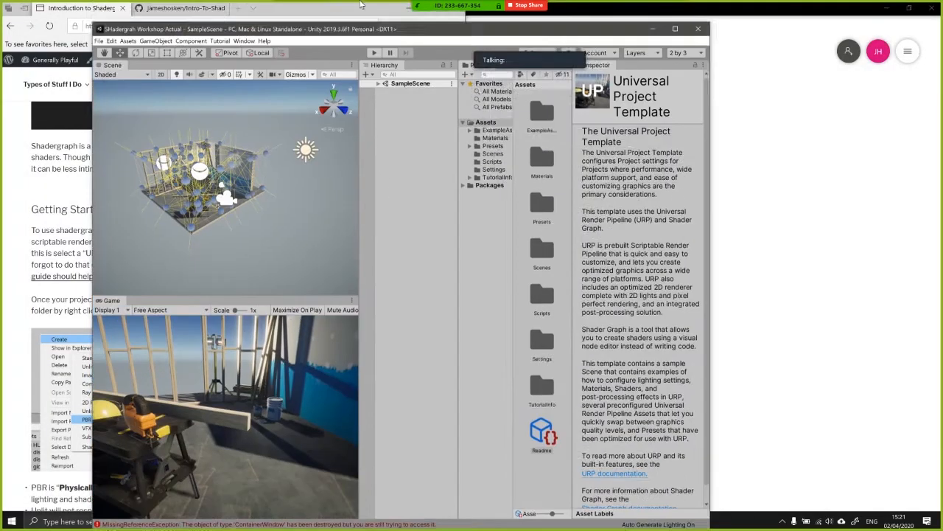
pyautogui.doubleClick(363, 5)
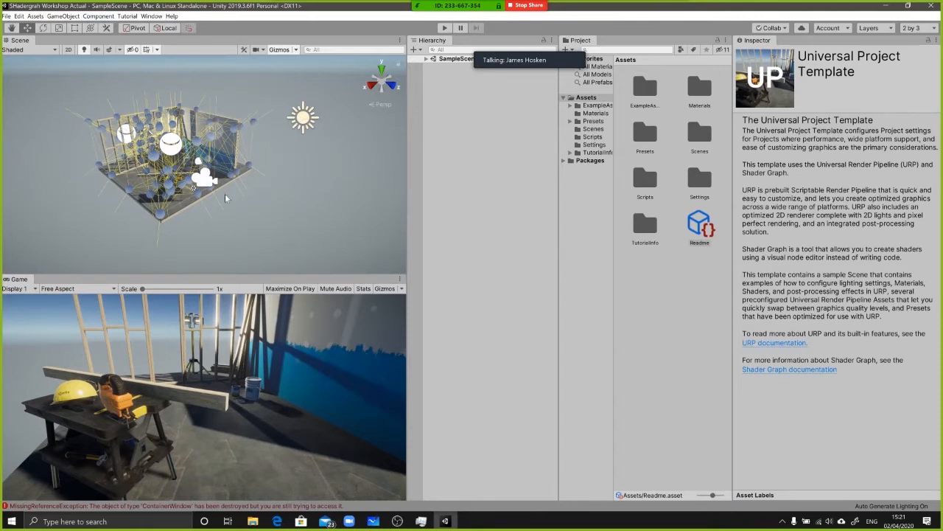
# Dock the Project window beneath the Hierarchy and narrow the Inspector column
pyautogui.click(480, 109)
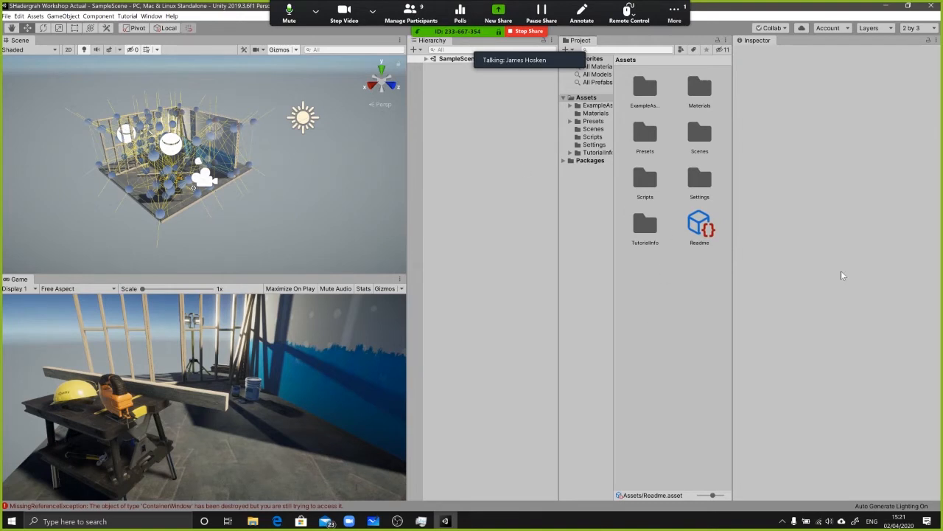
pyautogui.click(427, 39)
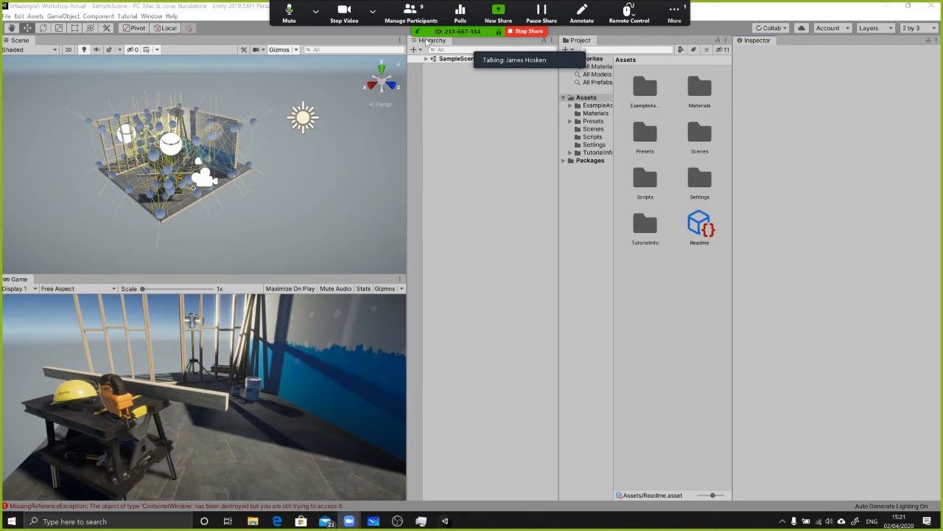
pyautogui.moveTo(556, 53)
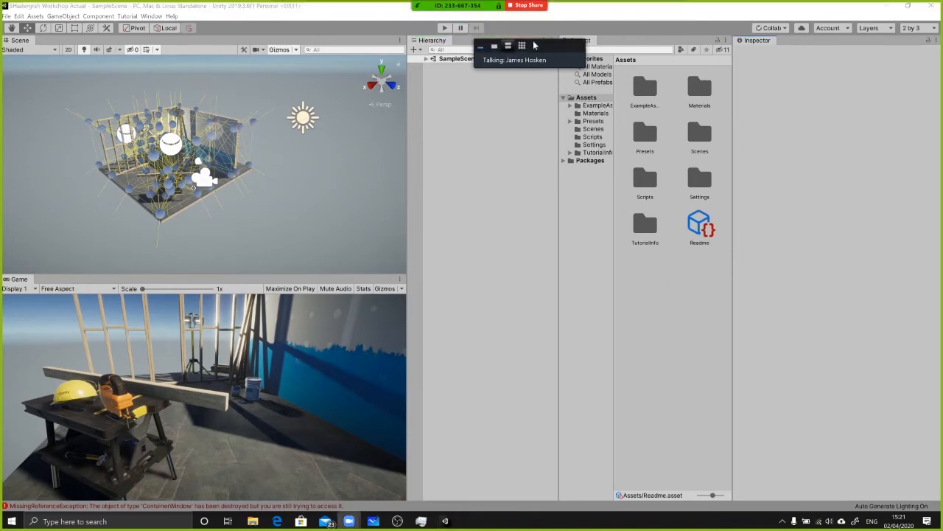
pyautogui.moveTo(577, 40); pyautogui.dragTo(460, 398)
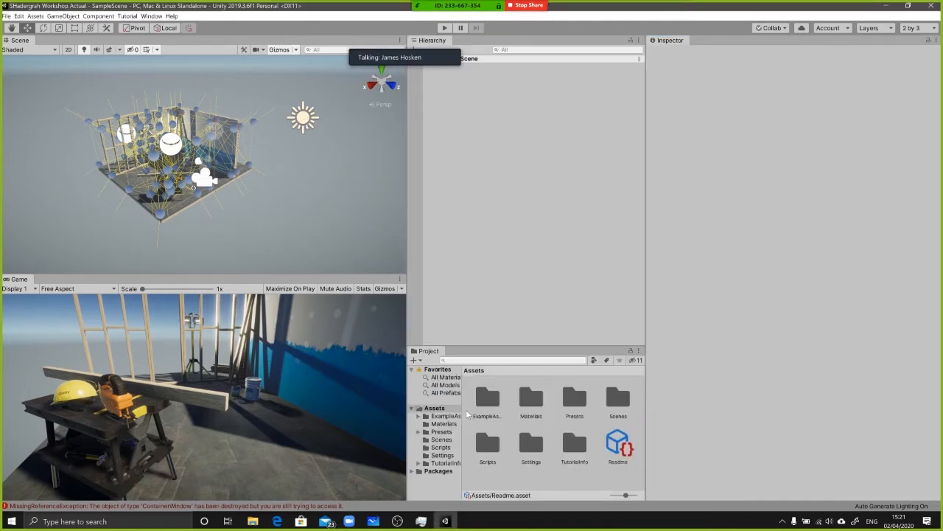
pyautogui.moveTo(646, 319); pyautogui.dragTo(715, 304)
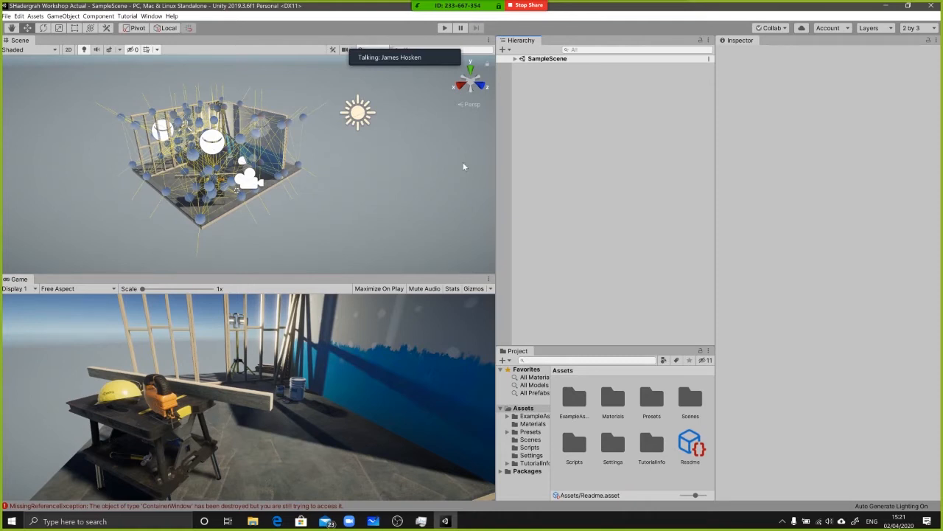
# Restore the meeting's participant gallery over the Inspector and widen the Hierarchy and Project column
pyautogui.hotkey('alt', 'Tab')
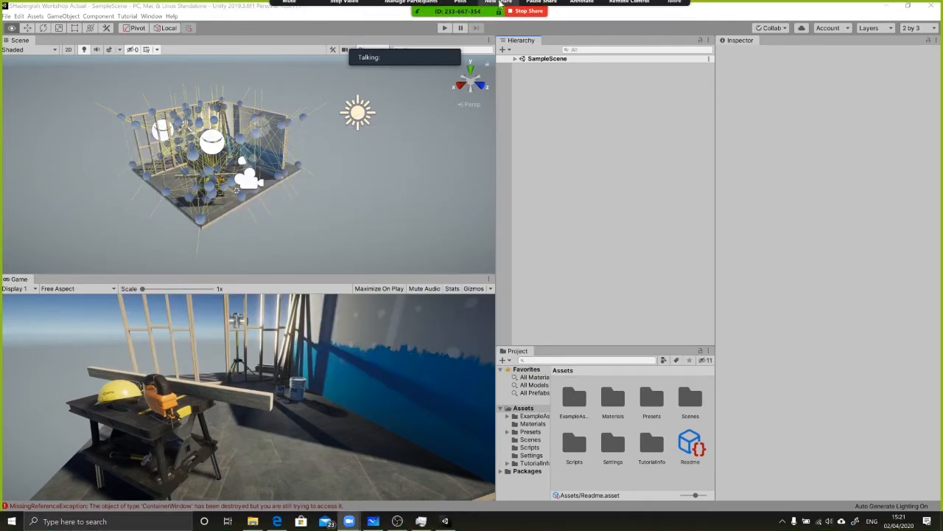
pyautogui.moveTo(462, 6)
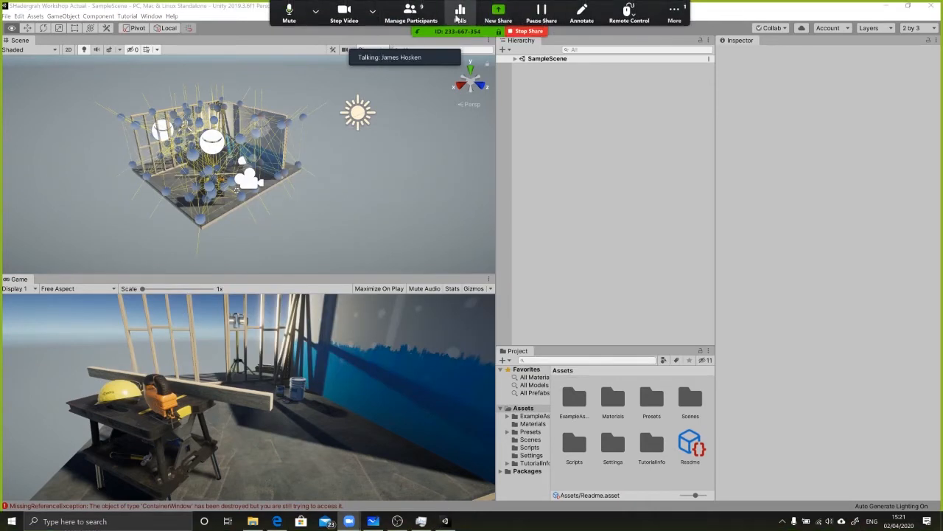
pyautogui.moveTo(619, 15); pyautogui.dragTo(752, 57)
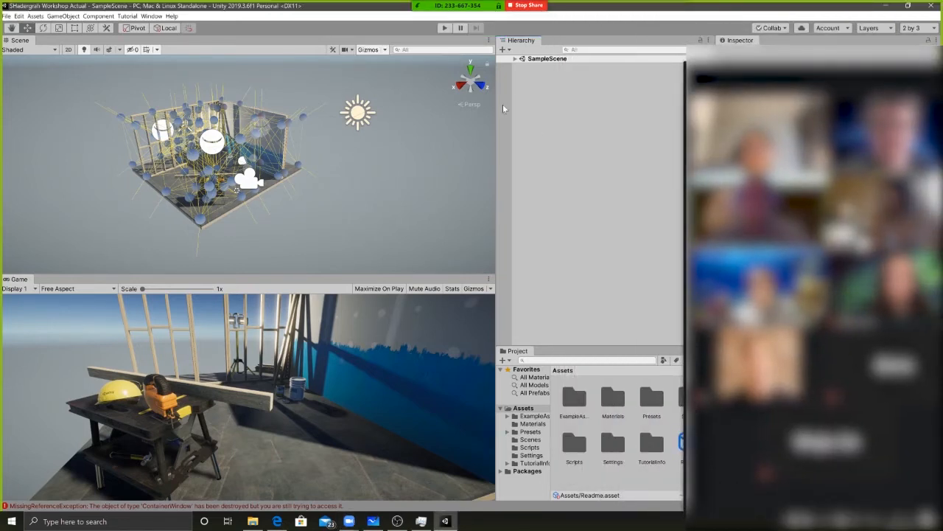
pyautogui.moveTo(497, 107); pyautogui.dragTo(348, 111)
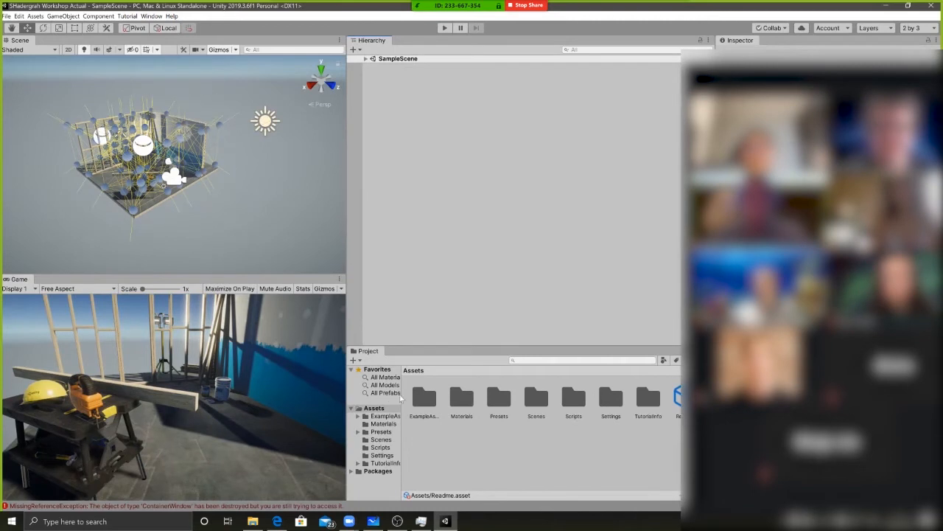
pyautogui.moveTo(697, 457); pyautogui.dragTo(748, 446)
# Show the project's assets as a compact list and expand SampleScene in the Hierarchy
pyautogui.moveTo(697, 495); pyautogui.dragTo(679, 495)
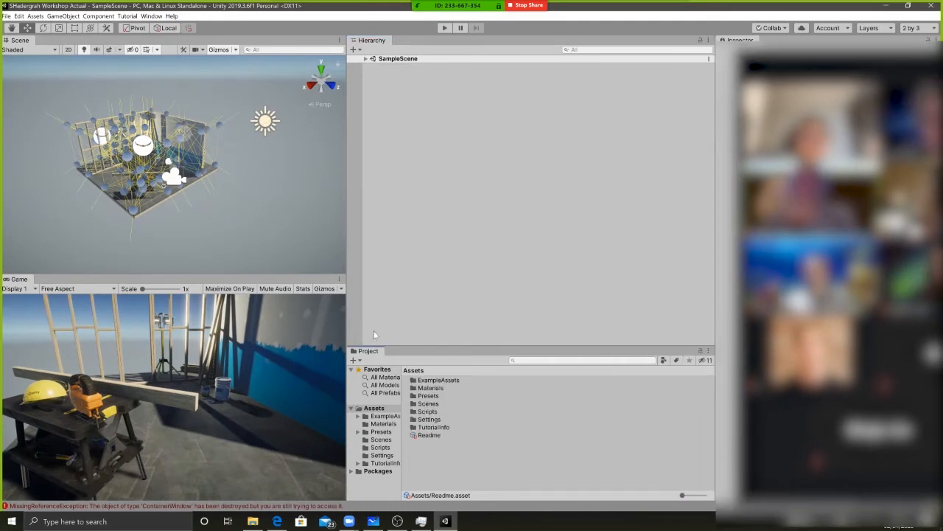
pyautogui.click(365, 58)
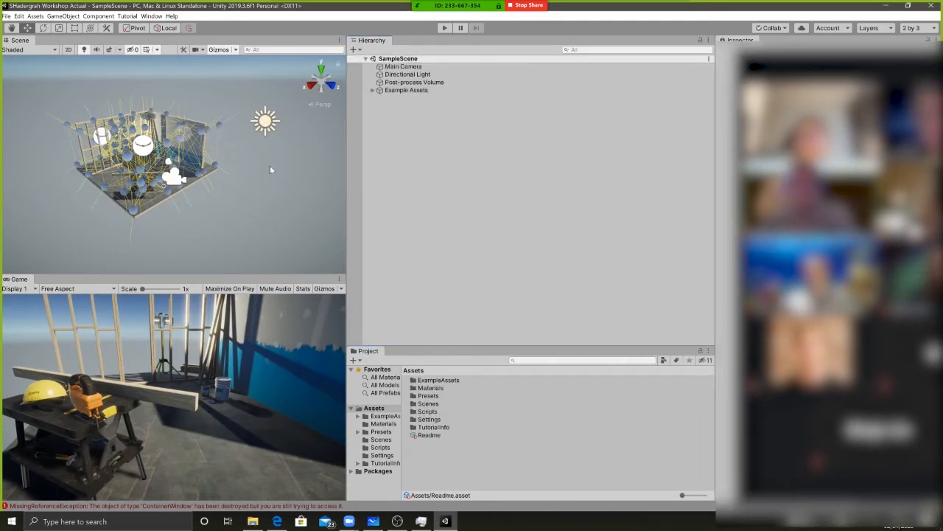
# Delete the Example Assets object from SampleScene and enlarge the Project window upward into the Hierarchy's space
pyautogui.click(404, 90)
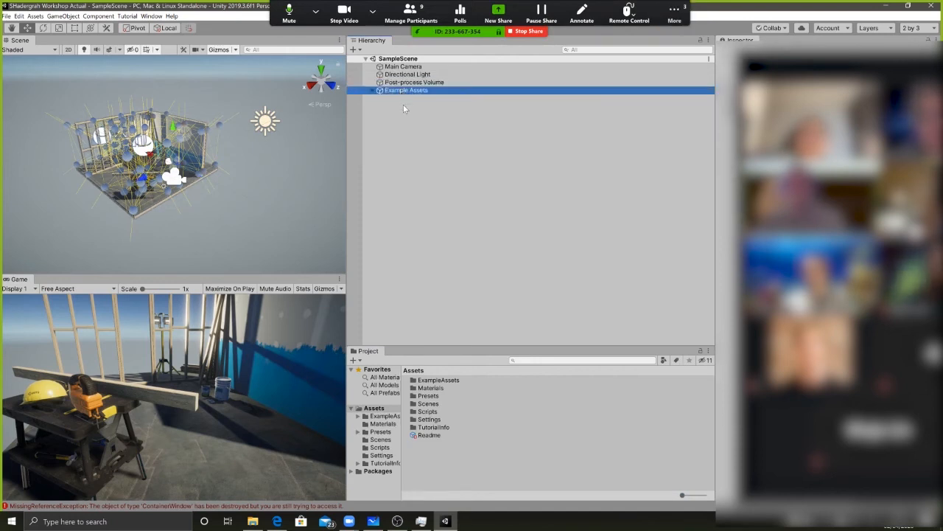
pyautogui.press('Delete')
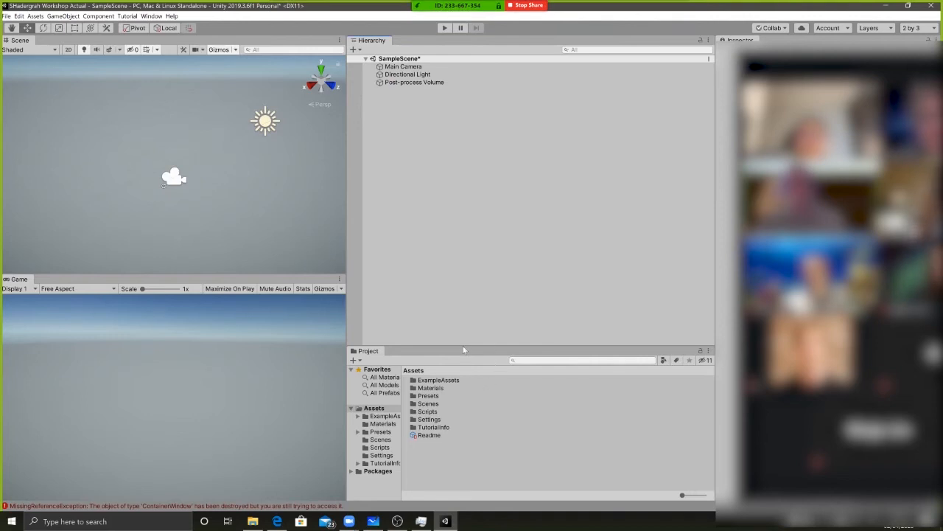
pyautogui.moveTo(463, 346); pyautogui.dragTo(457, 189)
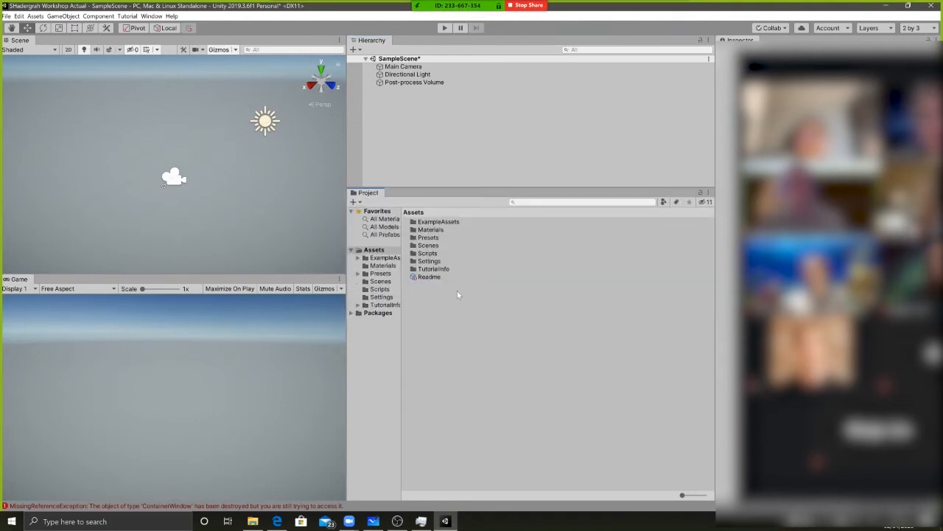
# Delete the ExampleAssets folder from the project and widen the folder tree column
pyautogui.click(384, 259)
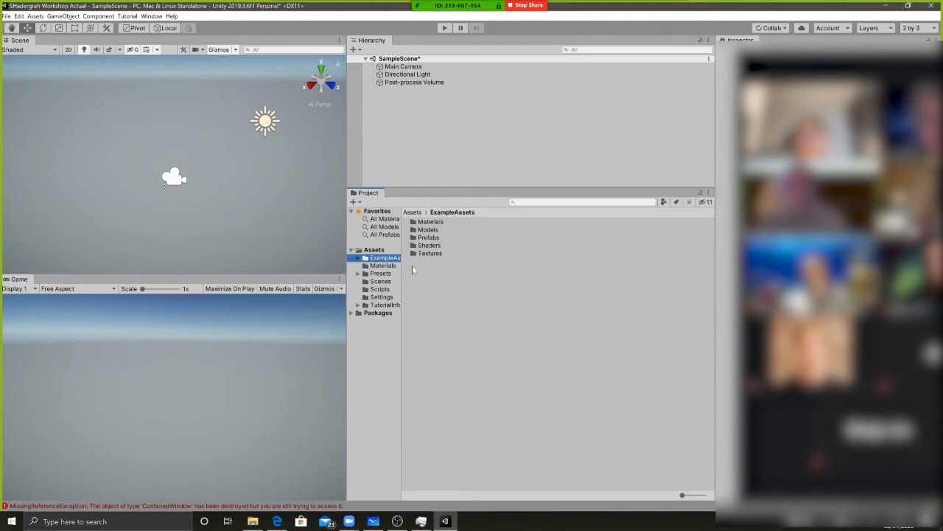
pyautogui.moveTo(403, 261); pyautogui.dragTo(478, 260)
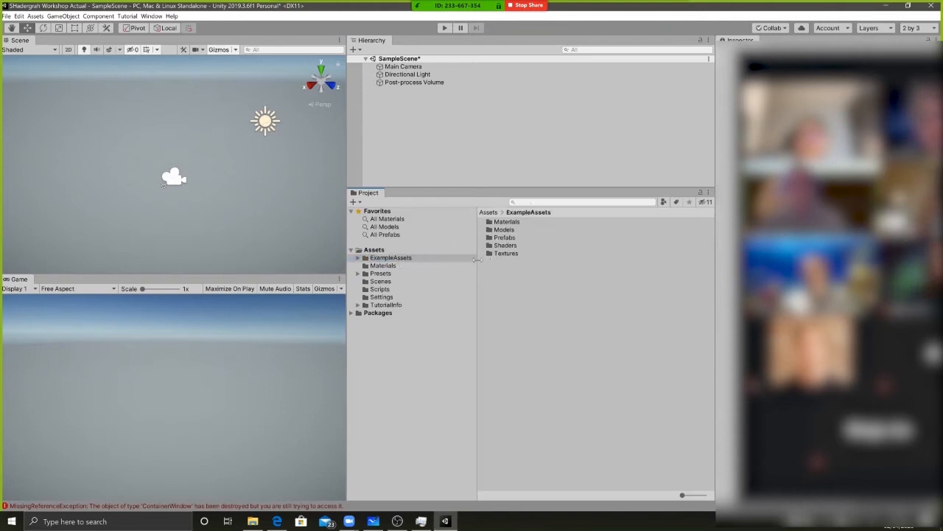
pyautogui.press('Delete')
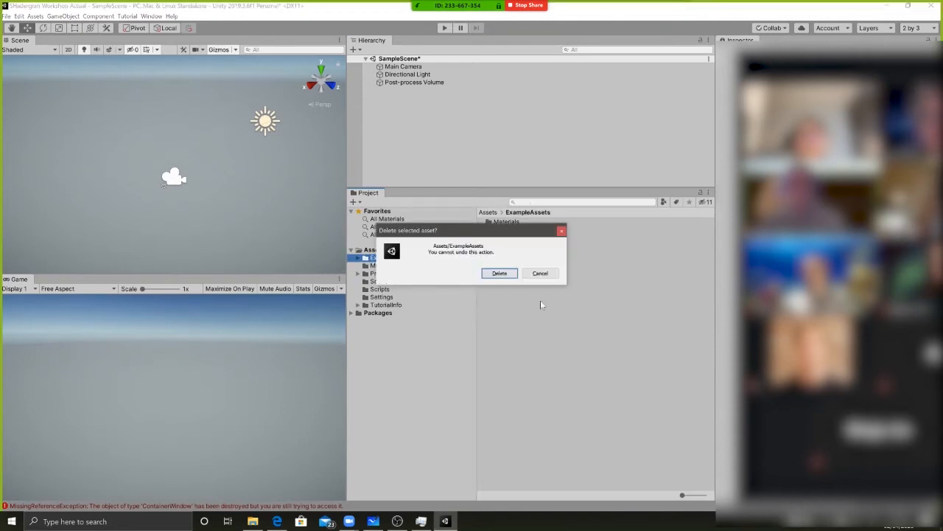
pyautogui.click(500, 273)
# Delete the TutorialInfo folder from the project's assets
pyautogui.click(381, 288)
pyautogui.click(384, 296)
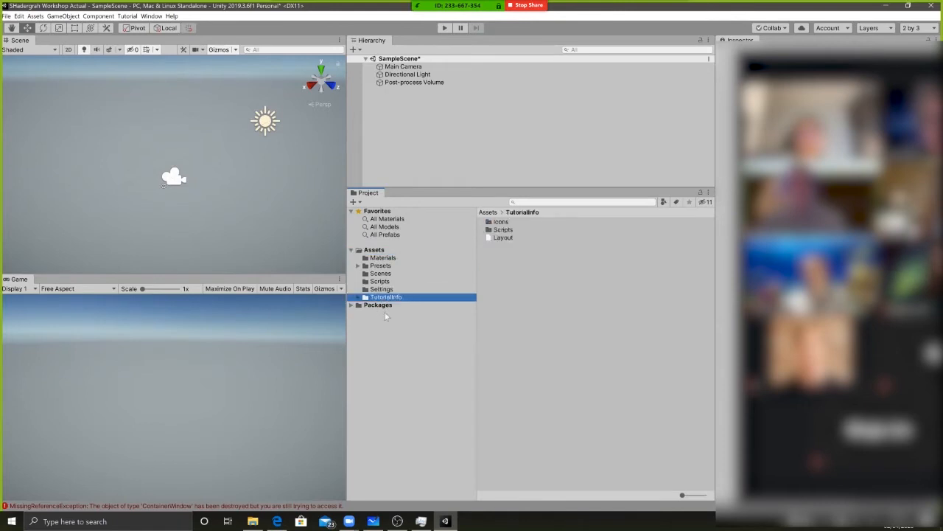
pyautogui.press('Delete')
pyautogui.press('Return')
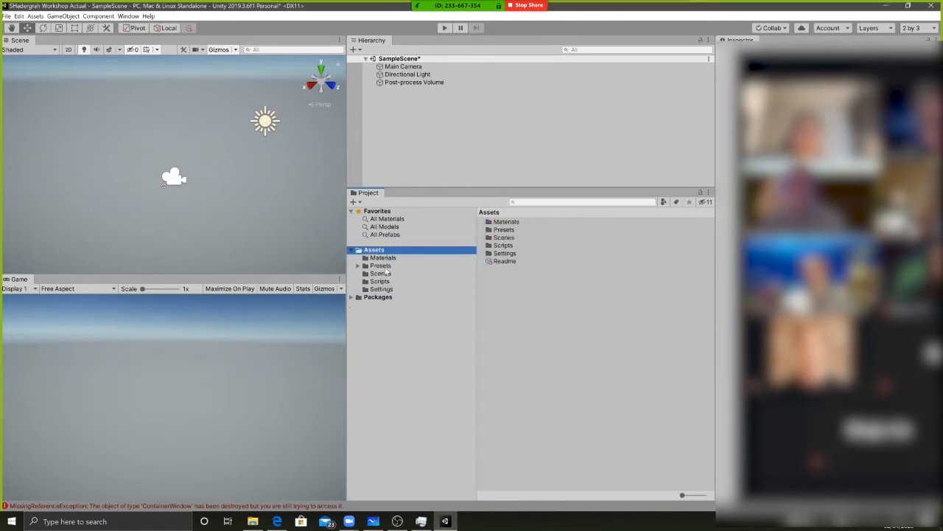
# Look through the contents of the remaining Materials, Presets, Scenes, Scripts and Settings folders in Assets
pyautogui.click(386, 289)
pyautogui.click(386, 282)
pyautogui.click(381, 274)
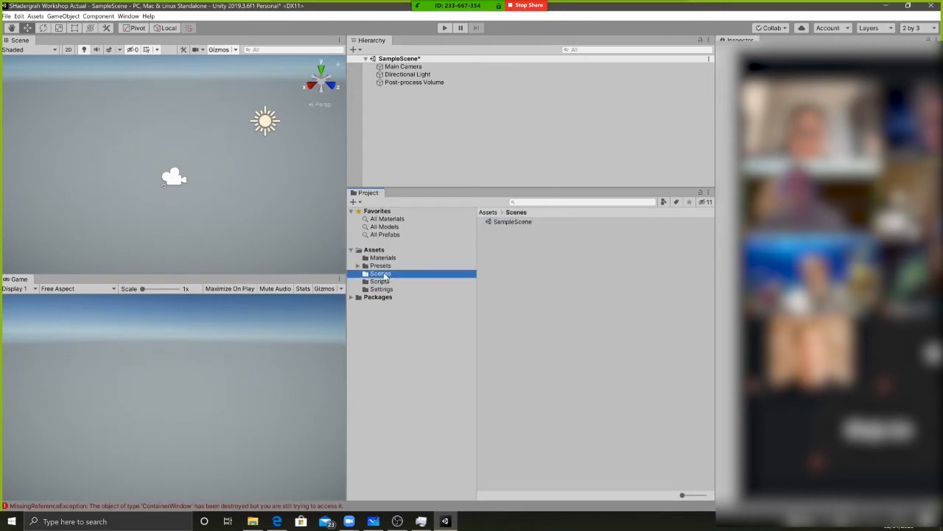
pyautogui.click(387, 259)
pyautogui.click(384, 266)
pyautogui.click(381, 273)
pyautogui.click(379, 267)
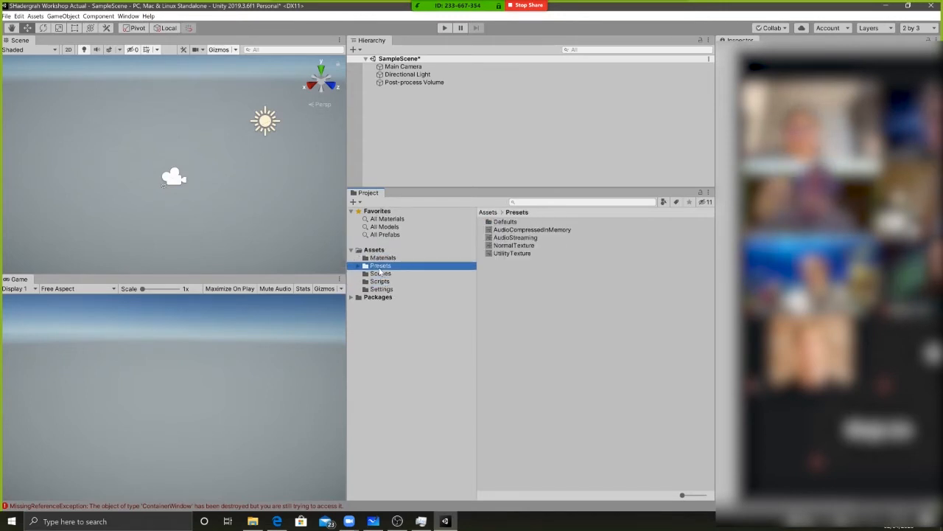
pyautogui.click(382, 274)
pyautogui.click(381, 266)
pyautogui.click(391, 258)
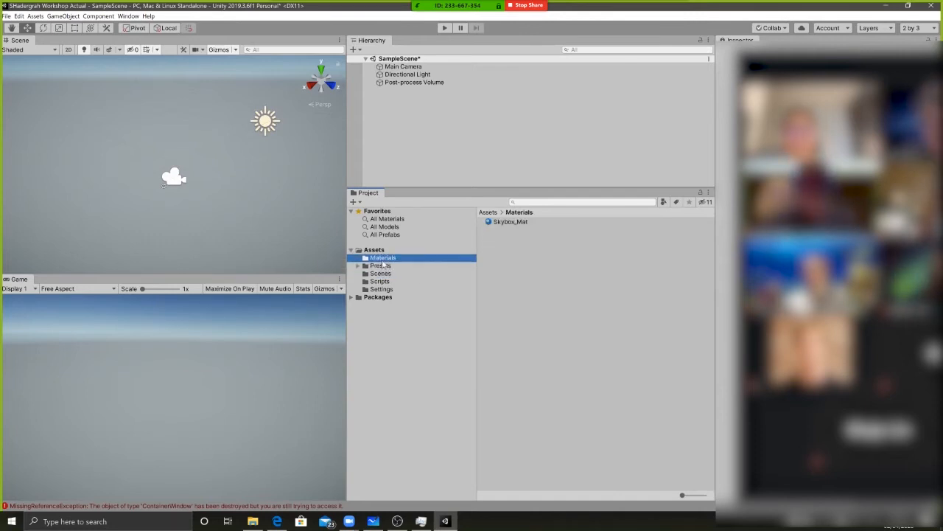
pyautogui.click(383, 274)
pyautogui.click(382, 281)
pyautogui.click(383, 289)
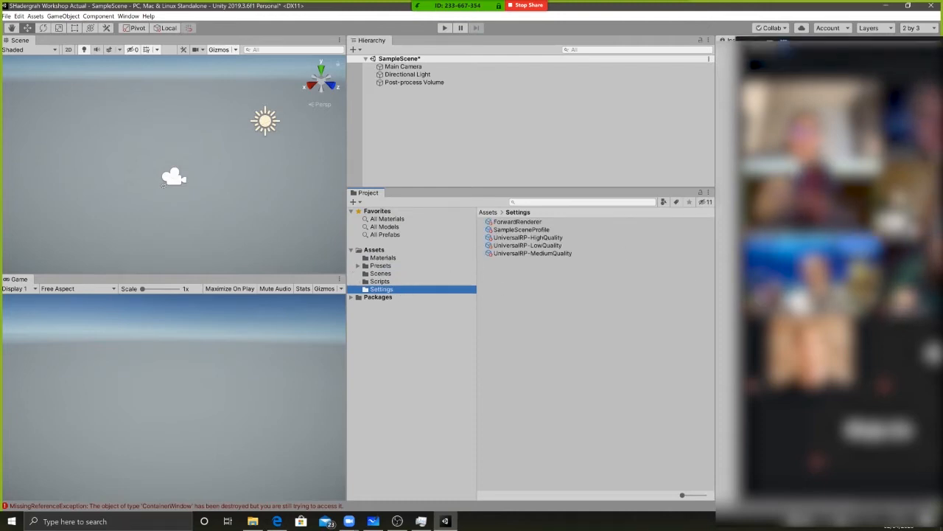
# Widen the Inspector column and move the meeting's participant gallery over it
pyautogui.moveTo(715, 288); pyautogui.dragTo(586, 288)
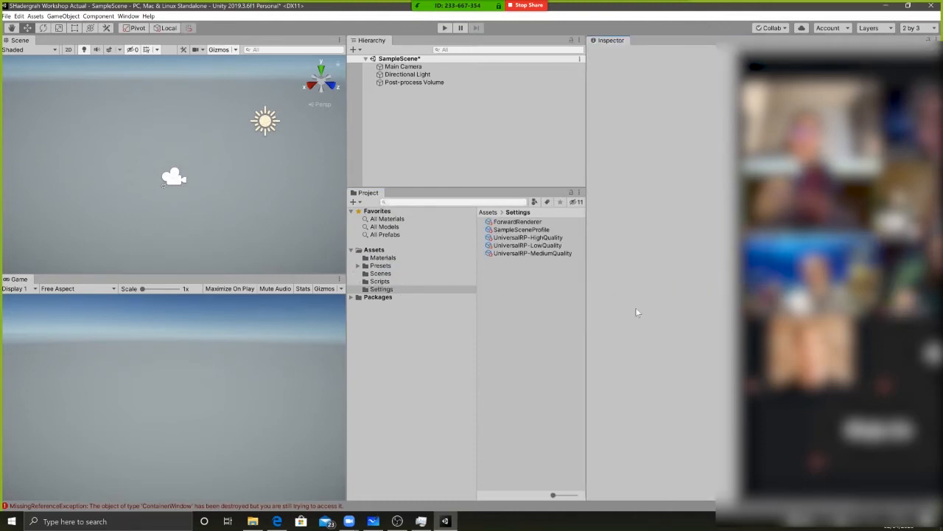
pyautogui.moveTo(792, 59); pyautogui.dragTo(663, 57)
# Switch to the browser to check the shader graph creation instructions in the Shadergraph guide, and return to Unity
pyautogui.hotkey('alt', 'Tab')
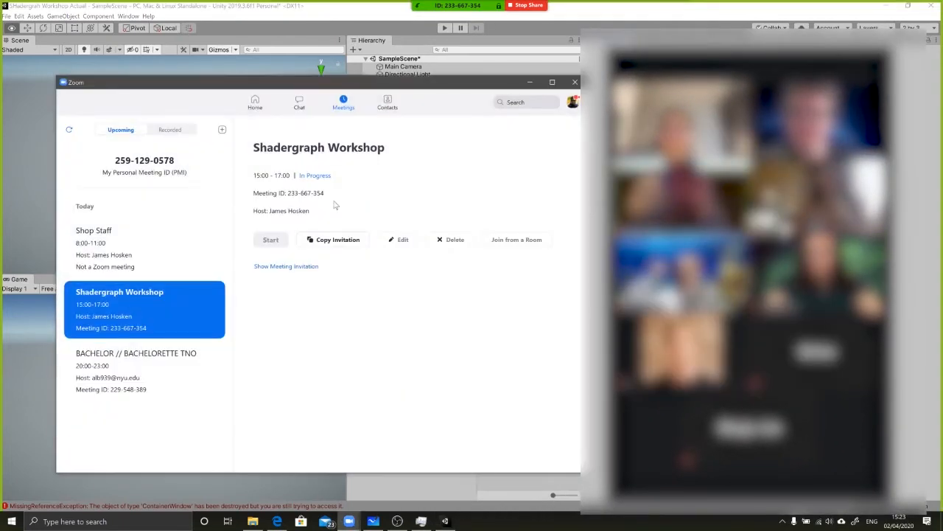
pyautogui.hotkey('alt', 'Tab')
pyautogui.scroll(-2, 145, 194)
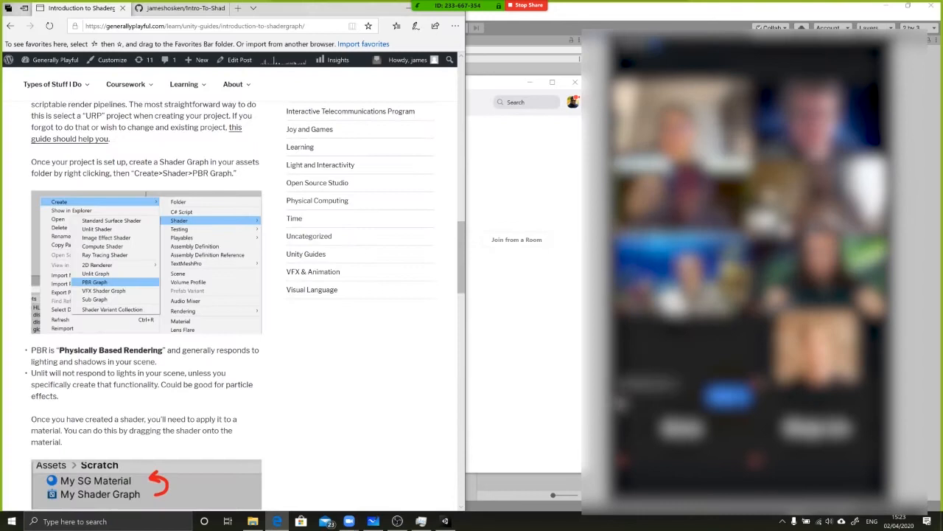
pyautogui.hotkey('alt', 'Tab')
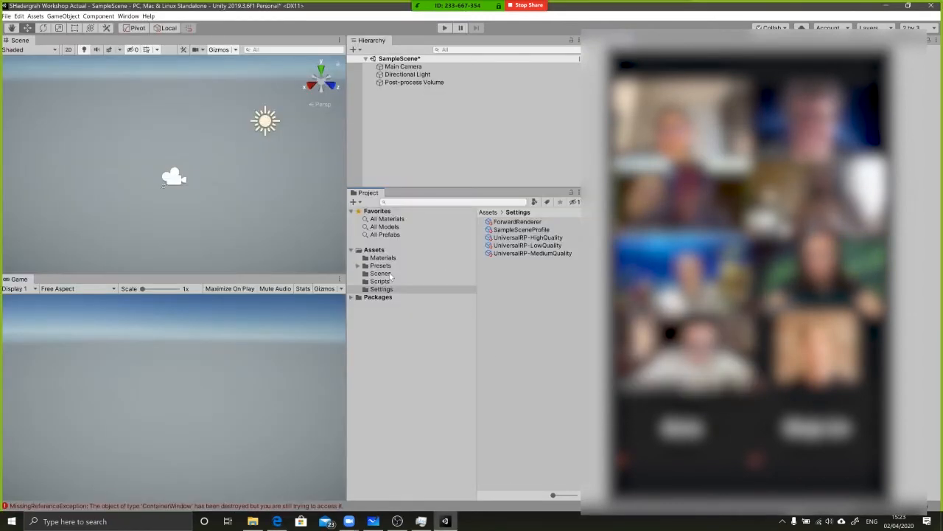
# Open the Materials folder inside the project's Assets
pyautogui.click(372, 250)
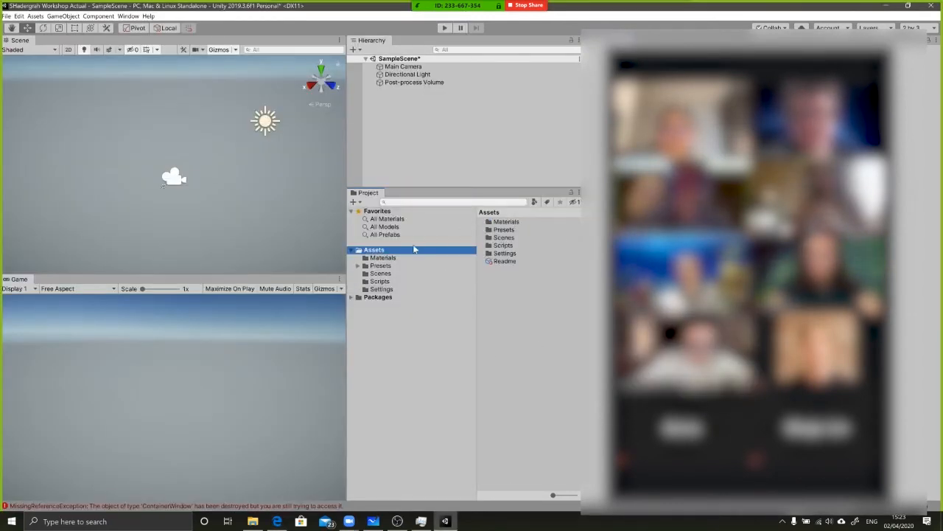
pyautogui.click(501, 221)
pyautogui.doubleClick(500, 222)
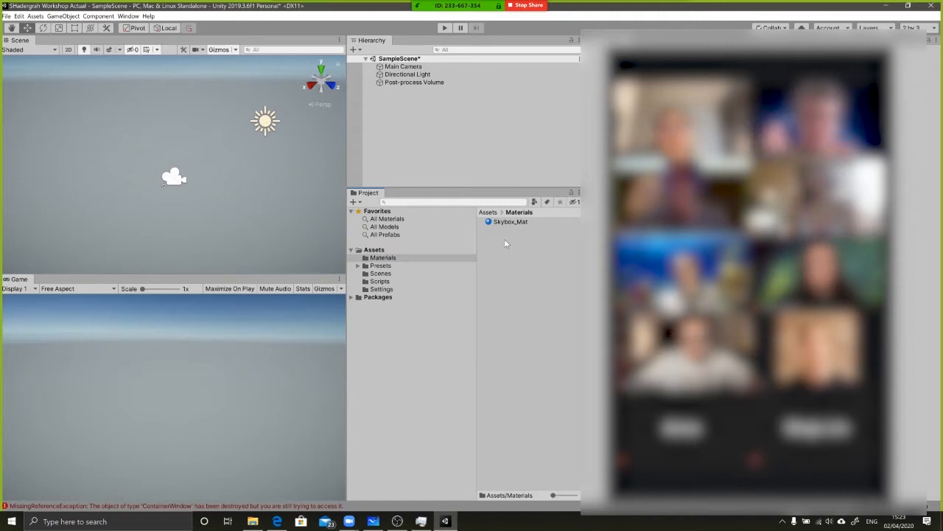
pyautogui.rightClick(522, 265)
pyautogui.click(490, 266)
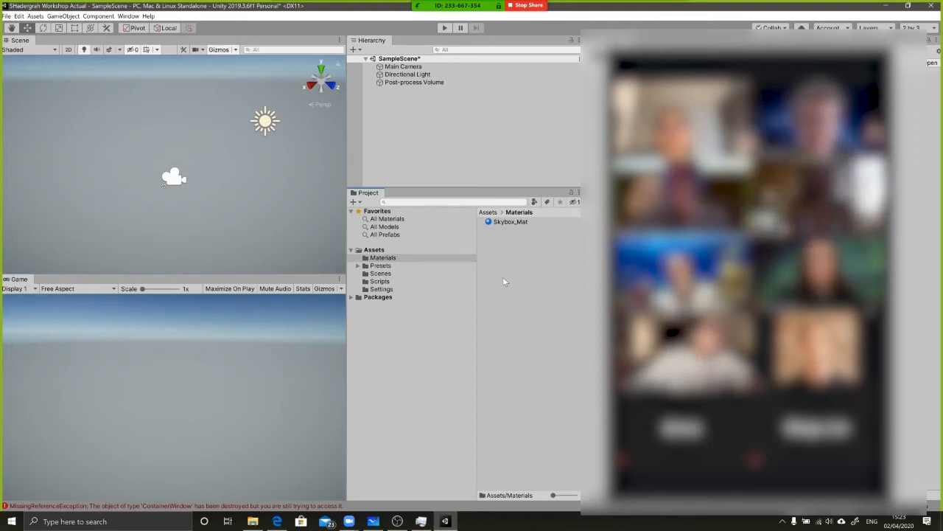
pyautogui.rightClick(504, 281)
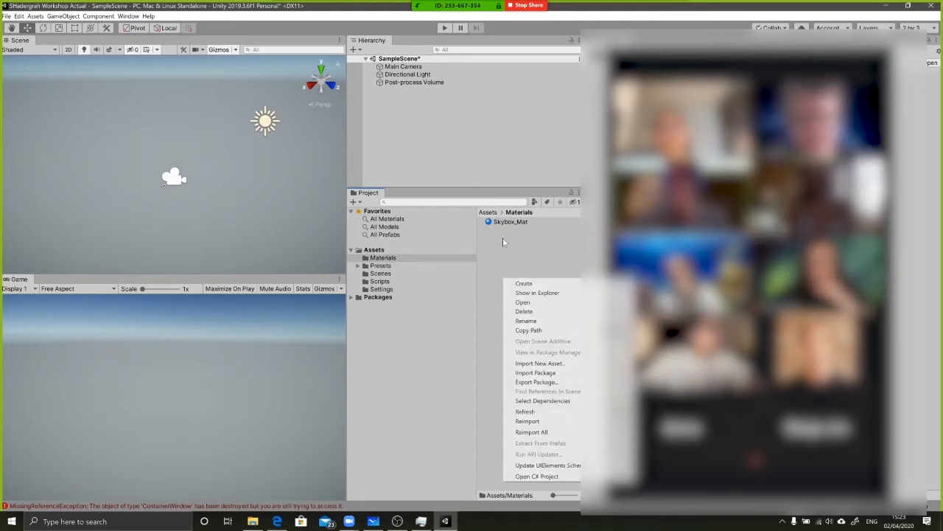
pyautogui.click(500, 262)
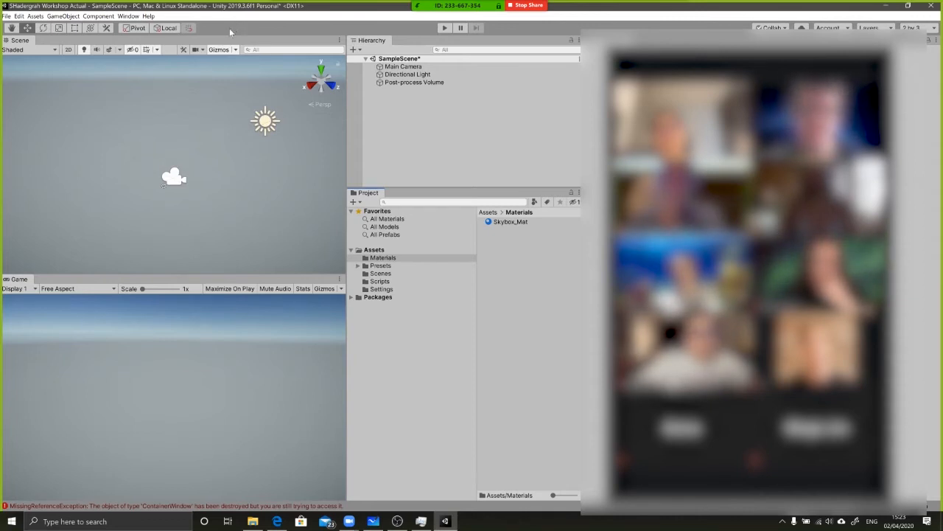
pyautogui.rightClick(490, 251)
pyautogui.moveTo(512, 257)
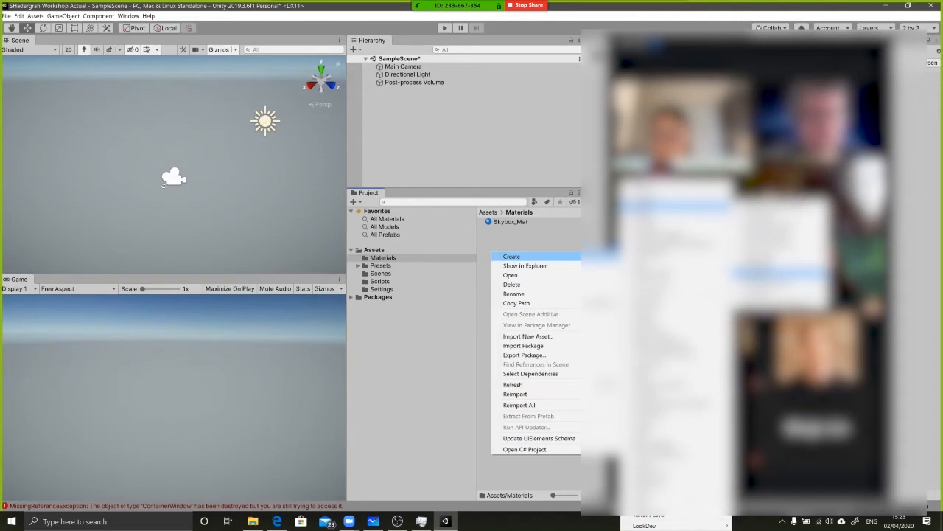
pyautogui.click(508, 230)
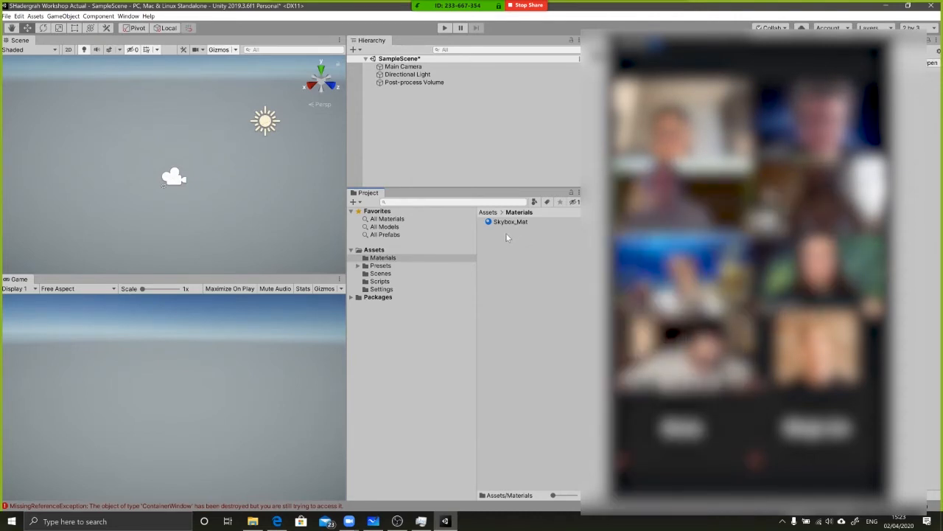
# Create a PBR Graph shader in the Materials folder and name it testShader
pyautogui.rightClick(500, 240)
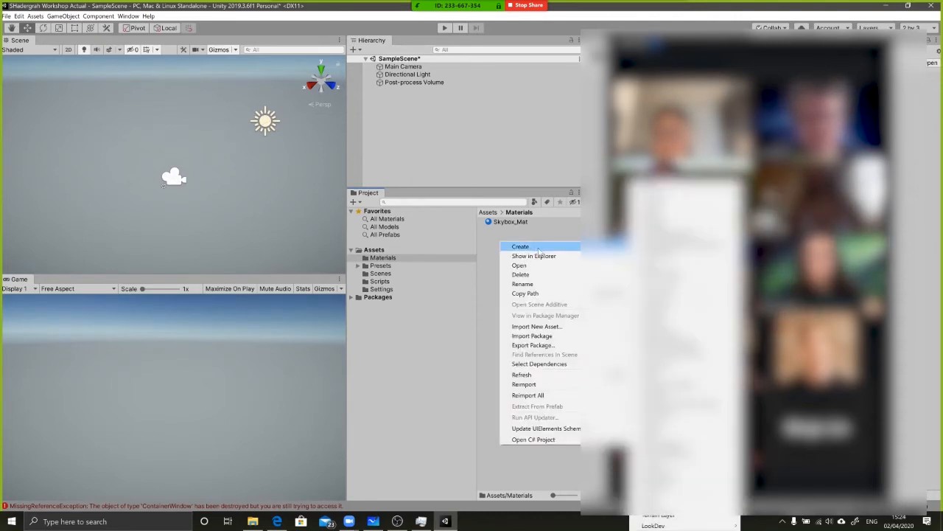
pyautogui.moveTo(704, 206)
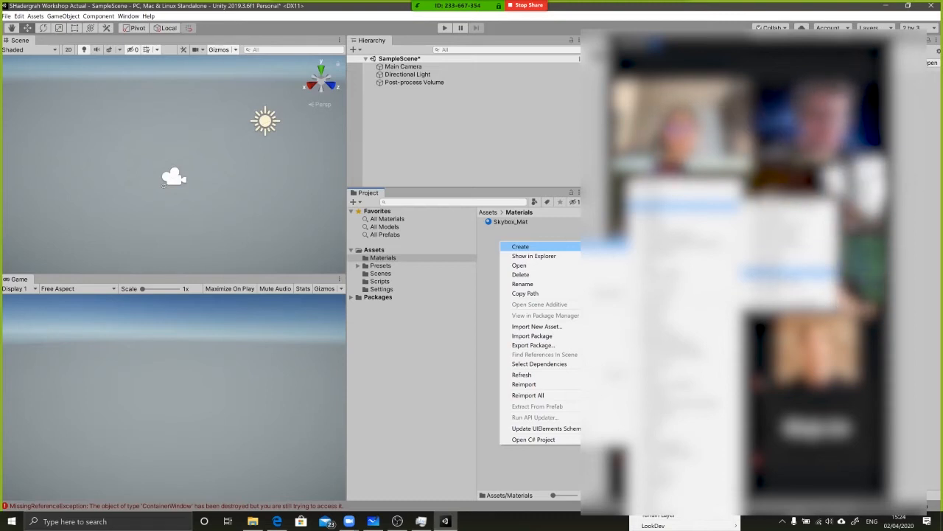
pyautogui.click(787, 274)
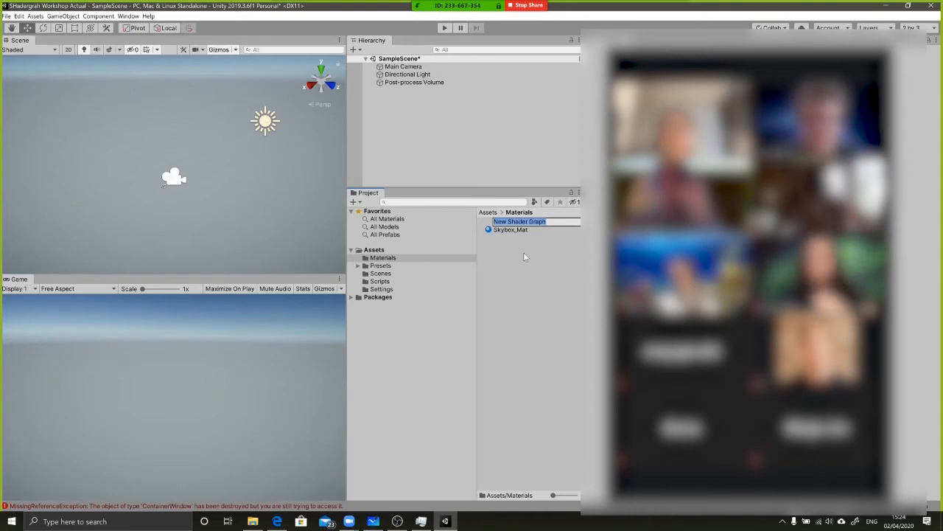
pyautogui.write('tetD')
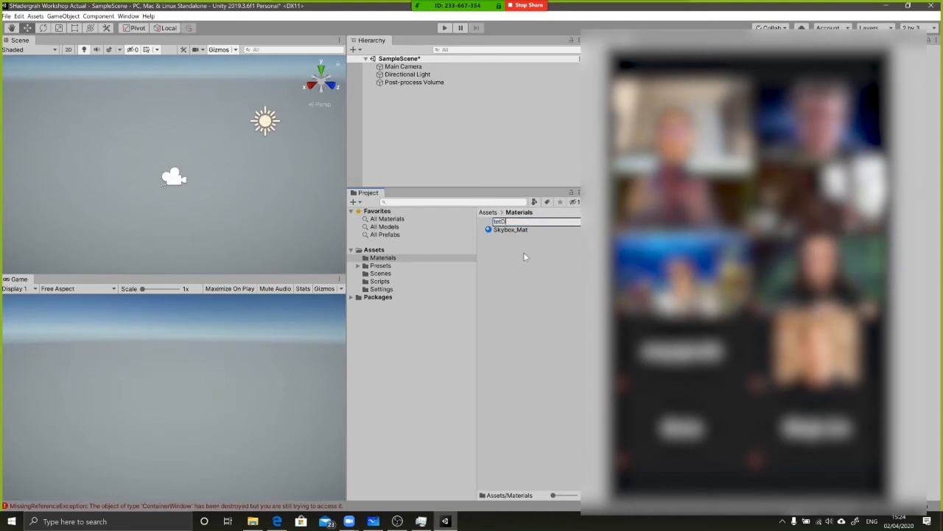
pyautogui.press('BackSpace')
pyautogui.press('BackSpace')
pyautogui.write('stShader')
pyautogui.press('Return')
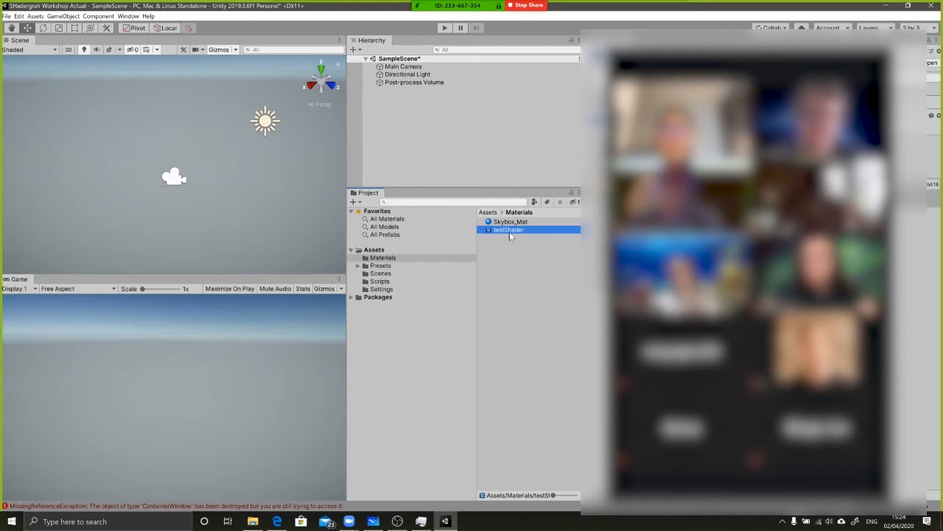
# Collapse the meeting's participant gallery to a small speaker bar to uncover the Inspector
pyautogui.moveTo(695, 51); pyautogui.dragTo(706, 426)
pyautogui.click(164, 41)
pyautogui.click(156, 88)
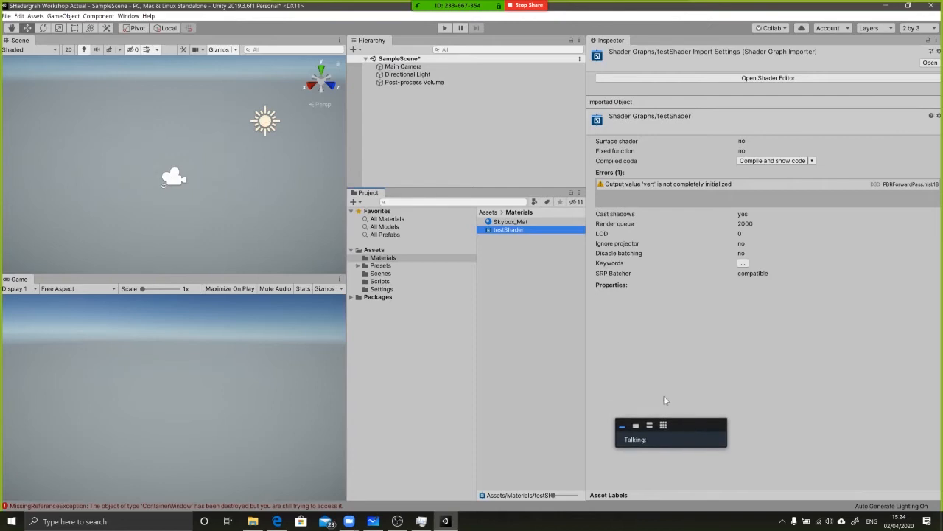
# Open testShader in the Shader Graph editor and switch between it and the Scene view
pyautogui.doubleClick(500, 229)
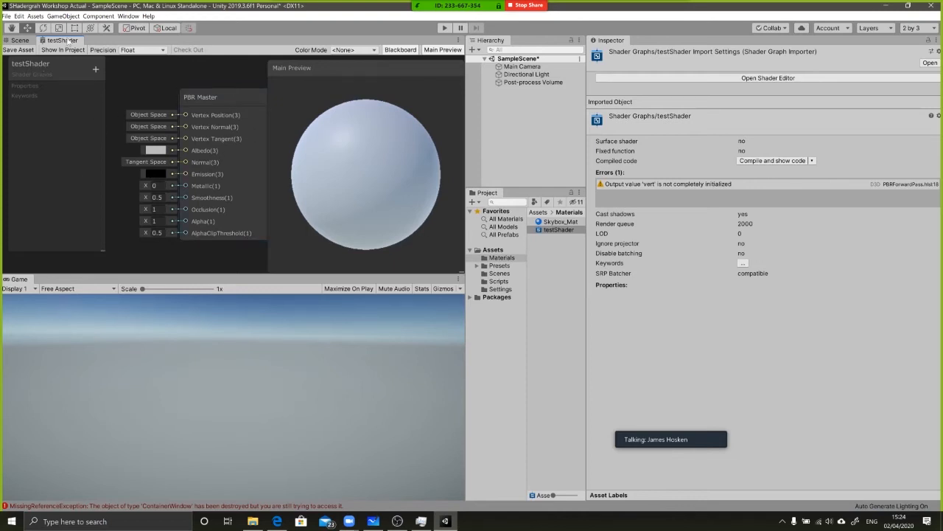
pyautogui.click(19, 40)
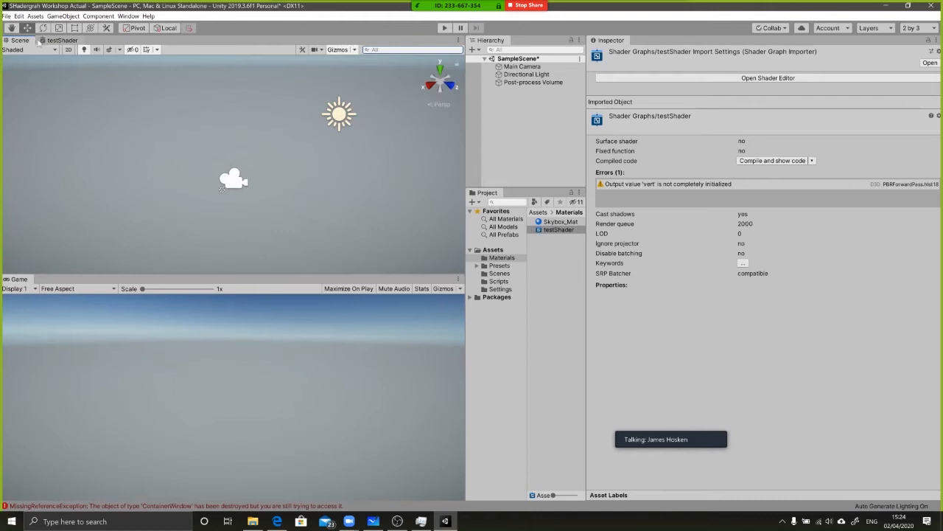
pyautogui.click(59, 40)
# Dock the testShader graph window alongside the Game view, make that pane slightly taller, and select the testShader asset
pyautogui.moveTo(60, 42); pyautogui.dragTo(72, 283)
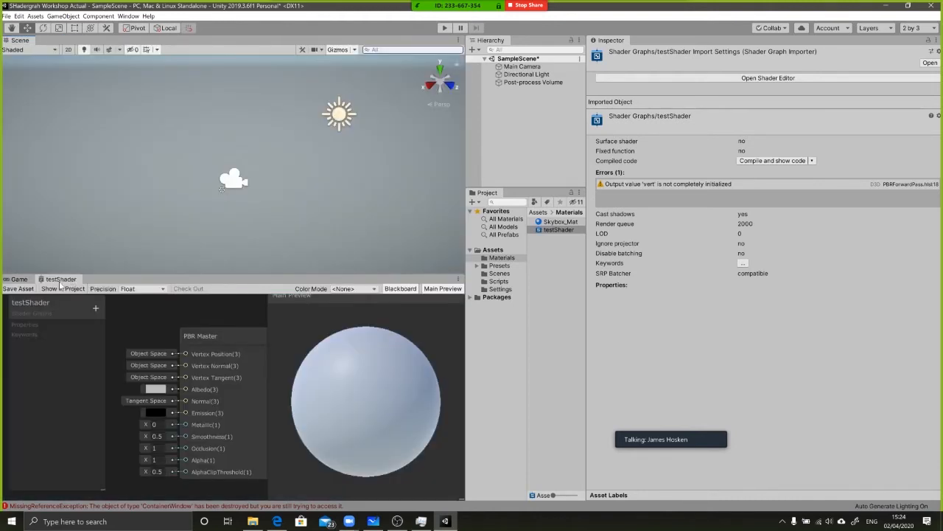
pyautogui.click(18, 281)
pyautogui.click(54, 283)
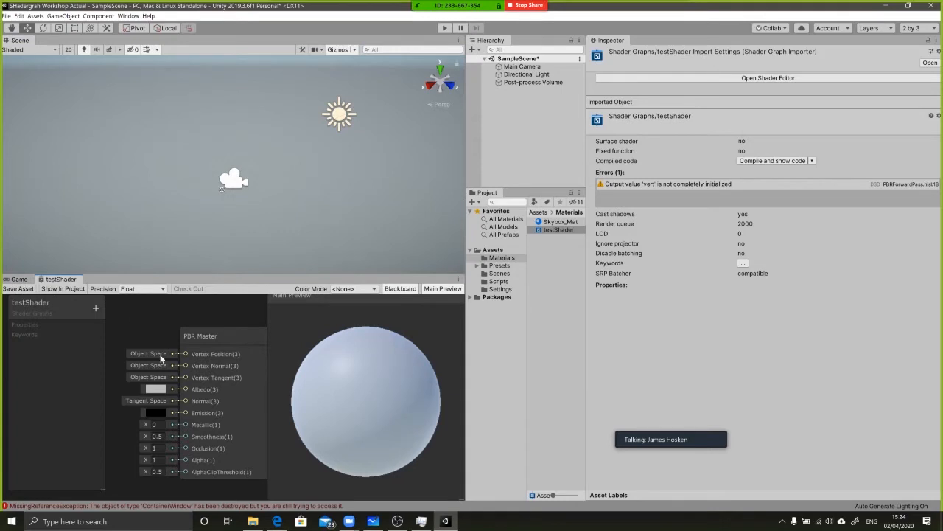
pyautogui.moveTo(177, 227); pyautogui.dragTo(172, 255)
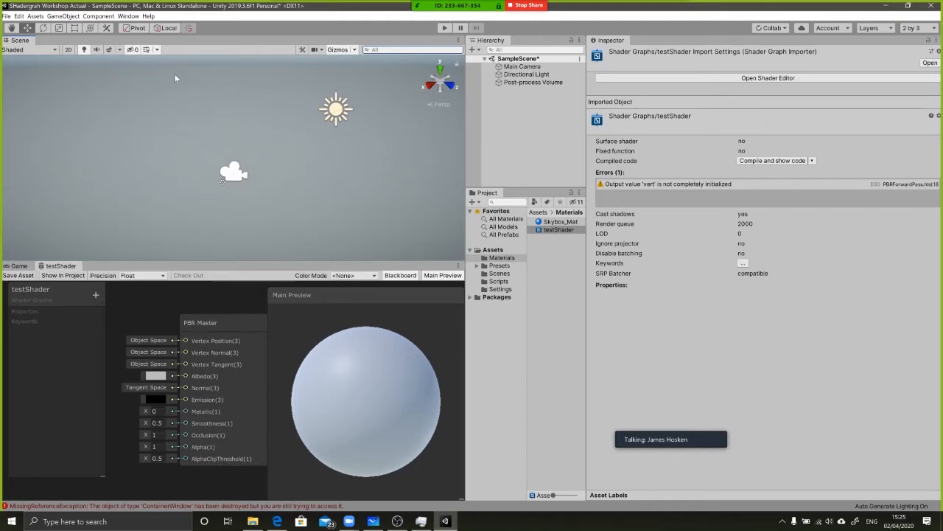
pyautogui.click(537, 232)
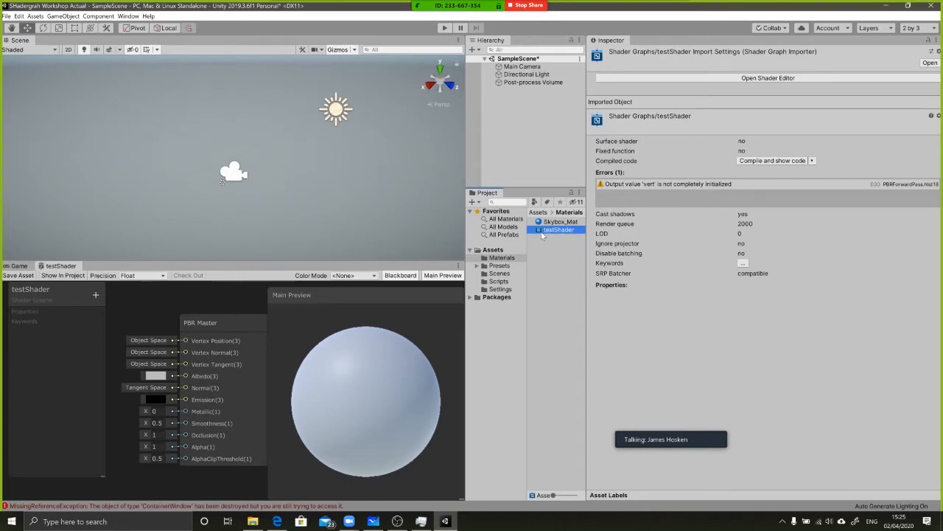
pyautogui.press('Return')
pyautogui.rightClick(555, 229)
pyautogui.click(540, 241)
pyautogui.hotkey('alt', 'Tab')
pyautogui.click(536, 353)
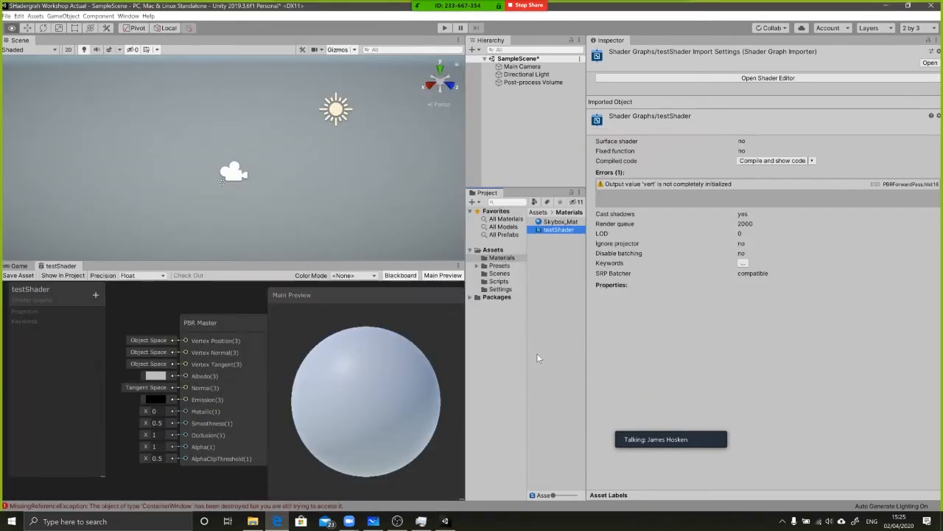
# Create a material named testShader in the Materials folder and apply the testShader graph to it
pyautogui.rightClick(546, 264)
pyautogui.click(542, 249)
pyautogui.rightClick(543, 249)
pyautogui.moveTo(569, 256)
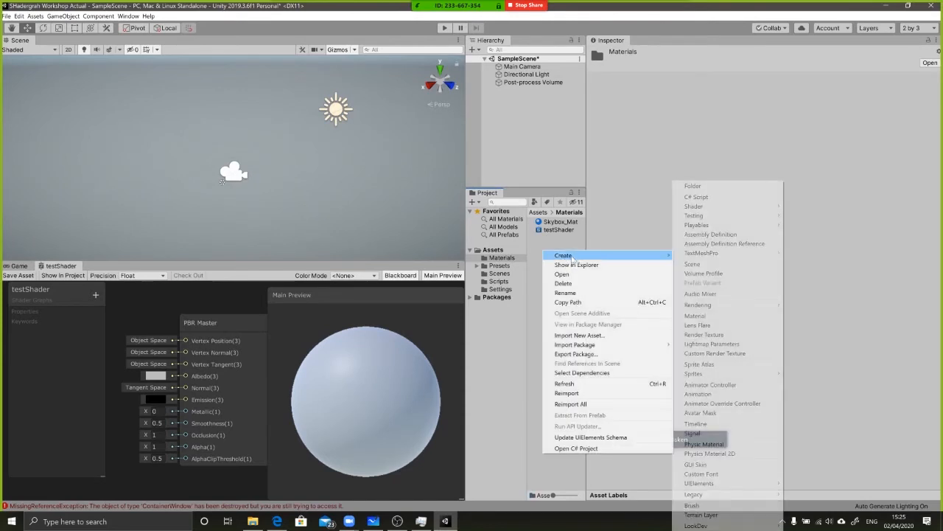
pyautogui.click(707, 317)
pyautogui.write('testShader')
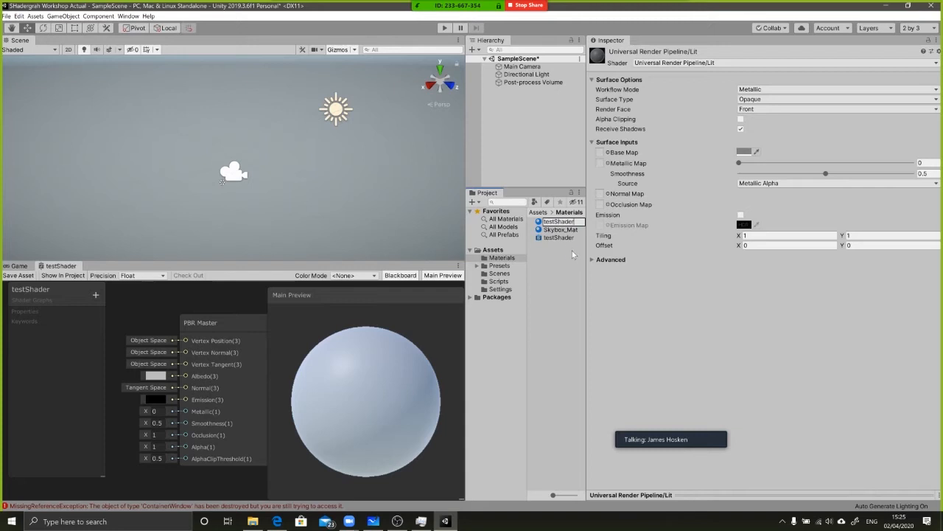
pyautogui.press('Return')
pyautogui.moveTo(545, 240); pyautogui.dragTo(552, 232)
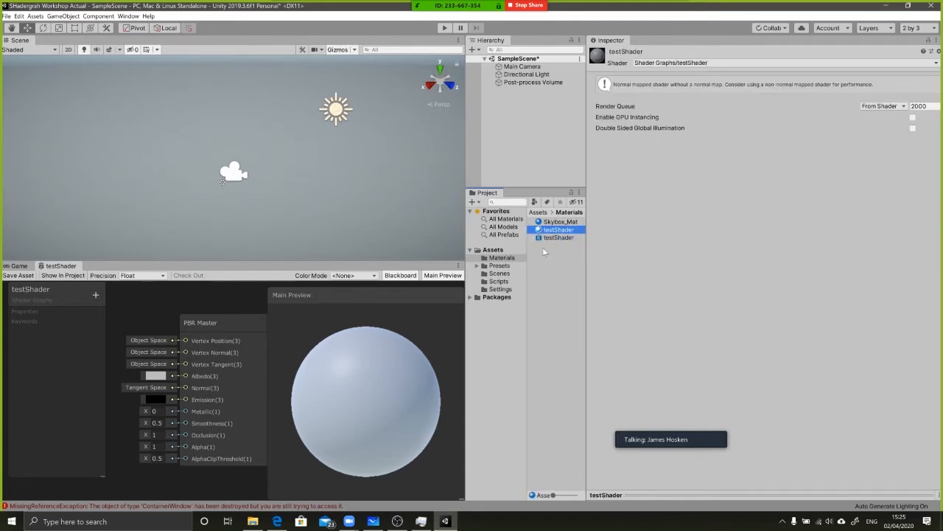
# Replace the testShader material with a new material created directly from the testShader graph asset, keeping its default name
pyautogui.press('Delete')
pyautogui.press('Return')
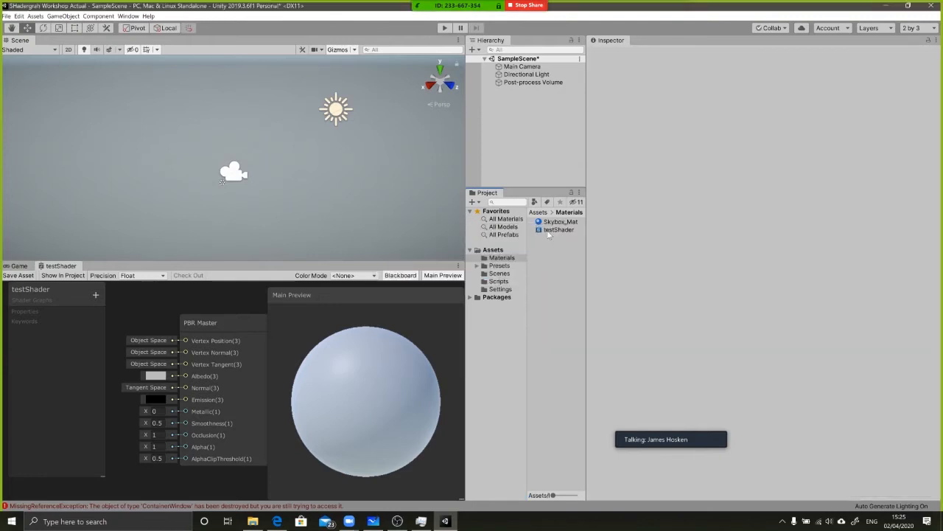
pyautogui.rightClick(548, 233)
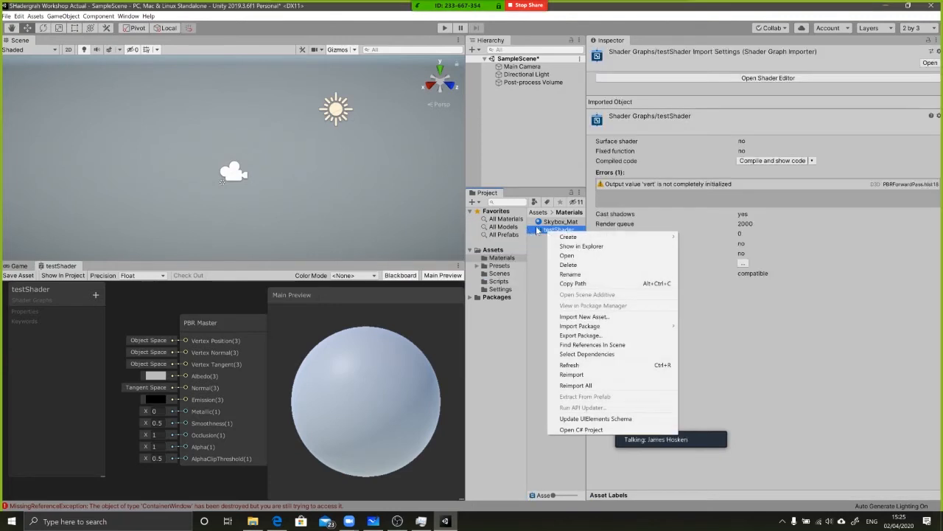
pyautogui.moveTo(569, 237)
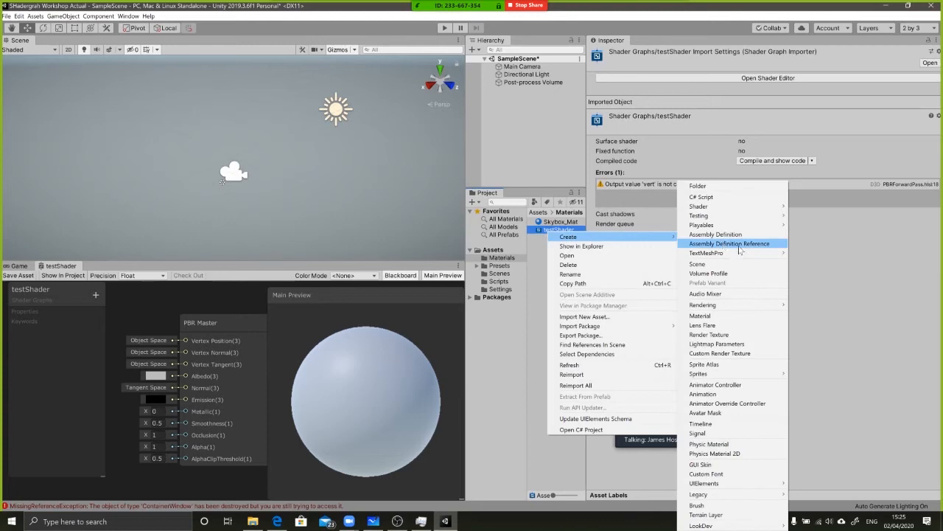
pyautogui.click(722, 315)
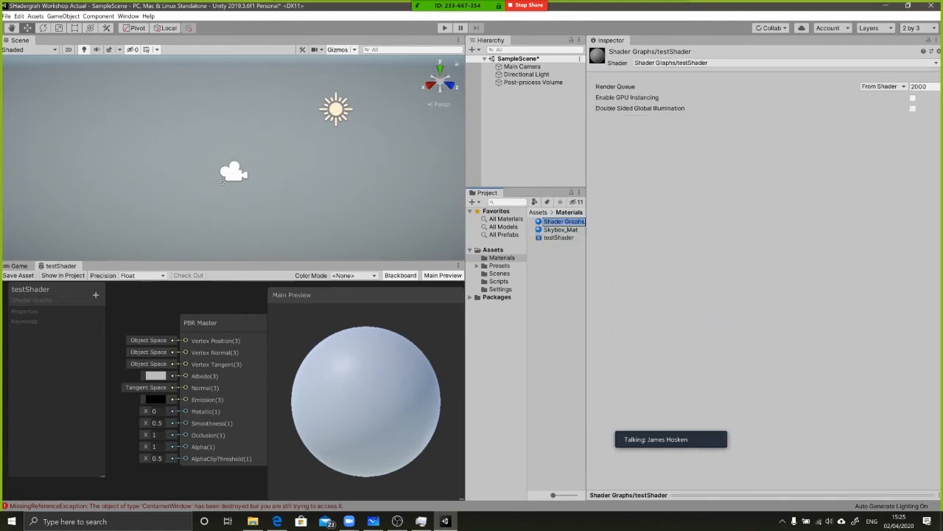
pyautogui.press('Return')
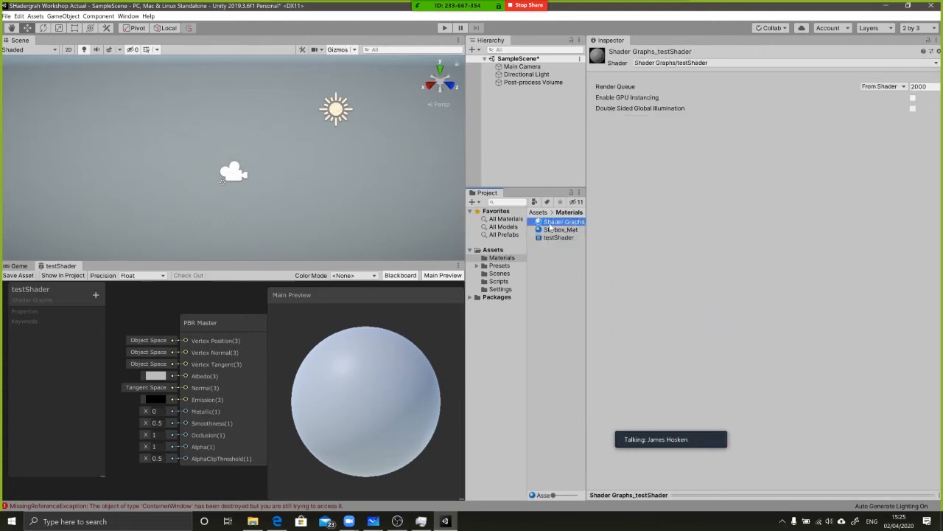
# Widen the Project panel and rename the new material testShaderMaterial
pyautogui.moveTo(587, 232); pyautogui.dragTo(708, 220)
pyautogui.click(587, 224)
pyautogui.press('F2')
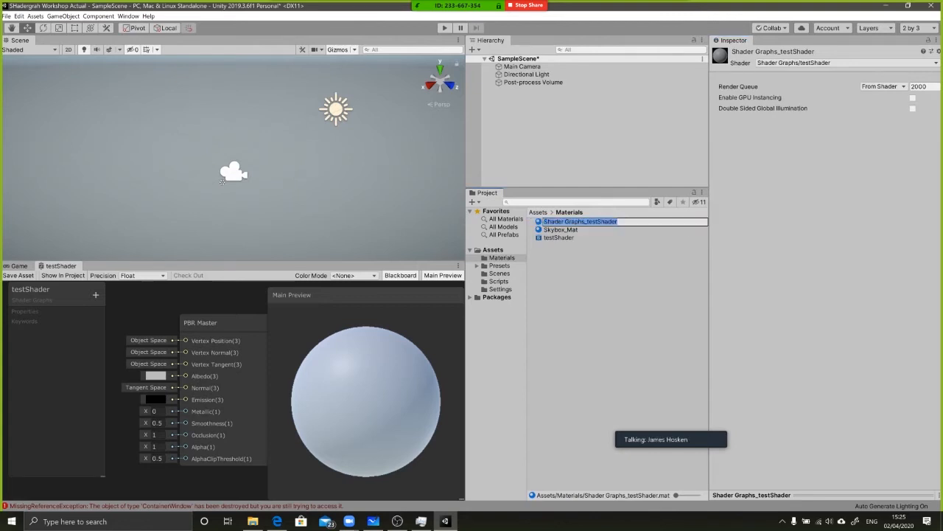
pyautogui.write('testShader')
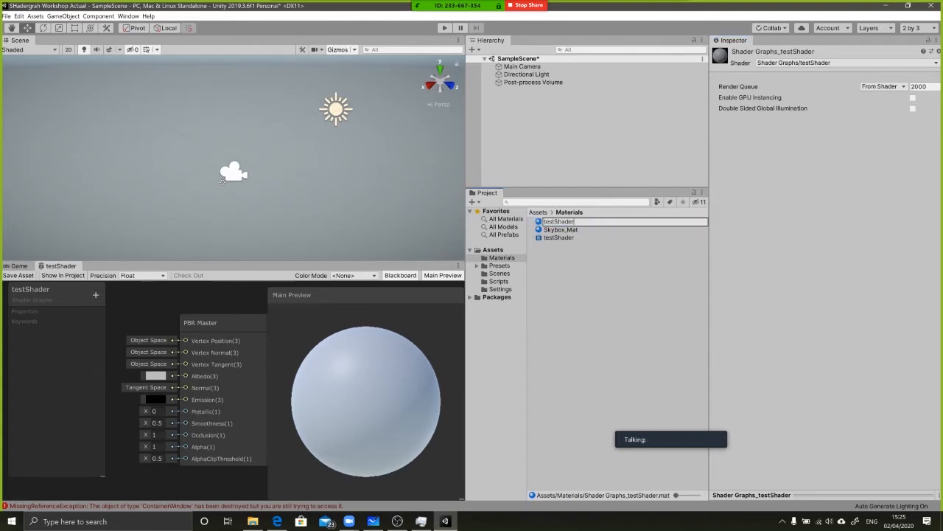
pyautogui.write('Material')
pyautogui.press('Return')
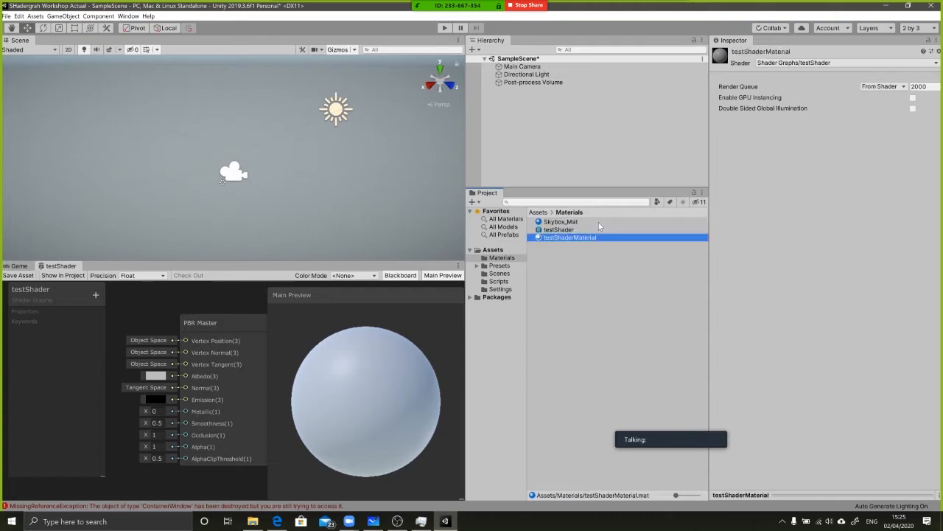
# Select the testShader graph asset and look over the PBR Master node in its graph
pyautogui.click(550, 243)
pyautogui.click(550, 237)
pyautogui.click(566, 230)
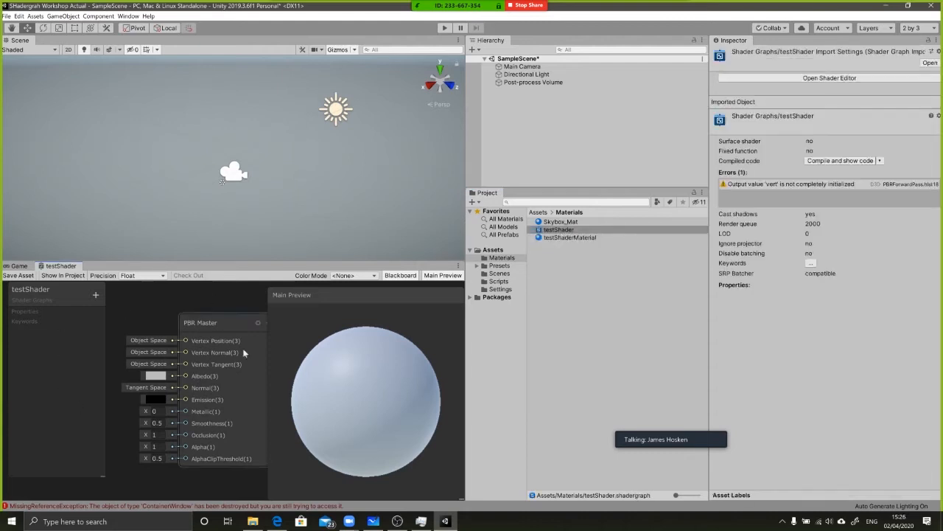
pyautogui.moveTo(124, 347); pyautogui.dragTo(221, 307, button='middle')
pyautogui.scroll(-2, 177, 334)
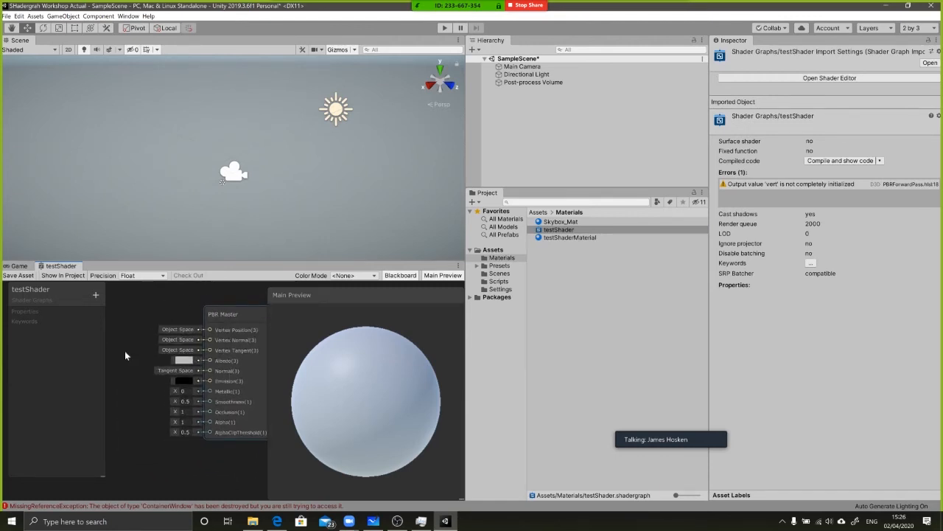
pyautogui.moveTo(134, 332)
pyautogui.mouseDown(button='middle')
pyautogui.moveTo(161, 356)
pyautogui.moveTo(128, 349)
pyautogui.mouseUp(button='middle')
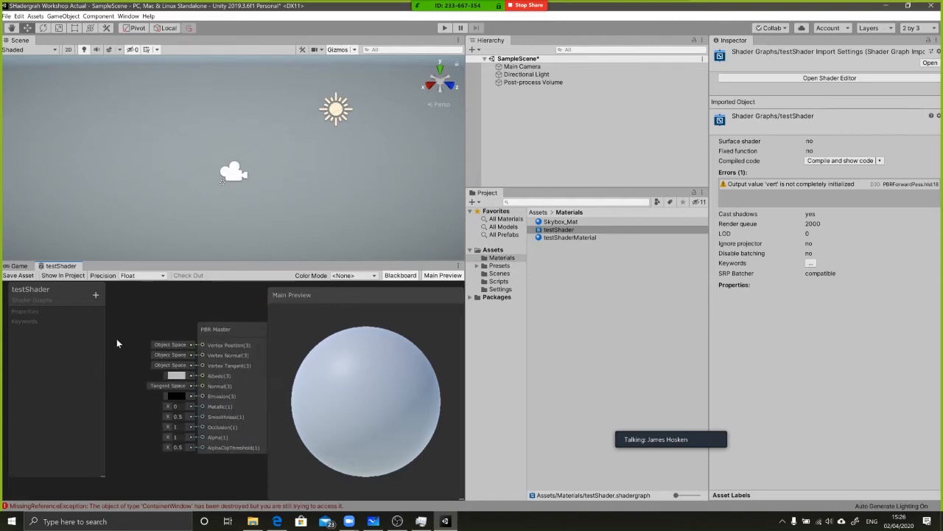
pyautogui.moveTo(155, 310); pyautogui.dragTo(168, 336, button='middle')
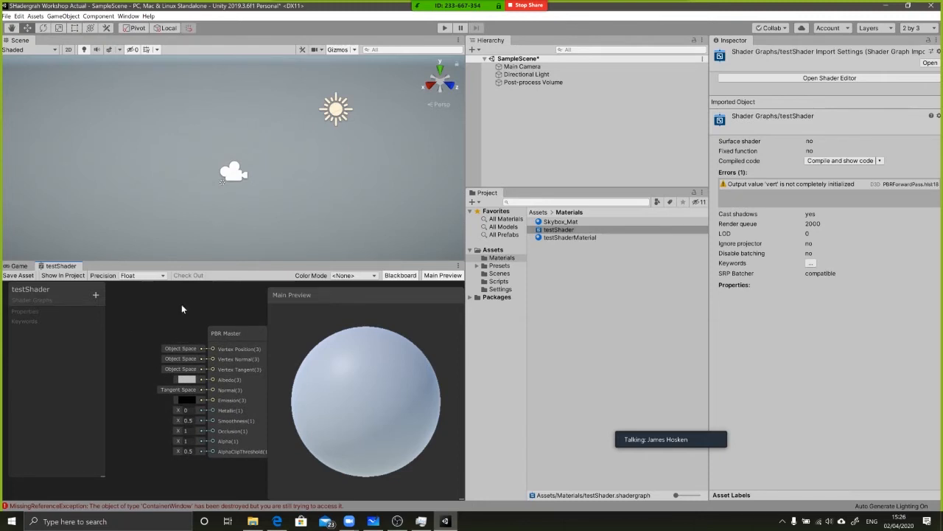
# Maximize and restore the Scene view, and maximize the testShader graph pane
pyautogui.hotkey('shift', 'space')
pyautogui.hotkey('shift', 'space')
pyautogui.hotkey('shift', 'space')
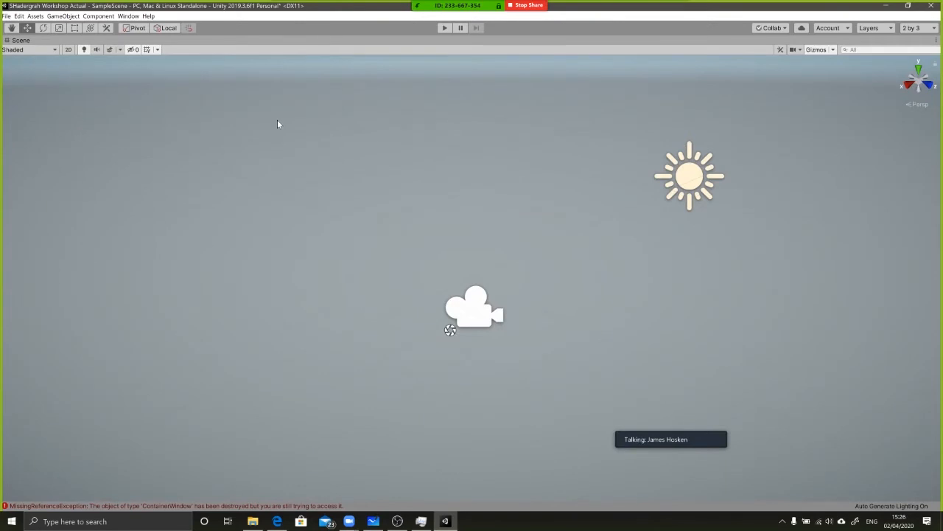
pyautogui.hotkey('shift', 'space')
pyautogui.hotkey('shift', 'space')
pyautogui.hotkey('alt', 'Tab')
pyautogui.hotkey('alt', 'Tab')
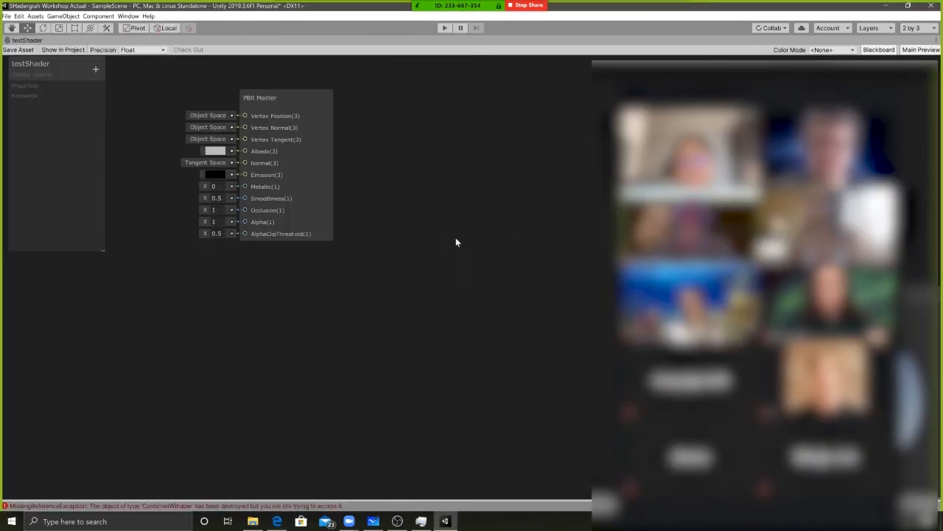
# Switch the testShader graph pane between docked and full size, leaving it maximized around the PBR Master node
pyautogui.hotkey('shift', 'space')
pyautogui.moveTo(147, 347); pyautogui.dragTo(169, 347, button='middle')
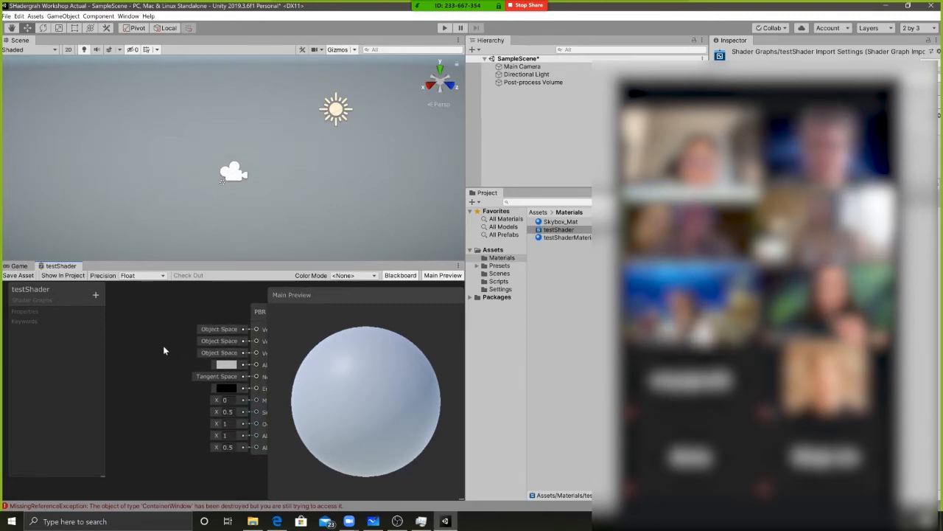
pyautogui.hotkey('shift', 'space')
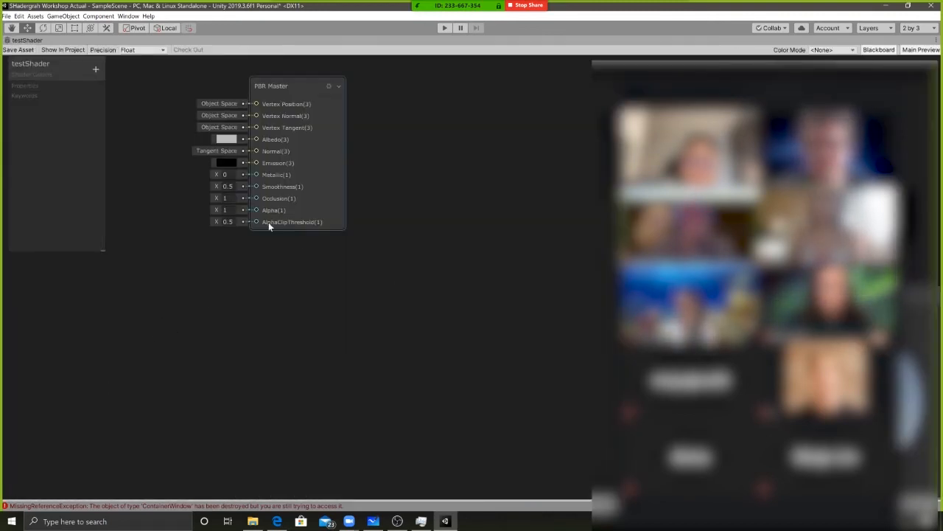
pyautogui.hotkey('shift', 'space')
pyautogui.scroll(-5, 211, 341)
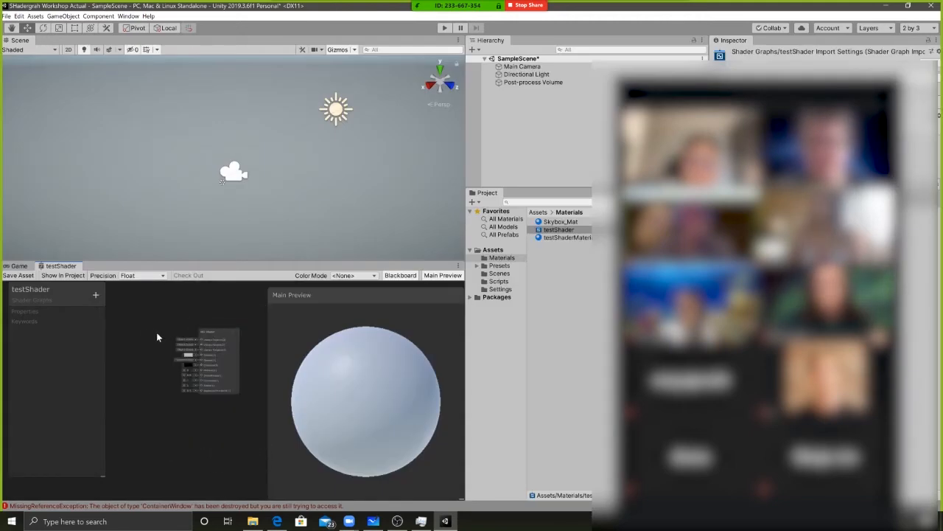
pyautogui.moveTo(154, 351); pyautogui.dragTo(195, 340, button='middle')
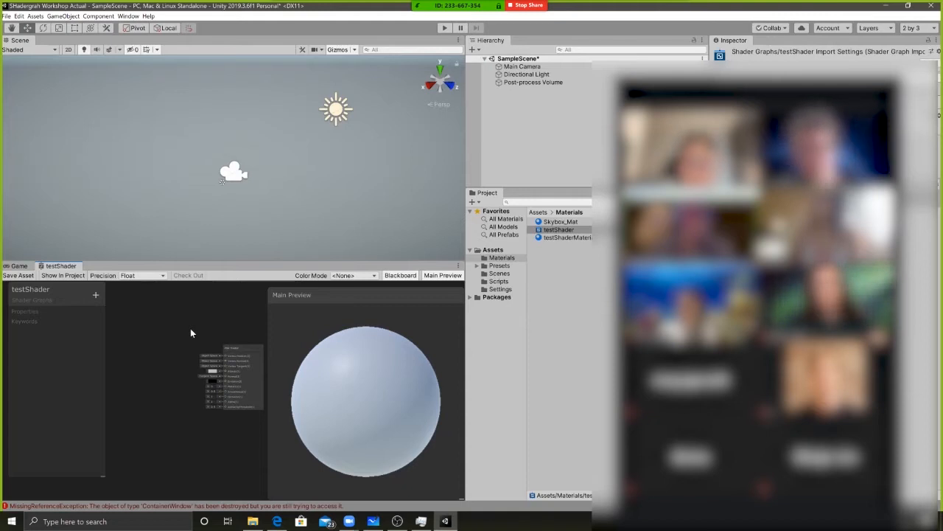
pyautogui.hotkey('shift', 'space')
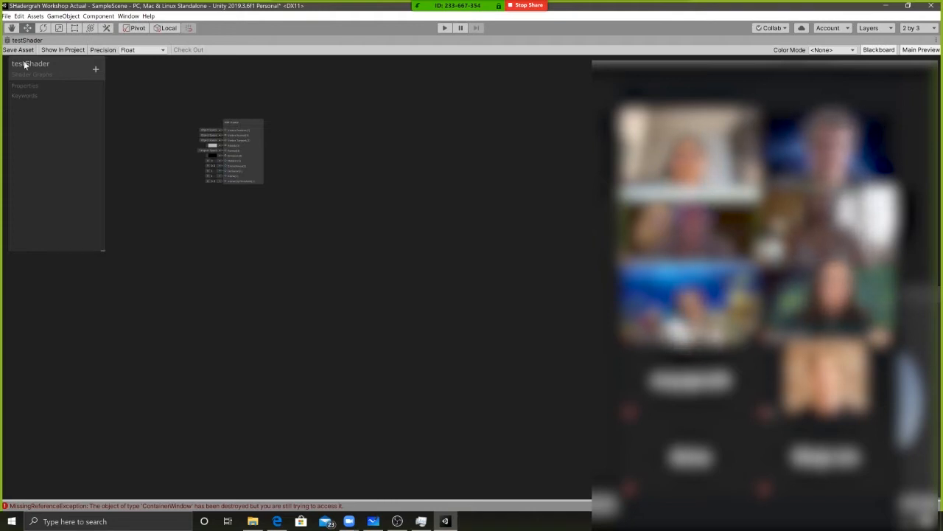
pyautogui.moveTo(325, 185); pyautogui.dragTo(249, 196, button='middle')
pyautogui.moveTo(284, 154); pyautogui.dragTo(354, 174, button='middle')
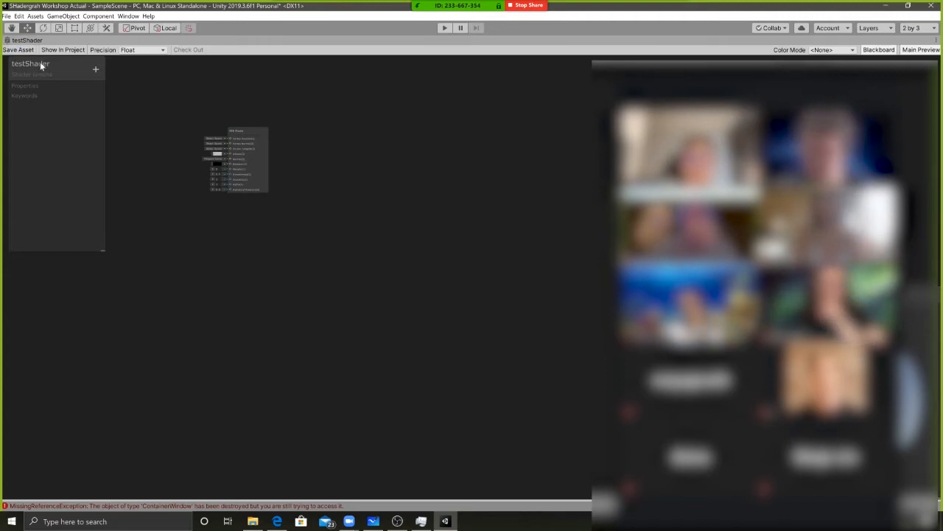
pyautogui.moveTo(337, 162); pyautogui.dragTo(272, 162, button='middle')
pyautogui.scroll(-2, 347, 177)
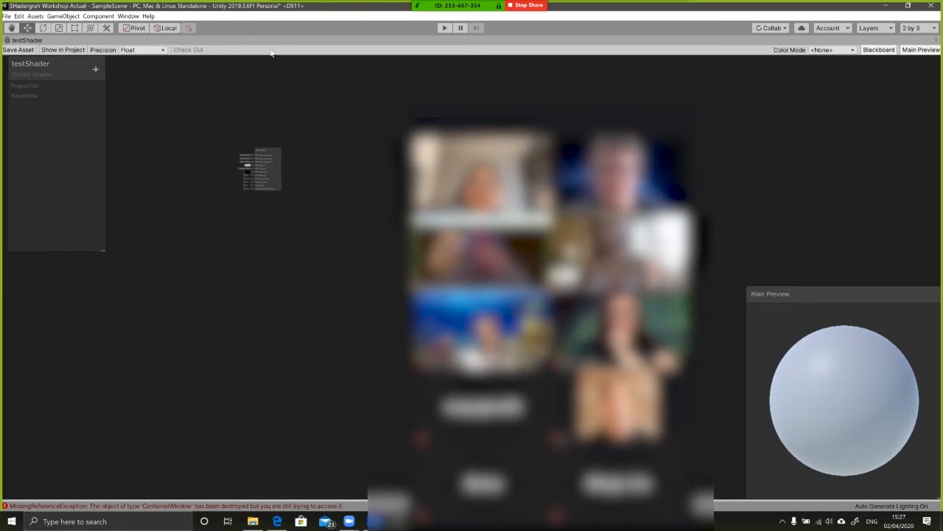
# Enlarge the Blackboard and move the Main Preview higher in the graph, with its preview sphere shown smaller
pyautogui.click(876, 51)
pyautogui.click(876, 51)
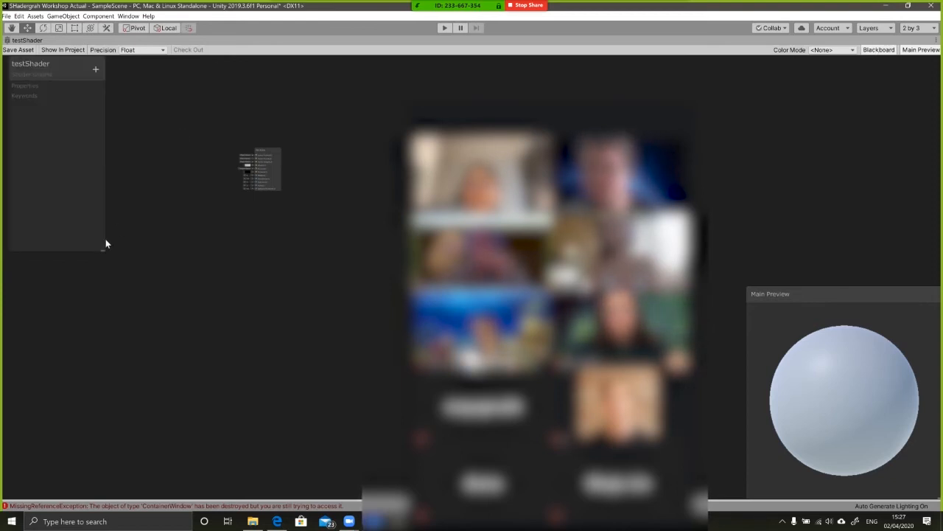
pyautogui.moveTo(105, 252); pyautogui.dragTo(231, 286)
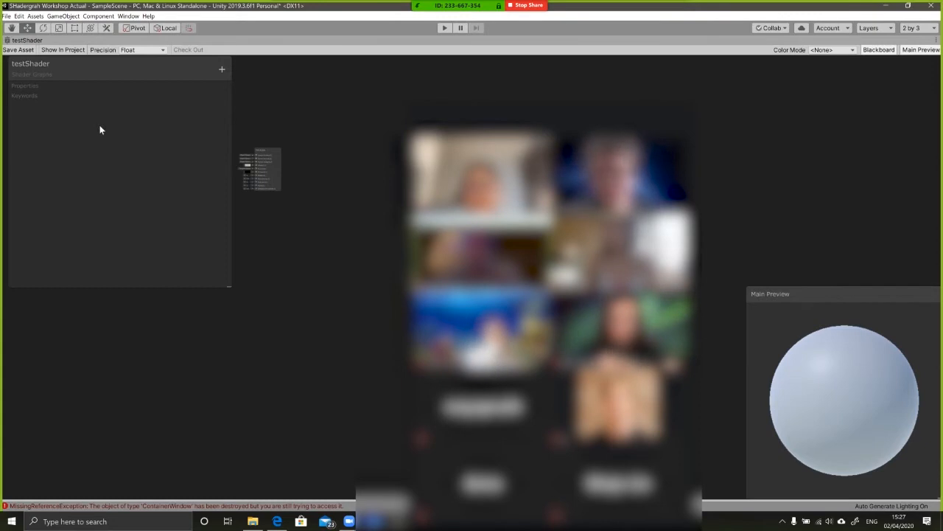
pyautogui.click(919, 51)
pyautogui.click(920, 51)
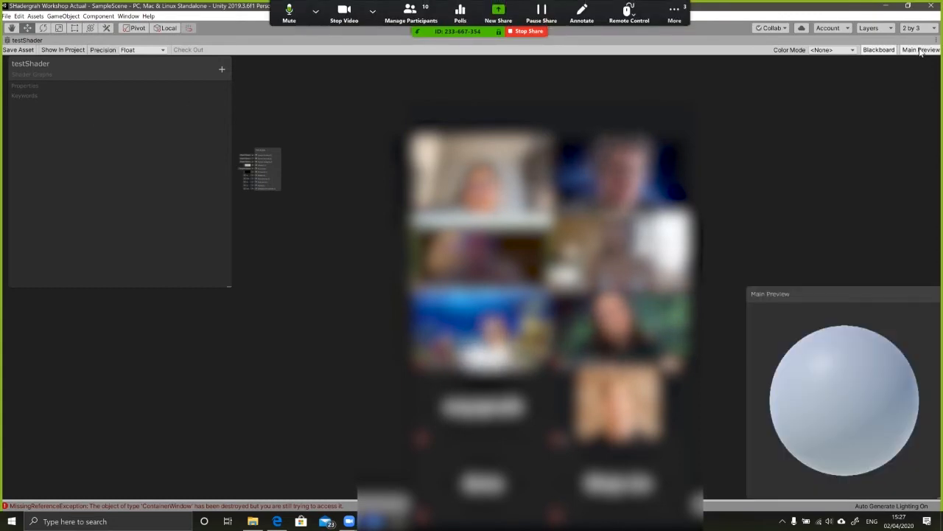
pyautogui.moveTo(830, 297); pyautogui.dragTo(782, 190)
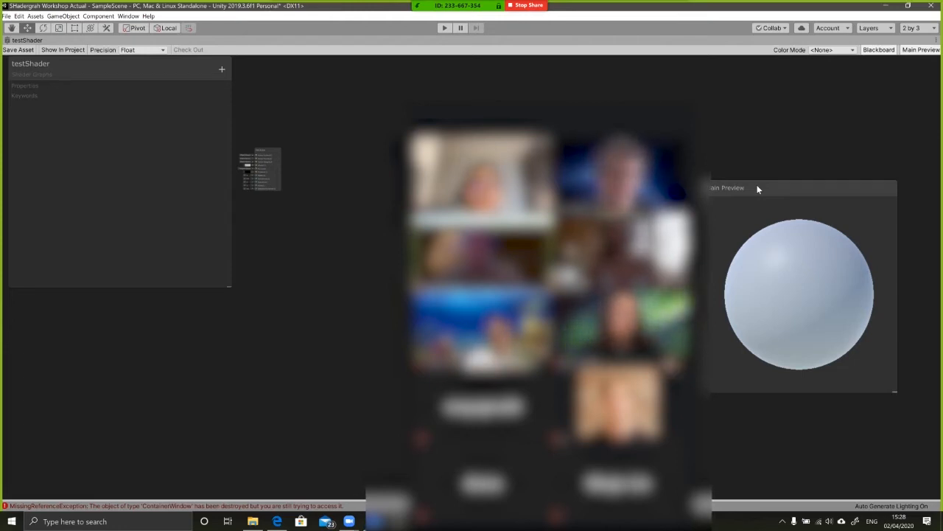
pyautogui.moveTo(805, 179); pyautogui.dragTo(818, 154)
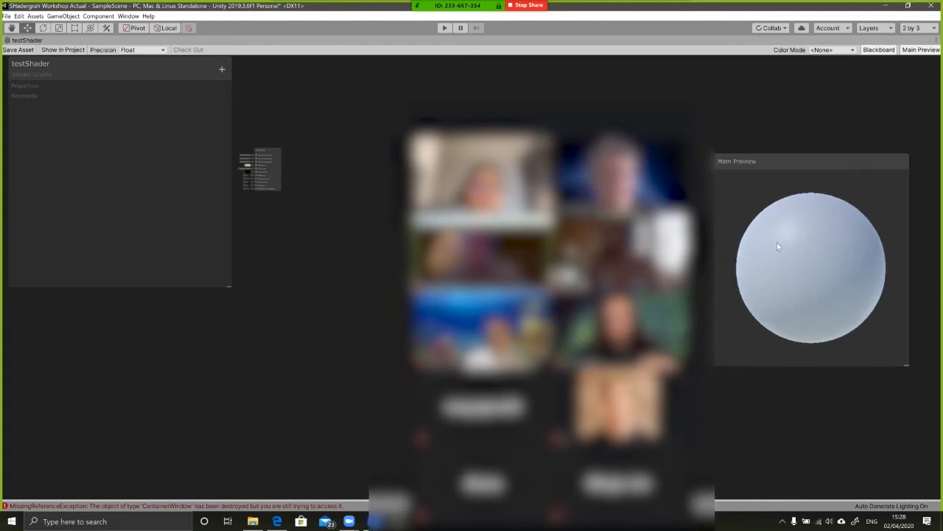
pyautogui.scroll(-2, 770, 263)
pyautogui.scroll(-1, 788, 263)
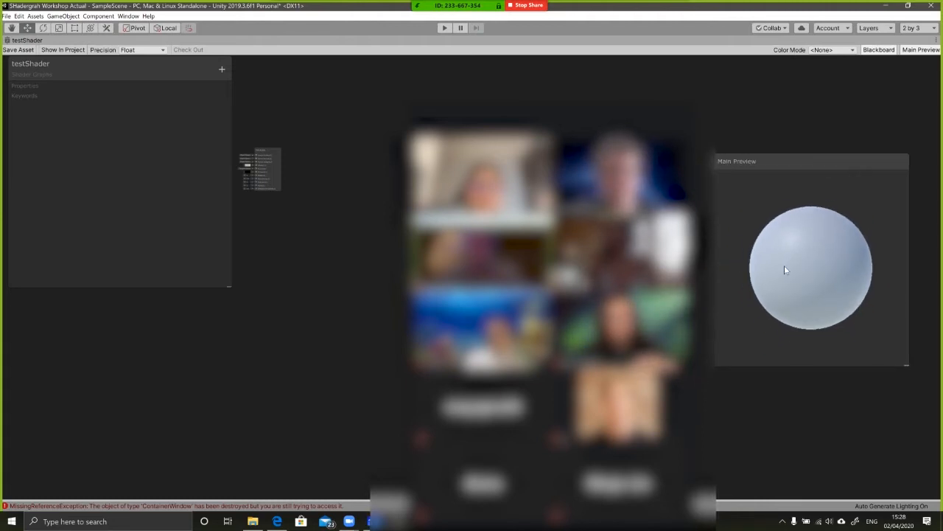
pyautogui.moveTo(515, 96)
pyautogui.moveTo(515, 98)
pyautogui.mouseDown()
pyautogui.moveTo(323, 88)
pyautogui.moveTo(492, 124)
pyautogui.moveTo(501, 110)
pyautogui.mouseUp()
pyautogui.moveTo(360, 199); pyautogui.dragTo(370, 206, button='middle')
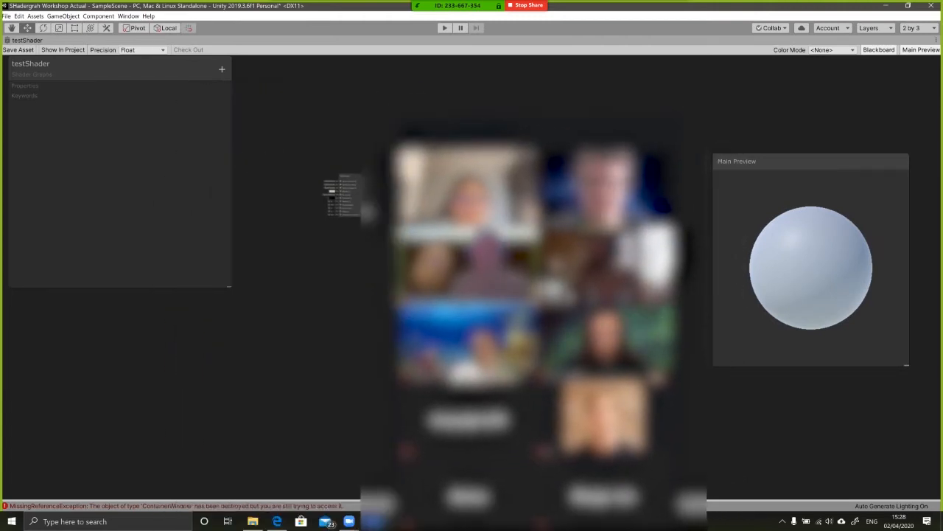
# Switch to the browser and read the Shadergraph guide's section on PBR and Unlit graphs and applying shaders to materials
pyautogui.hotkey('alt', 'Tab')
pyautogui.scroll(-2, 148, 295)
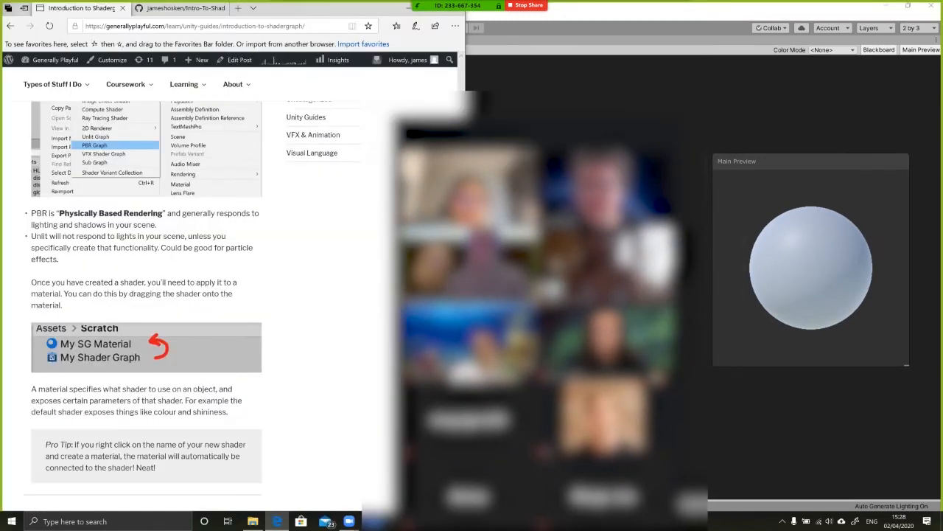
pyautogui.moveTo(31, 213)
pyautogui.mouseDown()
pyautogui.moveTo(48, 259)
pyautogui.moveTo(26, 216)
pyautogui.mouseUp()
pyautogui.click(121, 271)
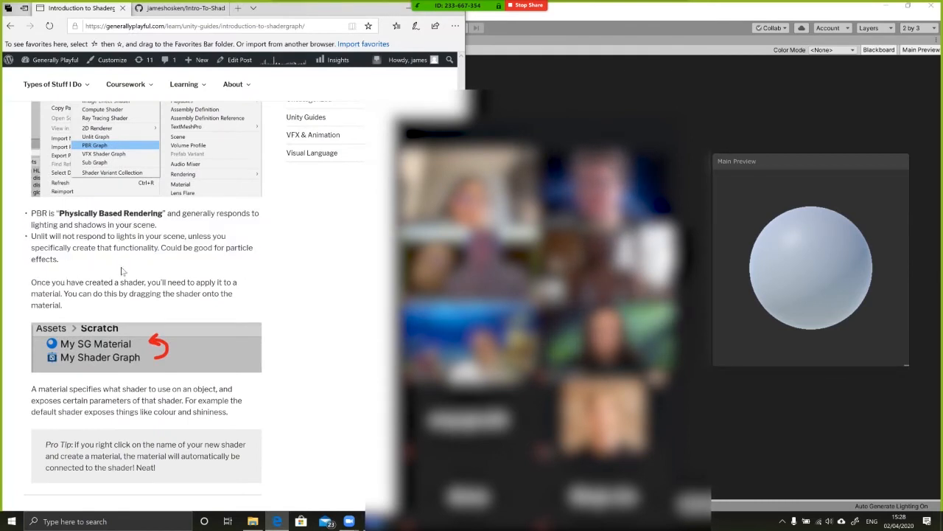
pyautogui.scroll(-2, 122, 271)
pyautogui.scroll(2, 95, 280)
pyautogui.scroll(-1, 72, 290)
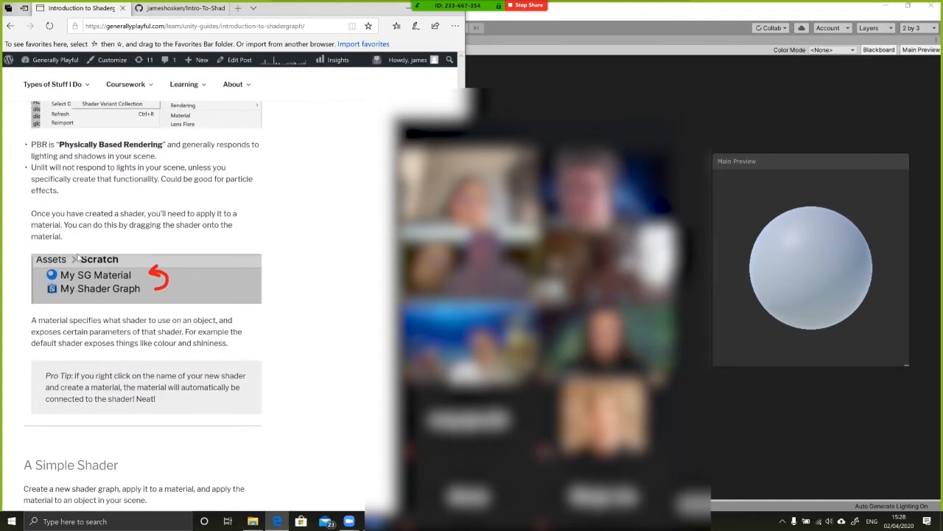
# Read the guide's material section and expand Simply the Best under A Simple Shader
pyautogui.scroll(-2, 76, 257)
pyautogui.scroll(-1, 143, 271)
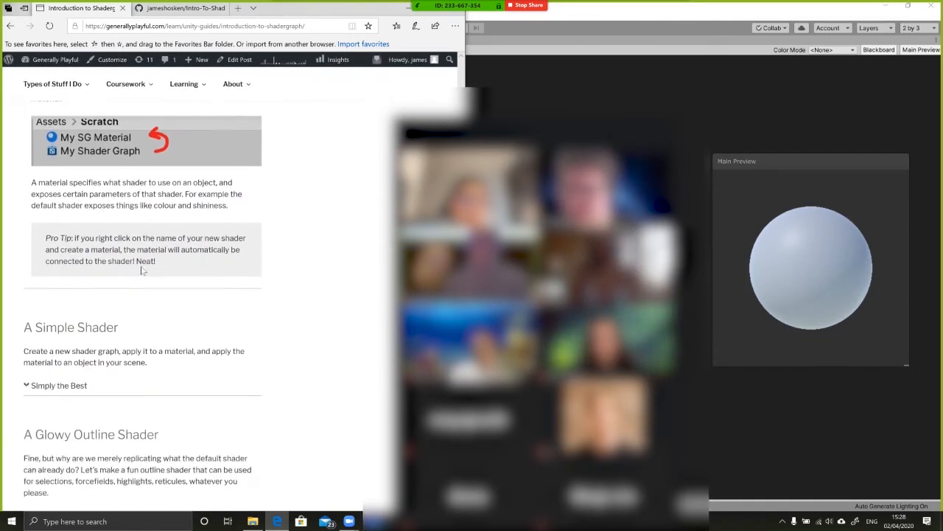
pyautogui.scroll(-1, 111, 294)
pyautogui.click(59, 316)
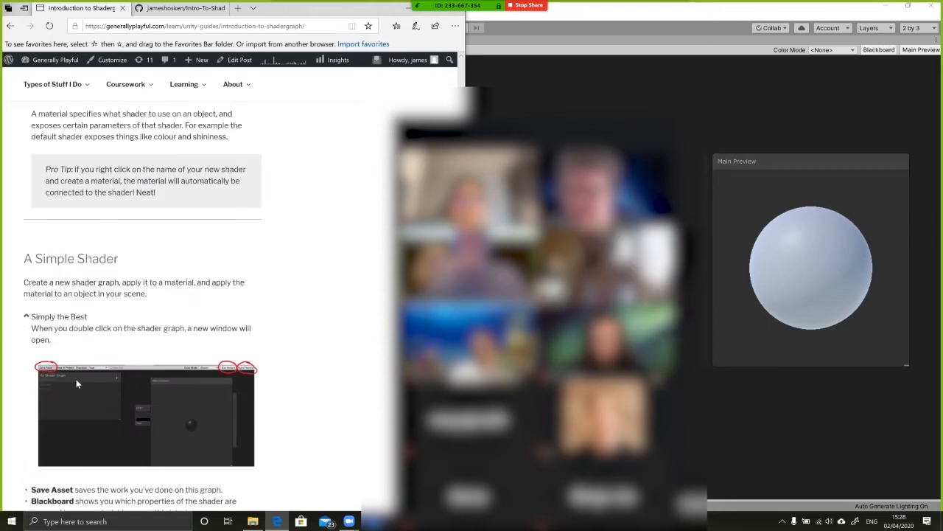
pyautogui.moveTo(546, 110); pyautogui.dragTo(274, 62)
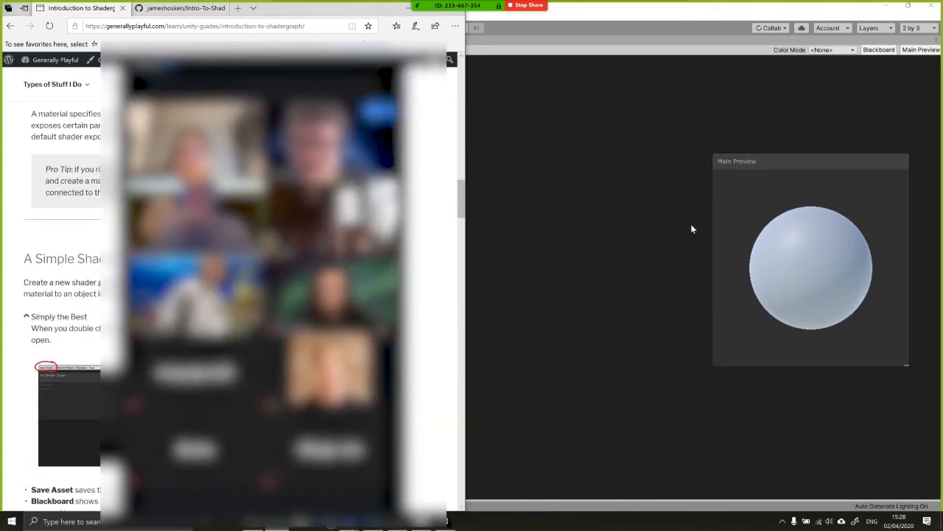
# Switch back to Unity and position the PBR Master node in the open graph area beside the Main Preview
pyautogui.click(588, 199)
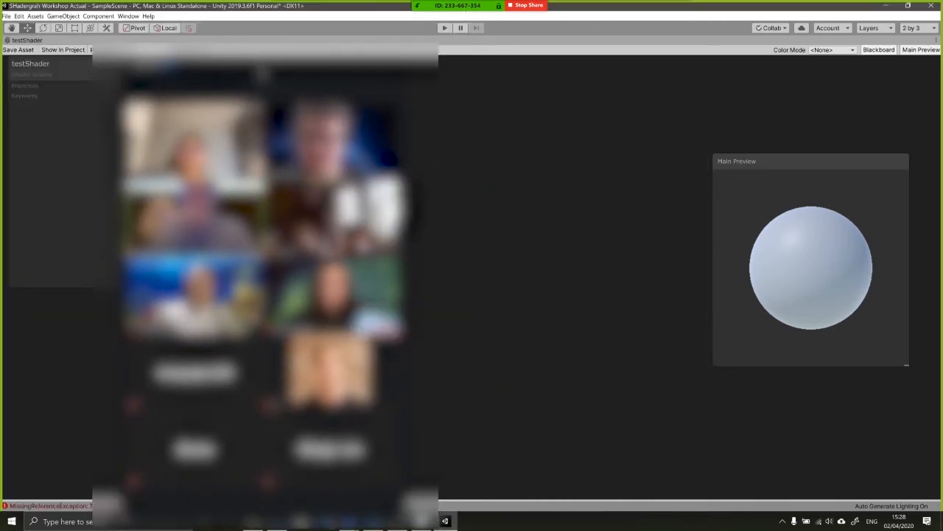
pyautogui.click(127, 65)
pyautogui.moveTo(456, 224); pyautogui.dragTo(641, 257, button='middle')
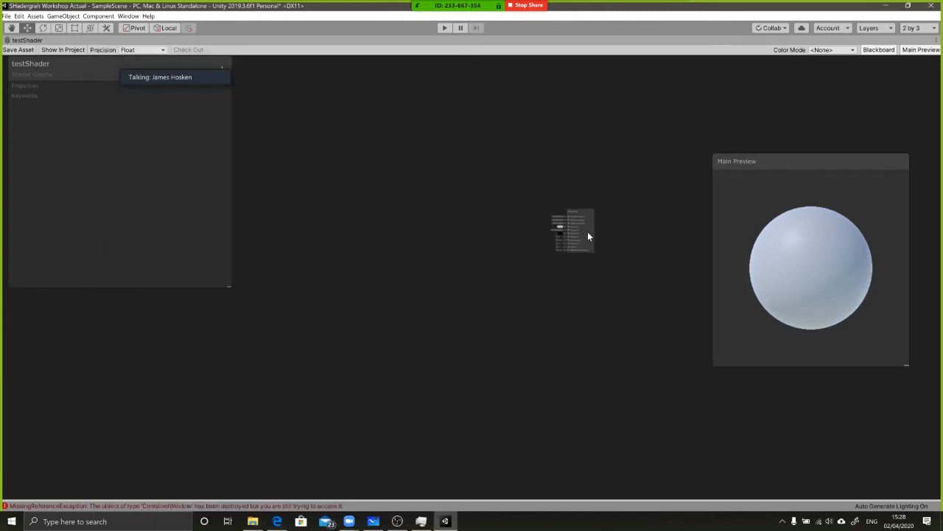
pyautogui.scroll(6, 590, 236)
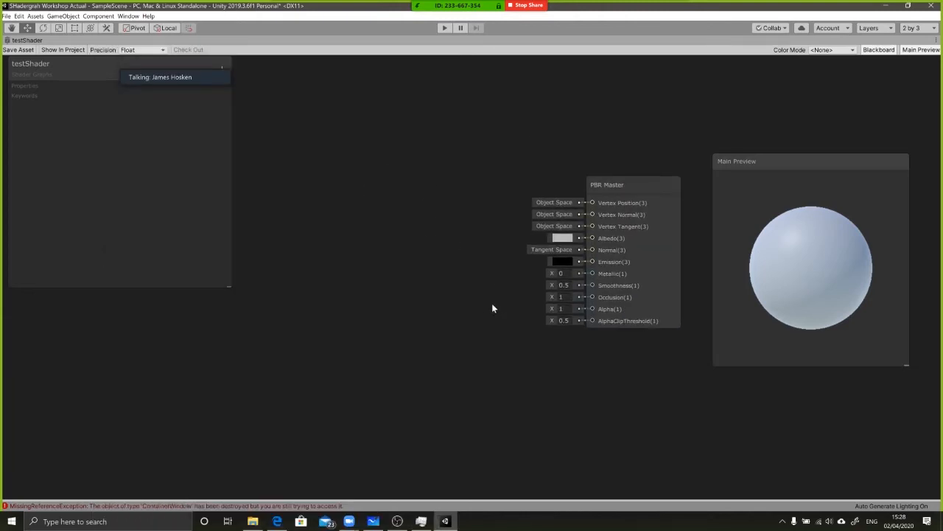
pyautogui.moveTo(441, 263); pyautogui.dragTo(460, 281, button='middle')
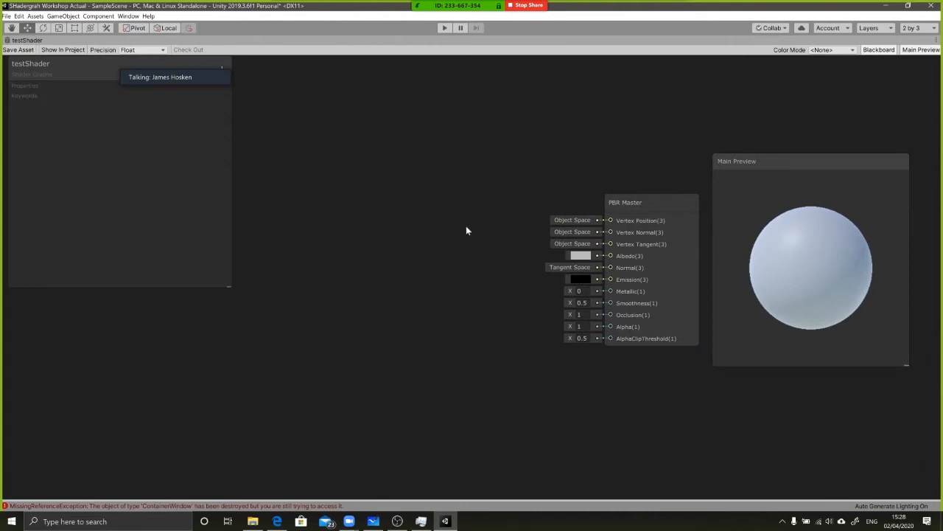
pyautogui.moveTo(637, 200); pyautogui.dragTo(556, 185)
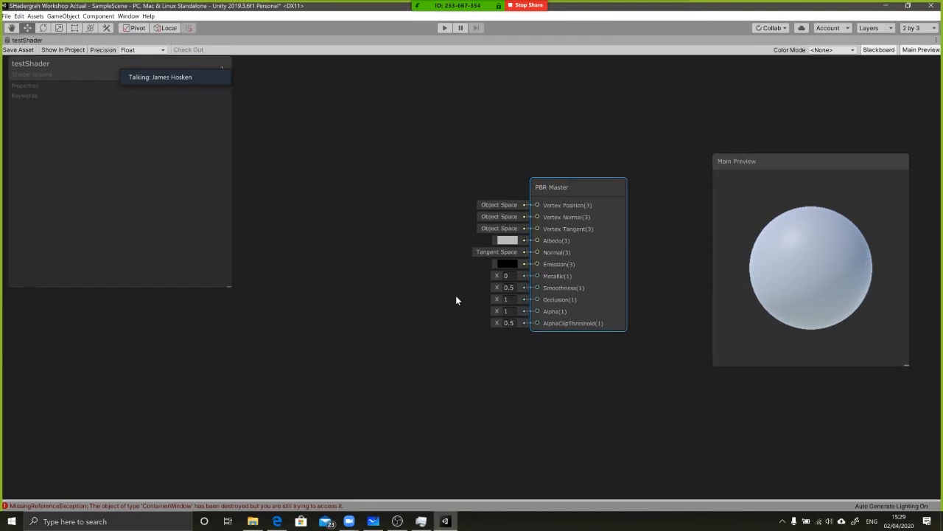
pyautogui.moveTo(549, 240); pyautogui.dragTo(582, 235)
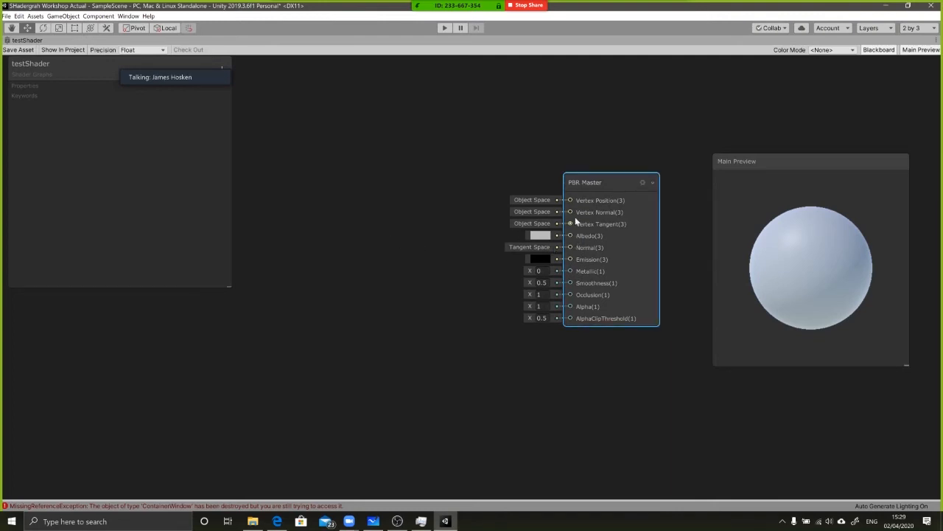
# Switch to the browser, read the guide's Simple Shader section down to the PBR Master Node heading, and return to Unity
pyautogui.hotkey('alt', 'Tab')
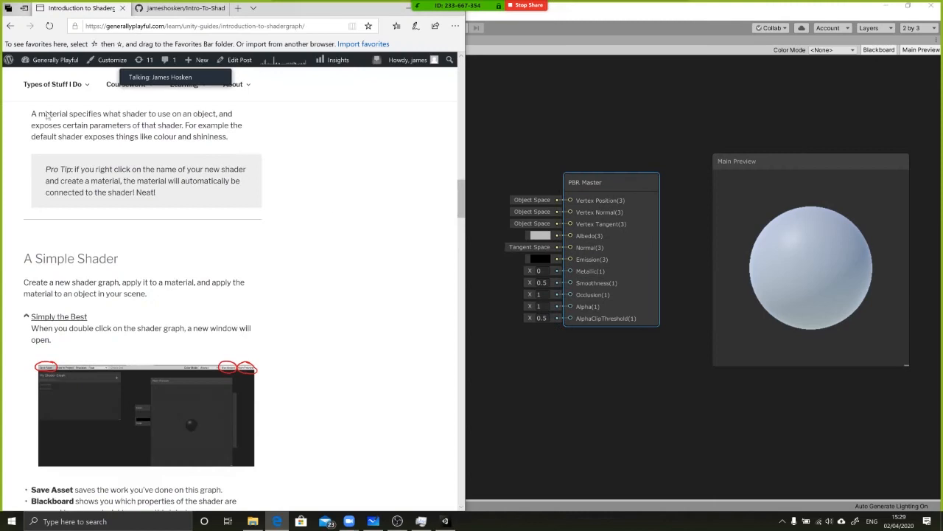
pyautogui.scroll(1, 208, 271)
pyautogui.scroll(-1, 209, 269)
pyautogui.scroll(5, 207, 263)
pyautogui.scroll(-4, 169, 312)
pyautogui.scroll(-7, 169, 311)
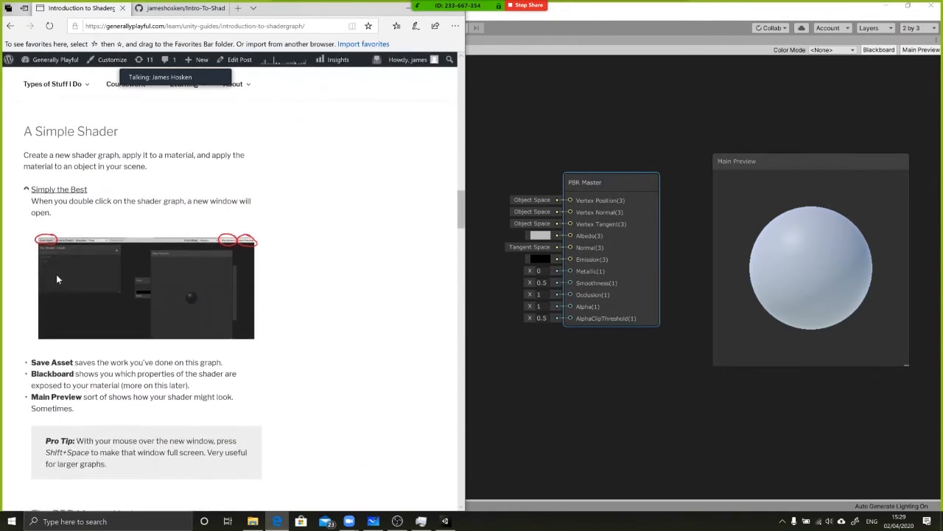
pyautogui.scroll(-1, 170, 299)
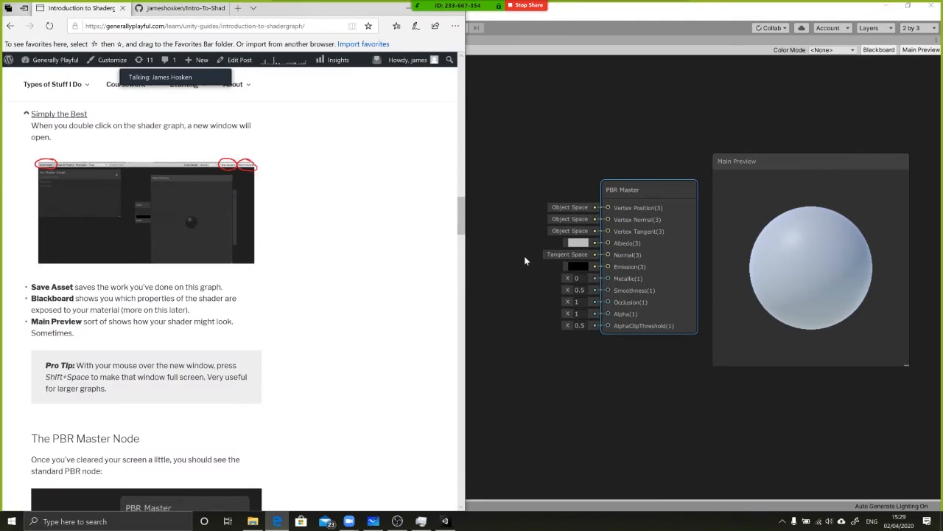
pyautogui.scroll(-1, 343, 305)
pyautogui.click(616, 252)
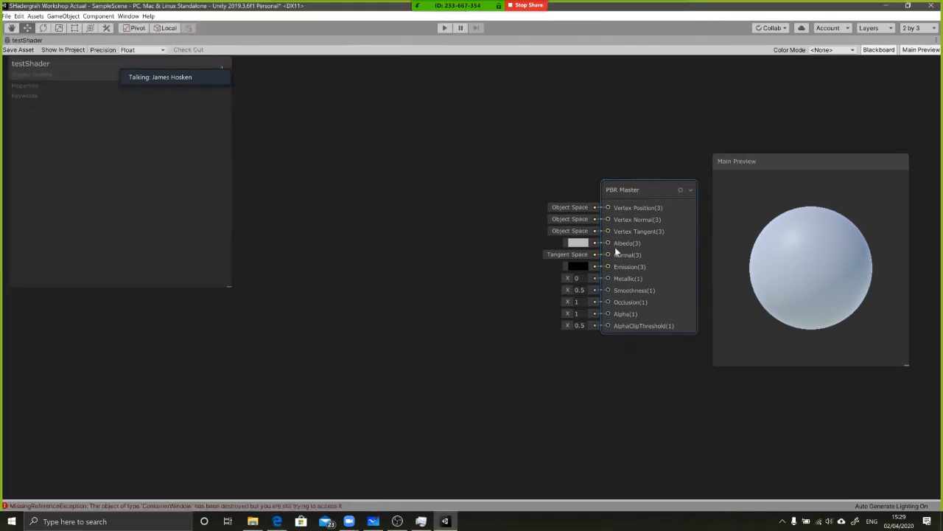
pyautogui.rightClick(475, 244)
pyautogui.click(464, 253)
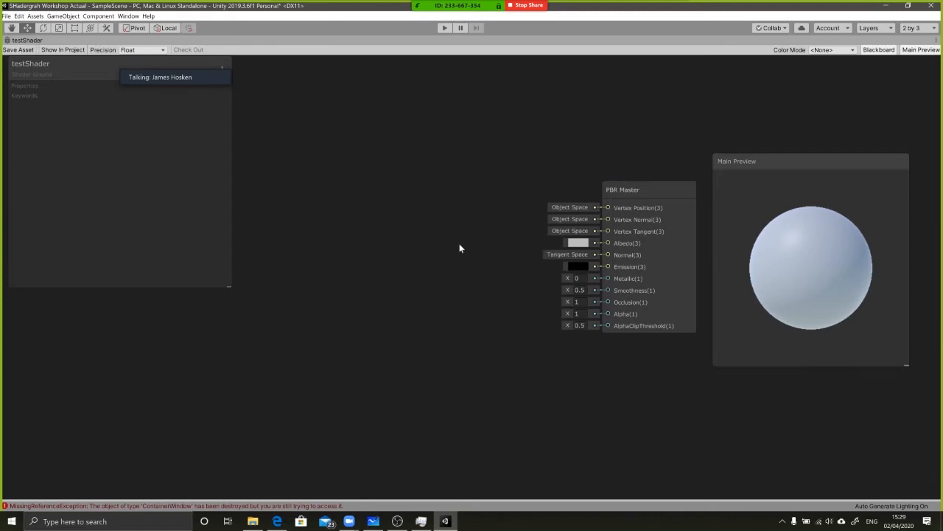
pyautogui.rightClick(455, 255)
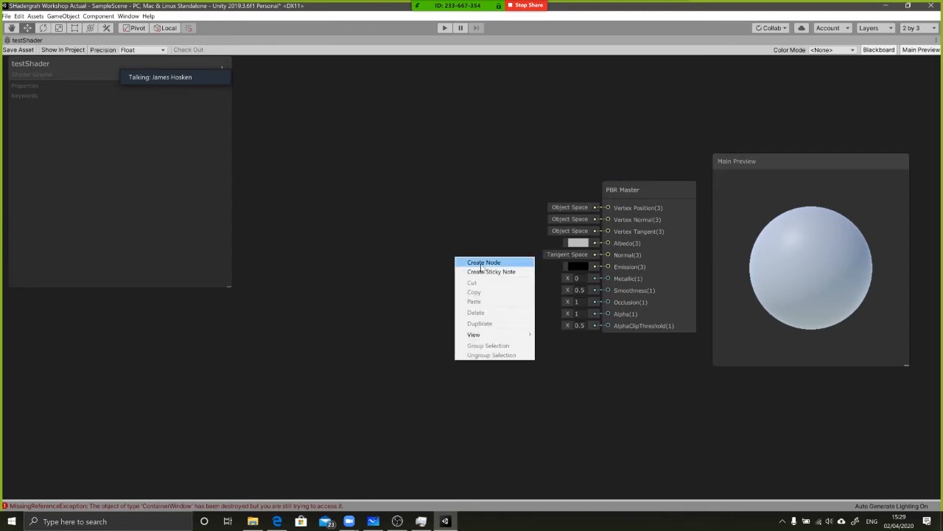
pyautogui.click(429, 249)
# Add a Color node to the testShader graph, searching for it as color
pyautogui.press('space')
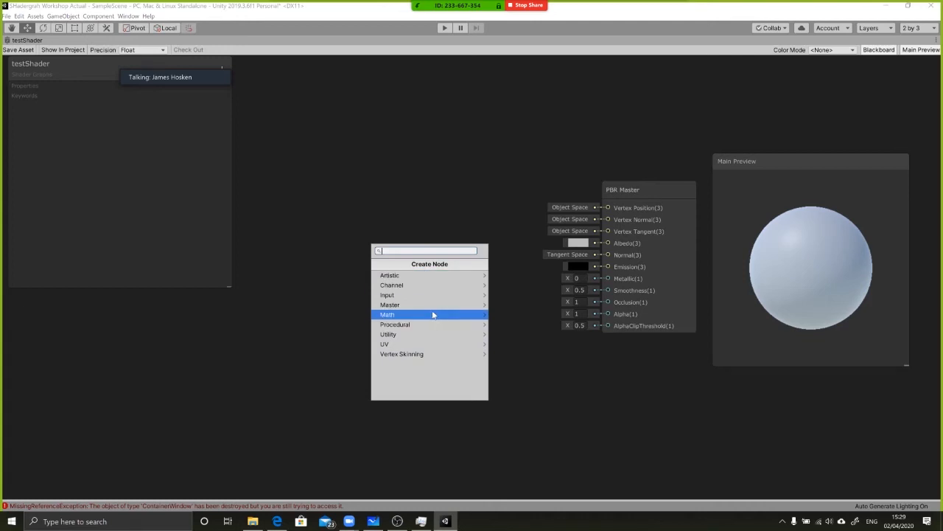
pyautogui.write('color')
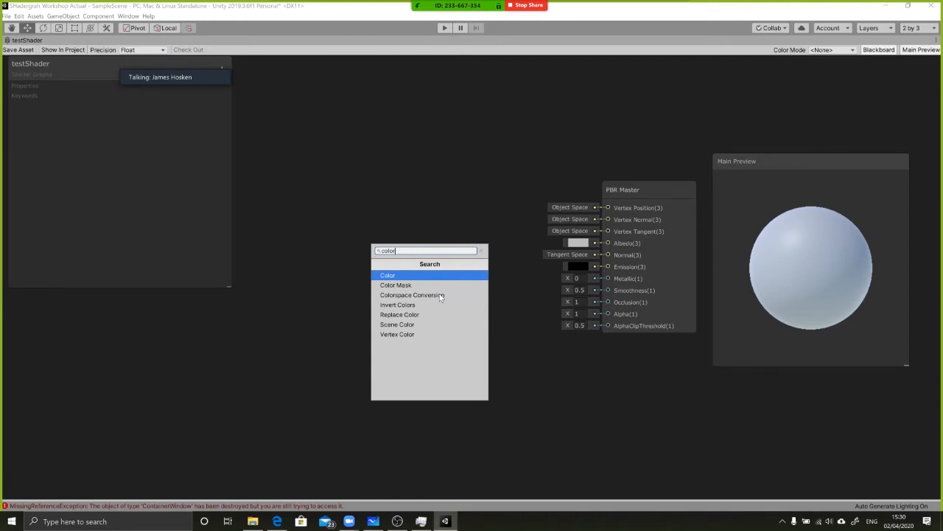
pyautogui.press('Return')
pyautogui.moveTo(393, 244); pyautogui.dragTo(457, 269, button='middle')
# Add a second Color node to the graph and delete it again
pyautogui.press('space')
pyautogui.write('color')
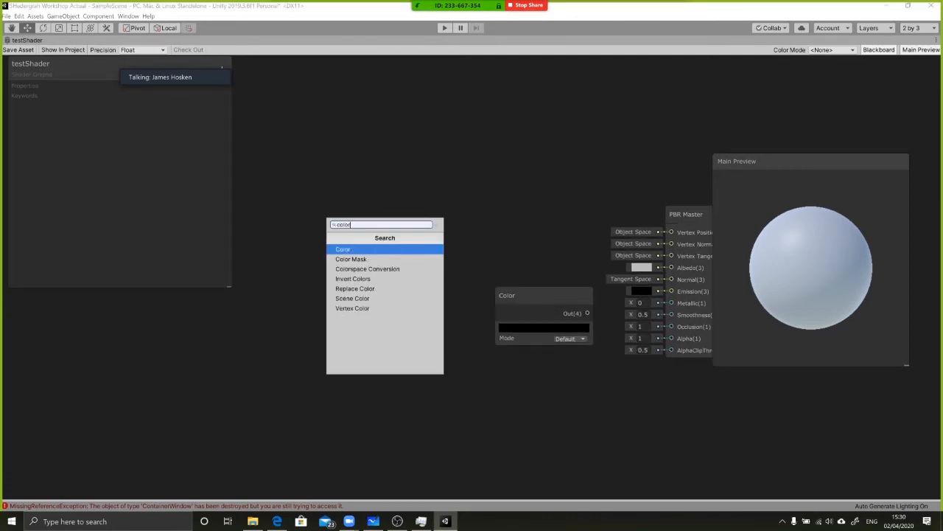
pyautogui.press('Return')
pyautogui.moveTo(440, 254); pyautogui.dragTo(410, 248)
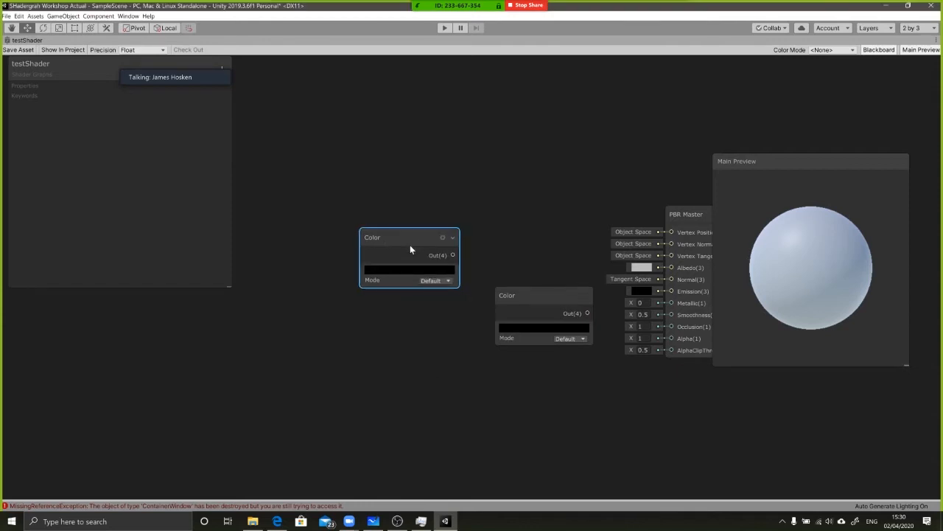
pyautogui.press('Delete')
# Set the Color node's color to a dark red and place the node to the left of the PBR Master
pyautogui.moveTo(521, 300); pyautogui.dragTo(478, 272)
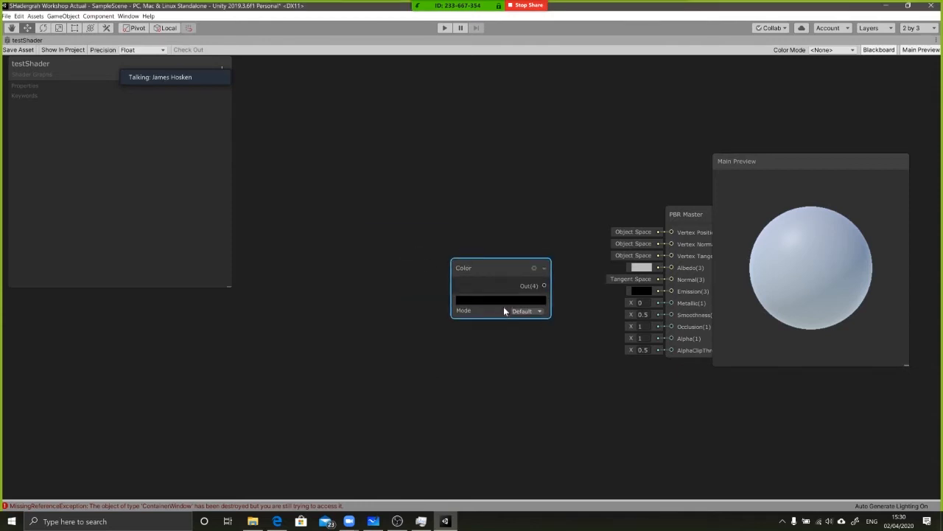
pyautogui.moveTo(604, 299); pyautogui.dragTo(557, 283, button='middle')
pyautogui.click(460, 285)
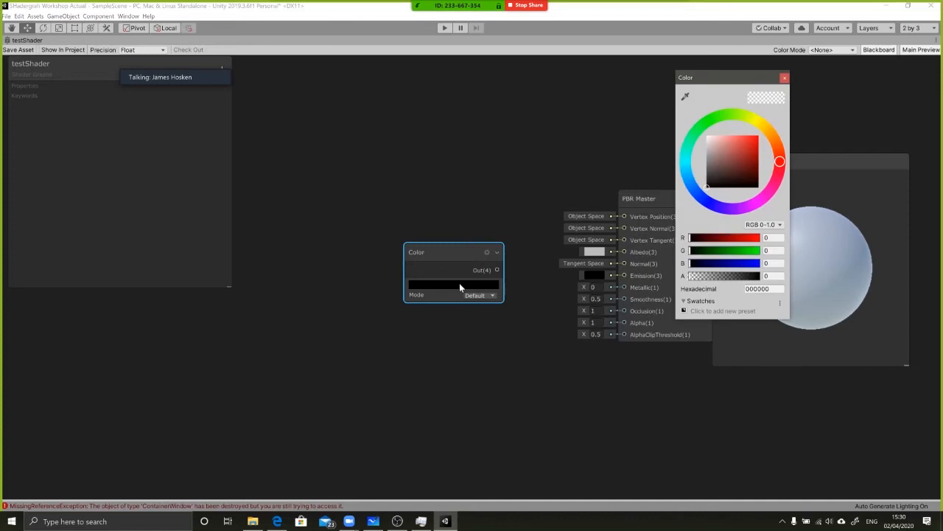
pyautogui.moveTo(724, 162); pyautogui.dragTo(752, 158)
pyautogui.moveTo(439, 193); pyautogui.dragTo(425, 187, button='middle')
pyautogui.moveTo(485, 201); pyautogui.dragTo(443, 200, button='middle')
pyautogui.moveTo(413, 259); pyautogui.dragTo(402, 237)
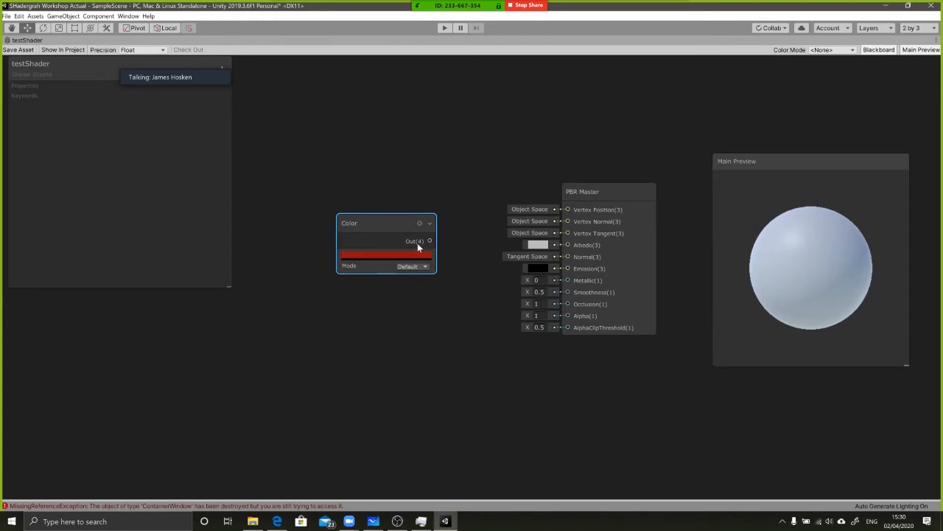
# Connect the Color node's Out(4) output to the PBR Master's Albedo(3) input and move the Color node further from the master
pyautogui.scroll(-1, 415, 243)
pyautogui.scroll(1, 420, 241)
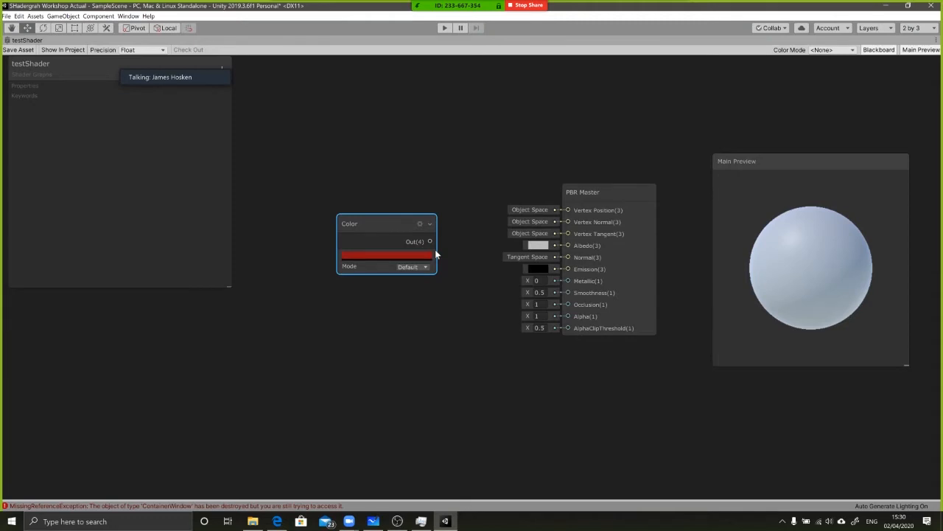
pyautogui.moveTo(432, 245); pyautogui.dragTo(588, 249)
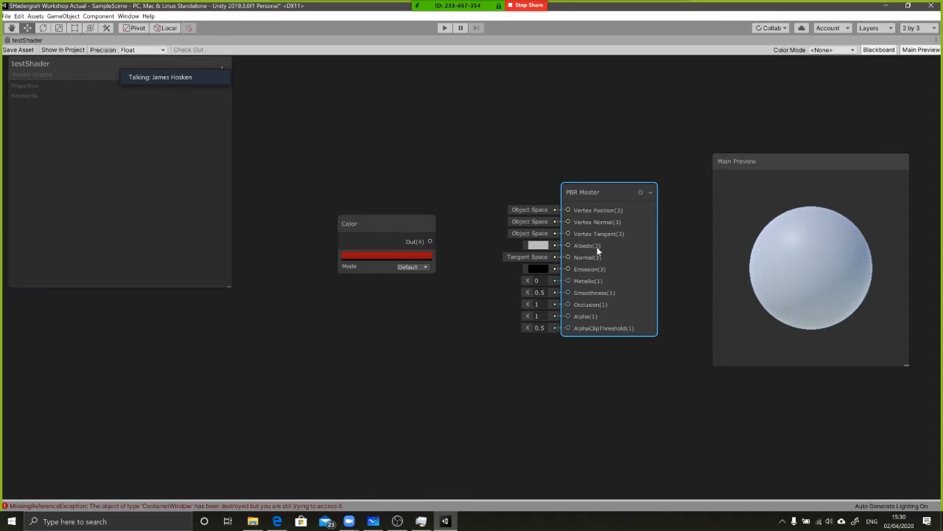
pyautogui.moveTo(403, 221); pyautogui.dragTo(388, 225)
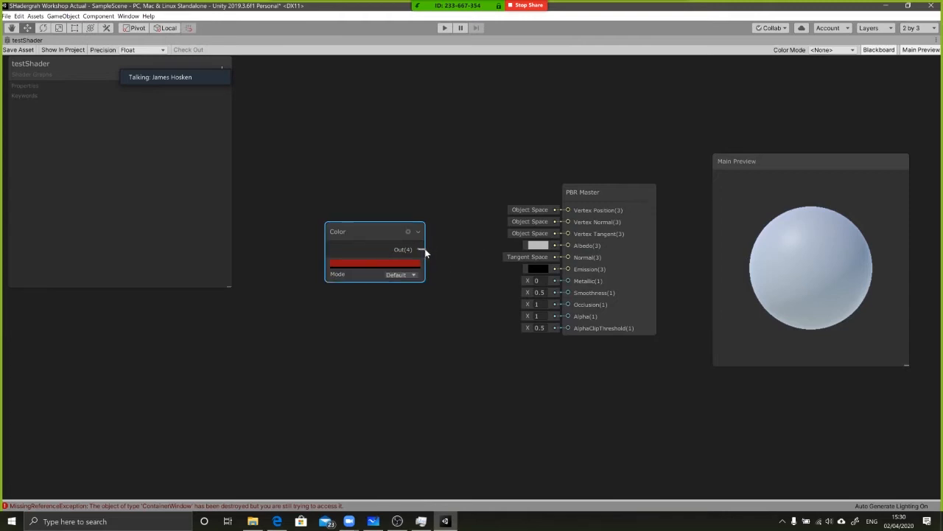
pyautogui.moveTo(417, 249); pyautogui.dragTo(426, 251)
pyautogui.click(384, 227)
pyautogui.moveTo(417, 251); pyautogui.dragTo(568, 243)
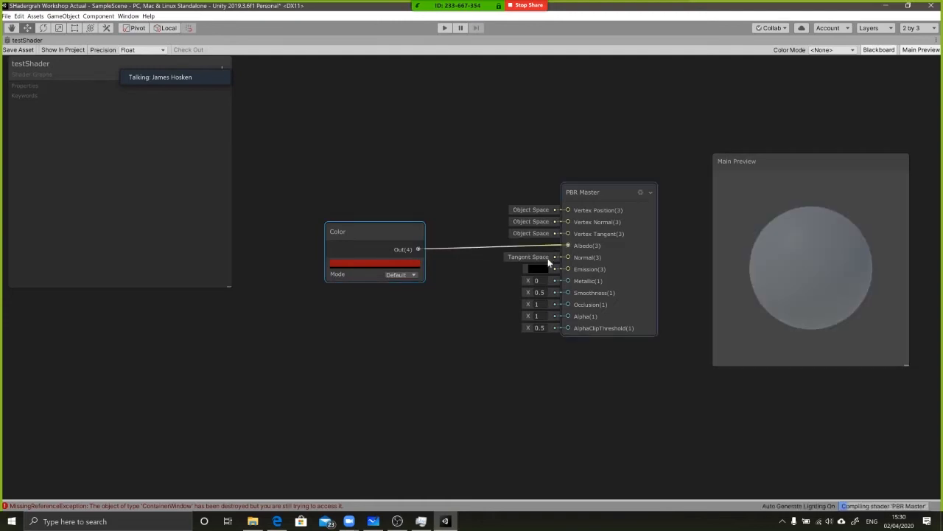
pyautogui.moveTo(365, 240); pyautogui.dragTo(307, 239)
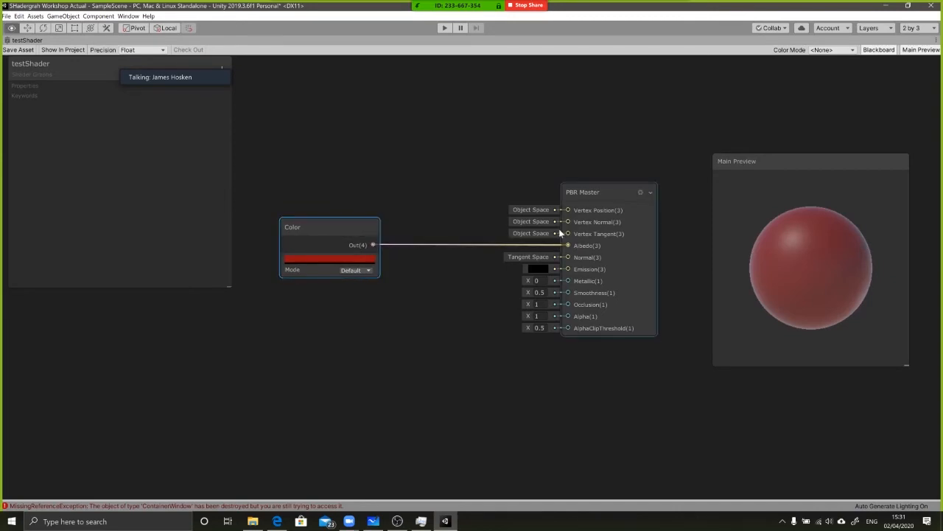
# Restore the maximized graph pane to its docked size and select testShaderMaterial in the Materials folder to inspect it
pyautogui.hotkey('alt', 'Tab')
pyautogui.hotkey('alt', 'Tab')
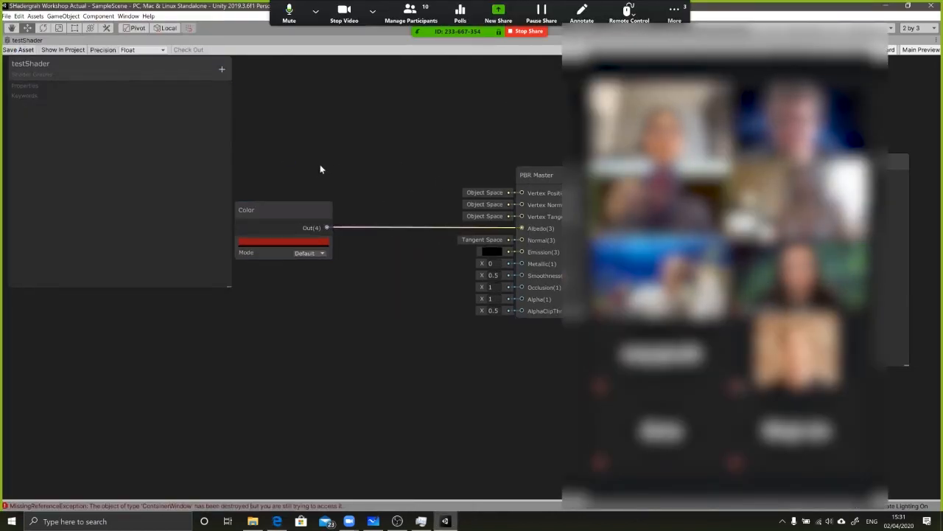
pyautogui.hotkey('shift', 'space')
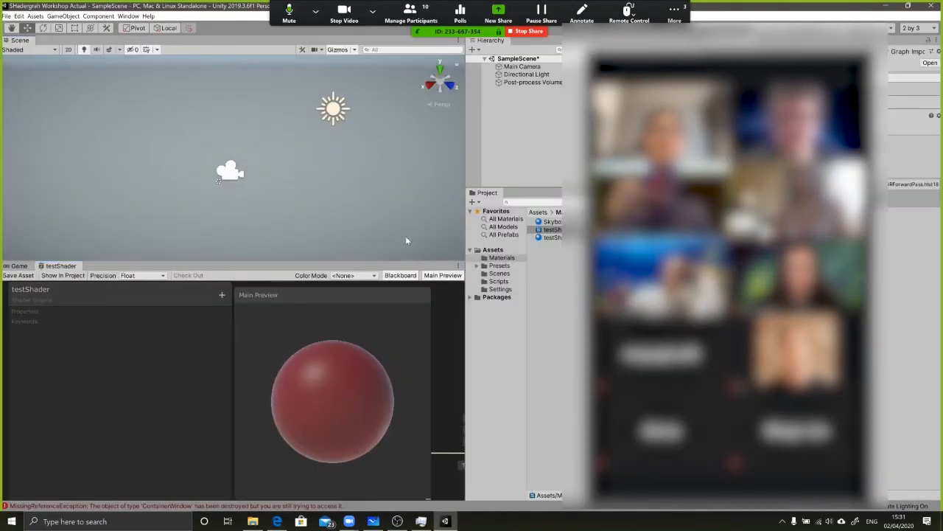
pyautogui.moveTo(701, 68); pyautogui.dragTo(195, 169)
pyautogui.click(568, 226)
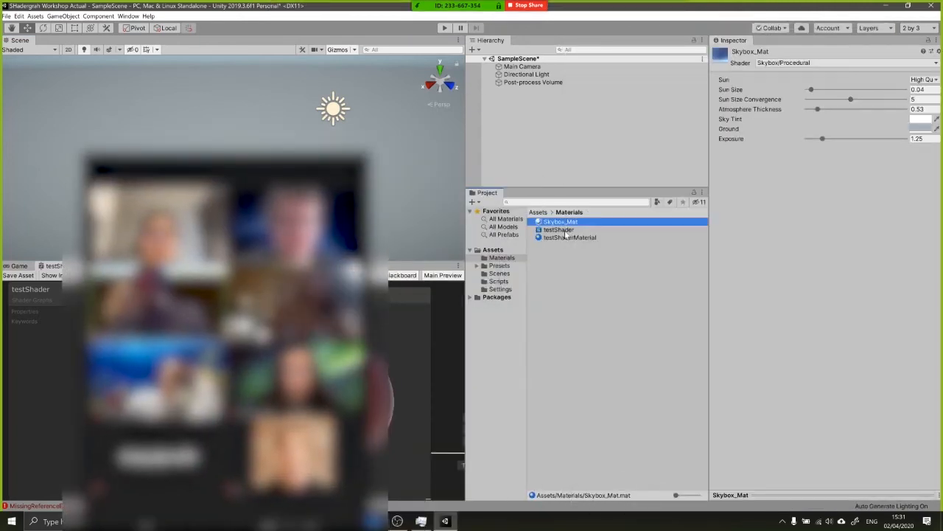
pyautogui.click(567, 231)
pyautogui.click(560, 239)
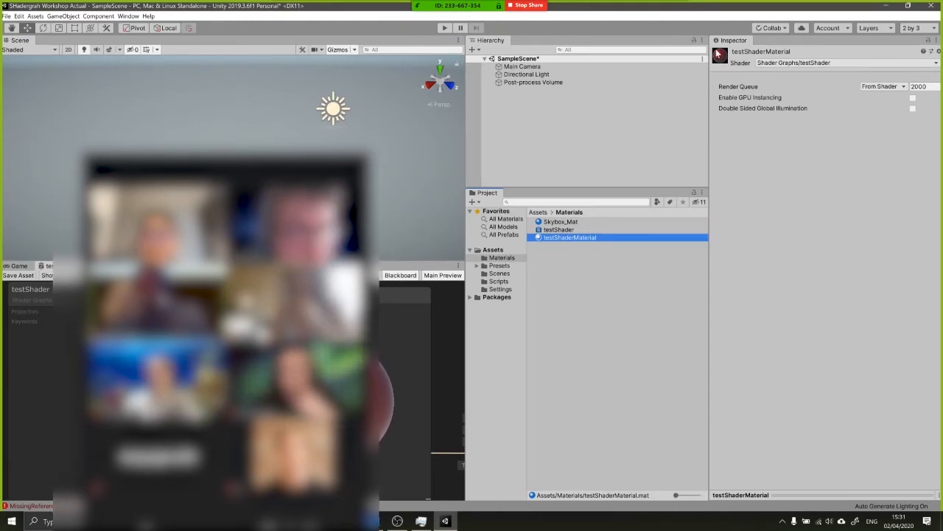
# Add a 3D Sphere to SampleScene and frame it in the Scene view
pyautogui.rightClick(530, 110)
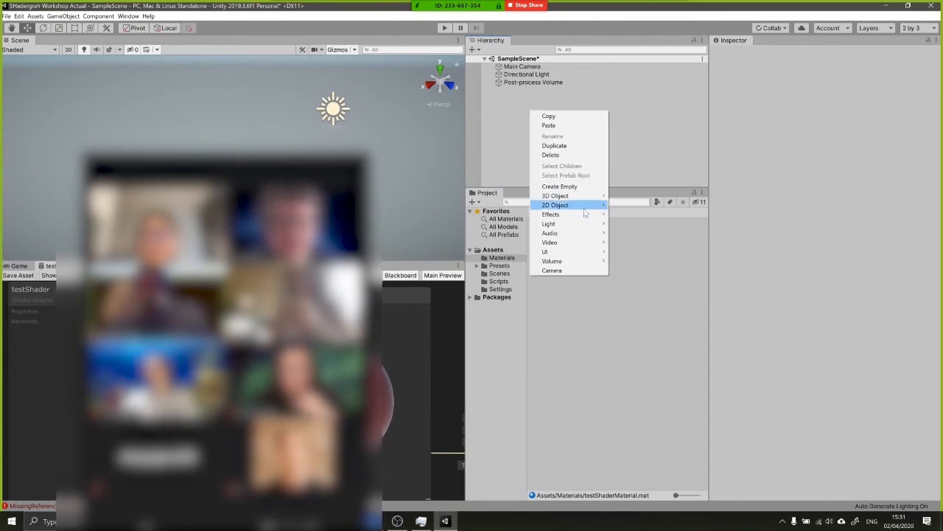
pyautogui.moveTo(578, 195)
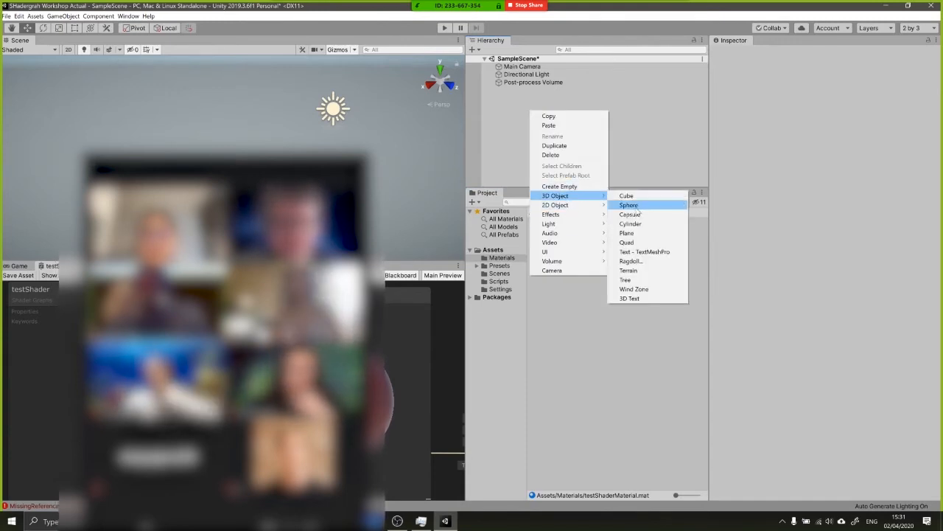
pyautogui.click(636, 209)
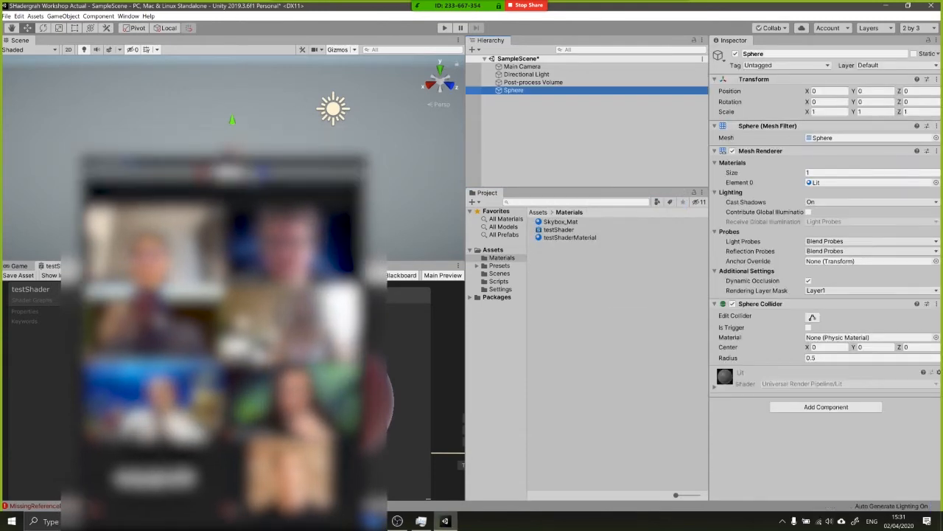
pyautogui.press('f')
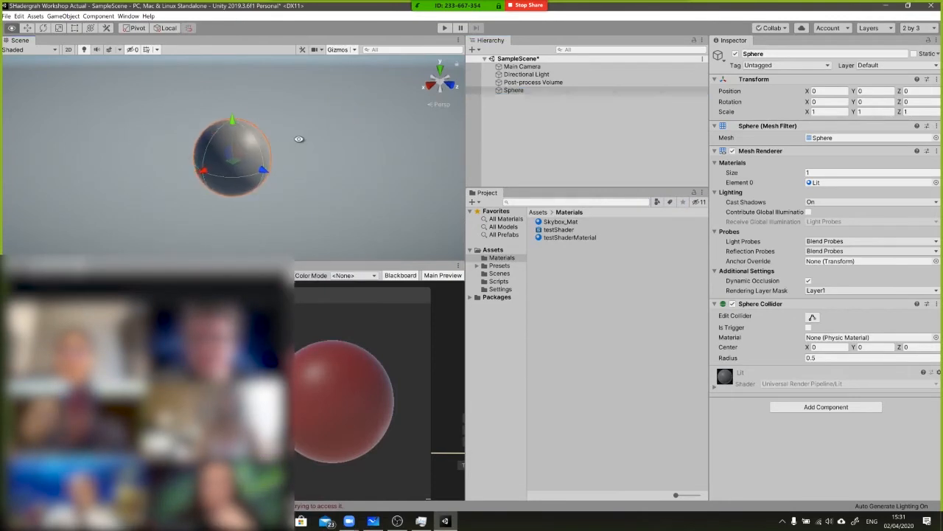
# Assign testShaderMaterial to the Sphere in the scene and view the sphere from several sides
pyautogui.moveTo(568, 238); pyautogui.dragTo(518, 95)
pyautogui.keyDown('alt'); pyautogui.moveTo(368, 110); pyautogui.dragTo(122, 94); pyautogui.keyUp('alt')
pyautogui.keyDown('alt'); pyautogui.moveTo(364, 143); pyautogui.dragTo(219, 148); pyautogui.keyUp('alt')
pyautogui.keyDown('alt'); pyautogui.moveTo(336, 134); pyautogui.dragTo(95, 149); pyautogui.keyUp('alt')
pyautogui.moveTo(303, 147)
pyautogui.keyDown('alt'); pyautogui.mouseDown()
pyautogui.moveTo(240, 121)
pyautogui.moveTo(270, 146)
pyautogui.mouseUp(); pyautogui.keyUp('alt')
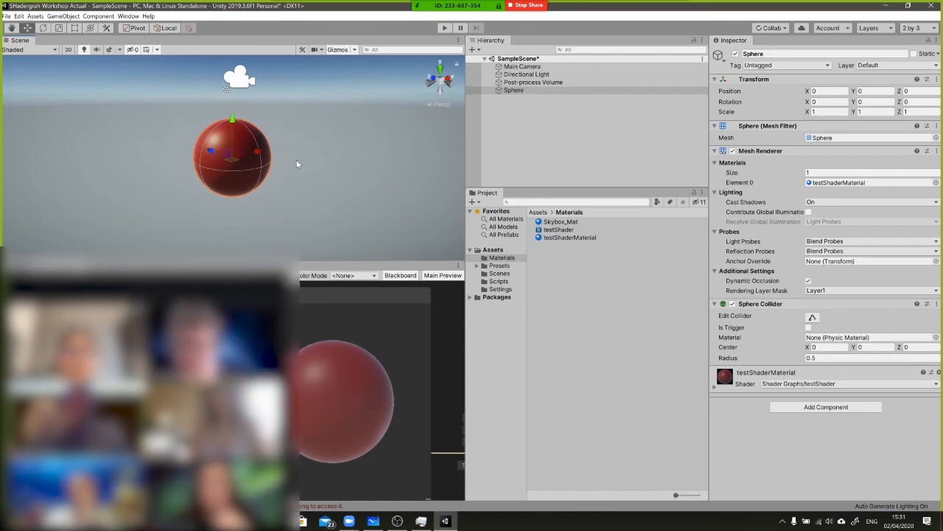
# Switch to the browser's Shadergraph guide, read its Save Asset section, and return to Unity
pyautogui.moveTo(177, 284); pyautogui.dragTo(331, 140)
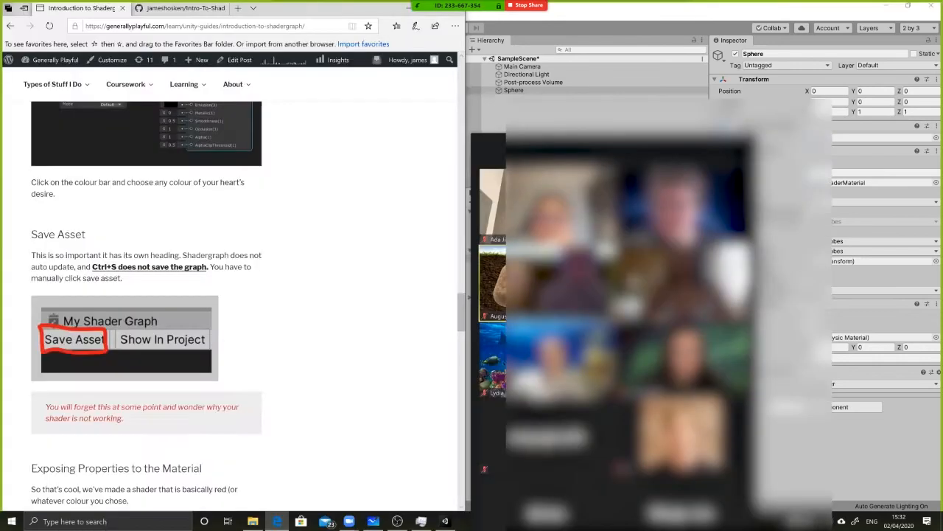
pyautogui.moveTo(31, 234); pyautogui.dragTo(243, 420)
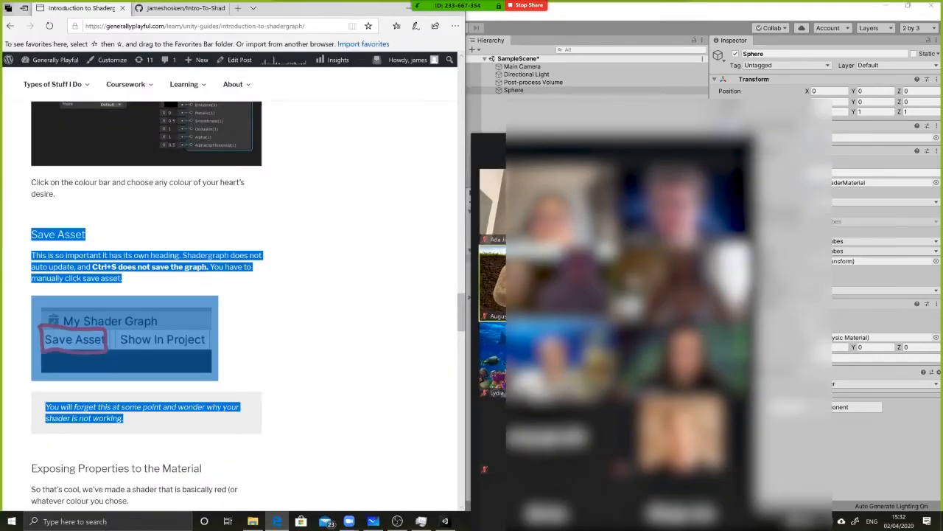
pyautogui.click(298, 402)
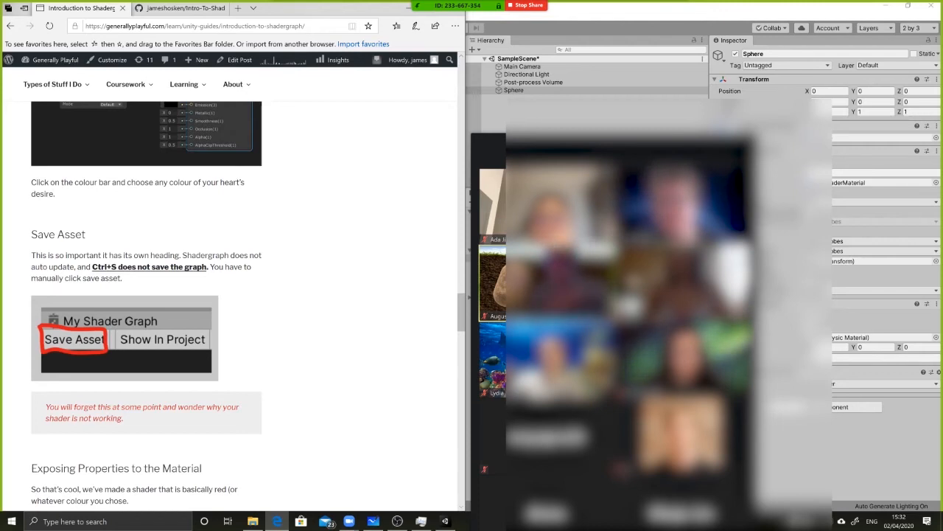
pyautogui.moveTo(31, 234); pyautogui.dragTo(91, 243)
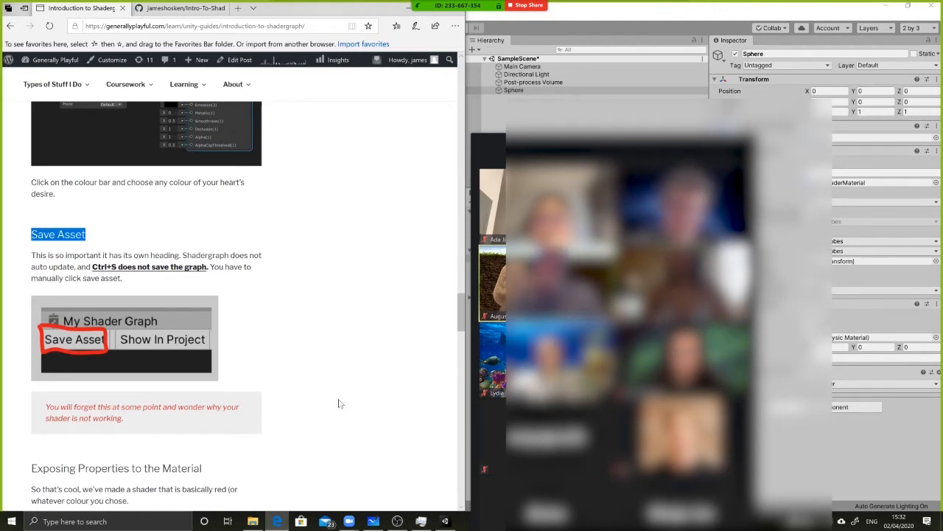
pyautogui.scroll(-2, 310, 390)
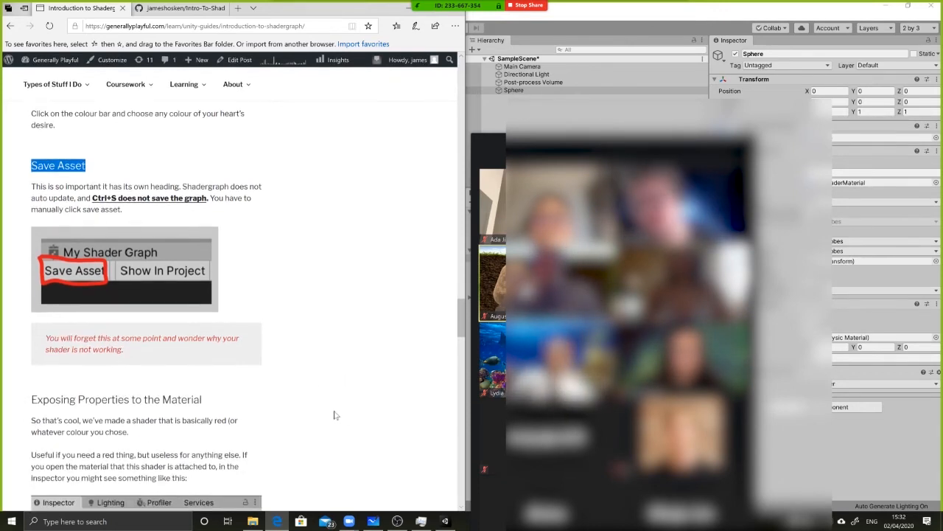
pyautogui.hotkey('alt', 'Tab')
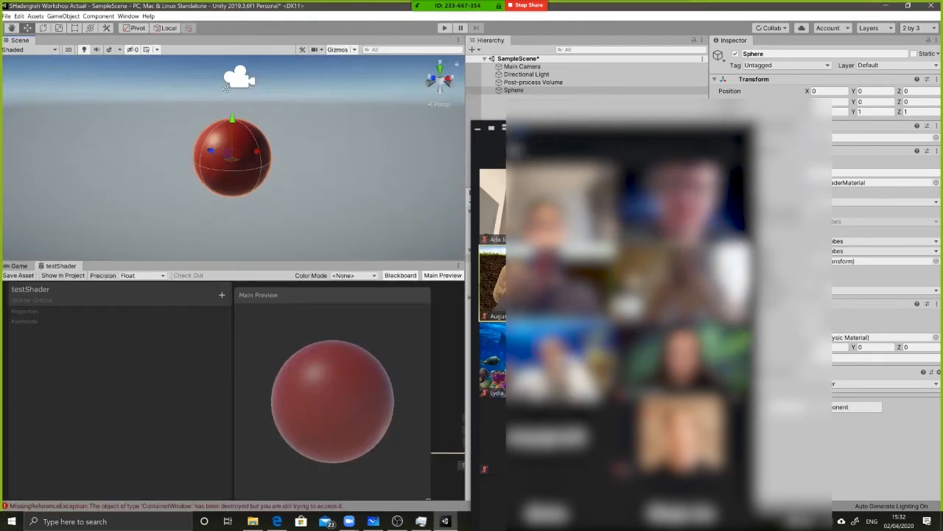
# Select the Sphere, collapse its Mesh Renderer component and expand the testShaderMaterial settings for inspection
pyautogui.click(478, 128)
pyautogui.moveTo(549, 140); pyautogui.dragTo(641, 451)
pyautogui.click(560, 222)
pyautogui.click(514, 90)
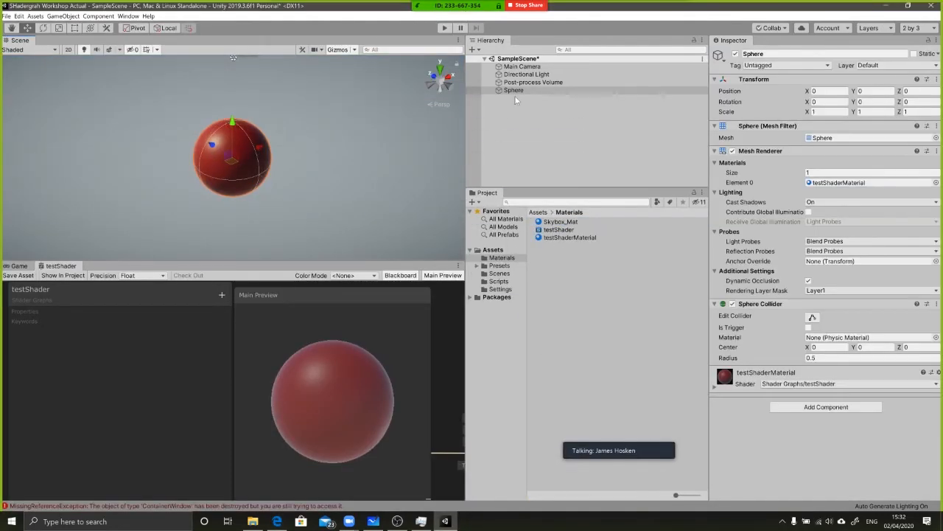
pyautogui.click(520, 91)
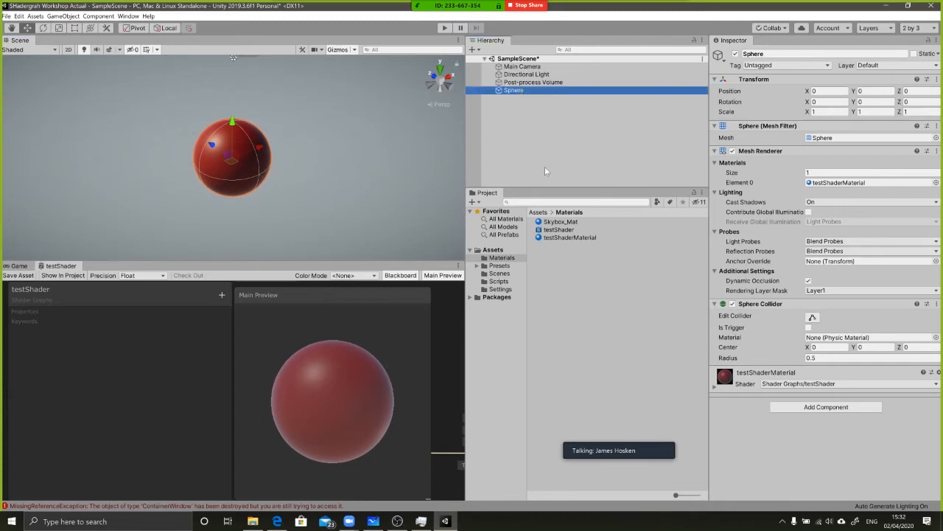
pyautogui.click(760, 150)
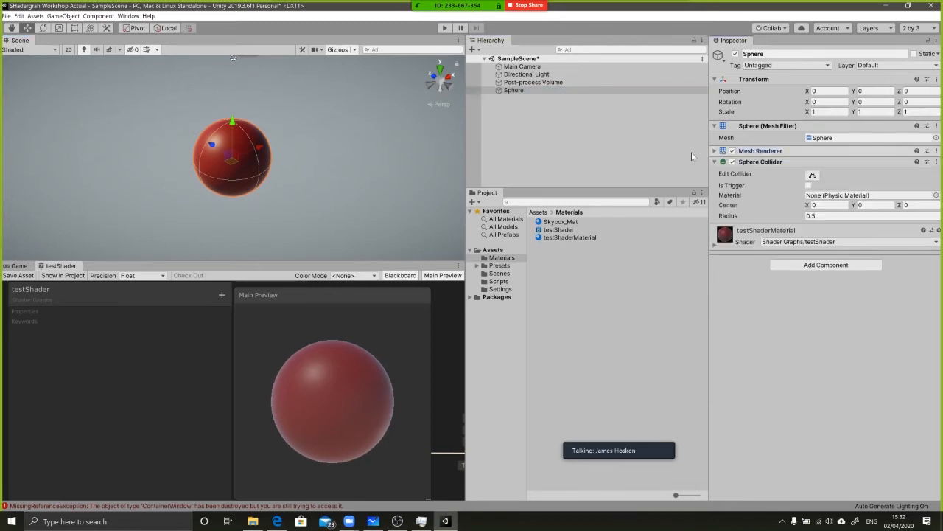
pyautogui.click(767, 229)
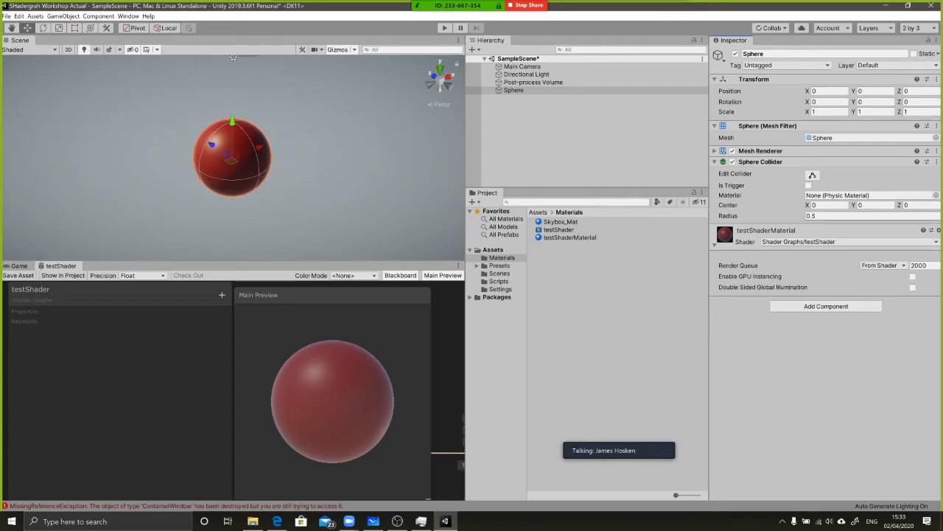
# Enlarge the testShader graph pane within the layout, maximize it, and move the Blackboard away from the corner
pyautogui.moveTo(279, 295); pyautogui.dragTo(312, 294)
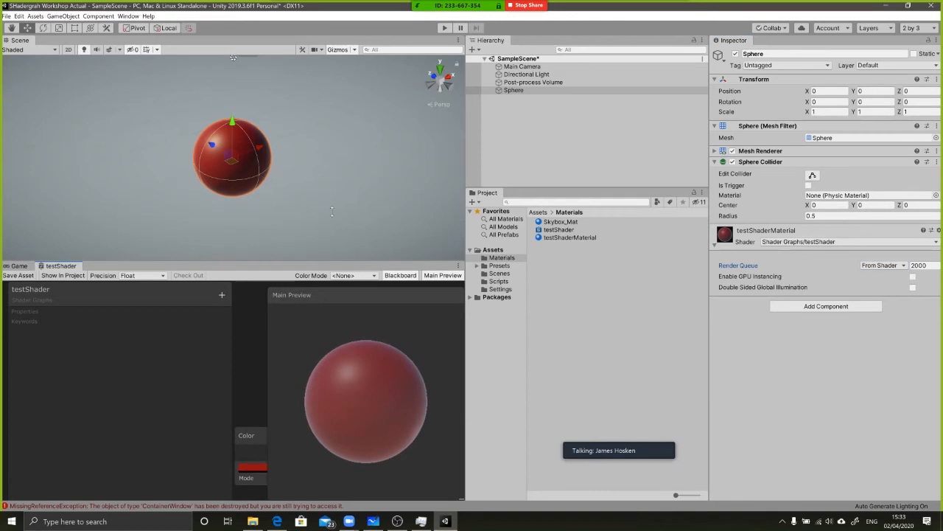
pyautogui.moveTo(332, 211); pyautogui.dragTo(350, 171)
pyautogui.moveTo(500, 254); pyautogui.dragTo(535, 256)
pyautogui.moveTo(273, 269); pyautogui.dragTo(290, 244, button='middle')
pyautogui.click(298, 276)
pyautogui.hotkey('shift', 'space')
pyautogui.moveTo(65, 63); pyautogui.dragTo(105, 128)
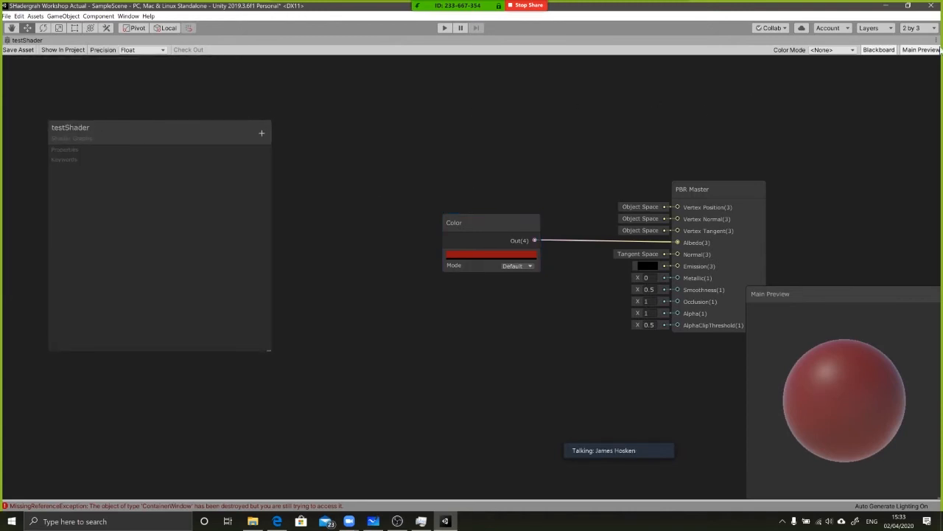
# Hide and show the Blackboard again and move it back to the graph's upper-left corner
pyautogui.click(886, 49)
pyautogui.click(885, 50)
pyautogui.moveTo(133, 133); pyautogui.dragTo(95, 71)
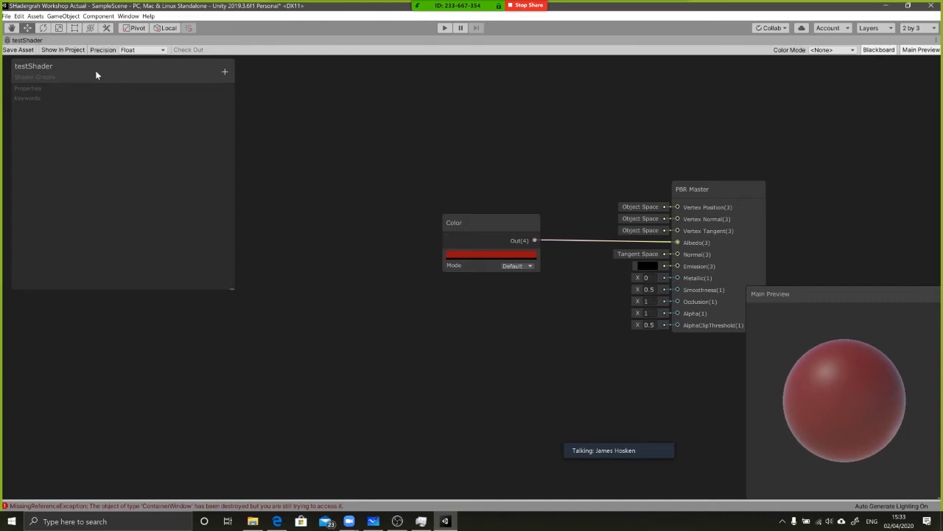
pyautogui.moveTo(418, 200); pyautogui.dragTo(399, 203, button='middle')
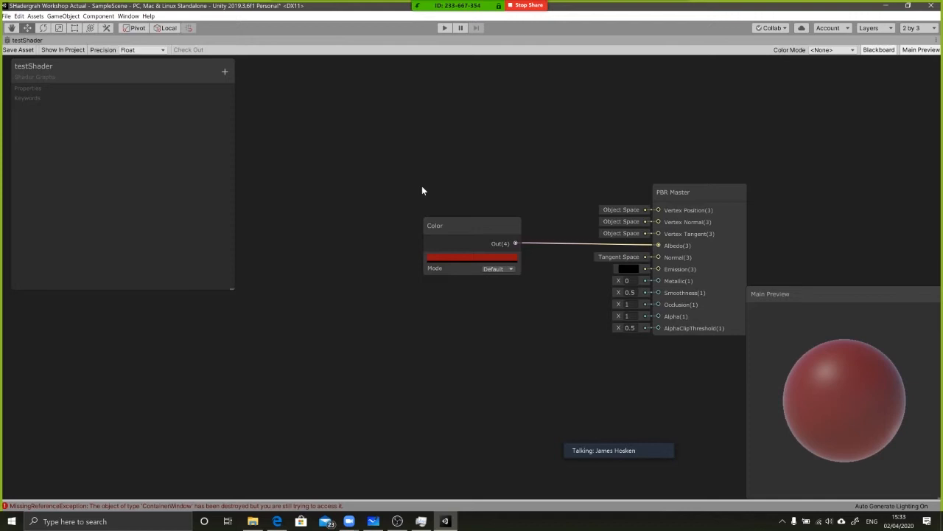
# Convert the Color node to a property and place the resulting property node left of the PBR Master
pyautogui.rightClick(457, 233)
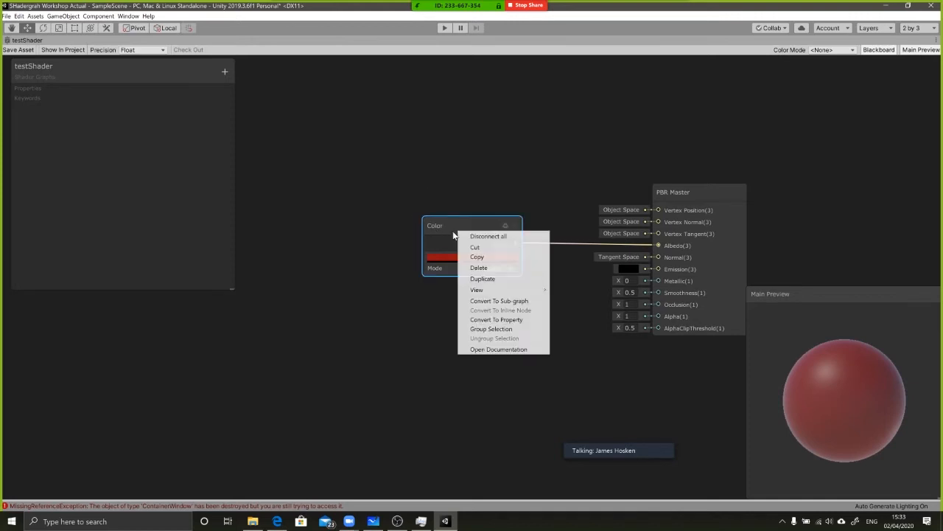
pyautogui.click(494, 320)
pyautogui.moveTo(455, 223); pyautogui.dragTo(441, 250)
pyautogui.click(411, 271)
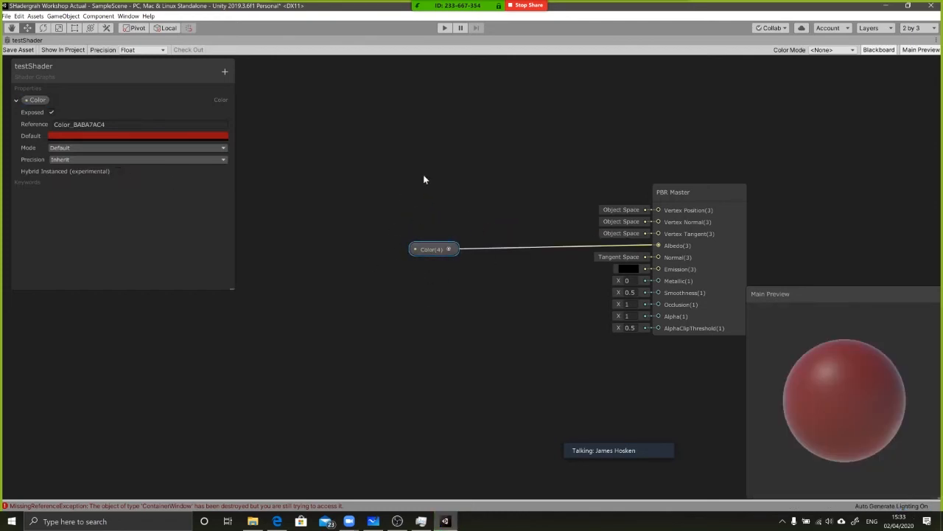
# Move the Blackboard slightly down and rename the Color property to "My Test Colour"
pyautogui.moveTo(70, 66); pyautogui.dragTo(76, 85)
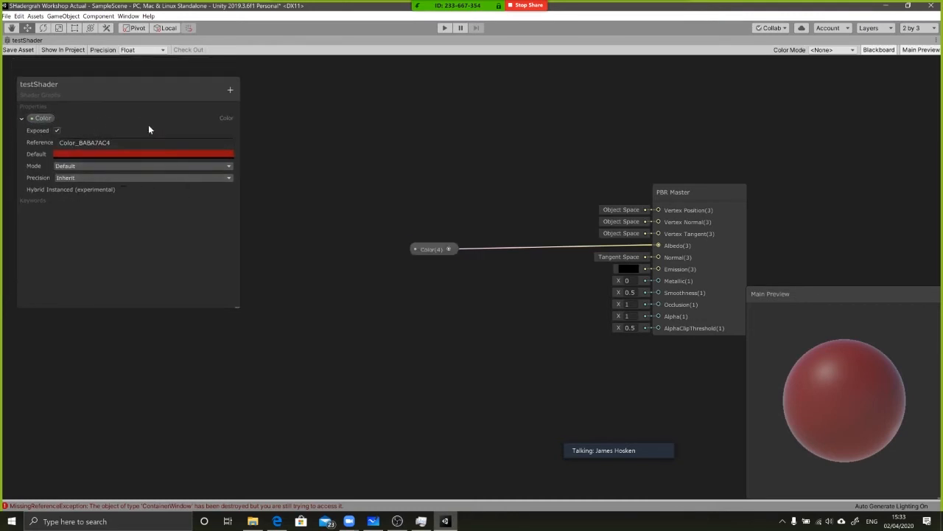
pyautogui.doubleClick(44, 120)
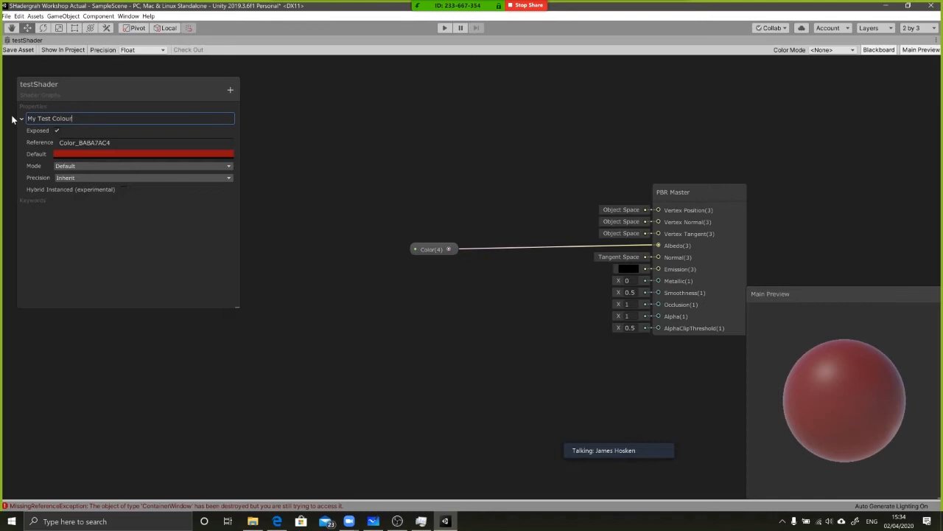
pyautogui.write('My Test Colour')
pyautogui.press('Return')
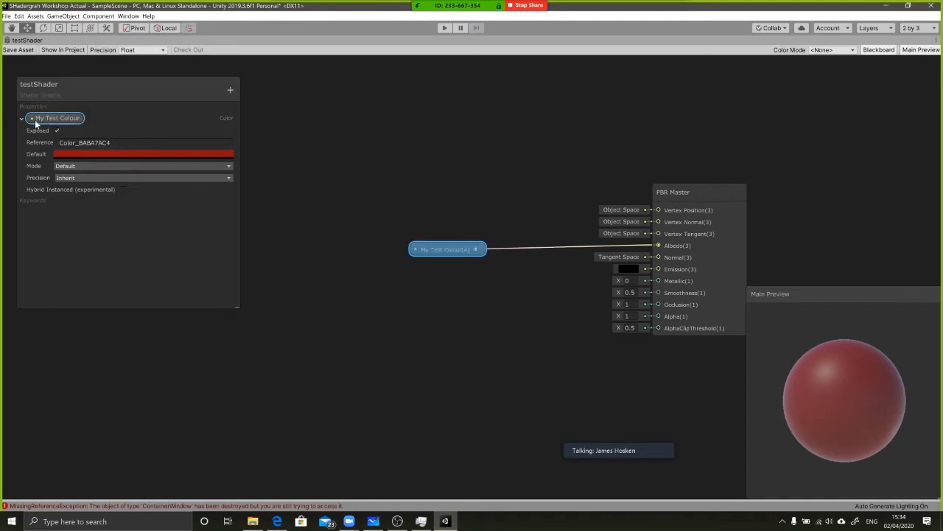
# Restore the maximized graph pane and select testShaderMaterial to inspect its My Test Colour property
pyautogui.hotkey('shift', 'space')
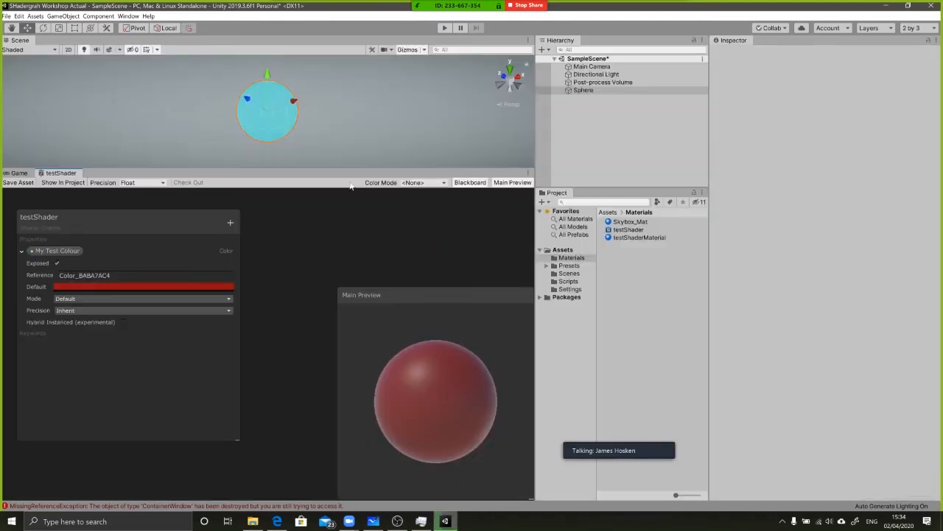
pyautogui.click(635, 237)
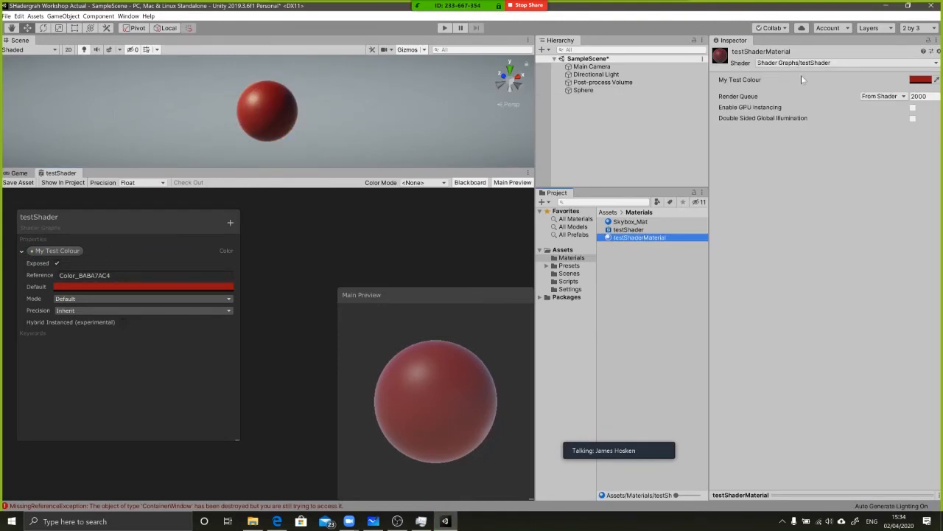
pyautogui.click(750, 81)
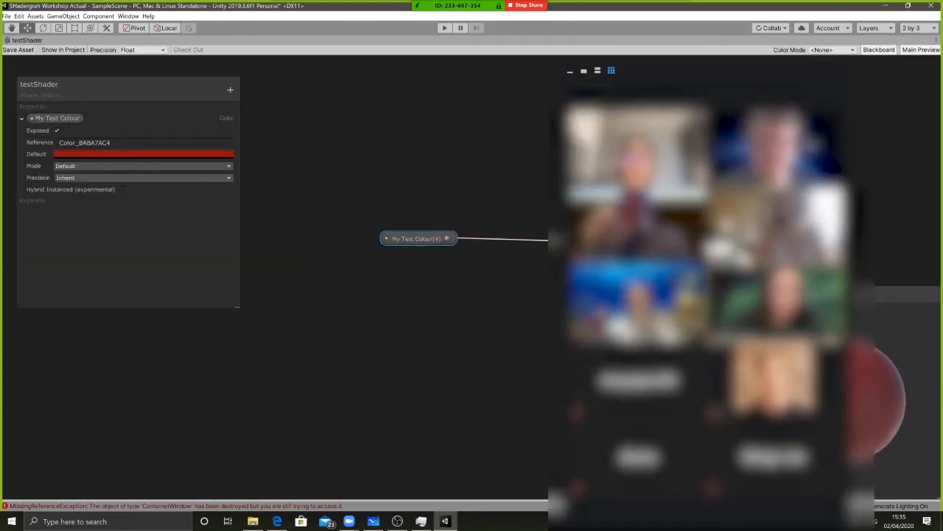
# Place two additional instances of the My Test Colour property in the graph, below and above the connected node
pyautogui.moveTo(692, 71); pyautogui.dragTo(854, 78)
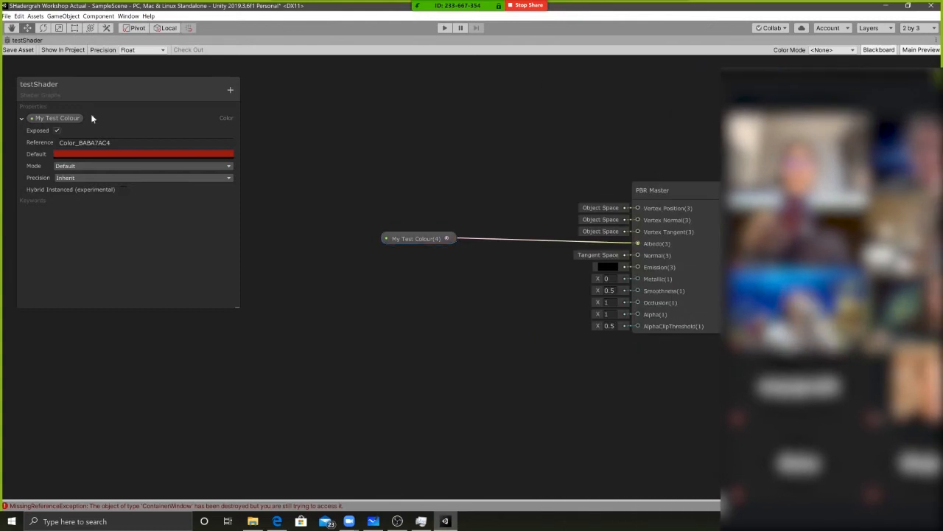
pyautogui.moveTo(39, 120); pyautogui.dragTo(391, 317)
pyautogui.moveTo(57, 119); pyautogui.dragTo(420, 186)
# Delete the two unconnected My Test Colour nodes from the graph
pyautogui.moveTo(456, 315); pyautogui.dragTo(435, 306)
pyautogui.click(436, 306)
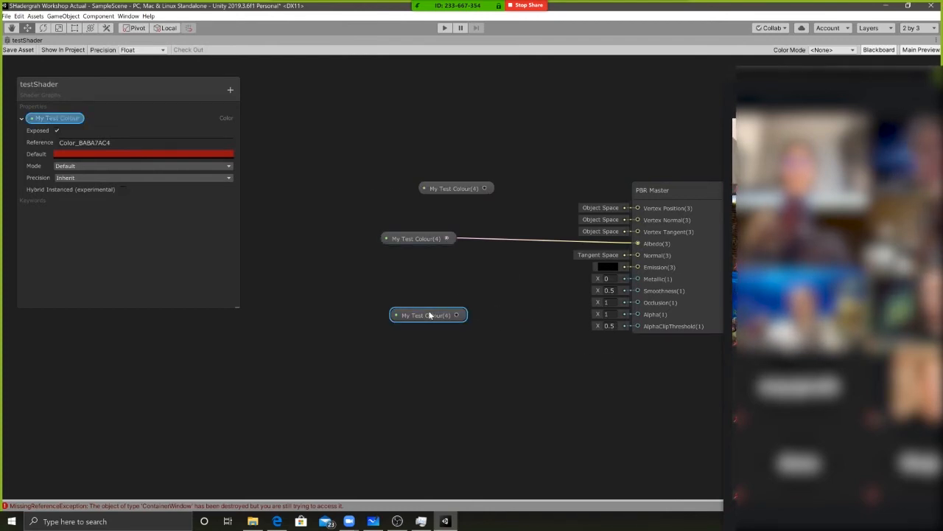
pyautogui.press('Delete')
pyautogui.click(455, 188)
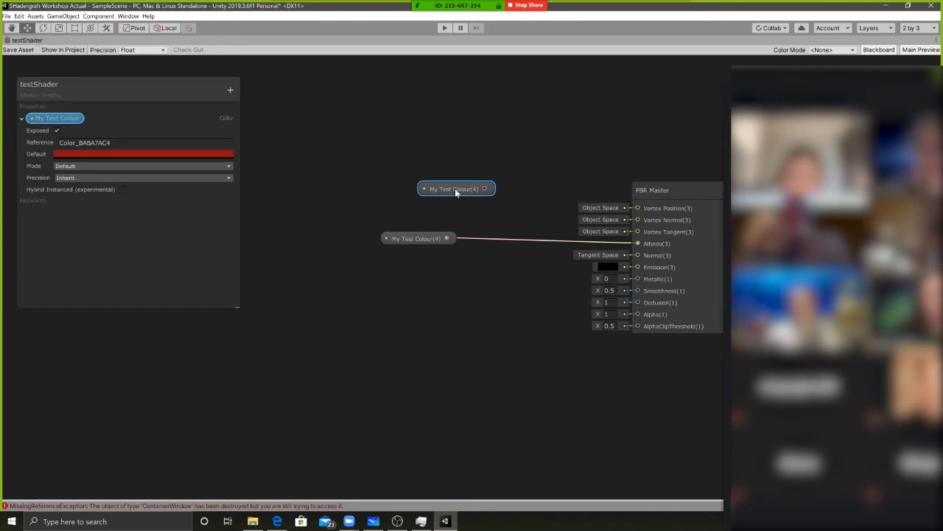
pyautogui.press('Delete')
# Move the connected My Test Colour node closer to the PBR Master and restore the graph pane to its docked size
pyautogui.moveTo(431, 238); pyautogui.dragTo(519, 249)
pyautogui.moveTo(508, 208); pyautogui.dragTo(385, 207, button='middle')
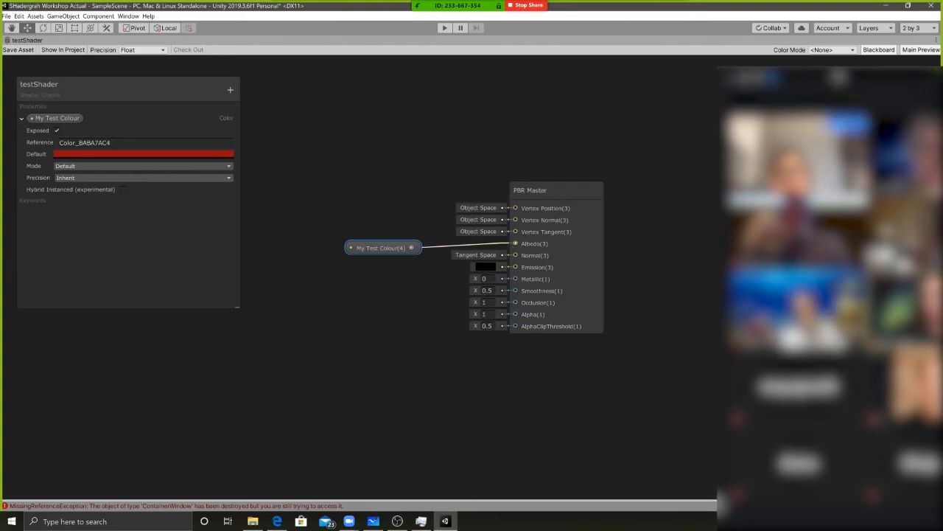
pyautogui.moveTo(800, 87); pyautogui.dragTo(641, 91)
pyautogui.hotkey('shift', 'space')
pyautogui.moveTo(764, 93); pyautogui.dragTo(520, 85)
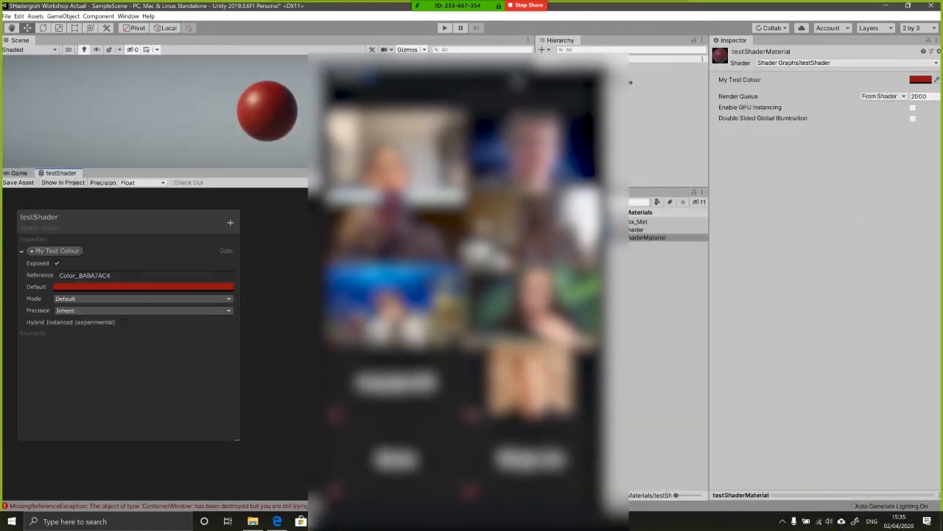
# Set testShaderMaterial's My Test Colour to the tan BFA566
pyautogui.click(921, 81)
pyautogui.moveTo(729, 164)
pyautogui.mouseDown()
pyautogui.moveTo(726, 173)
pyautogui.moveTo(755, 140)
pyautogui.moveTo(724, 142)
pyautogui.moveTo(731, 149)
pyautogui.mouseUp()
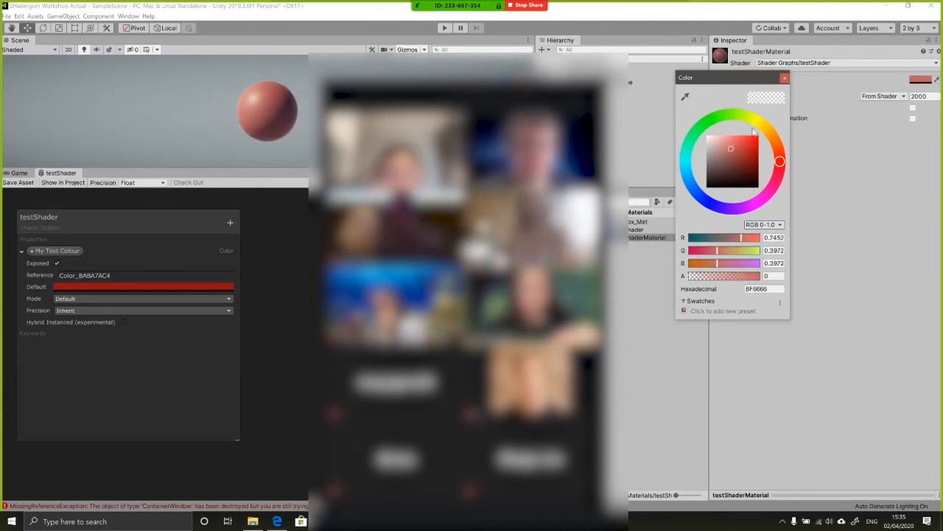
pyautogui.click(767, 130)
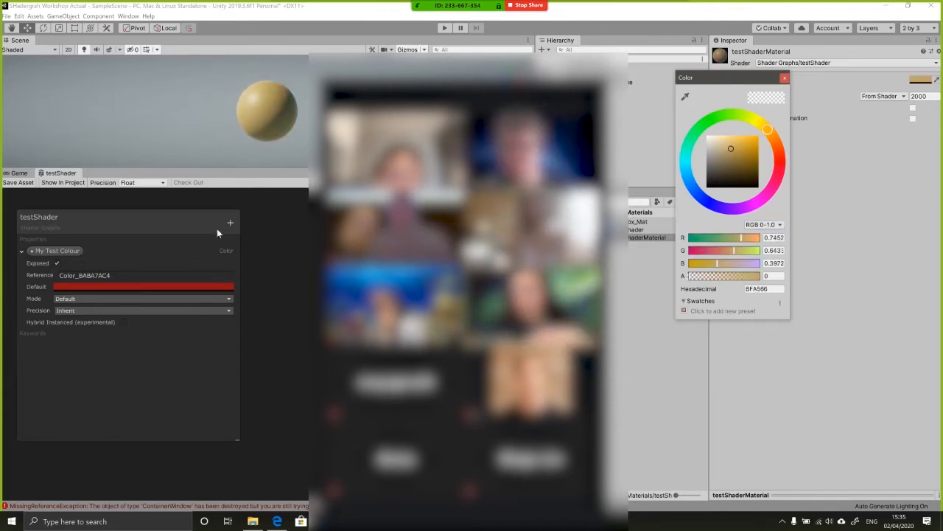
pyautogui.click(166, 207)
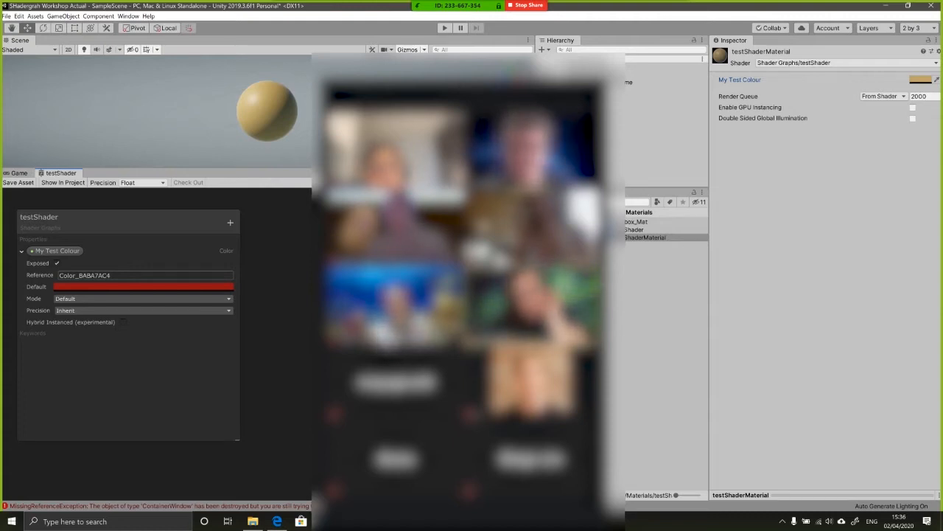
# Examine the My Test Colour property's Reference name and compare it with the property's display name on the material
pyautogui.doubleClick(64, 275)
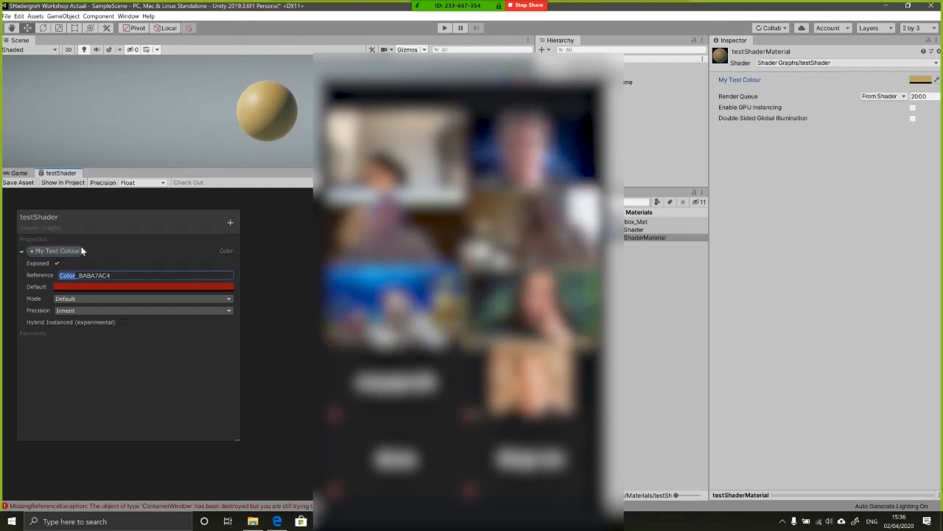
pyautogui.doubleClick(95, 276)
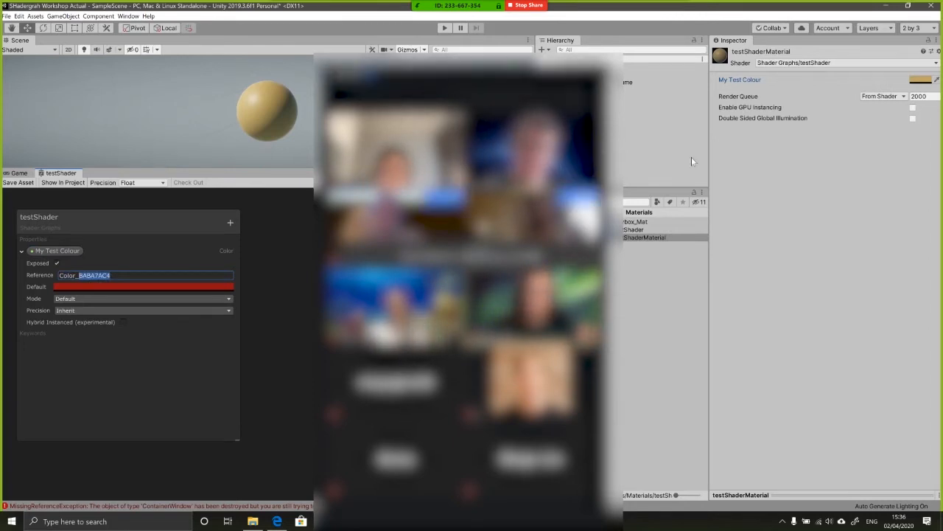
pyautogui.click(741, 88)
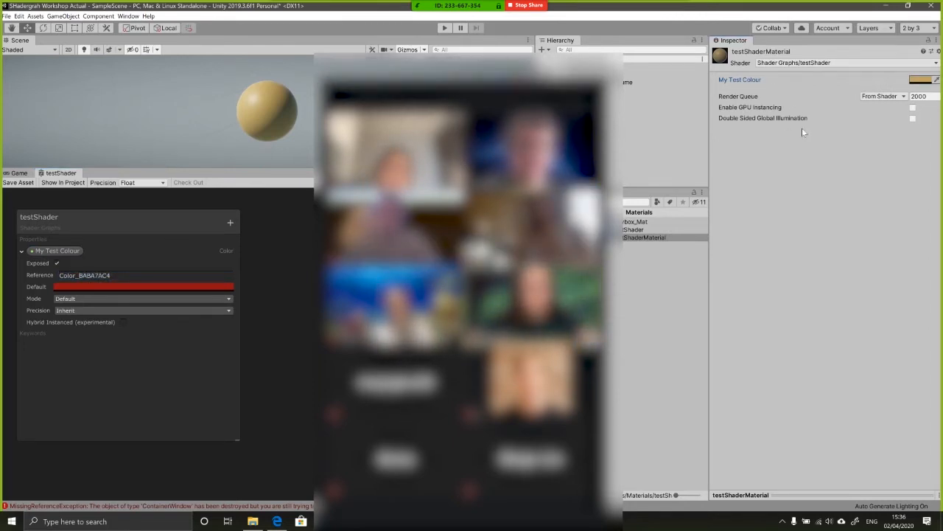
pyautogui.doubleClick(108, 275)
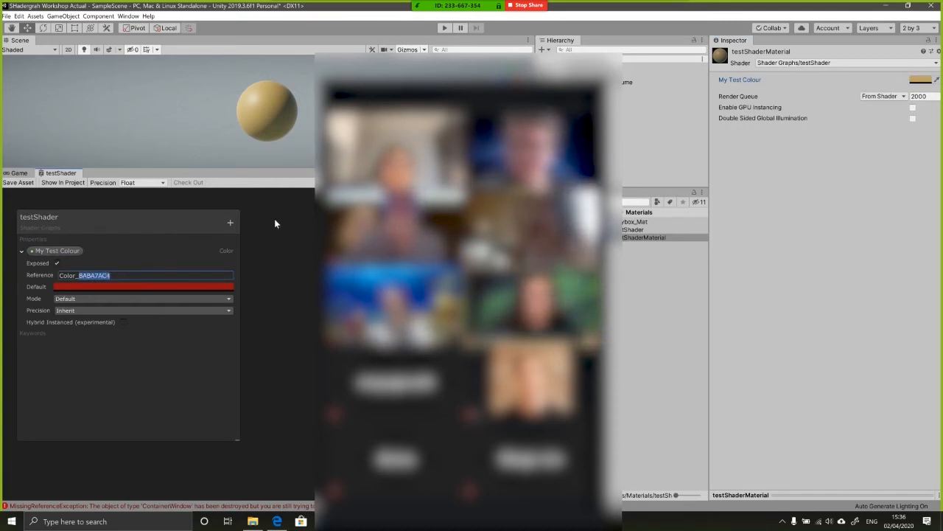
pyautogui.click(301, 244)
pyautogui.hotkey('alt', 'Tab')
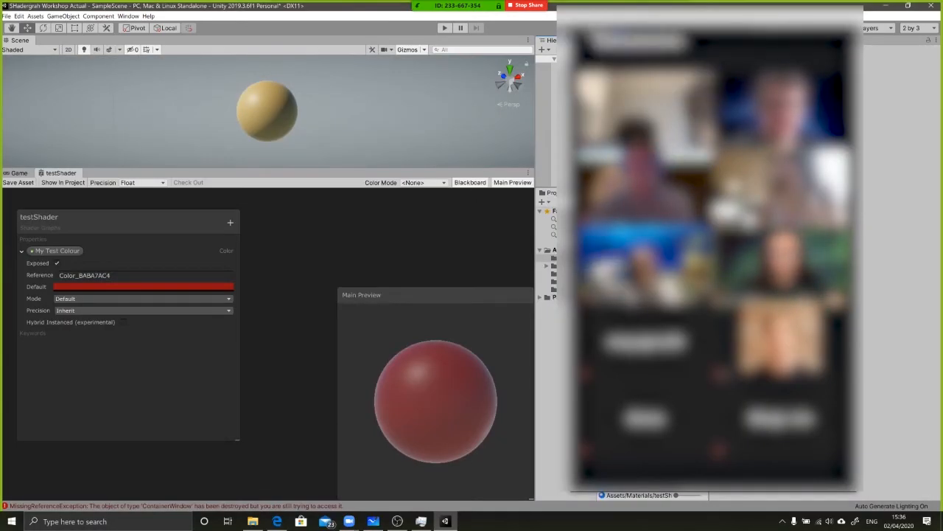
# Switch to the web guide and read the opening Glow Away instructions in its A Glowy Outline Shader section
pyautogui.click(582, 40)
pyautogui.click(625, 41)
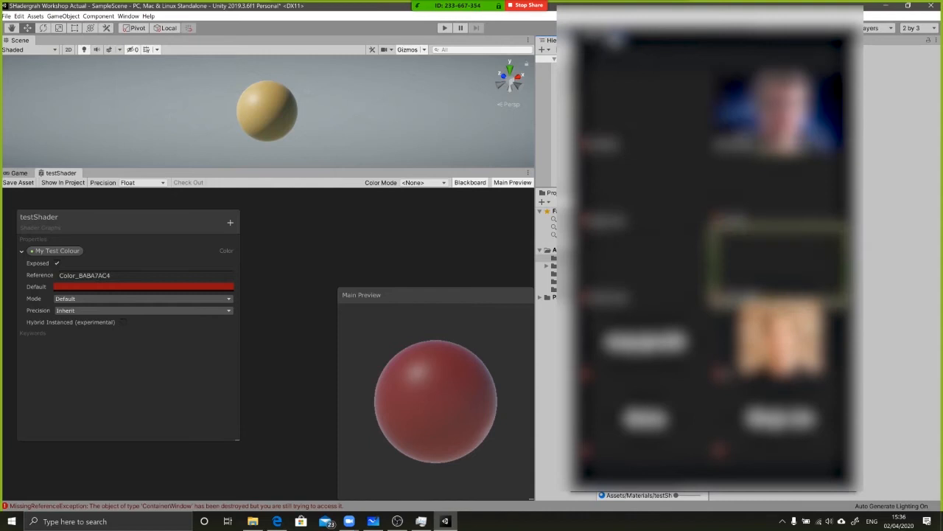
pyautogui.moveTo(686, 37); pyautogui.dragTo(367, 69)
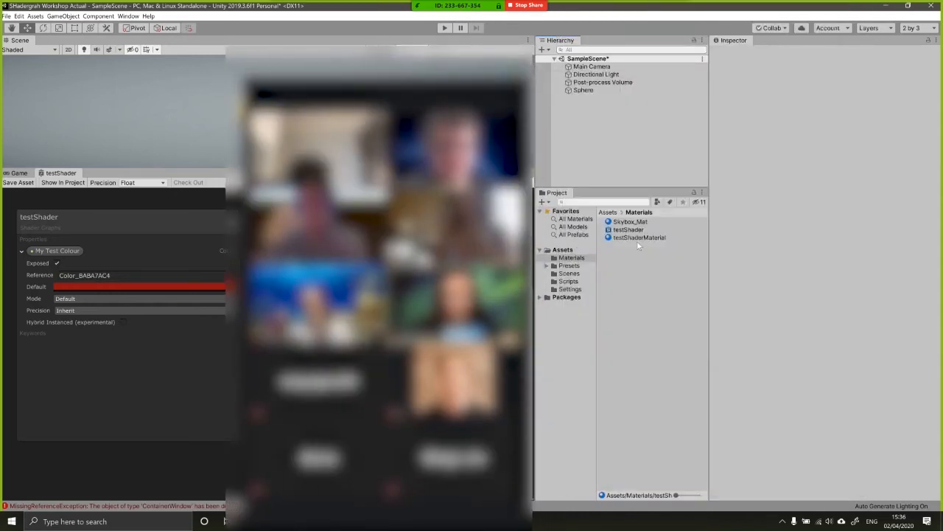
pyautogui.hotkey('alt', 'Tab')
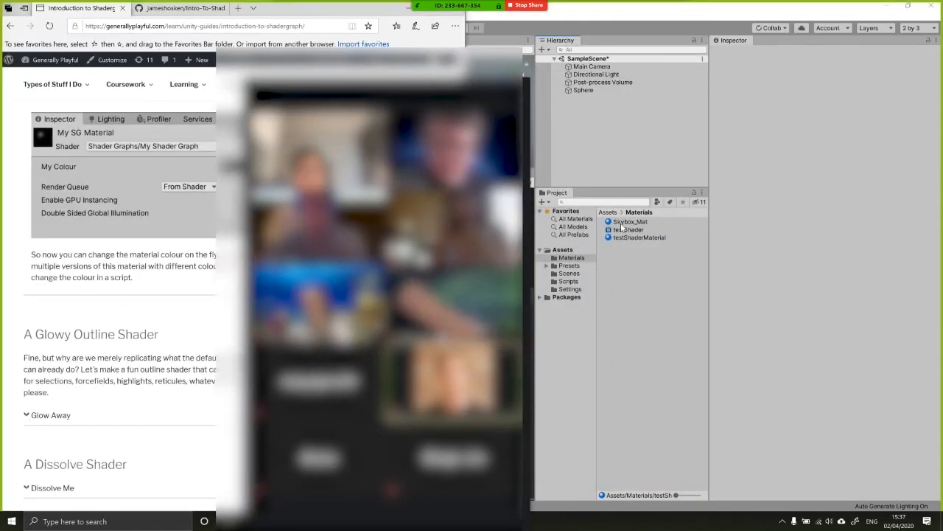
pyautogui.moveTo(435, 71); pyautogui.dragTo(632, 58)
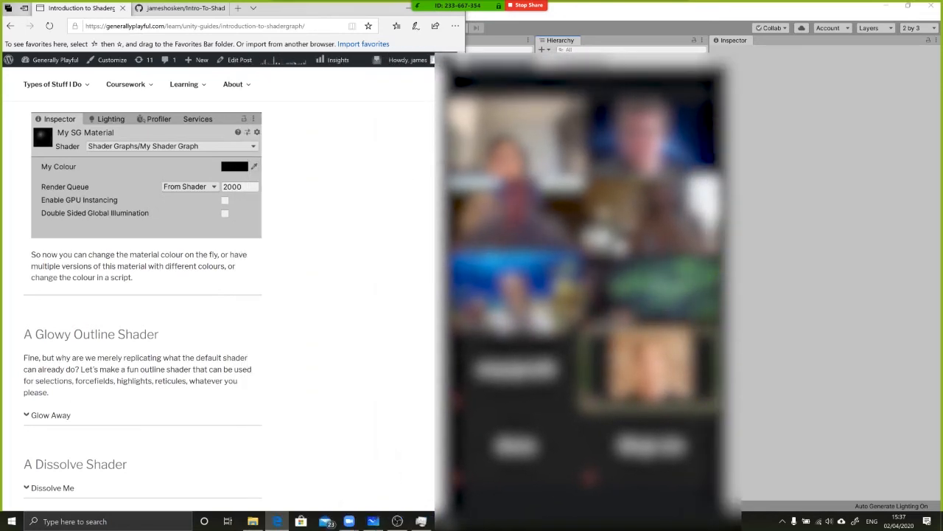
pyautogui.click(50, 415)
pyautogui.scroll(-2, 332, 261)
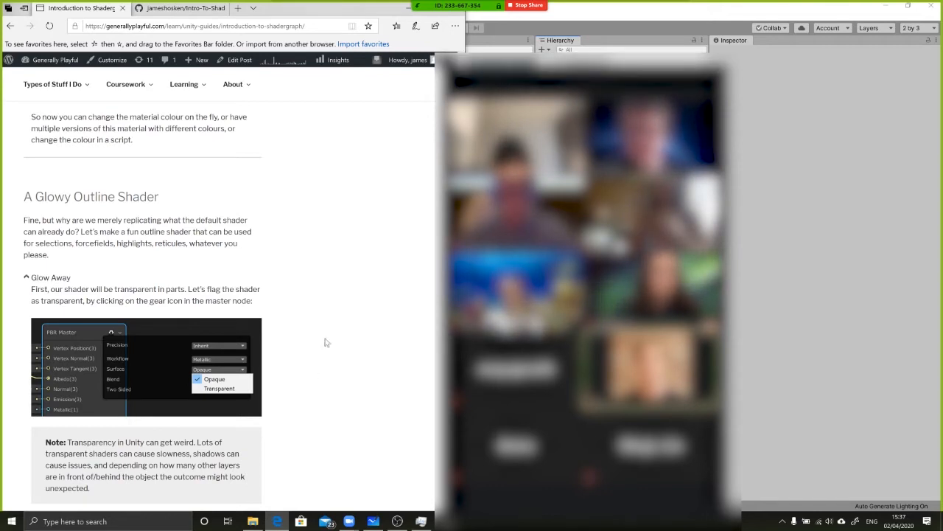
pyautogui.scroll(-1, 374, 348)
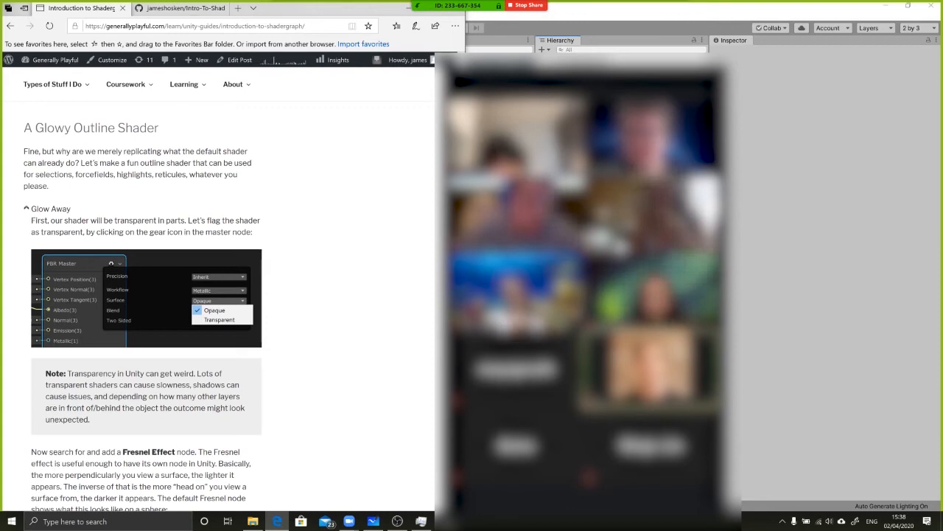
pyautogui.moveTo(34, 129); pyautogui.dragTo(111, 128)
# Switch back to Unity and create a PBR shader graph named glowyShader in the Materials folder
pyautogui.click(783, 286)
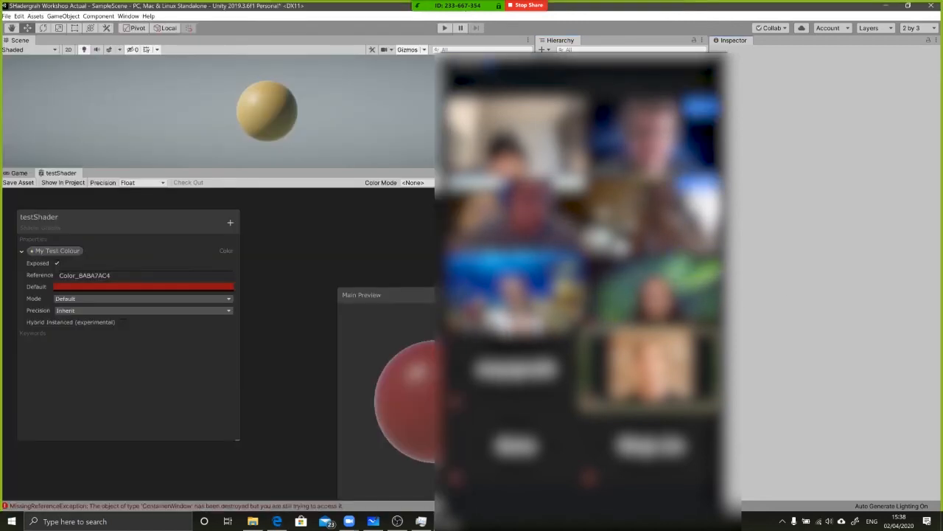
pyautogui.click(448, 61)
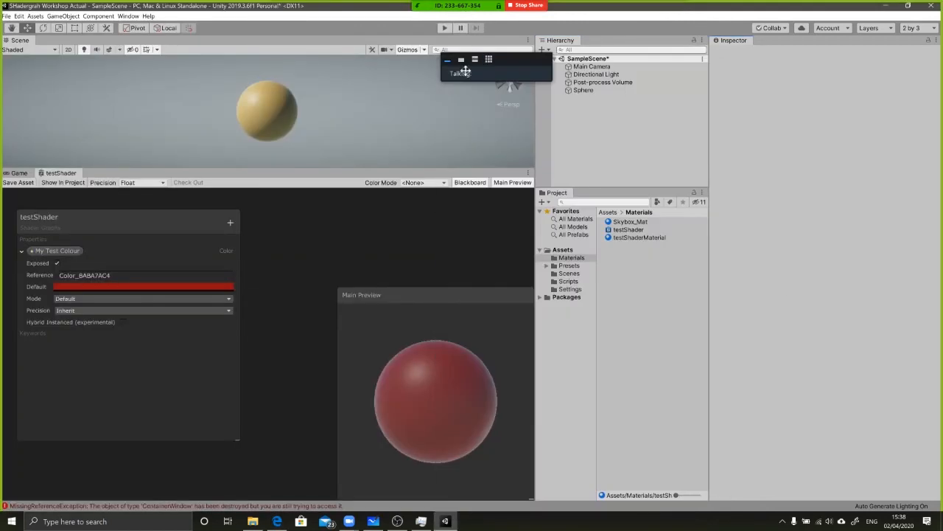
pyautogui.rightClick(620, 265)
pyautogui.moveTo(649, 262)
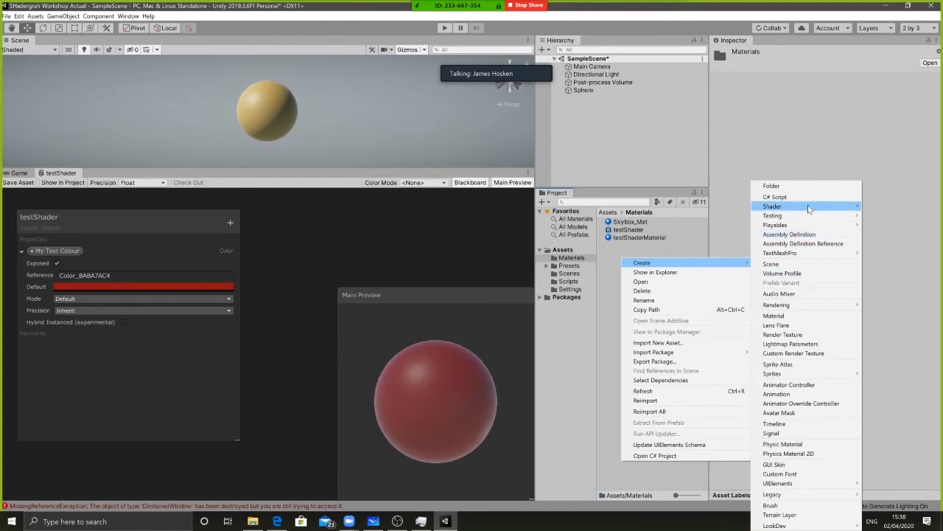
pyautogui.moveTo(809, 211)
pyautogui.click(699, 211)
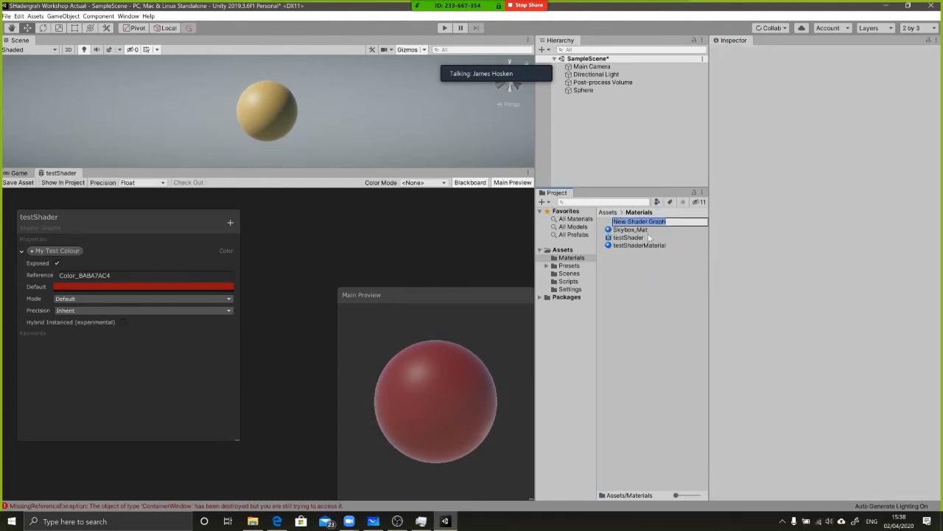
pyautogui.write('glowyShader')
pyautogui.press('Return')
# Create a new material named glowyMaterial in the Materials folder
pyautogui.rightClick(652, 292)
pyautogui.moveTo(686, 300)
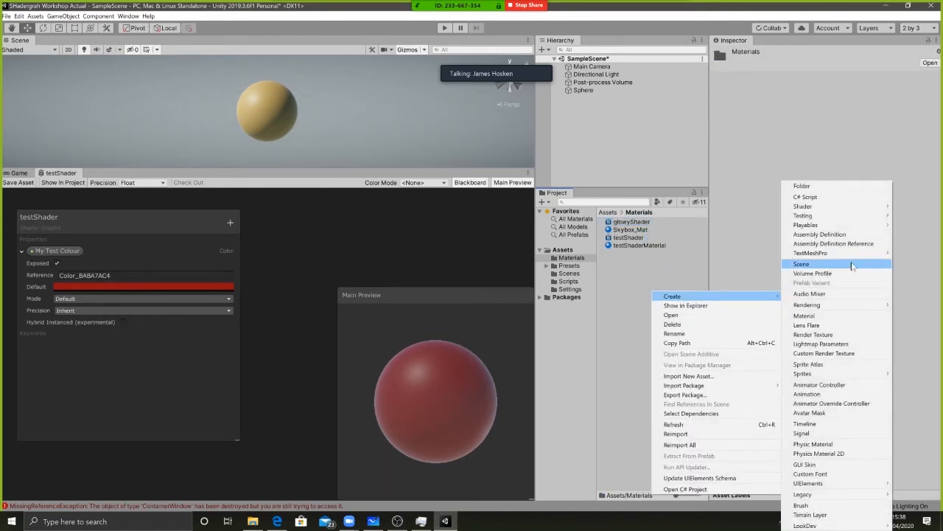
pyautogui.click(832, 317)
pyautogui.write('glowyMaterial')
pyautogui.press('Return')
# Assign glowyShader to glowyMaterial and check the material's shader selection
pyautogui.click(632, 231)
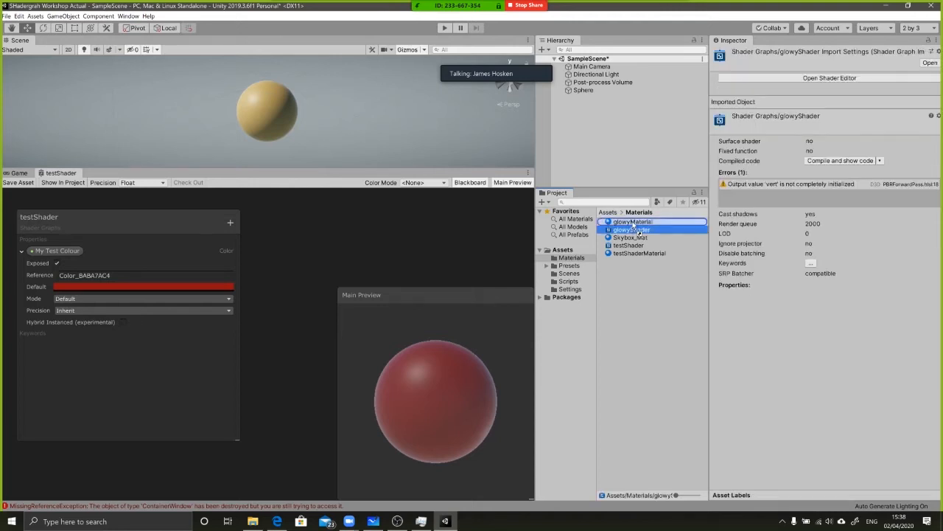
pyautogui.click(627, 222)
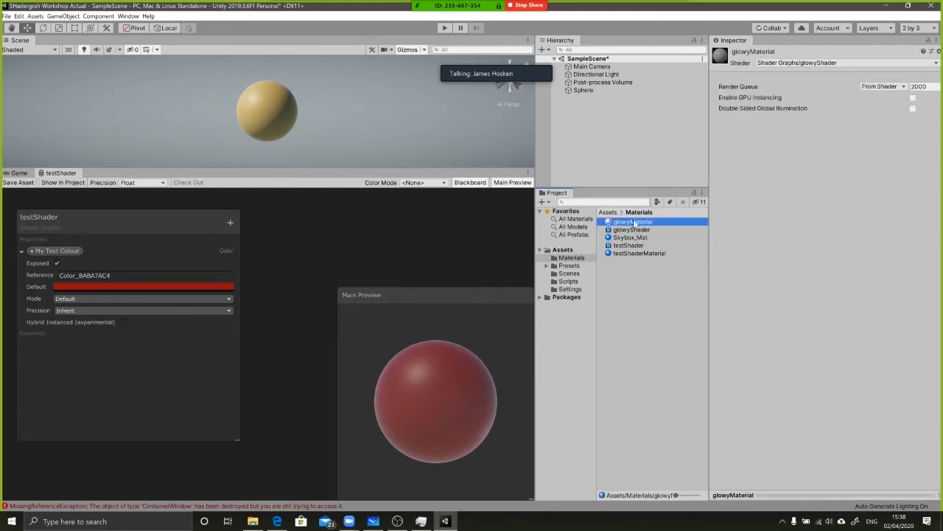
pyautogui.click(636, 230)
pyautogui.click(626, 222)
pyautogui.click(775, 63)
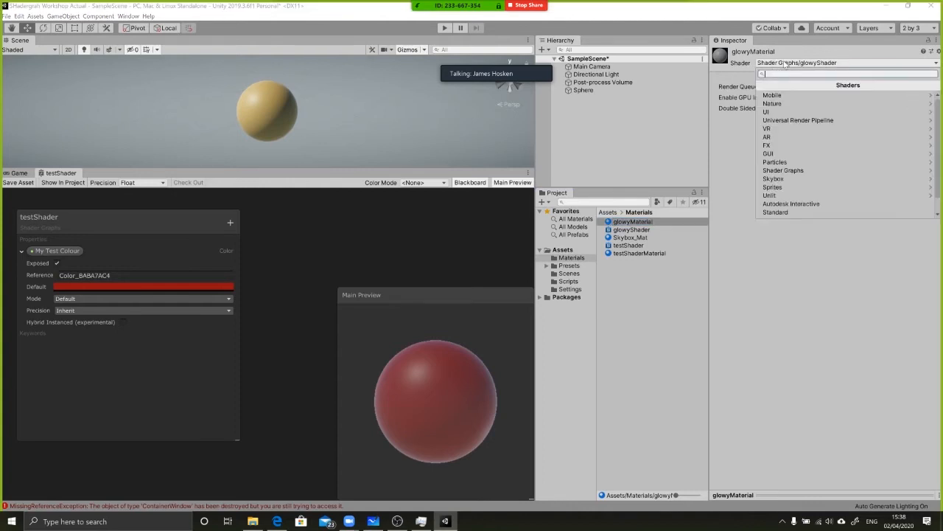
pyautogui.click(730, 130)
# Apply glowyMaterial to the existing Sphere in the scene
pyautogui.click(641, 230)
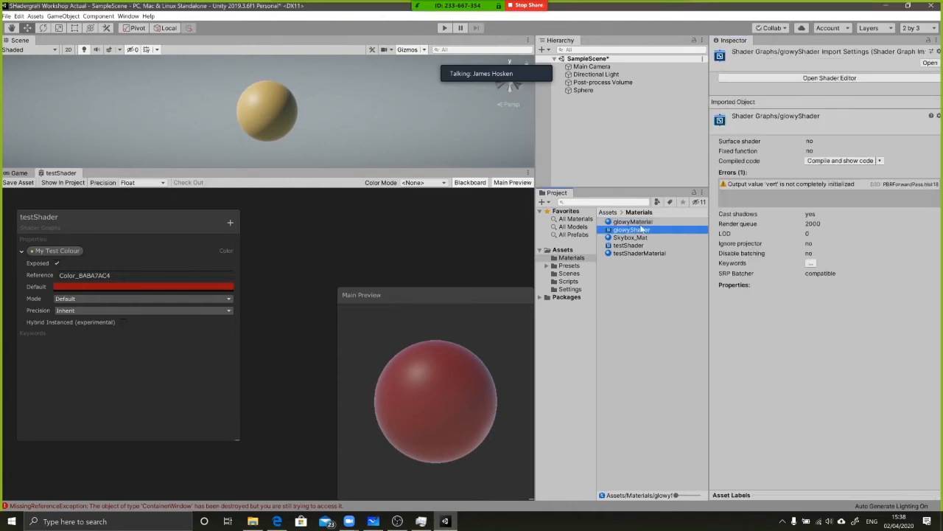
pyautogui.hotkey('alt', 'Tab')
pyautogui.hotkey('alt', 'Tab')
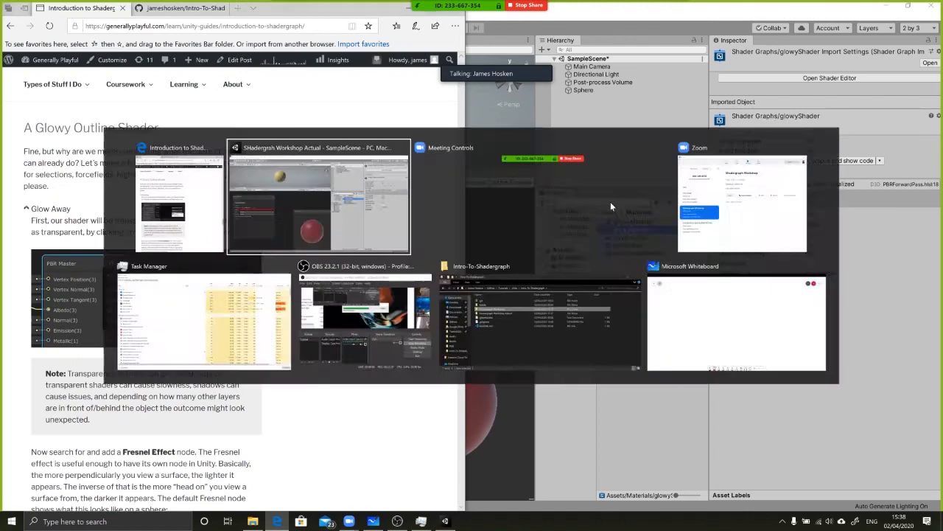
pyautogui.click(586, 92)
pyautogui.moveTo(663, 226); pyautogui.dragTo(740, 314)
pyautogui.click(645, 230)
pyautogui.moveTo(633, 222); pyautogui.dragTo(584, 90)
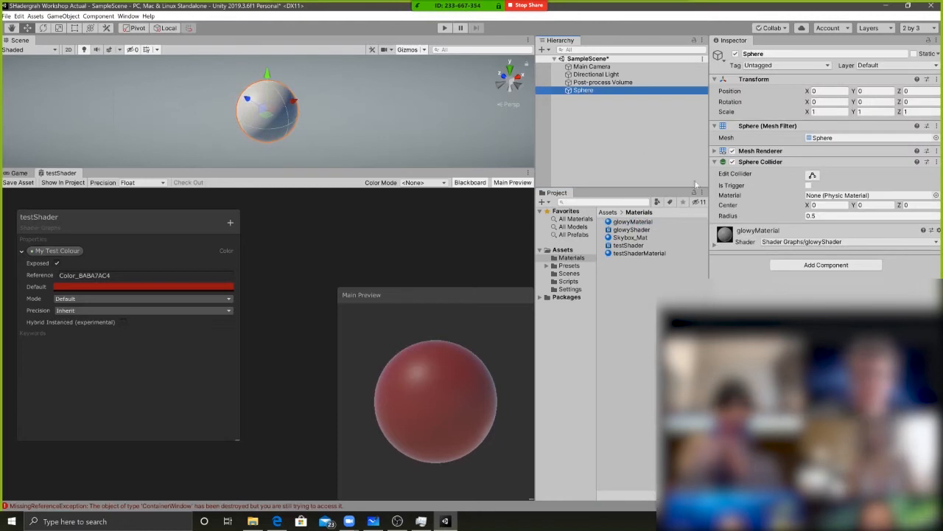
pyautogui.click(633, 221)
pyautogui.click(599, 82)
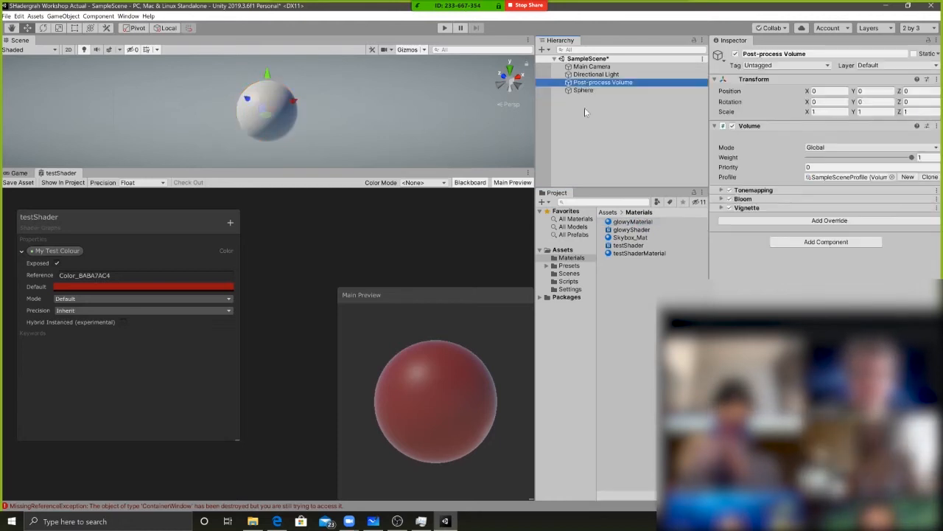
# Reapply testShaderMaterial to the original Sphere
pyautogui.click(632, 222)
pyautogui.click(583, 89)
pyautogui.click(625, 254)
pyautogui.moveTo(625, 201); pyautogui.dragTo(591, 91)
# Duplicate the Sphere and move the copy to about 1.45 on the X axis
pyautogui.click(589, 90)
pyautogui.hotkey('ctrl', 'd')
pyautogui.moveTo(293, 101); pyautogui.dragTo(349, 80)
# Apply glowyMaterial to the duplicated sphere and rename that object Glowy
pyautogui.click(641, 230)
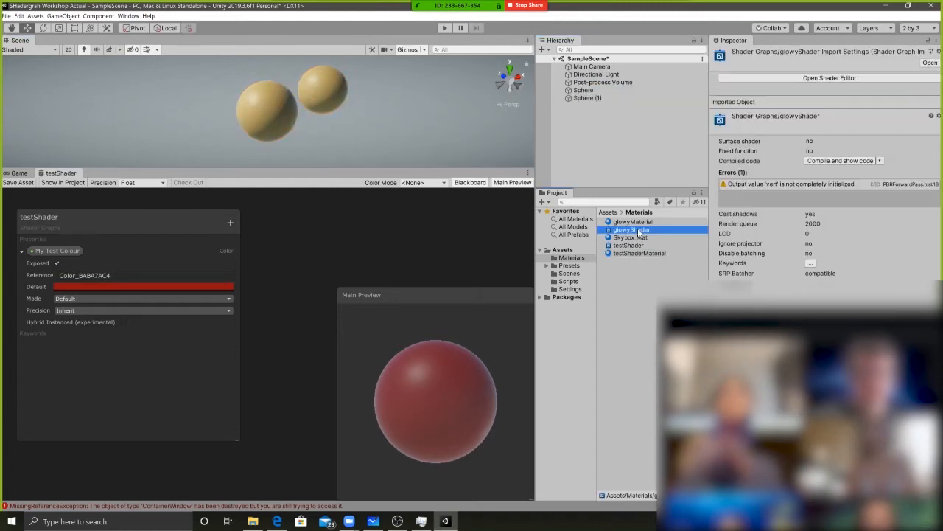
pyautogui.click(628, 223)
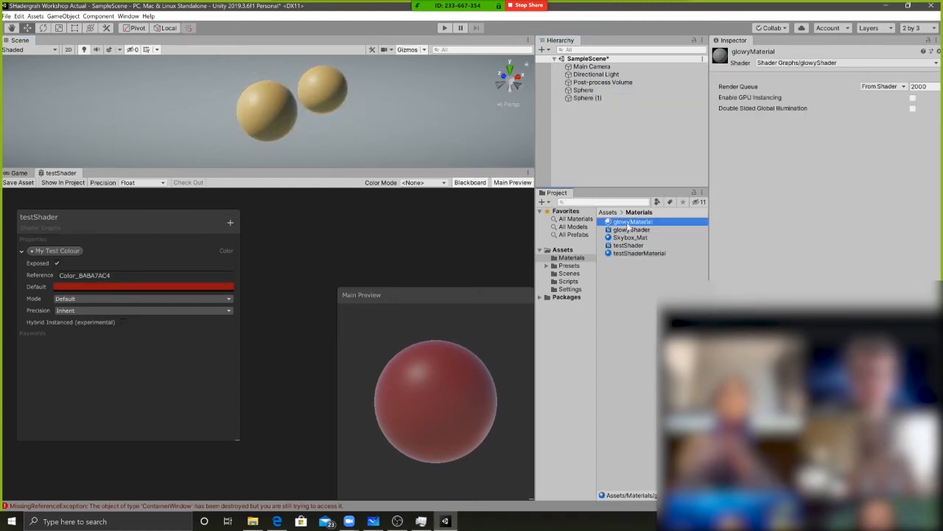
pyautogui.moveTo(582, 94); pyautogui.dragTo(588, 98)
pyautogui.doubleClick(597, 99)
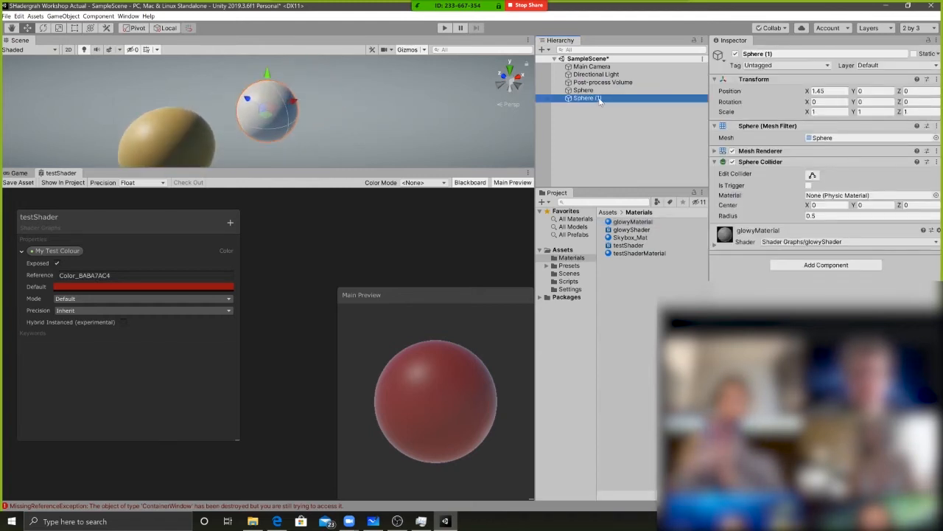
pyautogui.click(599, 102)
pyautogui.write('Glowy')
pyautogui.press('Return')
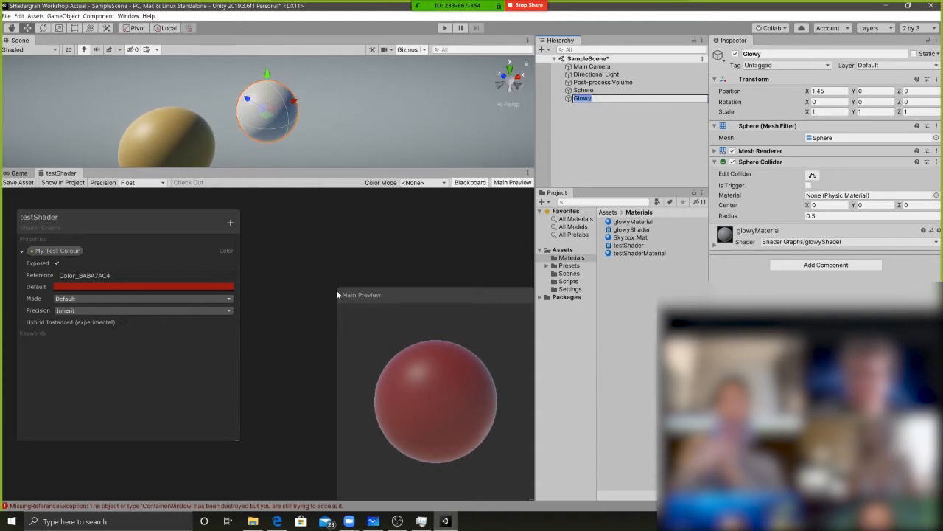
# Rearrange the testShader graph, moving the Main Preview over the Blackboard and spacing My Test Colour away from the PBR Master
pyautogui.moveTo(465, 277); pyautogui.dragTo(376, 262, button='middle')
pyautogui.moveTo(463, 297); pyautogui.dragTo(110, 288)
pyautogui.moveTo(348, 268); pyautogui.dragTo(343, 251, button='middle')
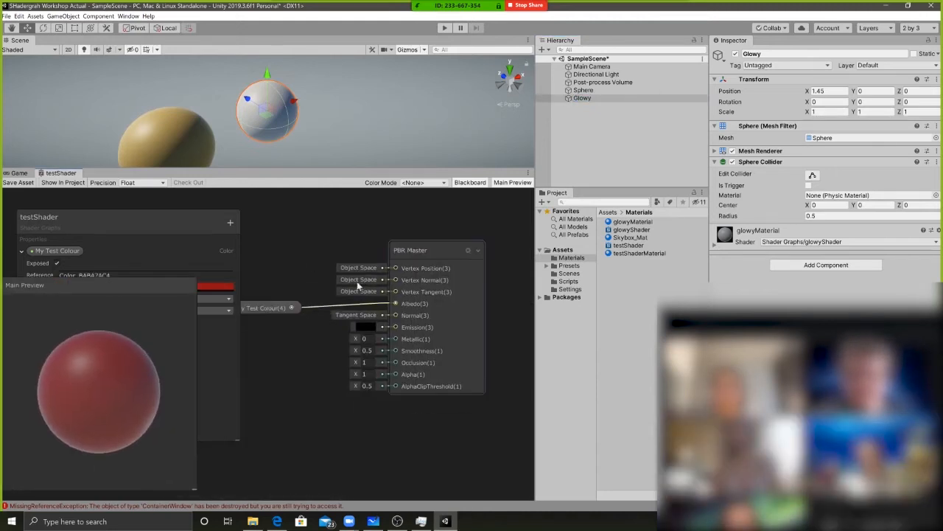
pyautogui.moveTo(278, 252); pyautogui.dragTo(307, 247, button='middle')
pyautogui.moveTo(311, 379); pyautogui.dragTo(365, 346, button='middle')
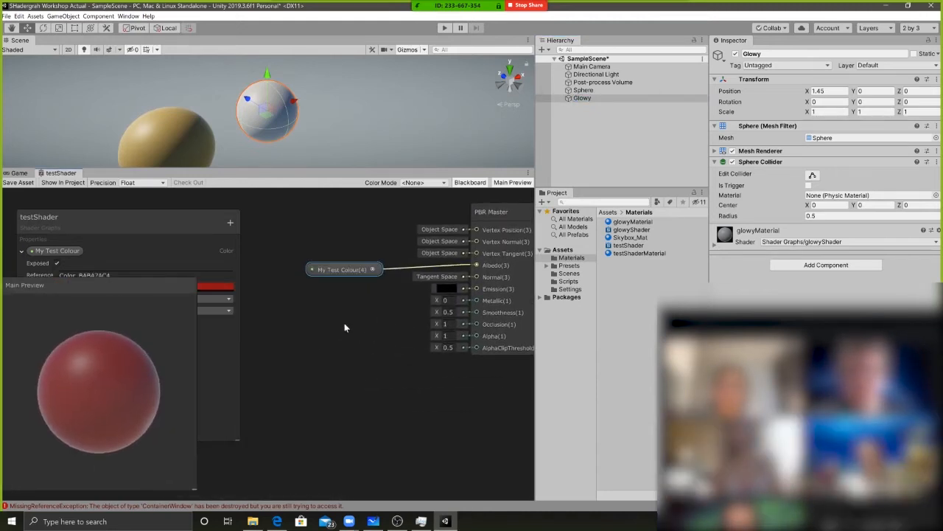
pyautogui.moveTo(490, 209); pyautogui.dragTo(498, 237)
pyautogui.moveTo(425, 281); pyautogui.dragTo(422, 259, button='middle')
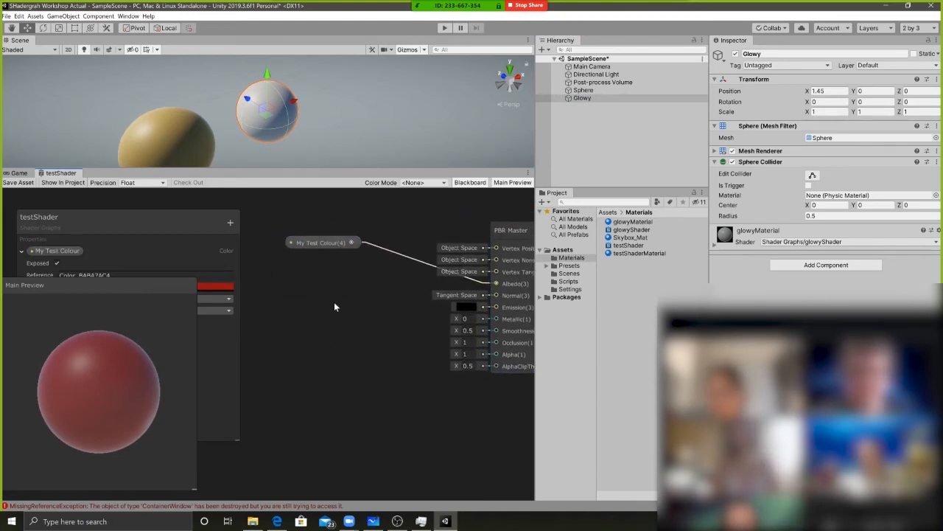
# Add a Fresnel Effect node to the testShader graph and place it below the My Test Colour node
pyautogui.press('space')
pyautogui.write('fresnel')
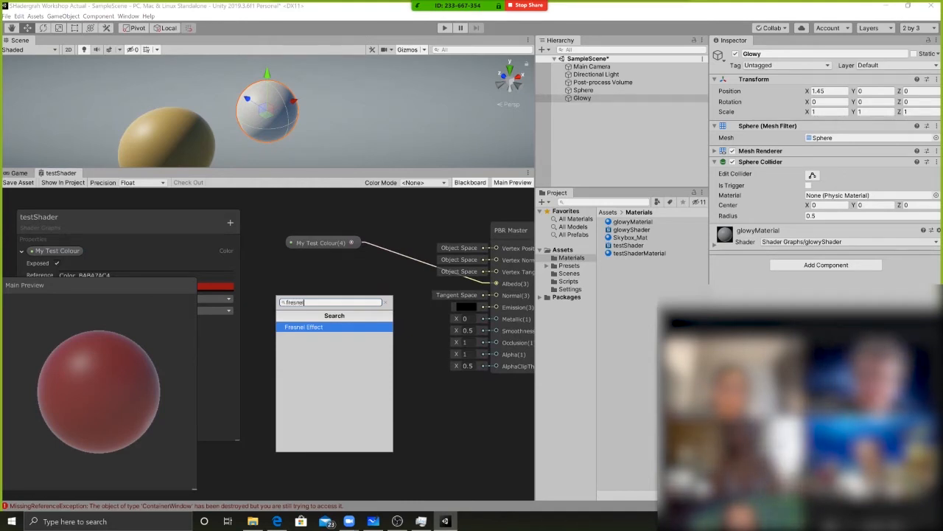
pyautogui.press('Return')
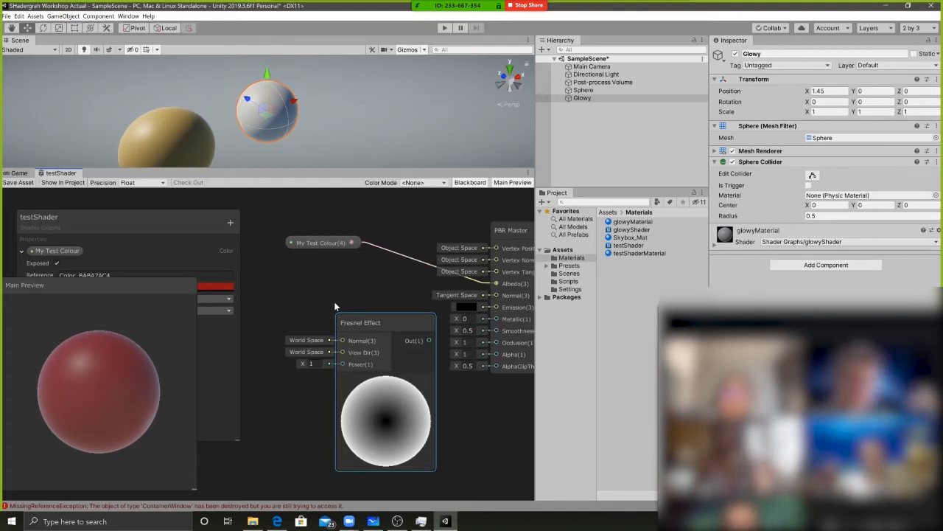
pyautogui.moveTo(390, 323); pyautogui.dragTo(346, 309)
pyautogui.moveTo(407, 313); pyautogui.dragTo(409, 301, button='middle')
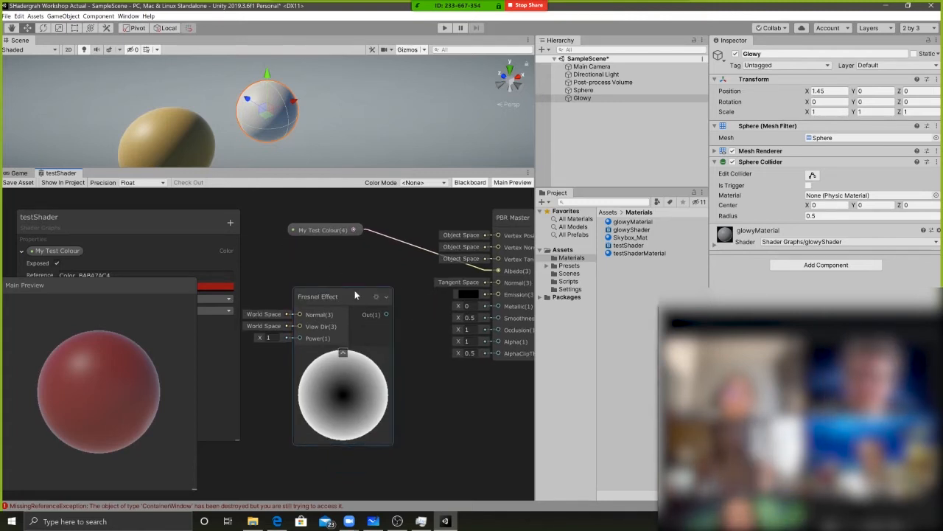
# Connect the Fresnel Effect output to the PBR Master's Albedo input and save the testShader asset
pyautogui.moveTo(385, 314); pyautogui.dragTo(499, 277)
pyautogui.moveTo(499, 277); pyautogui.dragTo(471, 272, button='middle')
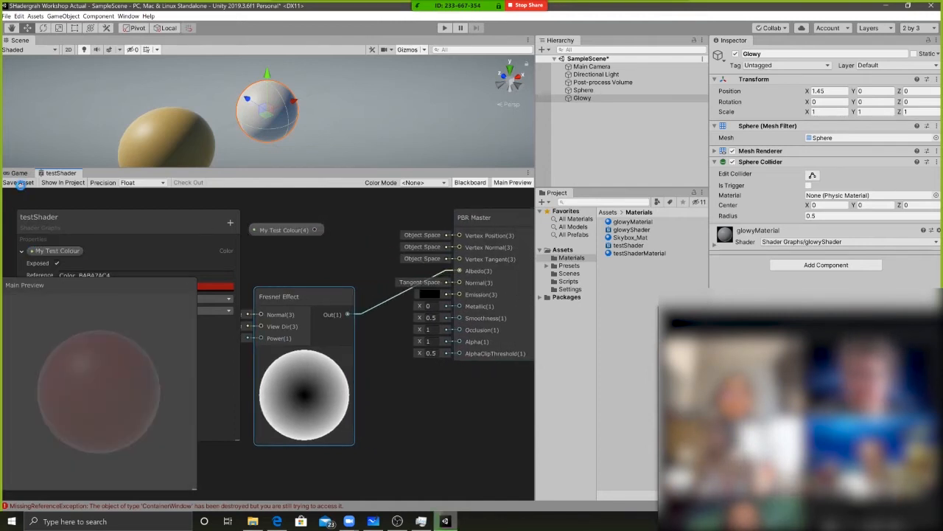
pyautogui.click(21, 183)
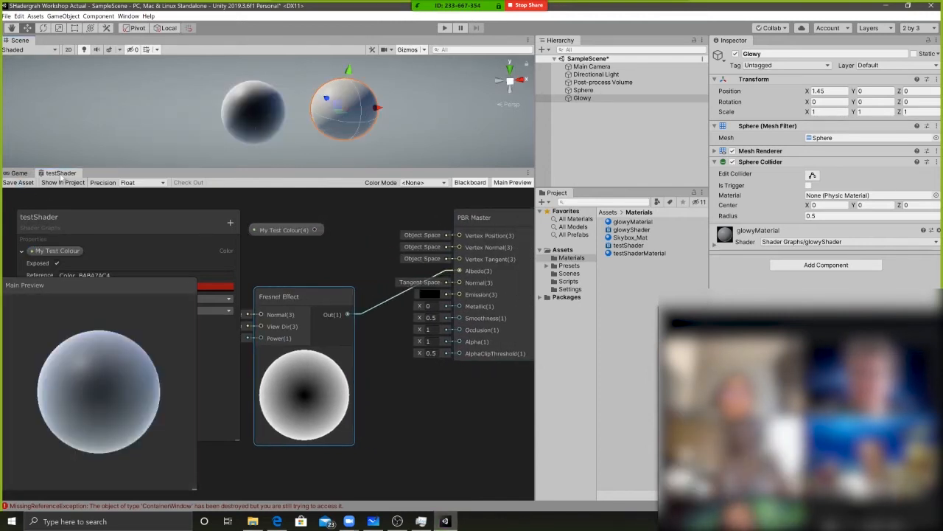
# Undo the Fresnel Effect additions so My Test Colour feeds Albedo again, and save the testShader asset
pyautogui.hotkey('ctrl', 'z')
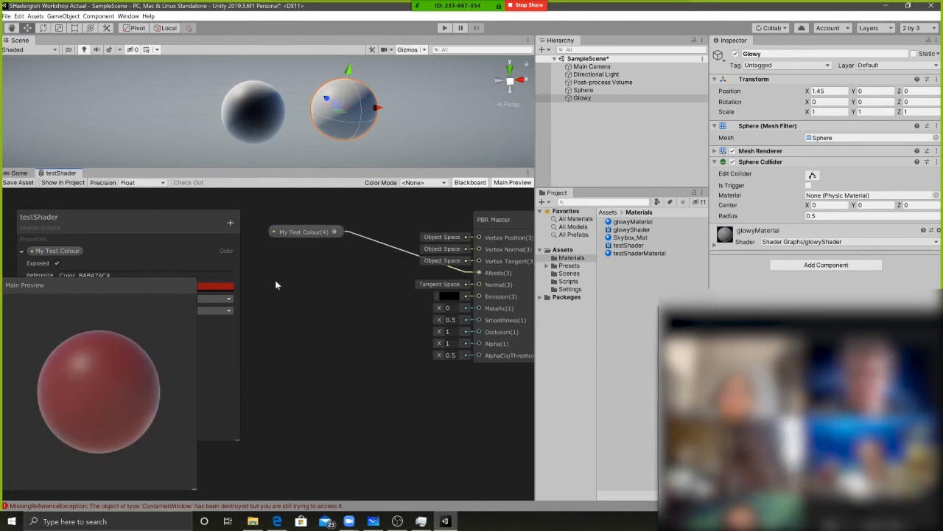
pyautogui.click(18, 182)
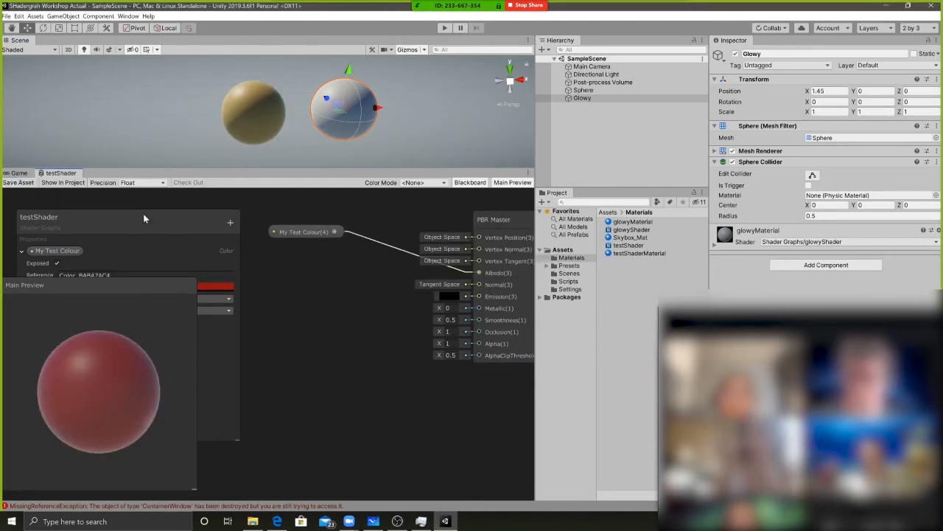
# Open the glowyShader graph and close the testShader graph
pyautogui.doubleClick(628, 230)
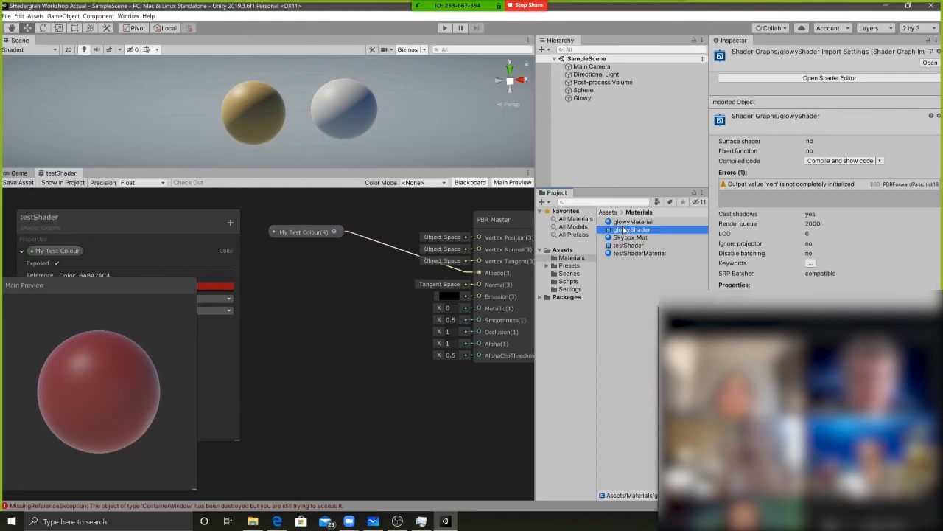
pyautogui.click(59, 173)
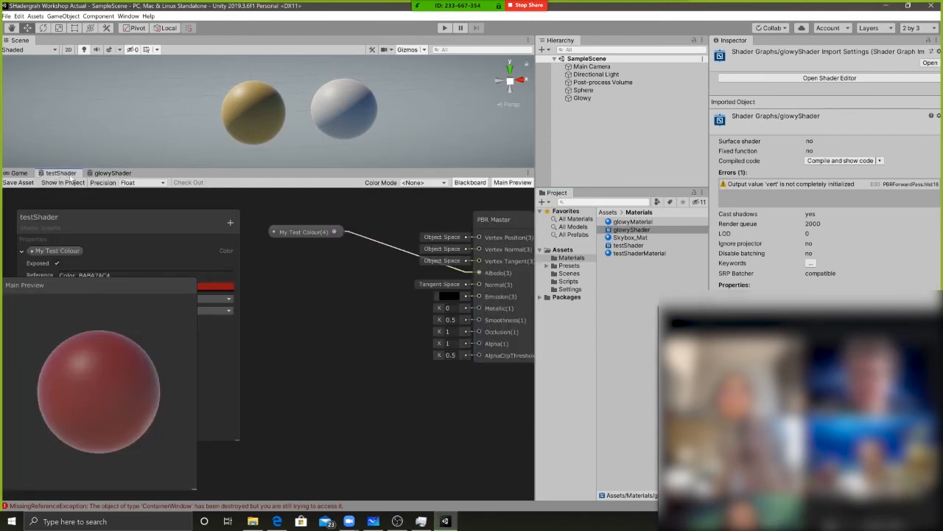
pyautogui.rightClick(73, 179)
pyautogui.click(90, 186)
# Add a Fresnel Effect node to the glowyShader graph, connect its output to the PBR Master's Albedo input, and save the asset
pyautogui.press('space')
pyautogui.write('fres')
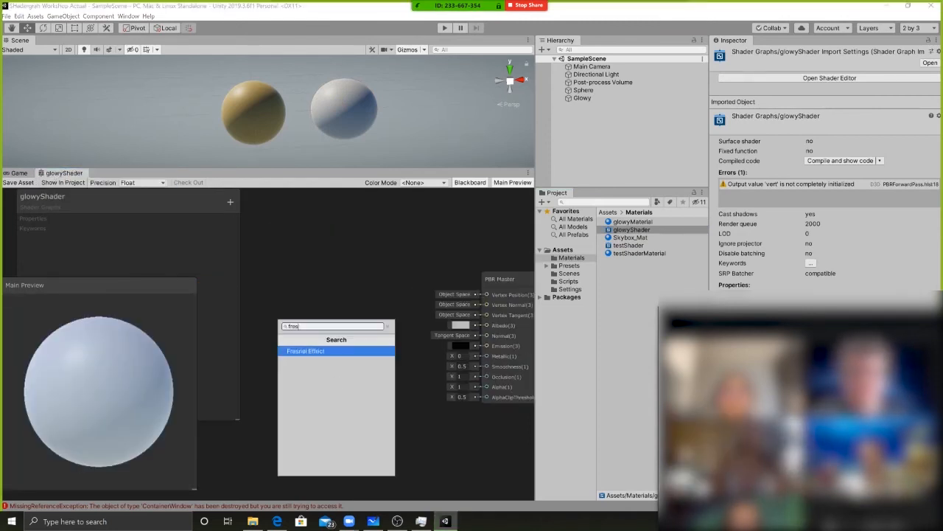
pyautogui.press('Return')
pyautogui.moveTo(372, 348); pyautogui.dragTo(339, 312)
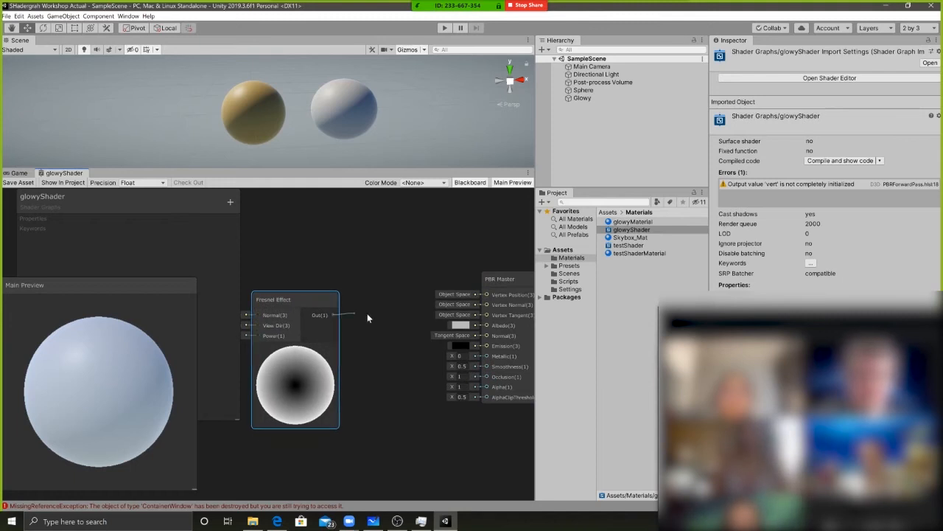
pyautogui.moveTo(485, 329); pyautogui.dragTo(486, 325)
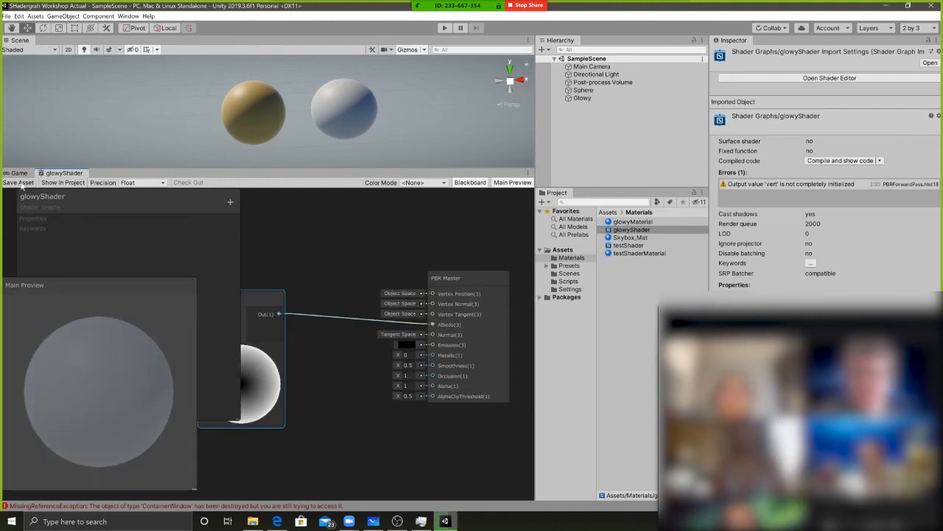
# Examine the Fresnel shading on the Glowy sphere from several angles and distances
pyautogui.moveTo(342, 108)
pyautogui.keyDown('alt'); pyautogui.mouseDown()
pyautogui.moveTo(329, 88)
pyautogui.moveTo(196, 47)
pyautogui.moveTo(201, 145)
pyautogui.moveTo(365, 136)
pyautogui.moveTo(272, 103)
pyautogui.mouseUp(); pyautogui.keyUp('alt')
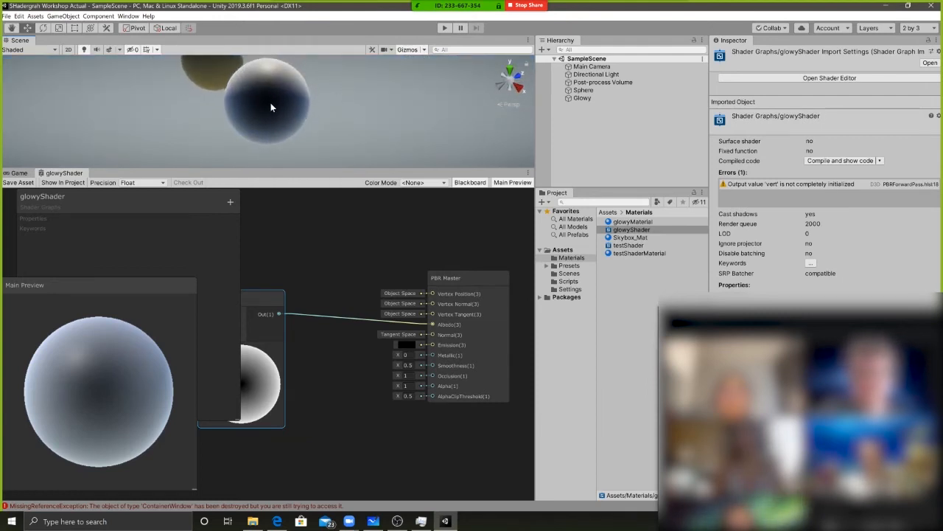
pyautogui.keyDown('alt'); pyautogui.moveTo(282, 109); pyautogui.dragTo(342, 117); pyautogui.keyUp('alt')
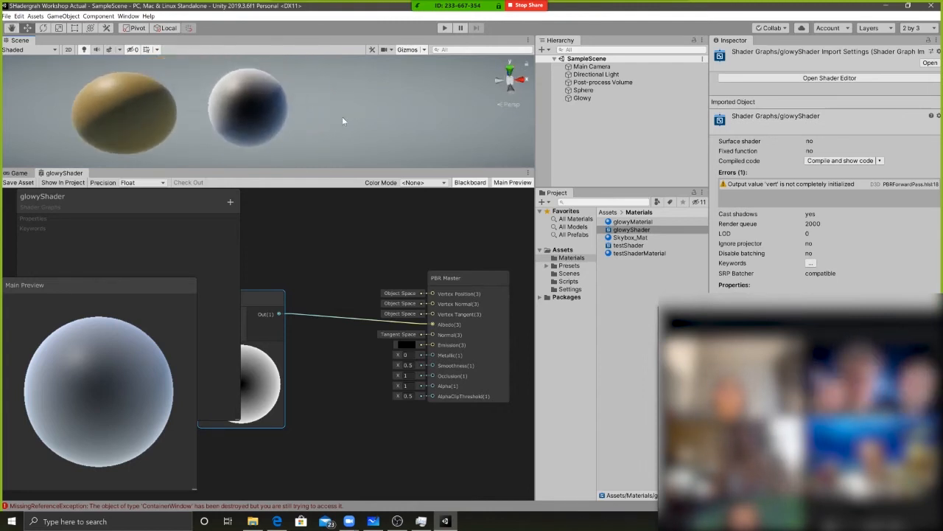
pyautogui.moveTo(310, 105); pyautogui.dragTo(457, 115, button='middle')
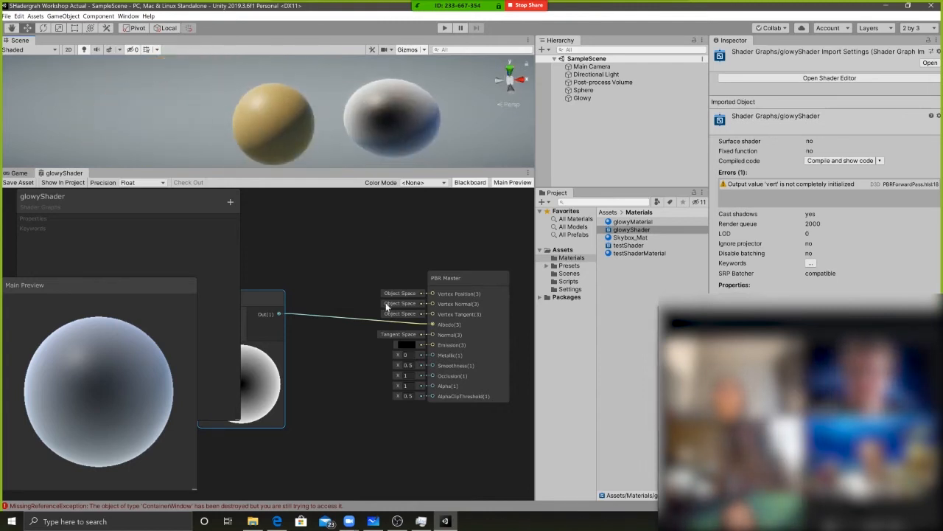
pyautogui.keyDown('alt'); pyautogui.moveTo(423, 121); pyautogui.dragTo(360, 121); pyautogui.keyUp('alt')
pyautogui.scroll(-5, 356, 98)
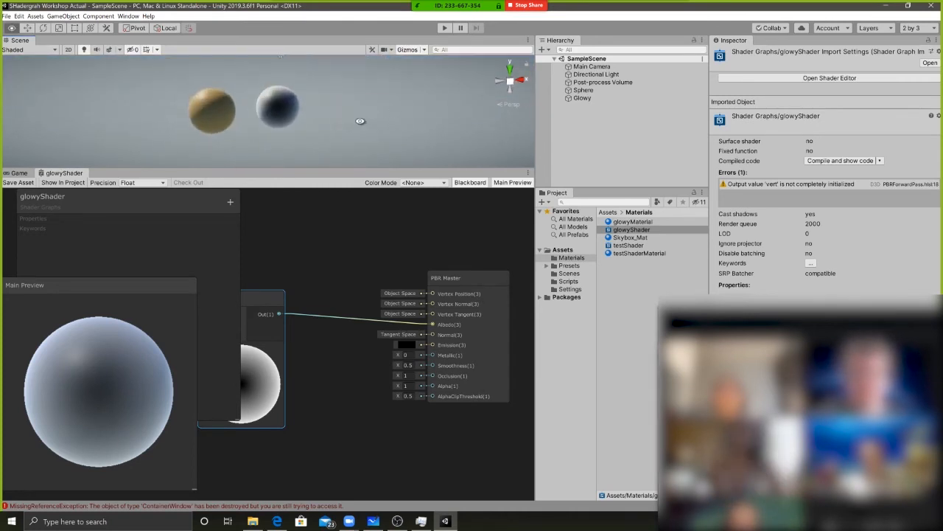
pyautogui.scroll(3, 370, 144)
pyautogui.moveTo(466, 335); pyautogui.dragTo(440, 321)
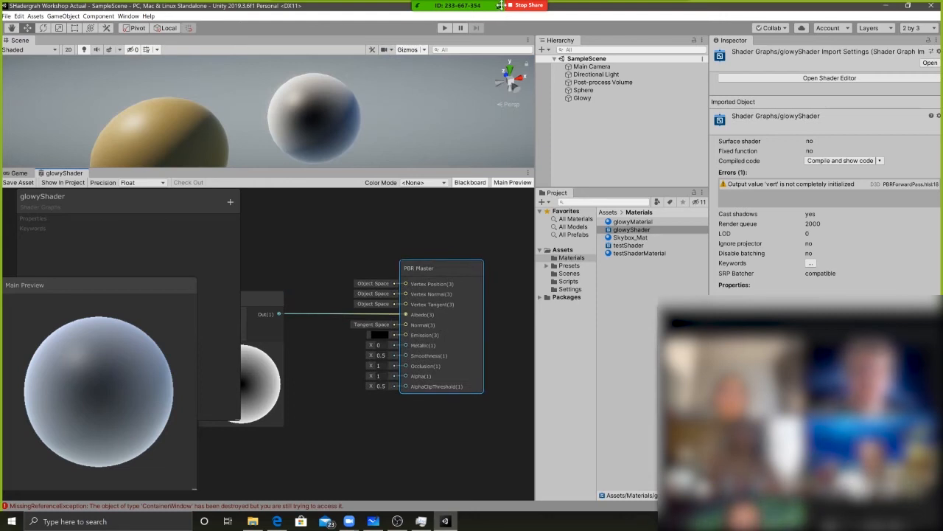
# Move the Directional Light to position 2.36, 0.23, 2.4 above the spheres and rotate it to about 140.5, -11.3, 45.5
pyautogui.click(591, 66)
pyautogui.click(591, 75)
pyautogui.scroll(-3, 337, 93)
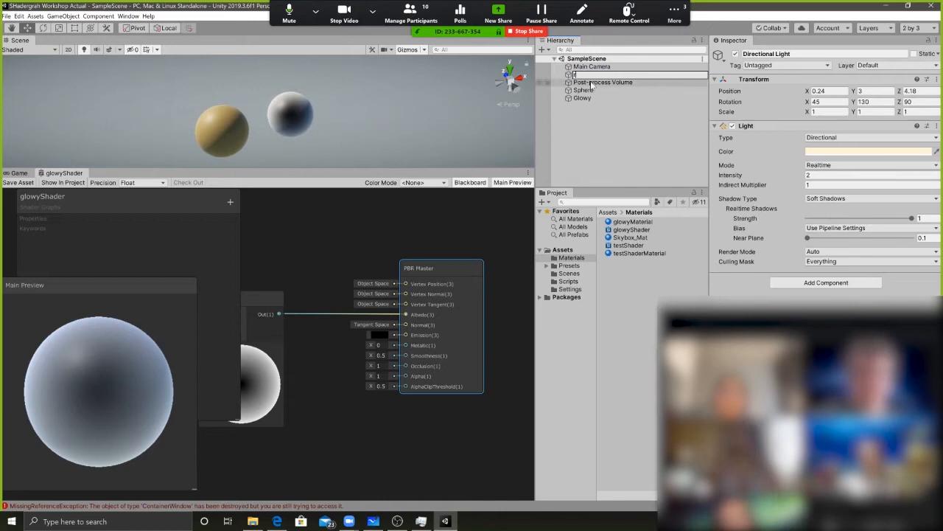
pyautogui.press('Escape')
pyautogui.scroll(-5, 341, 118)
pyautogui.moveTo(279, 72); pyautogui.dragTo(326, 117)
pyautogui.press('e')
pyautogui.moveTo(388, 120)
pyautogui.mouseDown()
pyautogui.moveTo(314, 108)
pyautogui.moveTo(336, 85)
pyautogui.moveTo(337, 53)
pyautogui.moveTo(300, 62)
pyautogui.mouseUp()
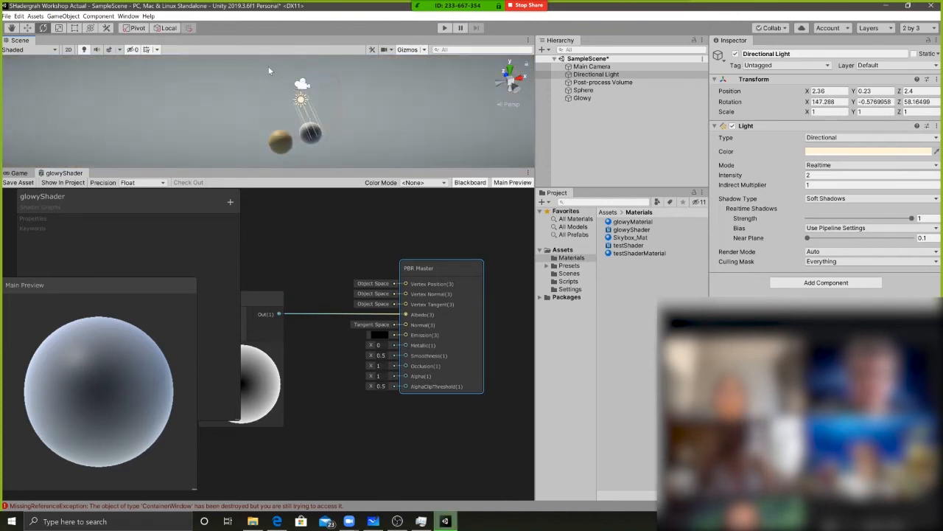
pyautogui.moveTo(287, 81); pyautogui.dragTo(260, 67)
pyautogui.scroll(4, 372, 137)
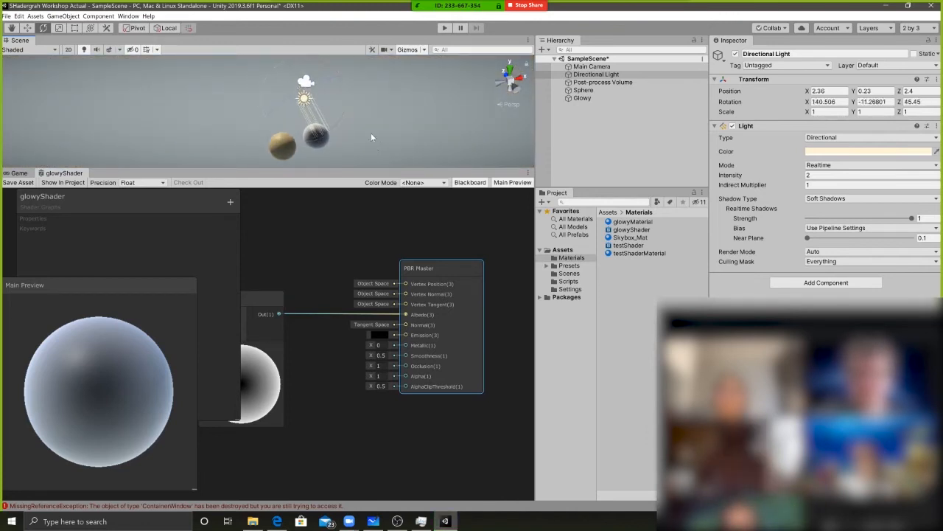
pyautogui.scroll(5, 372, 131)
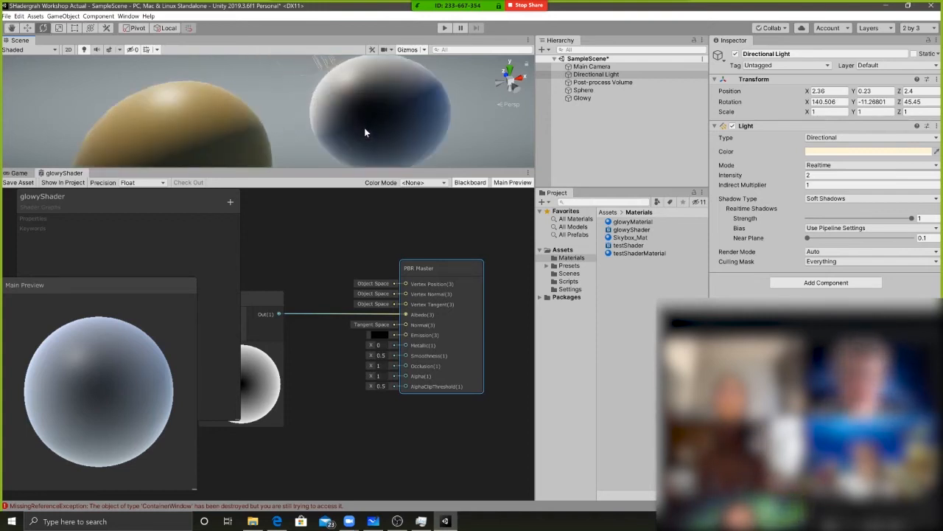
# Reroute the Fresnel Effect output from Albedo to the PBR Master's Emission input and set the Albedo colour to black (000000)
pyautogui.moveTo(438, 287); pyautogui.dragTo(454, 274)
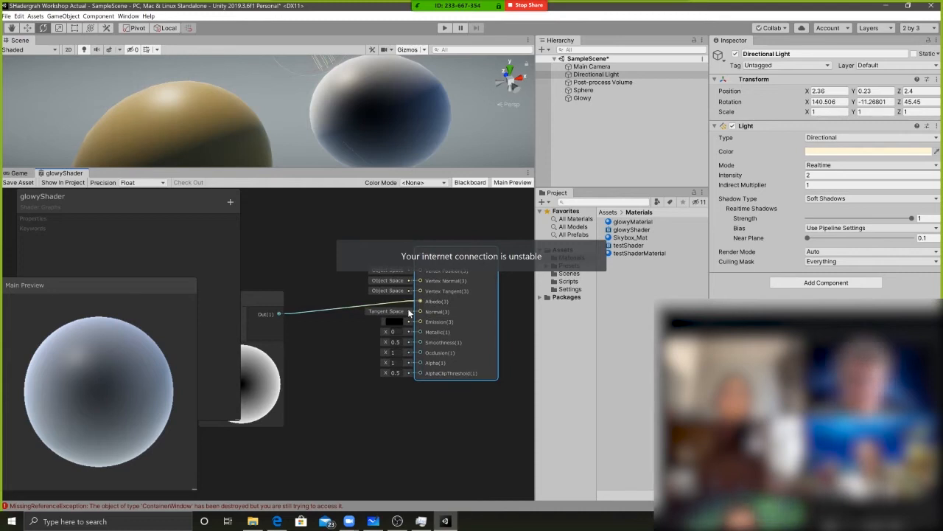
pyautogui.moveTo(402, 324); pyautogui.dragTo(420, 322)
pyautogui.click(394, 300)
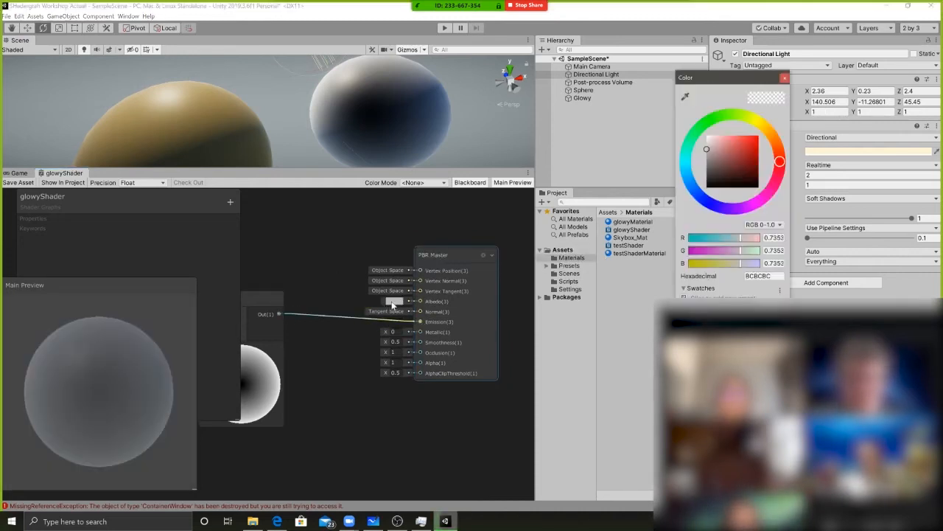
pyautogui.moveTo(716, 148); pyautogui.dragTo(694, 191)
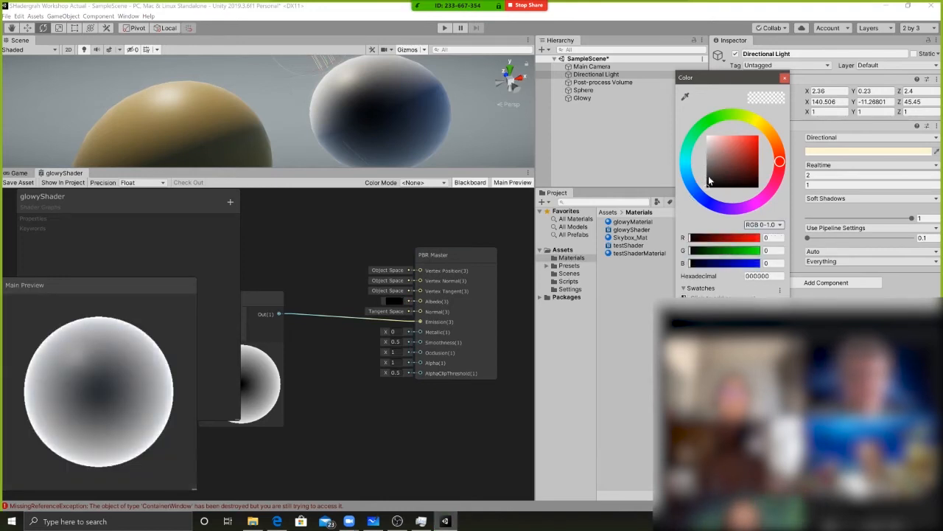
# Save the glowyShader asset and rotate the Directional Light to about 165.4, 26.1, -158
pyautogui.moveTo(460, 281); pyautogui.dragTo(427, 271)
pyautogui.click(28, 182)
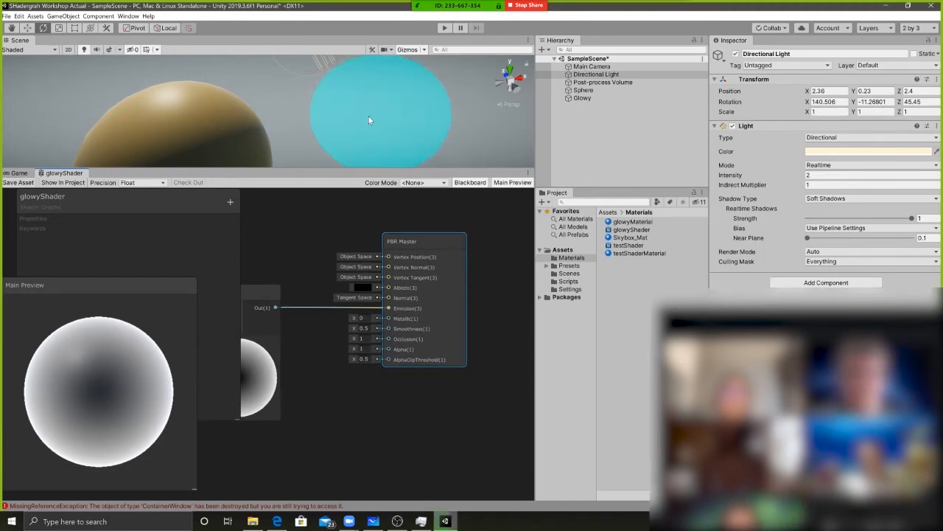
pyautogui.scroll(-5, 370, 113)
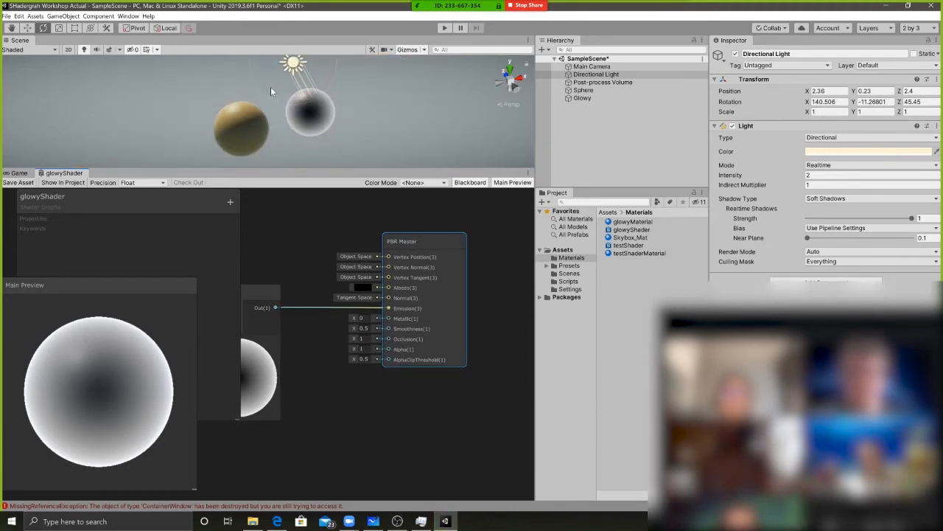
pyautogui.moveTo(300, 70); pyautogui.dragTo(306, 120)
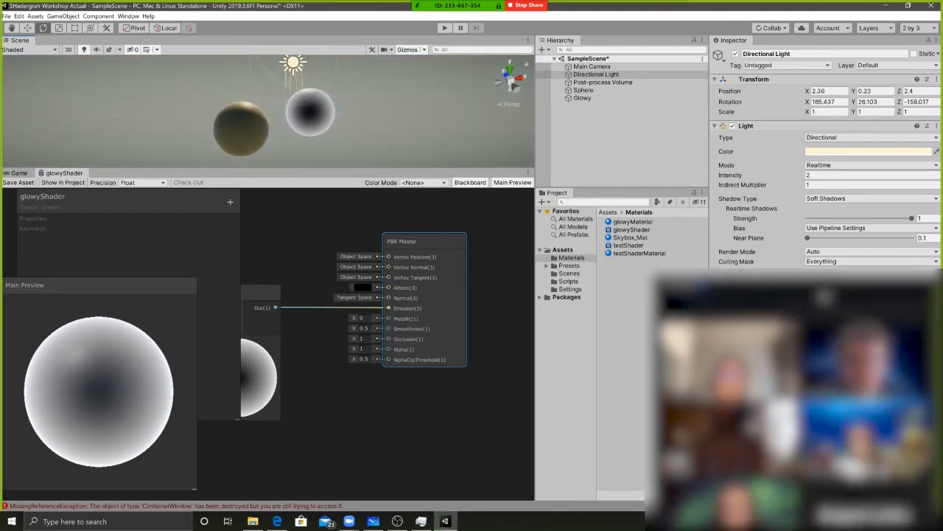
# Rearrange the Fresnel Effect and PBR Master nodes so the Fresnel Effect and its inputs sit clear of the Blackboard
pyautogui.moveTo(246, 291); pyautogui.dragTo(270, 279)
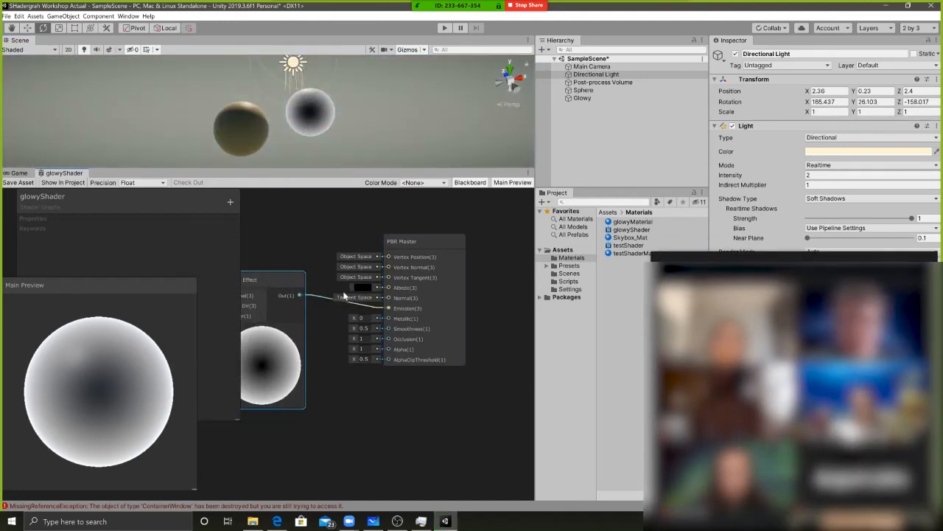
pyautogui.moveTo(409, 260); pyautogui.dragTo(366, 269)
pyautogui.scroll(1, 371, 311)
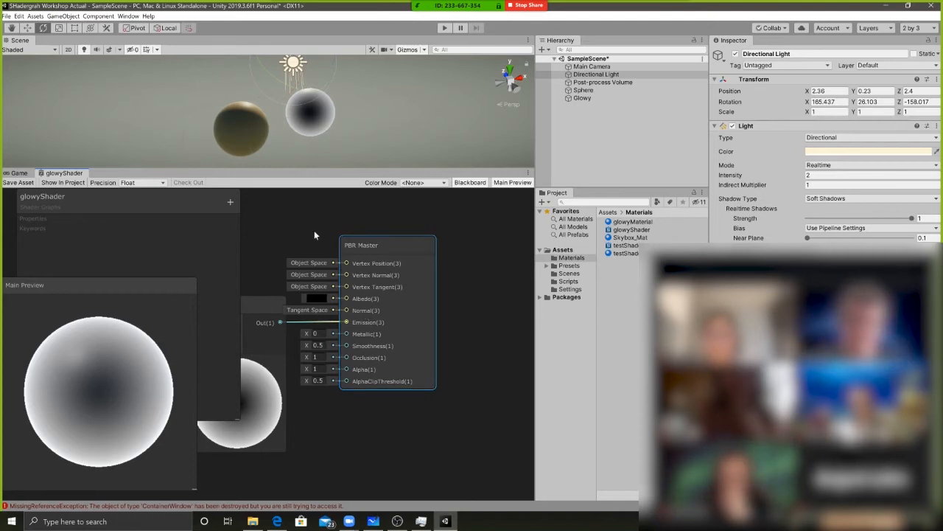
pyautogui.moveTo(368, 263); pyautogui.dragTo(407, 260)
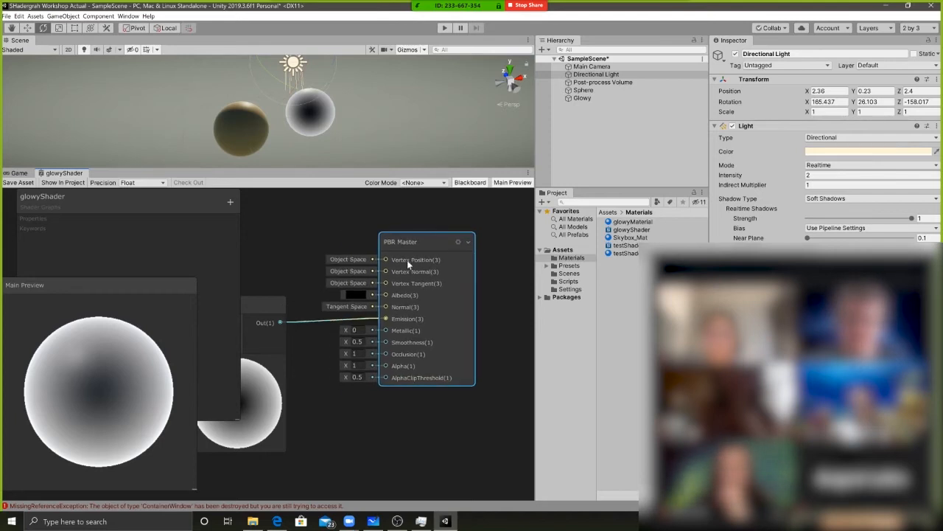
pyautogui.moveTo(320, 321); pyautogui.dragTo(389, 319, button='middle')
pyautogui.moveTo(317, 297); pyautogui.dragTo(345, 293)
pyautogui.moveTo(314, 283); pyautogui.dragTo(374, 258, button='middle')
pyautogui.click(380, 244)
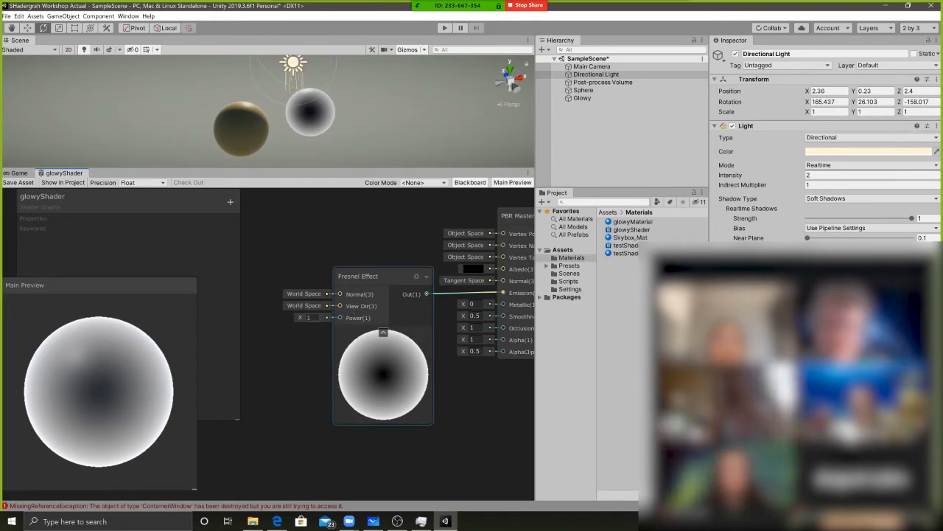
pyautogui.click(362, 317)
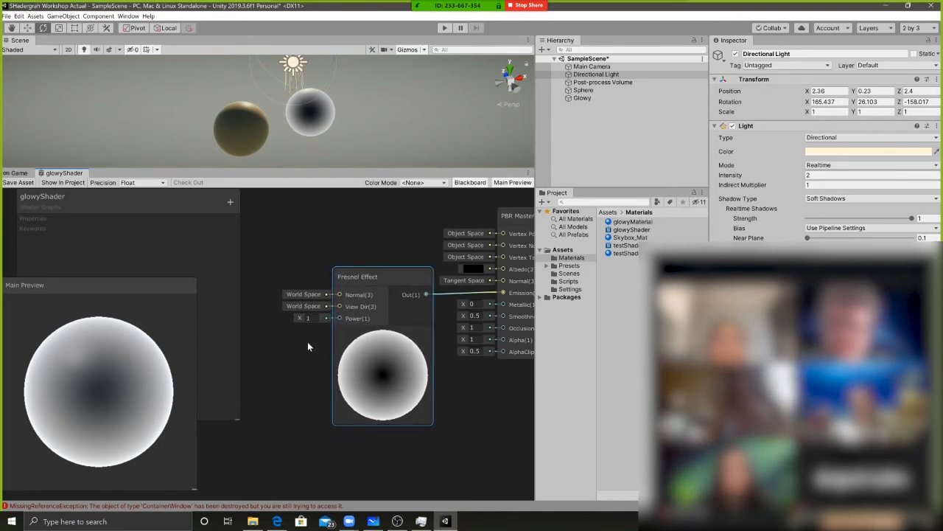
pyautogui.moveTo(307, 341); pyautogui.dragTo(296, 336, button='middle')
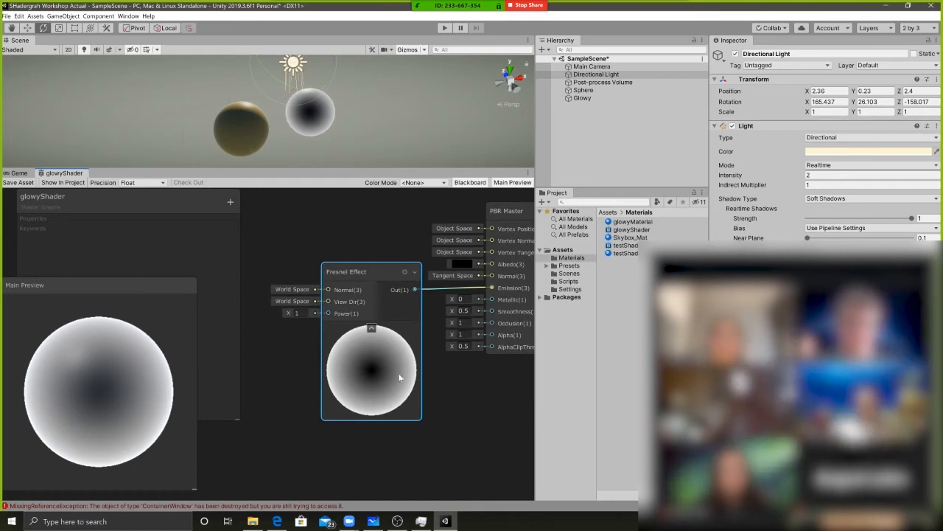
pyautogui.moveTo(356, 262); pyautogui.dragTo(347, 260)
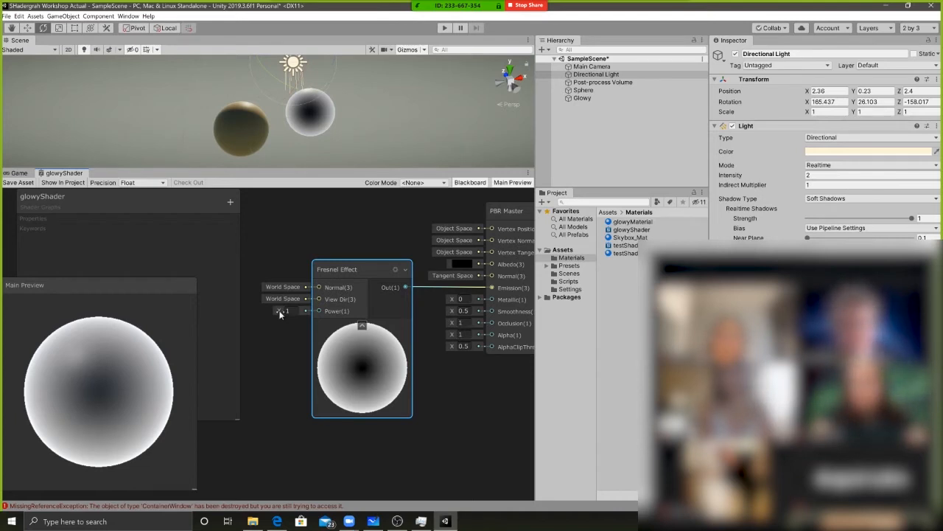
# Try Fresnel Effect Power values of 2 and 2.9, and also a low value of about 0.1
pyautogui.moveTo(279, 313); pyautogui.dragTo(278, 311)
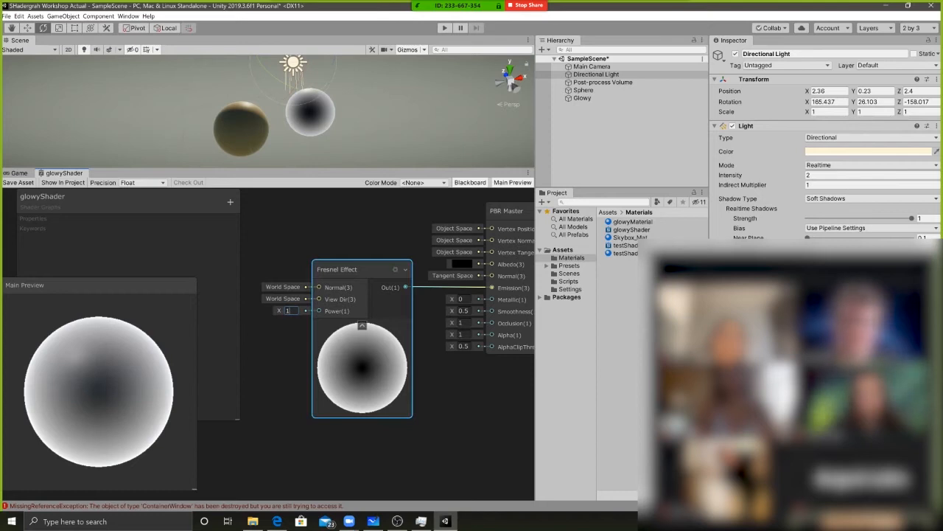
pyautogui.write('2')
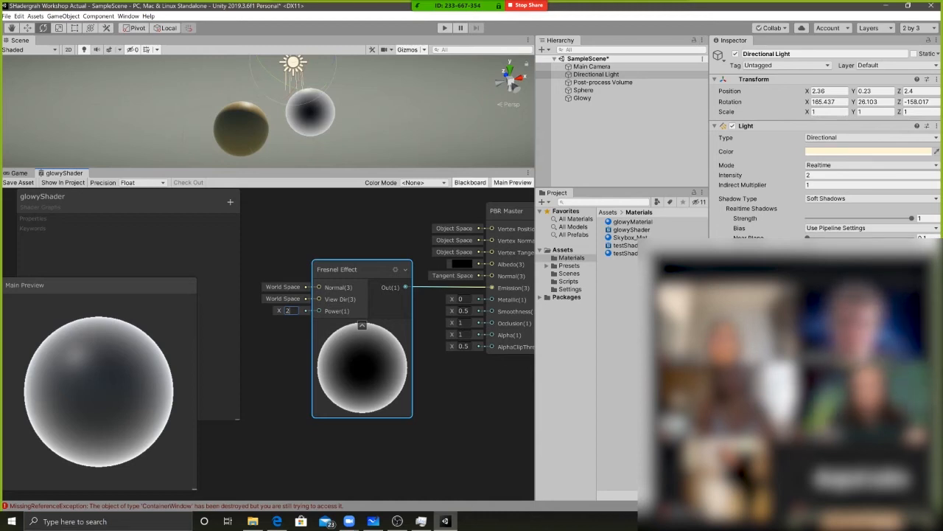
pyautogui.write('.9')
pyautogui.moveTo(281, 311); pyautogui.dragTo(255, 309)
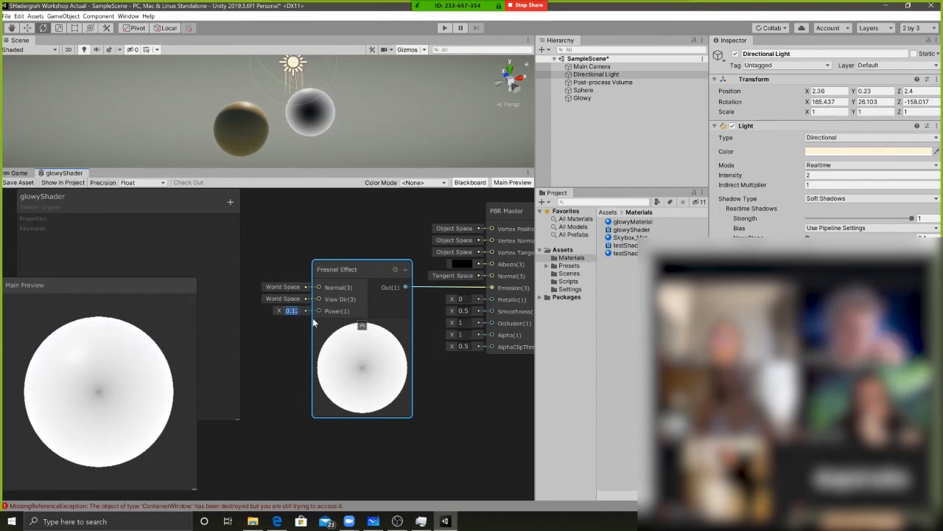
# Raise the Fresnel Effect Power to about 4.62 for a thin rim and save the glowyShader asset
pyautogui.moveTo(281, 312); pyautogui.dragTo(308, 313)
pyautogui.click(344, 242)
pyautogui.moveTo(343, 242); pyautogui.dragTo(313, 240, button='middle')
pyautogui.moveTo(313, 265); pyautogui.dragTo(325, 264)
pyautogui.moveTo(260, 311); pyautogui.dragTo(270, 311)
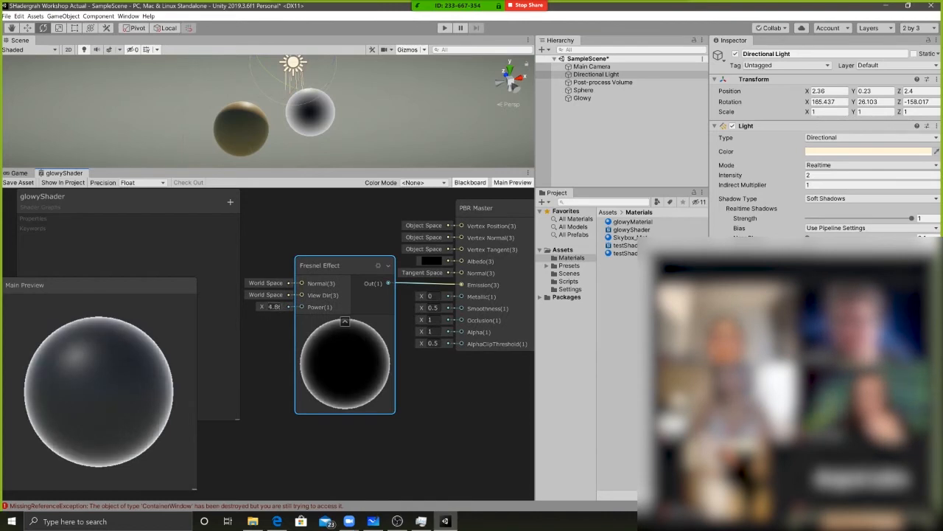
pyautogui.click(19, 182)
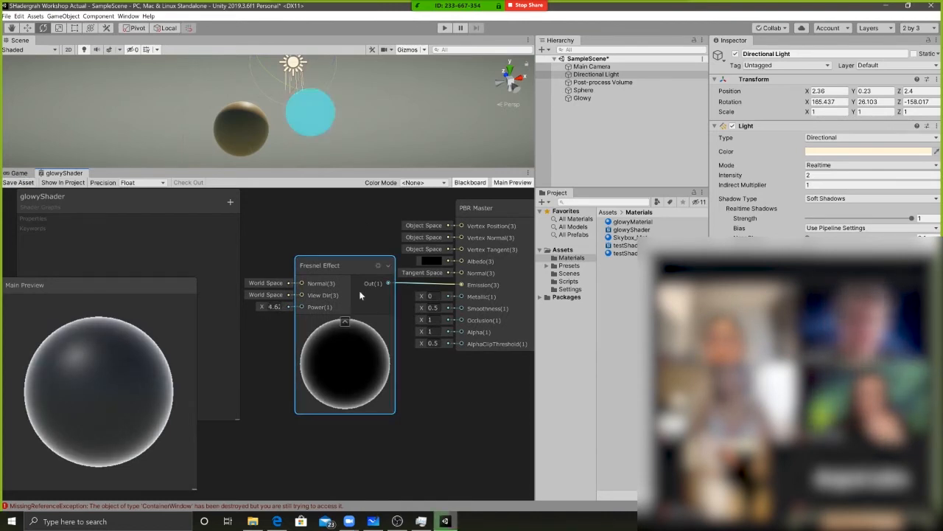
# Examine the thin Fresnel outline on the Glowy sphere from several angles and distances
pyautogui.moveTo(377, 90)
pyautogui.keyDown('alt'); pyautogui.mouseDown()
pyautogui.moveTo(332, 86)
pyautogui.moveTo(336, 108)
pyautogui.moveTo(379, 99)
pyautogui.mouseUp(); pyautogui.keyUp('alt')
pyautogui.scroll(5, 307, 113)
pyautogui.moveTo(379, 99); pyautogui.dragTo(345, 120, button='middle')
pyautogui.scroll(-4, 345, 118)
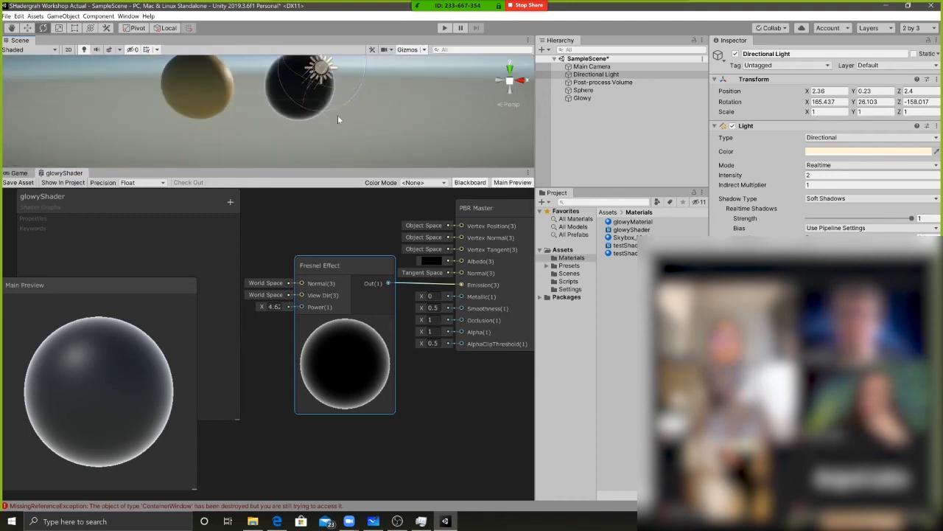
pyautogui.moveTo(325, 113)
pyautogui.keyDown('alt'); pyautogui.mouseDown()
pyautogui.moveTo(204, 112)
pyautogui.moveTo(261, 131)
pyautogui.moveTo(274, 115)
pyautogui.moveTo(333, 115)
pyautogui.moveTo(319, 119)
pyautogui.mouseUp(); pyautogui.keyUp('alt')
pyautogui.scroll(4, 274, 115)
pyautogui.scroll(-4, 274, 115)
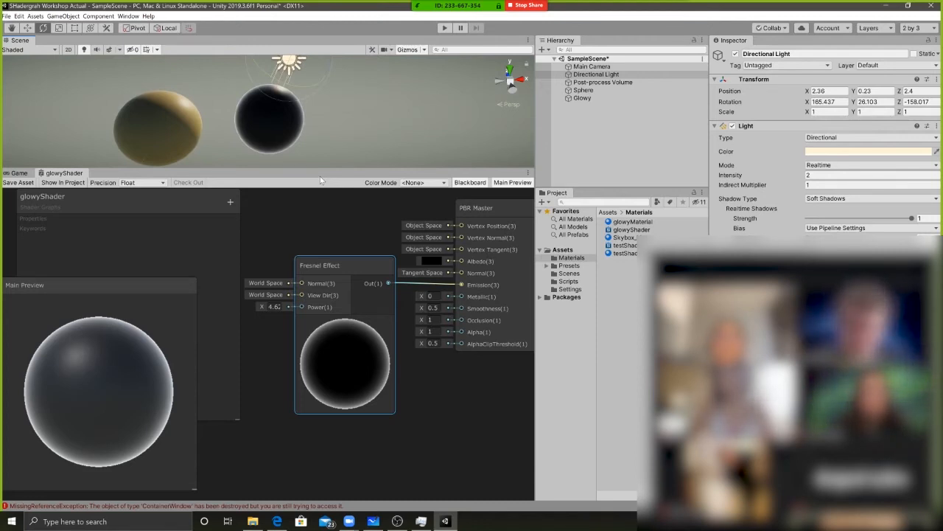
# Reposition the Fresnel Effect node in the glowyShader graph, leaving more space before the PBR Master
pyautogui.moveTo(351, 264); pyautogui.dragTo(292, 264)
pyautogui.moveTo(365, 269)
pyautogui.mouseDown(button='middle')
pyautogui.moveTo(386, 274)
pyautogui.moveTo(380, 284)
pyautogui.moveTo(352, 272)
pyautogui.mouseUp(button='middle')
pyautogui.moveTo(293, 283); pyautogui.dragTo(317, 277)
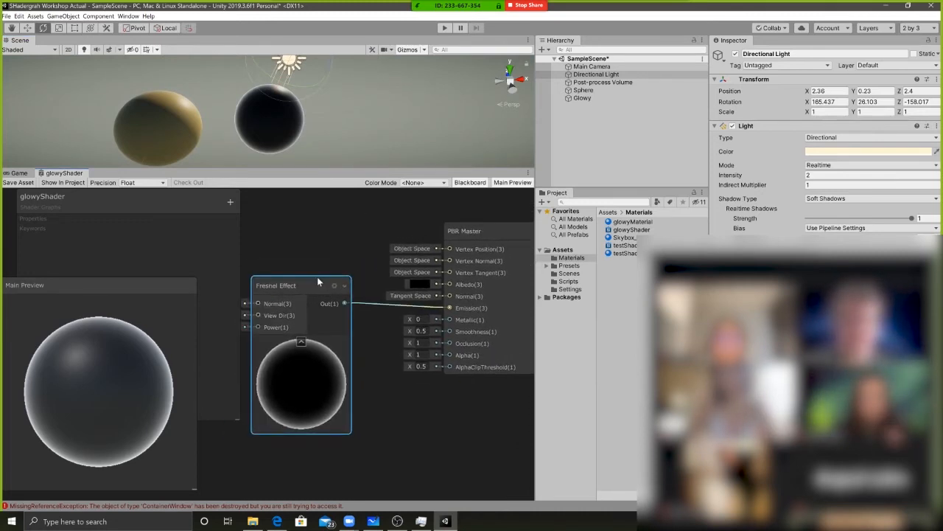
# Move the PBR Master node closer to the Fresnel Effect node and slightly lower in the glowyShader graph
pyautogui.moveTo(473, 220); pyautogui.dragTo(443, 224, button='middle')
pyautogui.moveTo(444, 232); pyautogui.dragTo(403, 243)
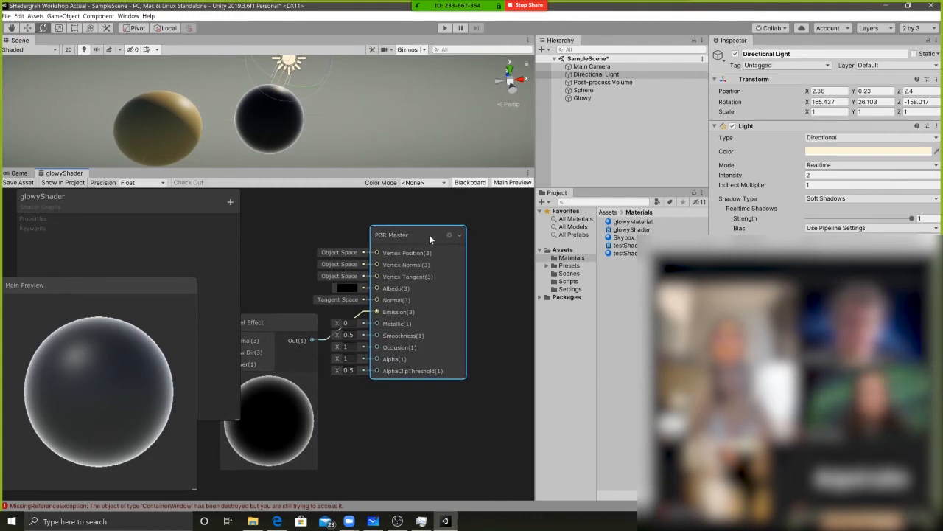
pyautogui.moveTo(447, 235); pyautogui.dragTo(425, 269)
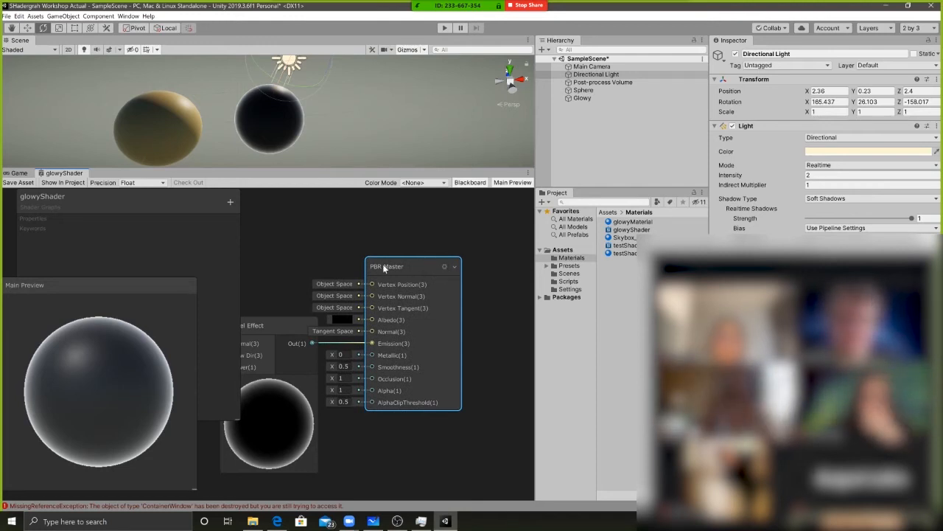
# Open the PBR Master node's settings and check the choices for its Surface type without changing it
pyautogui.click(444, 267)
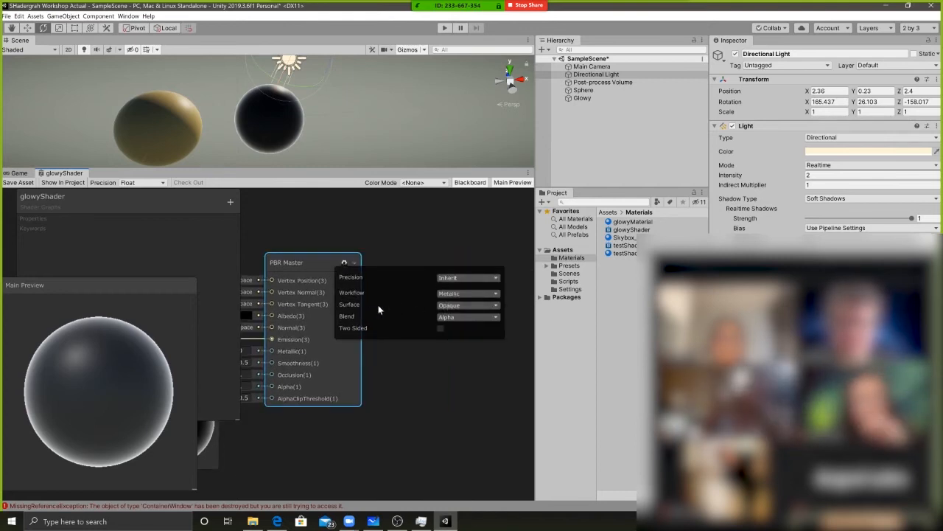
pyautogui.click(465, 304)
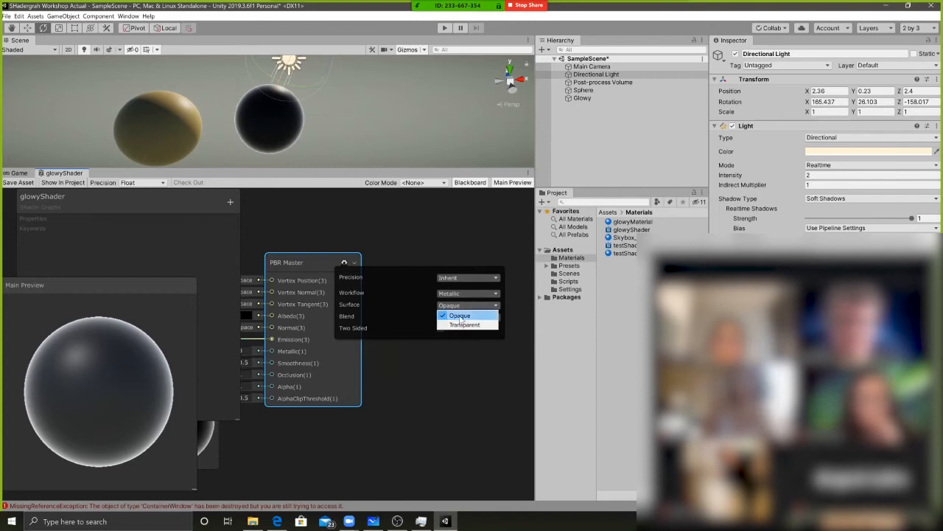
pyautogui.moveTo(326, 237); pyautogui.dragTo(391, 233, button='middle')
pyautogui.click(273, 236)
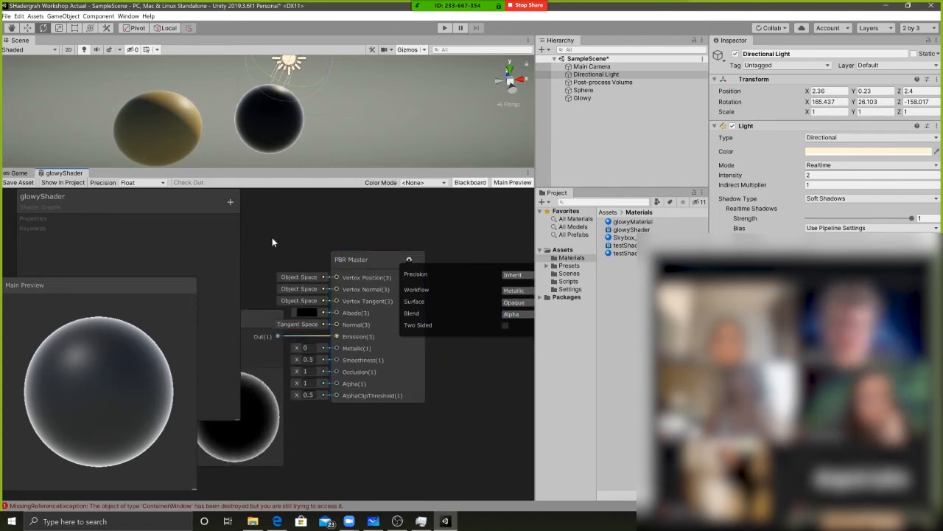
pyautogui.moveTo(293, 245); pyautogui.dragTo(362, 233, button='middle')
pyautogui.scroll(-4, 359, 241)
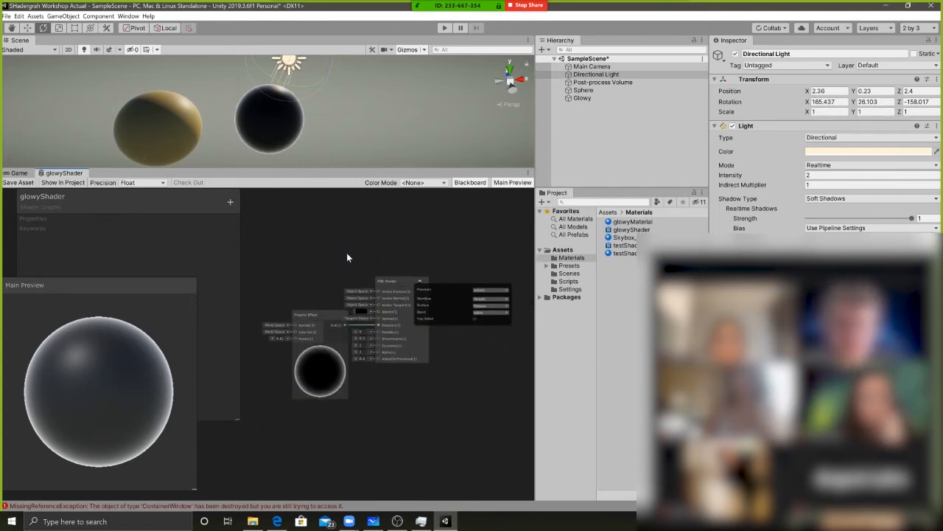
pyautogui.moveTo(362, 251); pyautogui.dragTo(340, 269, button='middle')
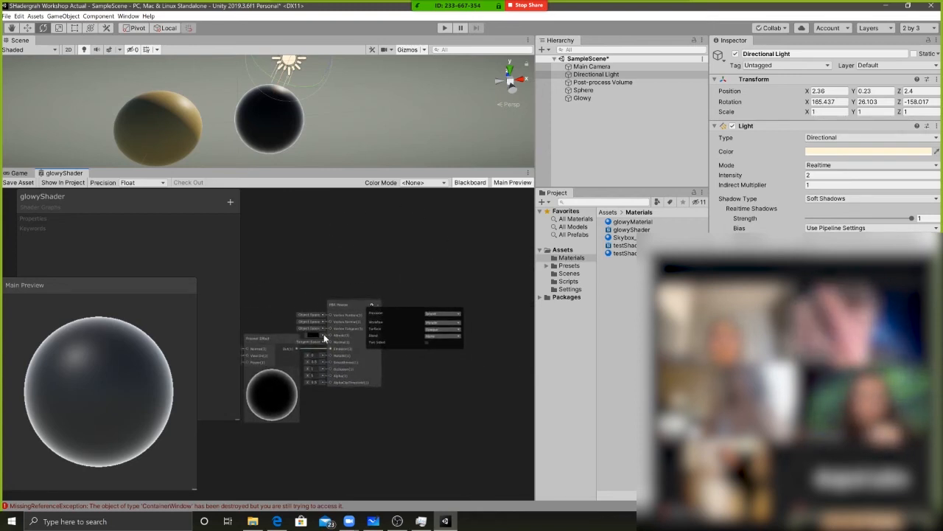
pyautogui.moveTo(298, 267); pyautogui.dragTo(321, 265, button='middle')
pyautogui.scroll(3, 341, 273)
pyautogui.scroll(2, 353, 337)
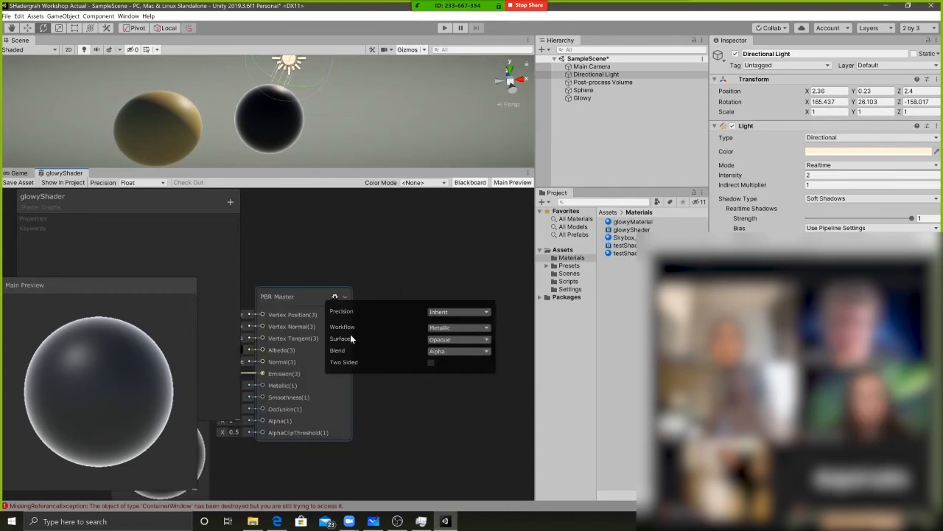
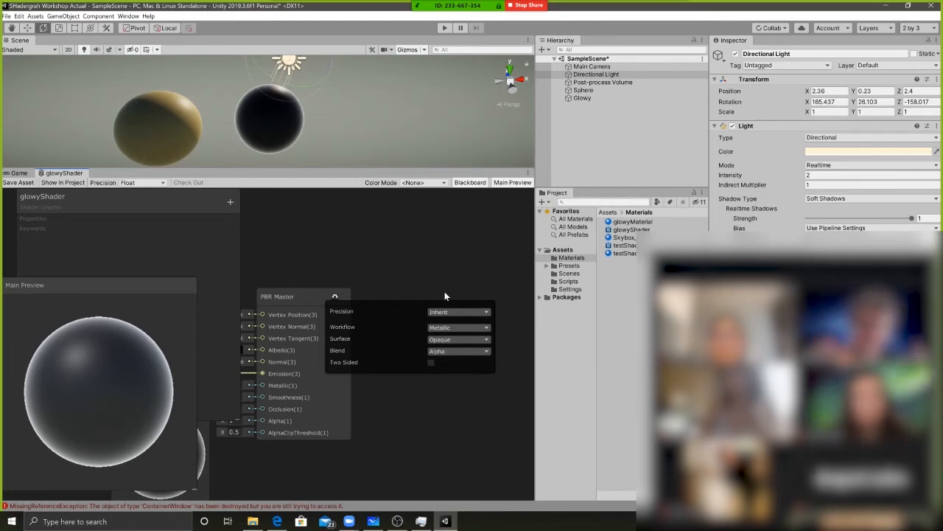
# Set the PBR Master's Surface type to Transparent
pyautogui.click(448, 340)
pyautogui.click(452, 359)
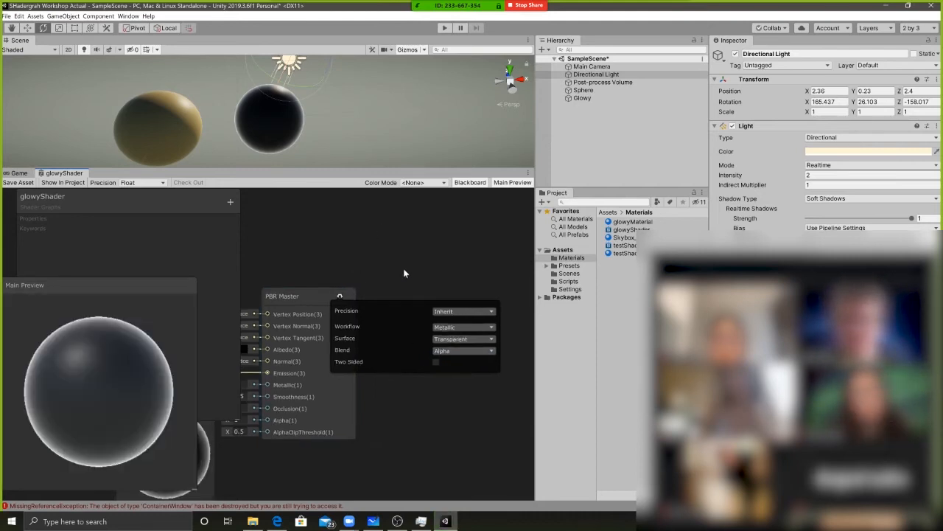
pyautogui.moveTo(344, 268)
pyautogui.mouseDown(button='middle')
pyautogui.moveTo(392, 252)
pyautogui.moveTo(332, 256)
pyautogui.mouseUp(button='middle')
pyautogui.moveTo(441, 323); pyautogui.dragTo(465, 315, button='middle')
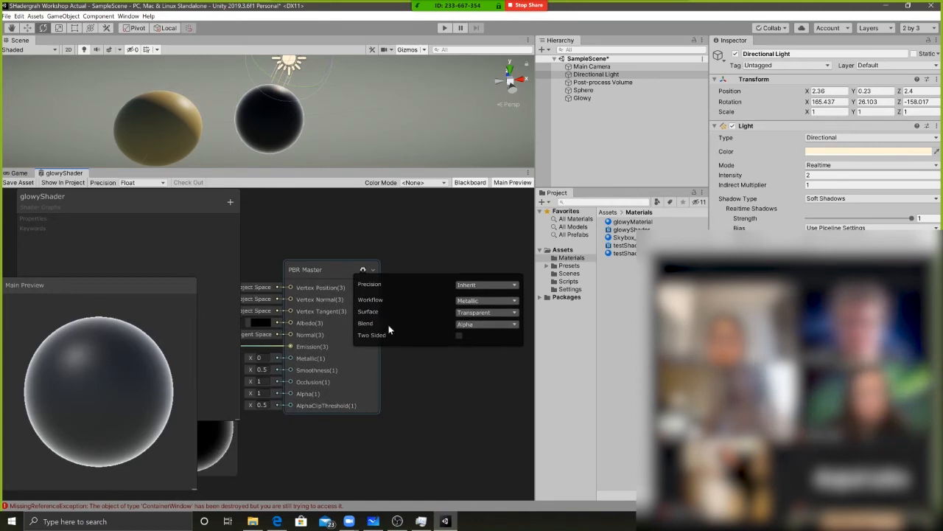
pyautogui.moveTo(393, 258); pyautogui.dragTo(429, 262, button='middle')
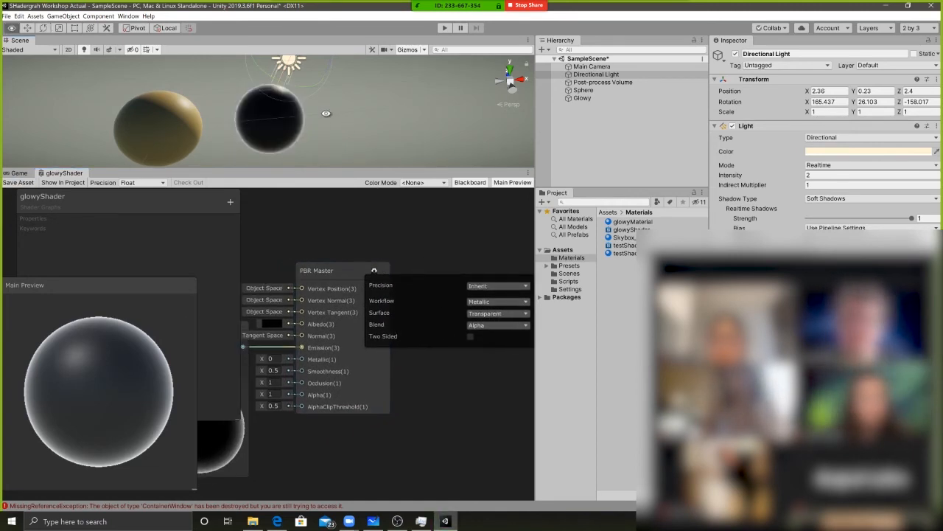
# Bring the Glowy sphere closer in the scene and make the Scene view taller relative to the graph
pyautogui.keyDown('alt'); pyautogui.moveTo(336, 123); pyautogui.dragTo(218, 60); pyautogui.keyUp('alt')
pyautogui.moveTo(218, 60); pyautogui.dragTo(309, 72, button='middle')
pyautogui.scroll(8, 333, 89)
pyautogui.keyDown('alt'); pyautogui.moveTo(323, 95); pyautogui.dragTo(230, 103); pyautogui.keyUp('alt')
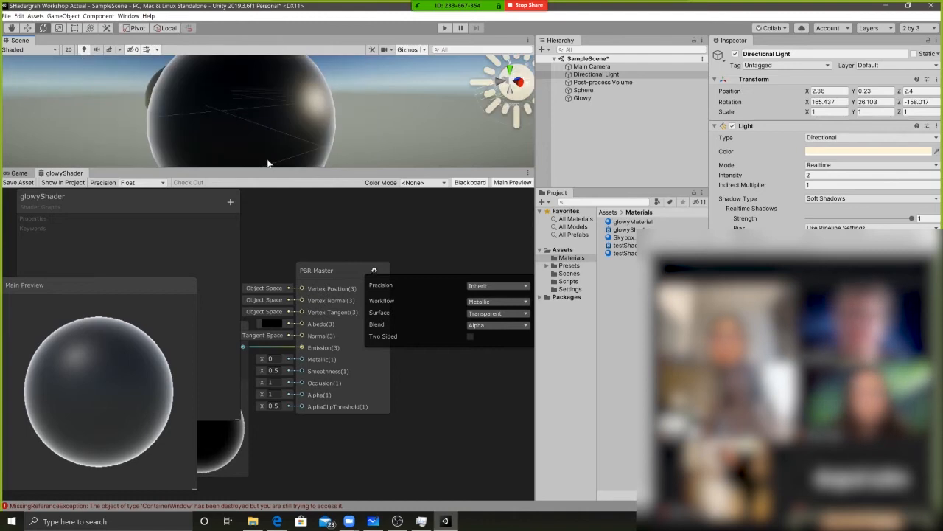
pyautogui.moveTo(269, 170); pyautogui.dragTo(270, 244)
pyautogui.keyDown('alt'); pyautogui.moveTo(278, 120); pyautogui.dragTo(288, 152); pyautogui.keyUp('alt')
# Lower the PBR Master's Alpha to about 0.5 and move the node farther from the Fresnel Effect node
pyautogui.moveTo(293, 409); pyautogui.dragTo(331, 386, button='middle')
pyautogui.moveTo(262, 322); pyautogui.dragTo(316, 289, button='middle')
pyautogui.moveTo(162, 285); pyautogui.dragTo(221, 280)
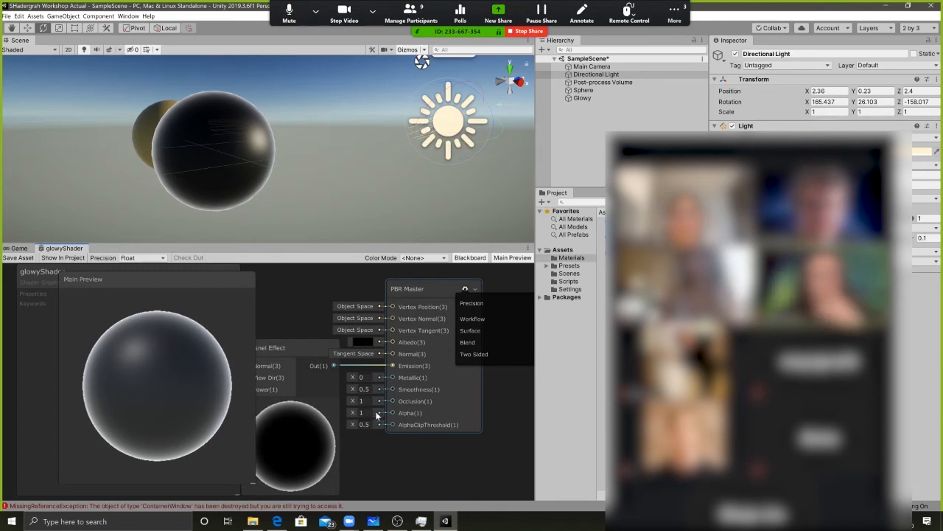
pyautogui.moveTo(354, 418)
pyautogui.mouseDown()
pyautogui.moveTo(338, 414)
pyautogui.moveTo(345, 419)
pyautogui.mouseUp()
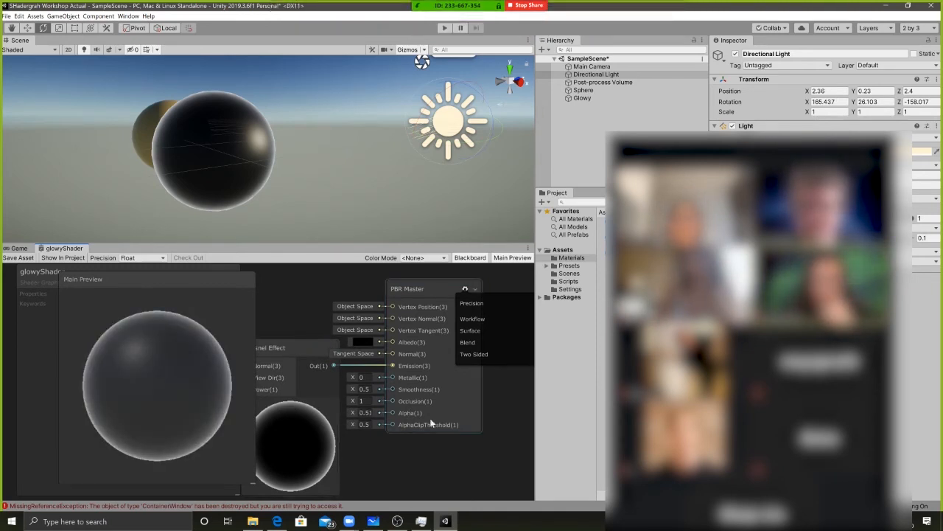
pyautogui.moveTo(431, 422); pyautogui.dragTo(479, 418)
pyautogui.moveTo(401, 413); pyautogui.dragTo(399, 412)
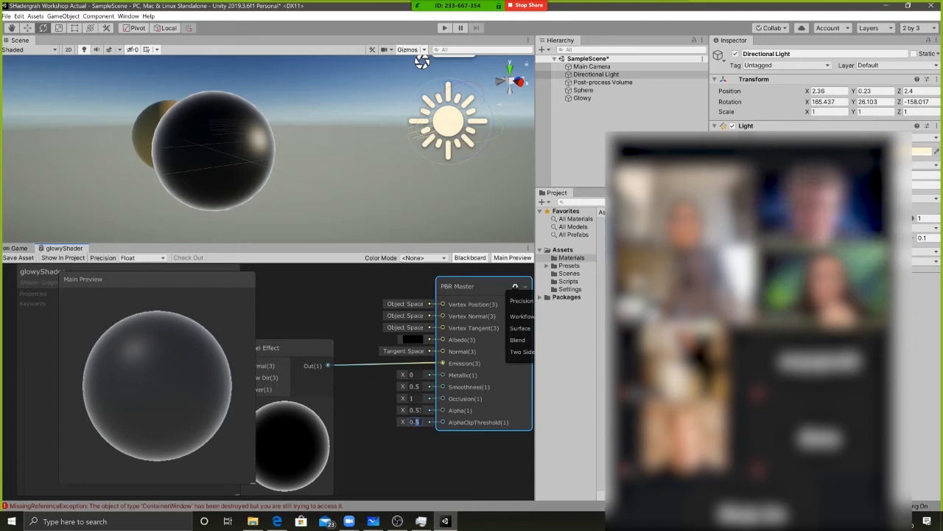
# Set the PBR Master's AlphaClipThreshold to 0 and raise its Alpha to about 0.61
pyautogui.click(406, 412)
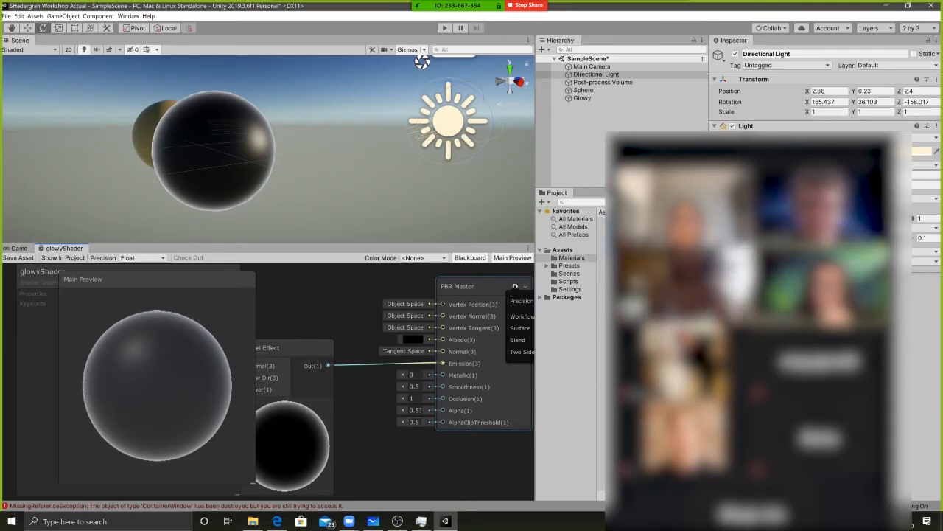
pyautogui.click(414, 422)
pyautogui.write('0')
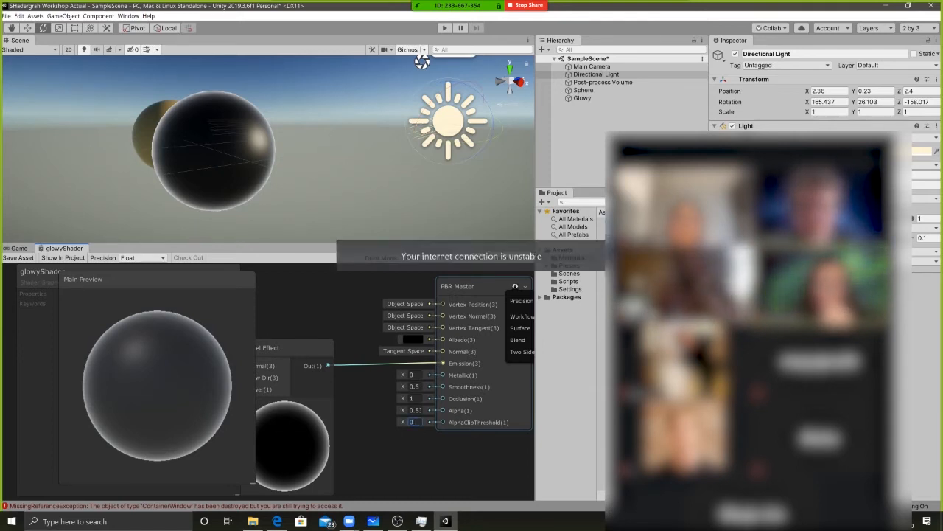
pyautogui.moveTo(487, 377); pyautogui.dragTo(475, 379)
pyautogui.moveTo(390, 414); pyautogui.dragTo(384, 406)
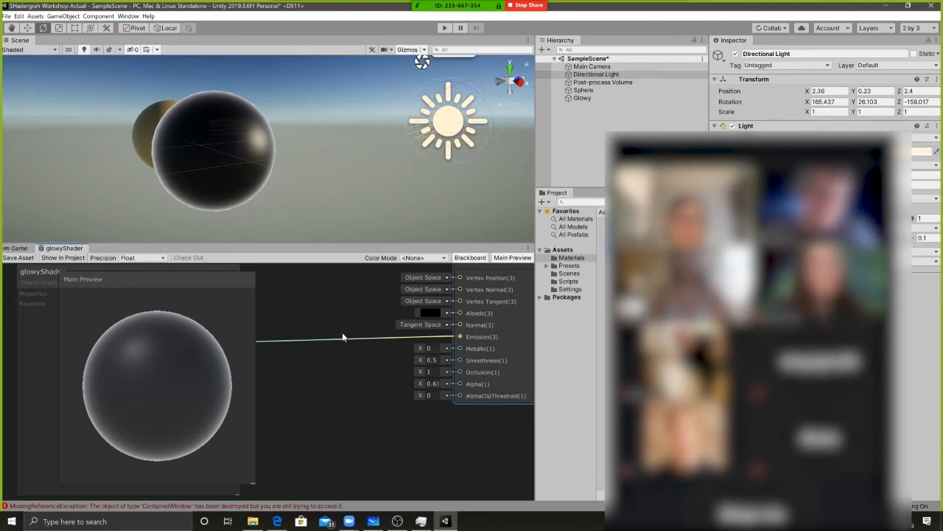
# Reposition the Main Preview over the glowyShader Blackboard so that it no longer covers the nodes
pyautogui.moveTo(156, 278); pyautogui.dragTo(389, 295)
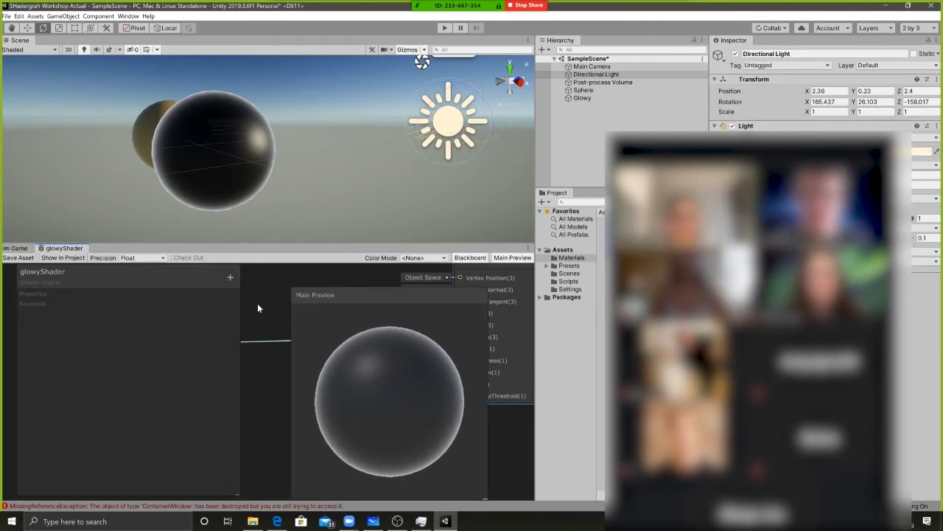
pyautogui.moveTo(257, 308); pyautogui.dragTo(324, 295, button='middle')
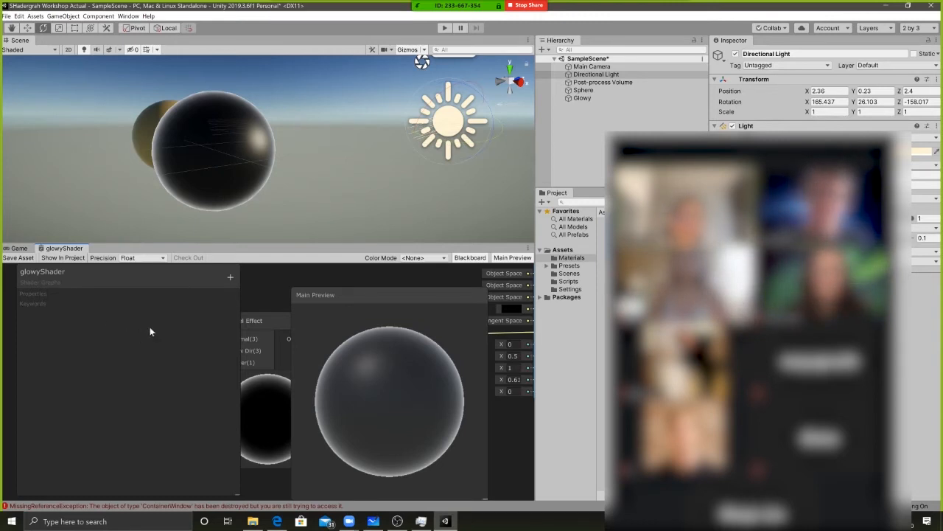
pyautogui.hotkey('shift', 'space')
pyautogui.hotkey('shift', 'space')
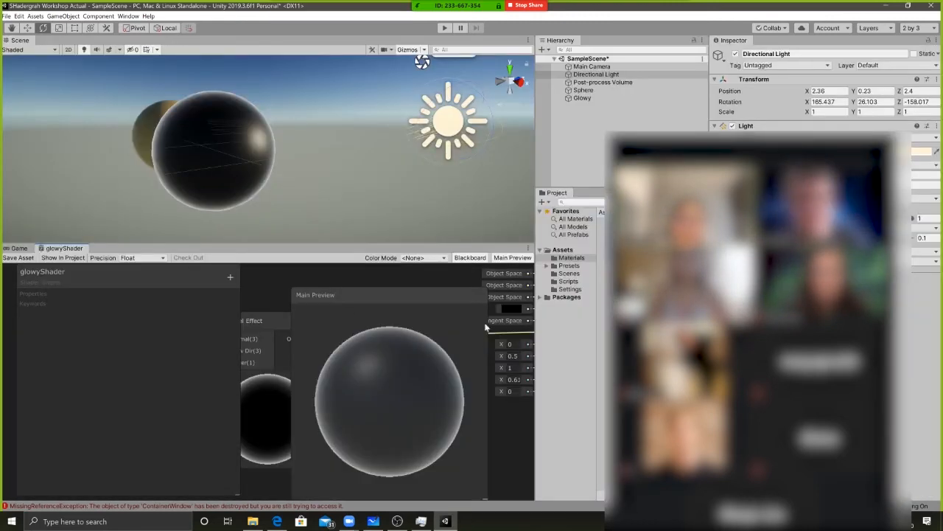
pyautogui.moveTo(485, 324); pyautogui.dragTo(233, 308)
pyautogui.moveTo(444, 407); pyautogui.dragTo(368, 383, button='middle')
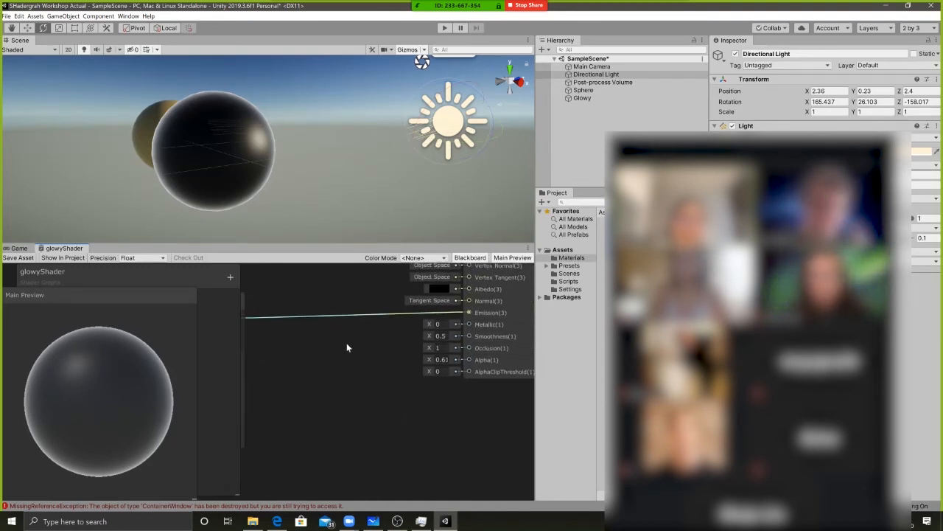
# Lower the PBR Master's Alpha to about 0.4 to compare the transparency in the preview
pyautogui.moveTo(352, 339); pyautogui.dragTo(328, 370, button='middle')
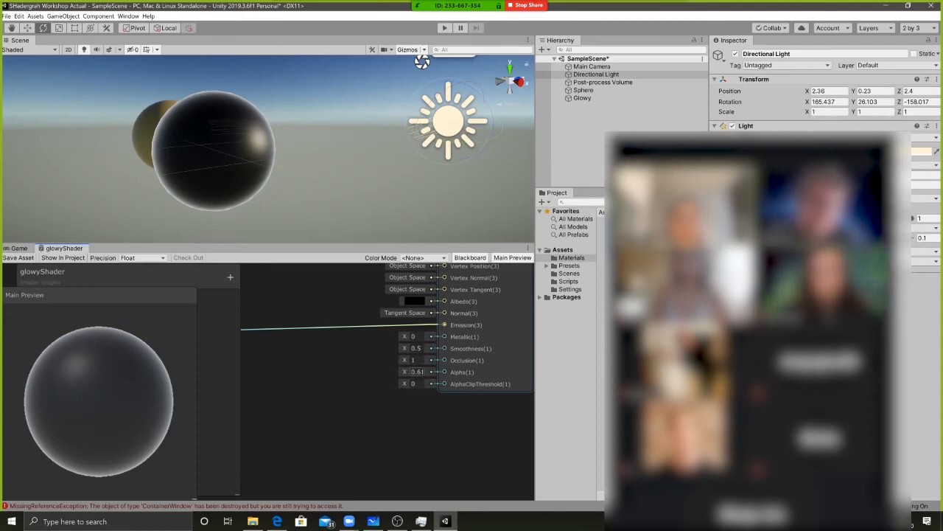
pyautogui.moveTo(385, 376); pyautogui.dragTo(322, 383, button='middle')
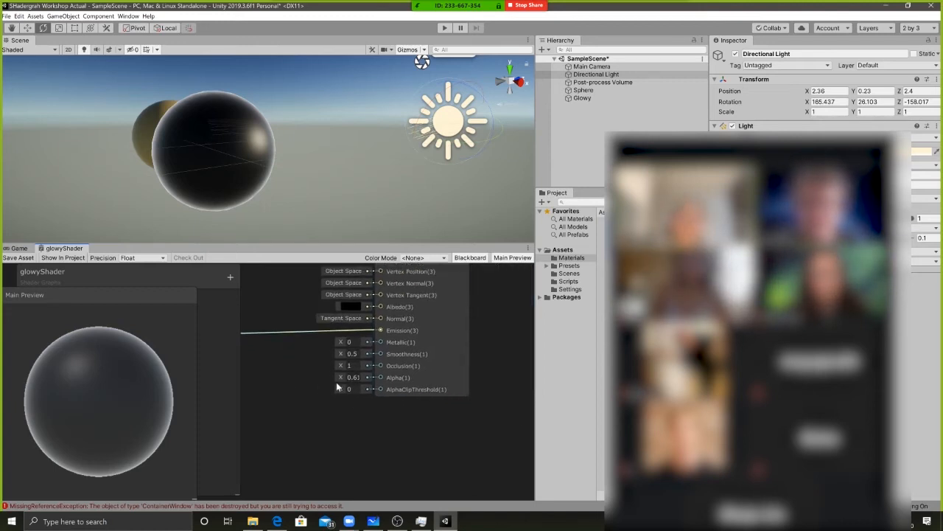
pyautogui.moveTo(341, 378); pyautogui.dragTo(336, 376)
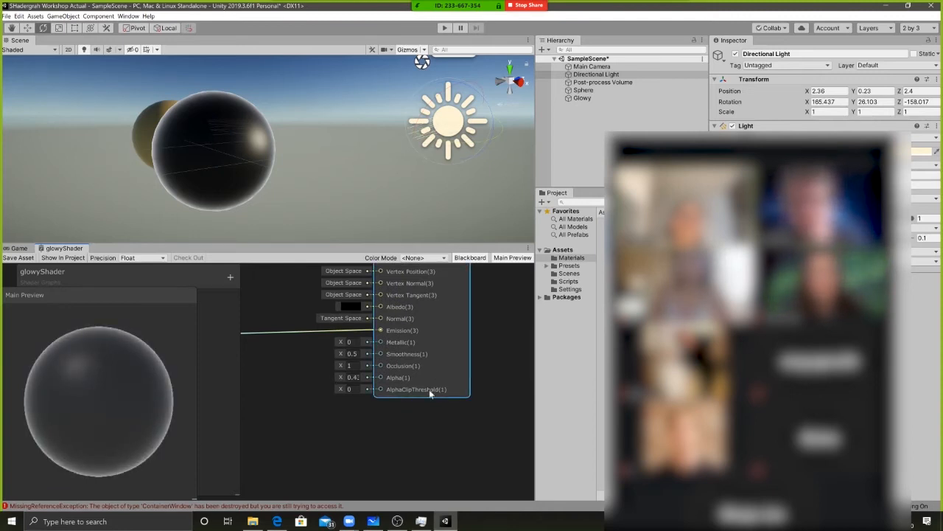
pyautogui.moveTo(413, 369); pyautogui.dragTo(421, 367)
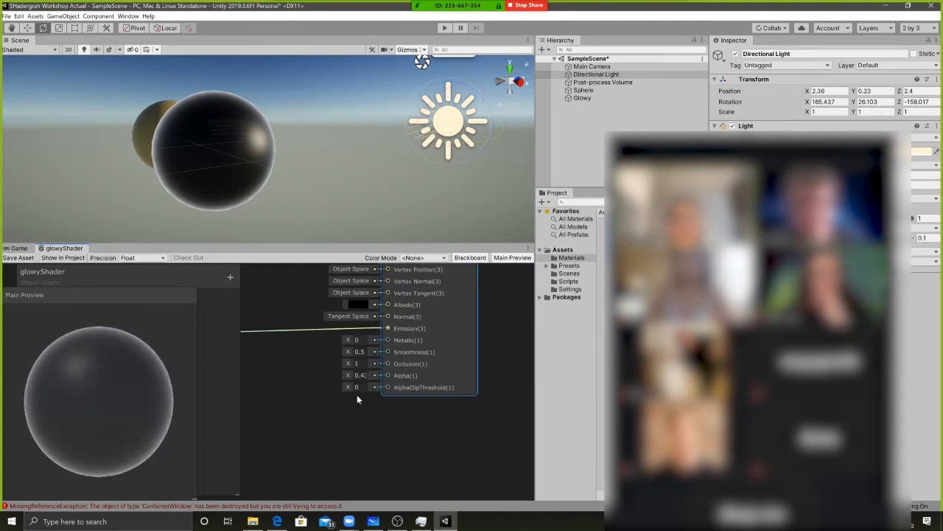
# Add a Vector 1 node to the glowyShader graph
pyautogui.click(348, 386)
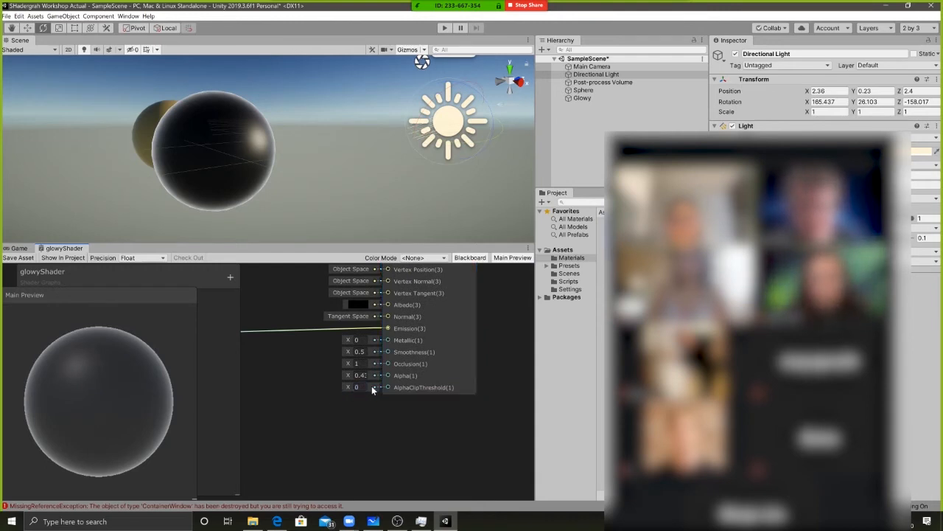
pyautogui.moveTo(303, 407); pyautogui.dragTo(310, 402, button='middle')
pyautogui.rightClick(300, 399)
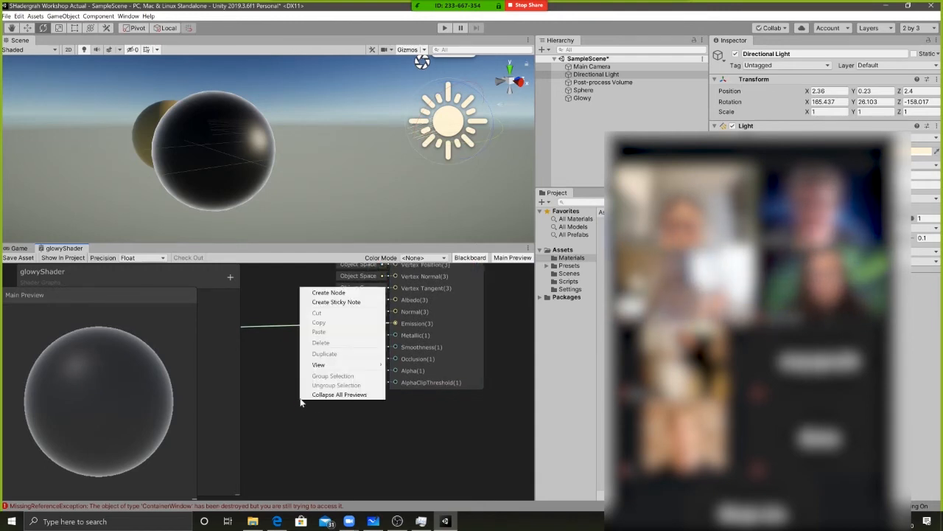
pyautogui.click(328, 293)
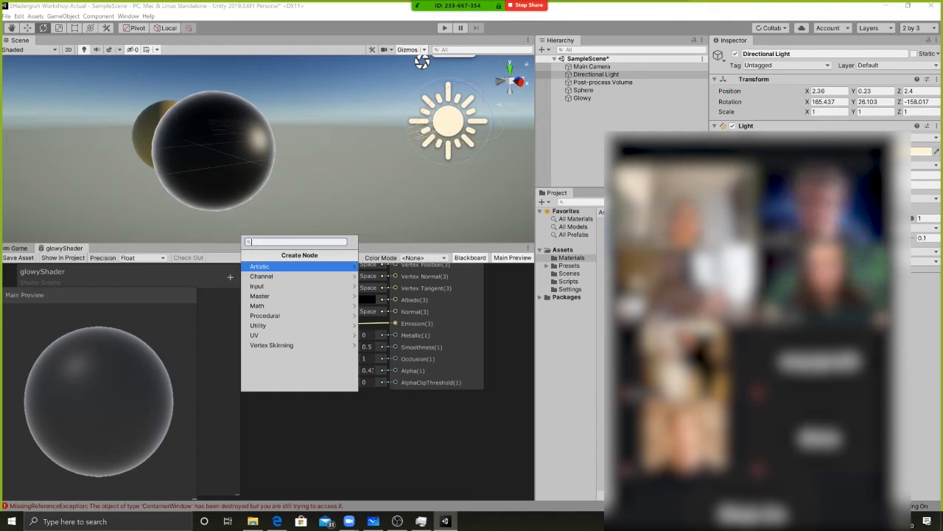
pyautogui.write('float')
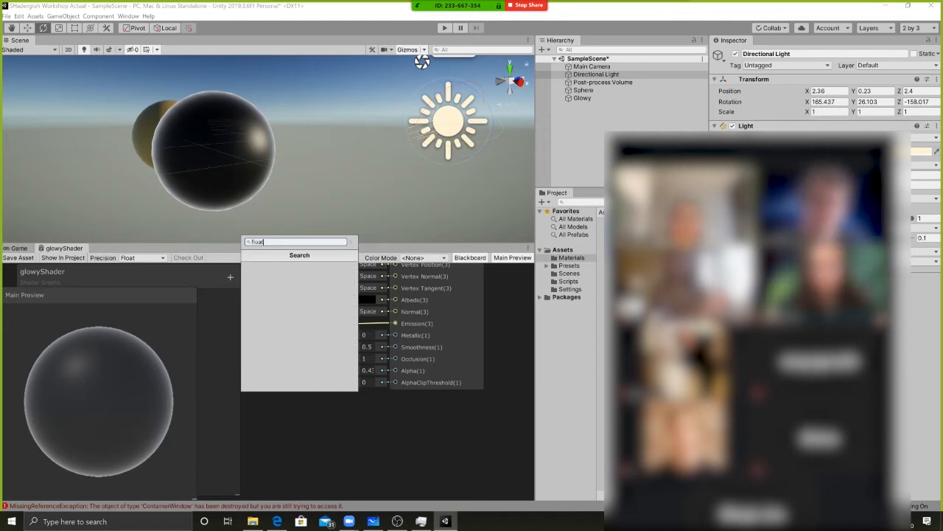
pyautogui.hotkey('ctrl', 'a')
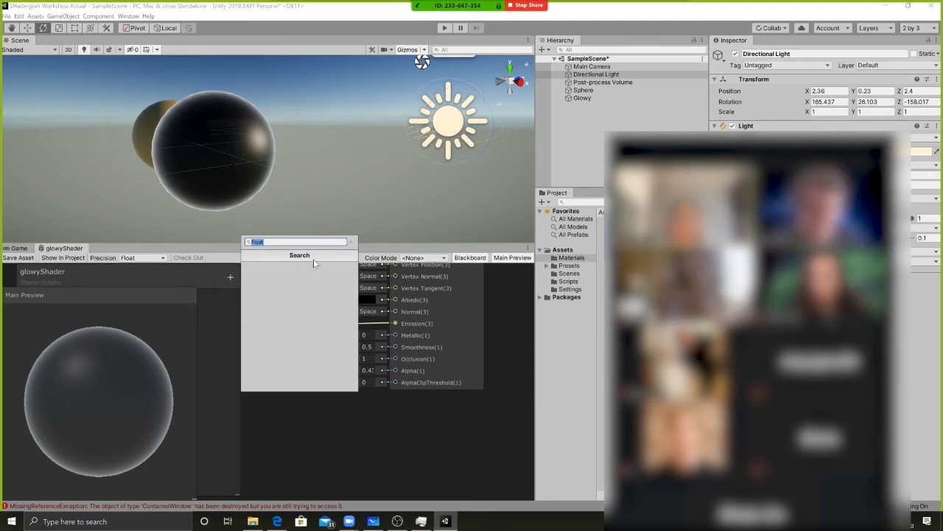
pyautogui.press('BackSpace')
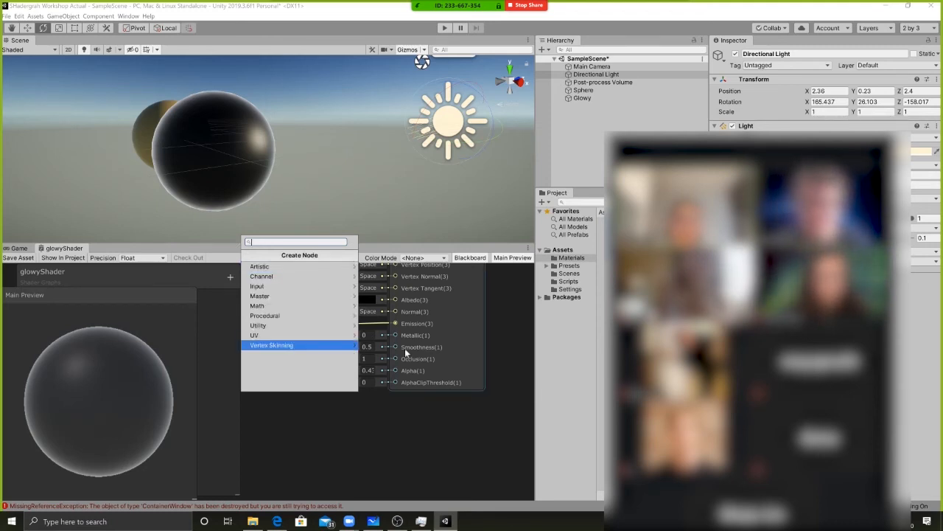
pyautogui.write('v')
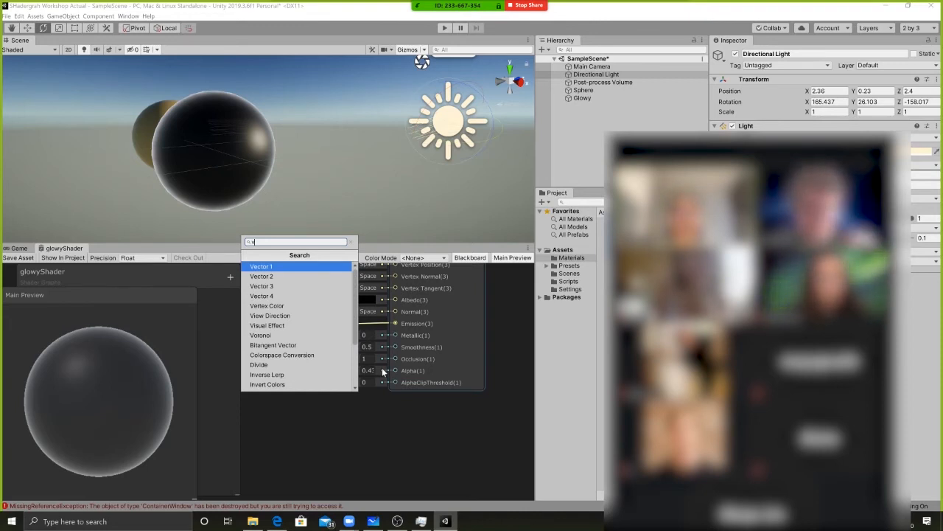
pyautogui.press('Return')
# Try wiring the Vector 1 node's output to the PBR Master's AlphaClipThreshold, and delete the Vector 1 node
pyautogui.moveTo(319, 423); pyautogui.dragTo(305, 391)
pyautogui.moveTo(305, 386); pyautogui.dragTo(336, 381, button='middle')
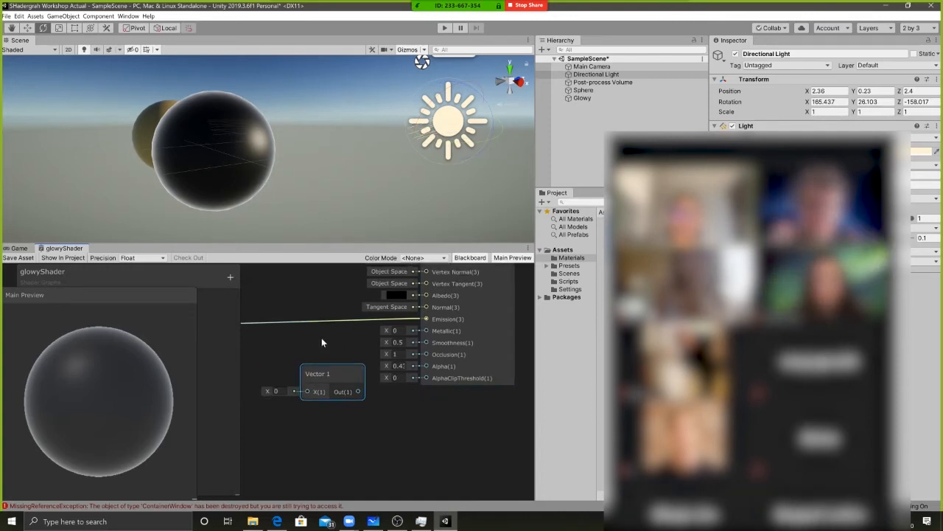
pyautogui.moveTo(329, 375); pyautogui.dragTo(425, 371)
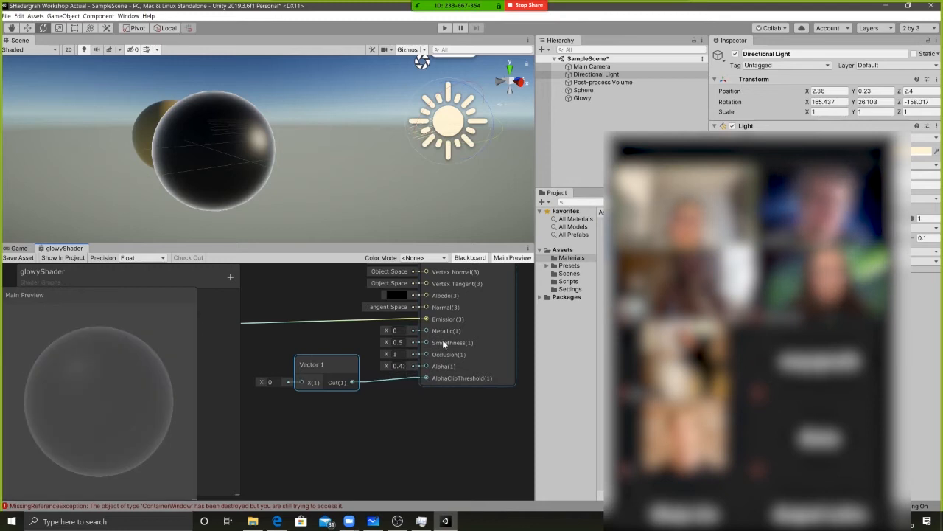
pyautogui.press('Delete')
# Raise the PBR Master's Alpha to about 1.03
pyautogui.moveTo(414, 379); pyautogui.dragTo(386, 377, button='middle')
pyautogui.click(367, 376)
pyautogui.click(404, 407)
pyautogui.moveTo(404, 409); pyautogui.dragTo(382, 412, button='middle')
pyautogui.moveTo(336, 368); pyautogui.dragTo(348, 375)
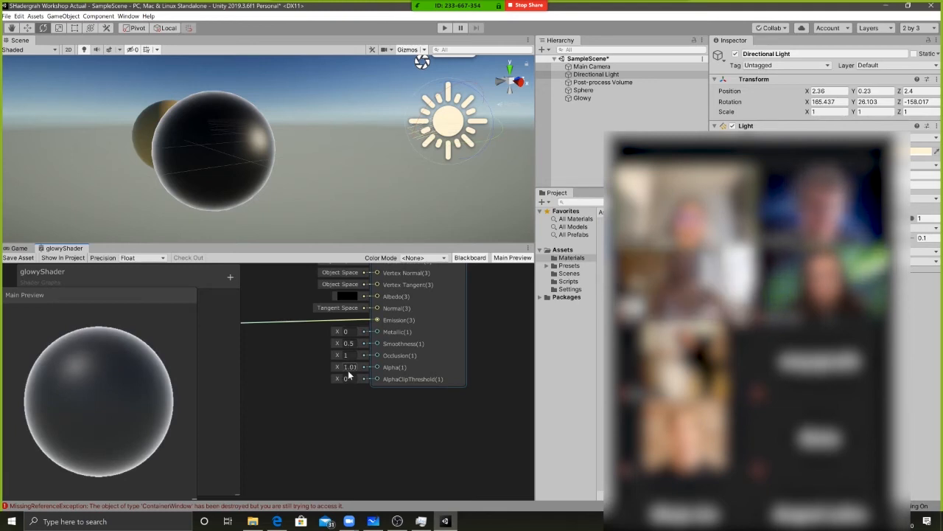
# Set the PBR Master's Alpha to 0.5 and save the shader asset to check the Glowy sphere in the scene
pyautogui.click(349, 369)
pyautogui.write('05')
pyautogui.press('BackSpace')
pyautogui.press('BackSpace')
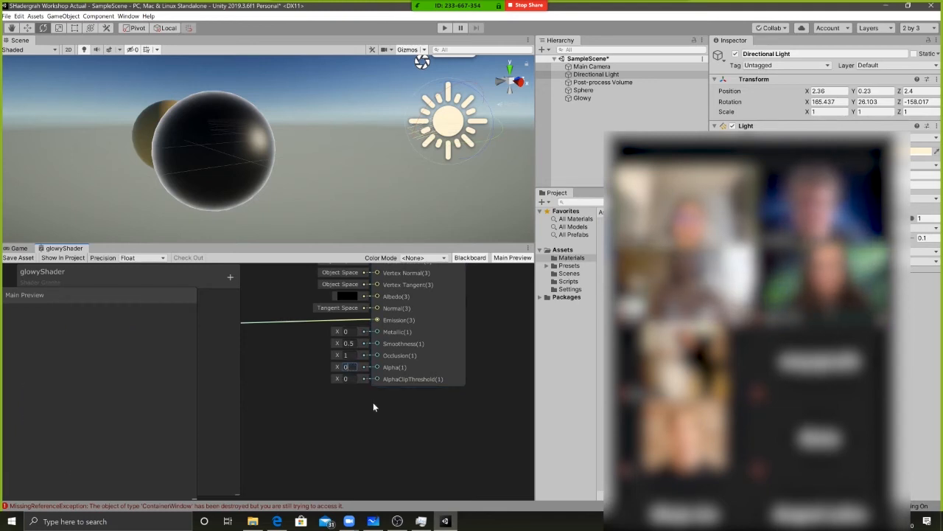
pyautogui.write('0.5')
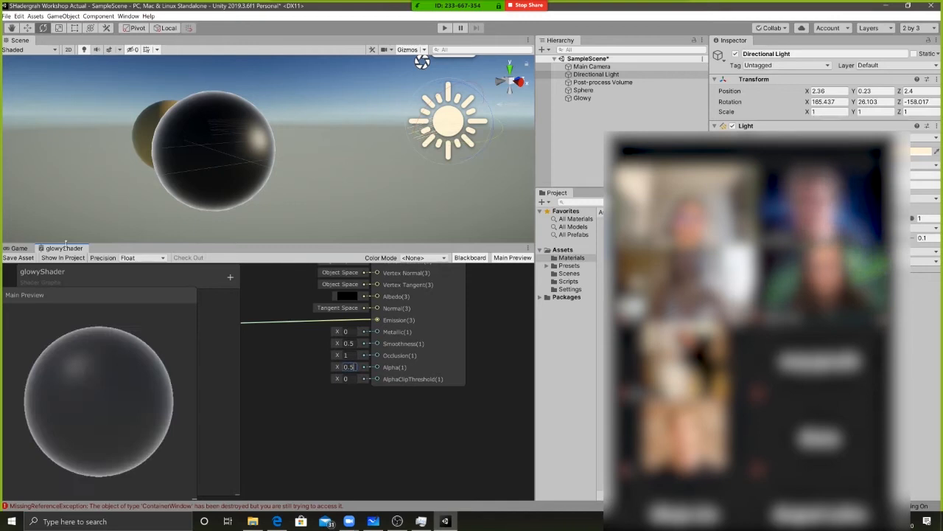
pyautogui.click(13, 258)
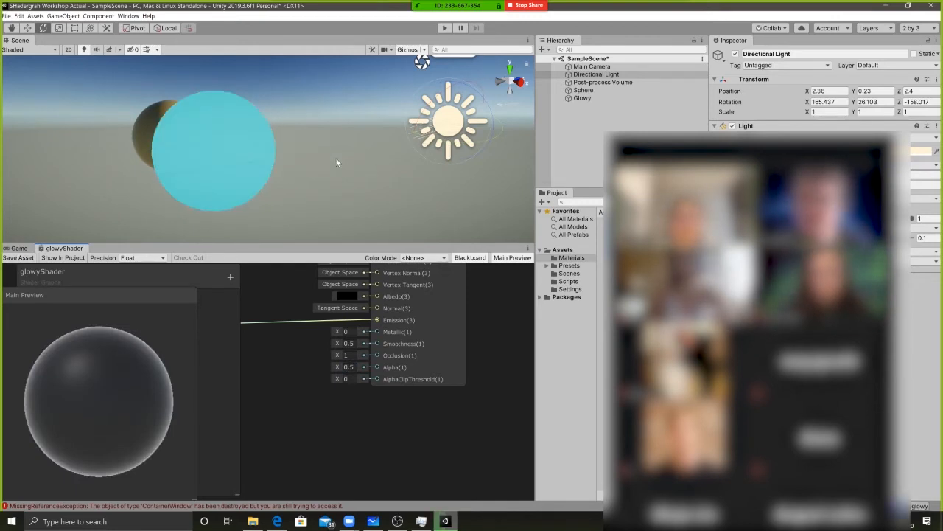
pyautogui.keyDown('alt'); pyautogui.moveTo(263, 154); pyautogui.dragTo(332, 148); pyautogui.keyUp('alt')
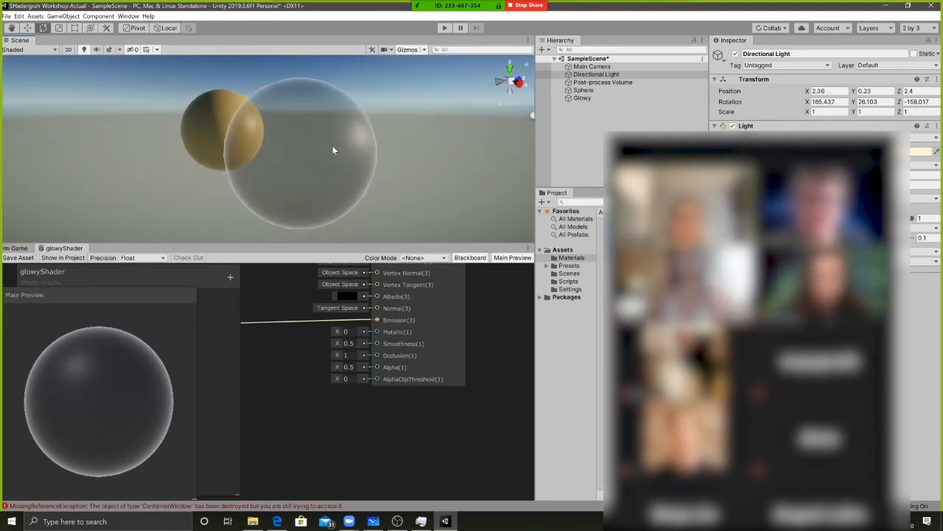
# Connect the Fresnel Effect node's Out to the PBR Master's Alpha as well and save the shader asset
pyautogui.moveTo(325, 384); pyautogui.dragTo(403, 390, button='middle')
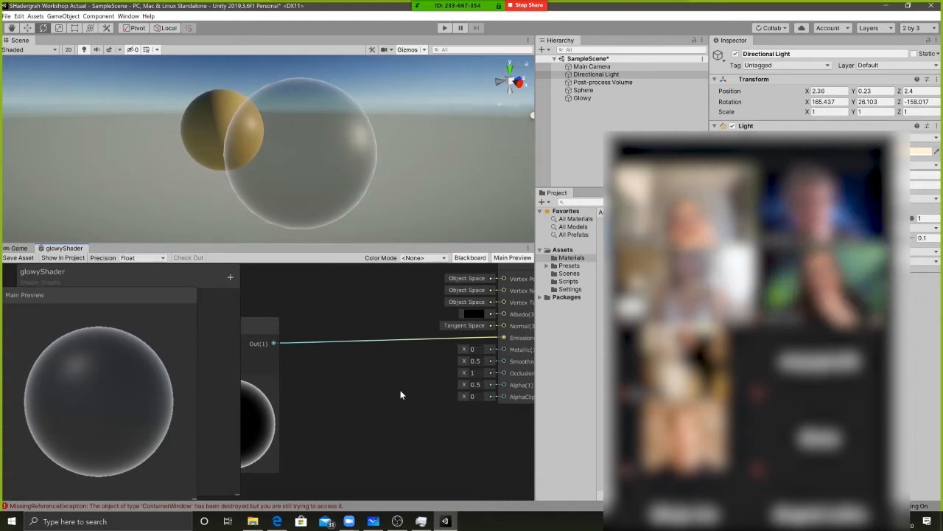
pyautogui.moveTo(400, 389); pyautogui.dragTo(420, 388, button='middle')
pyautogui.moveTo(268, 342); pyautogui.dragTo(465, 384)
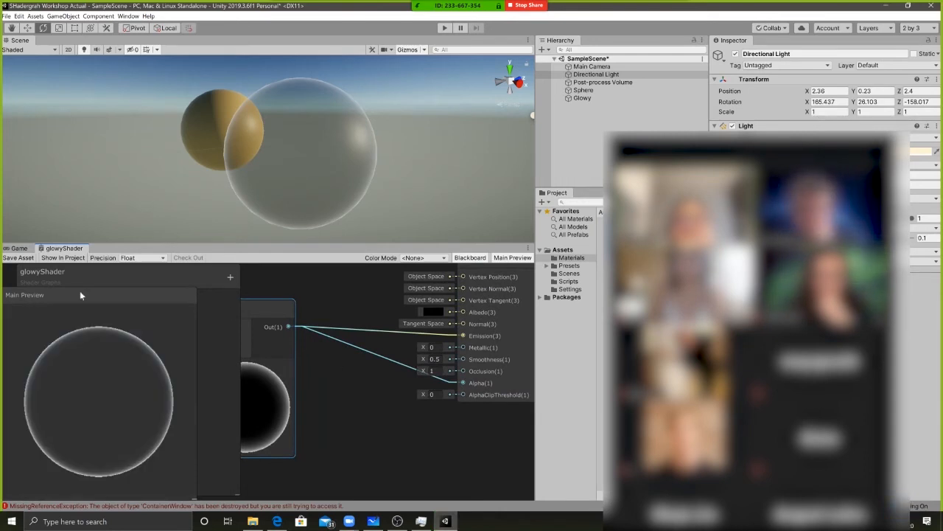
pyautogui.click(18, 257)
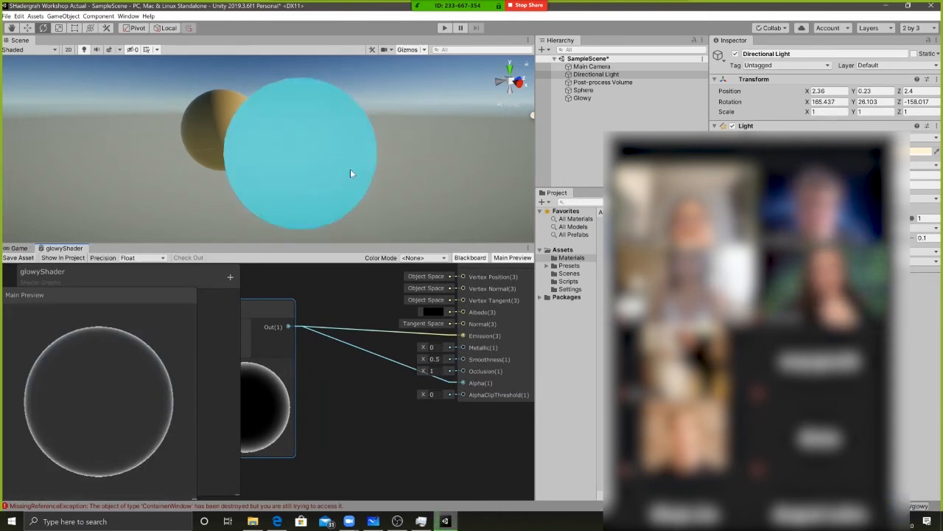
# Examine the Glowy sphere in the scene and the Fresnel Effect connections to the PBR Master's Emission and Alpha
pyautogui.keyDown('alt'); pyautogui.moveTo(207, 149); pyautogui.dragTo(220, 94); pyautogui.keyUp('alt')
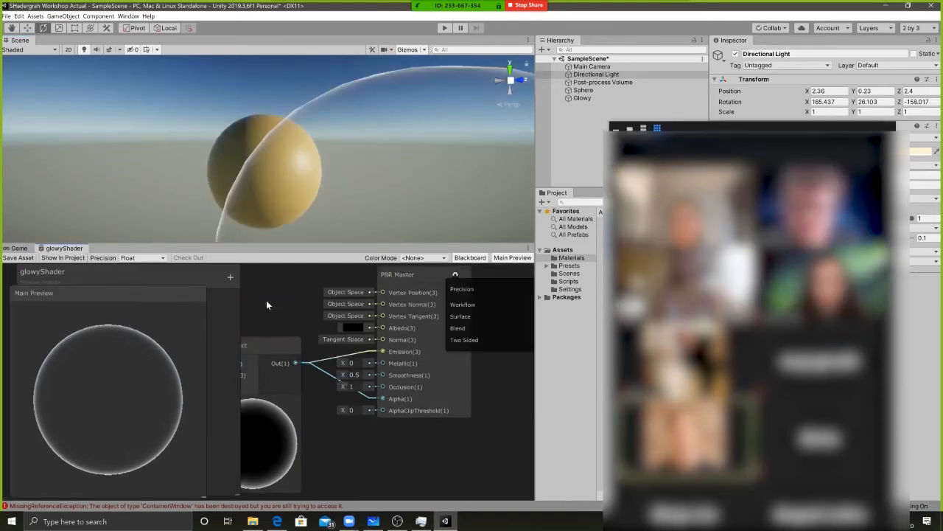
pyautogui.hotkey('shift', 'space')
pyautogui.moveTo(547, 258); pyautogui.dragTo(585, 302, button='middle')
pyautogui.click(494, 111)
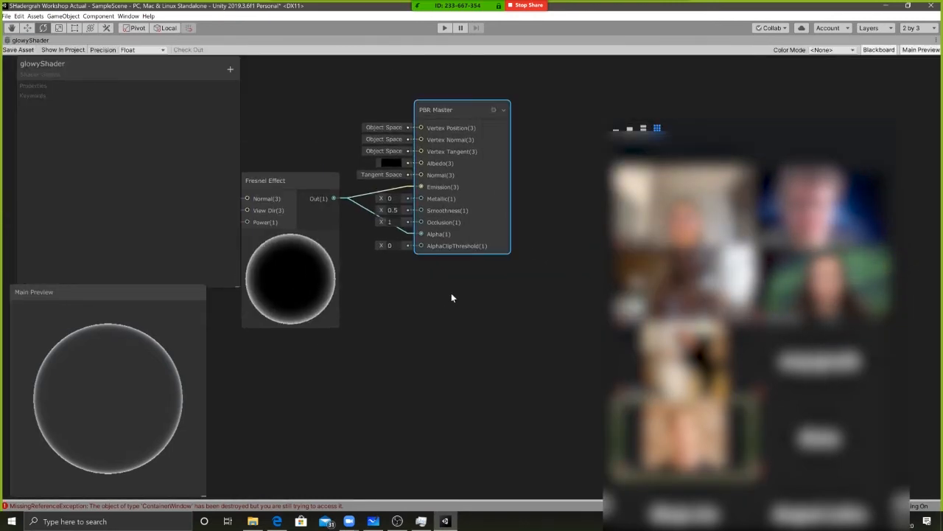
pyautogui.moveTo(396, 295); pyautogui.dragTo(445, 312, button='middle')
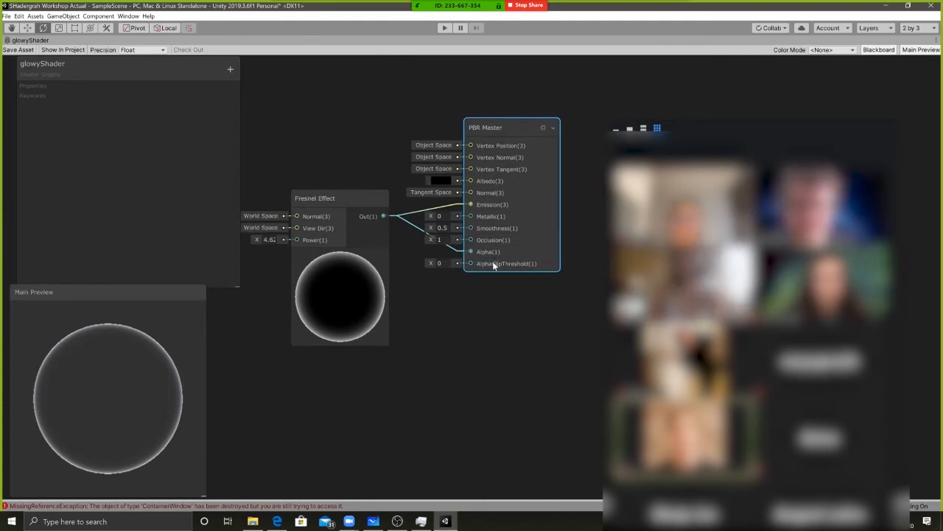
pyautogui.moveTo(446, 300); pyautogui.dragTo(469, 309, button='middle')
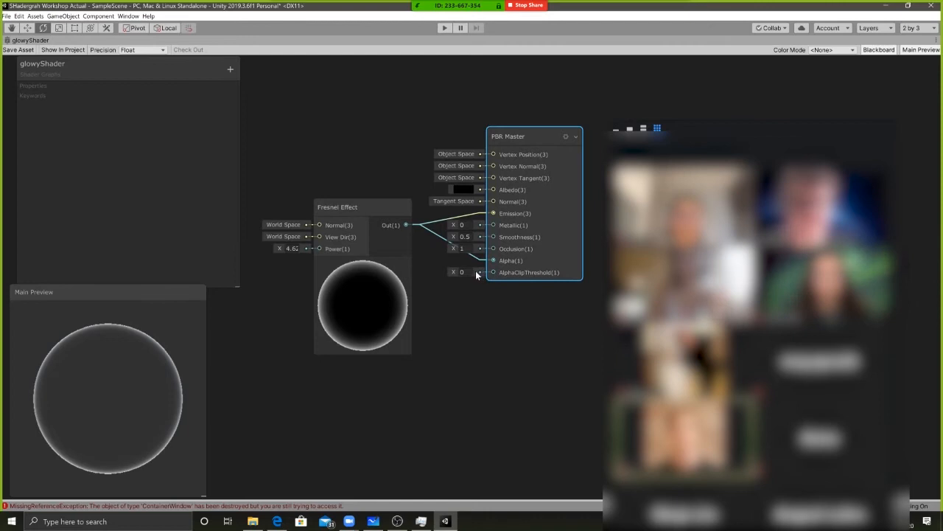
pyautogui.moveTo(451, 272); pyautogui.dragTo(439, 274)
pyautogui.doubleClick(468, 272)
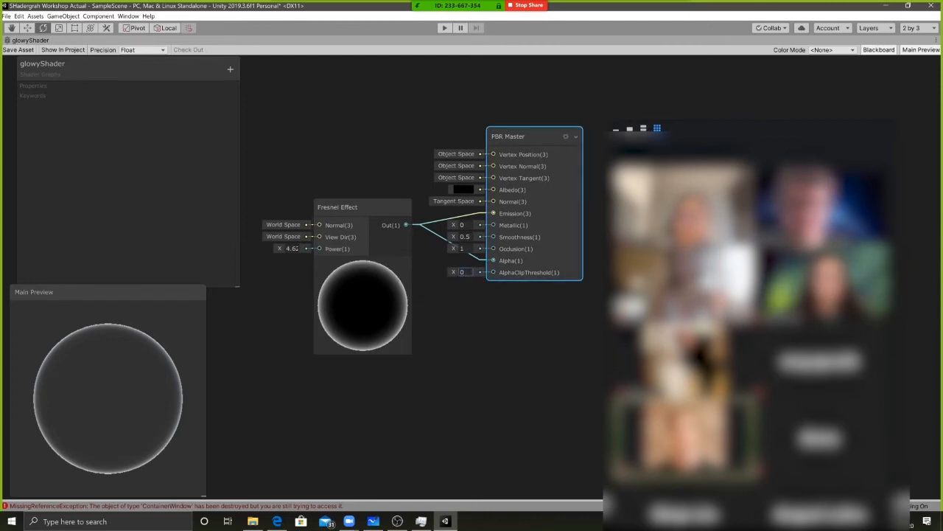
pyautogui.click(486, 292)
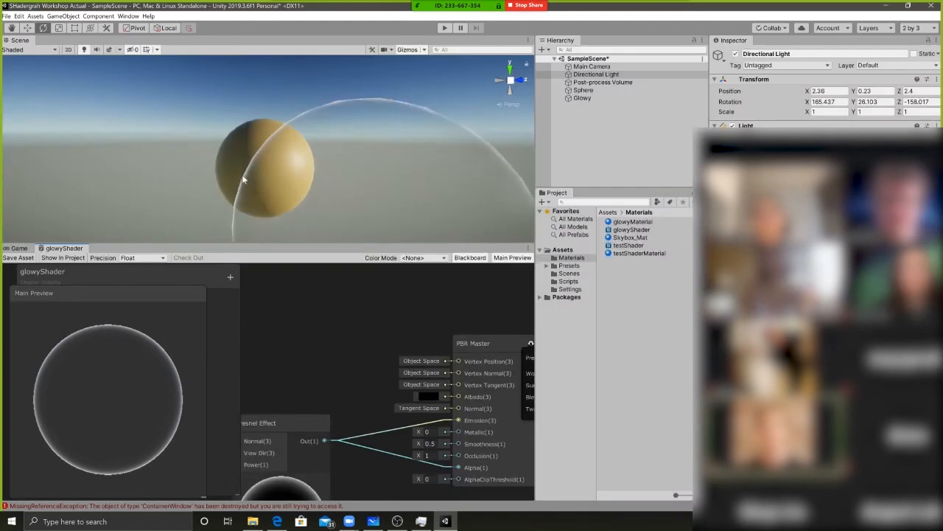
# View the Glowy sphere's transparent outline against the yellow sphere from several angles and distances in the scene
pyautogui.scroll(-5, 243, 179)
pyautogui.keyDown('alt'); pyautogui.moveTo(231, 172); pyautogui.dragTo(357, 182); pyautogui.keyUp('alt')
pyautogui.moveTo(383, 192); pyautogui.dragTo(323, 165, button='middle')
pyautogui.keyDown('alt'); pyautogui.moveTo(323, 165); pyautogui.dragTo(278, 154); pyautogui.keyUp('alt')
pyautogui.scroll(5, 279, 155)
pyautogui.scroll(-3, 312, 358)
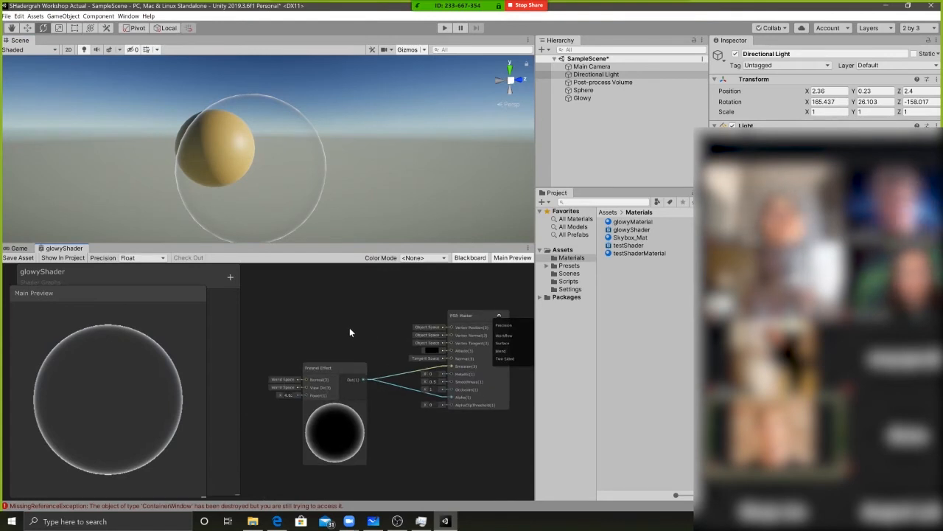
# Lower the Fresnel Effect node's Power to about 1.71 to thicken the outline glow
pyautogui.hotkey('shift', 'space')
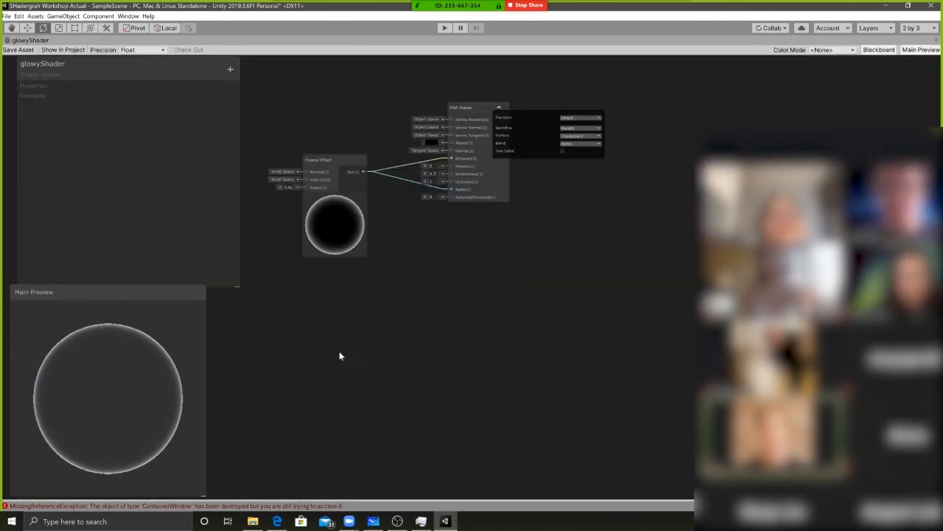
pyautogui.scroll(3, 413, 313)
pyautogui.press('a')
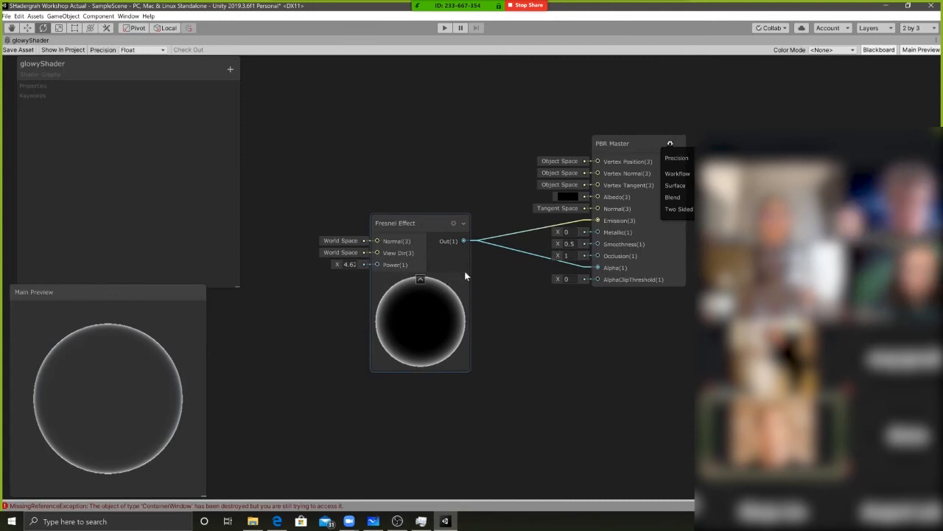
pyautogui.moveTo(441, 301); pyautogui.dragTo(483, 290, button='middle')
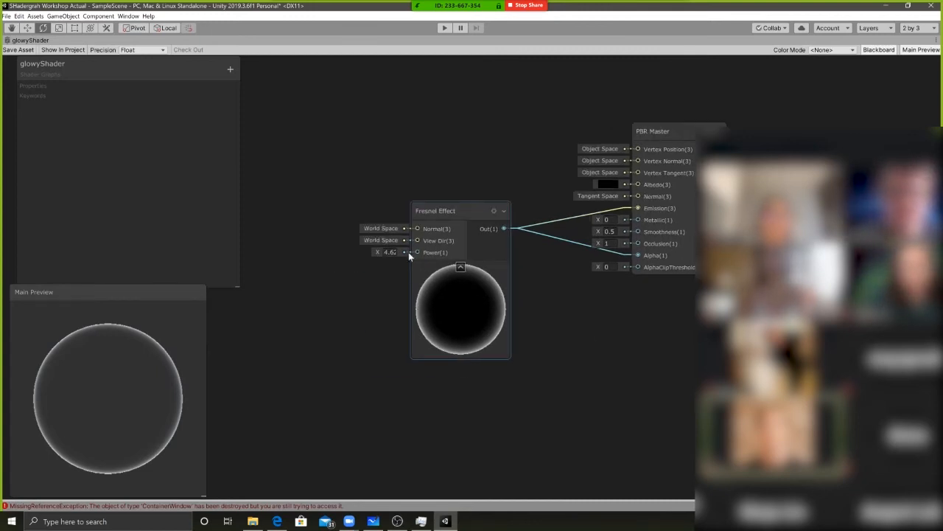
pyautogui.moveTo(477, 189); pyautogui.dragTo(437, 223, button='middle')
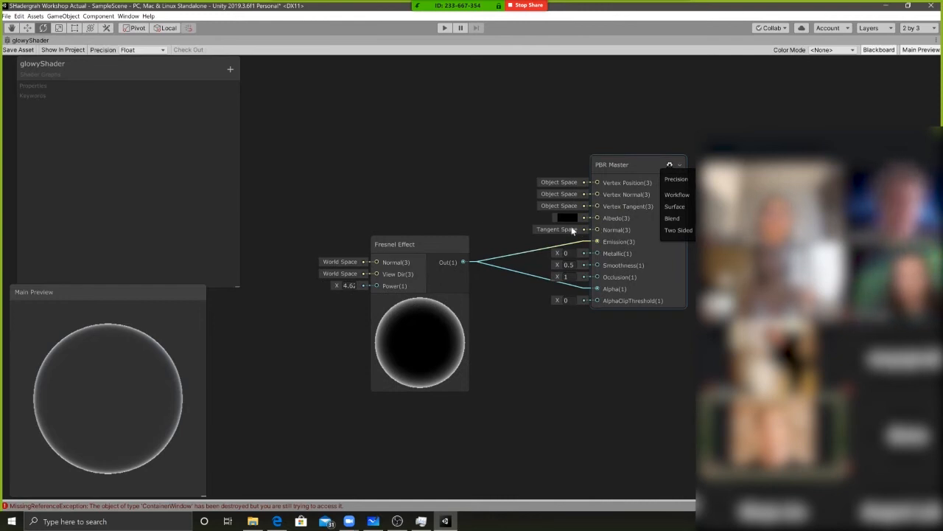
pyautogui.moveTo(336, 285)
pyautogui.mouseDown()
pyautogui.moveTo(317, 283)
pyautogui.moveTo(321, 289)
pyautogui.mouseUp()
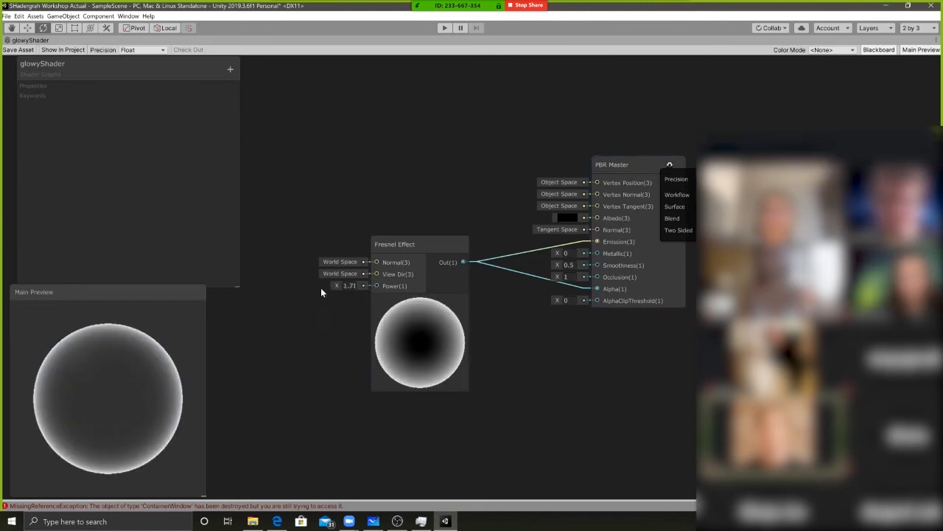
# Add a Vector 1 node beside the Fresnel Effect node and connect its Out to the Fresnel Effect's Power
pyautogui.moveTo(335, 337); pyautogui.dragTo(423, 312, button='middle')
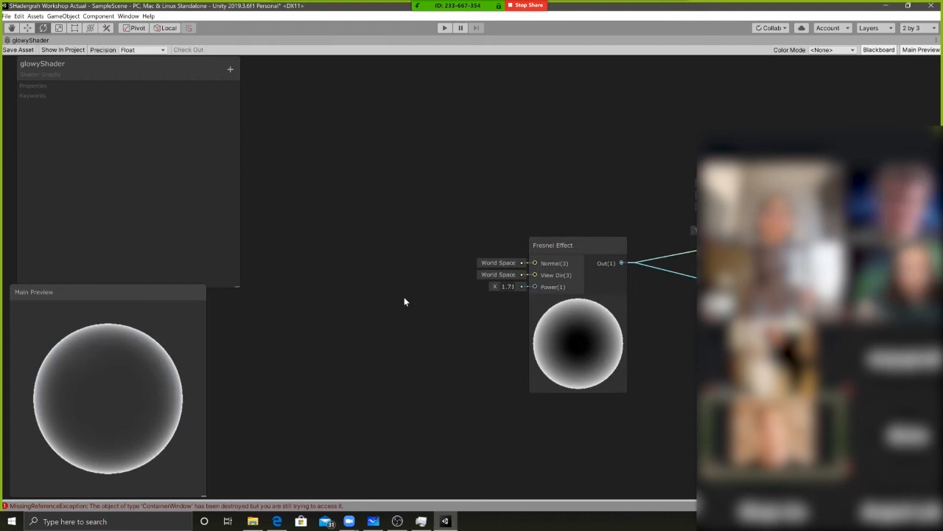
pyautogui.press('space')
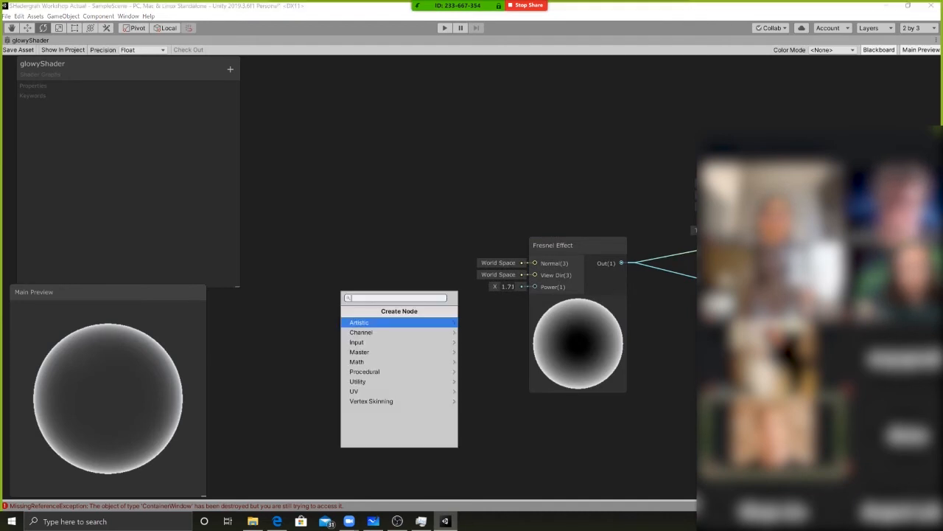
pyautogui.write('vec')
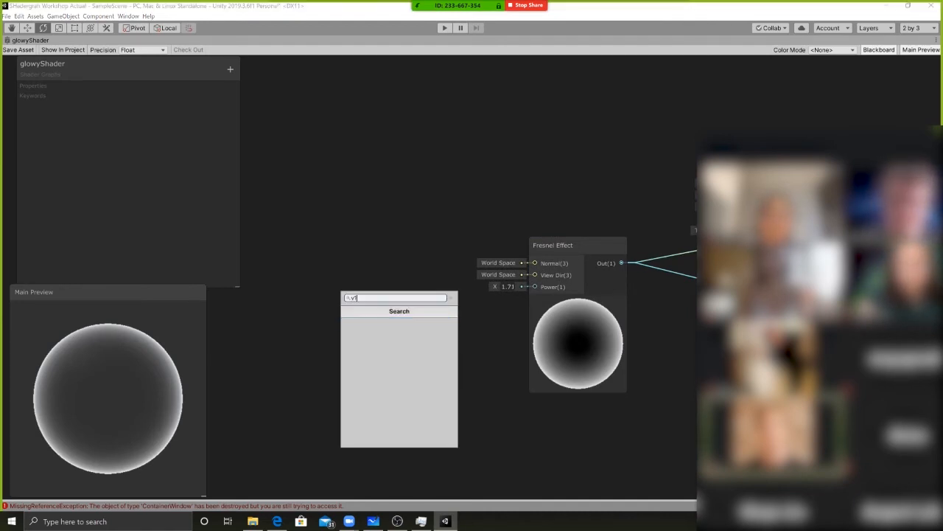
pyautogui.press('Return')
pyautogui.moveTo(410, 318); pyautogui.dragTo(379, 294)
pyautogui.moveTo(436, 312); pyautogui.dragTo(536, 286)
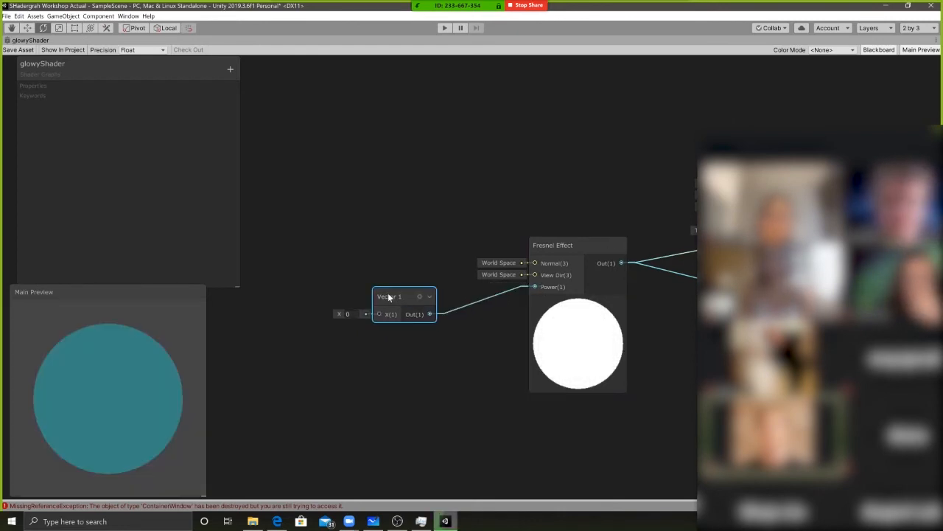
# Convert the Vector 1 node to a property and name it Glow Power
pyautogui.rightClick(393, 297)
pyautogui.click(427, 388)
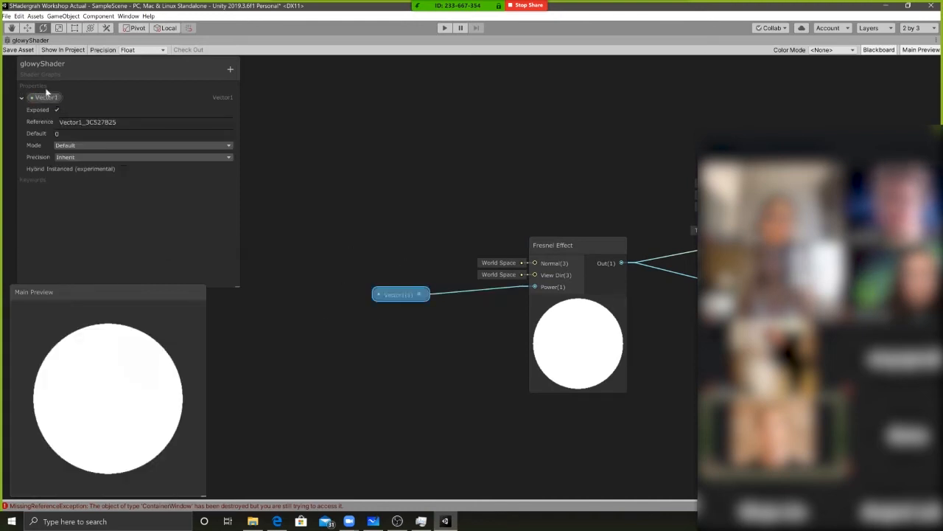
pyautogui.doubleClick(42, 99)
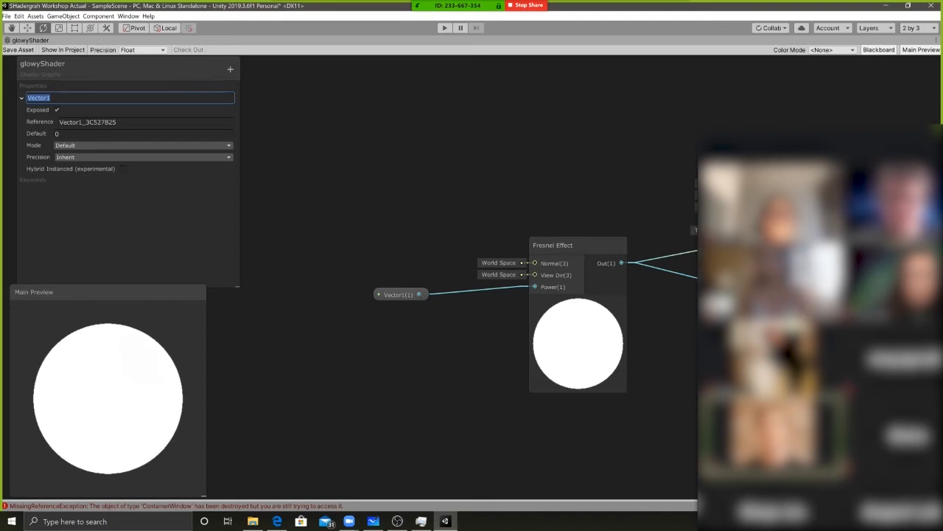
pyautogui.write('GLow Powe')
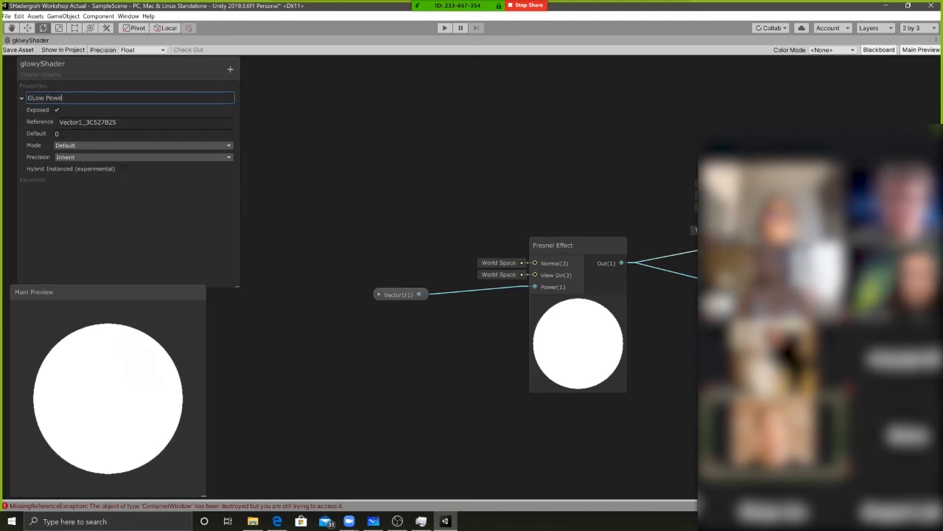
pyautogui.write('r')
pyautogui.press('Return')
pyautogui.doubleClick(49, 102)
pyautogui.click(36, 98)
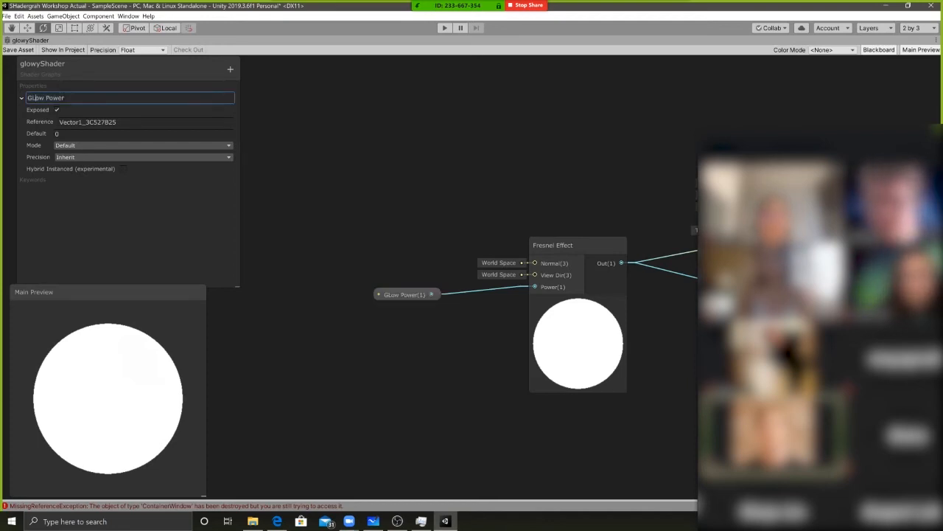
pyautogui.press('BackSpace')
pyautogui.write('l')
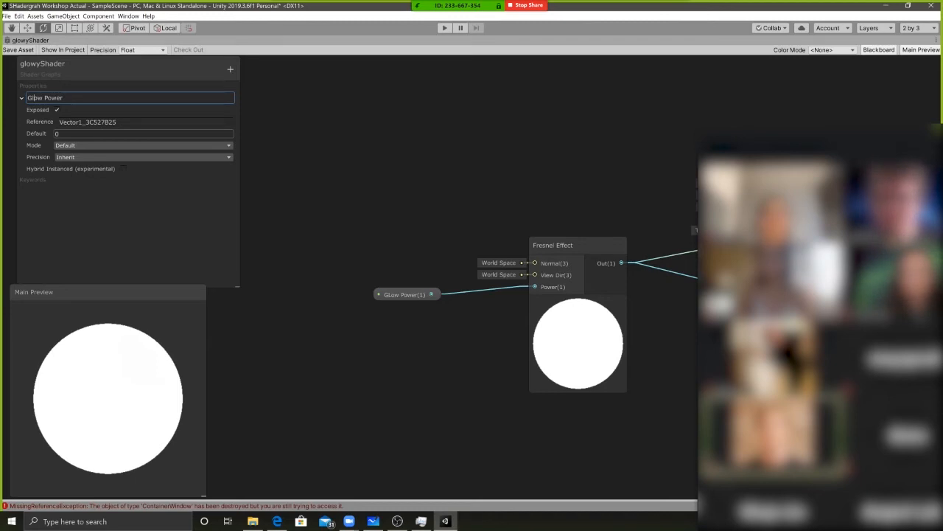
pyautogui.press('Return')
# Set the Glow Power property's default value to 2 and reposition the PBR Master node slightly closer to the Fresnel Effect node
pyautogui.click(88, 122)
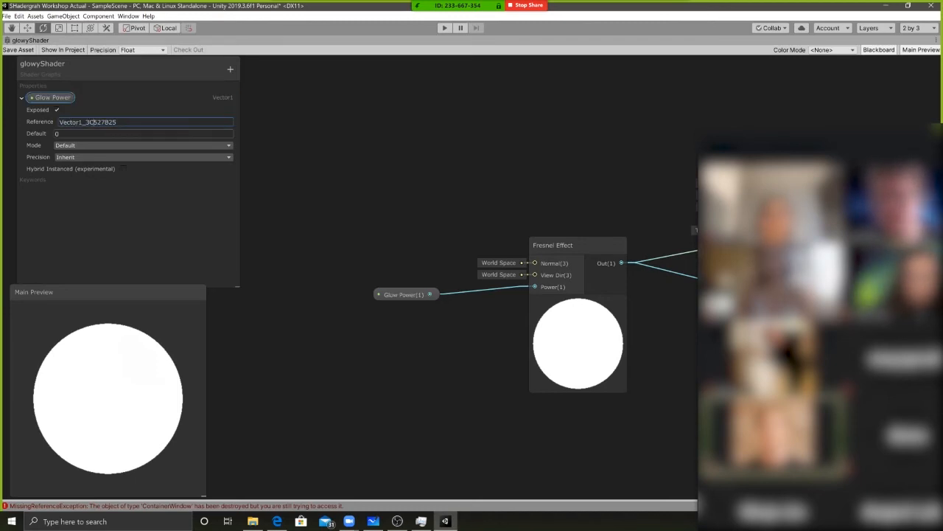
pyautogui.write('2')
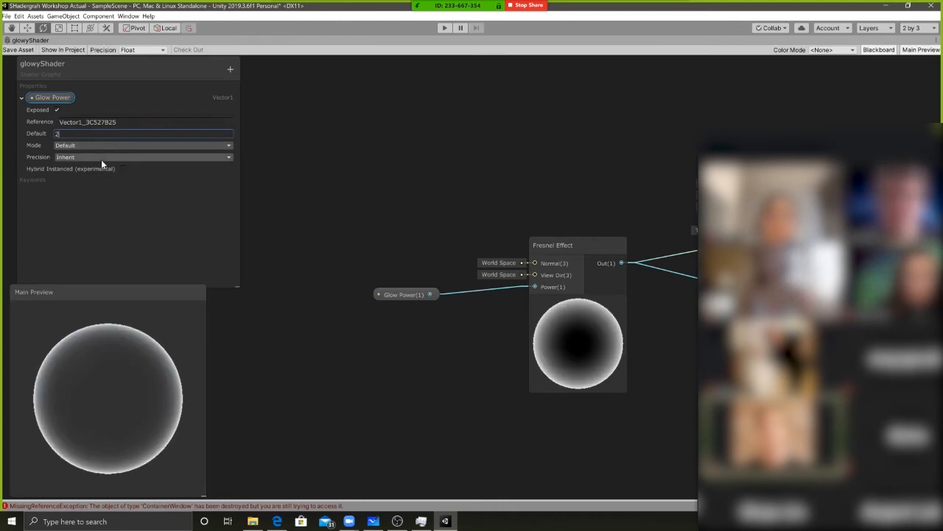
pyautogui.moveTo(322, 291); pyautogui.dragTo(319, 294, button='middle')
pyautogui.moveTo(350, 246); pyautogui.dragTo(284, 251, button='middle')
pyautogui.moveTo(559, 368); pyautogui.dragTo(403, 345, button='middle')
pyautogui.moveTo(409, 386); pyautogui.dragTo(449, 415, button='middle')
pyautogui.moveTo(580, 272); pyautogui.dragTo(571, 264)
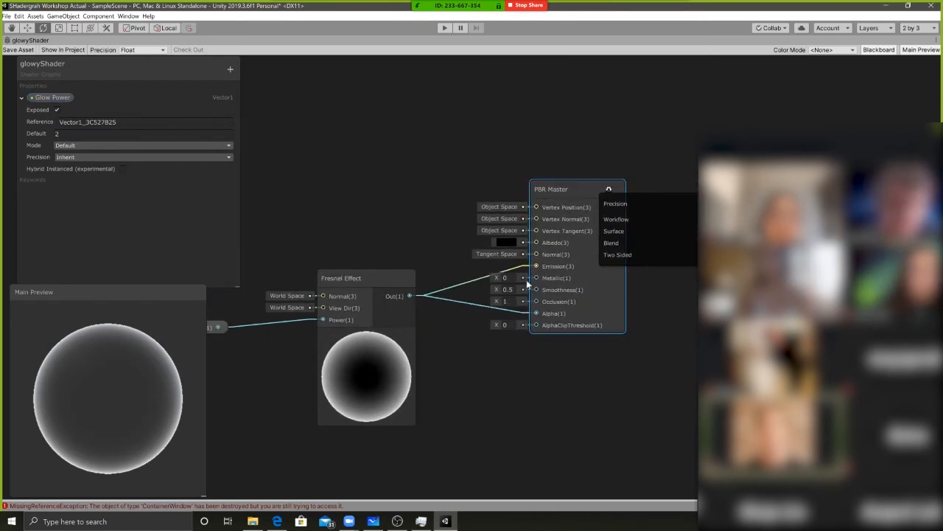
pyautogui.moveTo(562, 243); pyautogui.dragTo(559, 240)
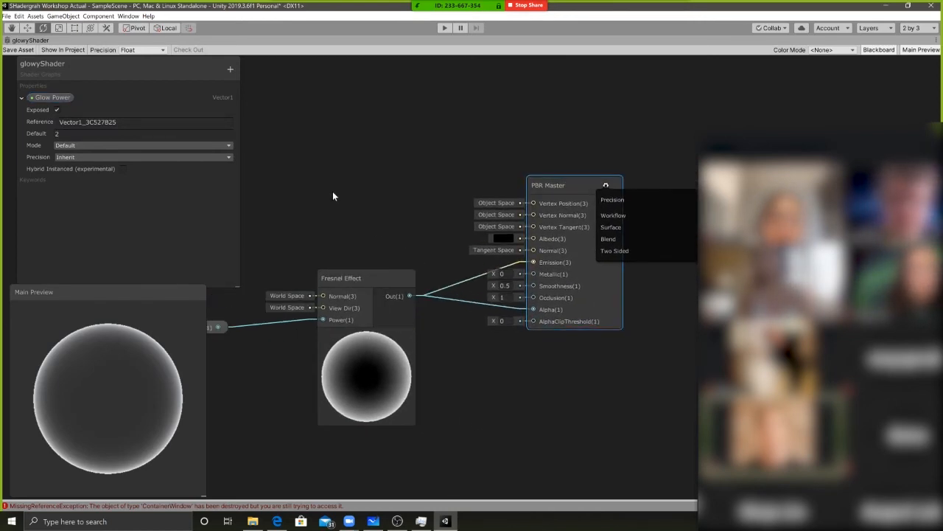
# Add a Color node above the Fresnel Effect node and connect its Out to the PBR Master's Emission
pyautogui.rightClick(374, 210)
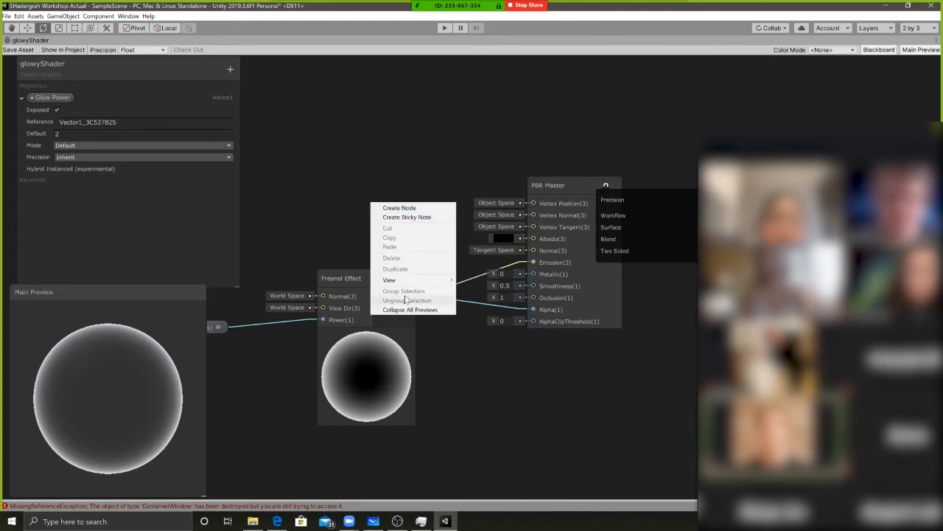
pyautogui.click(398, 208)
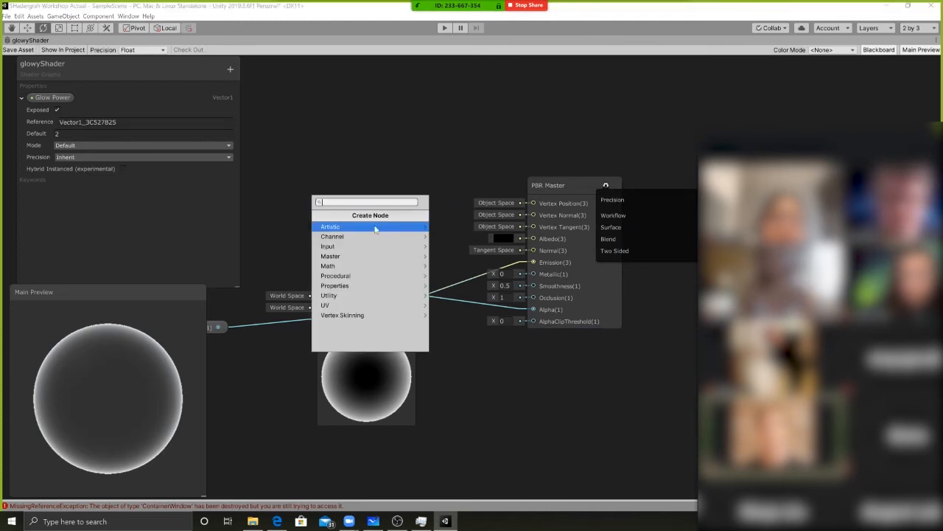
pyautogui.write('colo')
pyautogui.click(374, 226)
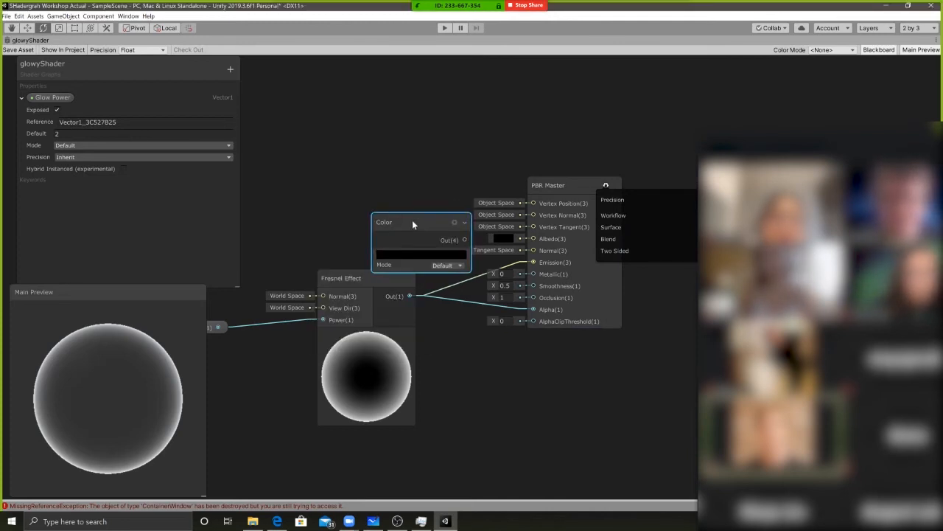
pyautogui.moveTo(412, 220); pyautogui.dragTo(369, 199)
pyautogui.moveTo(421, 216); pyautogui.dragTo(533, 265)
pyautogui.moveTo(365, 281)
pyautogui.mouseDown()
pyautogui.moveTo(364, 298)
pyautogui.moveTo(356, 279)
pyautogui.mouseUp()
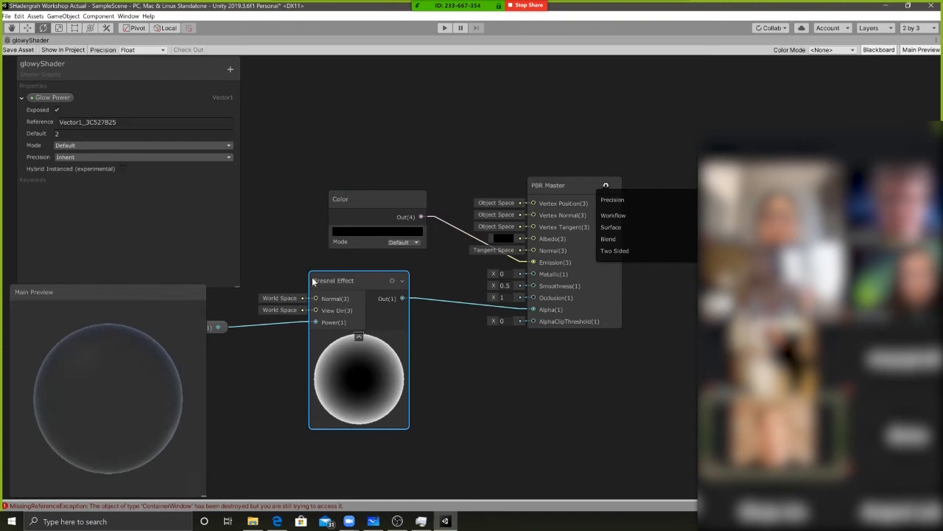
# Convert the Color node to a property and name it Glow Colour
pyautogui.click(358, 211)
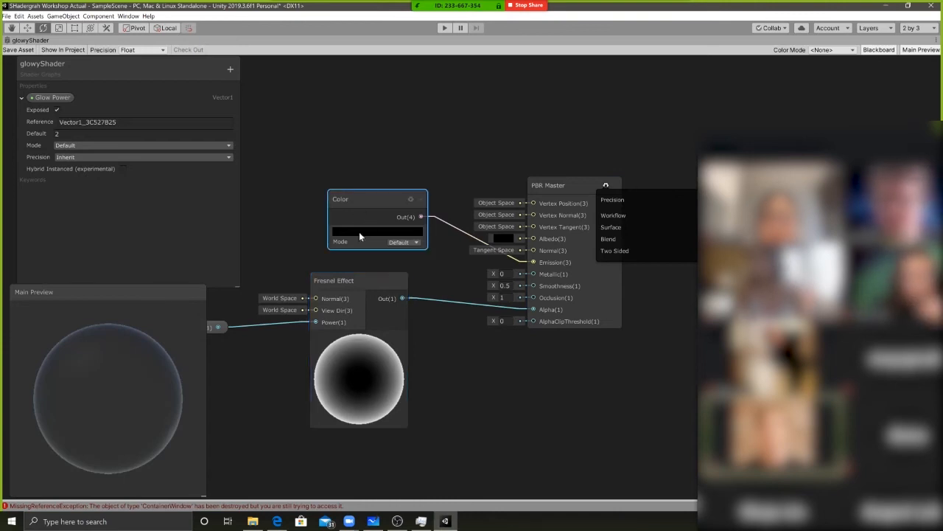
pyautogui.click(360, 233)
pyautogui.click(363, 194)
pyautogui.rightClick(364, 195)
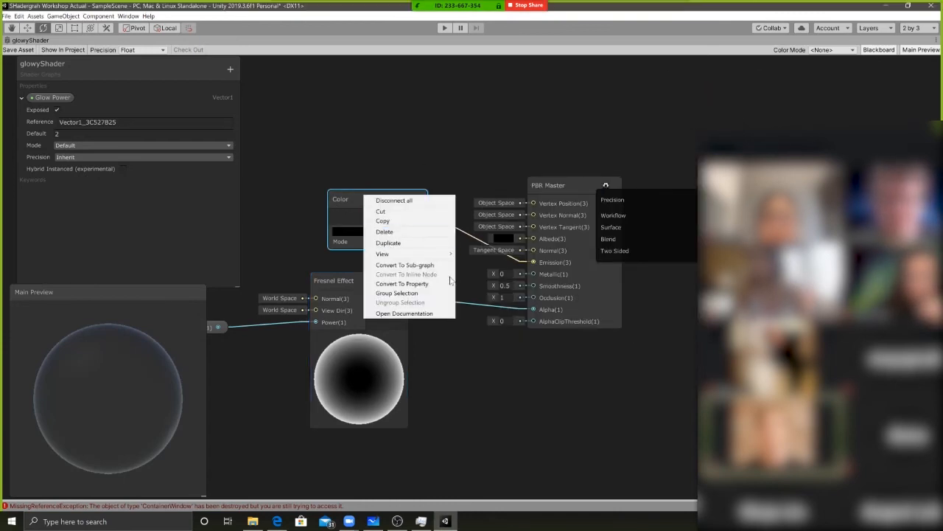
pyautogui.click(439, 284)
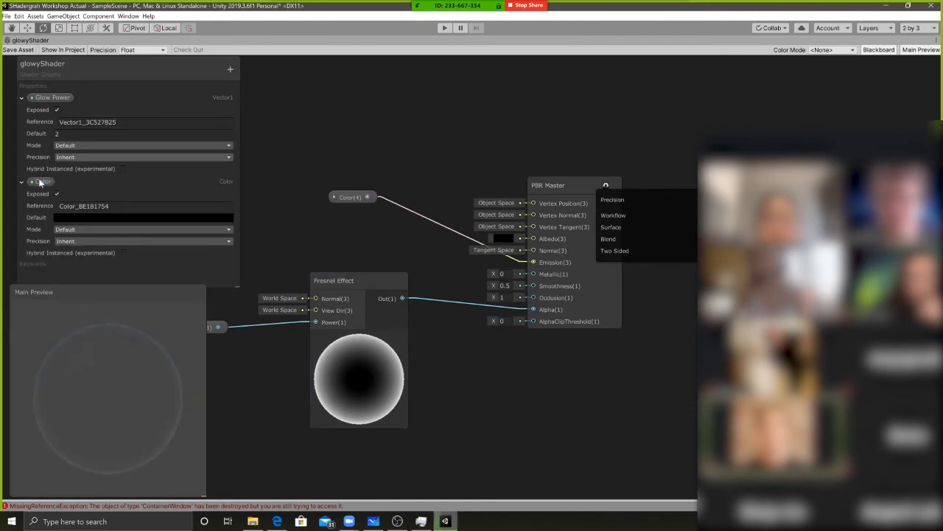
pyautogui.write('Gl')
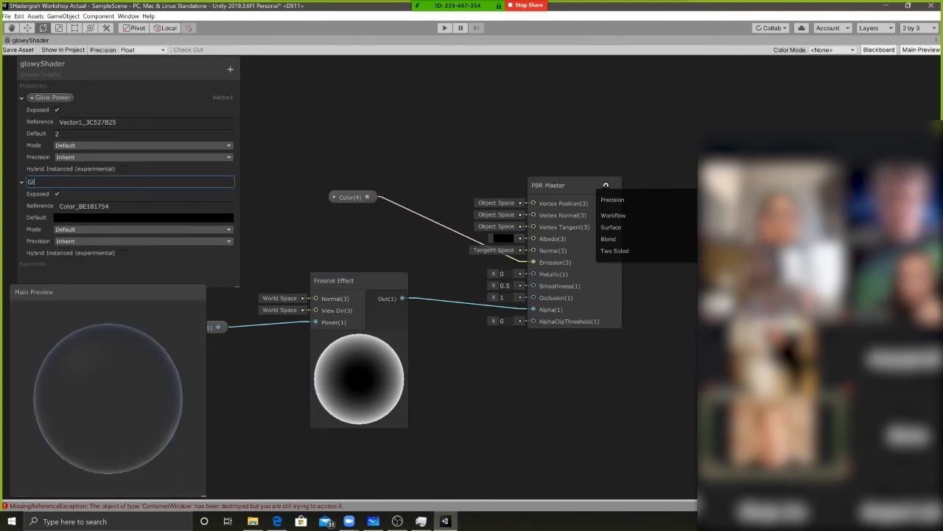
pyautogui.write('ow Colour')
pyautogui.press('Return')
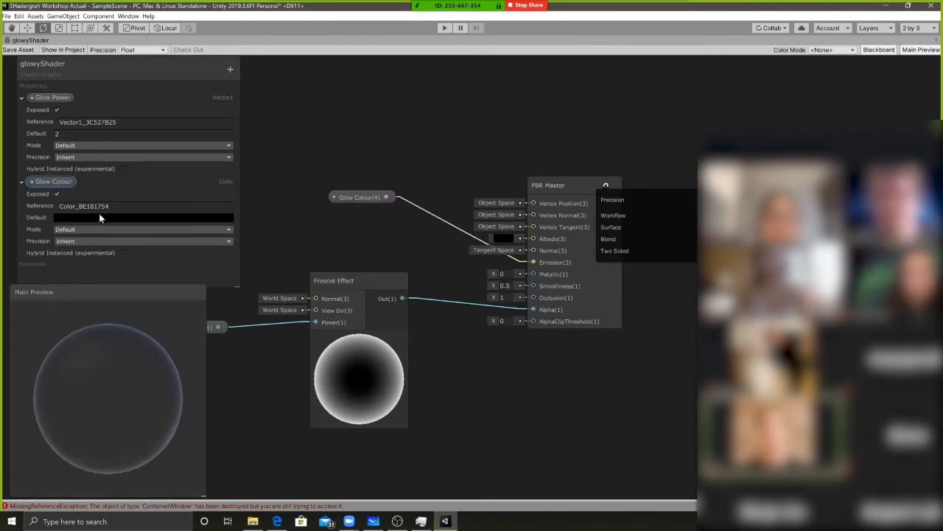
# Set the Glow Colour property's default to a bright blue, hex 009EE5
pyautogui.click(98, 217)
pyautogui.click(498, 199)
pyautogui.moveTo(498, 199); pyautogui.dragTo(495, 191)
pyautogui.moveTo(552, 162)
pyautogui.mouseDown()
pyautogui.moveTo(567, 163)
pyautogui.moveTo(567, 154)
pyautogui.mouseUp()
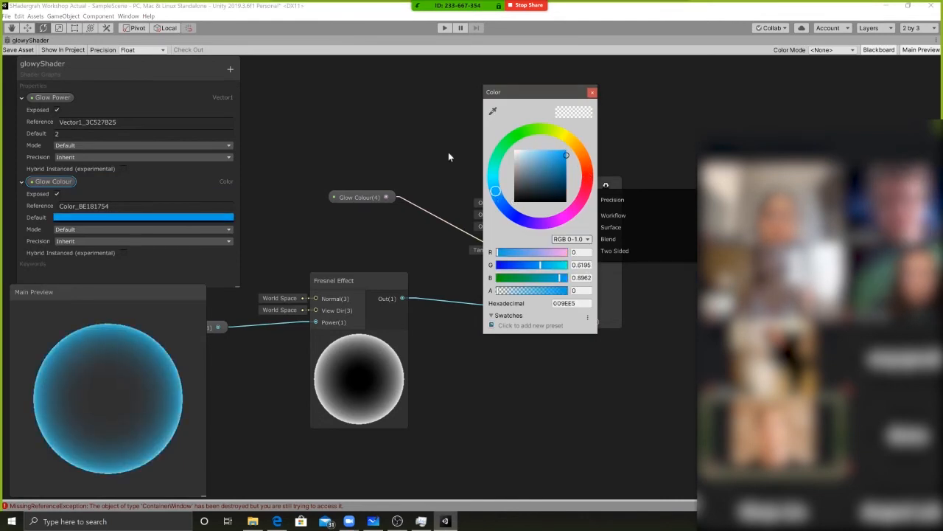
pyautogui.click(437, 149)
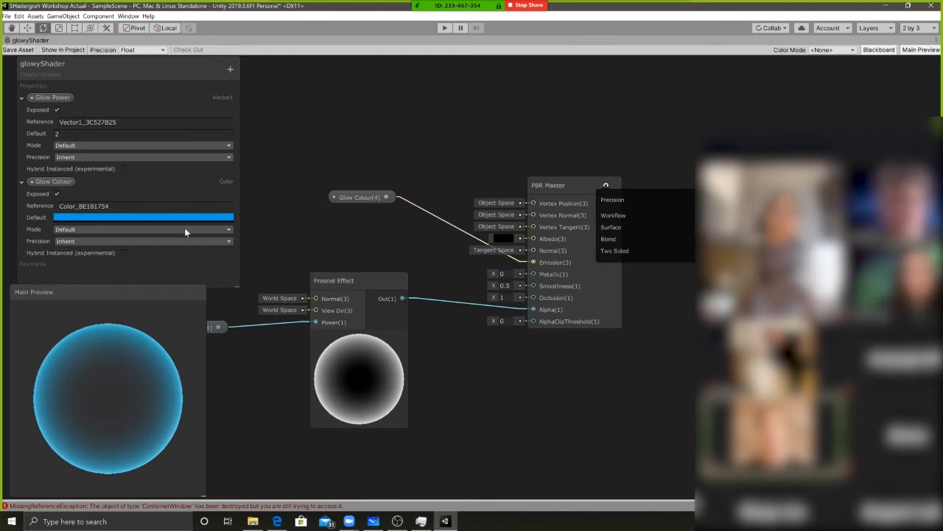
# Compare the colour picker for the Glow Colour property's default in HDR mode and in Default mode
pyautogui.click(109, 230)
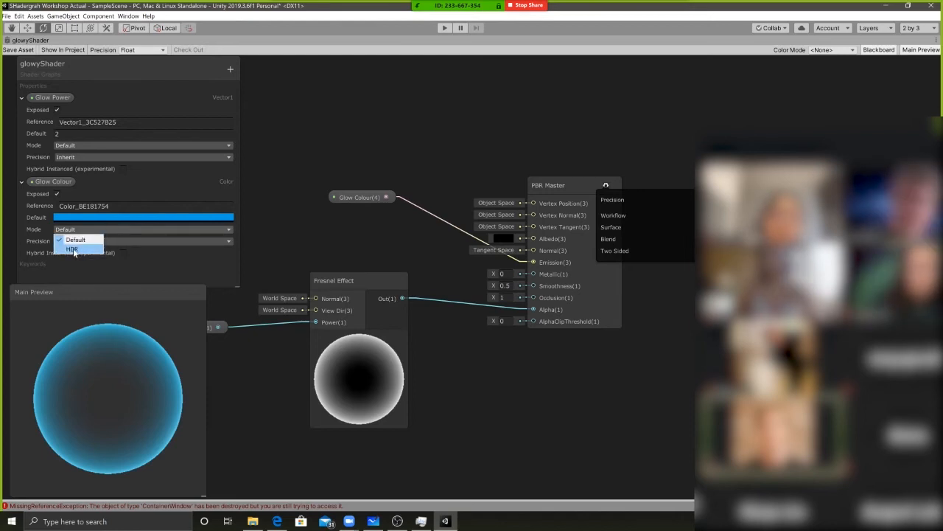
pyautogui.click(72, 250)
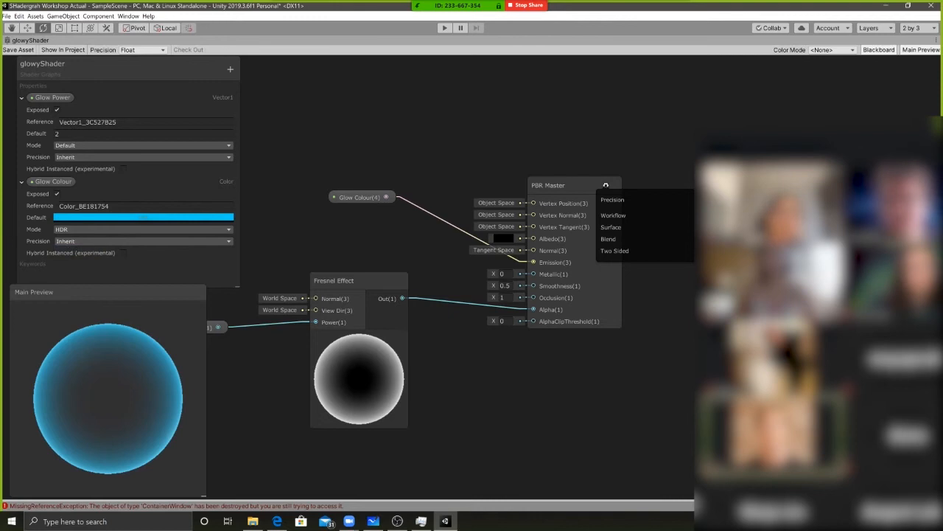
pyautogui.click(99, 217)
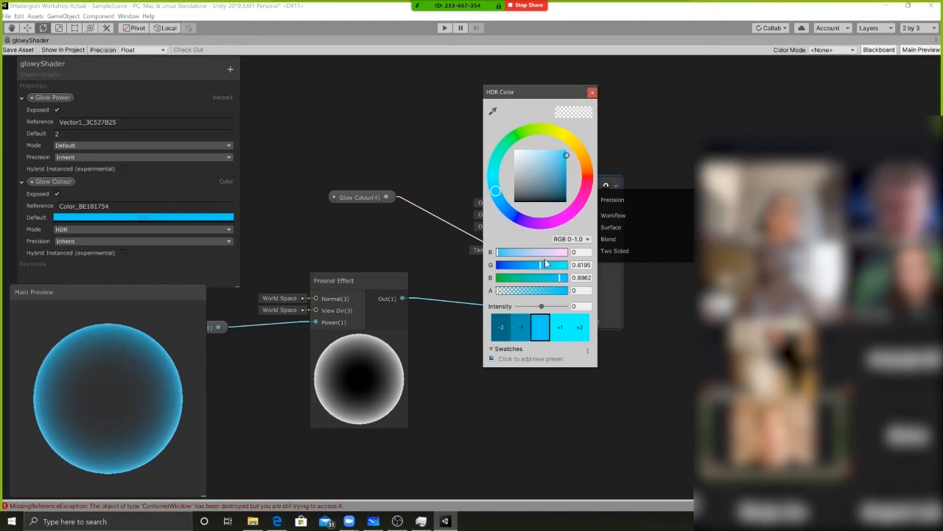
pyautogui.click(156, 230)
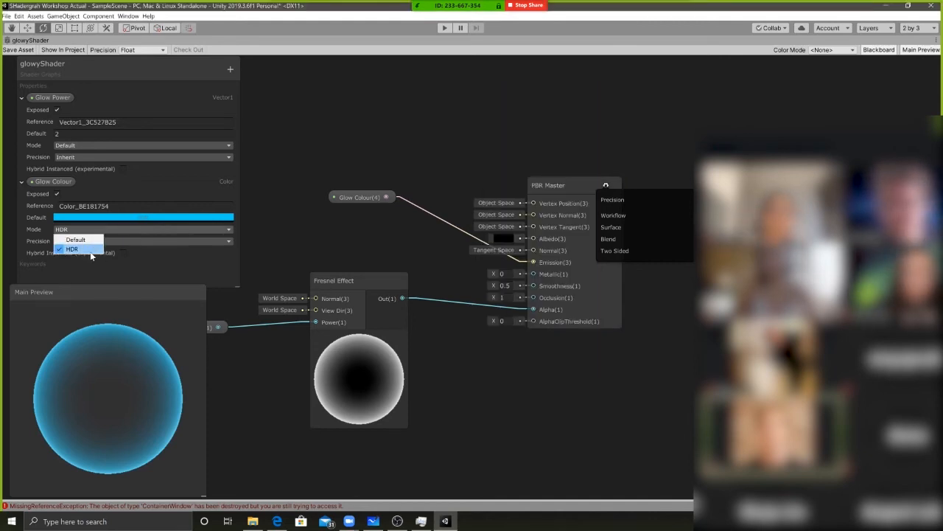
pyautogui.click(76, 240)
pyautogui.click(101, 218)
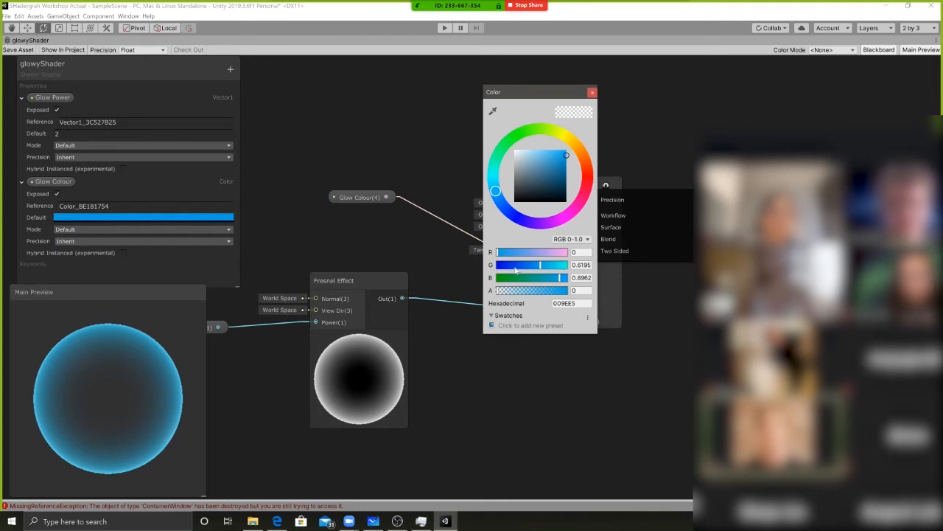
# Set the Glow Colour property's mode to HDR and its default colour's intensity to 2
pyautogui.click(73, 230)
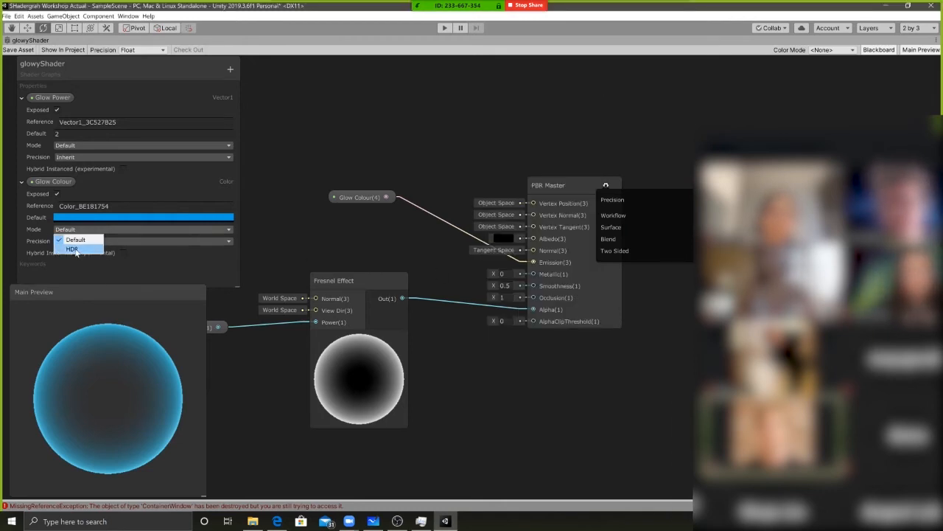
pyautogui.click(76, 250)
pyautogui.click(87, 217)
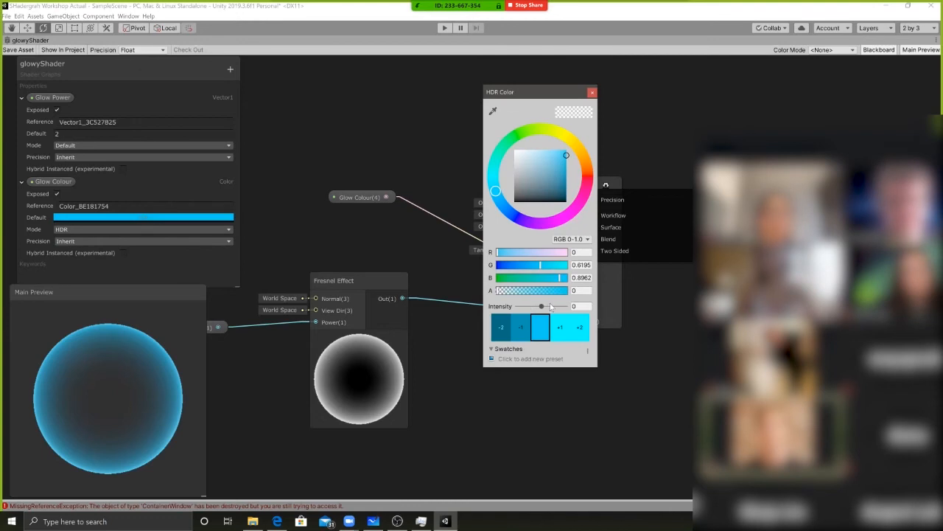
pyautogui.moveTo(541, 306); pyautogui.dragTo(547, 307)
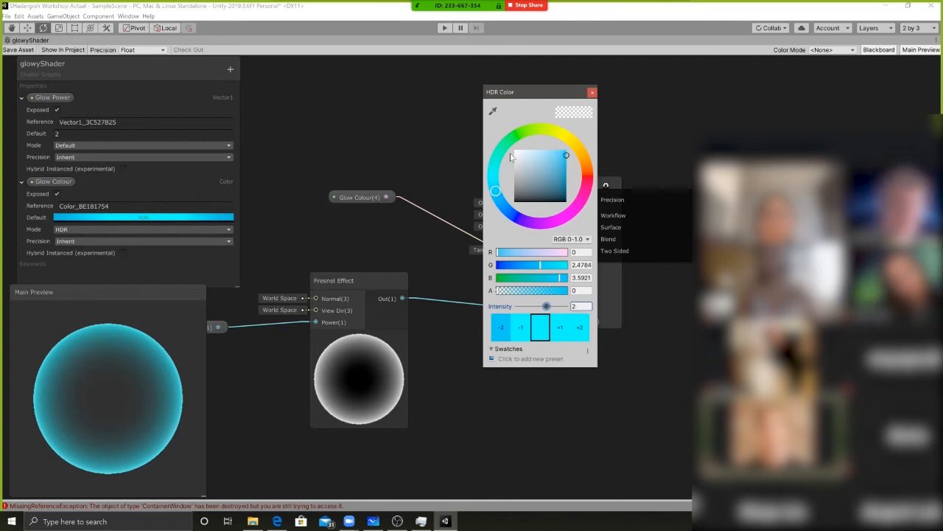
pyautogui.click(413, 154)
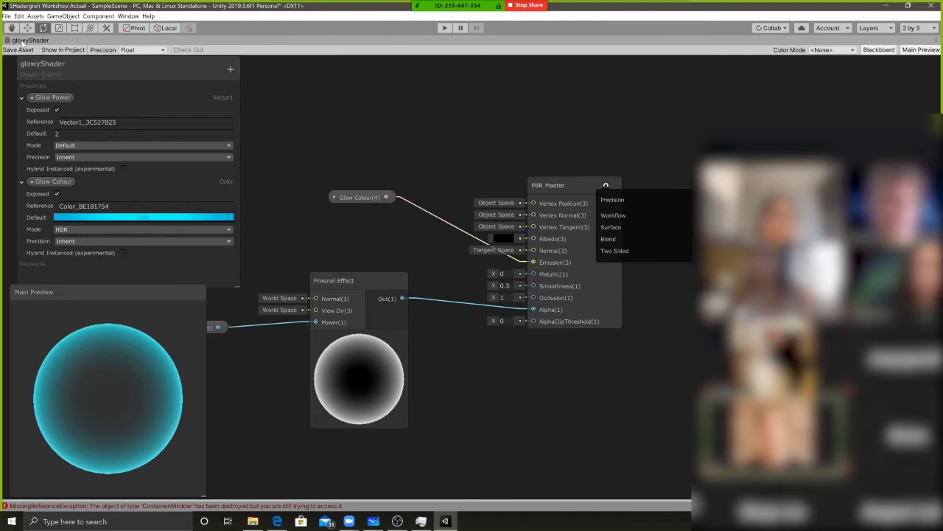
# Restore the maximized shader graph to the docked layout and inspect the glowing sphere in the scene from different angles
pyautogui.doubleClick(46, 40)
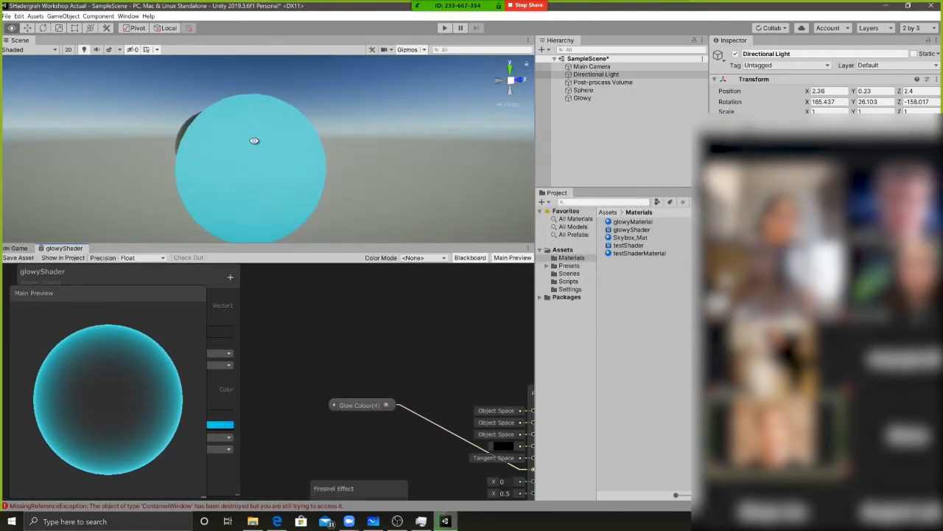
pyautogui.keyDown('alt'); pyautogui.moveTo(251, 140); pyautogui.dragTo(250, 105); pyautogui.keyUp('alt')
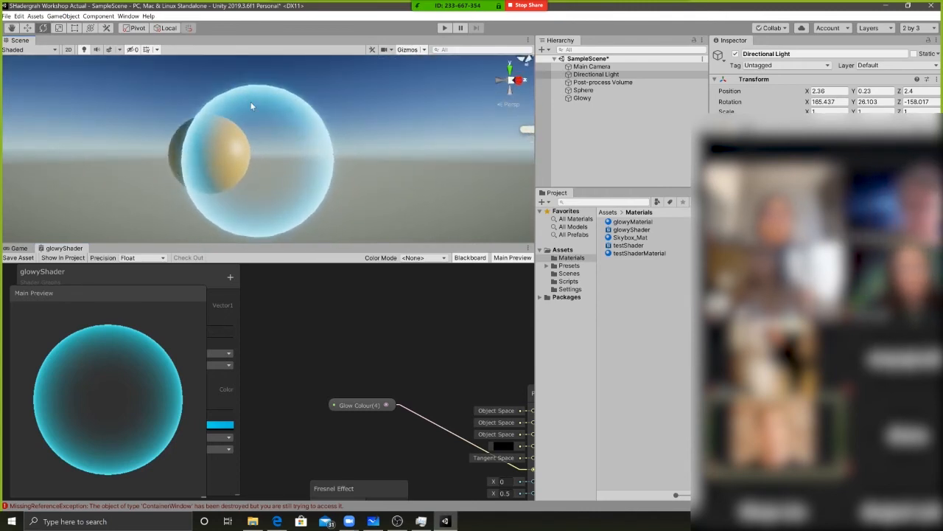
pyautogui.keyDown('alt'); pyautogui.moveTo(255, 148); pyautogui.dragTo(222, 149); pyautogui.keyUp('alt')
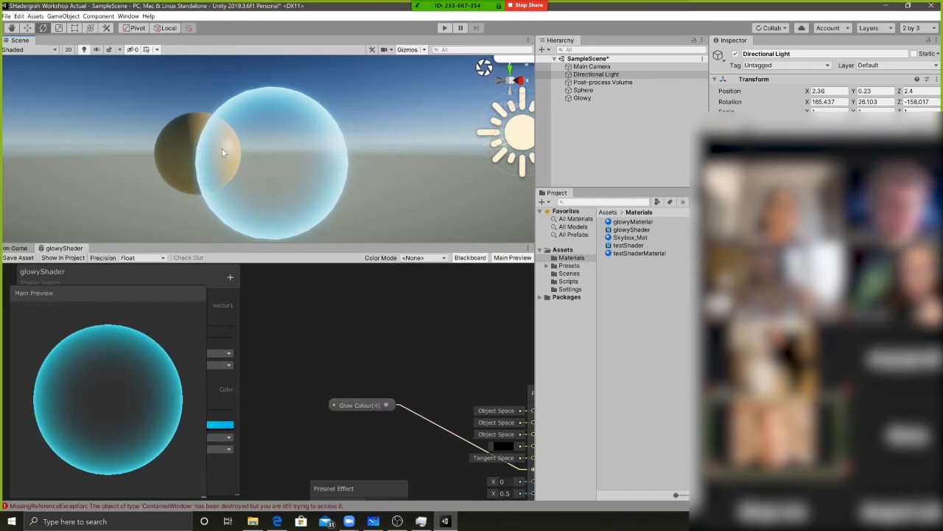
pyautogui.keyDown('alt'); pyautogui.moveTo(223, 152); pyautogui.dragTo(253, 165); pyautogui.keyUp('alt')
# Select the Glowy object and set its material's Glow Power to 3.17
pyautogui.moveTo(776, 134); pyautogui.dragTo(473, 237)
pyautogui.click(598, 92)
pyautogui.click(572, 101)
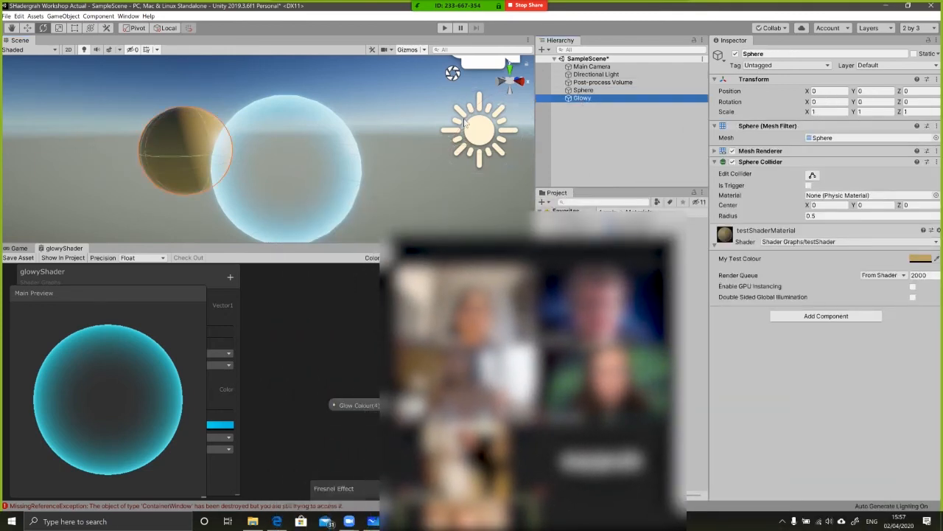
pyautogui.click(753, 231)
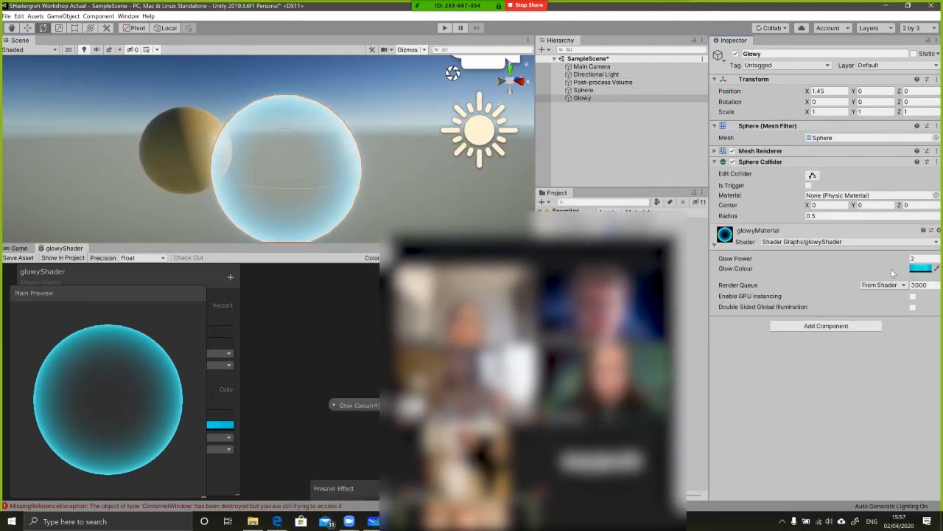
pyautogui.moveTo(745, 259); pyautogui.dragTo(851, 264)
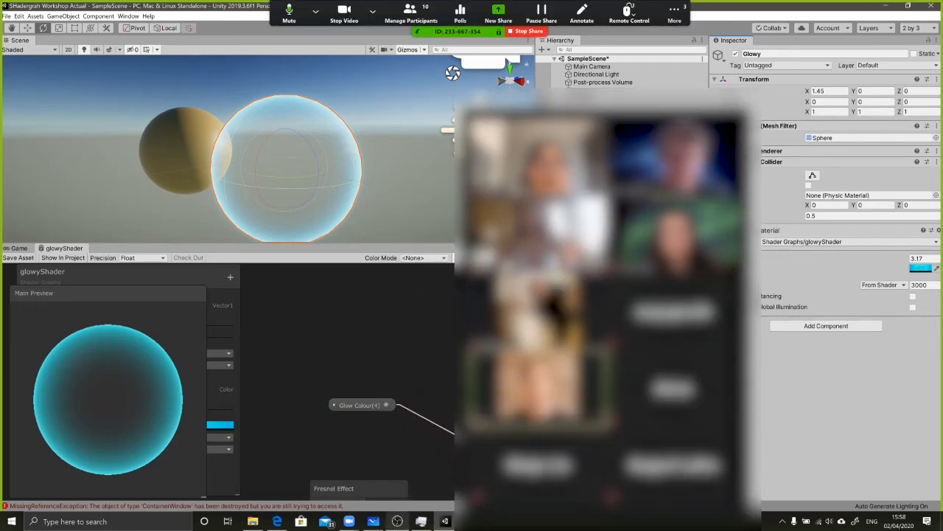
# Switch to the Introduction to Shadergraph guide in the Edge browser and expand the Dissolve Me part of A Dissolve Shader
pyautogui.moveTo(327, 516)
pyautogui.click(276, 521)
pyautogui.scroll(-6, 269, 389)
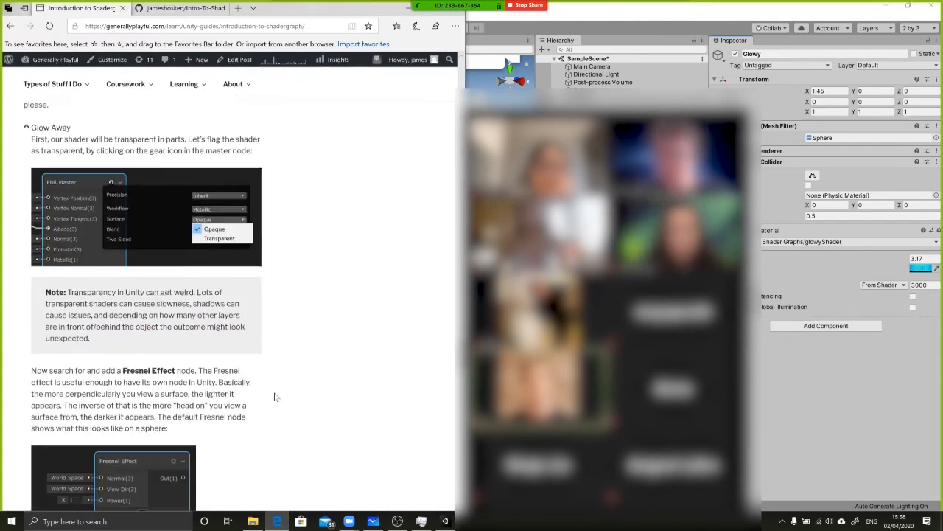
pyautogui.scroll(-8, 268, 388)
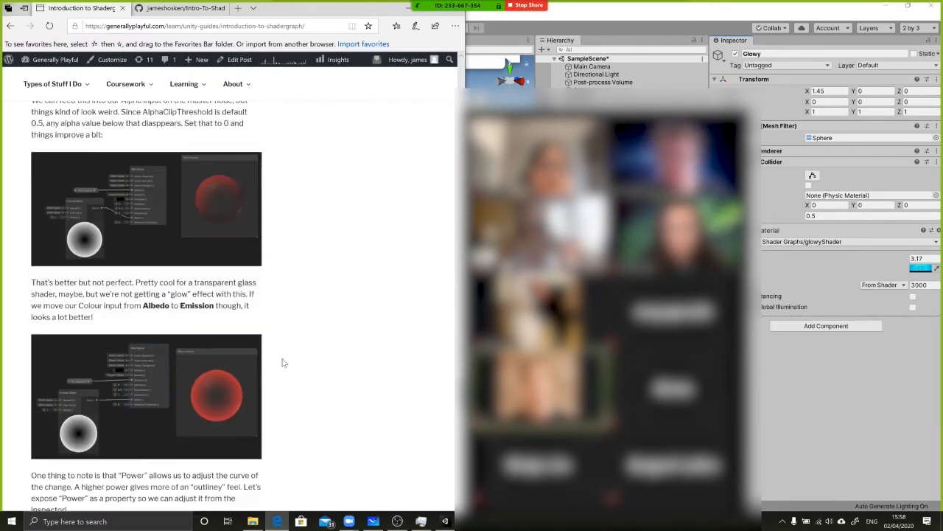
pyautogui.scroll(-1, 303, 392)
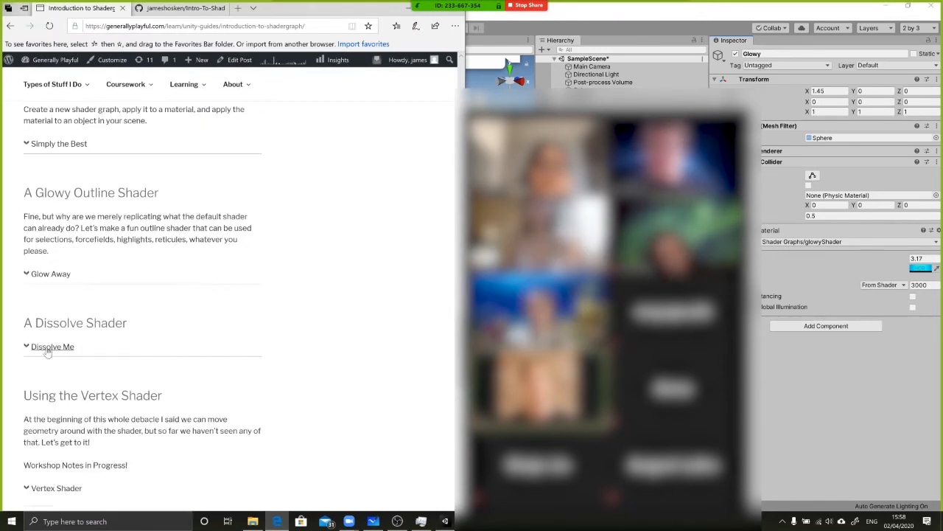
pyautogui.click(28, 348)
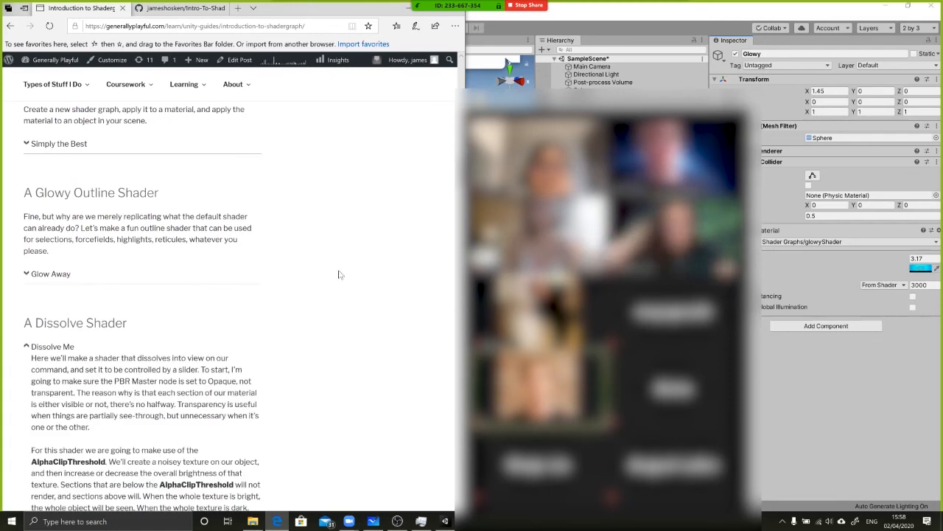
# Read the dissolve shader introduction, covering the Opaque surface setting, AlphaClipThreshold and the Gradient Noise node
pyautogui.scroll(-3, 365, 339)
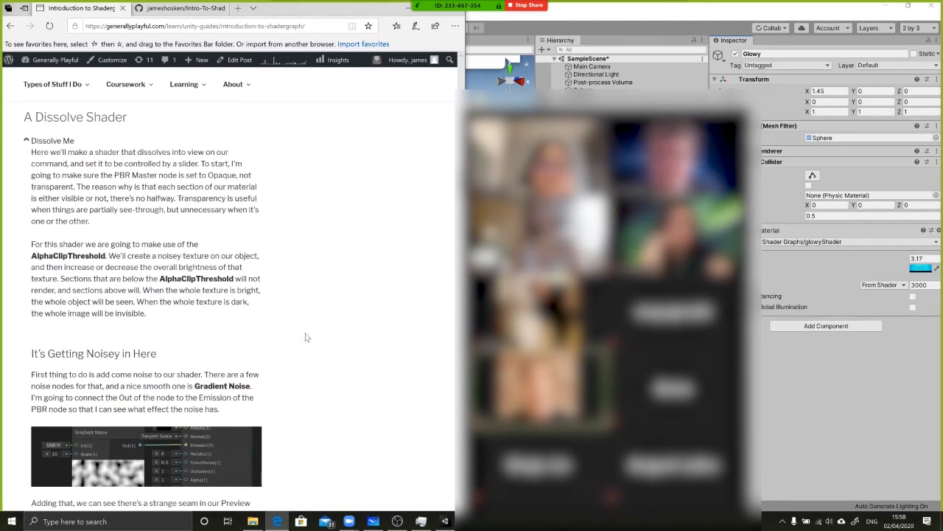
pyautogui.scroll(-2, 307, 337)
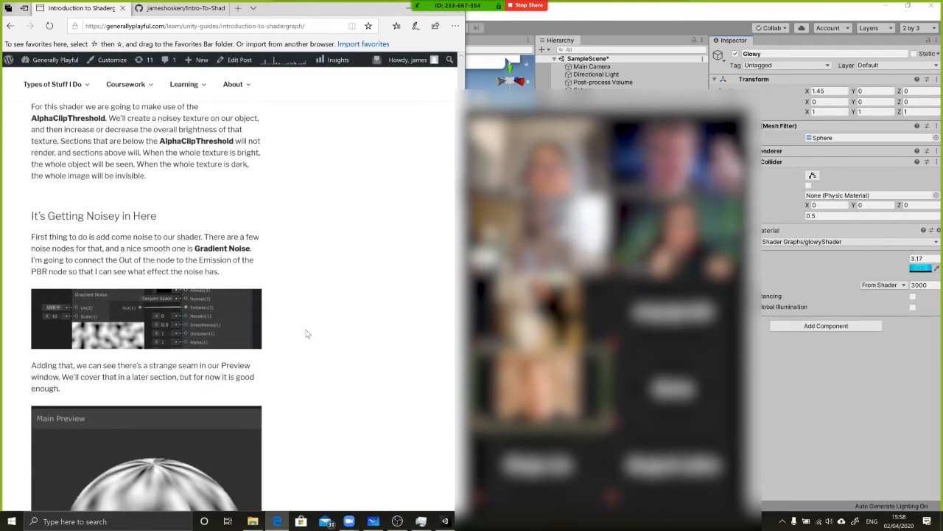
pyautogui.scroll(-1, 291, 280)
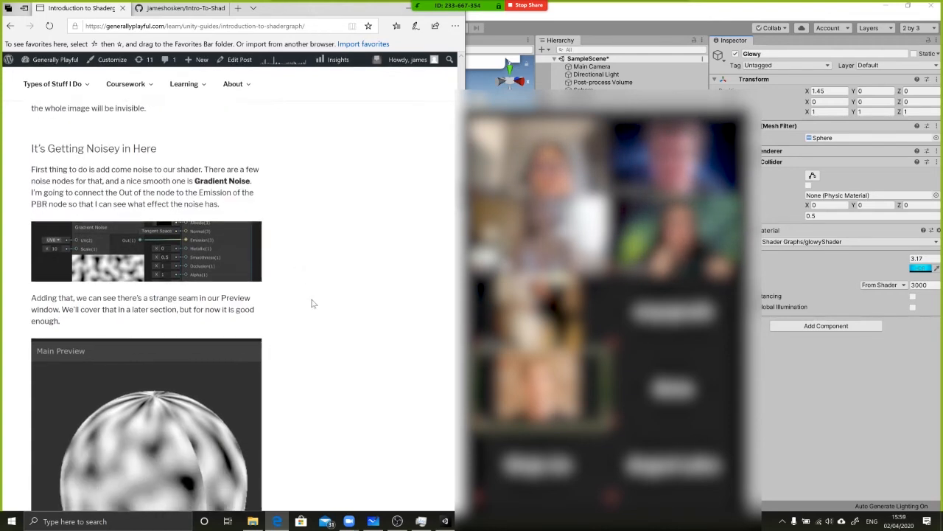
pyautogui.scroll(1, 299, 295)
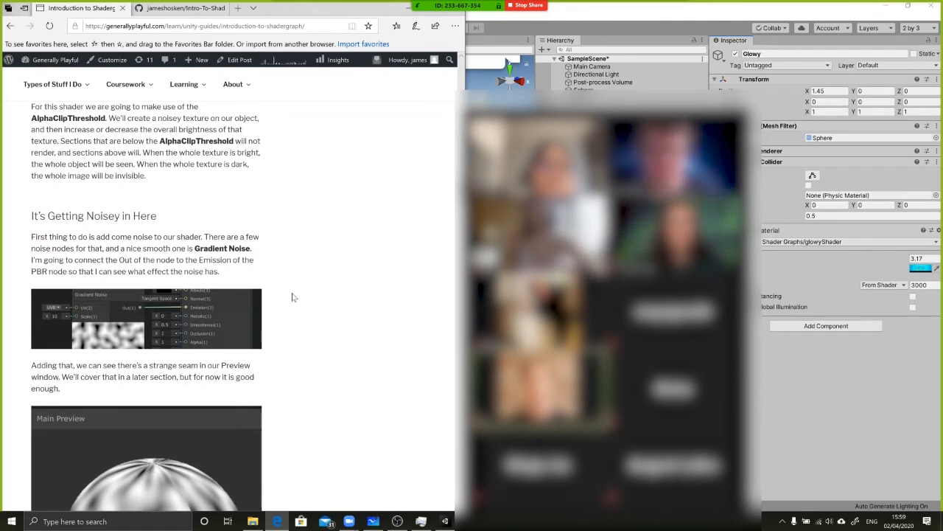
pyautogui.scroll(3, 317, 280)
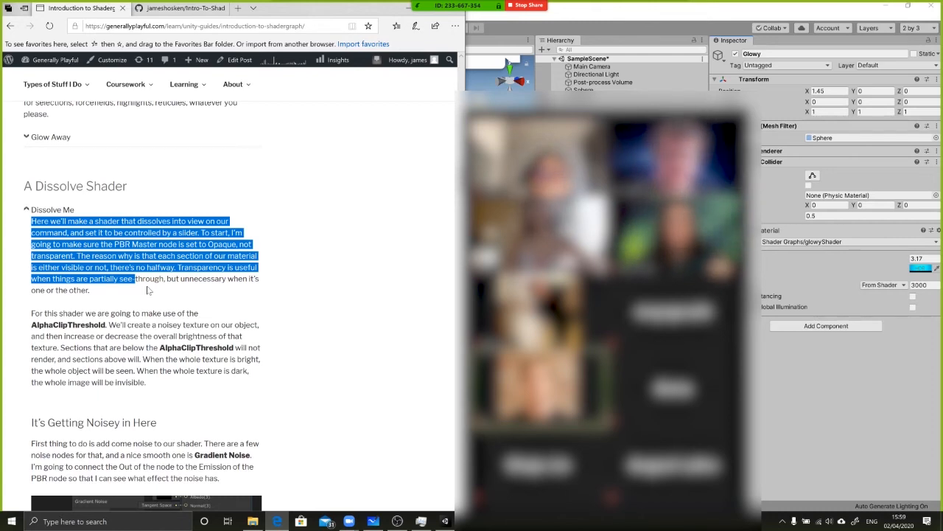
pyautogui.click(168, 288)
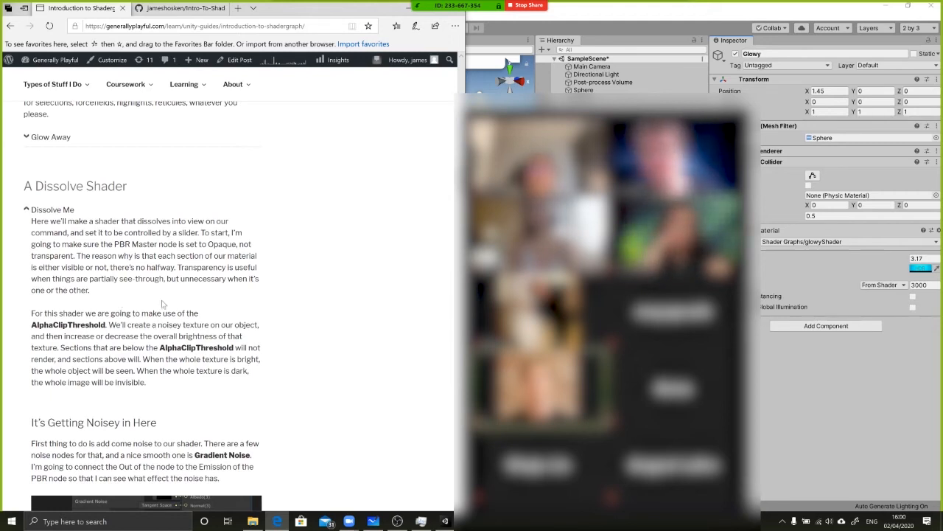
pyautogui.doubleClick(191, 348)
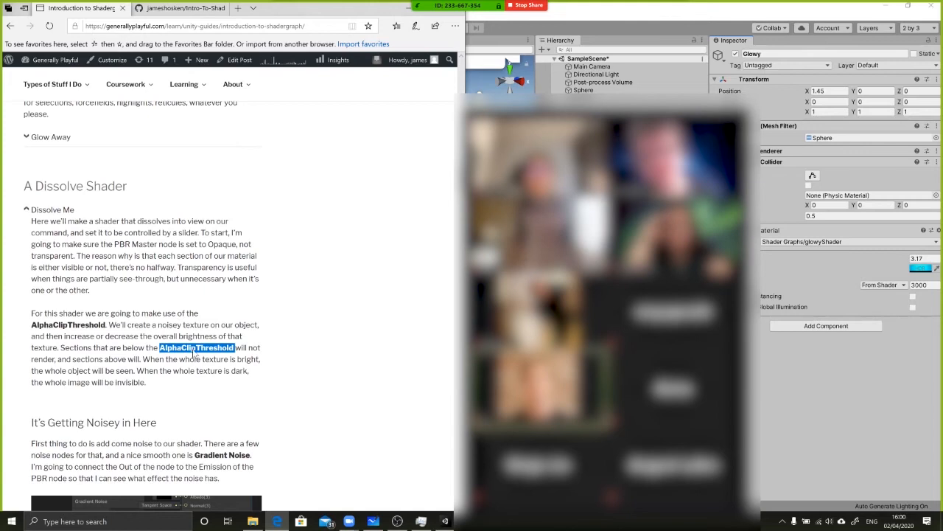
pyautogui.click(190, 350)
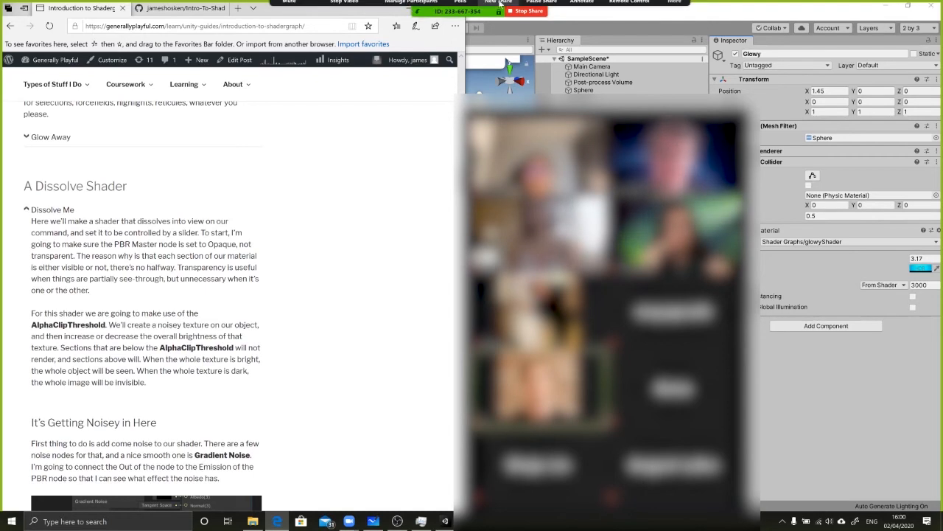
# Return to Unity and create a PBR shader graph named dissolveShader in the Materials folder
pyautogui.click(824, 445)
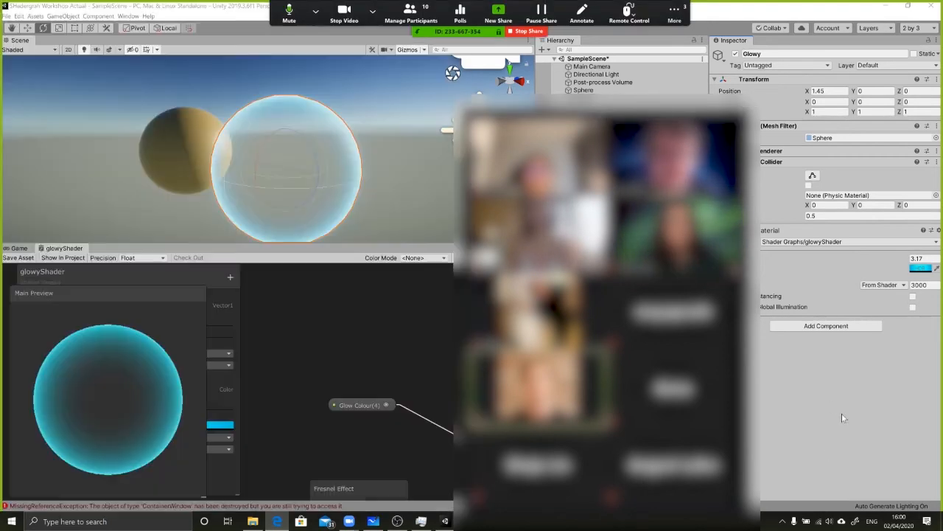
pyautogui.moveTo(619, 104); pyautogui.dragTo(311, 97)
pyautogui.rightClick(663, 311)
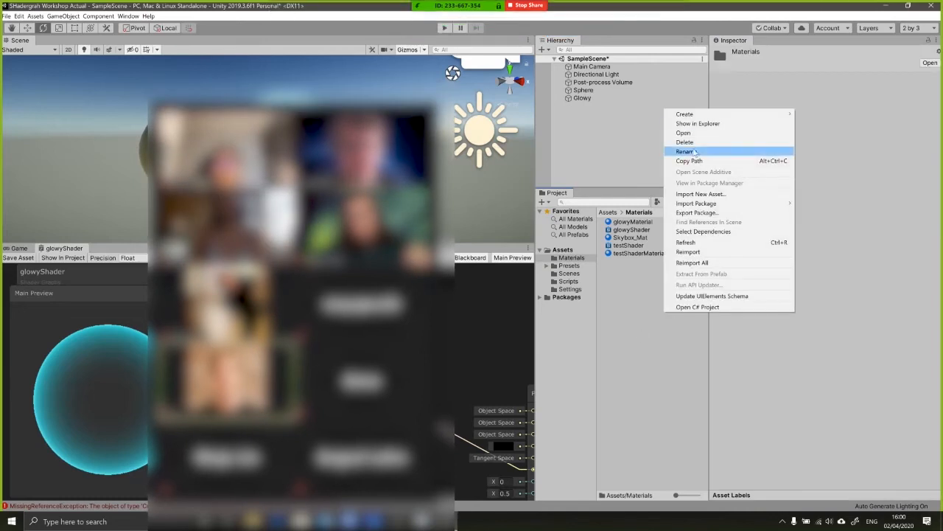
pyautogui.click(697, 123)
pyautogui.rightClick(625, 289)
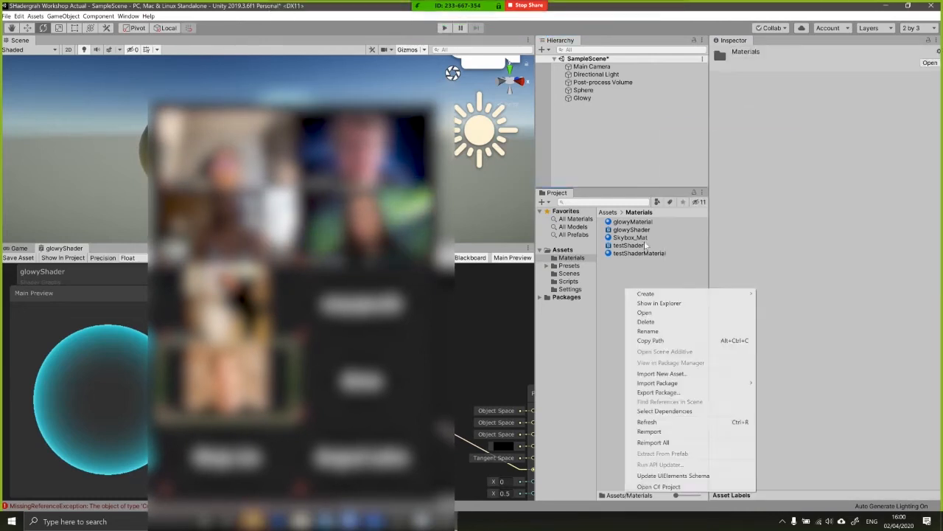
pyautogui.moveTo(741, 293)
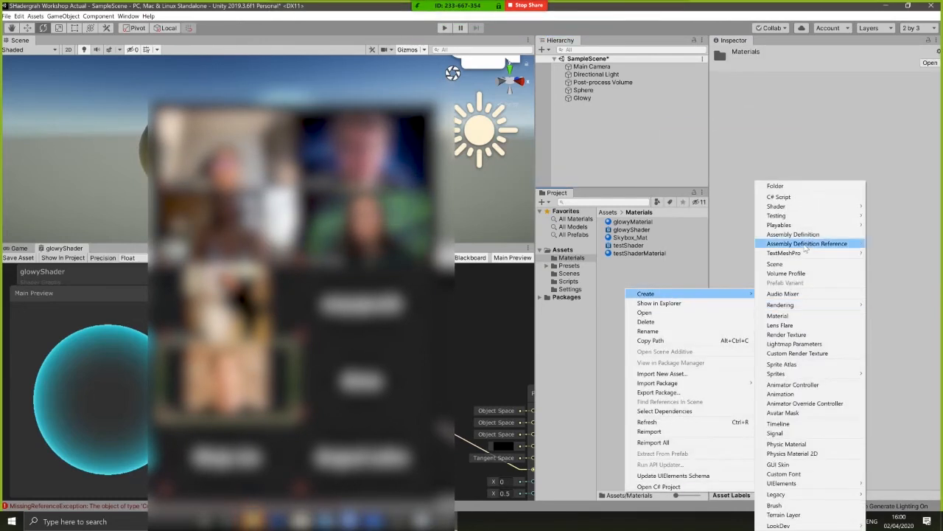
pyautogui.moveTo(776, 207)
pyautogui.click(698, 278)
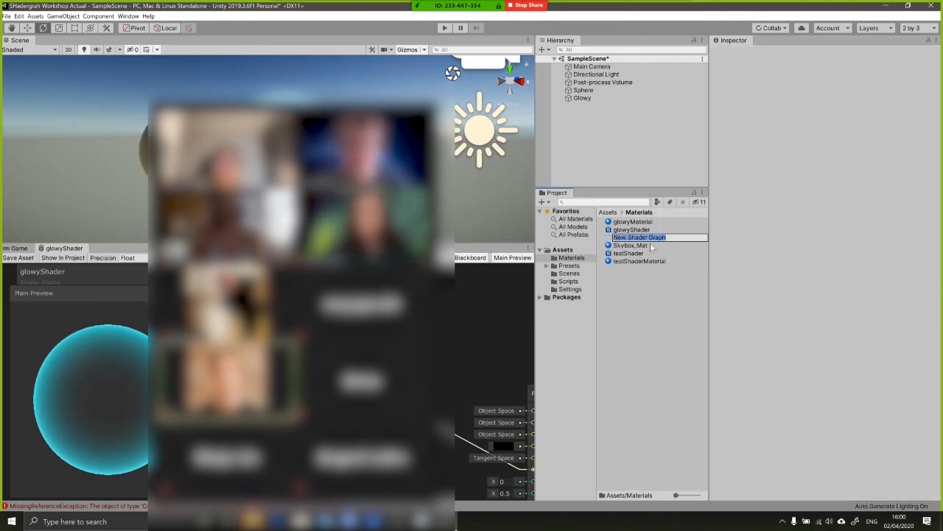
pyautogui.write('dissolveMa')
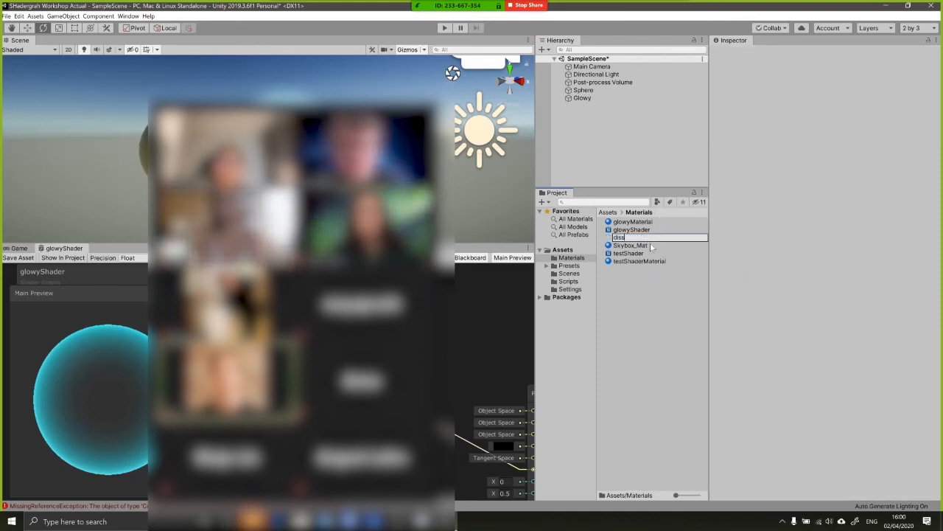
pyautogui.write('der')
pyautogui.press('Return')
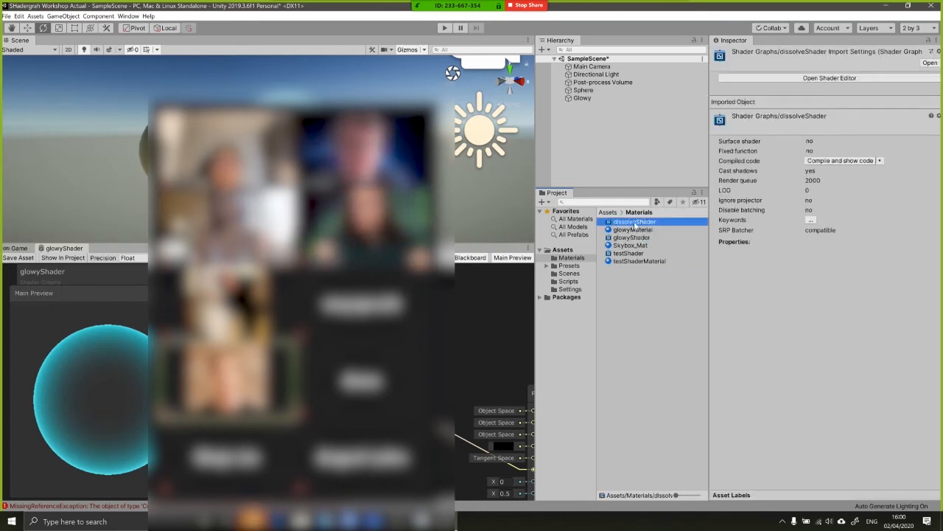
# Create a material named dissolveMaterial from dissolveShader in the Materials folder
pyautogui.rightClick(635, 223)
pyautogui.moveTo(663, 227)
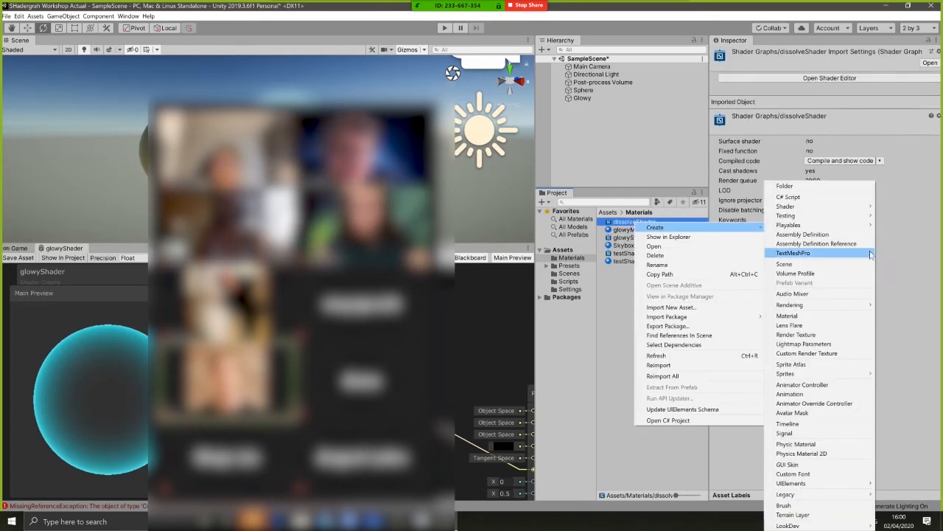
pyautogui.click(811, 316)
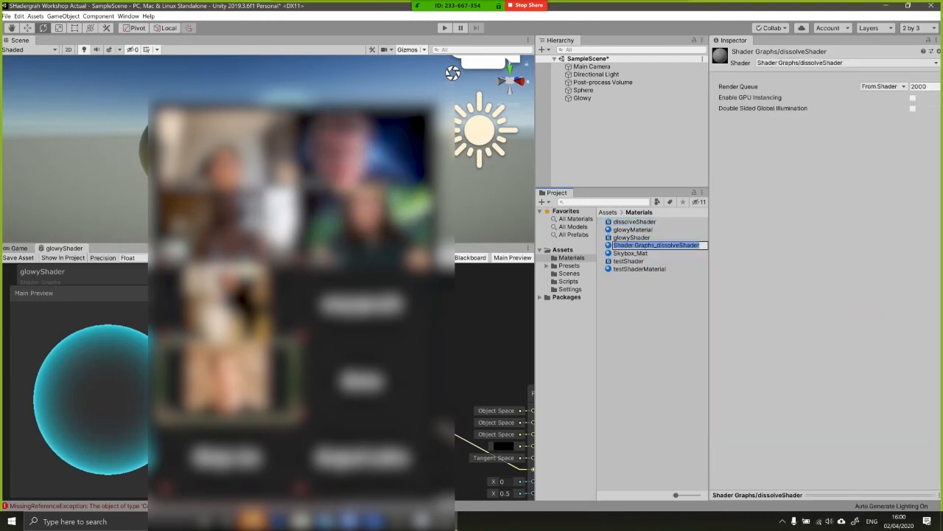
pyautogui.write('dissolv')
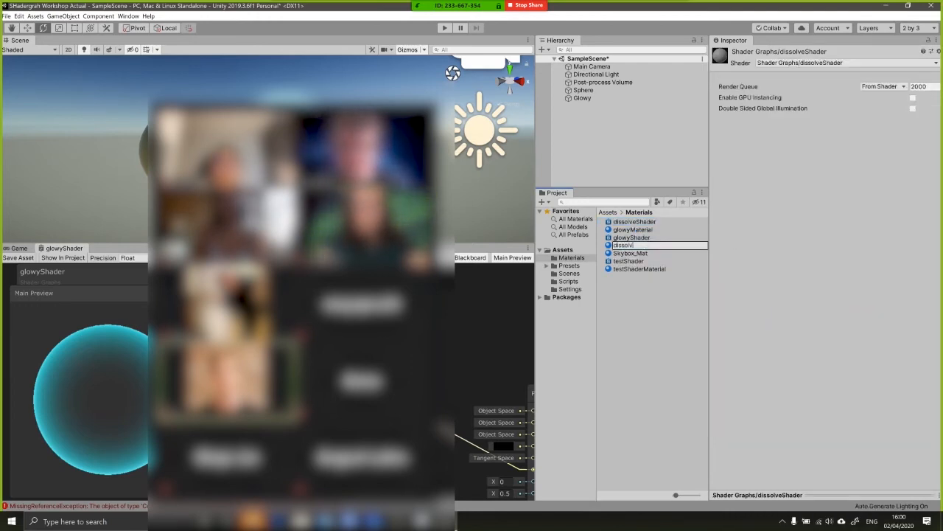
pyautogui.write('eMaterial')
pyautogui.press('Return')
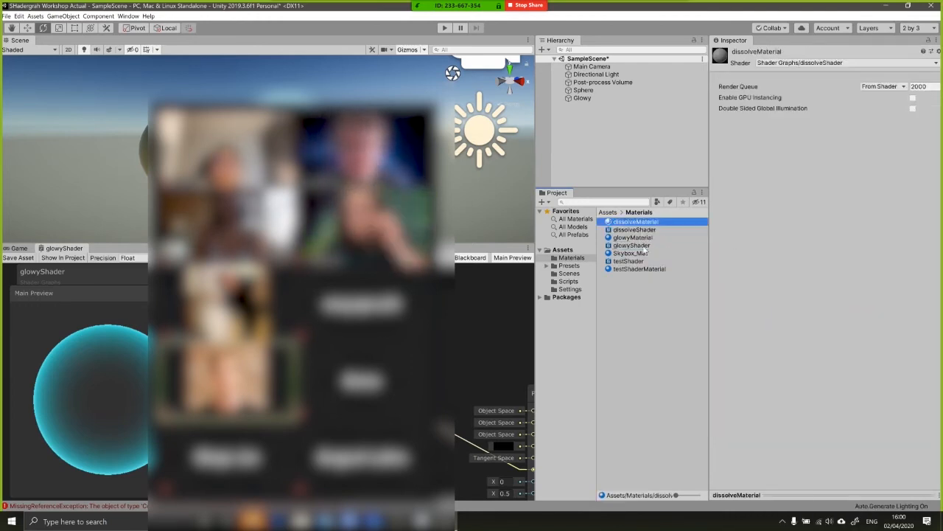
# Open dissolveShader in the Shader Graph editor
pyautogui.click(634, 231)
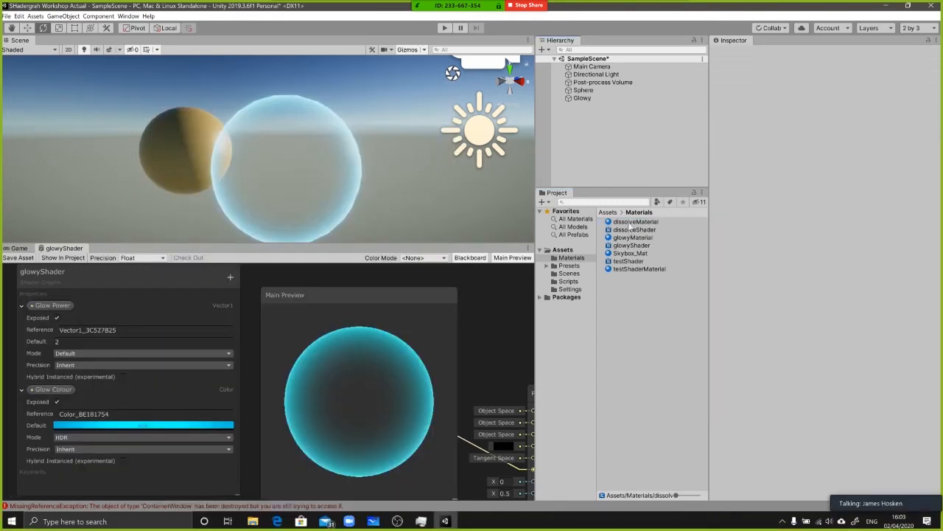
pyautogui.click(631, 230)
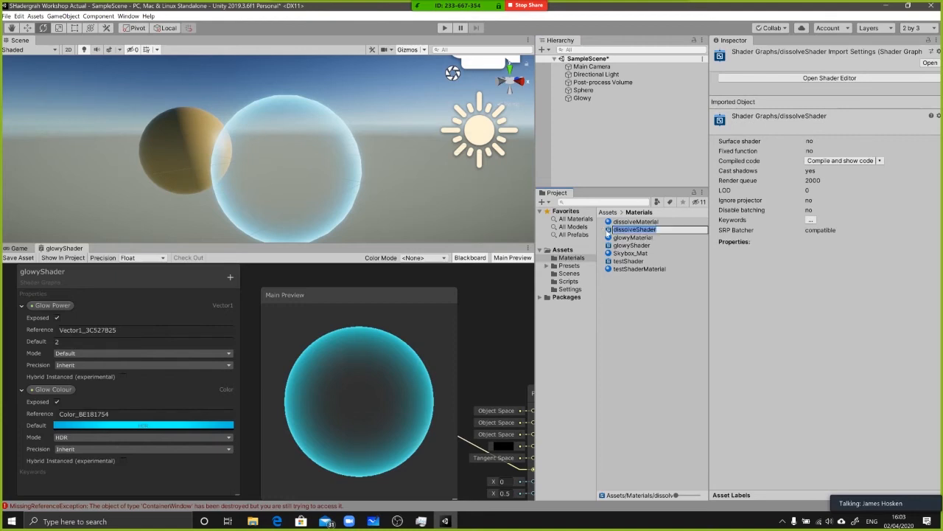
pyautogui.doubleClick(610, 231)
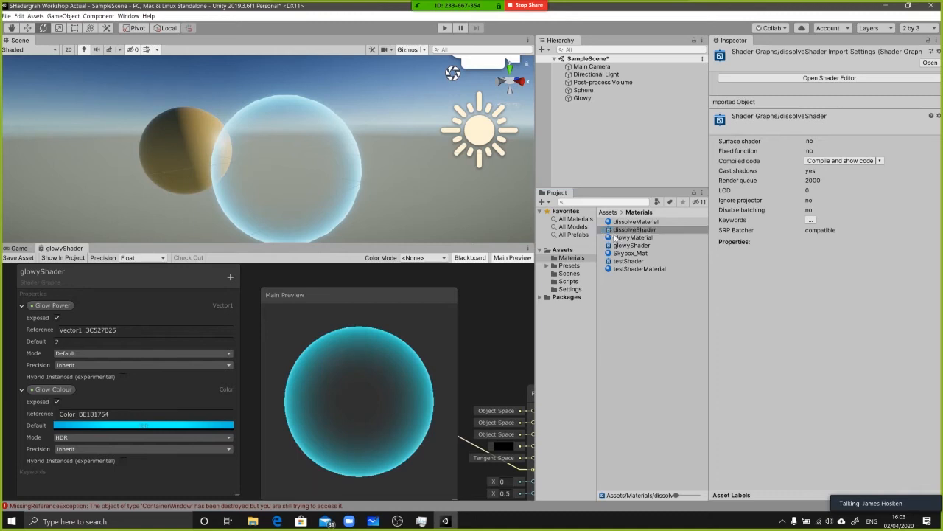
# Duplicate the Glowy object and move the copy sideways to an X position of about 2.8
pyautogui.click(623, 221)
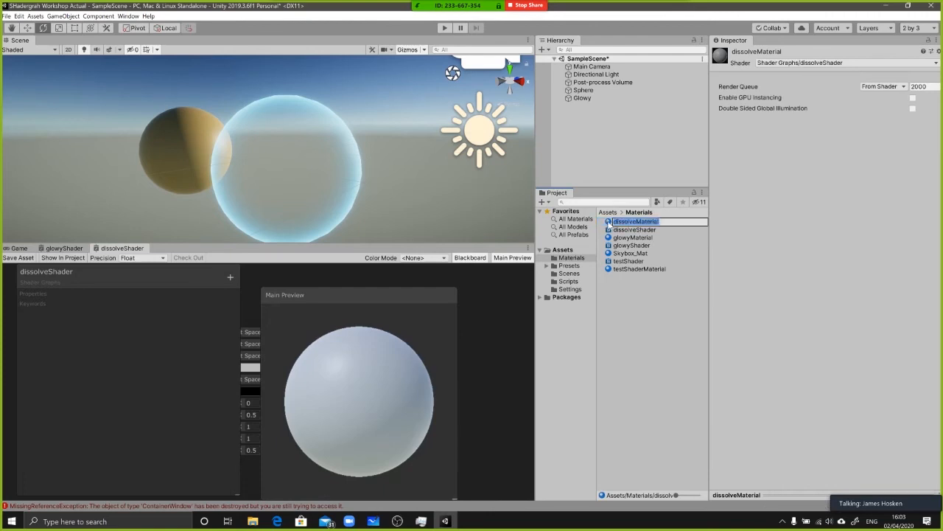
pyautogui.click(581, 98)
pyautogui.hotkey('ctrl', 'd')
pyautogui.scroll(-4, 339, 169)
pyautogui.press('w')
pyautogui.moveTo(302, 171); pyautogui.dragTo(388, 190)
# Apply dissolveMaterial to the duplicated Glowy sphere in the scene
pyautogui.moveTo(617, 222); pyautogui.dragTo(322, 140)
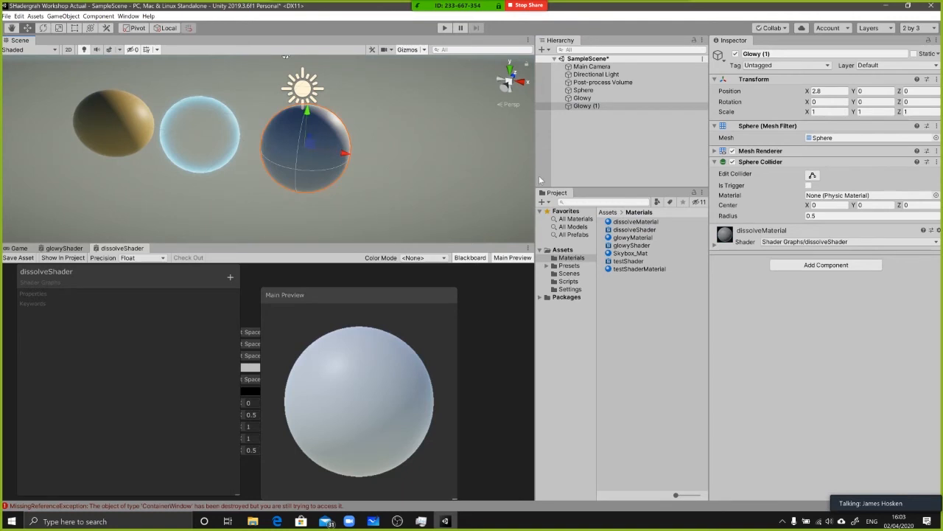
pyautogui.keyDown('alt'); pyautogui.moveTo(411, 167); pyautogui.dragTo(292, 153); pyautogui.keyUp('alt')
pyautogui.scroll(5, 332, 150)
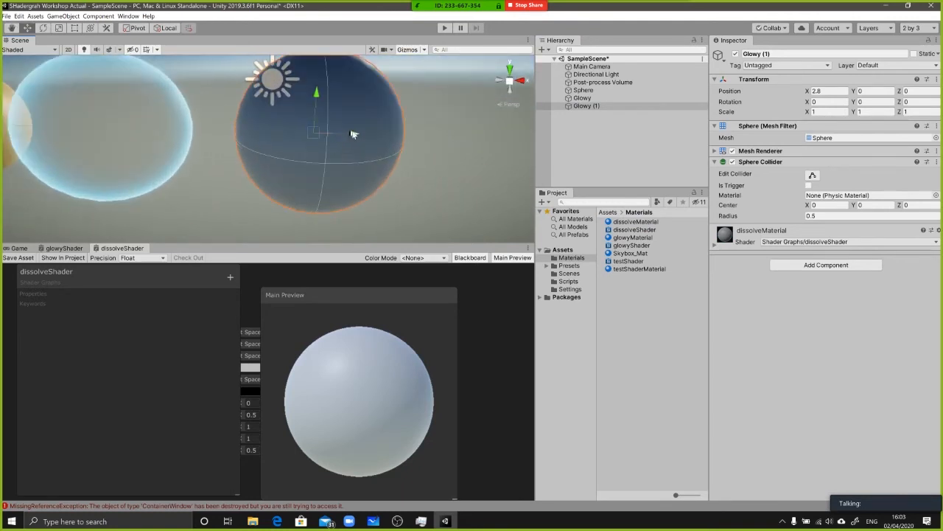
pyautogui.moveTo(376, 130); pyautogui.dragTo(337, 139, button='middle')
# Maximise the dissolveShader graph and place the Main Preview clear of the PBR Master node
pyautogui.moveTo(314, 243); pyautogui.dragTo(314, 208)
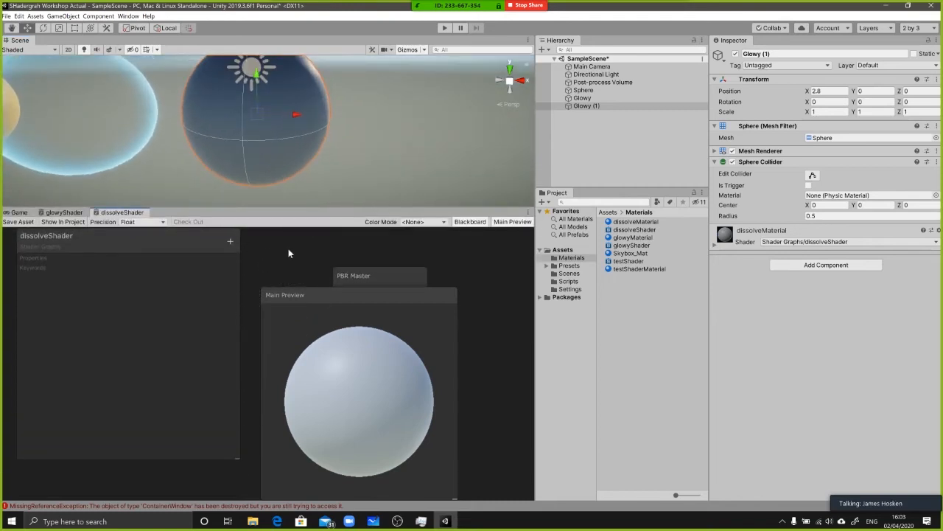
pyautogui.hotkey('shift', 'space')
pyautogui.moveTo(423, 309); pyautogui.dragTo(549, 377, button='middle')
pyautogui.moveTo(360, 327); pyautogui.dragTo(392, 350, button='middle')
# Check the PBR Master node's settings and keep its Surface option on Opaque
pyautogui.click(578, 210)
pyautogui.moveTo(613, 186); pyautogui.dragTo(543, 179, button='middle')
pyautogui.click(613, 242)
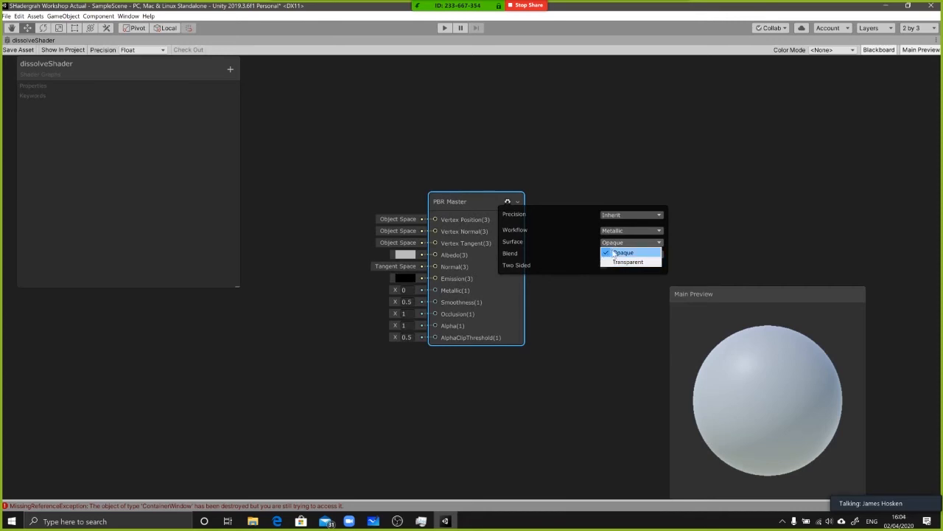
pyautogui.click(616, 253)
pyautogui.click(618, 243)
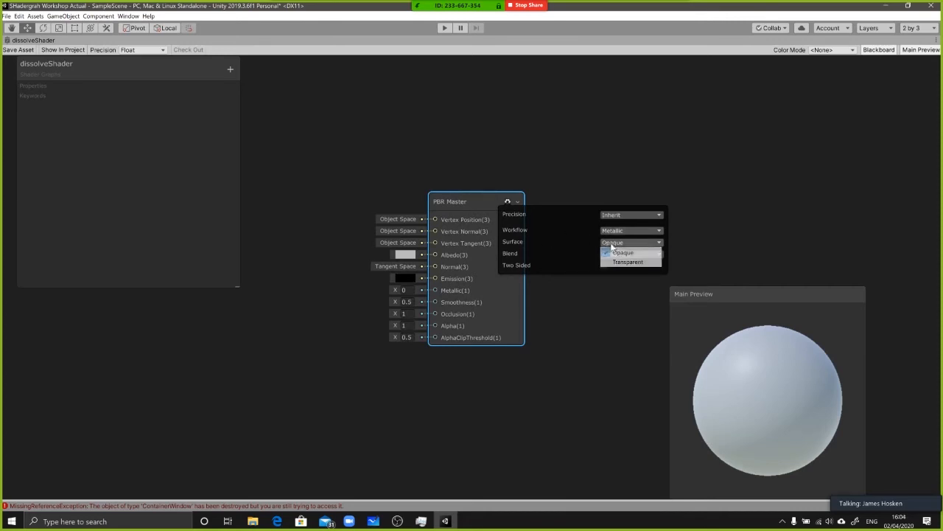
pyautogui.click(655, 242)
pyautogui.click(626, 241)
pyautogui.click(508, 202)
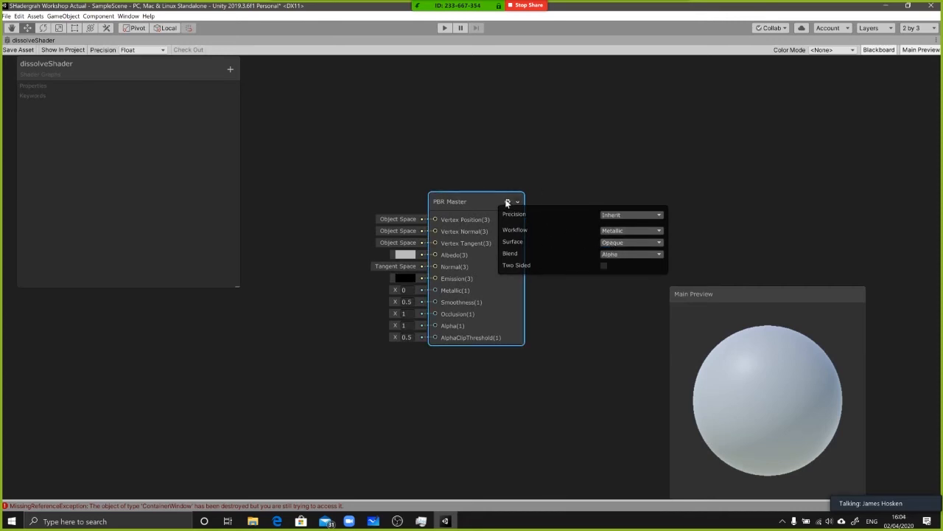
pyautogui.click(506, 202)
# Try Alpha values below and above the 0.5 clip threshold on PBR Master, and return Alpha to 1
pyautogui.moveTo(441, 317); pyautogui.dragTo(523, 341, button='middle')
pyautogui.scroll(-1, 495, 322)
pyautogui.scroll(1, 480, 345)
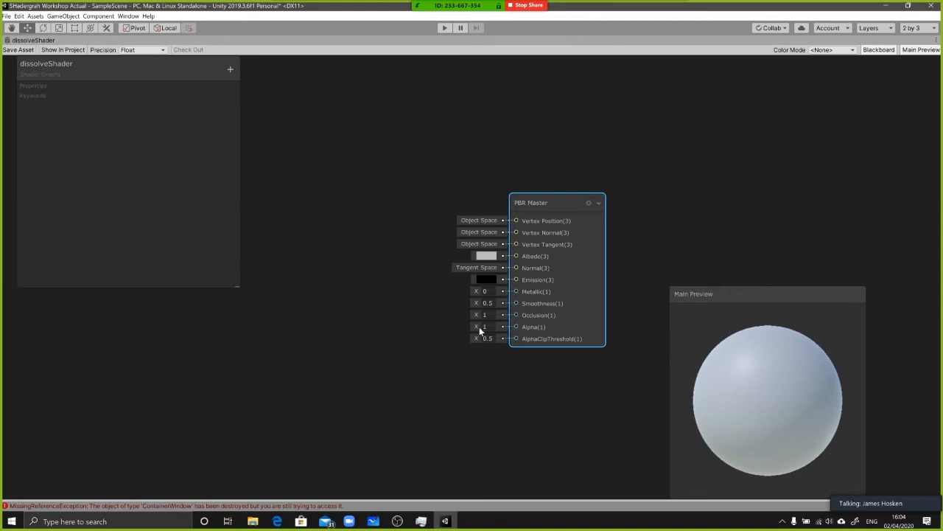
pyautogui.moveTo(475, 328); pyautogui.dragTo(462, 326)
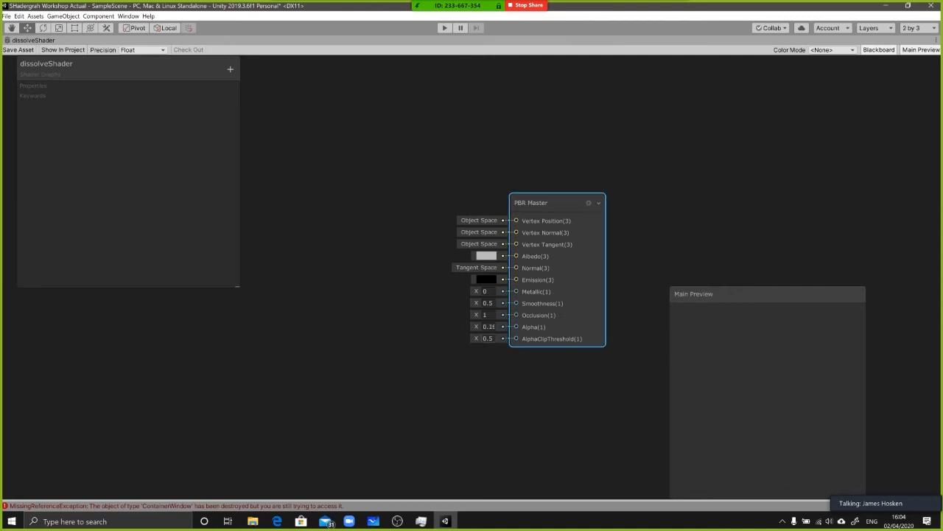
pyautogui.click(488, 326)
pyautogui.moveTo(475, 328); pyautogui.dragTo(485, 328)
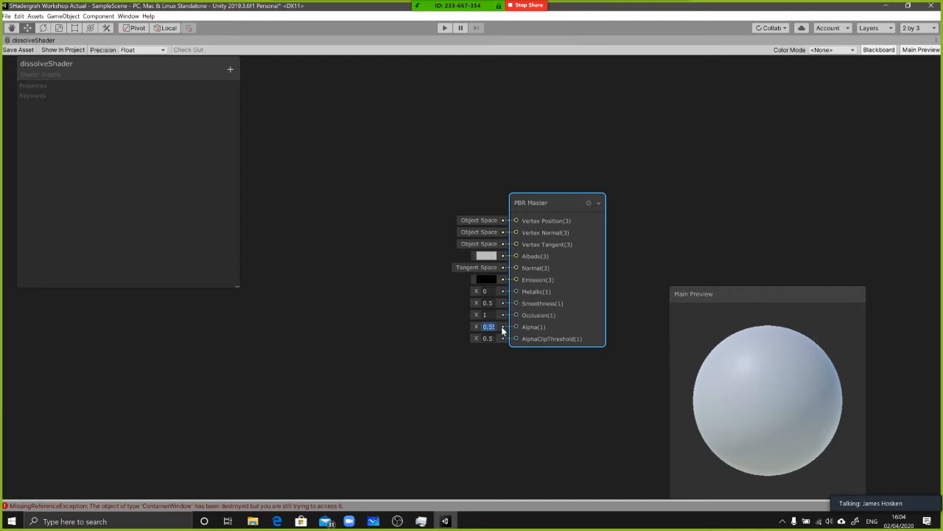
pyautogui.moveTo(548, 305); pyautogui.dragTo(557, 308)
# Add a Gradient Noise node to the graph and place it ahead of the PBR Master node
pyautogui.moveTo(411, 319); pyautogui.dragTo(457, 305, button='middle')
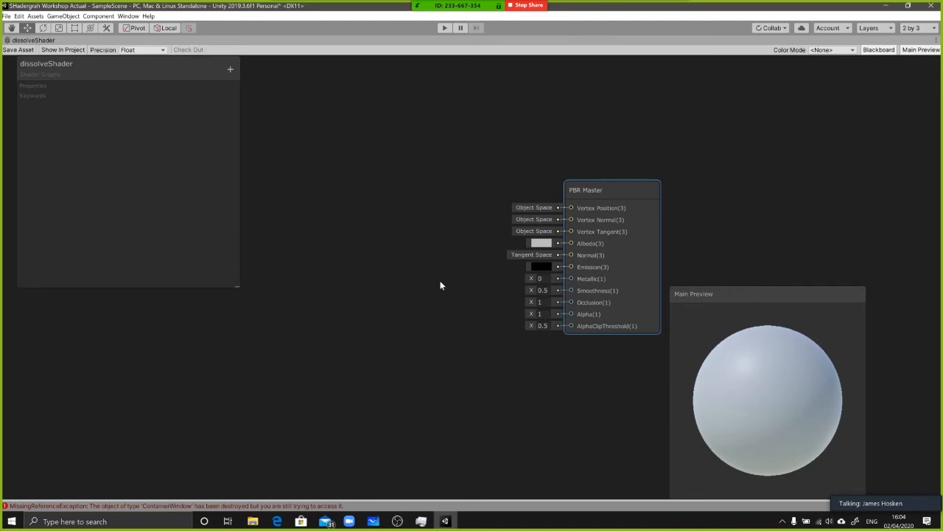
pyautogui.moveTo(435, 298); pyautogui.dragTo(461, 300, button='middle')
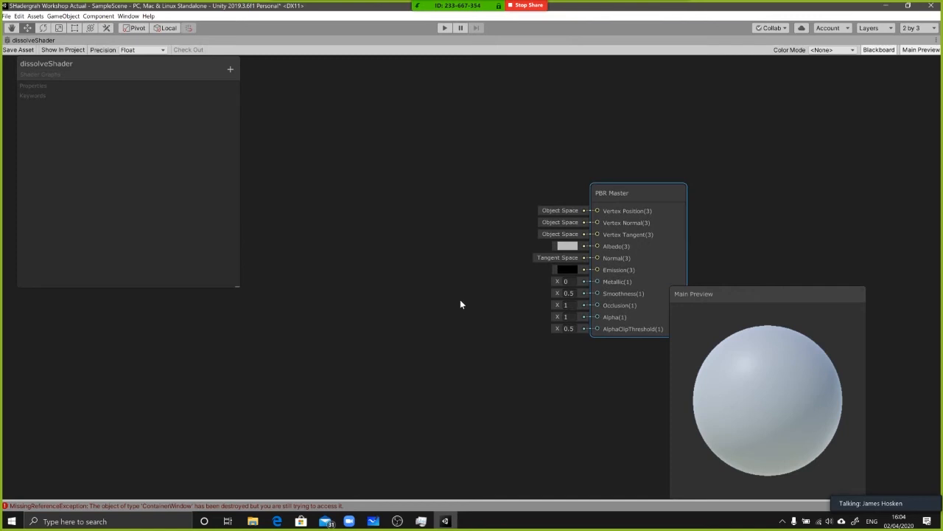
pyautogui.moveTo(421, 250); pyautogui.dragTo(437, 232, button='middle')
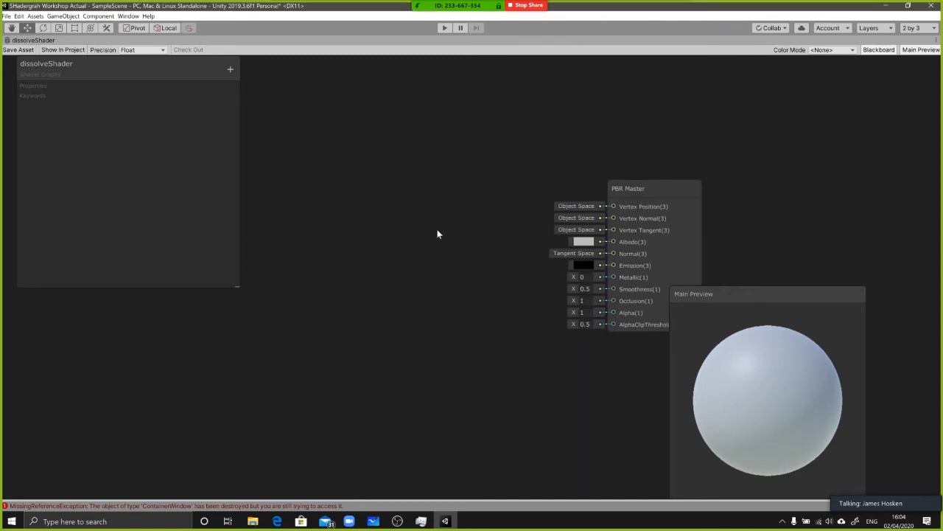
pyautogui.press('space')
pyautogui.write('noise')
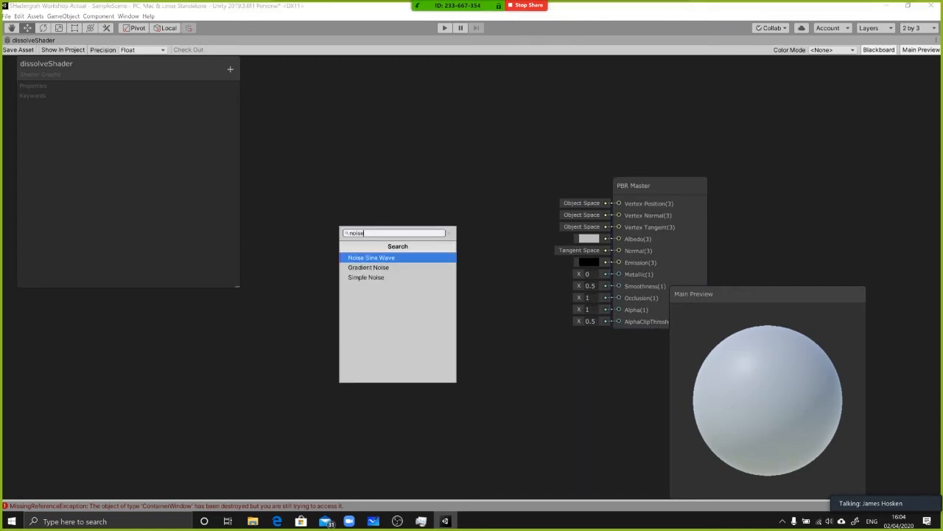
pyautogui.press('Down')
pyautogui.press('Down')
pyautogui.press('Down')
pyautogui.press('Down')
pyautogui.press('Down')
pyautogui.press('Up')
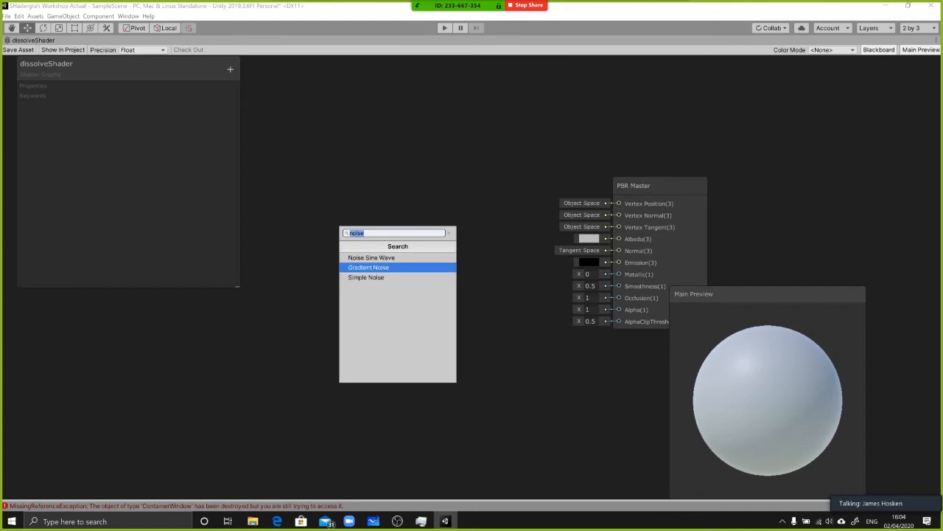
pyautogui.press('Return')
pyautogui.moveTo(452, 260); pyautogui.dragTo(354, 226)
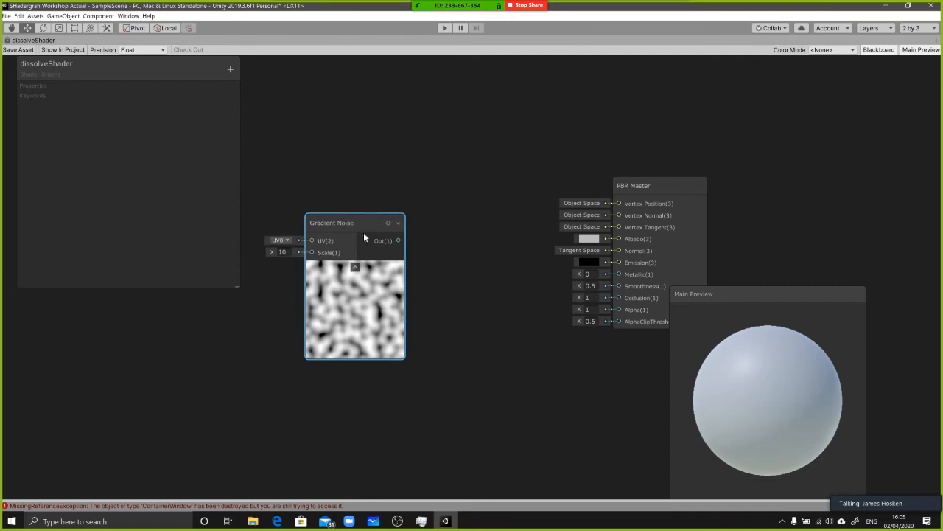
# Connect the Gradient Noise output to PBR Master's Emission input and set Albedo to black
pyautogui.moveTo(397, 241); pyautogui.dragTo(588, 232)
pyautogui.click(644, 248)
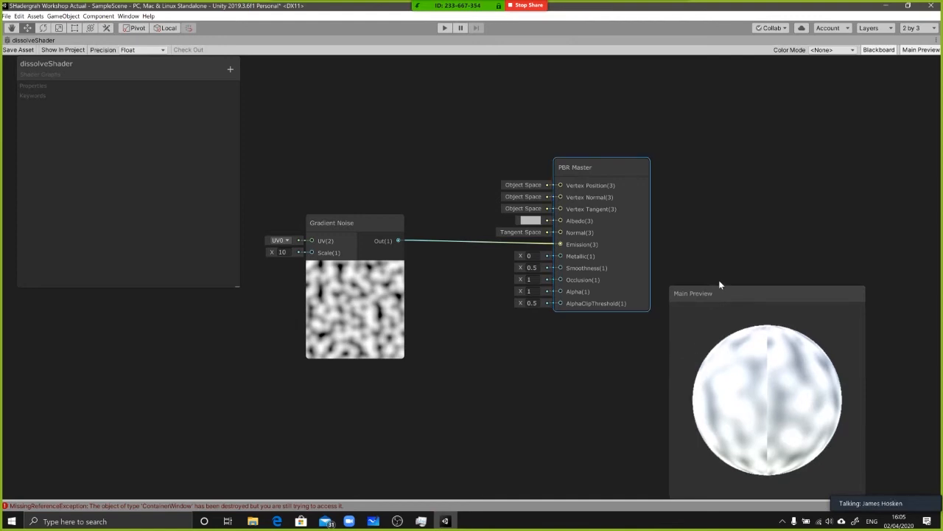
pyautogui.moveTo(728, 292); pyautogui.dragTo(717, 261)
pyautogui.click(530, 220)
pyautogui.moveTo(533, 178); pyautogui.dragTo(472, 227)
pyautogui.click(472, 227)
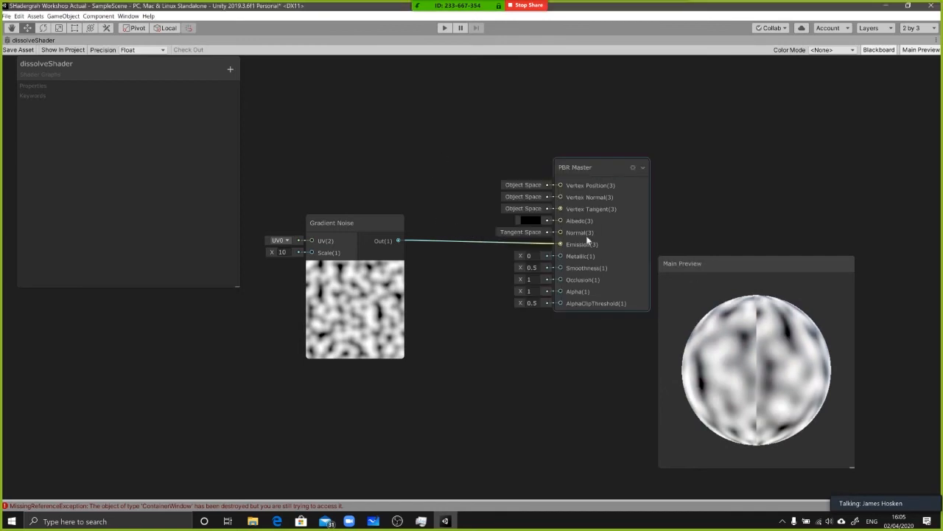
# Examine how the gradient noise wraps around the preview sphere, including its seam and poles, against the noise node's flat preview
pyautogui.moveTo(774, 372); pyautogui.dragTo(786, 306)
pyautogui.moveTo(711, 353); pyautogui.dragTo(368, 279)
pyautogui.moveTo(347, 227)
pyautogui.mouseDown()
pyautogui.moveTo(343, 188)
pyautogui.moveTo(334, 227)
pyautogui.mouseUp()
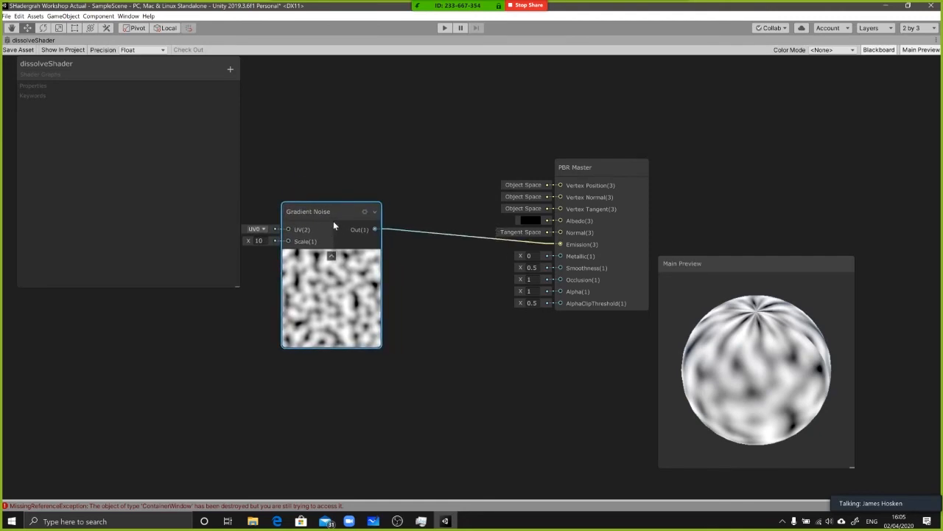
pyautogui.moveTo(333, 225); pyautogui.dragTo(344, 227)
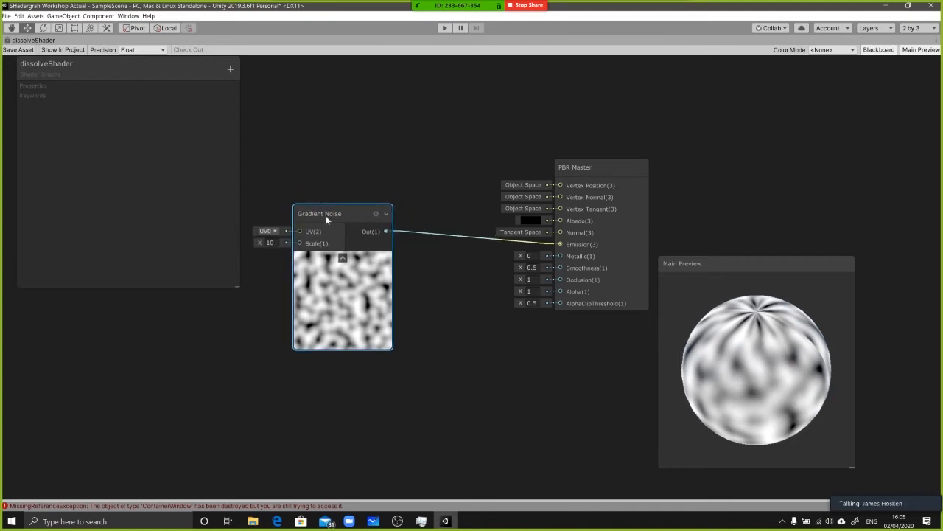
pyautogui.moveTo(327, 219); pyautogui.dragTo(322, 218)
pyautogui.moveTo(740, 297); pyautogui.dragTo(762, 312)
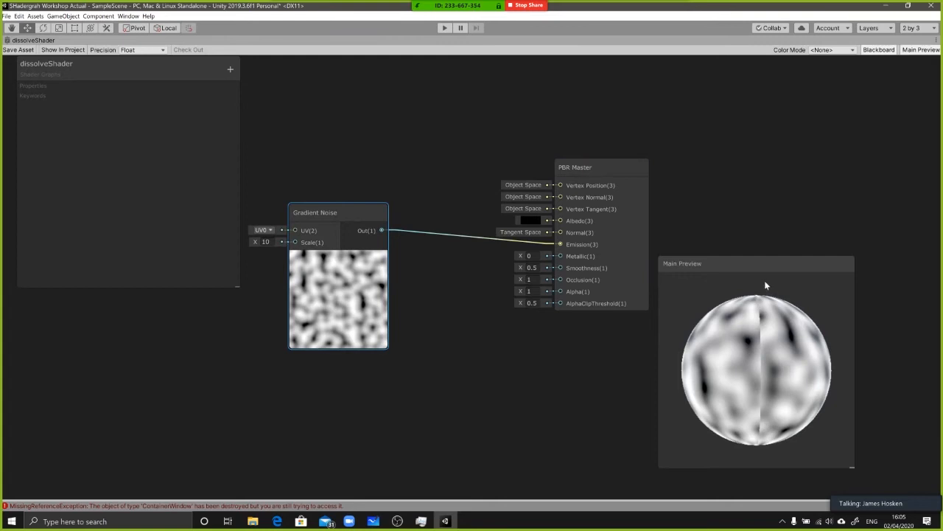
pyautogui.moveTo(752, 445); pyautogui.dragTo(747, 386)
pyautogui.moveTo(767, 330); pyautogui.dragTo(653, 384)
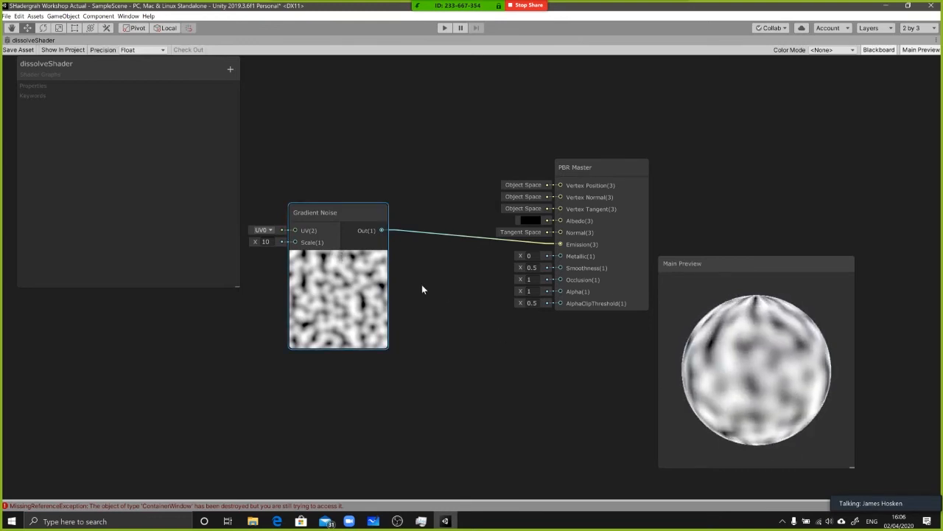
pyautogui.moveTo(785, 365); pyautogui.dragTo(761, 381)
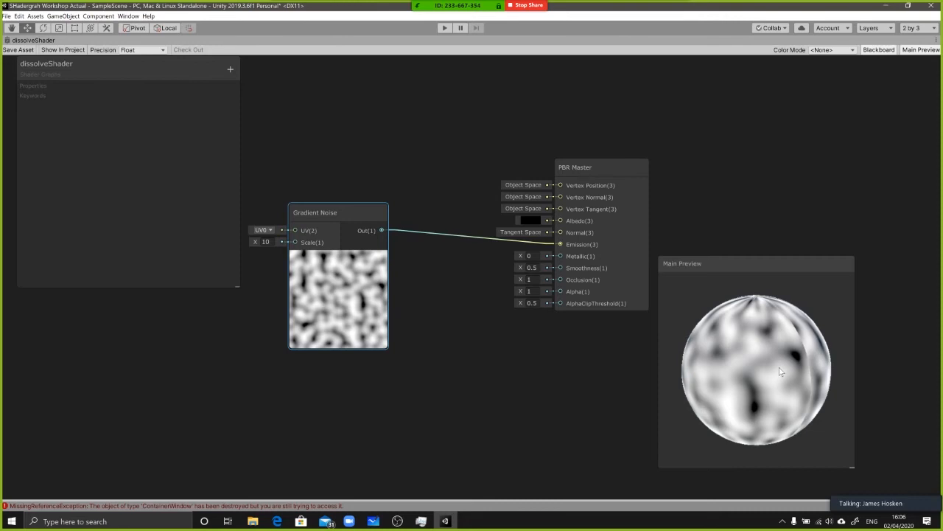
# Tidy the preview and node layout, and also connect the Gradient Noise output to PBR Master's Alpha input
pyautogui.moveTo(724, 263); pyautogui.dragTo(749, 236)
pyautogui.moveTo(605, 168); pyautogui.dragTo(552, 151)
pyautogui.moveTo(351, 213)
pyautogui.mouseDown()
pyautogui.moveTo(381, 235)
pyautogui.moveTo(338, 219)
pyautogui.mouseUp()
pyautogui.moveTo(356, 170); pyautogui.dragTo(377, 183, button='middle')
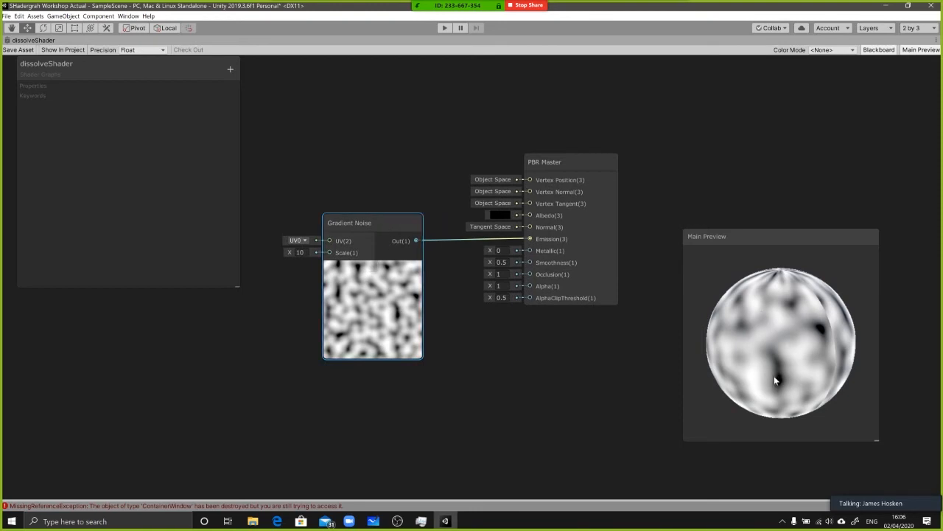
pyautogui.moveTo(597, 212); pyautogui.dragTo(587, 216, button='middle')
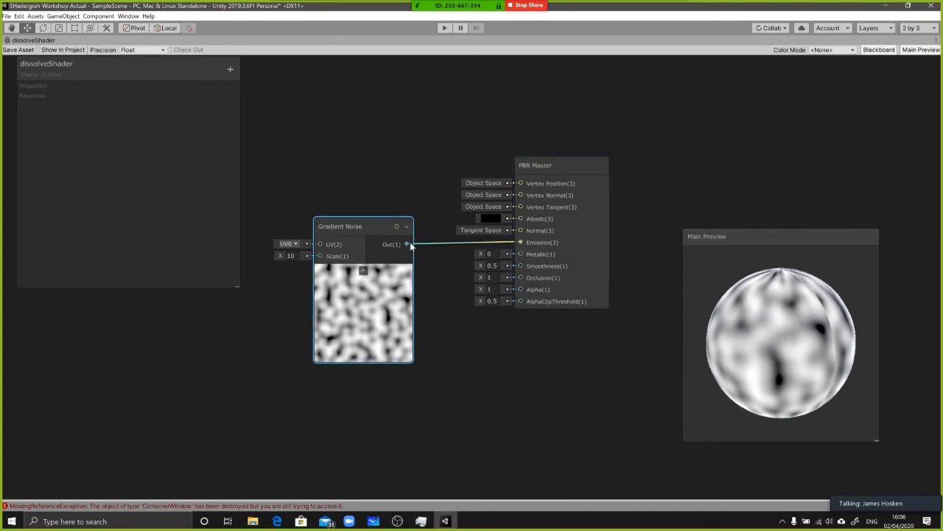
pyautogui.moveTo(406, 244); pyautogui.dragTo(521, 290)
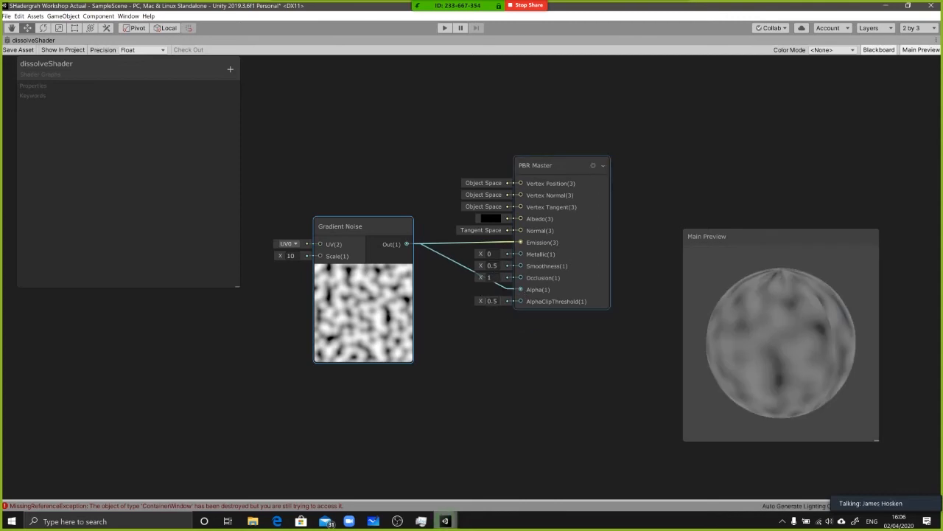
pyautogui.moveTo(800, 318); pyautogui.dragTo(780, 316)
# Save the dissolveShader asset, restore the editor layout and enlarge the Scene view to inspect the dissolve sphere
pyautogui.click(24, 53)
pyautogui.hotkey('shift', 'space')
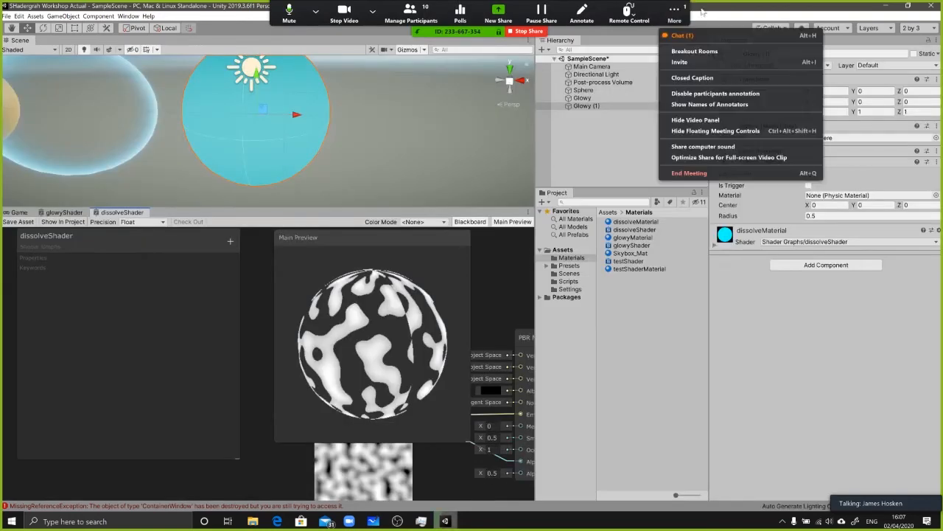
pyautogui.moveTo(354, 210); pyautogui.dragTo(353, 334)
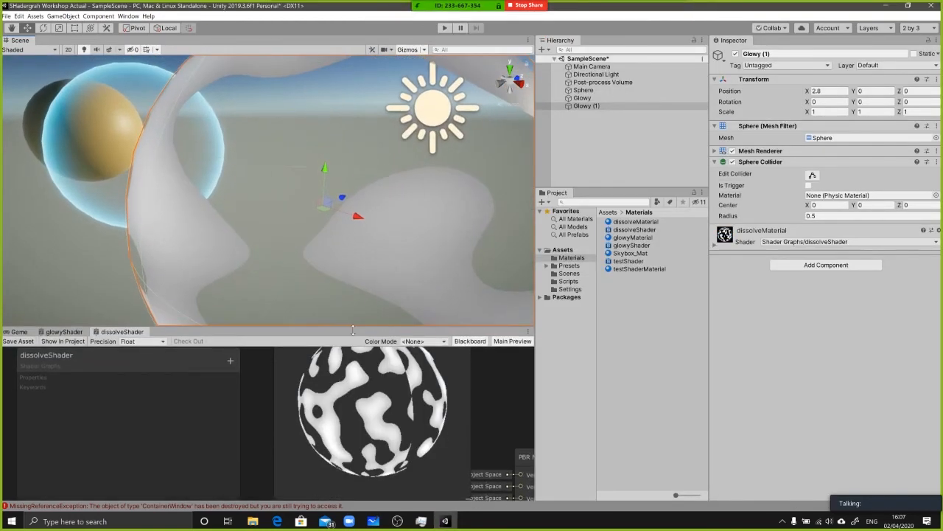
pyautogui.scroll(-6, 226, 180)
pyautogui.keyDown('alt'); pyautogui.moveTo(225, 179); pyautogui.dragTo(337, 169); pyautogui.keyUp('alt')
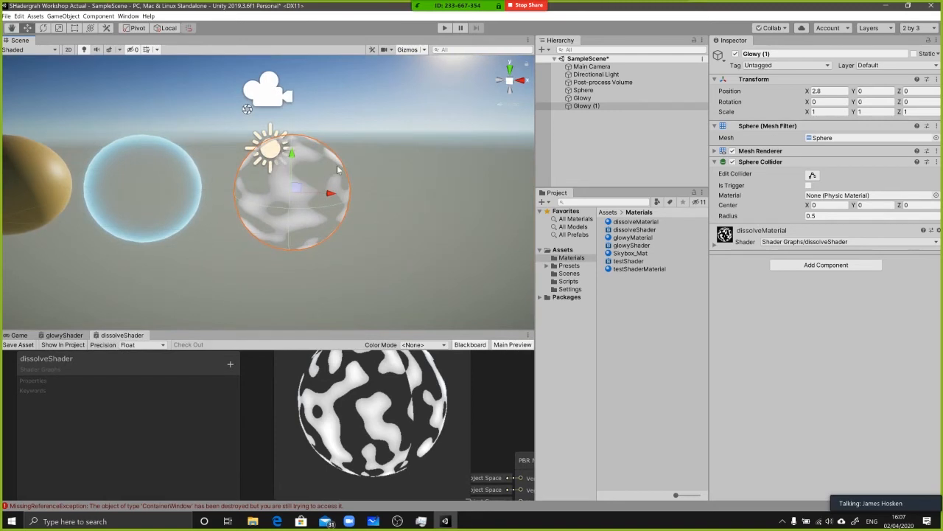
pyautogui.scroll(5, 338, 169)
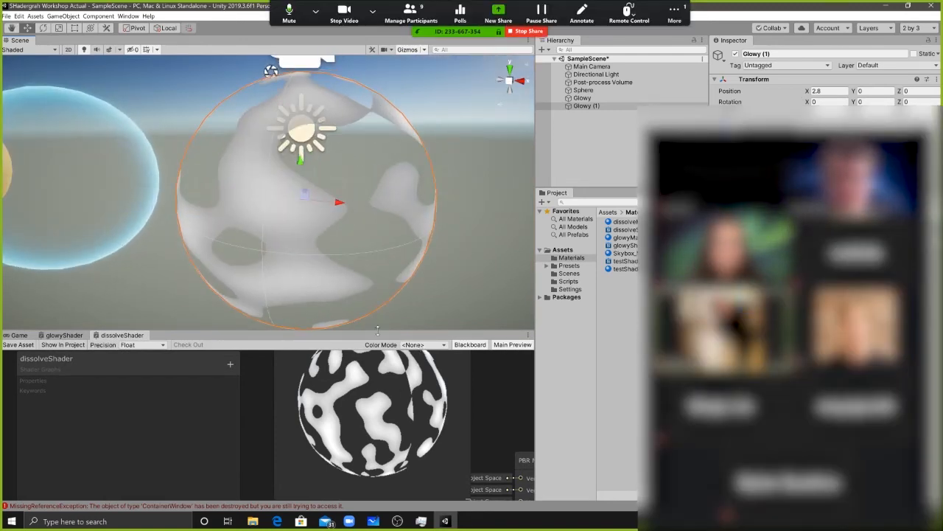
# Enlarge the Shader Graph area, make PBR Master two-sided and view the inner faces of the dissolve sphere in the scene
pyautogui.moveTo(377, 330); pyautogui.dragTo(377, 181)
pyautogui.moveTo(424, 290); pyautogui.dragTo(325, 279)
pyautogui.moveTo(457, 254); pyautogui.dragTo(417, 250, button='middle')
pyautogui.moveTo(315, 296); pyautogui.dragTo(167, 276)
pyautogui.click(460, 300)
pyautogui.moveTo(475, 263); pyautogui.dragTo(365, 250, button='middle')
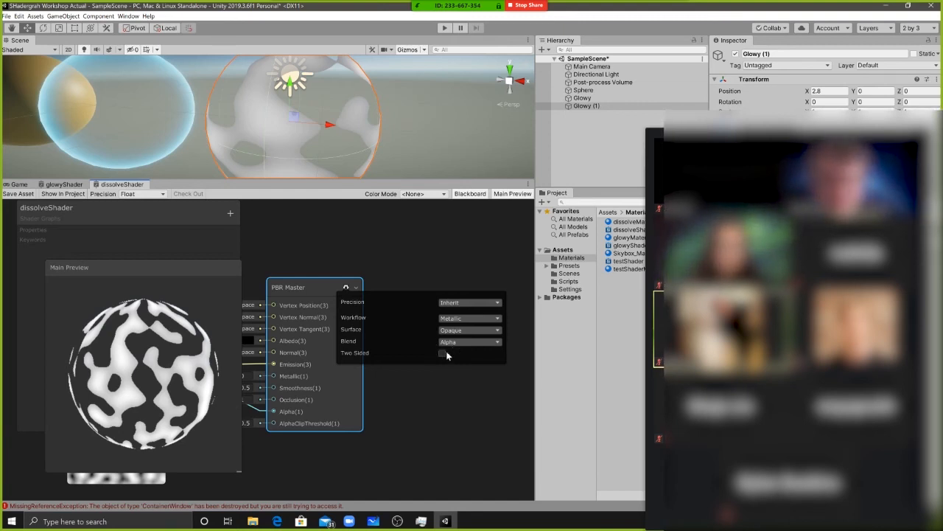
pyautogui.click(441, 353)
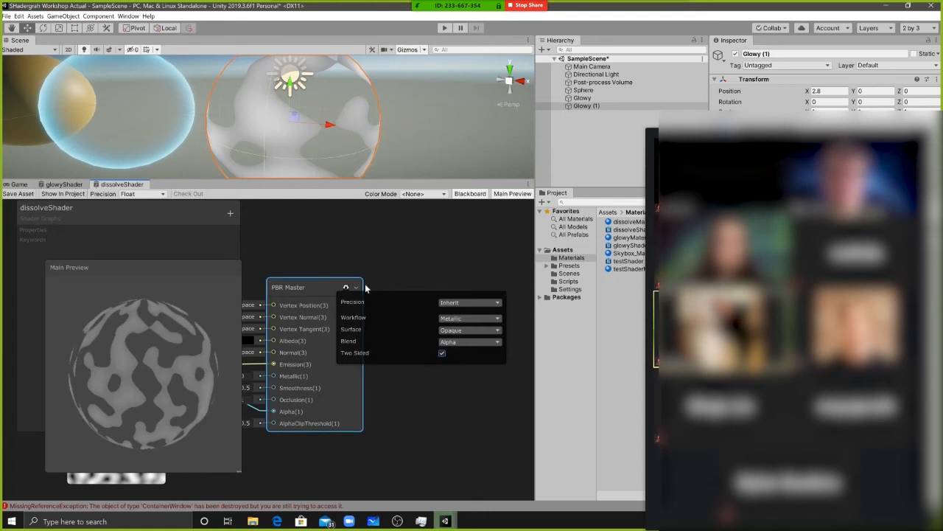
pyautogui.moveTo(146, 346); pyautogui.dragTo(118, 332)
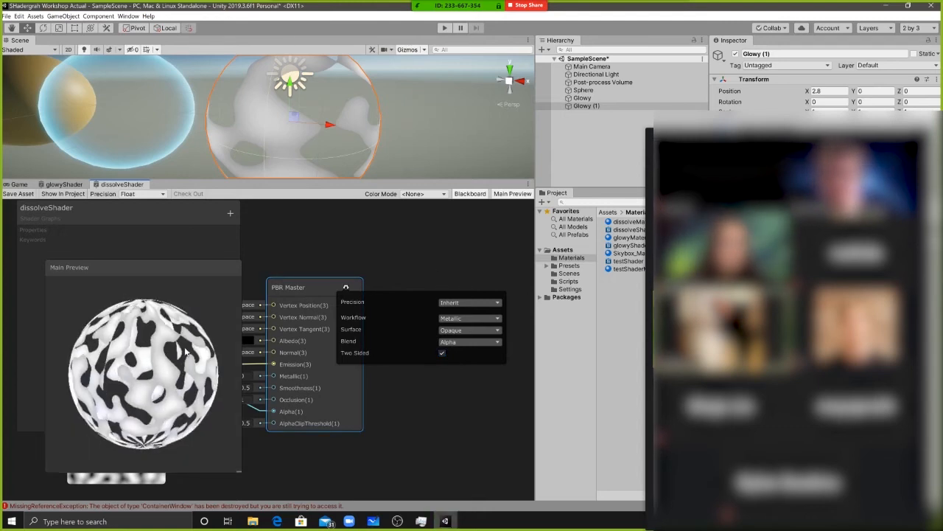
pyautogui.keyDown('alt'); pyautogui.moveTo(369, 91); pyautogui.dragTo(320, 100); pyautogui.keyUp('alt')
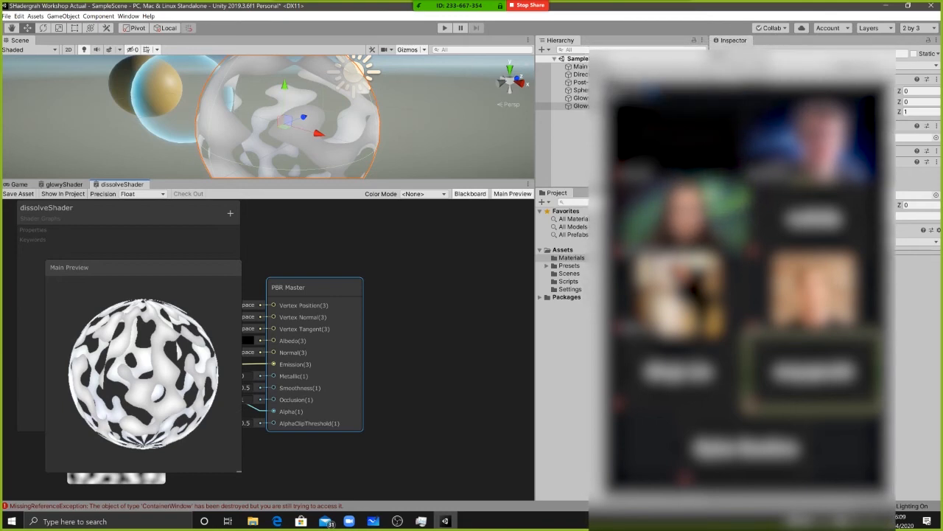
pyautogui.click(623, 95)
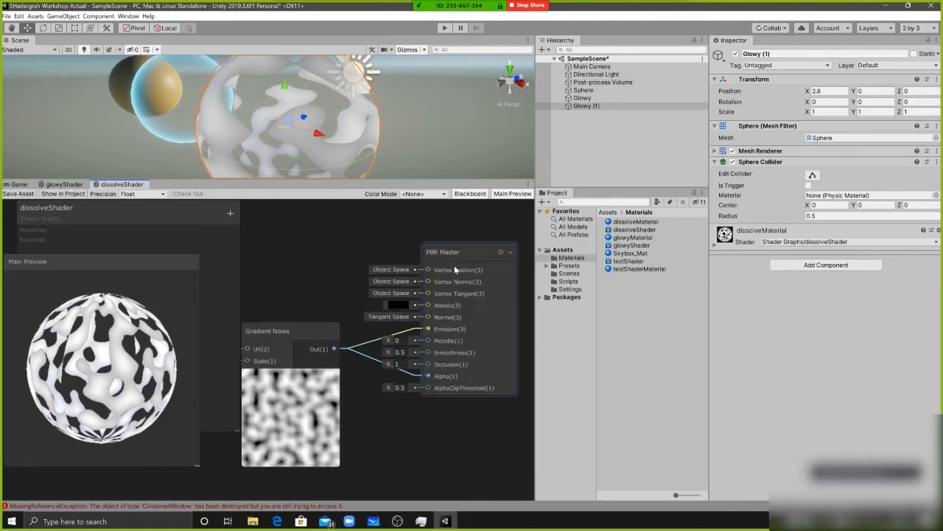
pyautogui.moveTo(455, 260); pyautogui.dragTo(453, 253)
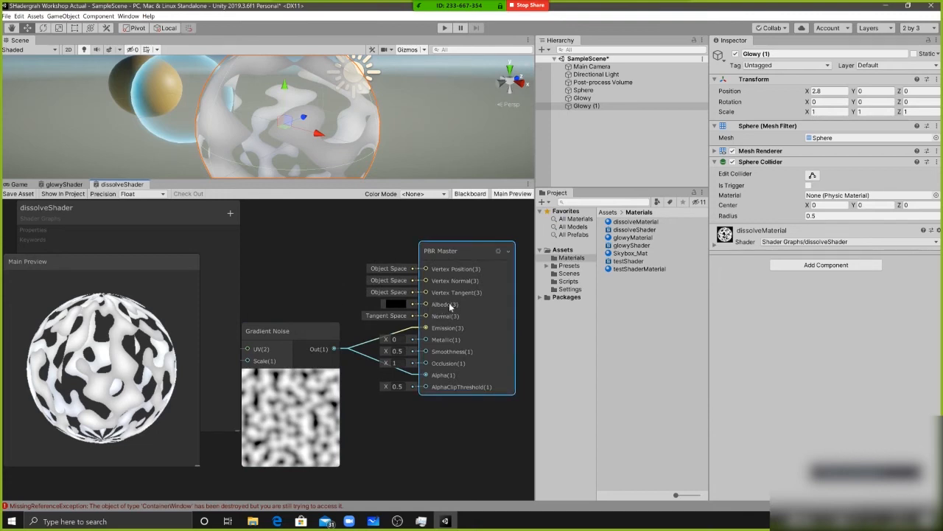
pyautogui.click(395, 303)
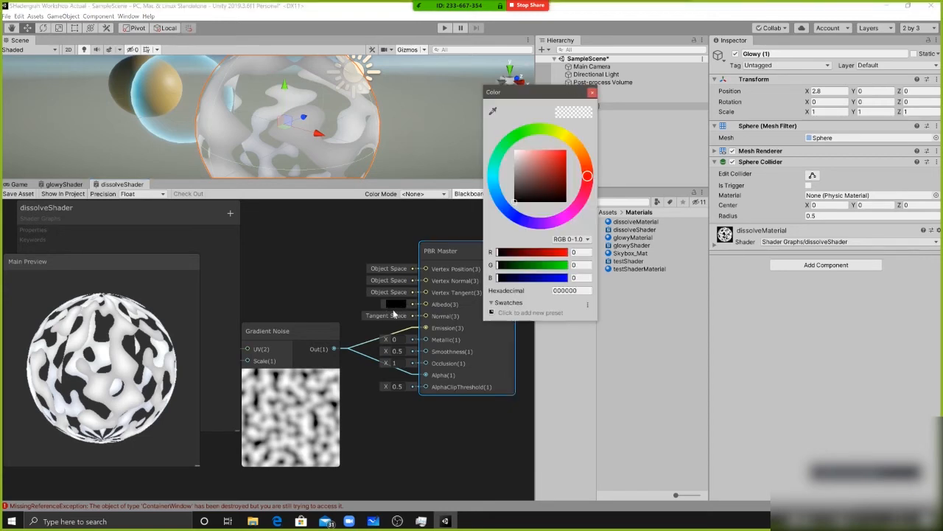
pyautogui.moveTo(527, 94); pyautogui.dragTo(514, 131)
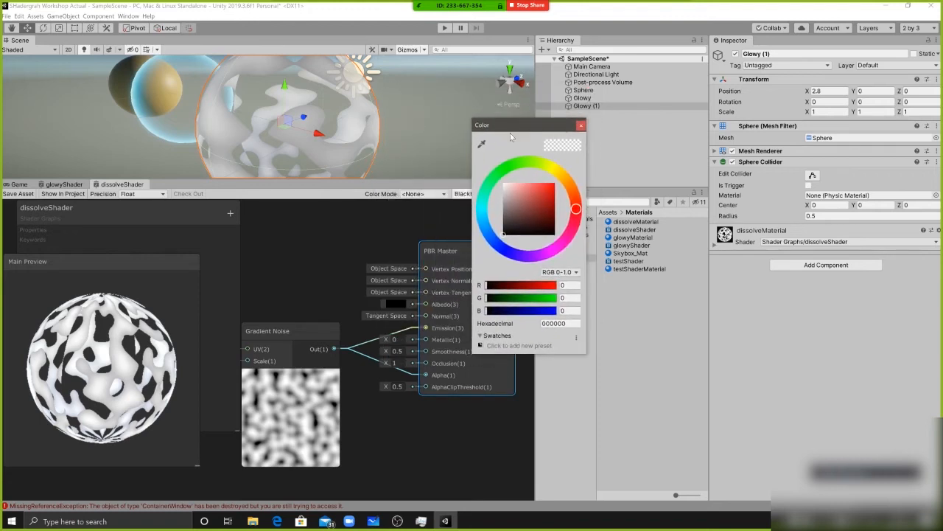
pyautogui.click(348, 299)
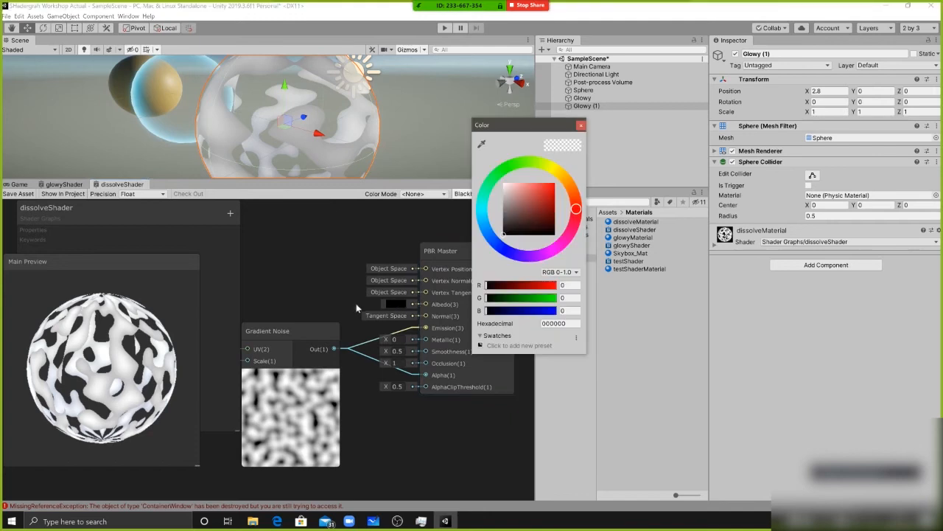
# Add a Color node to the dissolveShader graph and place it above the Gradient Noise node
pyautogui.moveTo(347, 301); pyautogui.dragTo(372, 285, button='middle')
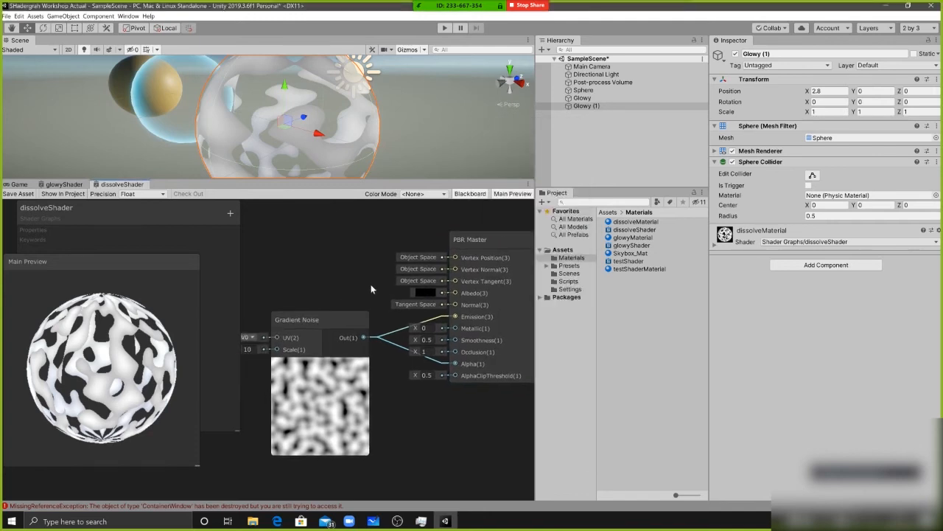
pyautogui.moveTo(358, 280); pyautogui.dragTo(353, 281, button='middle')
pyautogui.rightClick(320, 250)
pyautogui.click(337, 255)
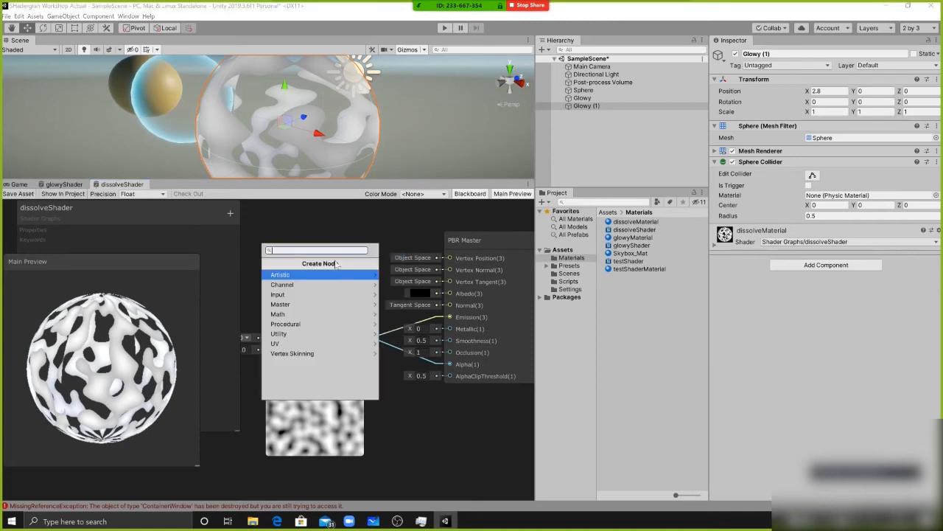
pyautogui.write('color')
pyautogui.press('Return')
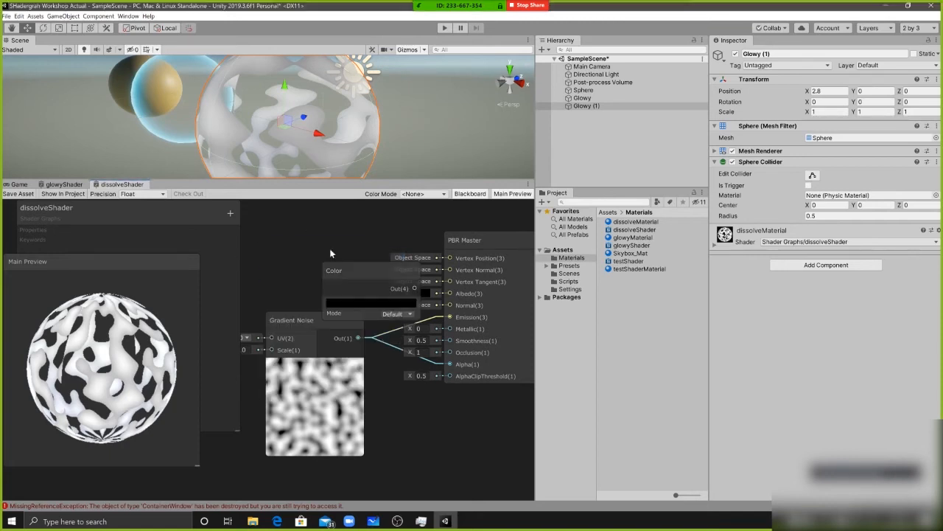
pyautogui.moveTo(299, 258); pyautogui.dragTo(263, 243)
pyautogui.moveTo(336, 257); pyautogui.dragTo(371, 287)
pyautogui.click(362, 241)
# Connect the Color node's output to PBR Master's Albedo input and tidy the node layout
pyautogui.moveTo(420, 267); pyautogui.dragTo(361, 251, button='middle')
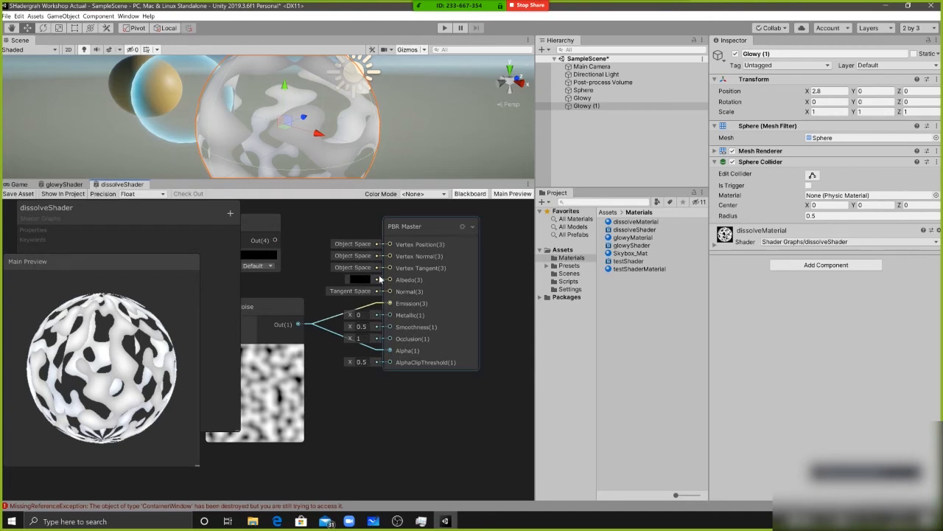
pyautogui.click(412, 230)
pyautogui.moveTo(317, 229); pyautogui.dragTo(373, 234, button='middle')
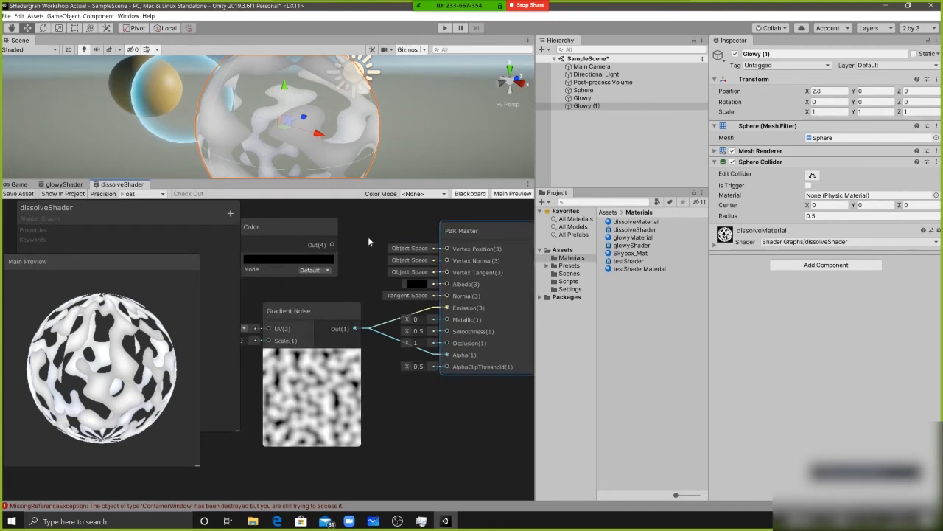
pyautogui.moveTo(283, 245); pyautogui.dragTo(446, 317)
pyautogui.moveTo(390, 307); pyautogui.dragTo(372, 313, button='middle')
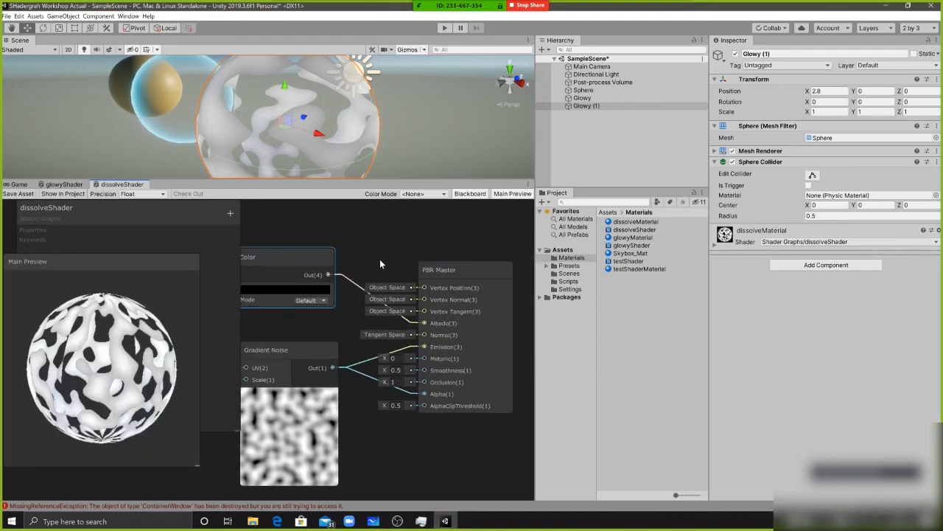
pyautogui.moveTo(356, 274); pyautogui.dragTo(382, 264, button='middle')
pyautogui.moveTo(279, 239); pyautogui.dragTo(276, 227)
# Set the Color node to red, hexadecimal D40D0D
pyautogui.click(300, 267)
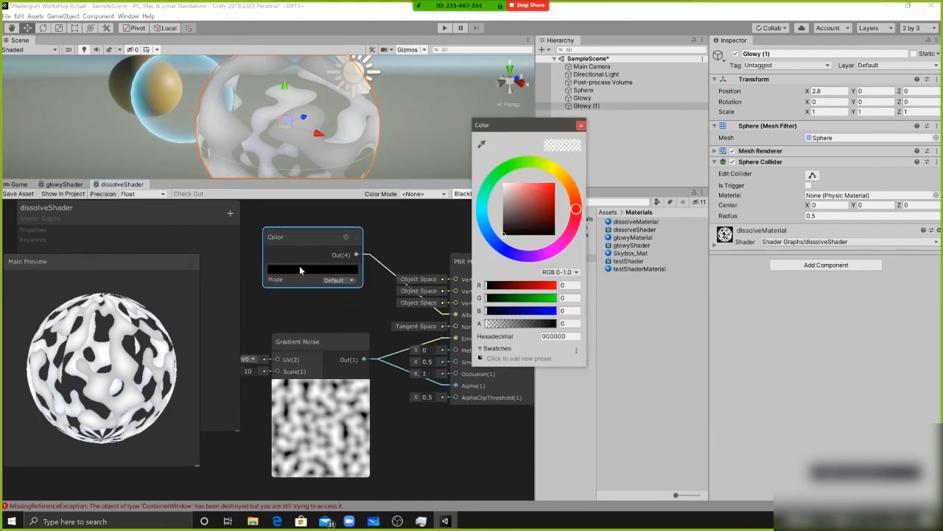
pyautogui.moveTo(552, 203)
pyautogui.mouseDown()
pyautogui.moveTo(545, 212)
pyautogui.moveTo(564, 190)
pyautogui.moveTo(547, 205)
pyautogui.moveTo(559, 199)
pyautogui.moveTo(553, 193)
pyautogui.mouseUp()
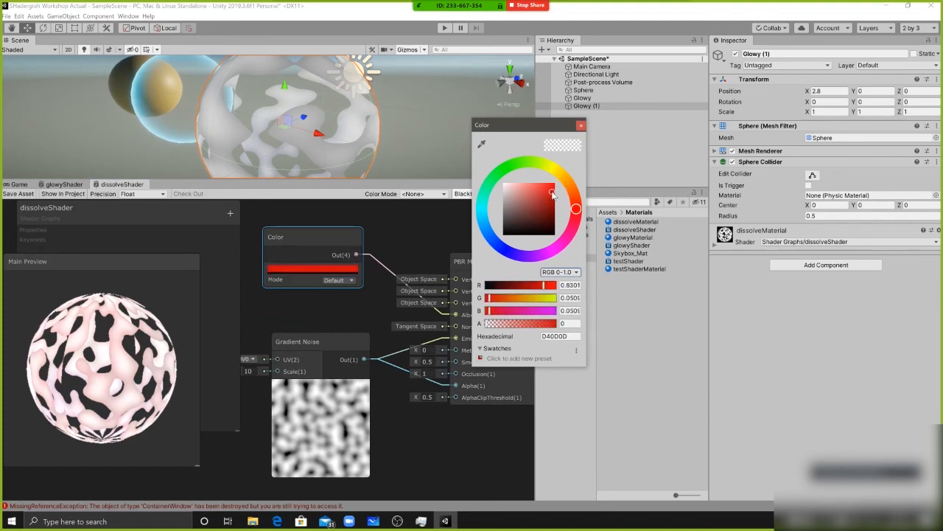
pyautogui.click(369, 310)
pyautogui.moveTo(369, 307); pyautogui.dragTo(366, 303, button='middle')
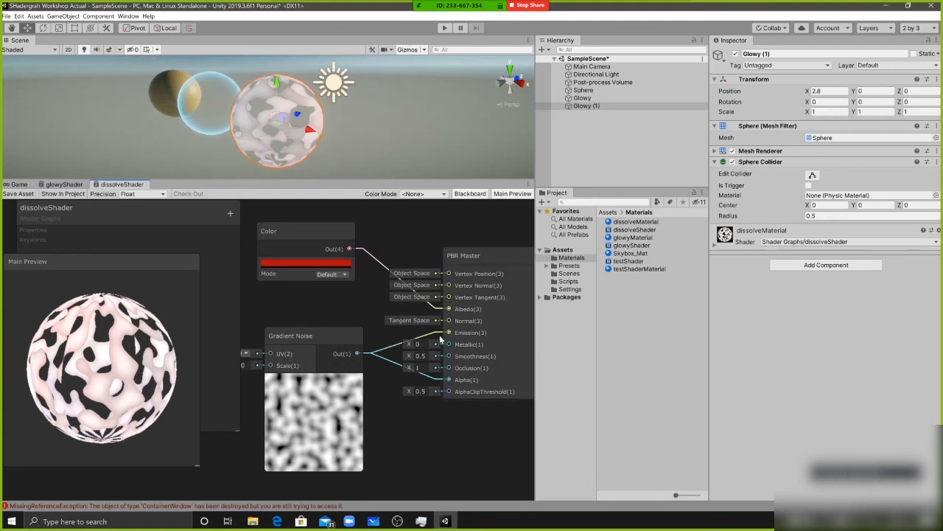
# Disconnect the Gradient Noise from PBR Master's Emission and save dissolveShader to view the red sphere in the scene
pyautogui.moveTo(360, 315); pyautogui.dragTo(339, 310, button='middle')
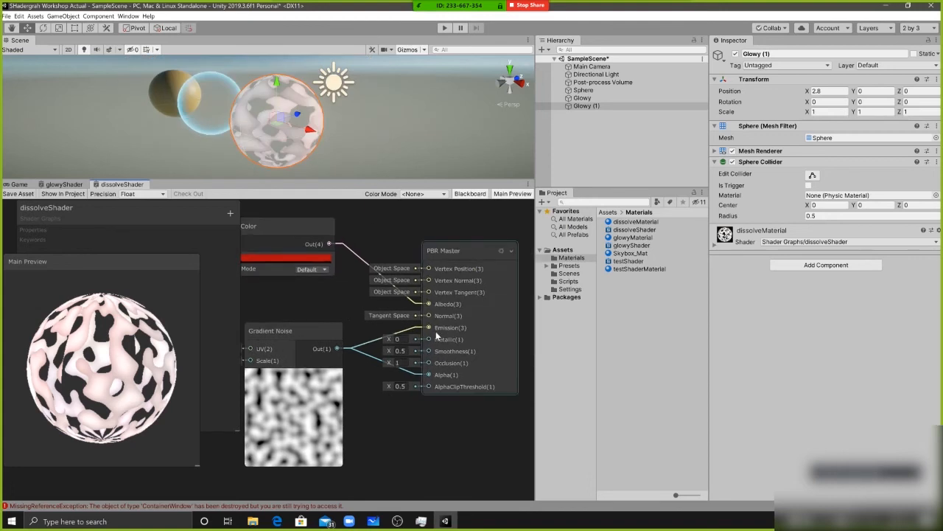
pyautogui.moveTo(421, 330); pyautogui.dragTo(348, 300)
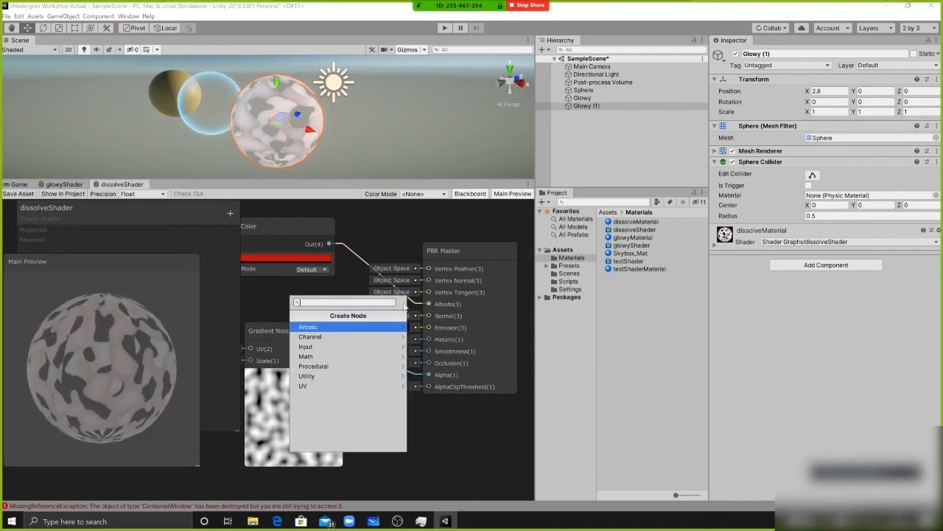
pyautogui.click(258, 300)
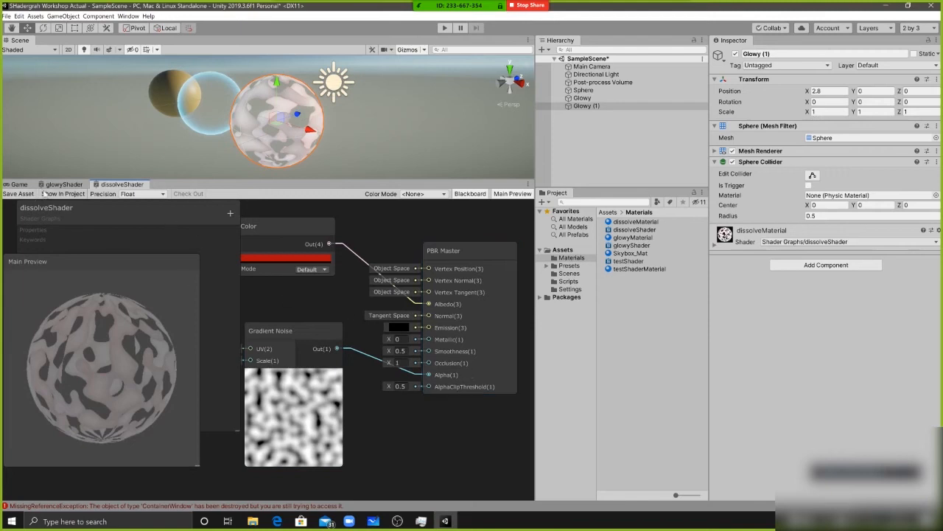
pyautogui.click(18, 194)
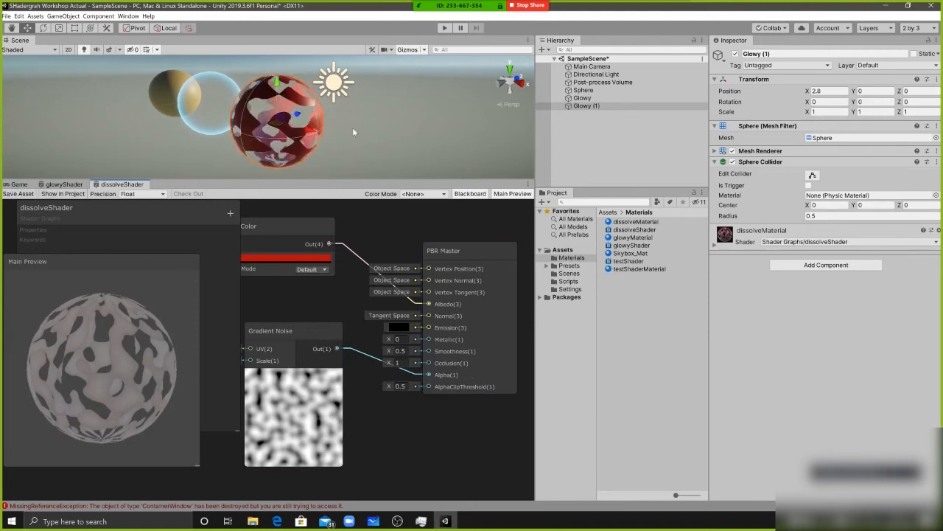
pyautogui.keyDown('alt'); pyautogui.moveTo(353, 132); pyautogui.dragTo(304, 113); pyautogui.keyUp('alt')
pyautogui.scroll(5, 304, 114)
pyautogui.scroll(-8, 304, 109)
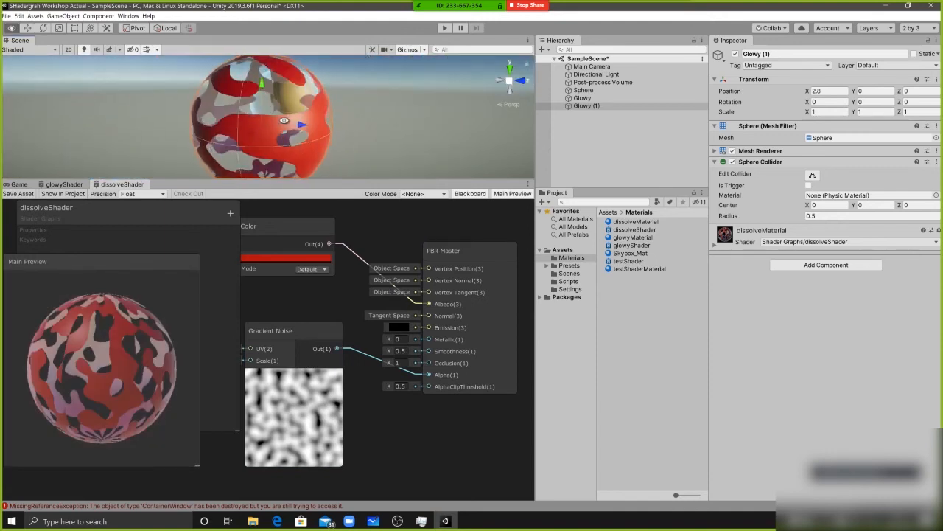
pyautogui.keyDown('alt'); pyautogui.moveTo(247, 96); pyautogui.dragTo(430, 125); pyautogui.keyUp('alt')
# Demonstrate detaching and deleting the connection from Color to PBR Master's Albedo, restoring it each time
pyautogui.moveTo(305, 297); pyautogui.dragTo(345, 309, button='middle')
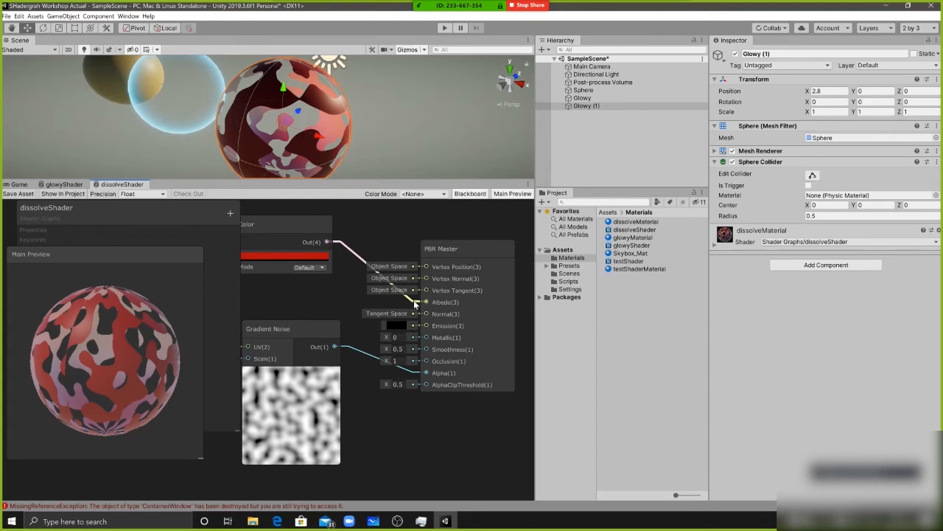
pyautogui.moveTo(415, 304); pyautogui.dragTo(347, 298)
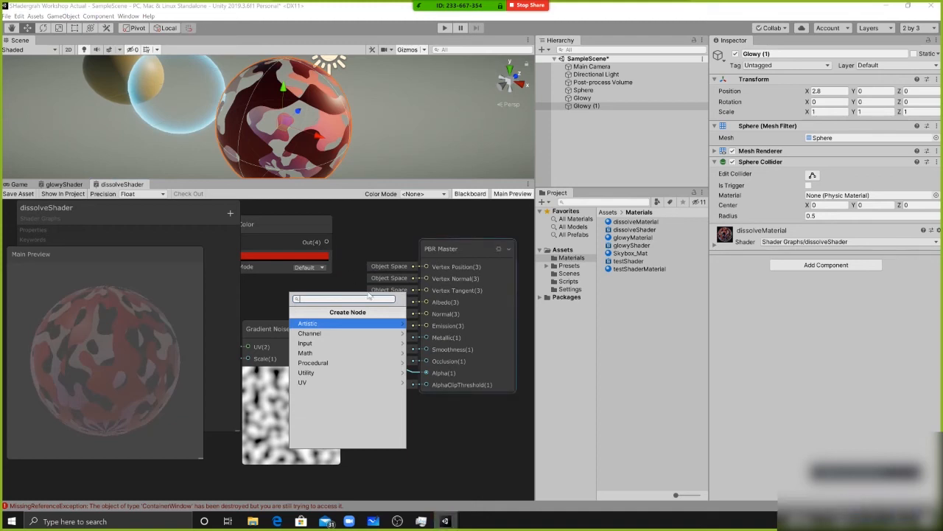
pyautogui.press('Escape')
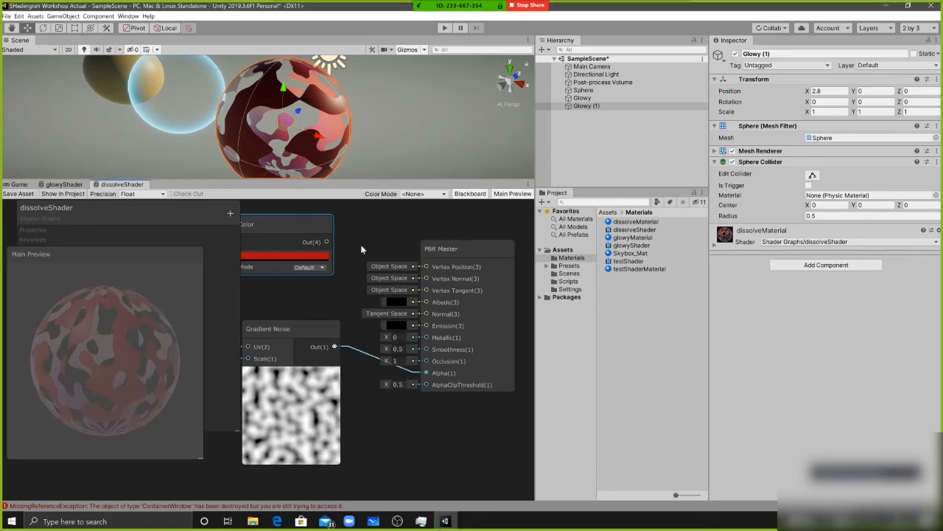
pyautogui.moveTo(327, 242); pyautogui.dragTo(426, 302)
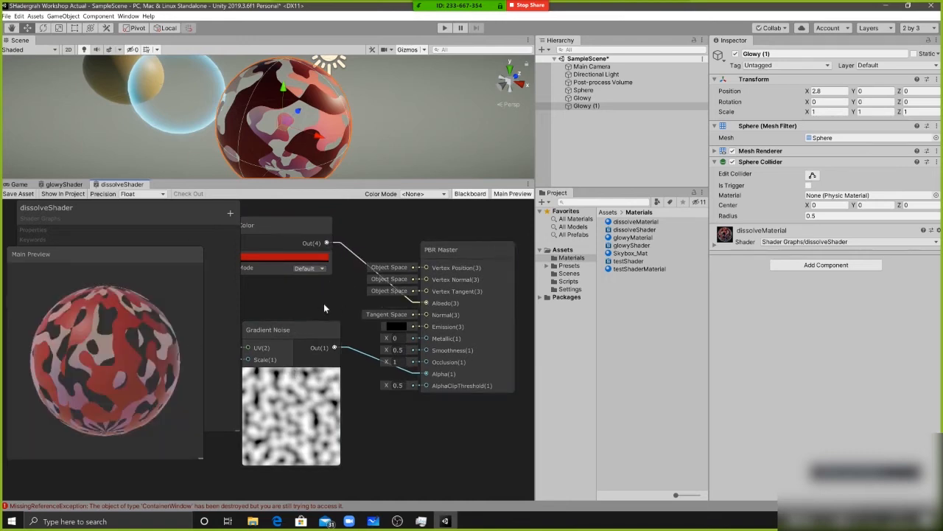
pyautogui.moveTo(324, 309); pyautogui.dragTo(355, 307, button='middle')
pyautogui.click(382, 257)
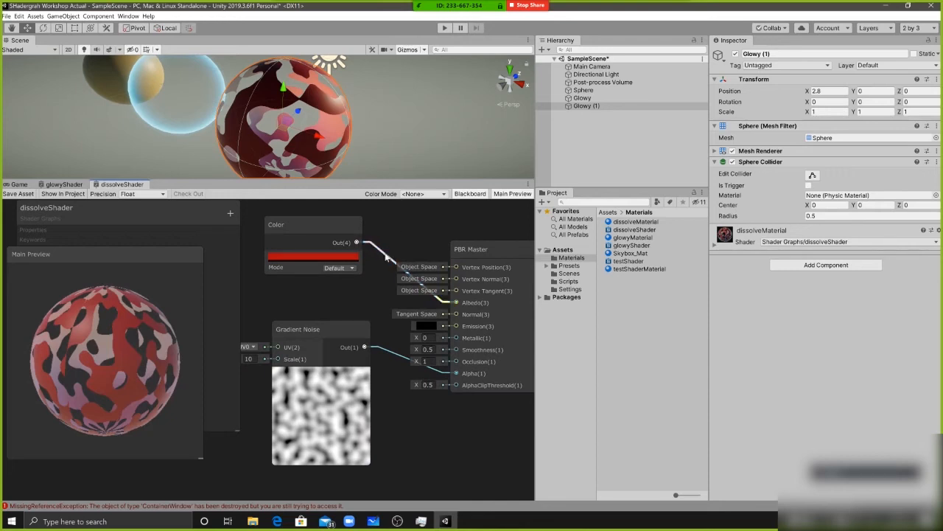
pyautogui.press('Delete')
pyautogui.moveTo(357, 243); pyautogui.dragTo(455, 303)
pyautogui.click(384, 257)
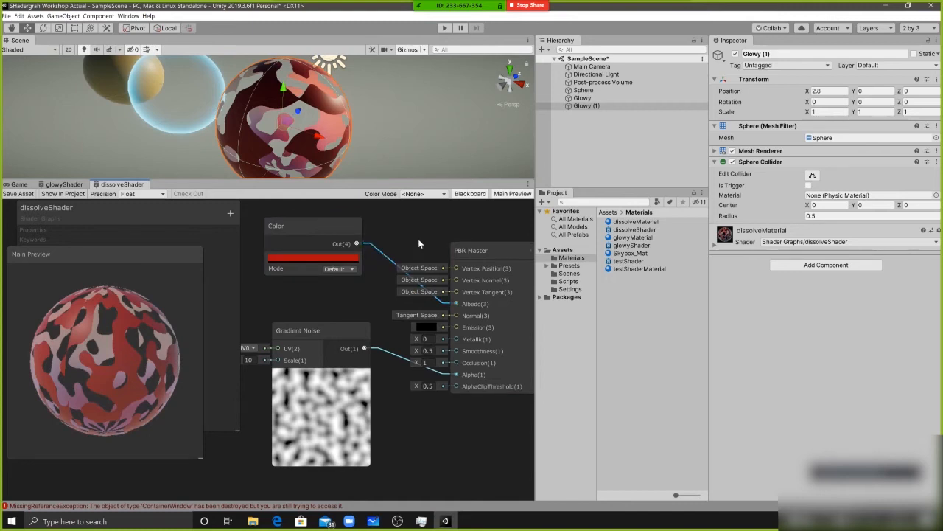
# Move the Gradient Noise node farther from PBR Master to make room between them in the graph
pyautogui.scroll(-1, 418, 238)
pyautogui.moveTo(418, 238); pyautogui.dragTo(474, 235, button='middle')
pyautogui.moveTo(391, 322); pyautogui.dragTo(284, 343)
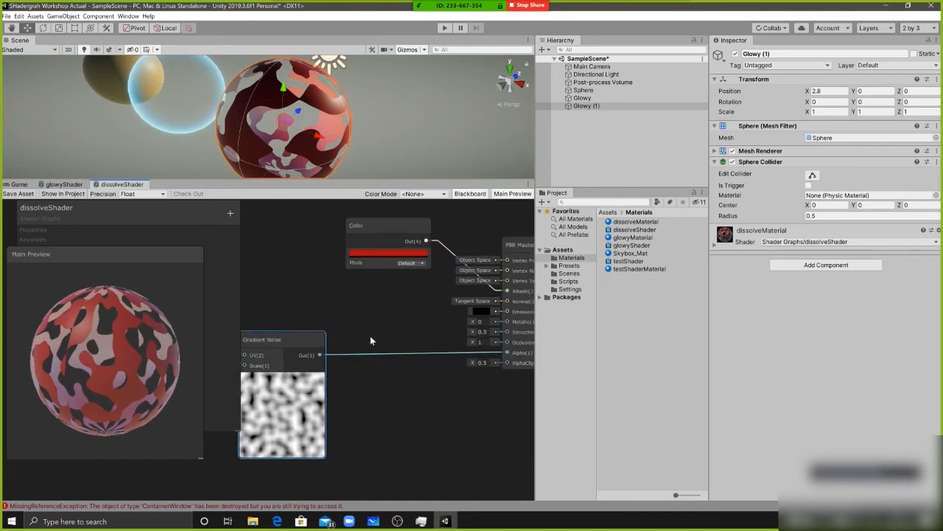
pyautogui.moveTo(517, 335); pyautogui.dragTo(462, 332, button='middle')
pyautogui.moveTo(298, 369); pyautogui.dragTo(254, 365, button='middle')
pyautogui.scroll(1, 350, 381)
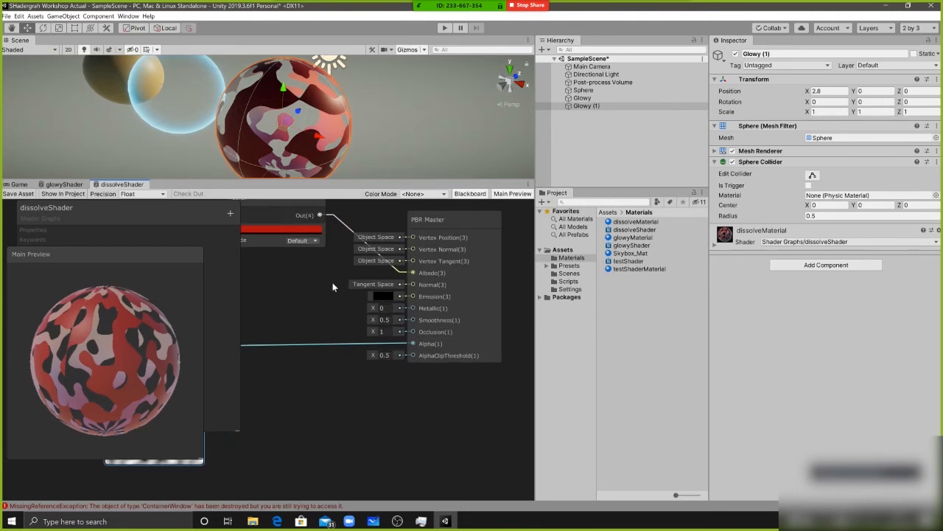
pyautogui.moveTo(312, 324); pyautogui.dragTo(335, 321, button='middle')
pyautogui.moveTo(361, 359); pyautogui.dragTo(378, 378, button='middle')
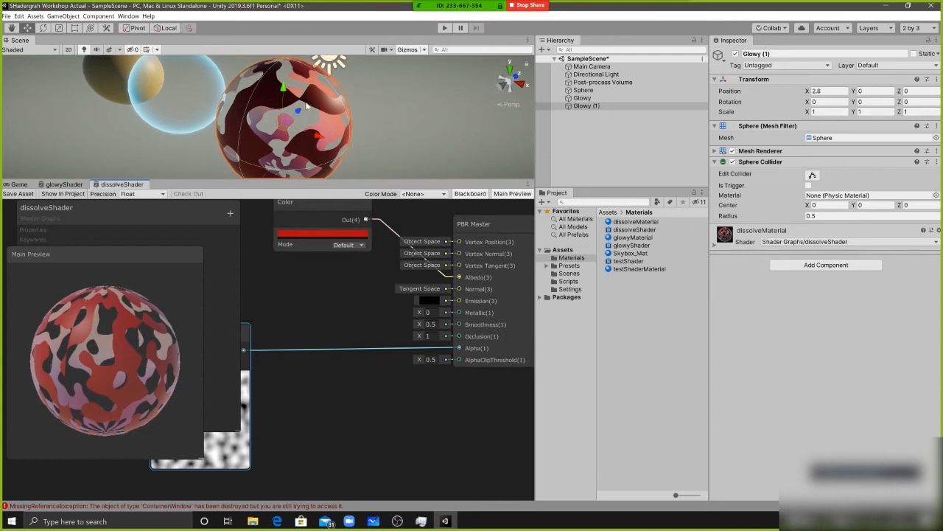
# Examine the red dissolve sphere's cut-out areas from several sides and compare them with PBR Master's Alpha and AlphaClipThreshold inputs
pyautogui.keyDown('alt'); pyautogui.moveTo(346, 89); pyautogui.dragTo(324, 97); pyautogui.keyUp('alt')
pyautogui.keyDown('alt'); pyautogui.moveTo(230, 119); pyautogui.dragTo(304, 122); pyautogui.keyUp('alt')
pyautogui.scroll(-10, 305, 122)
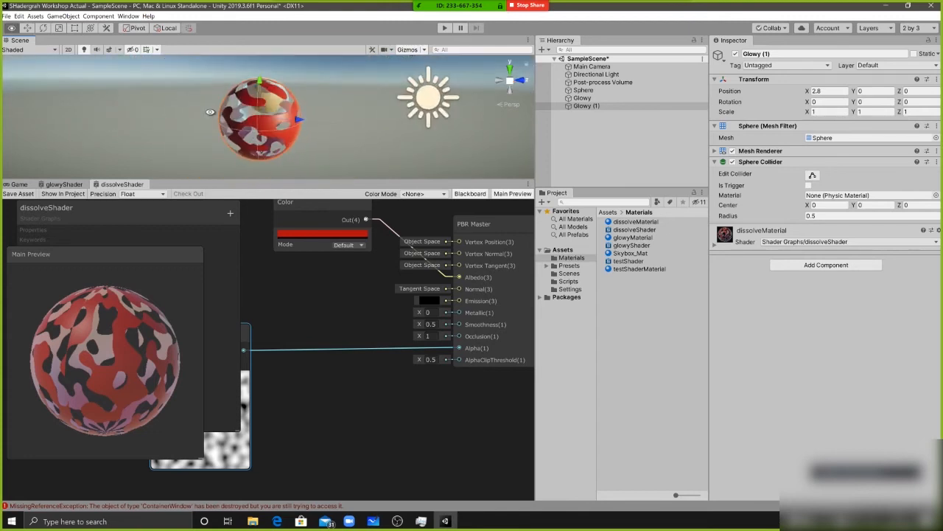
pyautogui.scroll(8, 304, 128)
pyautogui.keyDown('alt'); pyautogui.moveTo(305, 128); pyautogui.dragTo(272, 103); pyautogui.keyUp('alt')
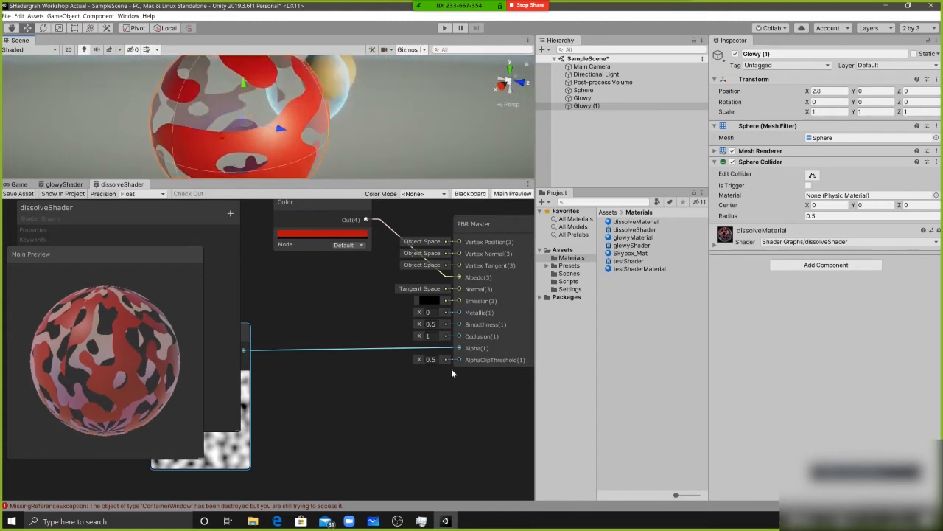
pyautogui.moveTo(528, 365); pyautogui.dragTo(489, 366, button='middle')
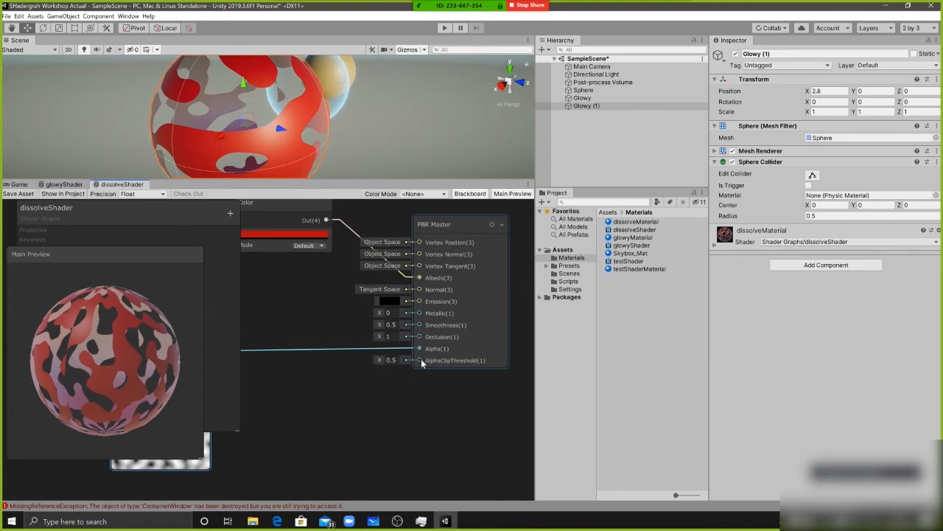
# Try AlphaClipThreshold values from about -0.2 to 1.1 on PBR Master and set it back to 0.5
pyautogui.moveTo(379, 358); pyautogui.dragTo(370, 359)
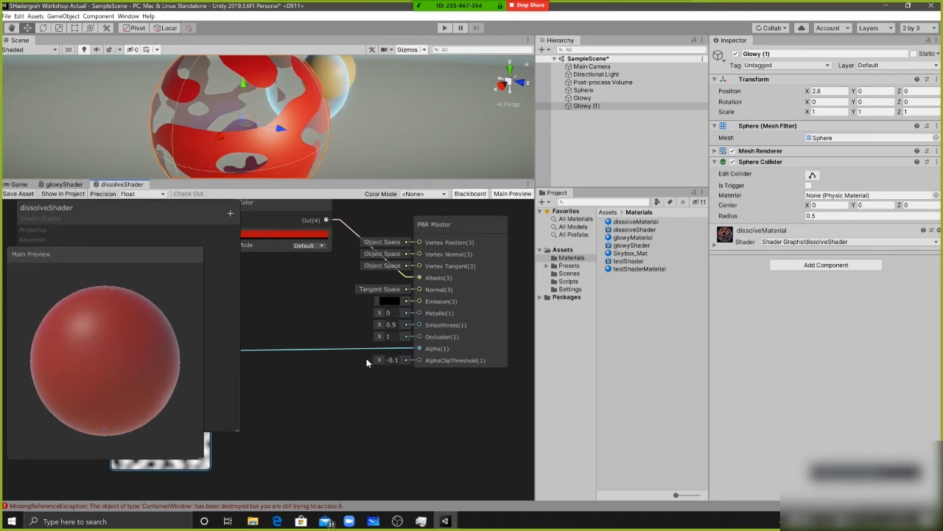
pyautogui.moveTo(391, 385); pyautogui.dragTo(405, 388, button='middle')
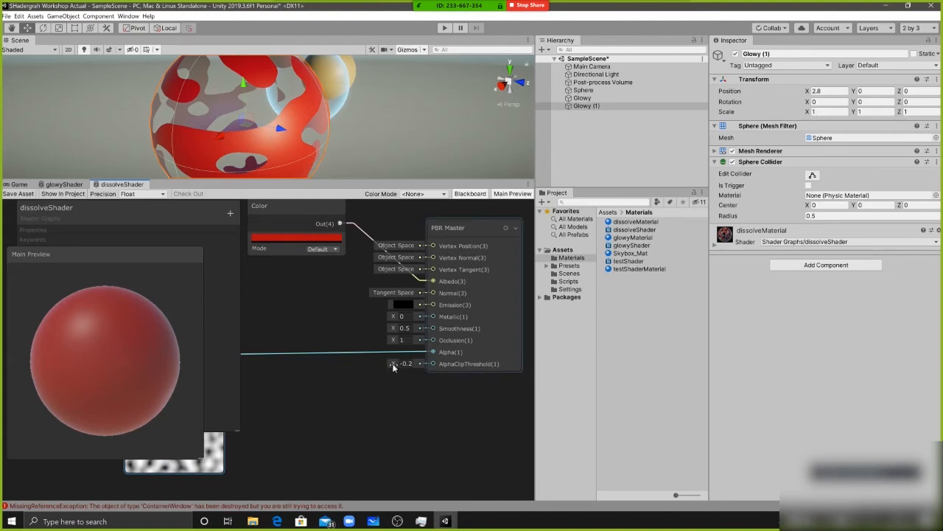
pyautogui.moveTo(395, 363); pyautogui.dragTo(417, 369)
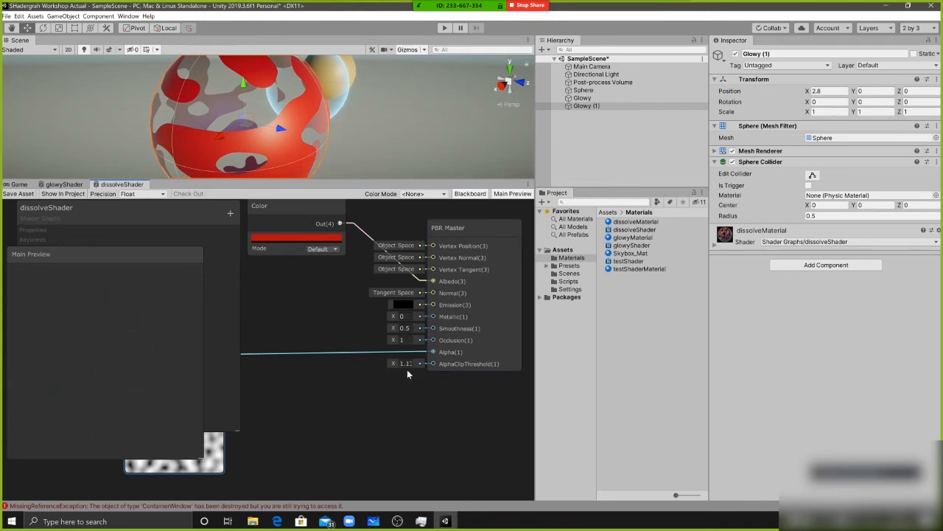
pyautogui.click(408, 341)
pyautogui.click(311, 322)
pyautogui.moveTo(311, 321)
pyautogui.mouseDown(button='middle')
pyautogui.moveTo(372, 315)
pyautogui.moveTo(301, 328)
pyautogui.mouseUp(button='middle')
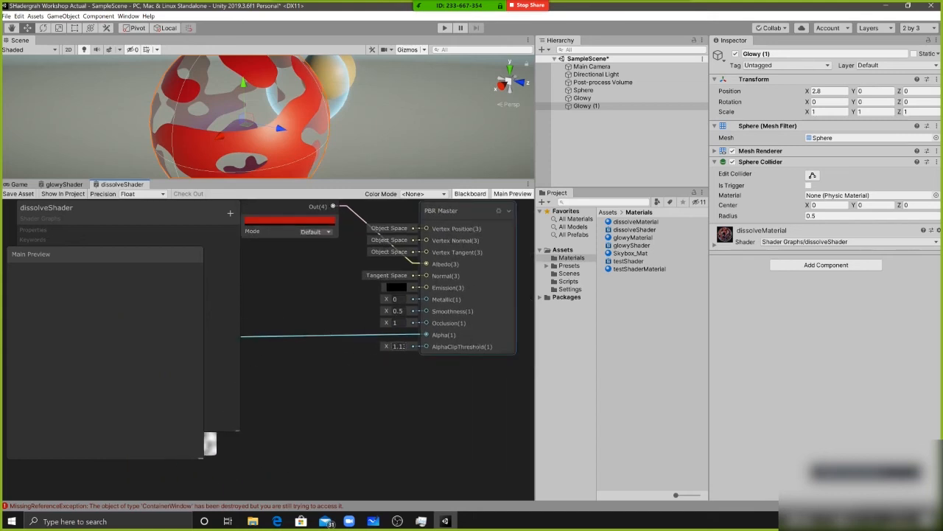
pyautogui.click(396, 346)
pyautogui.write('0.')
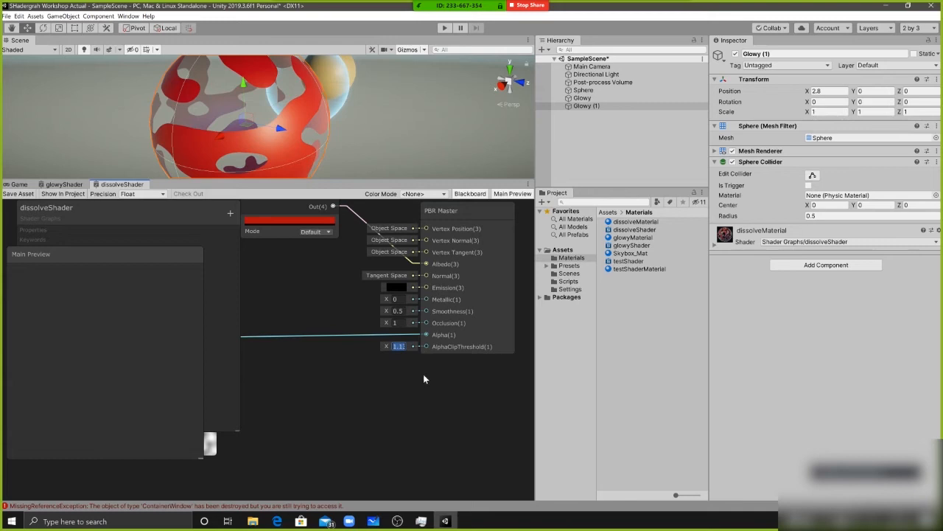
pyautogui.write('5')
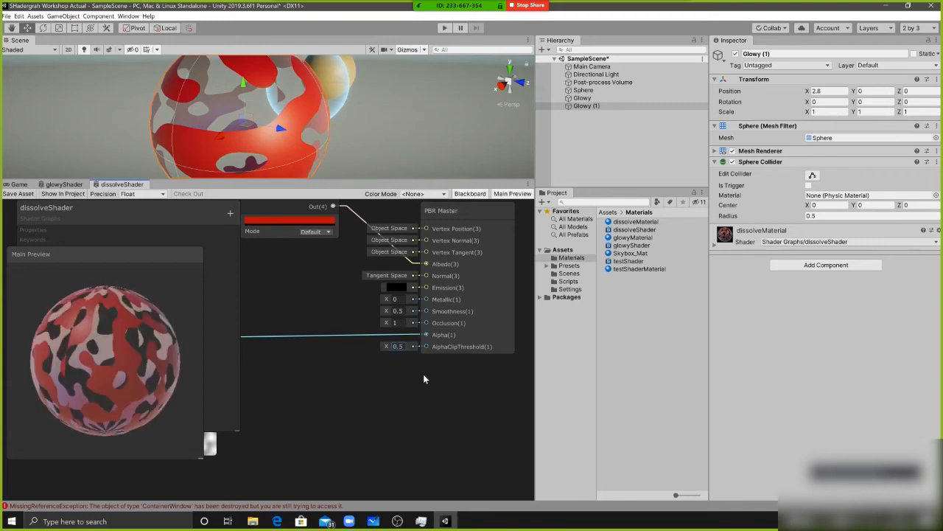
# Add a Vector 1 node, connect it to PBR Master's AlphaClipThreshold and convert it to a property
pyautogui.rightClick(331, 362)
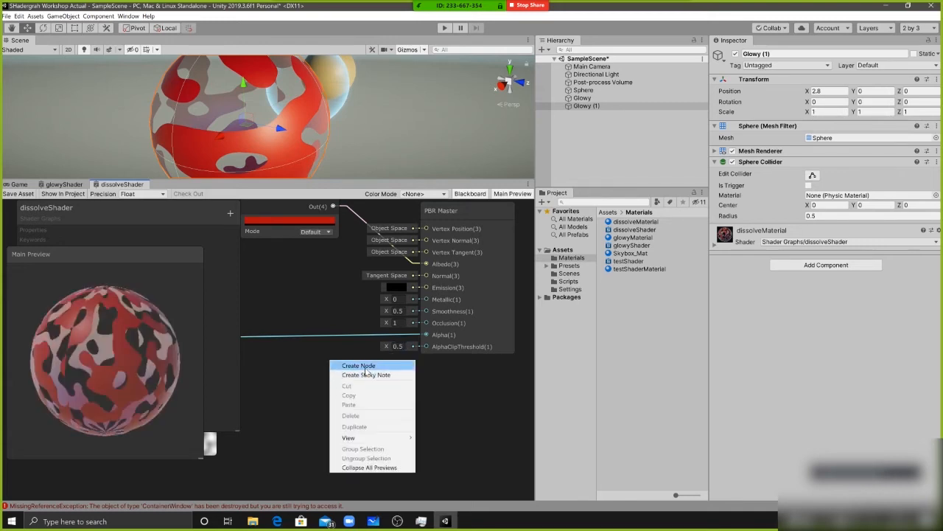
pyautogui.click(364, 366)
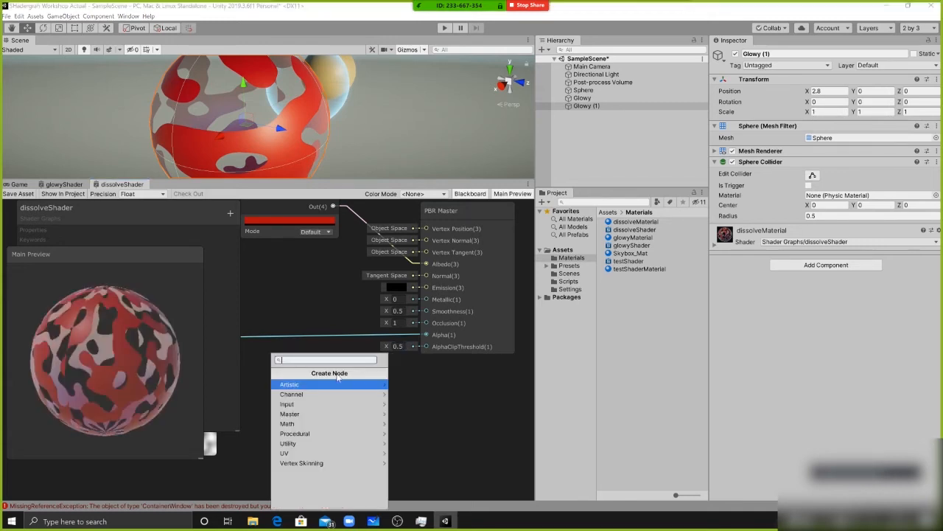
pyautogui.write('v')
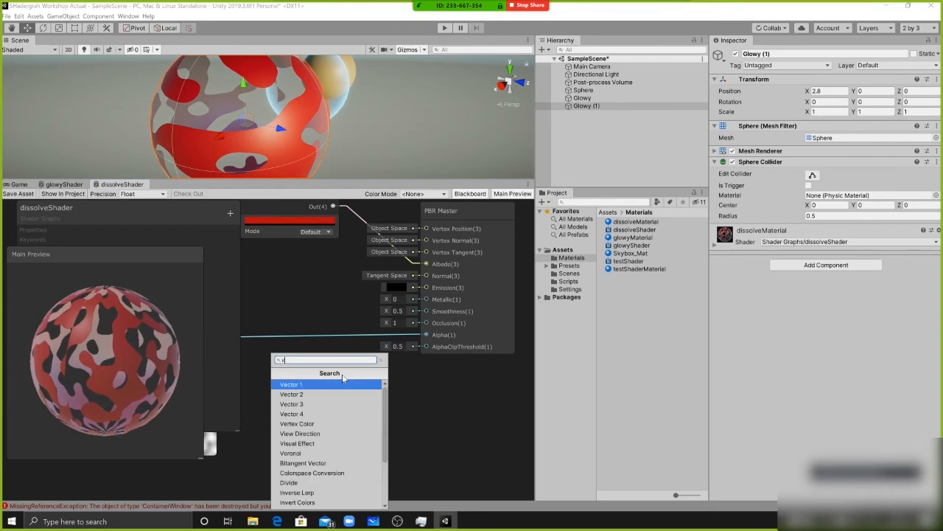
pyautogui.click(341, 381)
pyautogui.moveTo(325, 363); pyautogui.dragTo(427, 345)
pyautogui.moveTo(406, 404); pyautogui.dragTo(478, 396, button='middle')
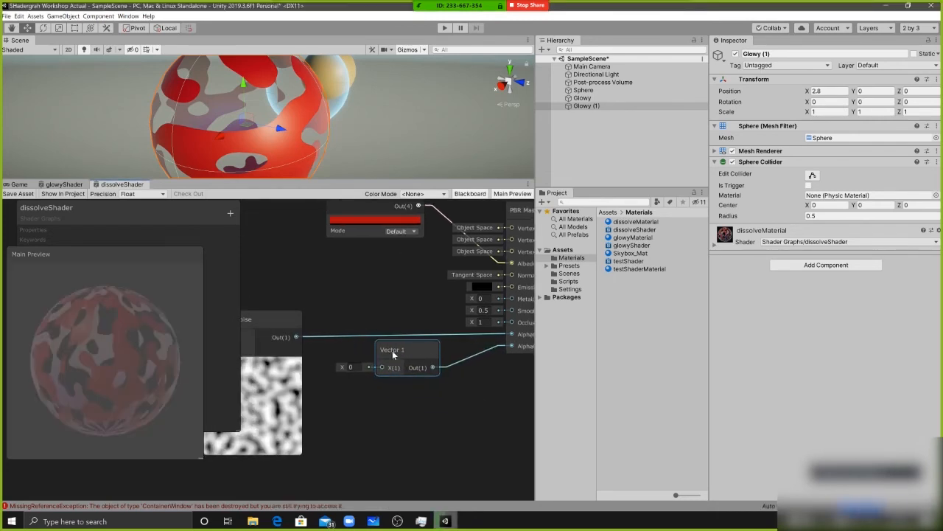
pyautogui.rightClick(393, 350)
pyautogui.click(442, 437)
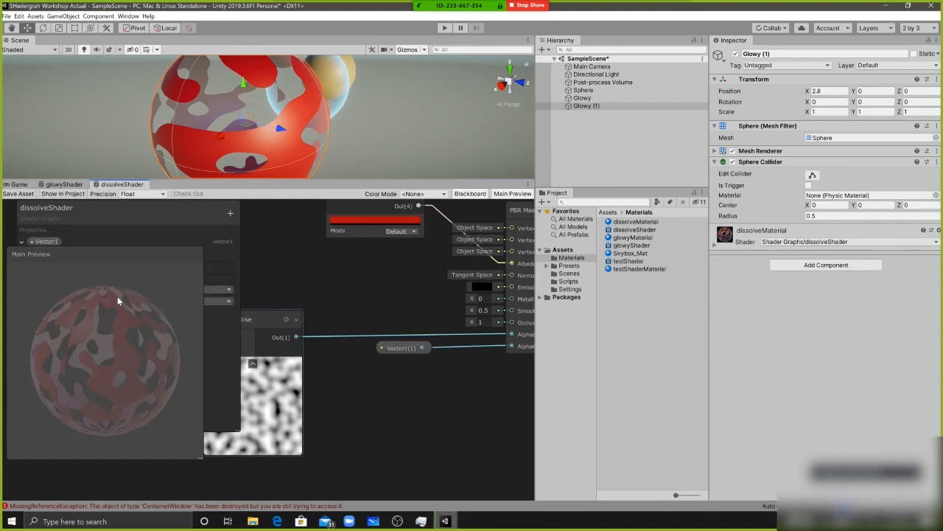
# Maximize the graph, move Main Preview off the Blackboard and rename the Vector1 property to Clip Threshold
pyautogui.moveTo(62, 280); pyautogui.dragTo(433, 293)
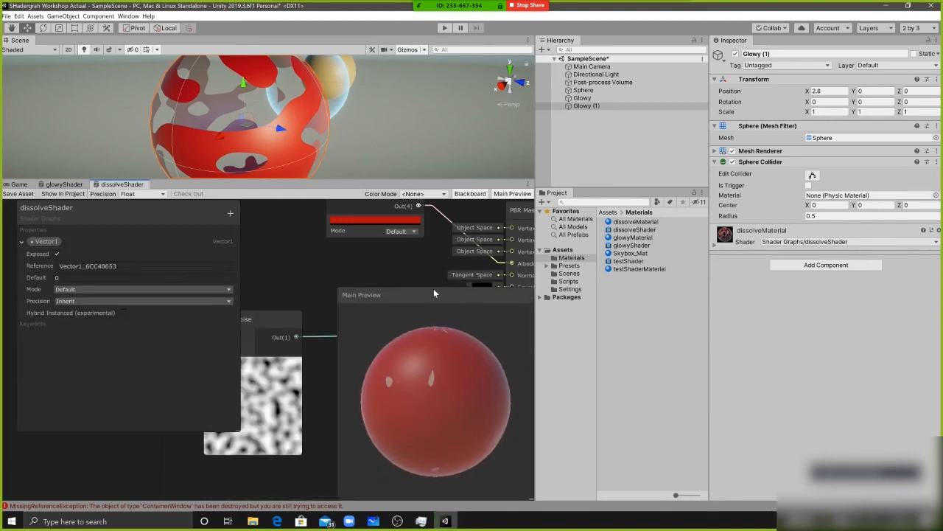
pyautogui.hotkey('shift', 'space')
pyautogui.moveTo(280, 143); pyautogui.dragTo(404, 198, button='middle')
pyautogui.doubleClick(41, 98)
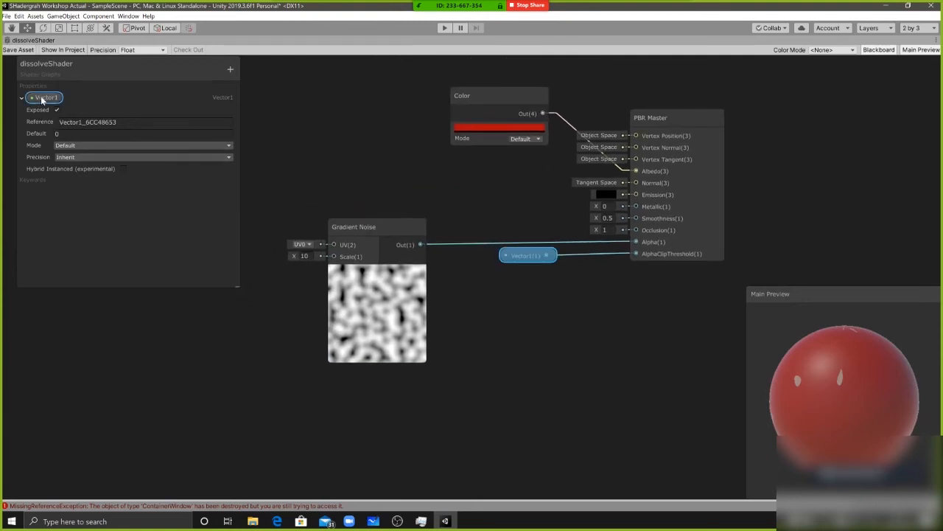
pyautogui.write('Clip Thresho')
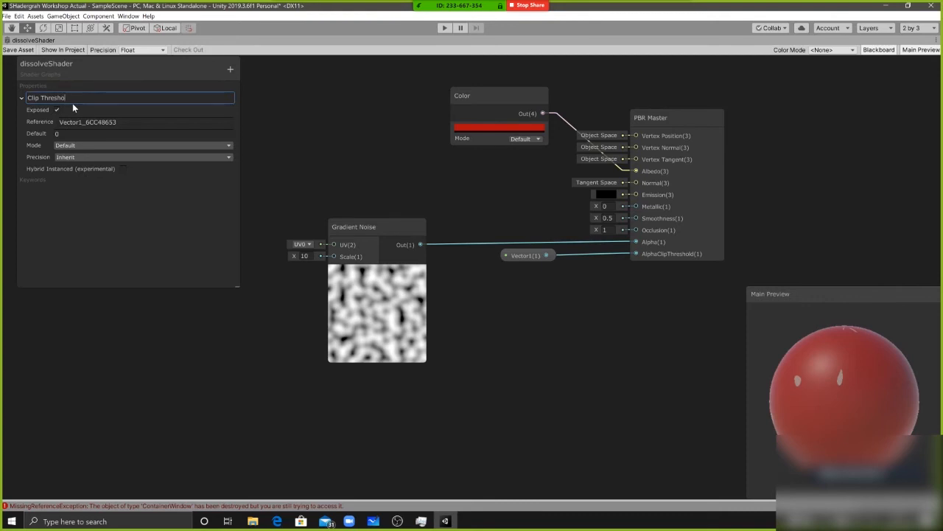
pyautogui.press('Return')
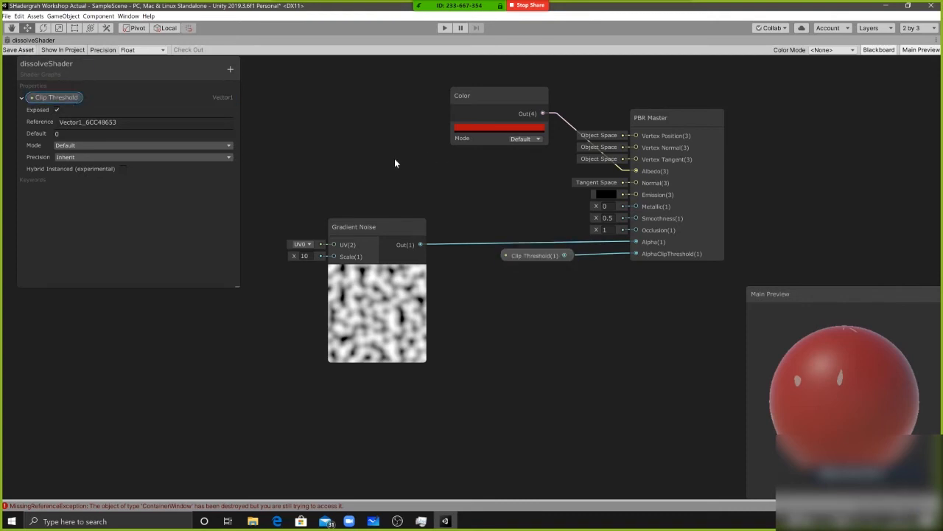
# Save dissolveShader, return to the full editor layout and rename the Glowy (1) object to Dissolve
pyautogui.hotkey('shift', 'space')
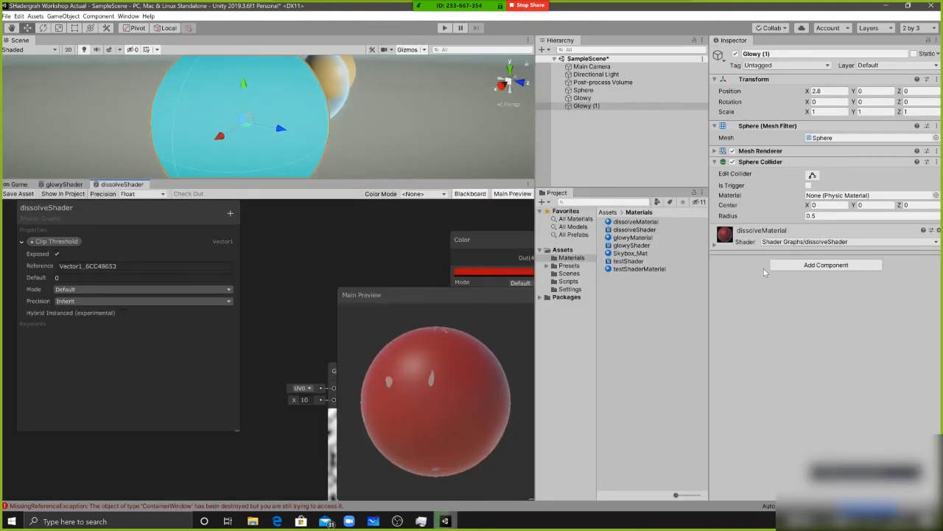
pyautogui.click(577, 107)
pyautogui.doubleClick(599, 107)
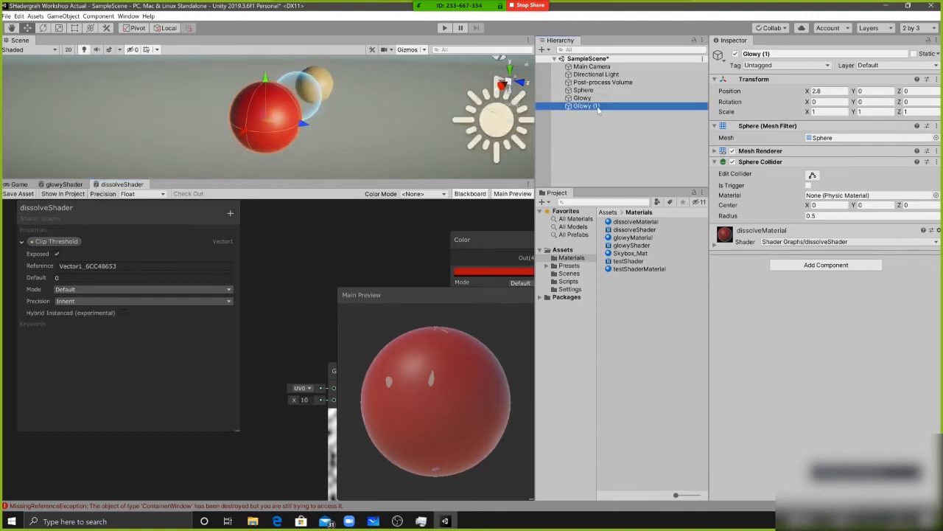
pyautogui.click(595, 107)
pyautogui.write('Dissolve')
pyautogui.press('Return')
# Set dissolveMaterial's Clip Threshold to 0.65 and view the dissolving sphere up close in an enlarged Scene view
pyautogui.click(759, 242)
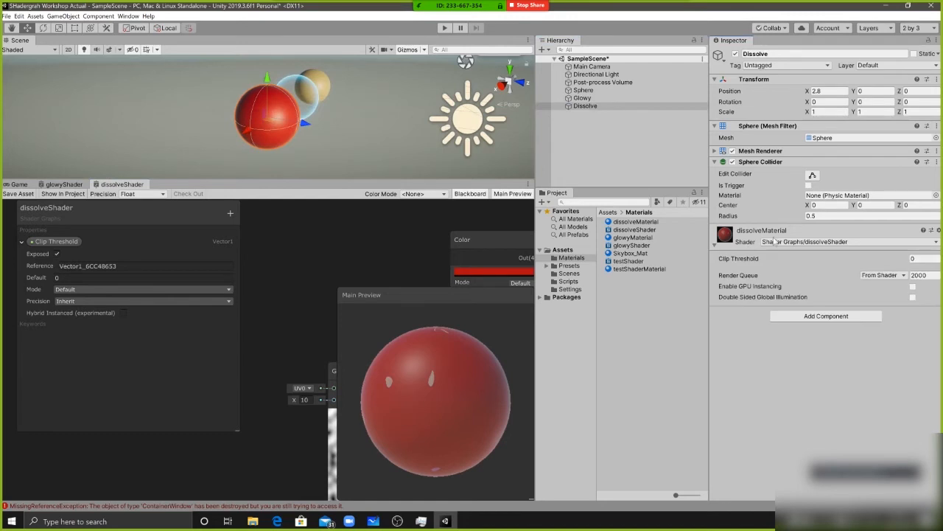
pyautogui.moveTo(835, 262); pyautogui.dragTo(852, 266)
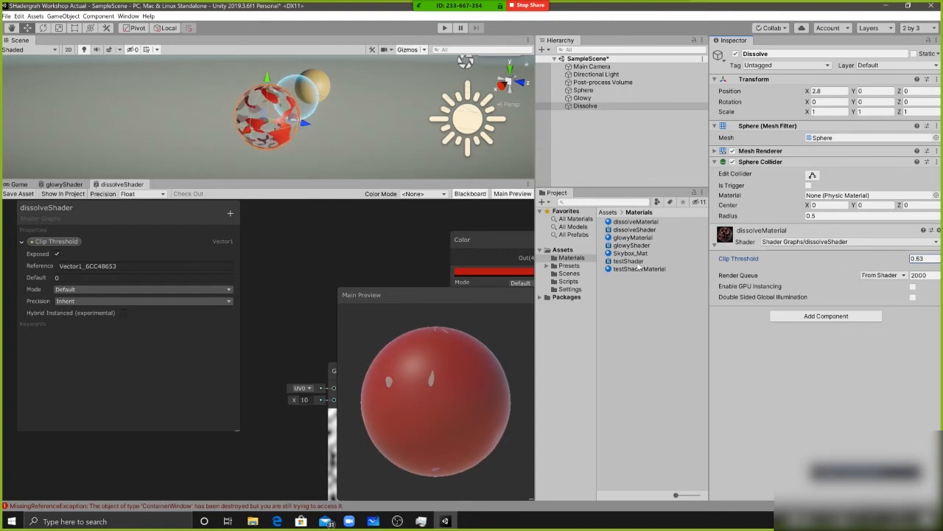
pyautogui.moveTo(383, 179); pyautogui.dragTo(380, 250)
pyautogui.moveTo(413, 305); pyautogui.dragTo(299, 302)
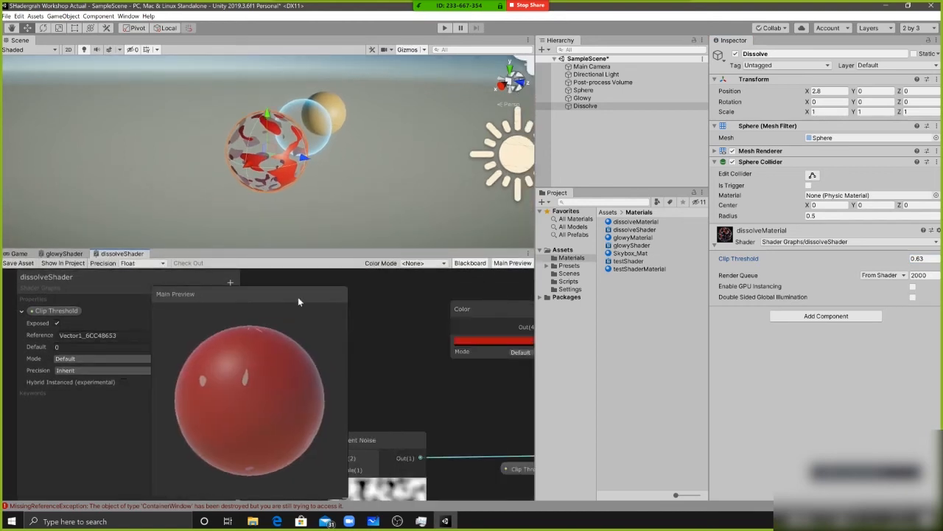
pyautogui.moveTo(909, 263); pyautogui.dragTo(872, 261)
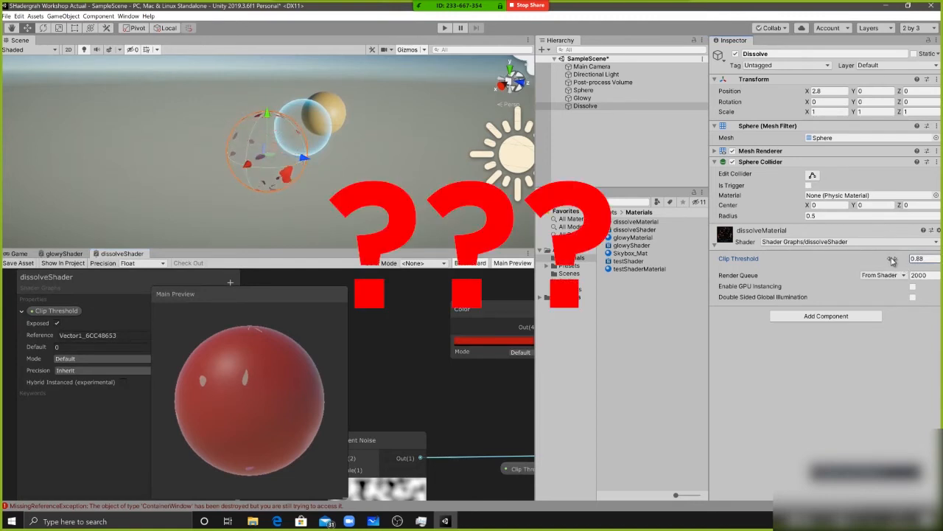
pyautogui.scroll(8, 334, 152)
pyautogui.keyDown('alt'); pyautogui.moveTo(333, 152); pyautogui.dragTo(332, 134); pyautogui.keyUp('alt')
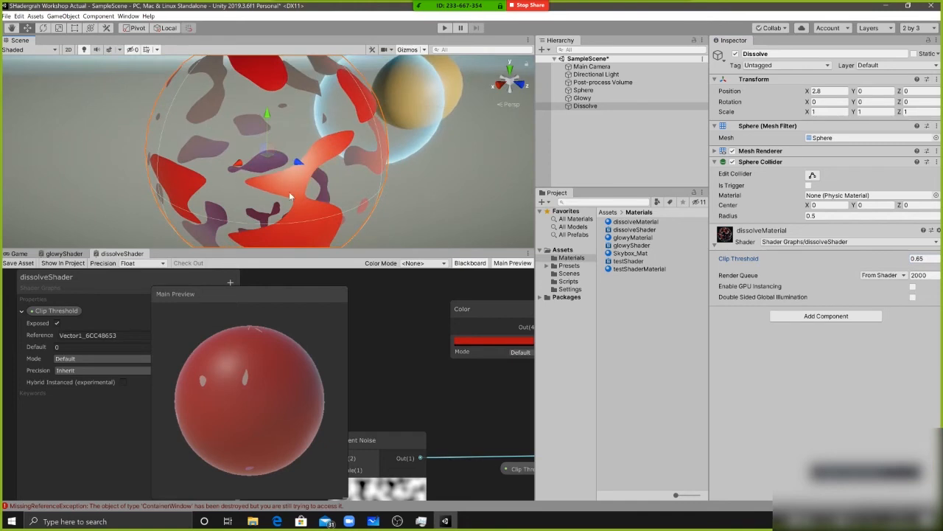
pyautogui.keyDown('alt'); pyautogui.moveTo(289, 195); pyautogui.dragTo(368, 186); pyautogui.keyUp('alt')
# Hide Main Preview and enlarge the graph area so the Clip Threshold connection to PBR Master is in view
pyautogui.moveTo(241, 296); pyautogui.dragTo(319, 304)
pyautogui.rightClick(305, 295)
pyautogui.click(349, 298)
pyautogui.click(509, 265)
pyautogui.moveTo(438, 367); pyautogui.dragTo(255, 303, button='middle')
pyautogui.click(363, 432)
pyautogui.moveTo(402, 420); pyautogui.dragTo(398, 416, button='middle')
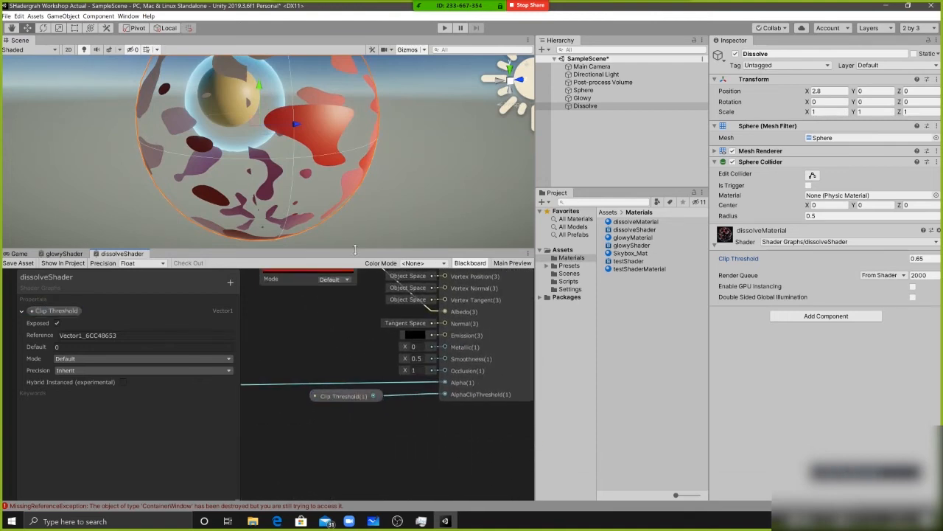
pyautogui.moveTo(332, 248); pyautogui.dragTo(333, 174)
pyautogui.moveTo(189, 276); pyautogui.dragTo(191, 267)
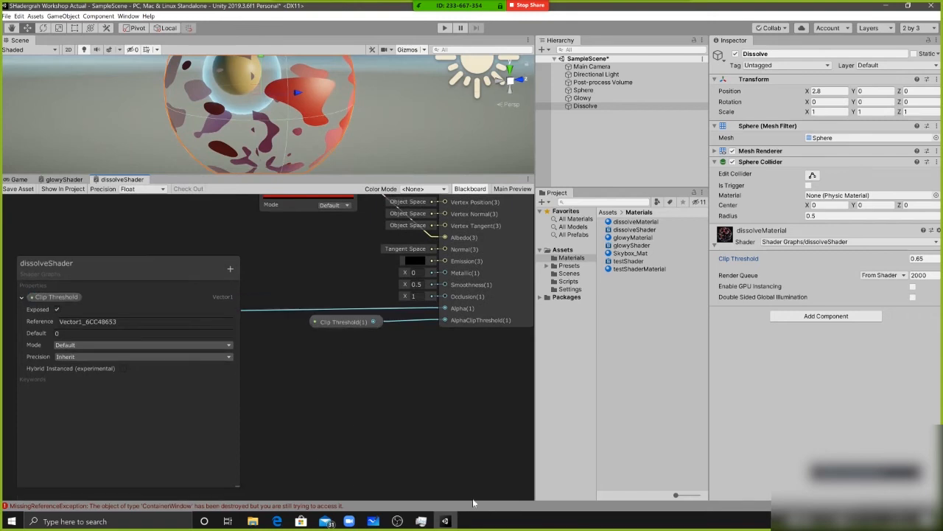
pyautogui.click(860, 467)
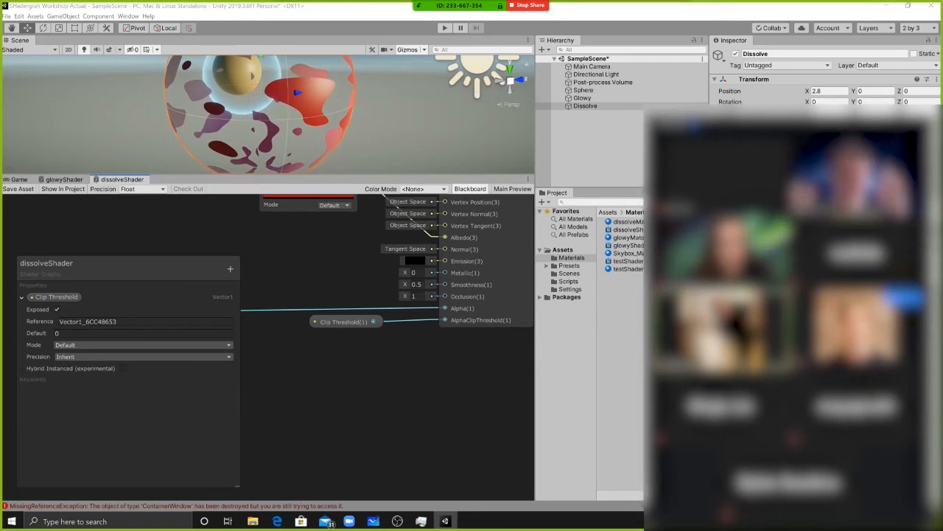
pyautogui.click(662, 126)
# Delete the Clip Threshold node from the graph and save dissolveShader
pyautogui.moveTo(332, 360); pyautogui.dragTo(400, 375, button='middle')
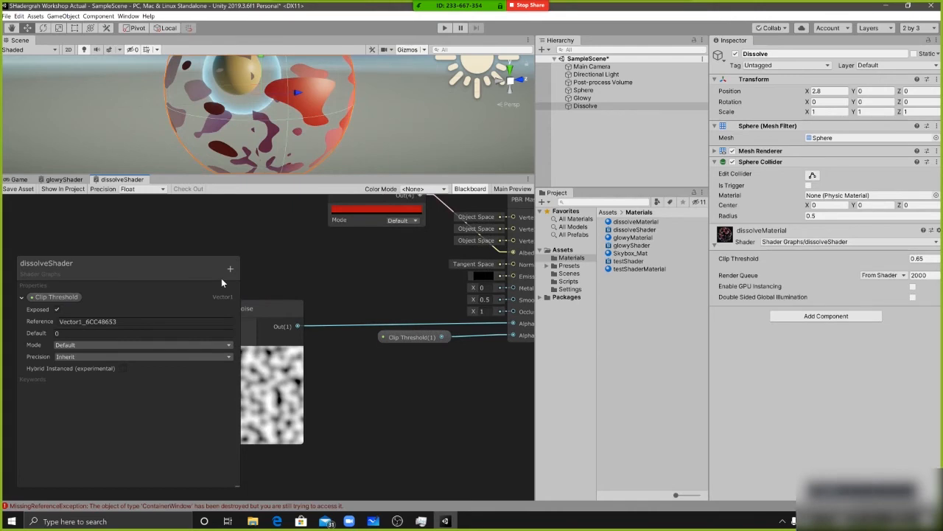
pyautogui.moveTo(405, 355); pyautogui.dragTo(319, 347, button='middle')
pyautogui.click(312, 338)
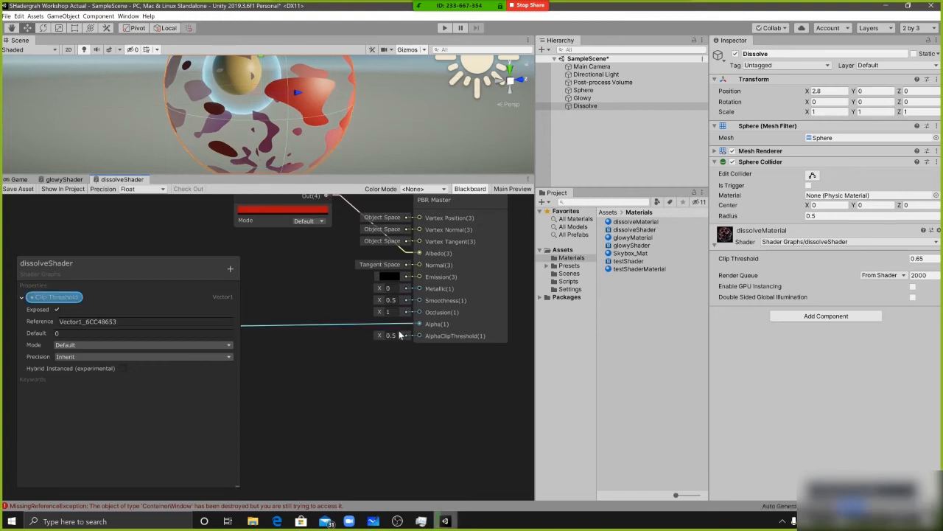
pyautogui.click(390, 335)
pyautogui.moveTo(369, 365); pyautogui.dragTo(392, 370, button='middle')
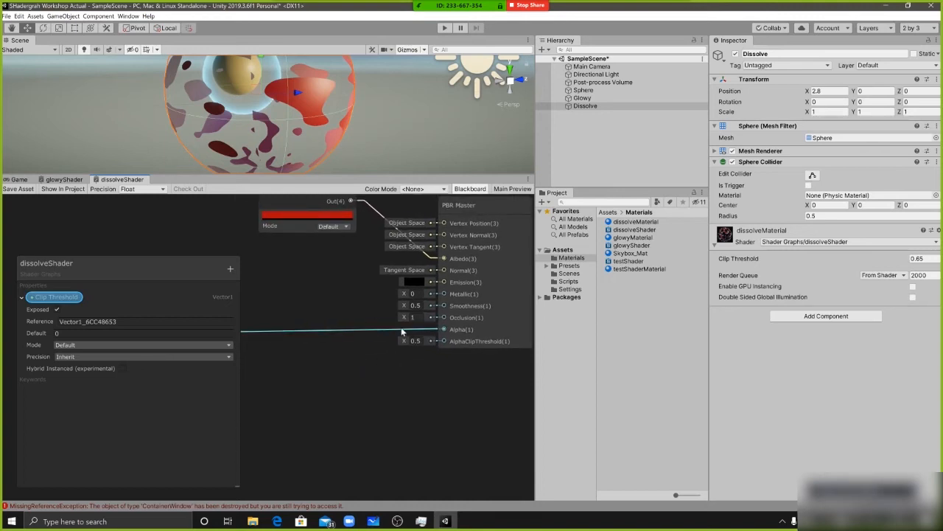
pyautogui.moveTo(367, 366); pyautogui.dragTo(378, 364, button='middle')
pyautogui.click(22, 188)
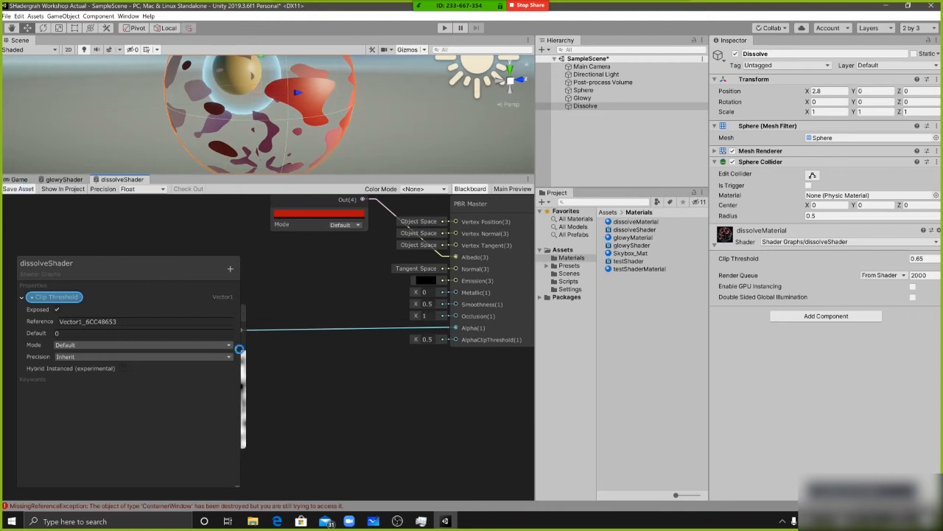
# Move the Gradient Noise node farther away from PBR Master to make room for more nodes
pyautogui.click(438, 341)
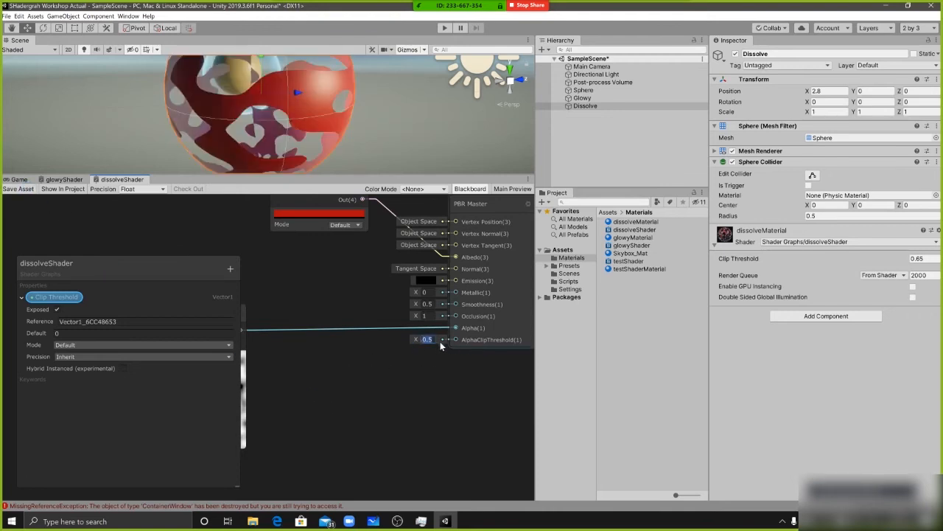
pyautogui.moveTo(375, 364); pyautogui.dragTo(458, 343, button='middle')
pyautogui.moveTo(288, 337); pyautogui.dragTo(382, 331, button='middle')
pyautogui.moveTo(365, 296); pyautogui.dragTo(224, 290)
pyautogui.click(398, 323)
pyautogui.moveTo(398, 322); pyautogui.dragTo(369, 322, button='middle')
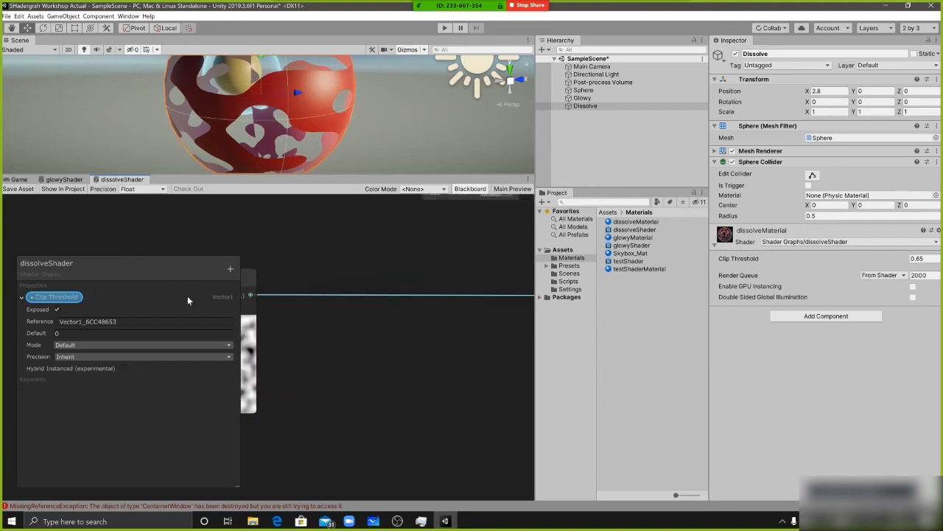
pyautogui.moveTo(187, 296); pyautogui.dragTo(143, 259, button='middle')
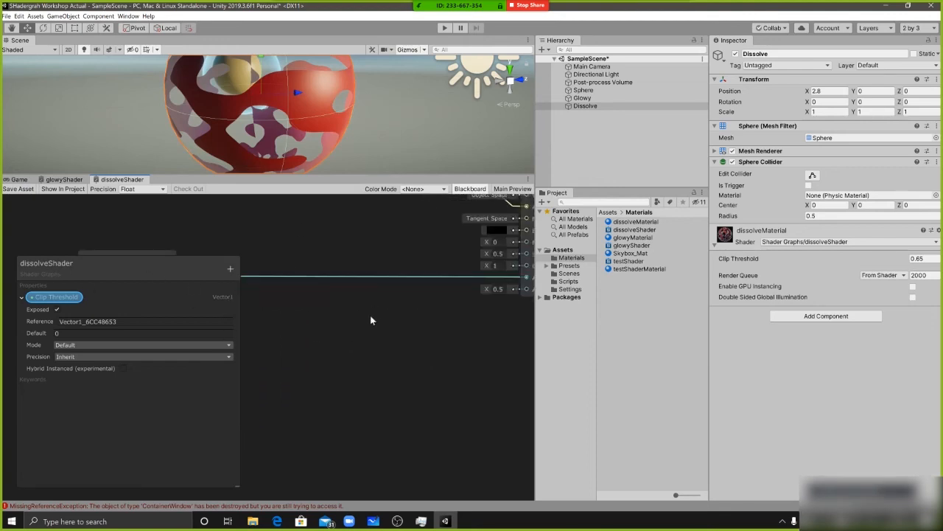
# Maximize the graph with Main Preview shown and the Blackboard hidden, and bring all nodes into view
pyautogui.hotkey('shift', 'space')
pyautogui.click(920, 50)
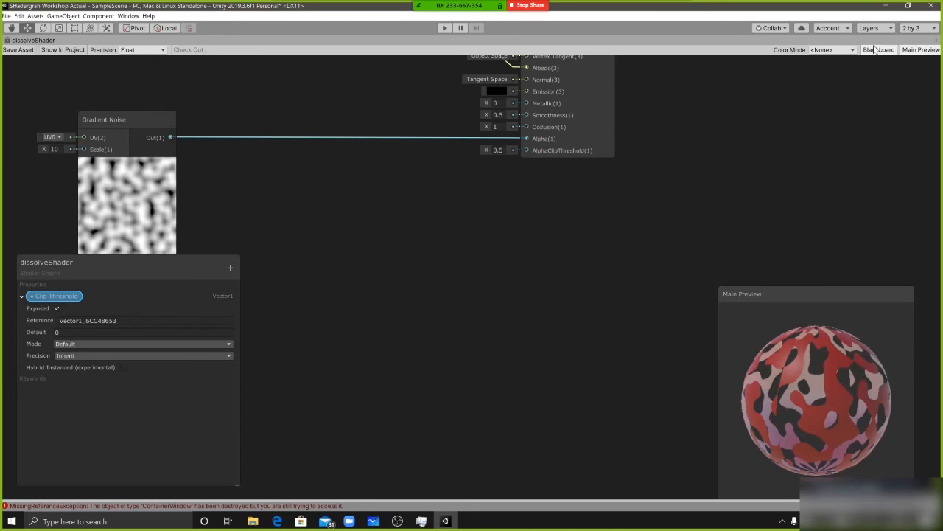
pyautogui.click(878, 49)
pyautogui.moveTo(811, 293); pyautogui.dragTo(786, 233)
pyautogui.moveTo(675, 271); pyautogui.dragTo(729, 309, button='middle')
pyautogui.moveTo(344, 300); pyautogui.dragTo(432, 379, button='middle')
pyautogui.click(264, 249)
pyautogui.click(378, 277)
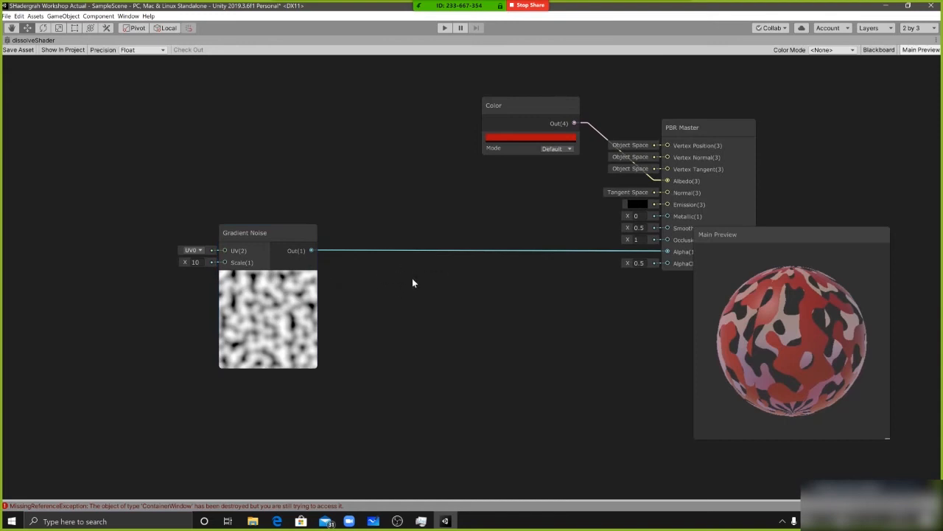
# Place an Add node below the Alpha connection, feed Gradient Noise into its A input and set B to 0.5
pyautogui.press('space')
pyautogui.write('add')
pyautogui.press('Return')
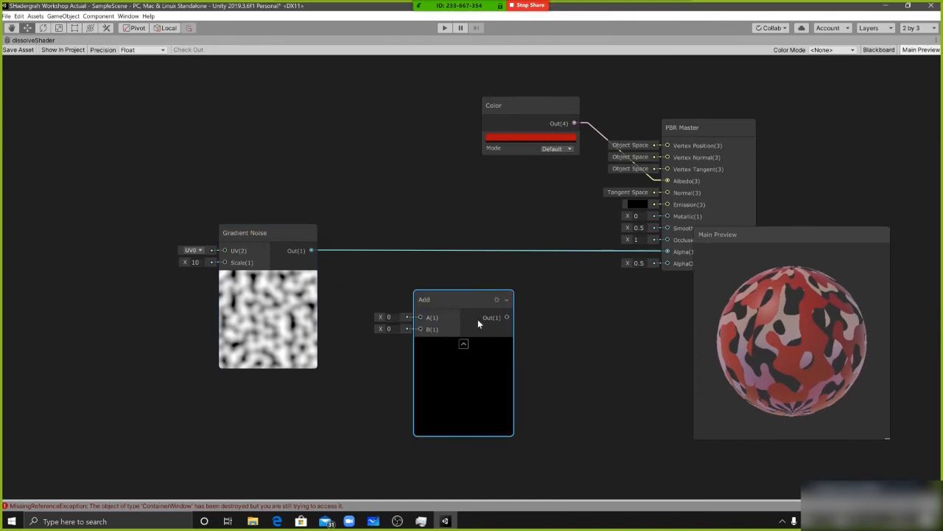
pyautogui.moveTo(473, 317); pyautogui.dragTo(452, 292)
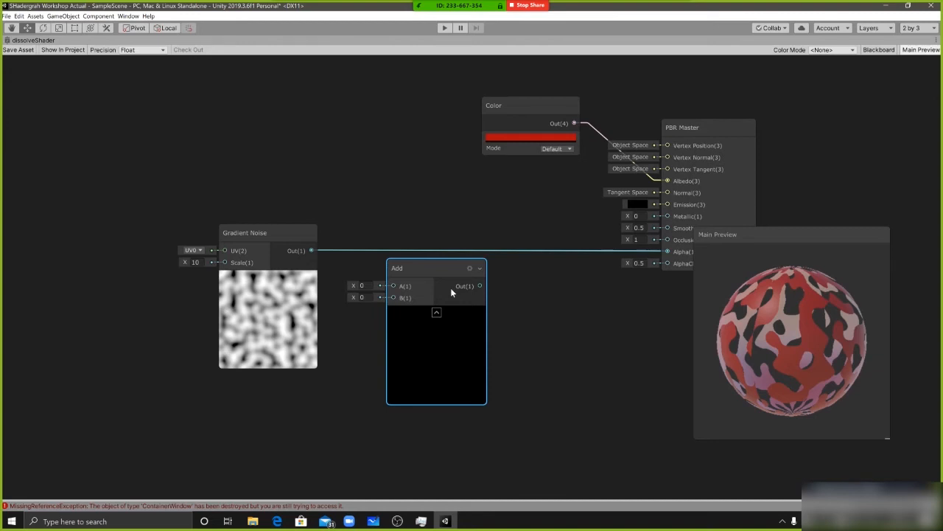
pyautogui.moveTo(311, 250); pyautogui.dragTo(354, 300)
pyautogui.write('0.5')
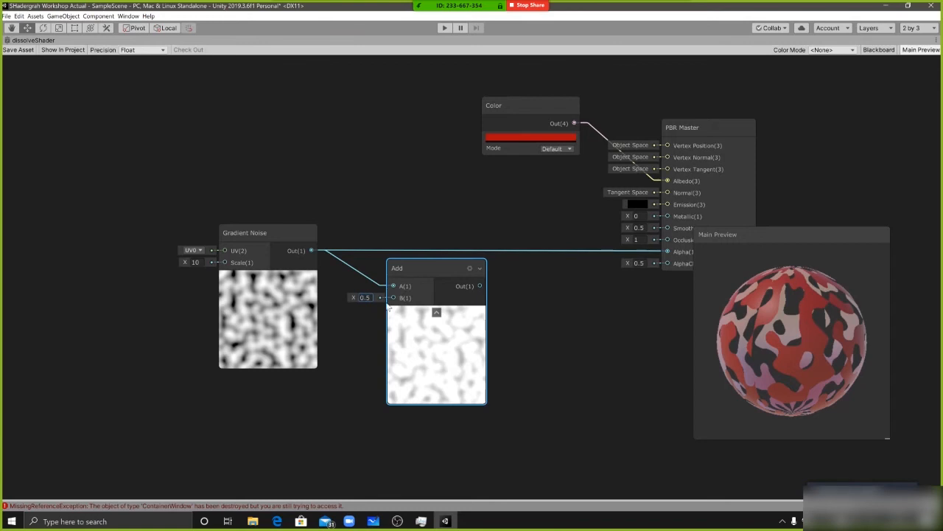
# Set the Add node's B input to 1 and reposition the node below the Alpha connection
pyautogui.moveTo(371, 298); pyautogui.dragTo(185, 287)
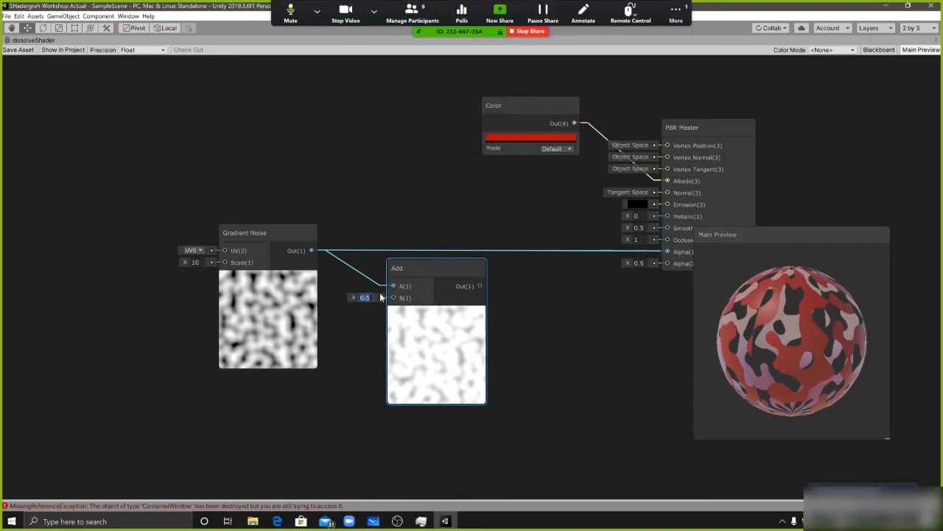
pyautogui.click(630, 15)
pyautogui.moveTo(347, 309); pyautogui.dragTo(352, 302)
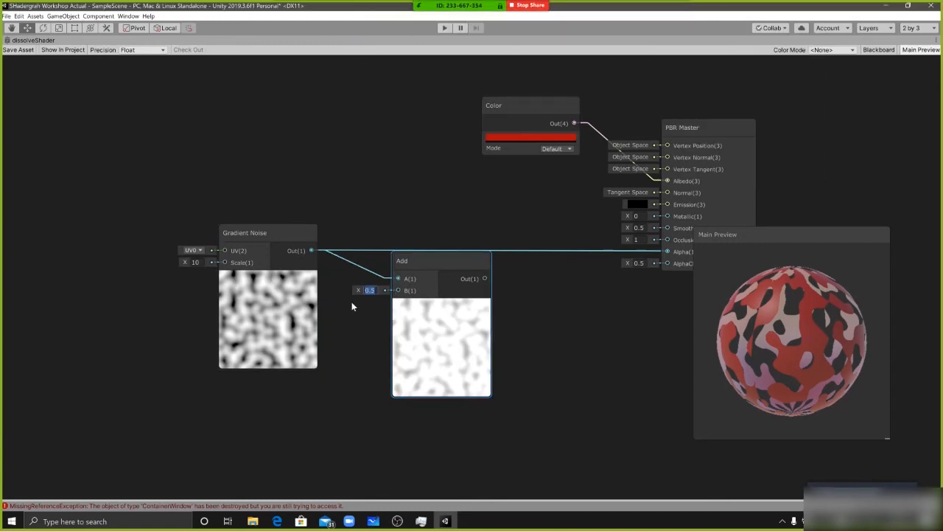
pyautogui.write('1')
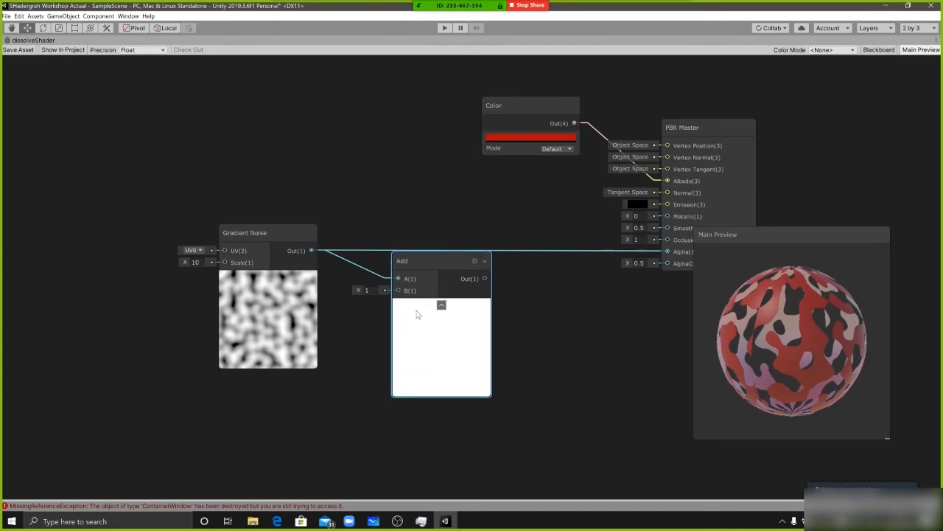
pyautogui.click(234, 302)
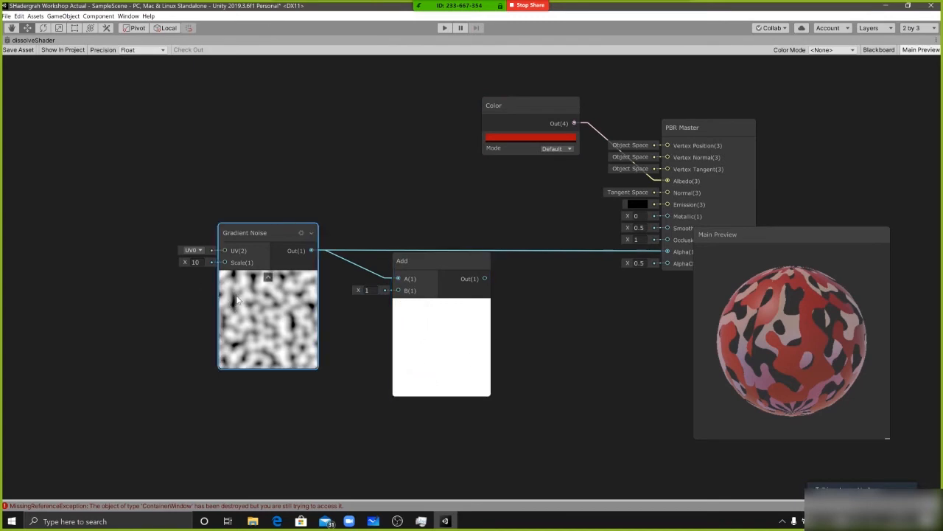
pyautogui.click(366, 290)
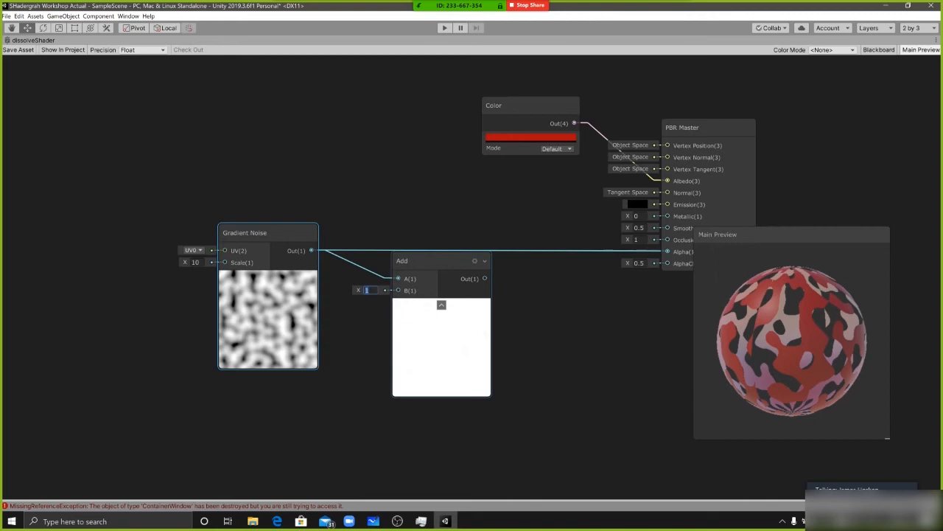
pyautogui.click(416, 341)
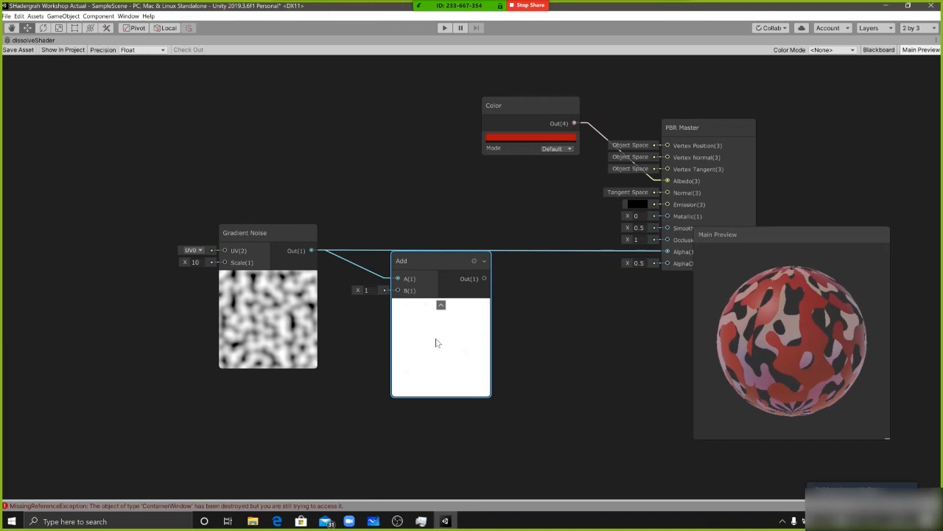
pyautogui.moveTo(437, 325); pyautogui.dragTo(436, 326)
pyautogui.moveTo(440, 359); pyautogui.dragTo(400, 350)
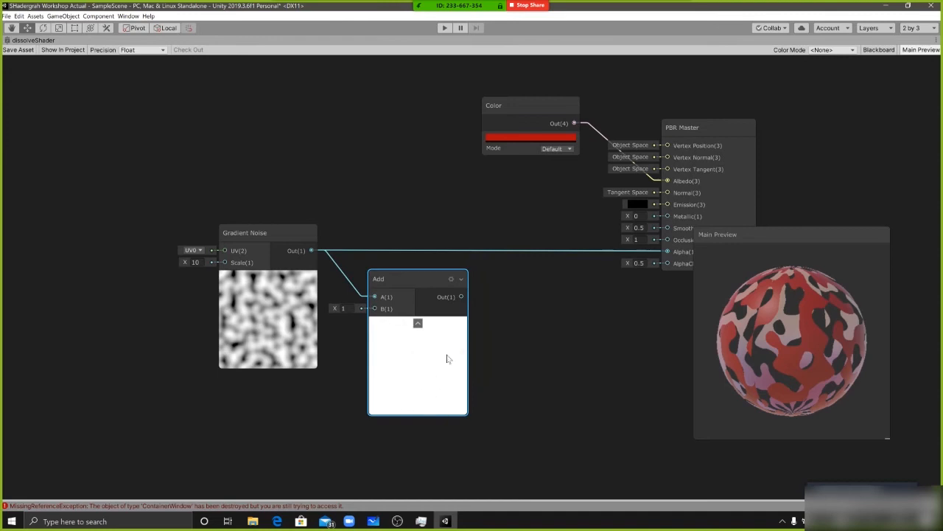
# Set the Add node's B input to 0 and place the node directly beside Gradient Noise for comparison
pyautogui.click(342, 308)
pyautogui.write('0')
pyautogui.moveTo(410, 287); pyautogui.dragTo(393, 241)
pyautogui.click(266, 294)
pyautogui.moveTo(267, 294); pyautogui.dragTo(255, 286)
pyautogui.moveTo(401, 288); pyautogui.dragTo(382, 288)
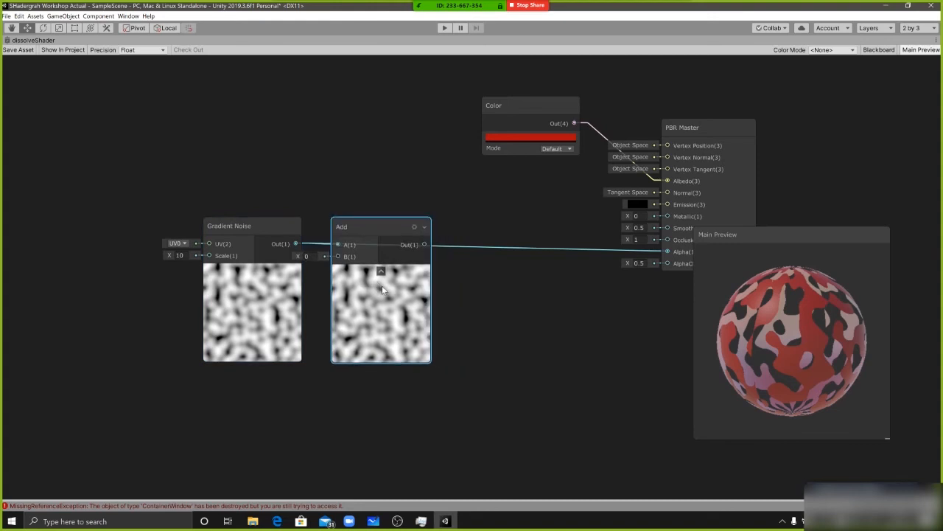
pyautogui.click(254, 290)
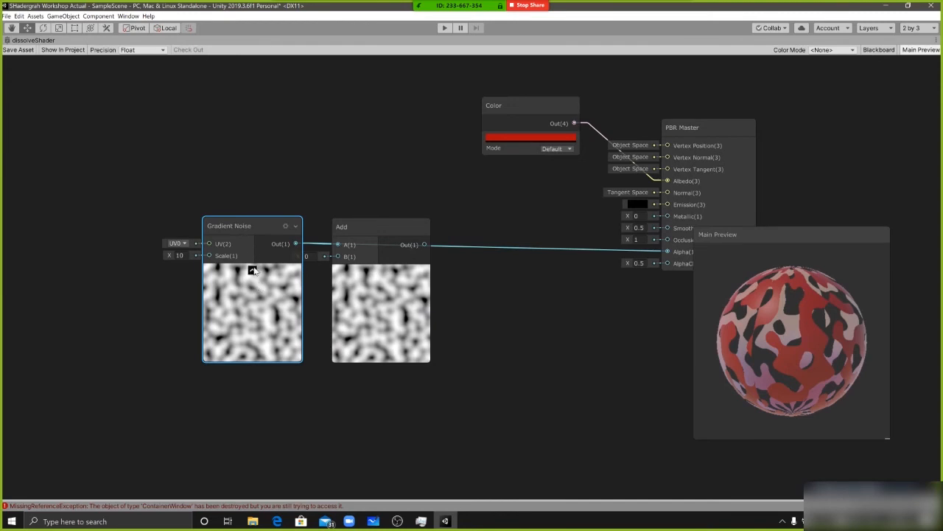
pyautogui.click(252, 269)
pyautogui.click(251, 270)
pyautogui.click(252, 270)
pyautogui.click(251, 267)
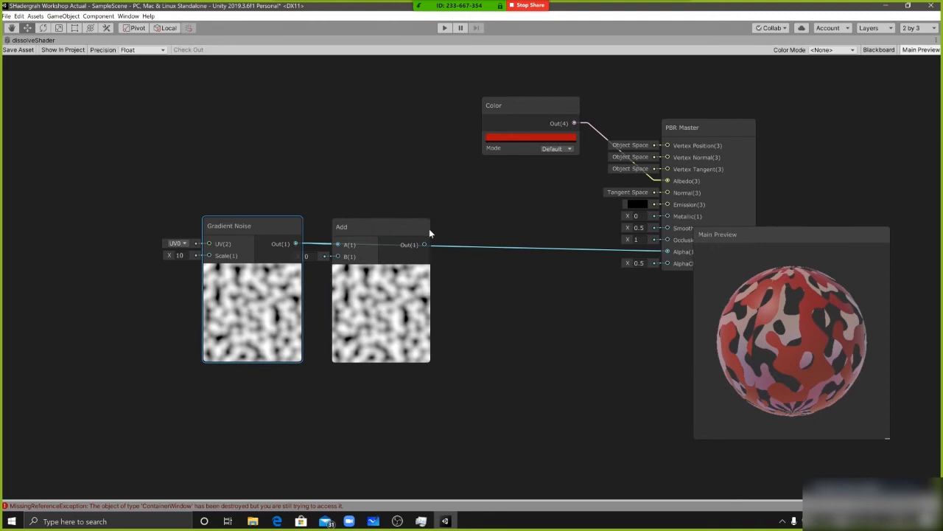
# Create a Position node and place it in the free space above the Gradient Noise node
pyautogui.press('a')
pyautogui.rightClick(318, 124)
pyautogui.click(347, 127)
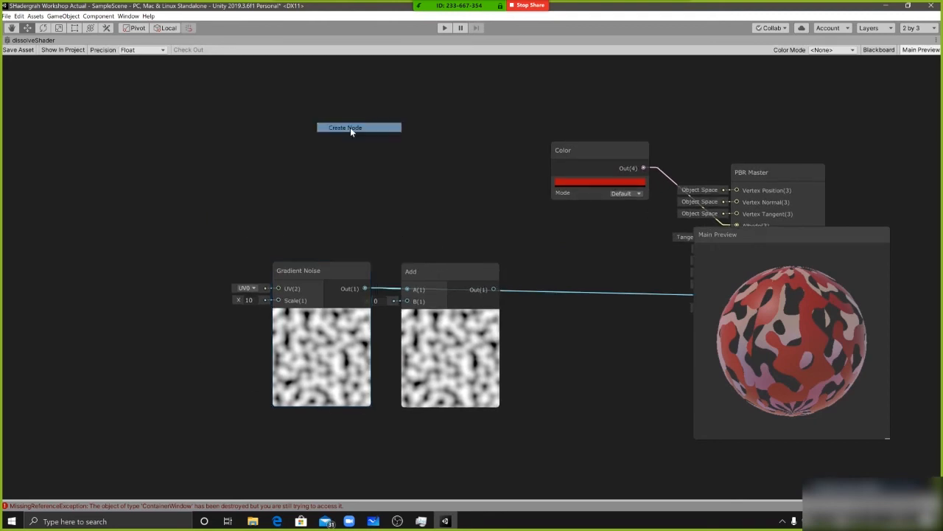
pyautogui.write('position')
pyautogui.press('Return')
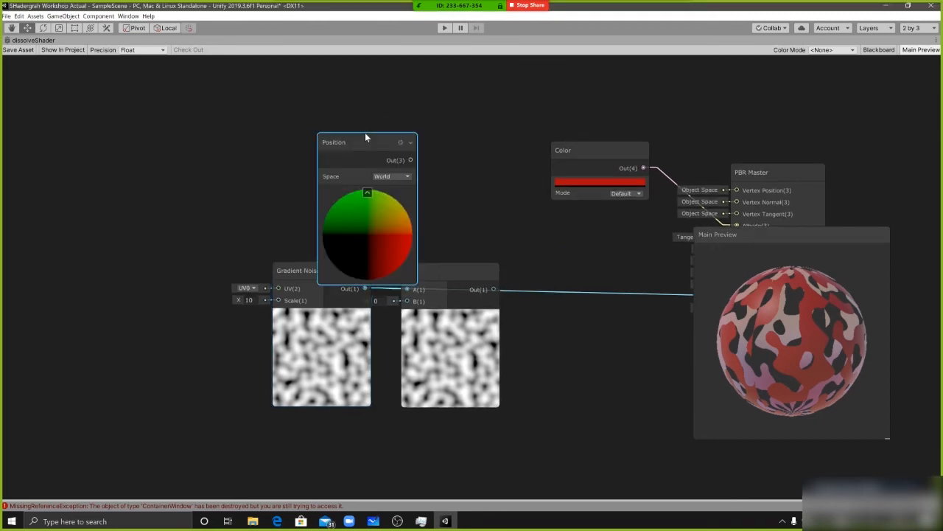
pyautogui.moveTo(364, 139); pyautogui.dragTo(344, 98)
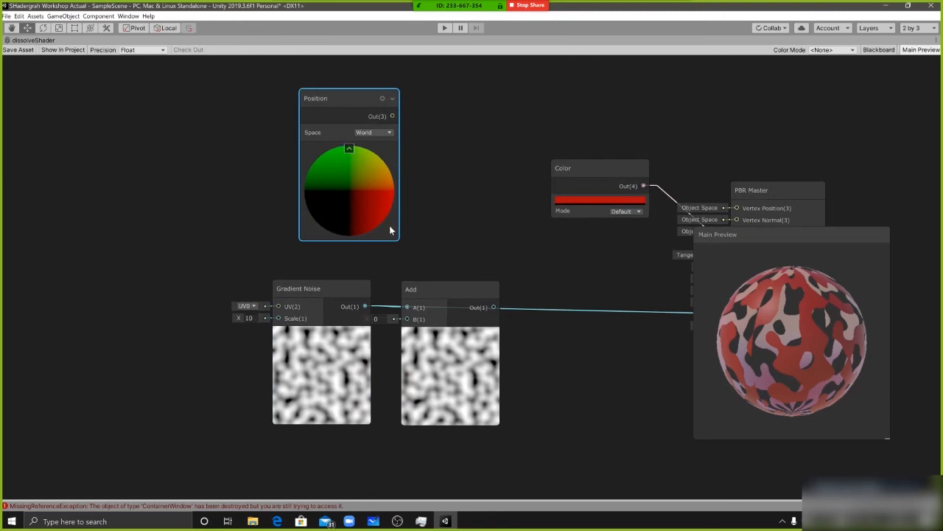
pyautogui.moveTo(355, 209); pyautogui.dragTo(334, 206)
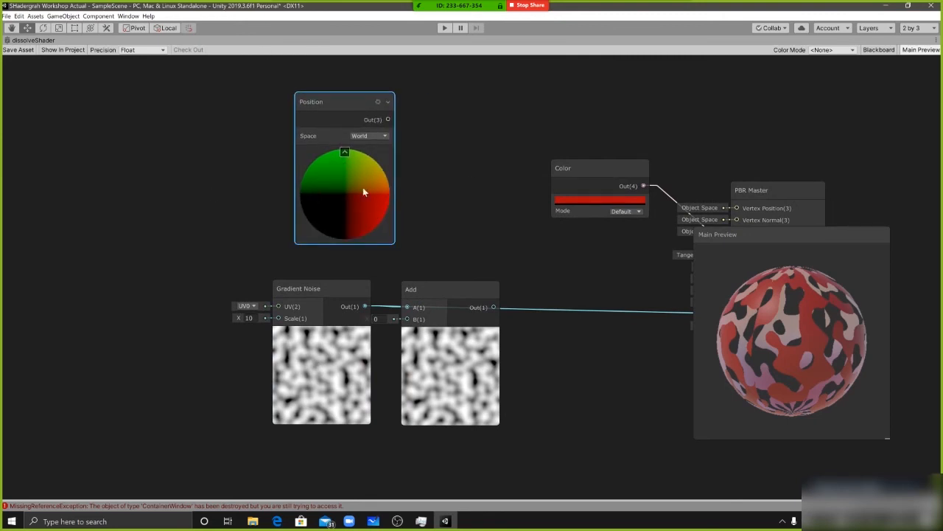
# Delete the Position node from the graph
pyautogui.rightClick(357, 195)
pyautogui.click(334, 179)
pyautogui.press('Delete')
# Spread the Gradient Noise and Add nodes apart and connect Add's output to the Alpha input of PBR Master
pyautogui.moveTo(342, 363); pyautogui.dragTo(323, 368)
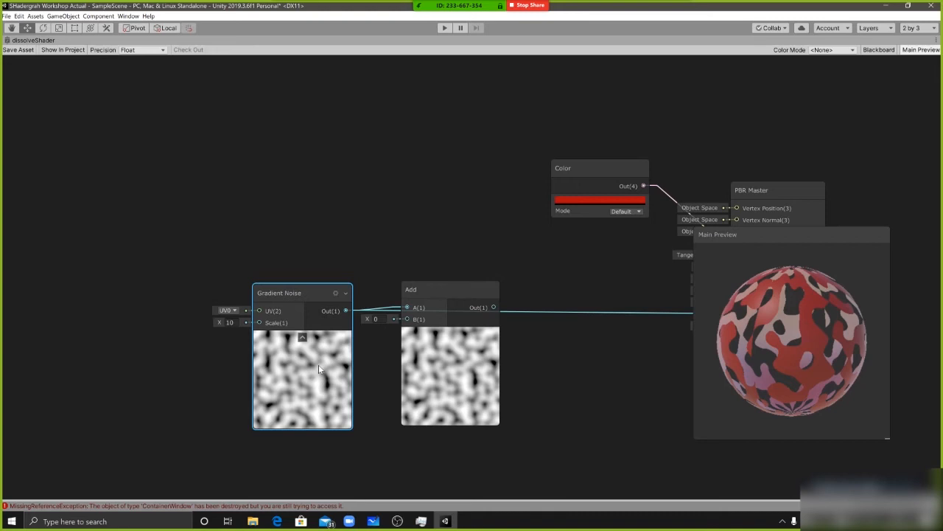
pyautogui.moveTo(413, 380); pyautogui.dragTo(434, 422)
pyautogui.moveTo(516, 301); pyautogui.dragTo(484, 258, button='middle')
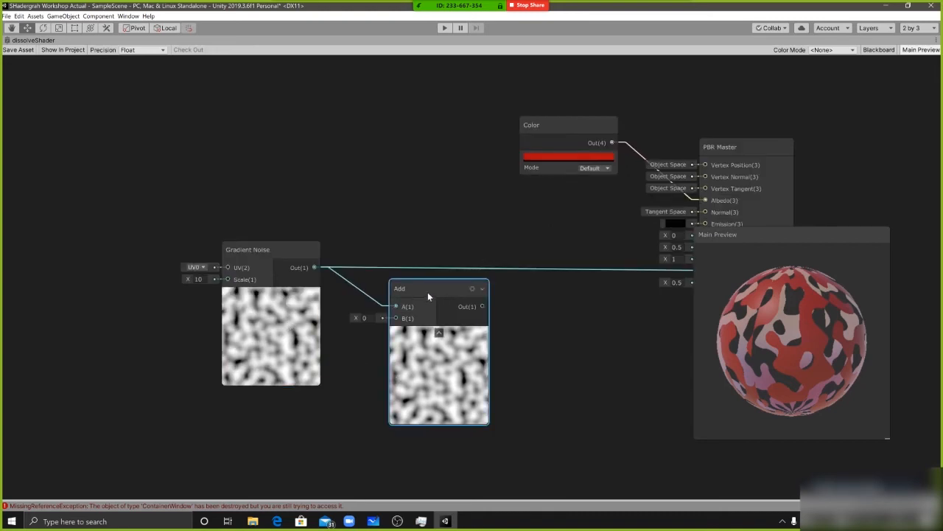
pyautogui.moveTo(426, 291); pyautogui.dragTo(442, 286)
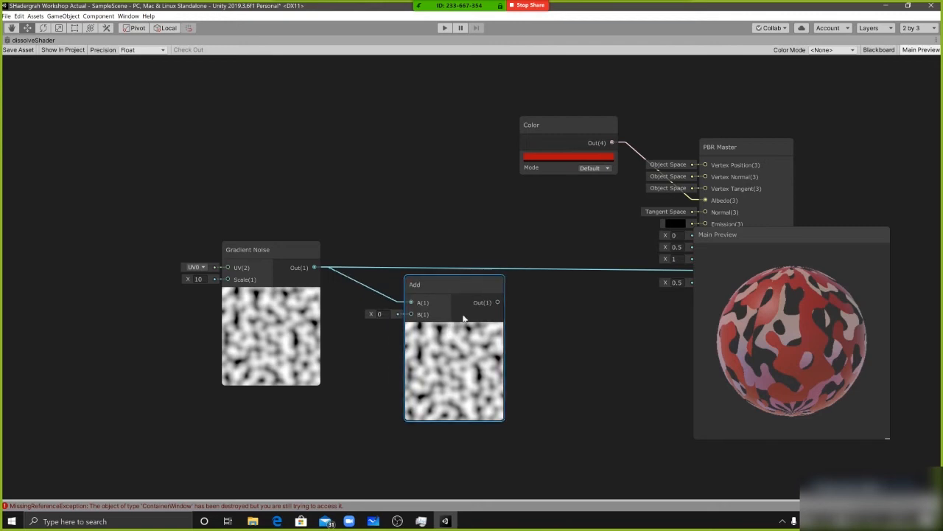
pyautogui.moveTo(586, 265); pyautogui.dragTo(482, 257, button='middle')
pyautogui.moveTo(393, 296); pyautogui.dragTo(602, 263)
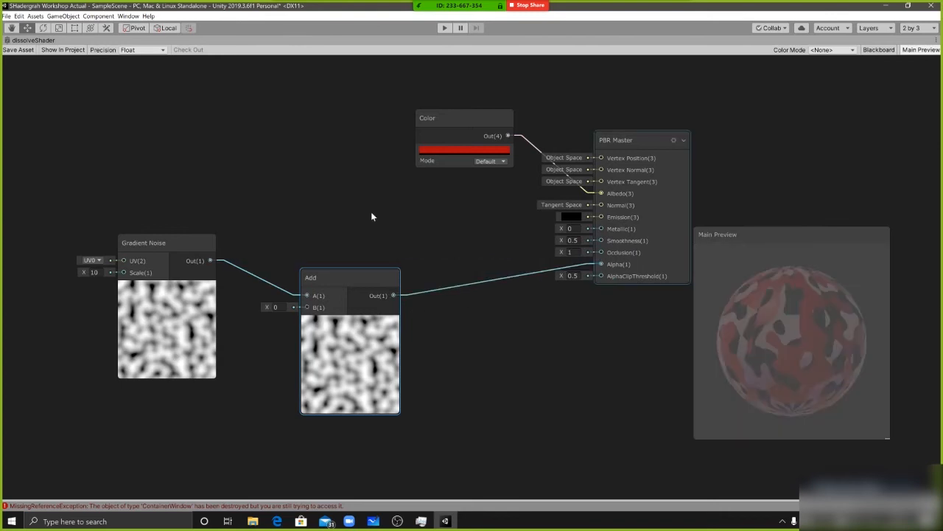
# Line up the Add node between Gradient Noise and PBR Master, and move the Color node farther from PBR Master
pyautogui.moveTo(362, 288); pyautogui.dragTo(365, 251)
pyautogui.click(497, 319)
pyautogui.moveTo(432, 305); pyautogui.dragTo(458, 306, button='middle')
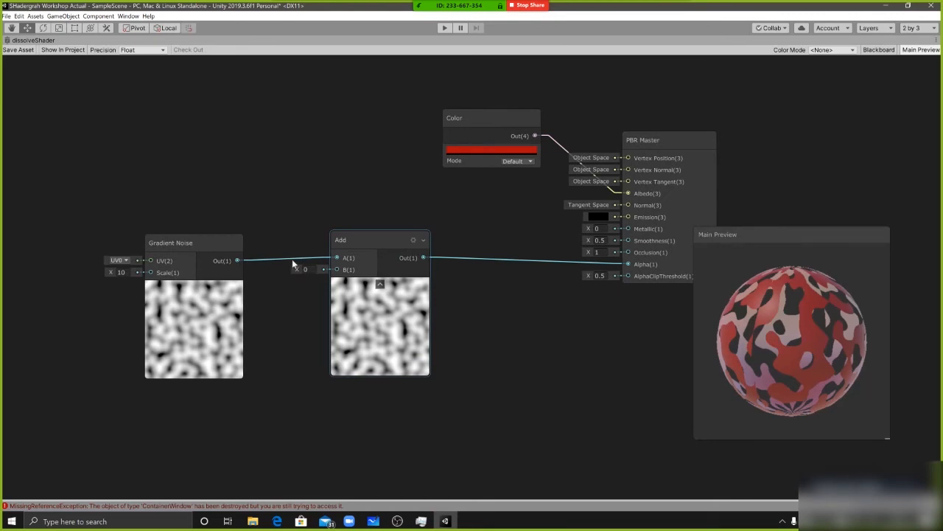
pyautogui.moveTo(622, 300); pyautogui.dragTo(582, 302, button='middle')
pyautogui.moveTo(631, 266); pyautogui.dragTo(607, 258)
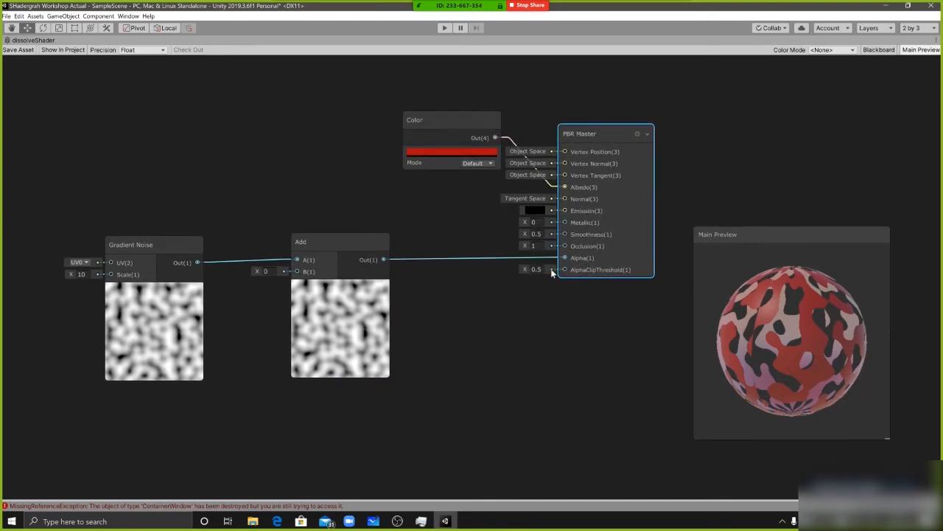
pyautogui.moveTo(466, 122); pyautogui.dragTo(388, 113)
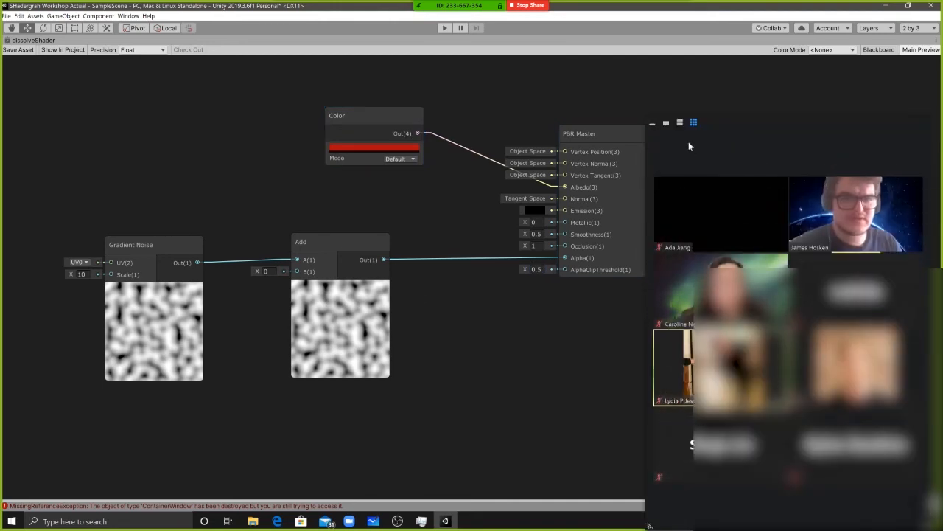
pyautogui.click(654, 124)
pyautogui.moveTo(326, 247); pyautogui.dragTo(345, 243)
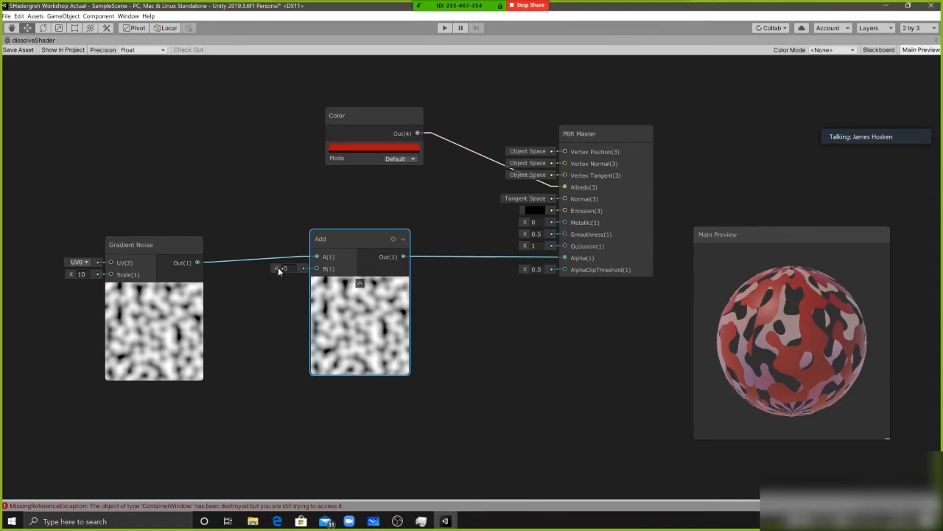
# Raise the Add node's B input gradually to about 0.53, comparing it with the AlphaClipThreshold of PBR Master
pyautogui.click(538, 271)
pyautogui.click(545, 268)
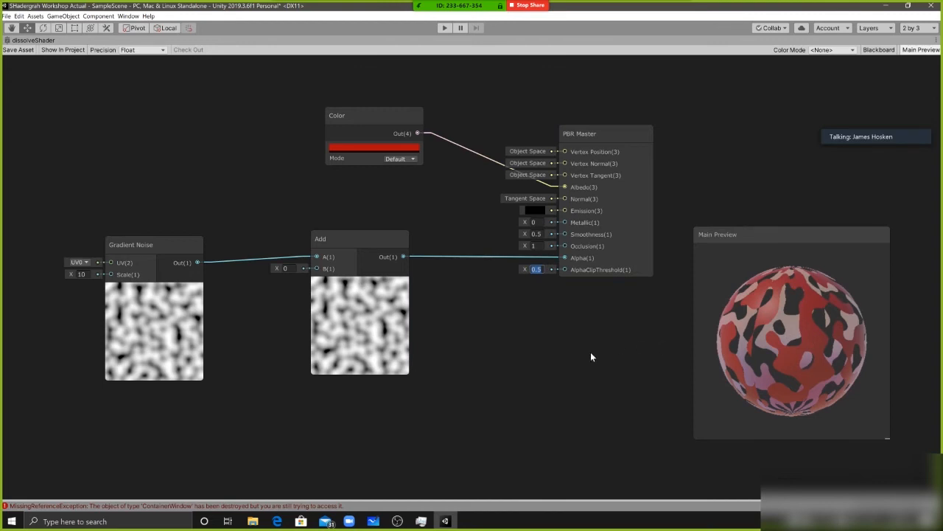
pyautogui.moveTo(274, 268); pyautogui.dragTo(277, 269)
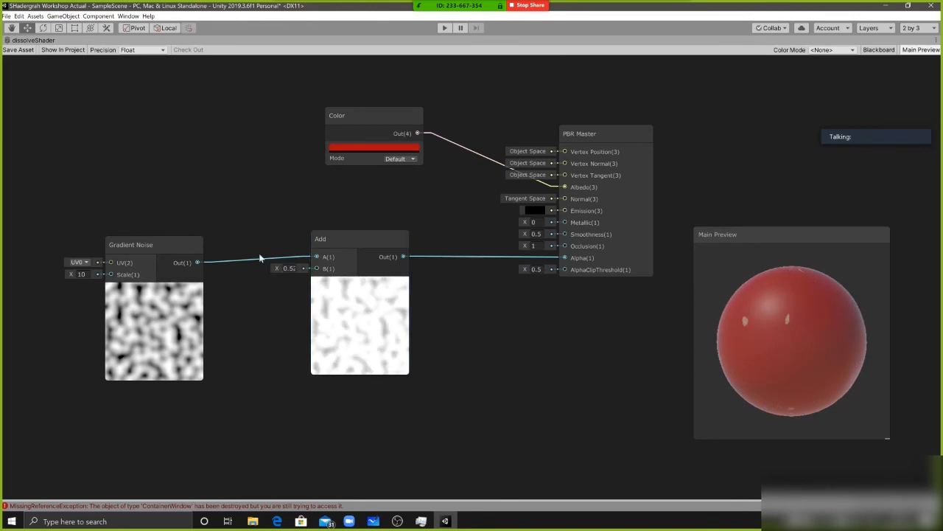
pyautogui.moveTo(274, 267)
pyautogui.mouseDown()
pyautogui.moveTo(251, 267)
pyautogui.moveTo(280, 268)
pyautogui.mouseUp()
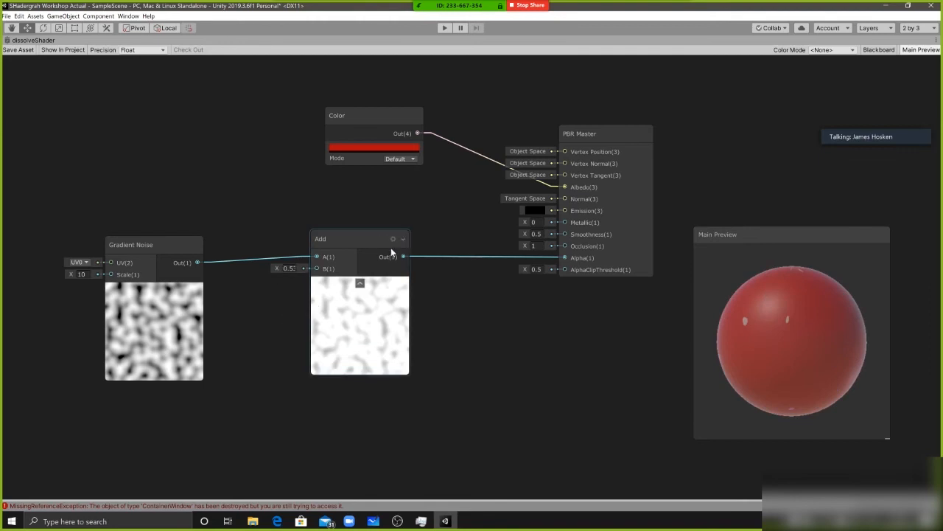
# Move the Add node slightly lower and set its B input to 0.7
pyautogui.moveTo(392, 248); pyautogui.dragTo(421, 258)
pyautogui.moveTo(309, 280); pyautogui.dragTo(339, 298)
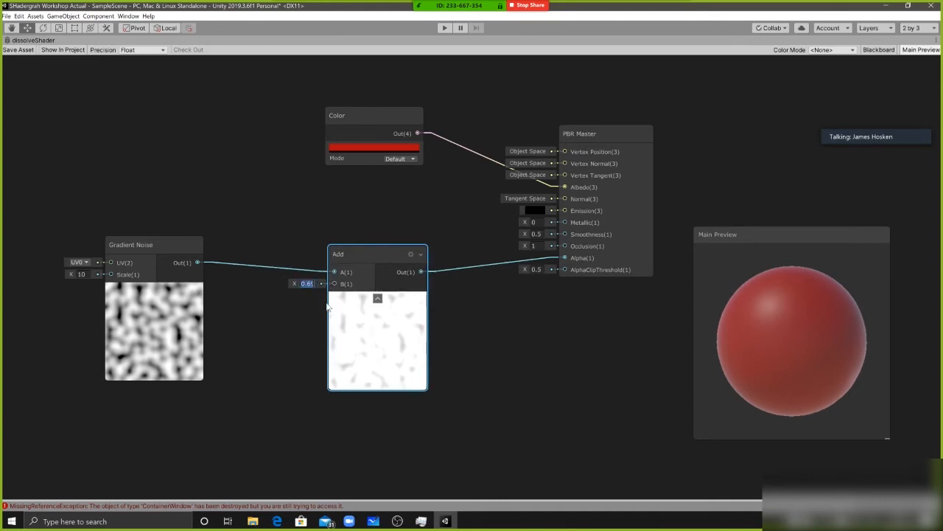
pyautogui.write('0.7')
pyautogui.press('Return')
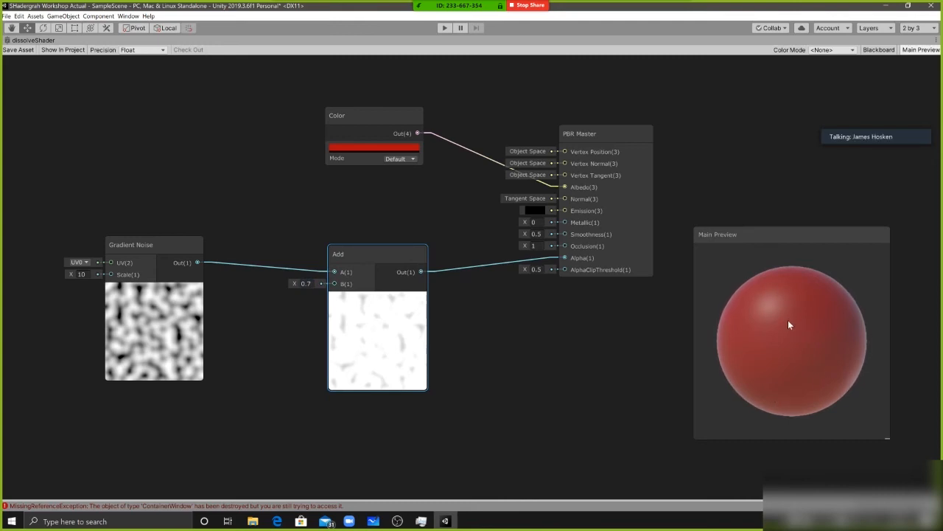
# Lower the Add node's B input to -0.7 and widen the gap between the Gradient Noise and Add nodes
pyautogui.moveTo(293, 282); pyautogui.dragTo(270, 286)
pyautogui.click(307, 283)
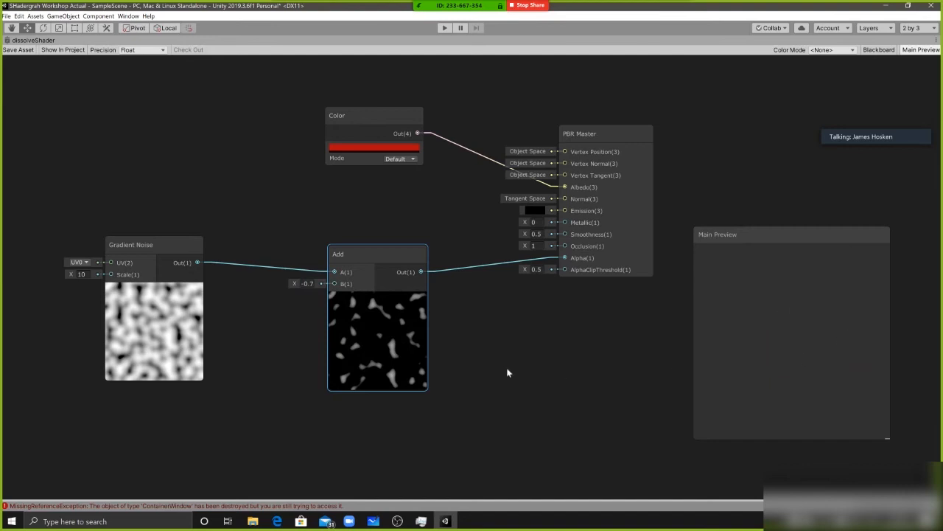
pyautogui.moveTo(393, 272); pyautogui.dragTo(376, 254)
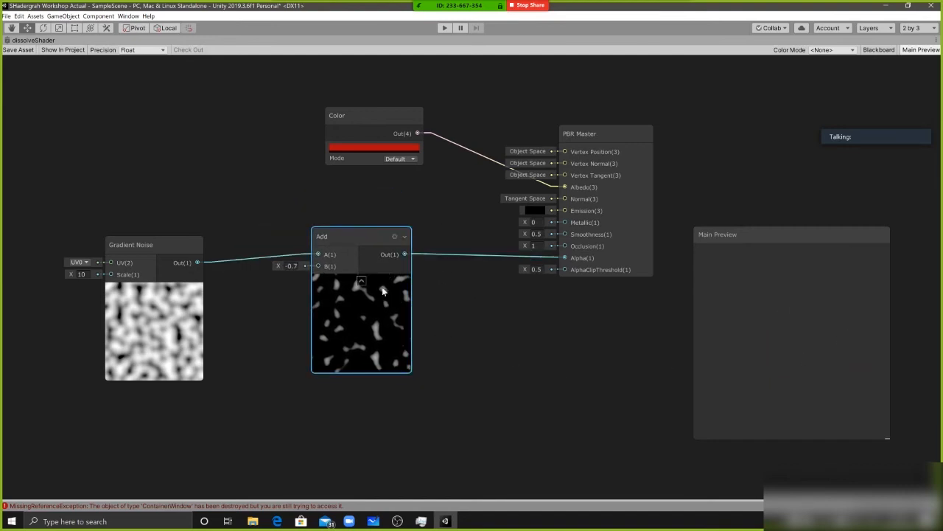
pyautogui.moveTo(371, 318); pyautogui.dragTo(382, 320)
pyautogui.moveTo(191, 362); pyautogui.dragTo(161, 329)
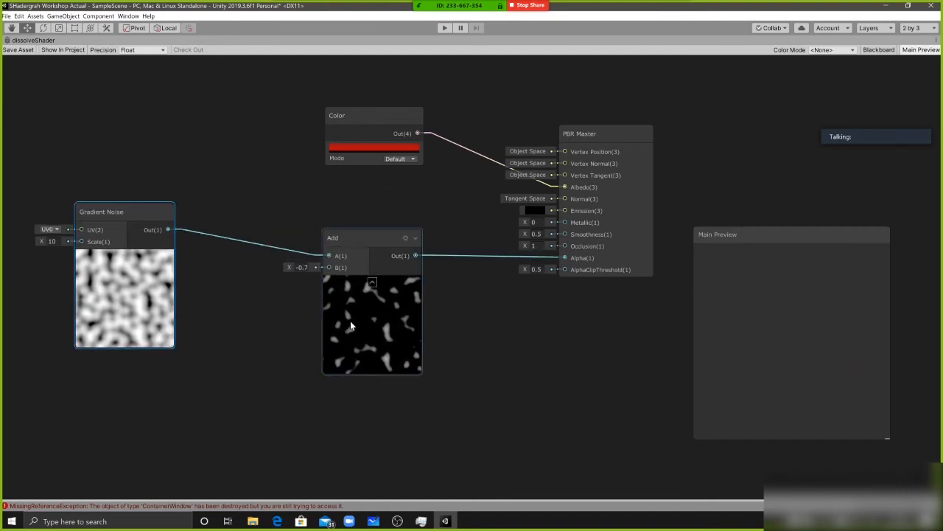
pyautogui.moveTo(348, 322); pyautogui.dragTo(358, 324)
pyautogui.click(244, 320)
pyautogui.moveTo(377, 317); pyautogui.dragTo(386, 314, button='middle')
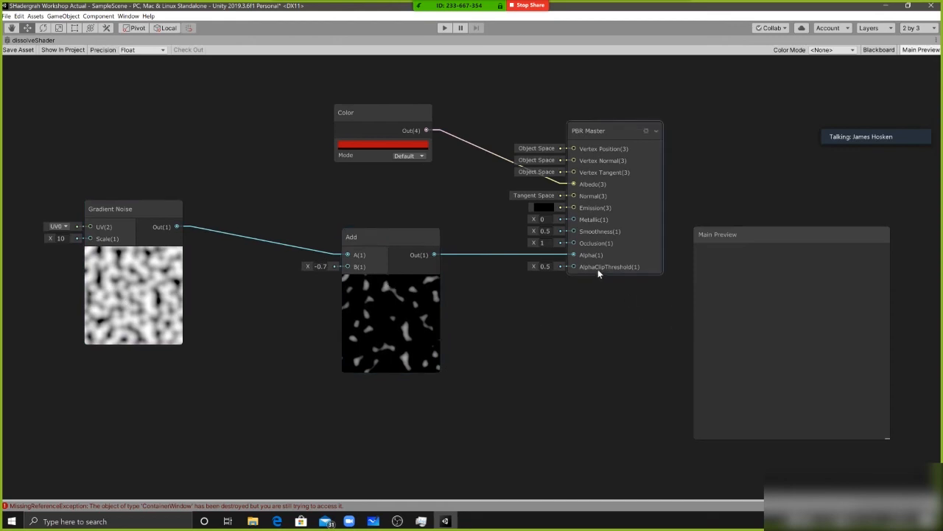
pyautogui.moveTo(318, 307); pyautogui.dragTo(391, 301, button='middle')
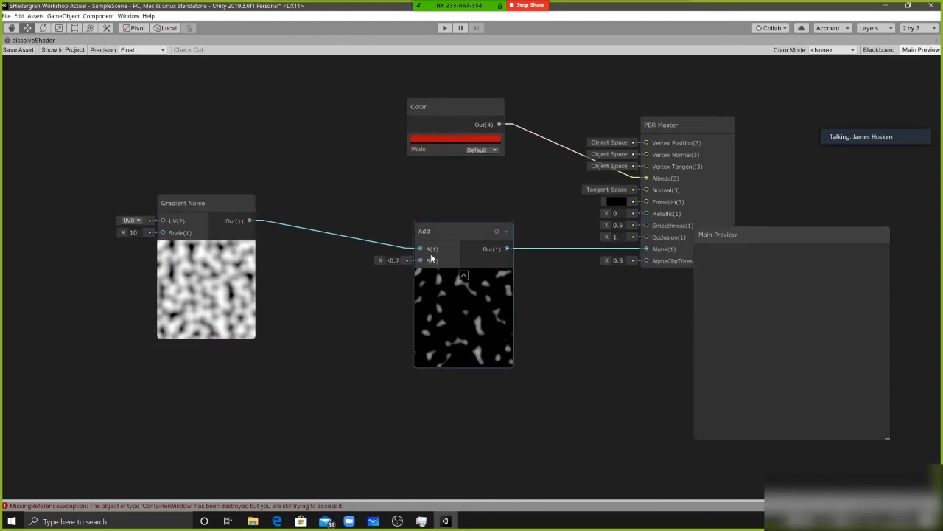
# Create a Vector 1 node below the noise connection and feed its output into the Add node's B input
pyautogui.rightClick(335, 305)
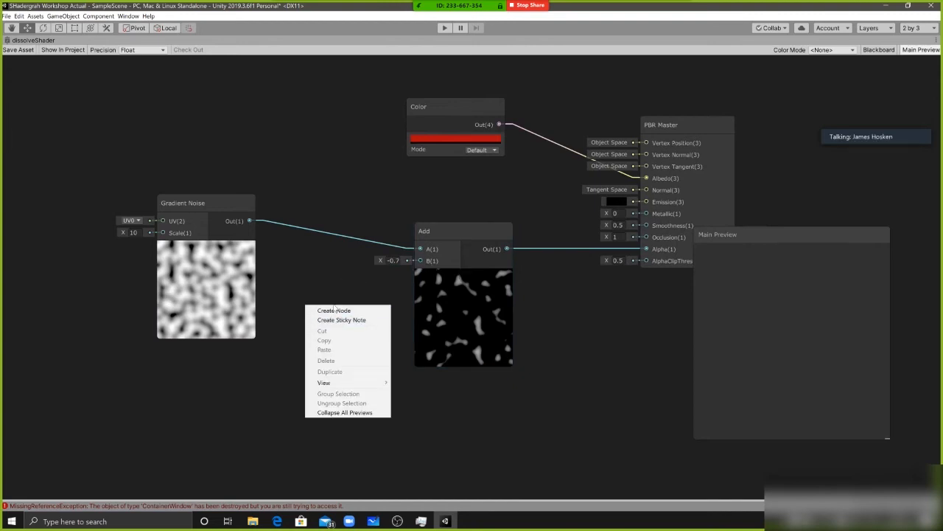
pyautogui.click(334, 310)
pyautogui.write('v')
pyautogui.press('Return')
pyautogui.moveTo(337, 321); pyautogui.dragTo(420, 260)
# Convert the Vector 1 node to a property and show the Blackboard
pyautogui.rightClick(328, 277)
pyautogui.click(390, 365)
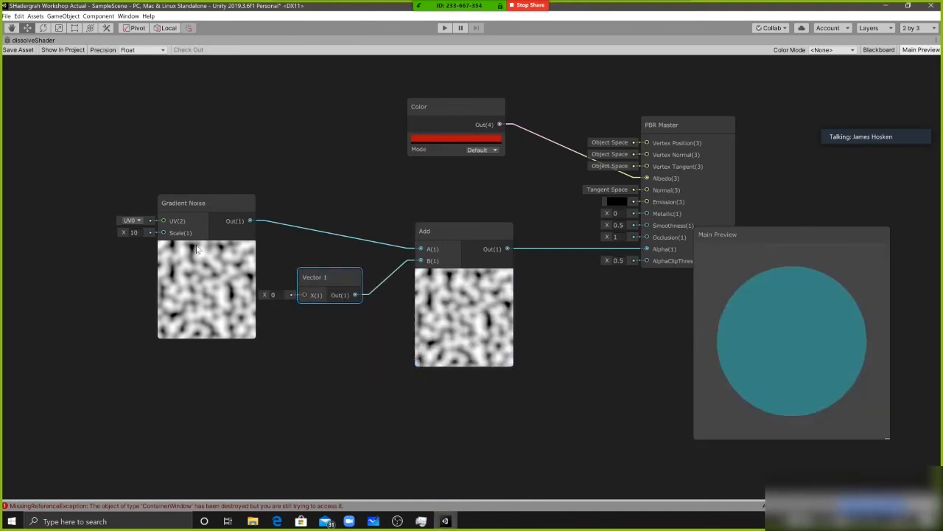
pyautogui.click(878, 50)
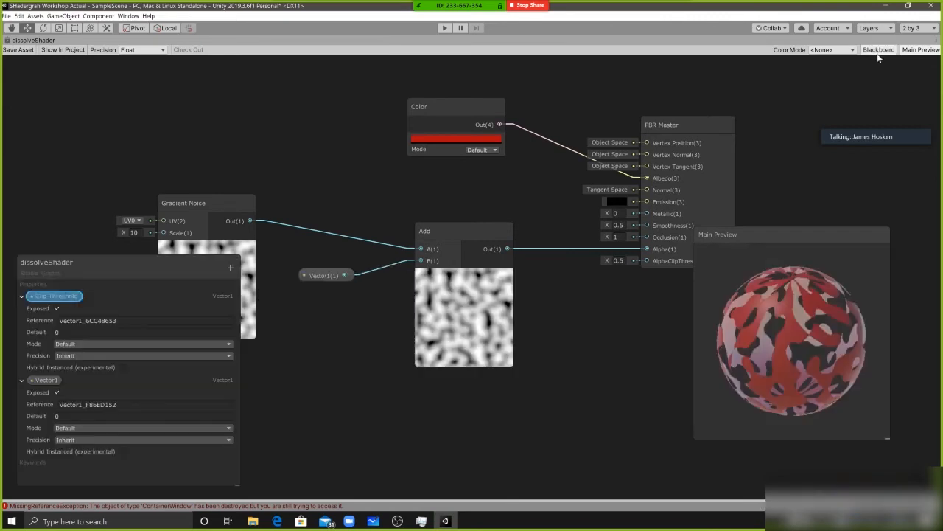
# Move the Blackboard clear of the lower graph area and delete the Clip Threshold property
pyautogui.moveTo(99, 260); pyautogui.dragTo(89, 93)
pyautogui.rightClick(42, 130)
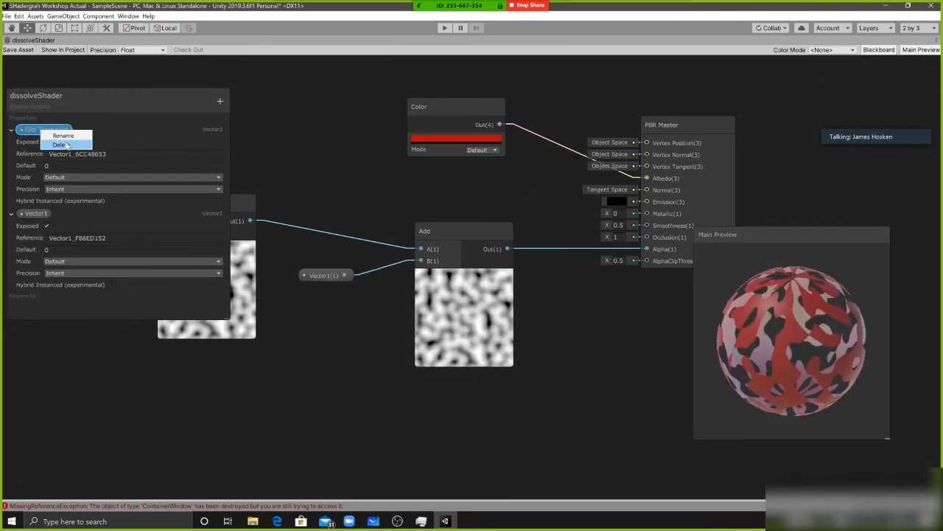
pyautogui.click(65, 144)
# Rename the remaining Vector1 property to Dissolve Amount
pyautogui.doubleClick(44, 129)
pyautogui.write('Dissolv')
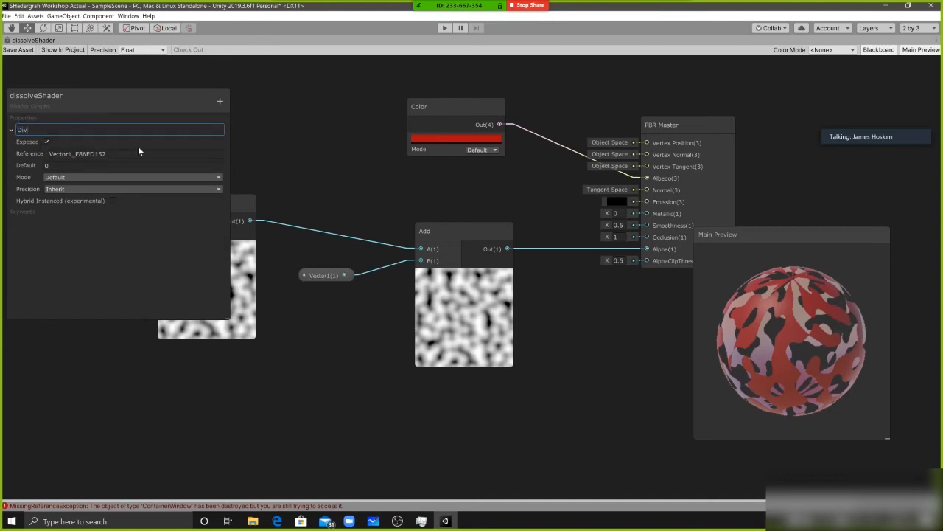
pyautogui.write('e Amount')
pyautogui.press('Return')
# Move the Dissolve Amount node closer to the Add node's B input and save the shader asset
pyautogui.moveTo(336, 279); pyautogui.dragTo(393, 264, button='middle')
pyautogui.moveTo(393, 265); pyautogui.dragTo(381, 251)
pyautogui.click(18, 49)
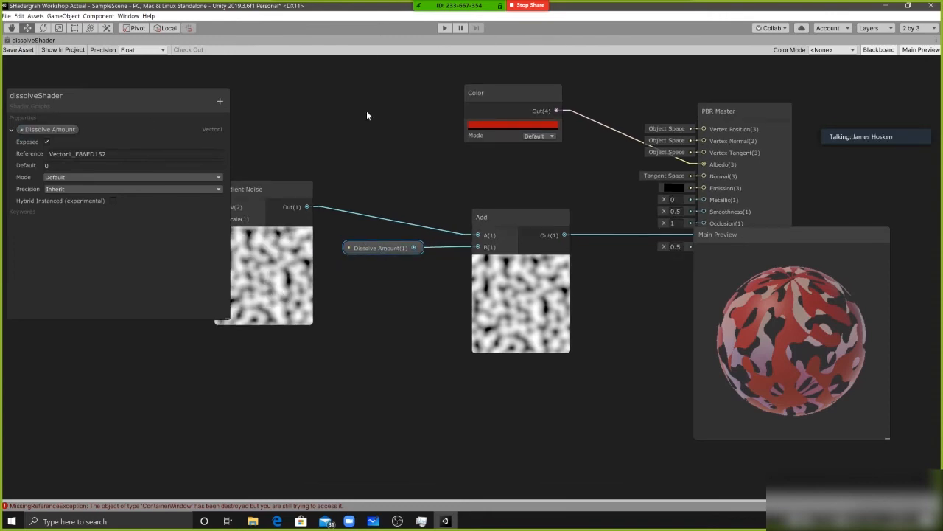
# Return to the full editor layout and test dissolveMaterial's Dissolve Amount by lowering it to -1.06, followed by 1
pyautogui.hotkey('shift', 'space')
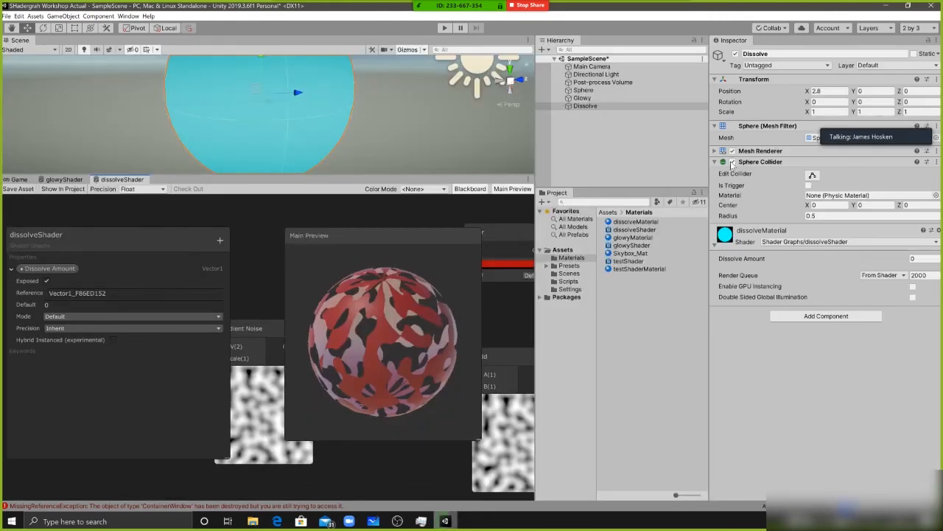
pyautogui.click(719, 164)
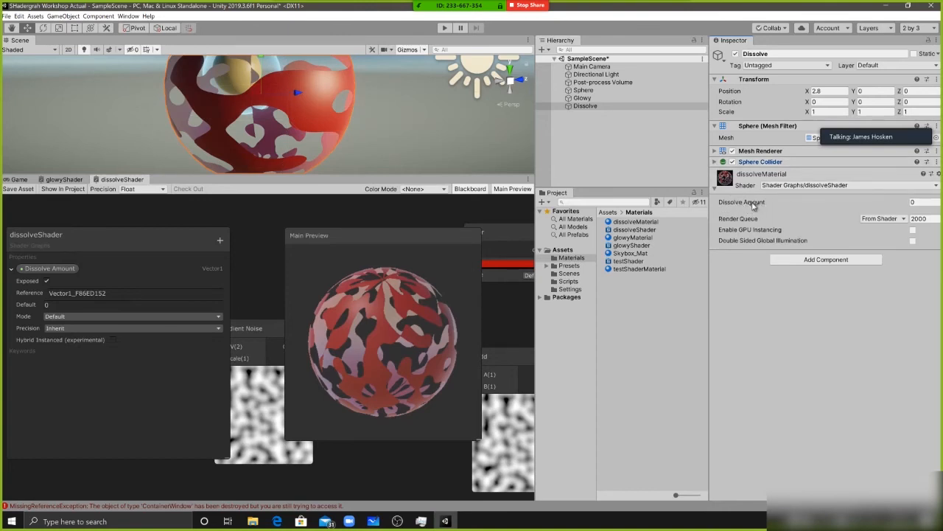
pyautogui.moveTo(753, 205); pyautogui.dragTo(735, 206)
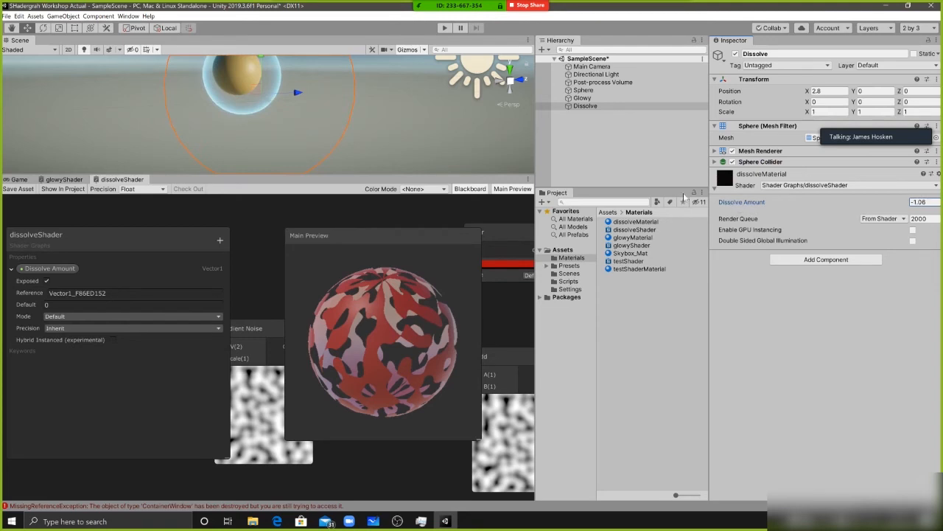
pyautogui.scroll(-4, 262, 112)
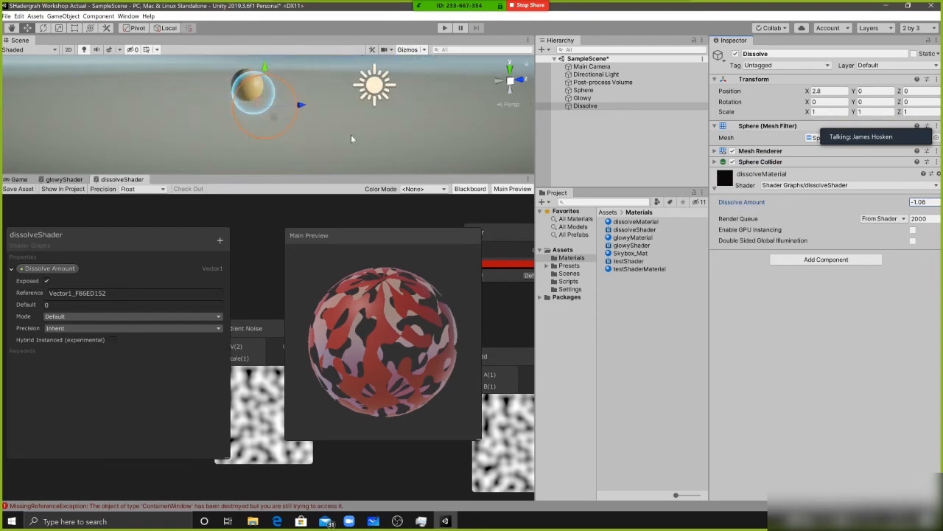
pyautogui.moveTo(750, 203); pyautogui.dragTo(788, 205)
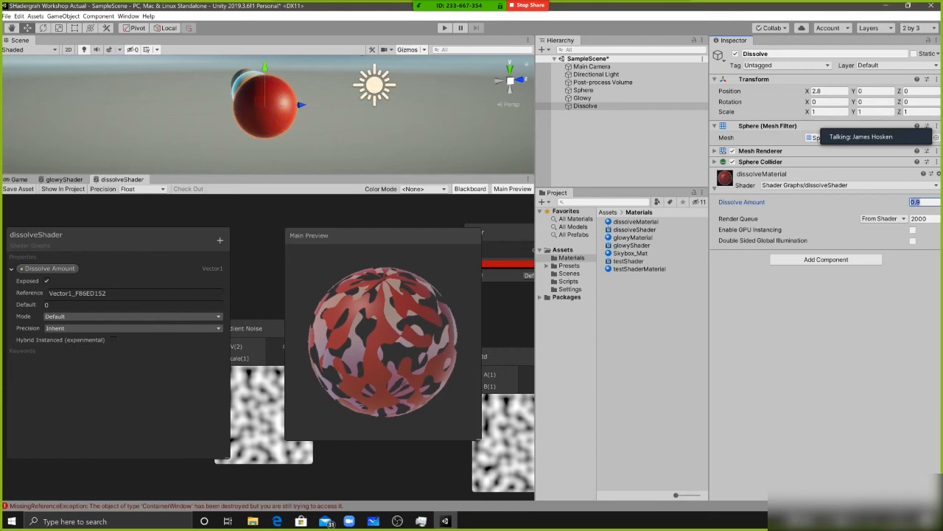
pyautogui.write('1')
pyautogui.press('Return')
# Scrub dissolveMaterial's Dissolve Amount down to -0.82 to test the dissolve on the sphere
pyautogui.hotkey('shift', 'space')
pyautogui.hotkey('shift', 'space')
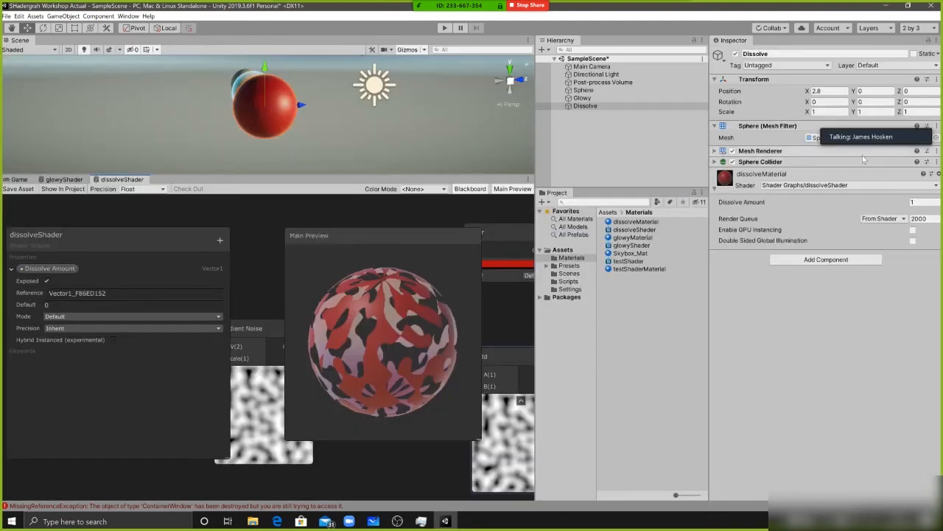
pyautogui.moveTo(901, 206); pyautogui.dragTo(744, 198)
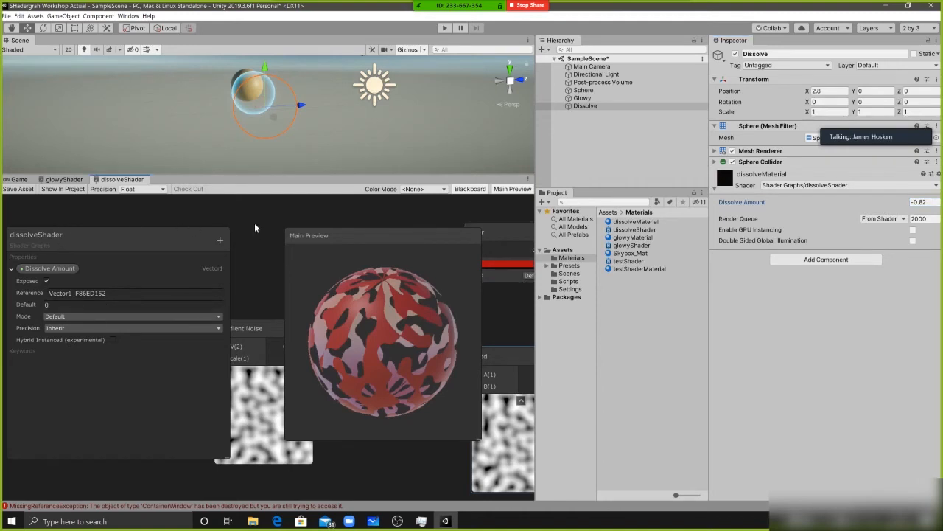
# Maximize the shader graph, enlarge the Blackboard and set the Dissolve Amount property's mode to Slider
pyautogui.hotkey('shift', 'space')
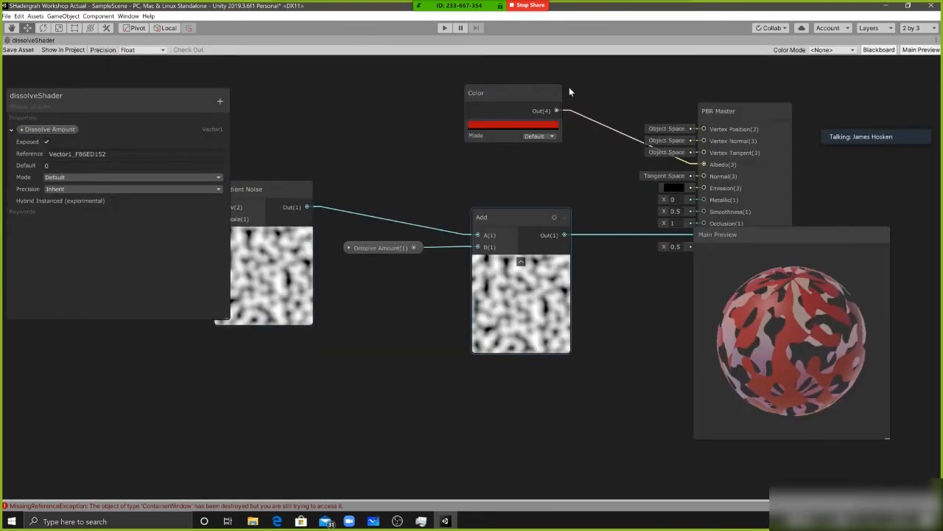
pyautogui.moveTo(90, 107); pyautogui.dragTo(111, 83)
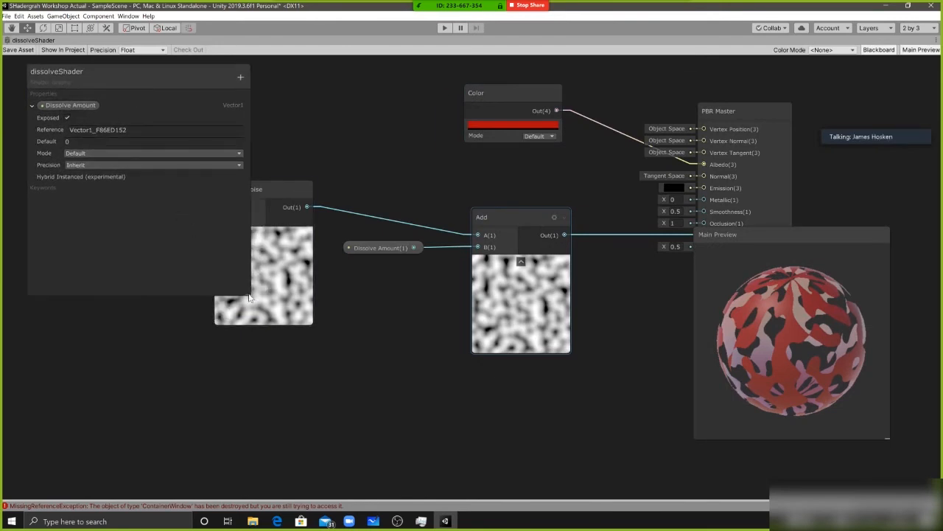
pyautogui.moveTo(293, 371); pyautogui.dragTo(296, 366)
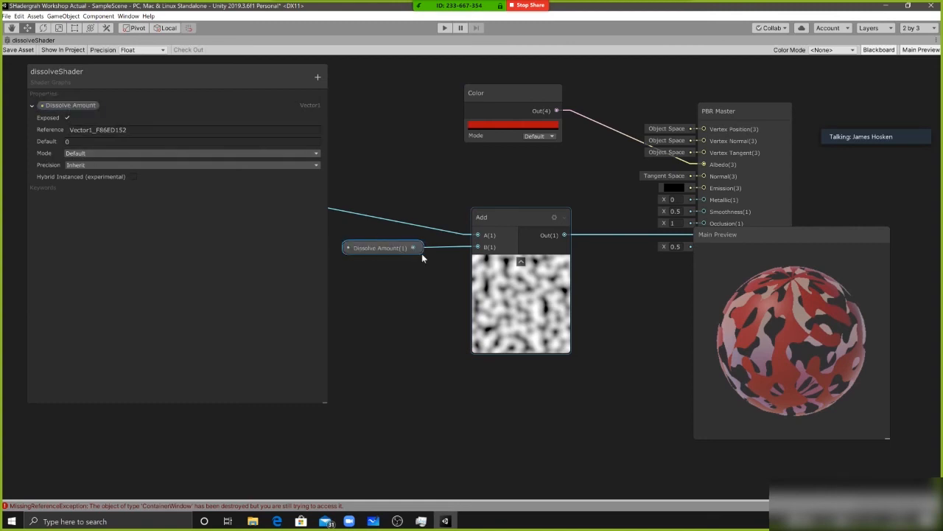
pyautogui.click(111, 153)
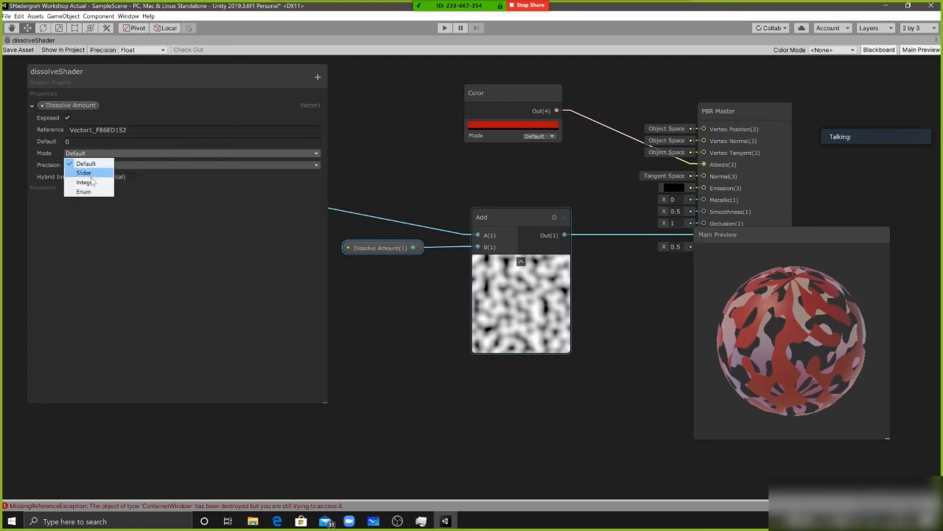
pyautogui.click(87, 173)
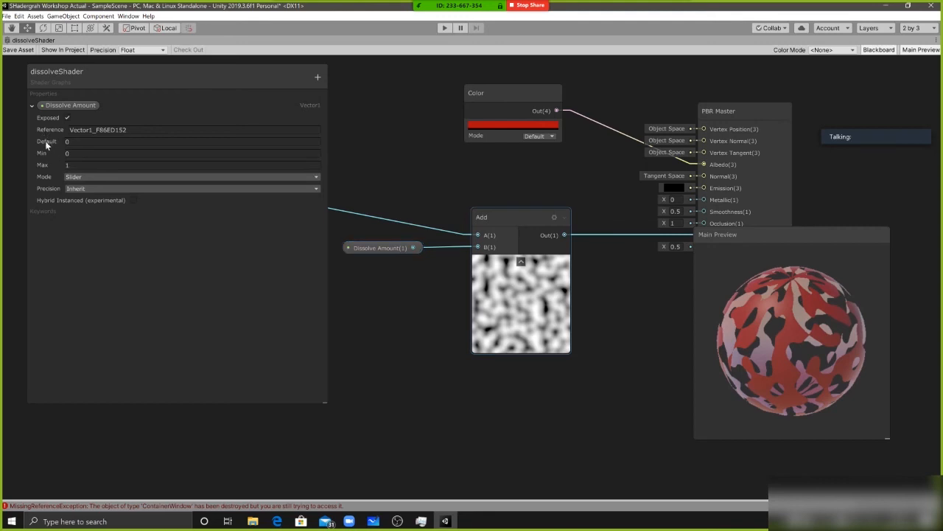
# Set the Dissolve Amount slider's minimum to -1 and save the shader asset
pyautogui.moveTo(404, 195); pyautogui.dragTo(491, 193, button='middle')
pyautogui.click(59, 154)
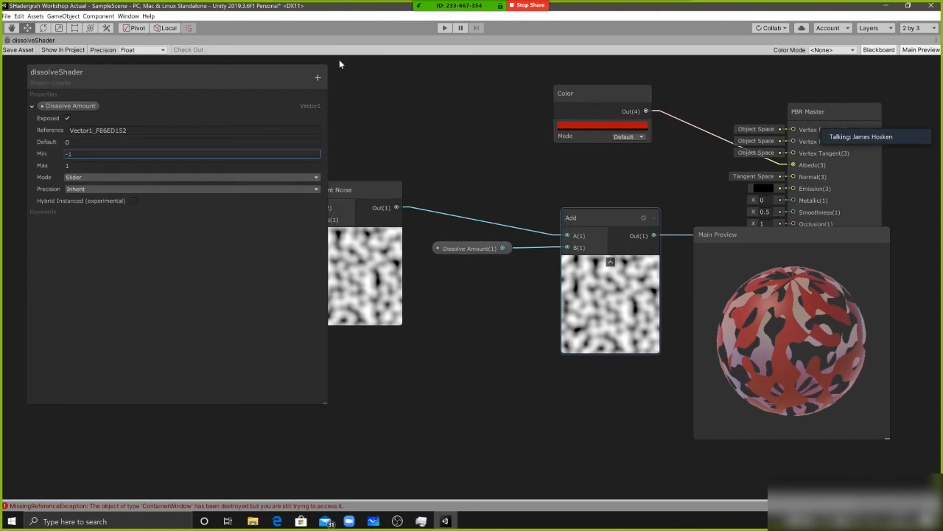
pyautogui.click(13, 52)
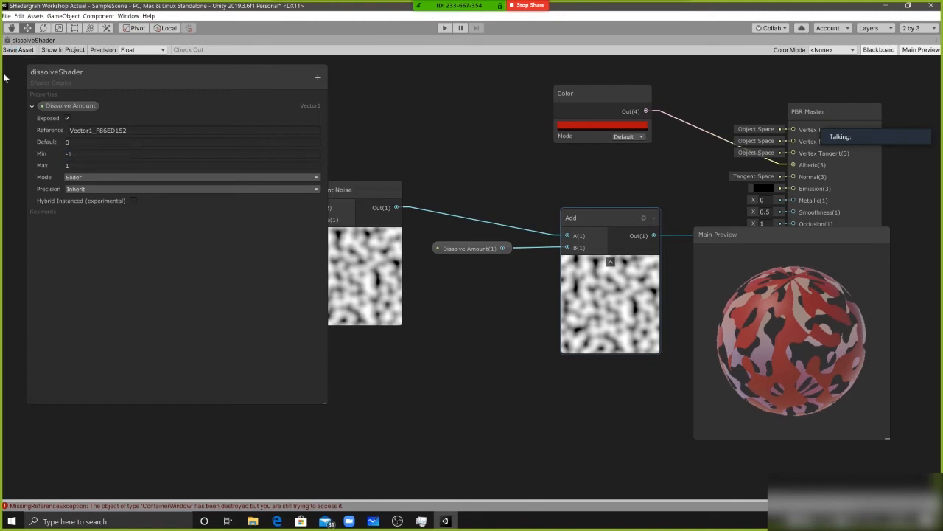
# Return to the full editor layout, set dissolveMaterial's Dissolve Amount slider to -0.36 and reposition the meeting window
pyautogui.hotkey('shift', 'space')
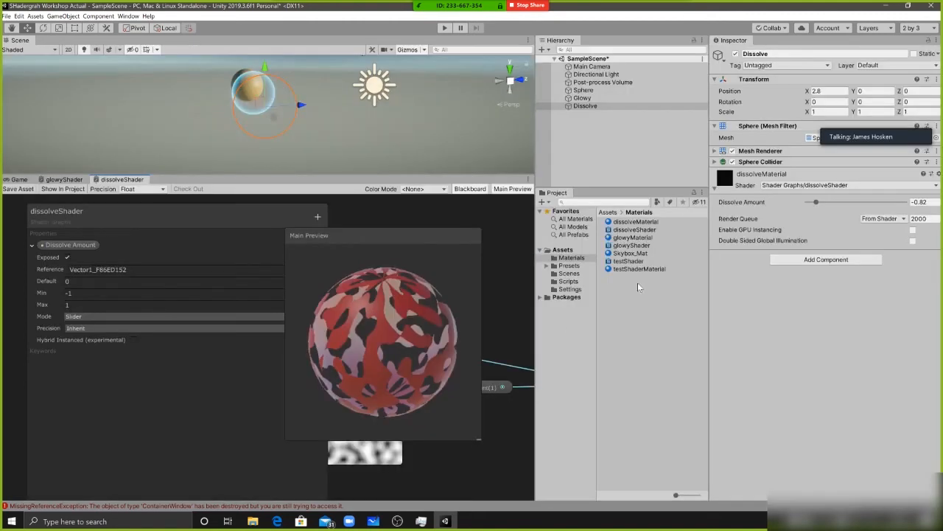
pyautogui.moveTo(816, 202); pyautogui.dragTo(853, 202)
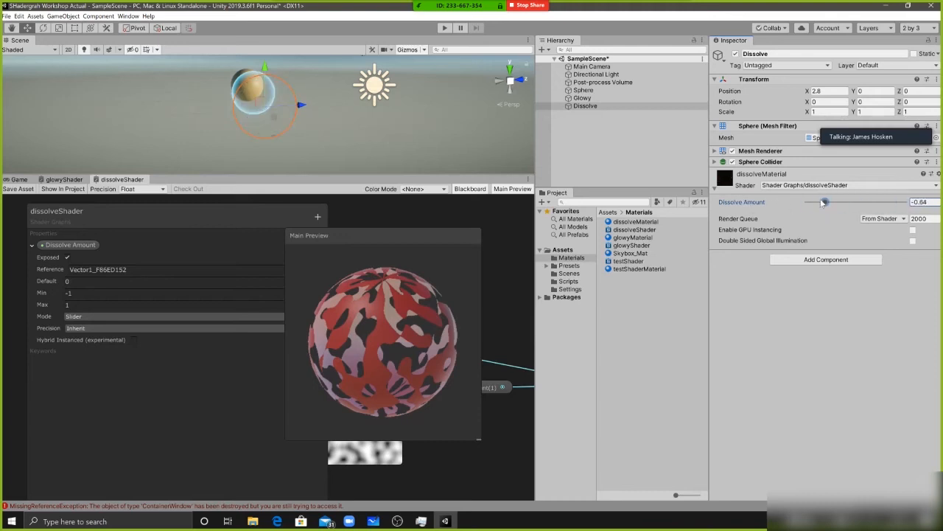
pyautogui.click(869, 122)
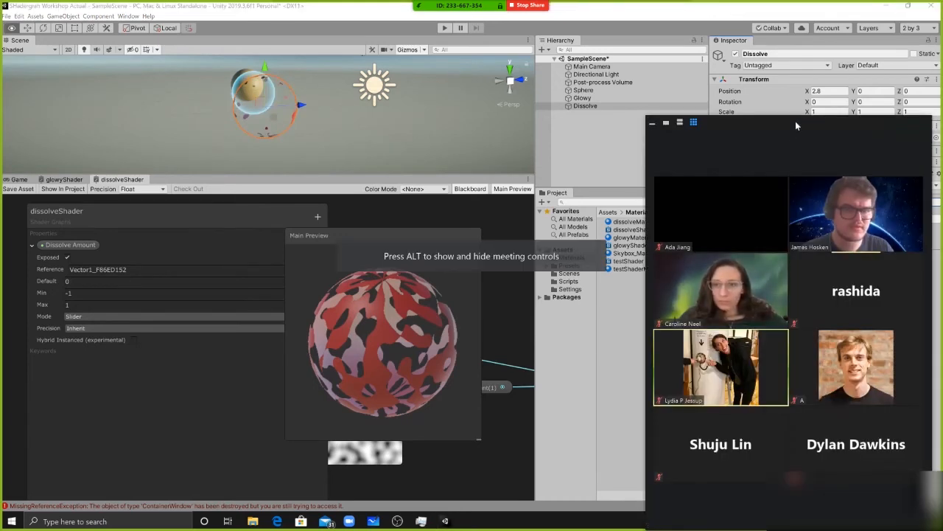
pyautogui.moveTo(795, 121); pyautogui.dragTo(770, 97)
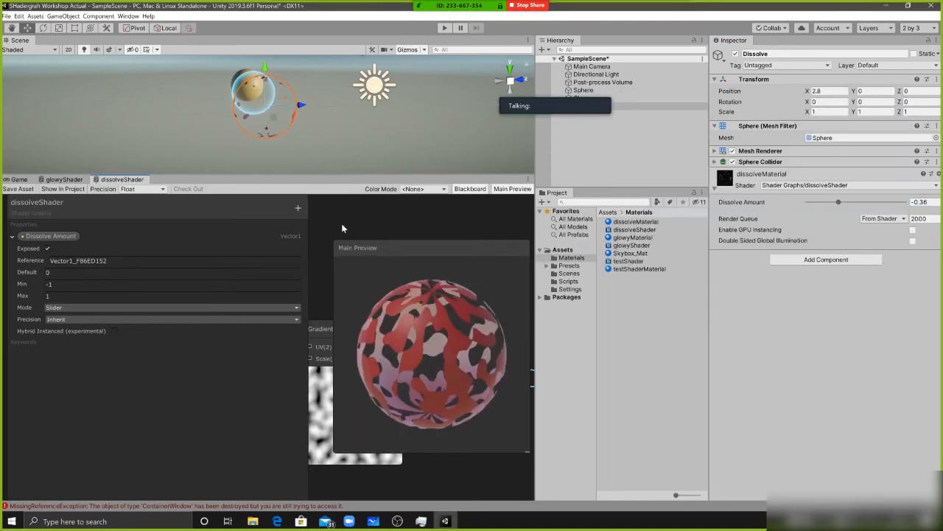
# Maximize the shader graph and rearrange the Gradient Noise, Add and Dissolve Amount nodes between the Blackboard and Main Preview
pyautogui.hotkey('shift', 'space')
pyautogui.moveTo(577, 206); pyautogui.dragTo(489, 241, button='middle')
pyautogui.scroll(-3, 608, 228)
pyautogui.moveTo(490, 243); pyautogui.dragTo(508, 242)
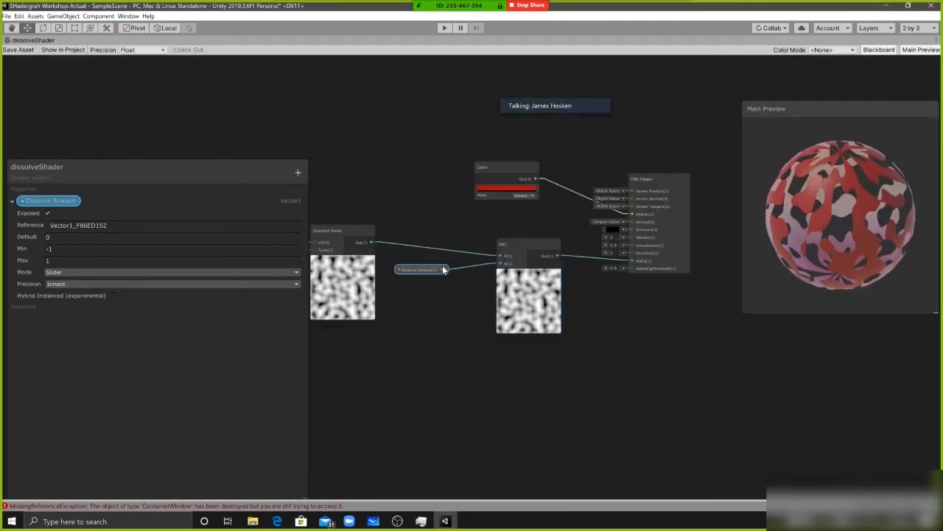
pyautogui.moveTo(443, 269); pyautogui.dragTo(473, 269)
pyautogui.moveTo(325, 230); pyautogui.dragTo(355, 236)
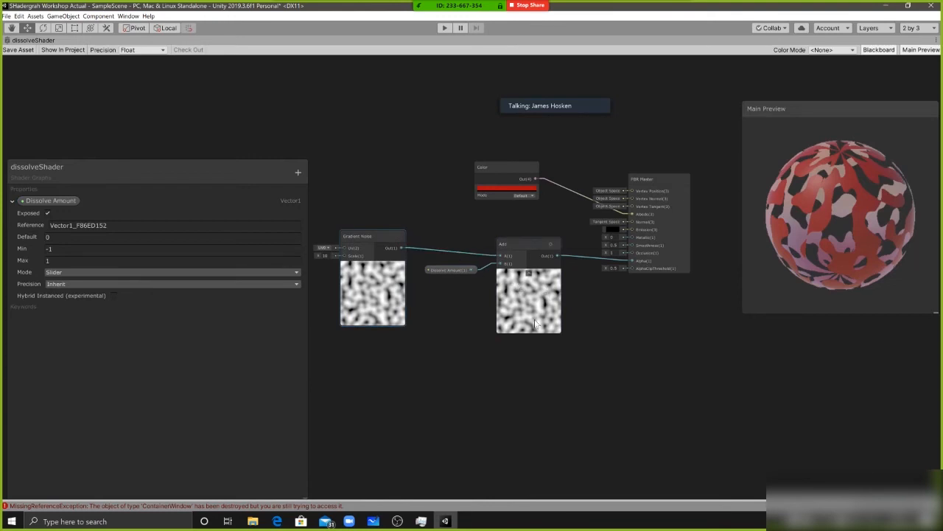
pyautogui.moveTo(517, 252); pyautogui.dragTo(506, 247)
pyautogui.click(693, 266)
pyautogui.click(650, 264)
pyautogui.moveTo(449, 269); pyautogui.dragTo(419, 264)
pyautogui.scroll(3, 526, 285)
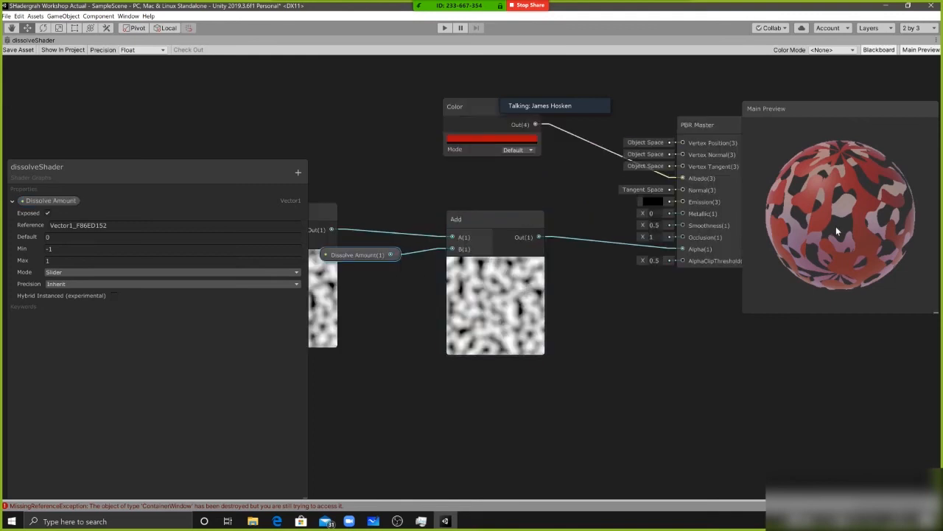
# Examine the dissolve cut-outs up close on the Main Preview sphere, enlarging and repositioning the preview
pyautogui.moveTo(836, 226); pyautogui.dragTo(827, 200)
pyautogui.scroll(3, 835, 200)
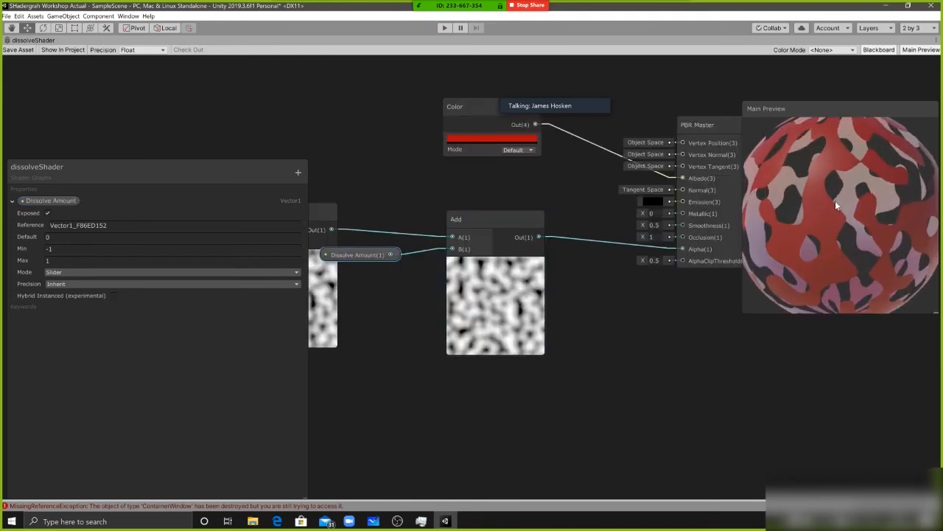
pyautogui.scroll(2, 835, 205)
pyautogui.scroll(3, 822, 162)
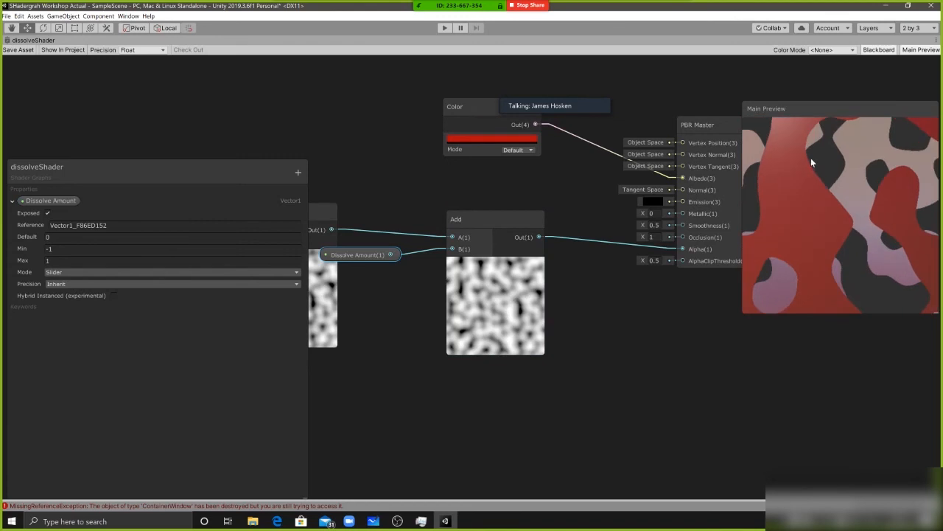
pyautogui.moveTo(742, 313); pyautogui.dragTo(854, 449)
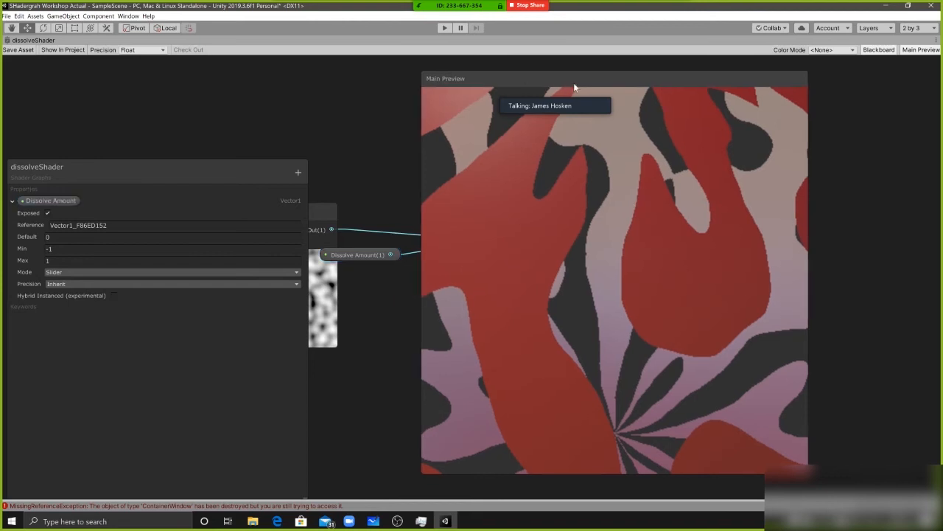
pyautogui.moveTo(566, 84); pyautogui.dragTo(624, 88)
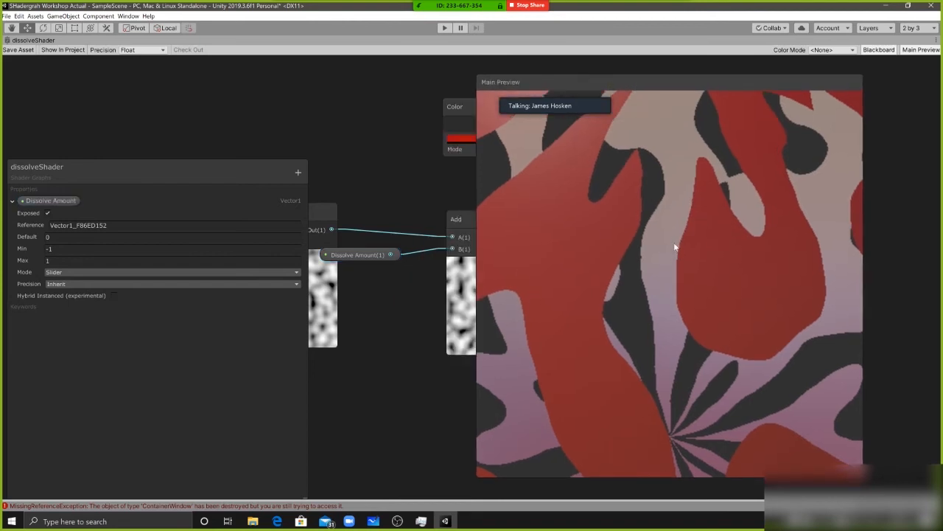
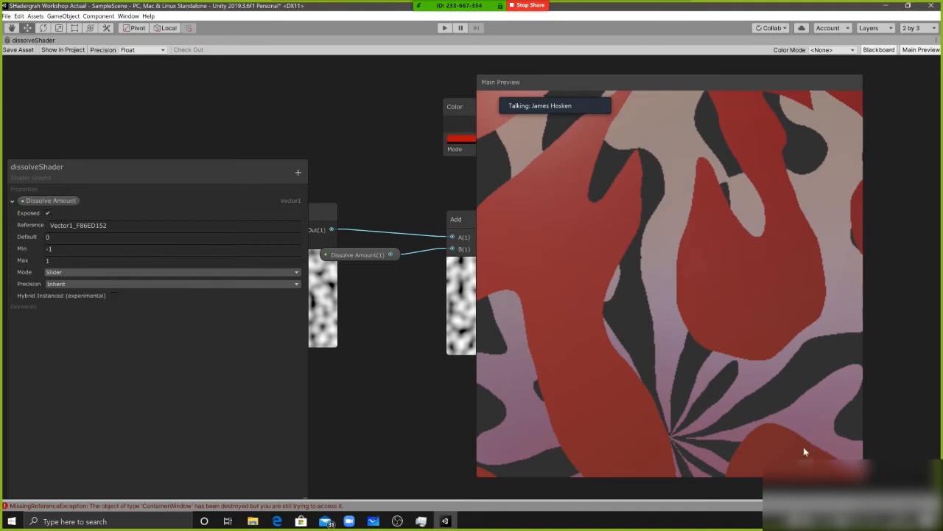
# Restore the full editor layout, bring the Main Preview back to a small full-sphere view, and maximize the shader graph again
pyautogui.hotkey('alt', 'Tab')
pyautogui.hotkey('shift', 'space')
pyautogui.click(549, 94)
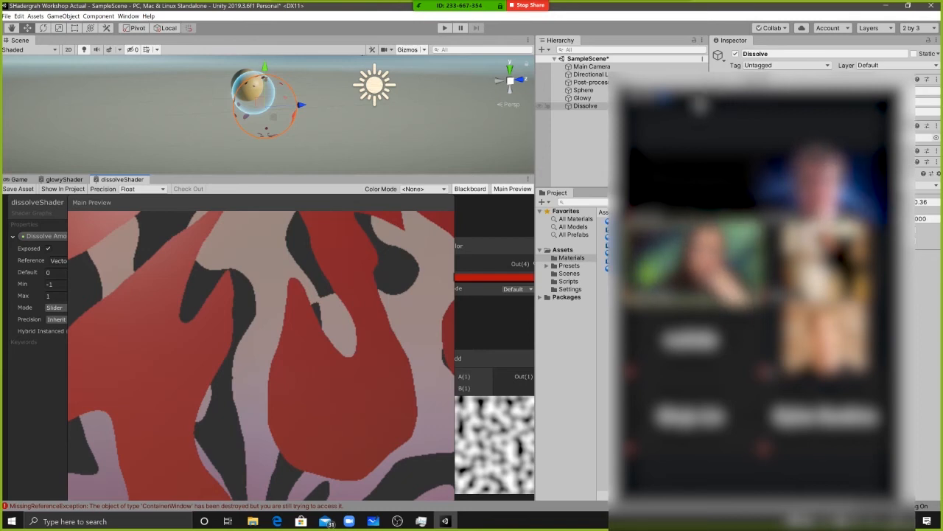
pyautogui.moveTo(331, 199); pyautogui.dragTo(413, 193)
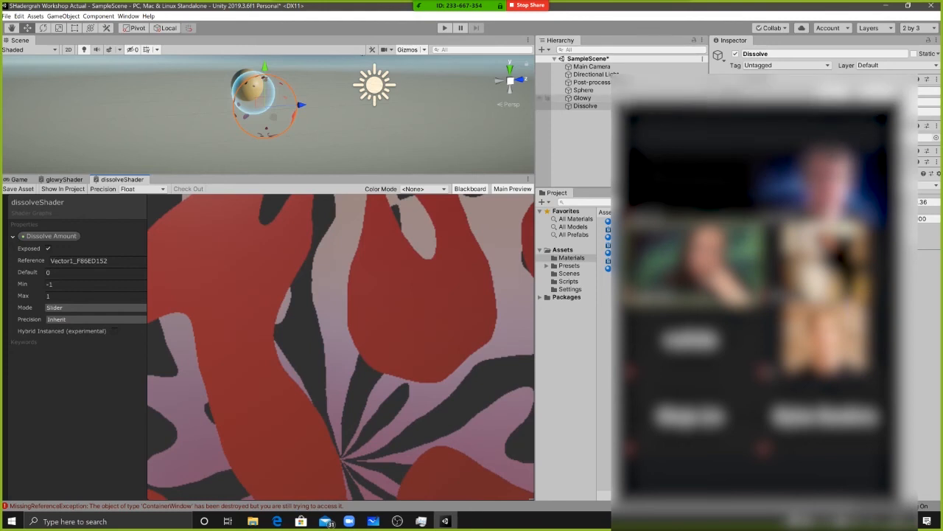
pyautogui.click(621, 95)
pyautogui.moveTo(252, 313); pyautogui.dragTo(226, 344)
pyautogui.hotkey('shift', 'space')
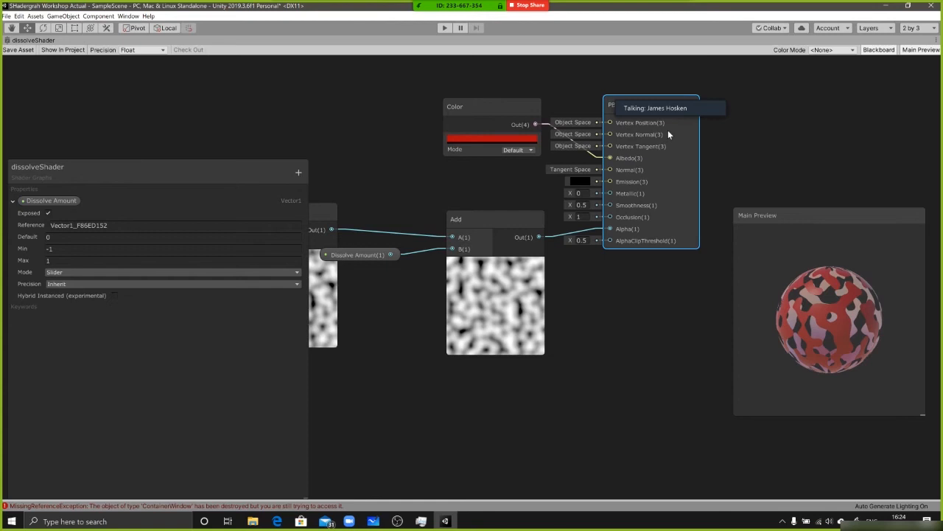
# Add a Gradient node to the graph and place it in the empty space above the Gradient Noise node
pyautogui.moveTo(686, 178); pyautogui.dragTo(601, 226, button='middle')
pyautogui.moveTo(423, 218); pyautogui.dragTo(533, 235, button='middle')
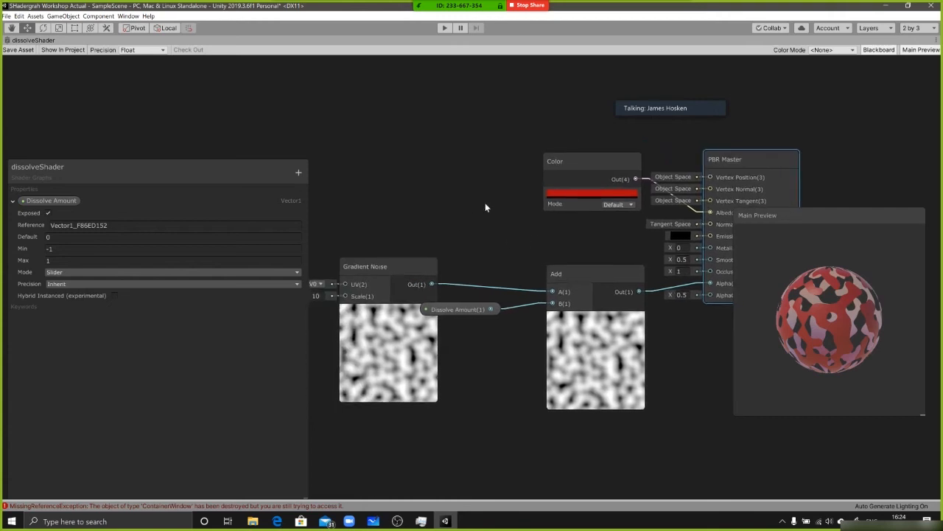
pyautogui.press('space')
pyautogui.write('gradient')
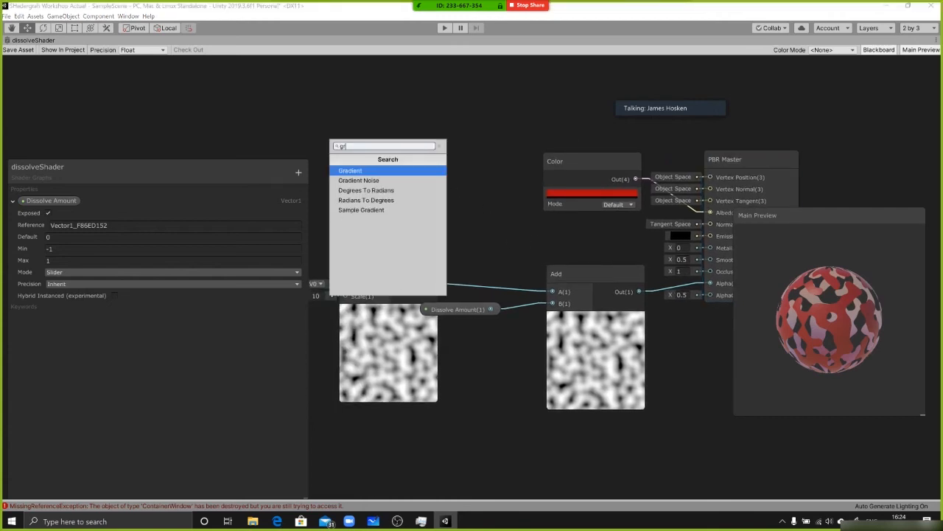
pyautogui.press('Return')
pyautogui.moveTo(461, 167); pyautogui.dragTo(438, 149)
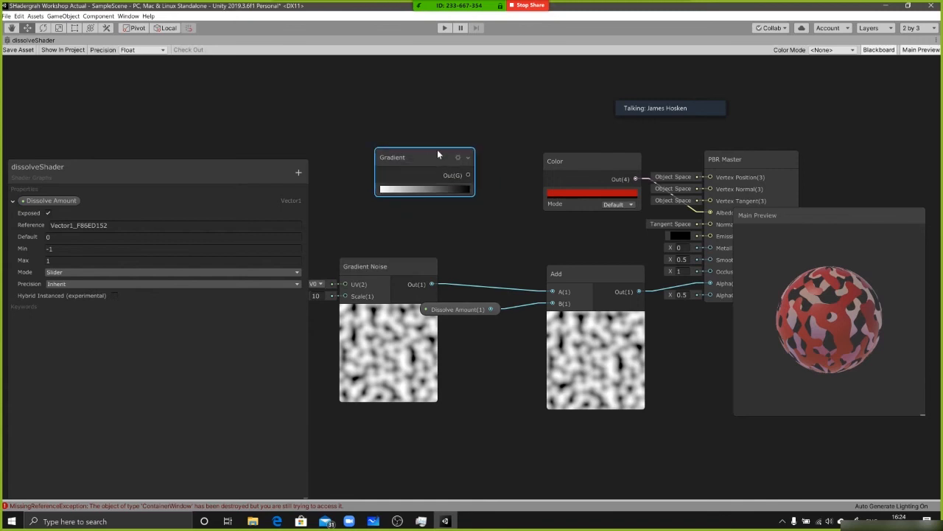
pyautogui.moveTo(456, 146); pyautogui.dragTo(518, 208, button='middle')
pyautogui.moveTo(489, 220); pyautogui.dragTo(440, 176)
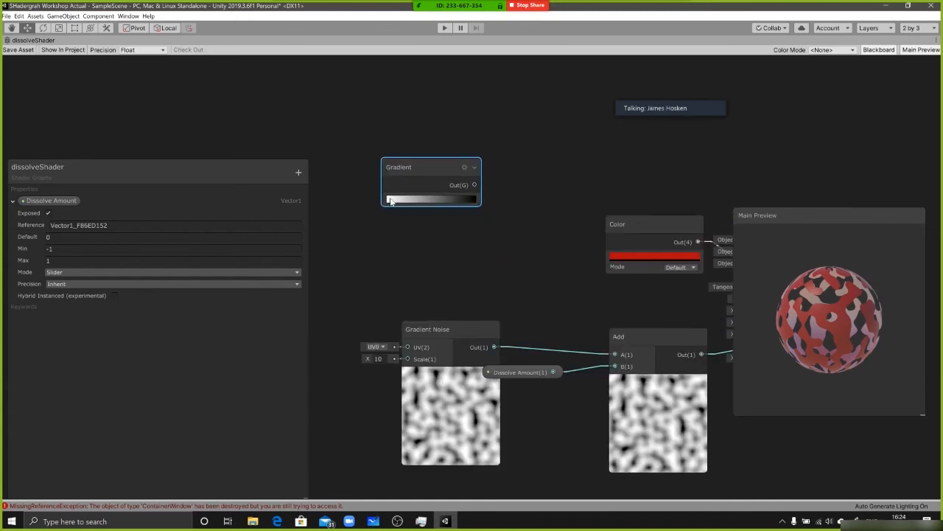
# Open the Gradient node's colours in the HDR Gradient Editor and inspect the location of the white and black end keys
pyautogui.click(417, 203)
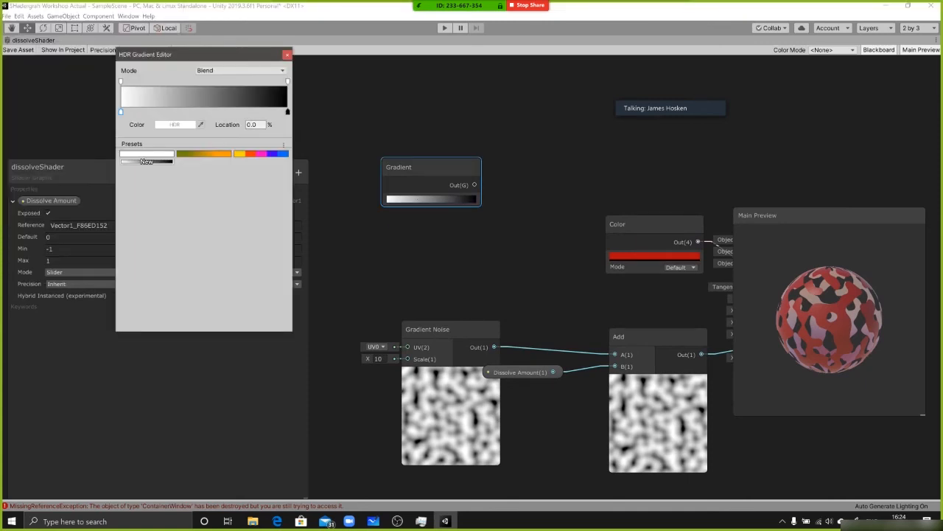
pyautogui.click(254, 124)
pyautogui.moveTo(259, 125); pyautogui.dragTo(233, 124)
pyautogui.click(235, 124)
pyautogui.moveTo(122, 112)
pyautogui.mouseDown()
pyautogui.moveTo(266, 112)
pyautogui.moveTo(112, 114)
pyautogui.mouseUp()
pyautogui.moveTo(288, 113); pyautogui.dragTo(286, 112)
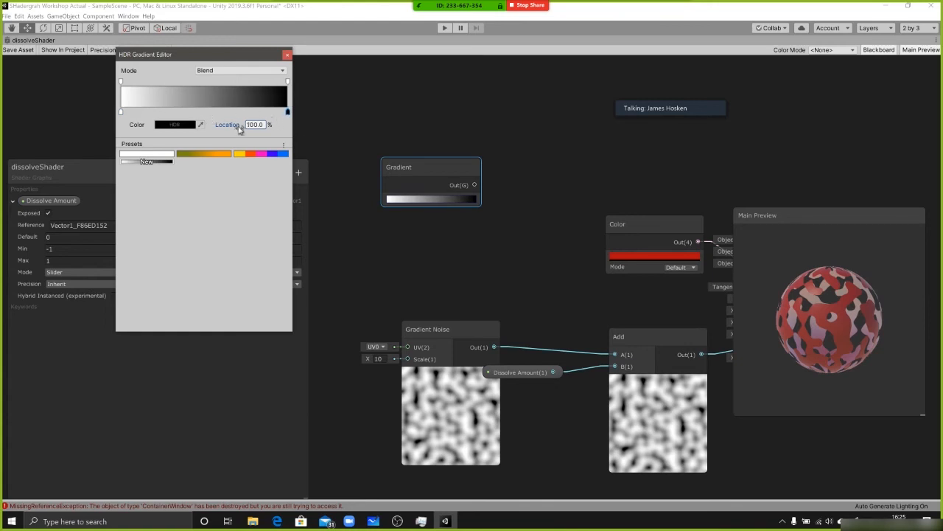
# Add a red colour key to the gradient at 49.4%, close the gradient editor and shift the Gradient node slightly upward
pyautogui.click(194, 111)
pyautogui.click(180, 125)
pyautogui.click(554, 184)
pyautogui.click(211, 112)
pyautogui.moveTo(195, 113); pyautogui.dragTo(131, 115)
pyautogui.click(211, 112)
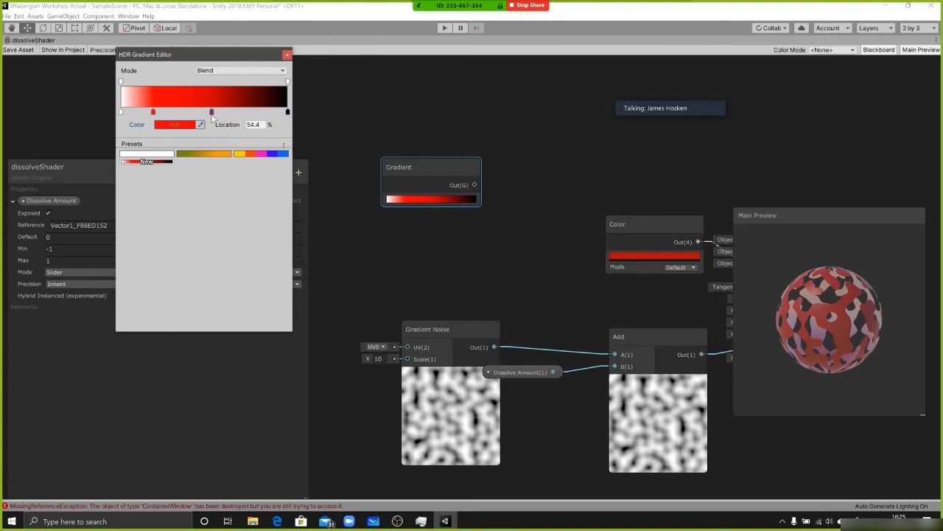
pyautogui.press('Delete')
pyautogui.moveTo(153, 112); pyautogui.dragTo(203, 113)
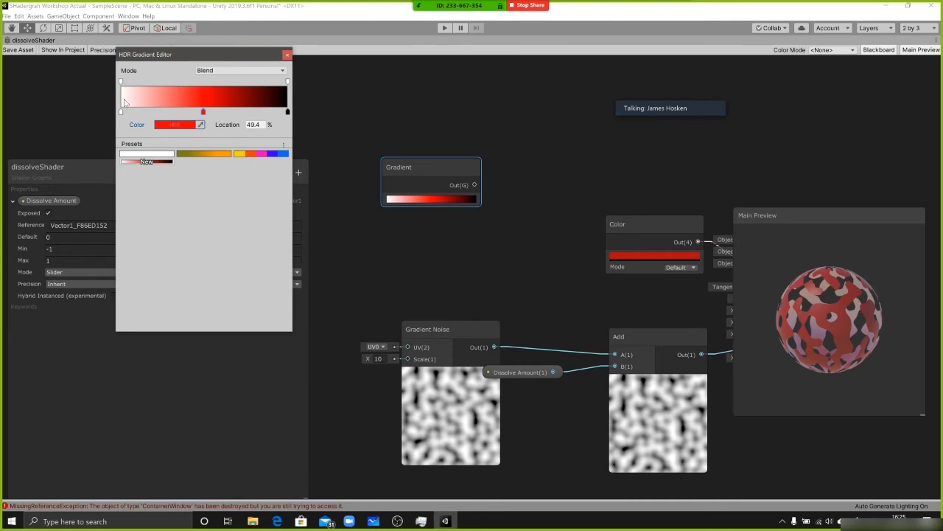
pyautogui.click(288, 55)
pyautogui.moveTo(439, 170); pyautogui.dragTo(432, 154)
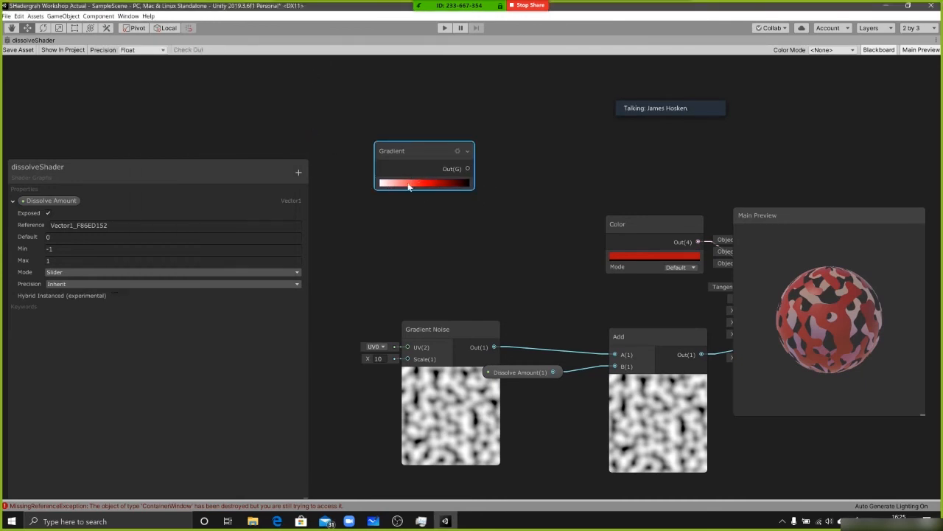
# Reopen the gradient, review its white, red and black keys, move the red key to 48.5%, and close the editor
pyautogui.click(430, 184)
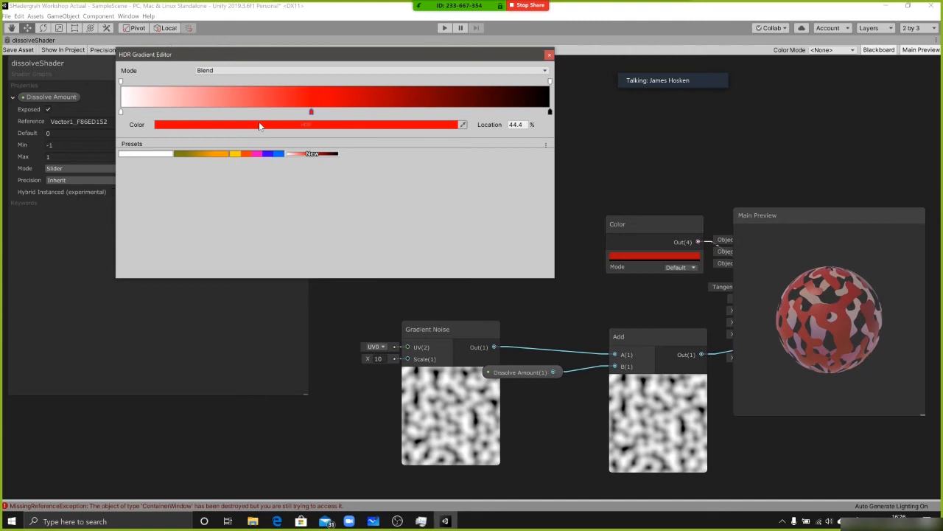
pyautogui.click(121, 111)
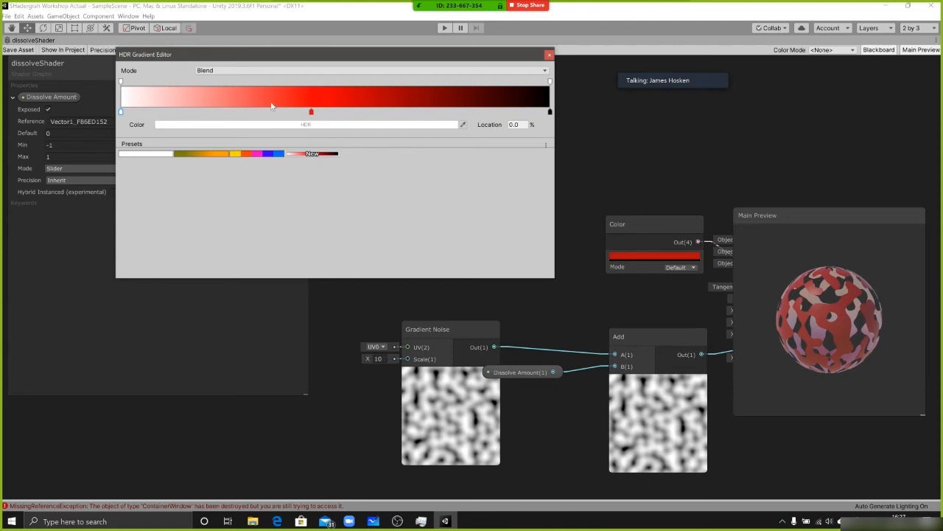
pyautogui.click(311, 110)
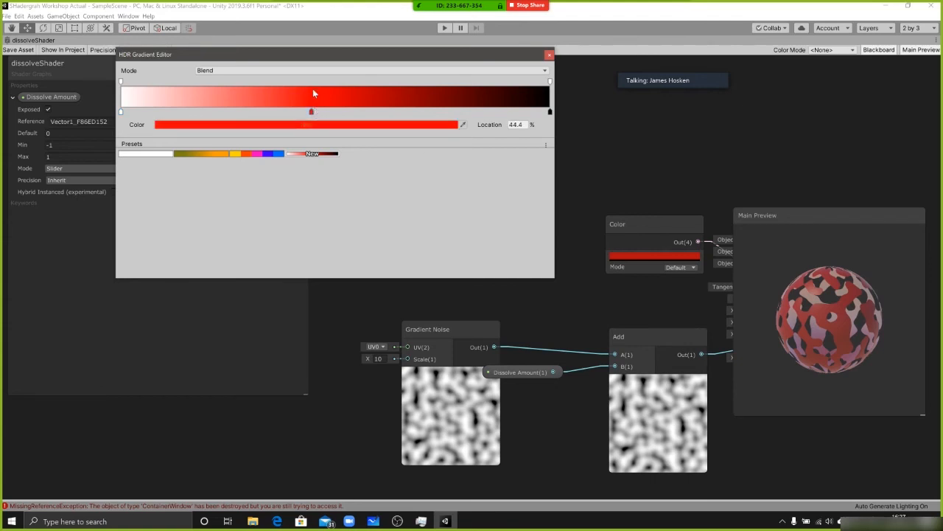
pyautogui.click(550, 112)
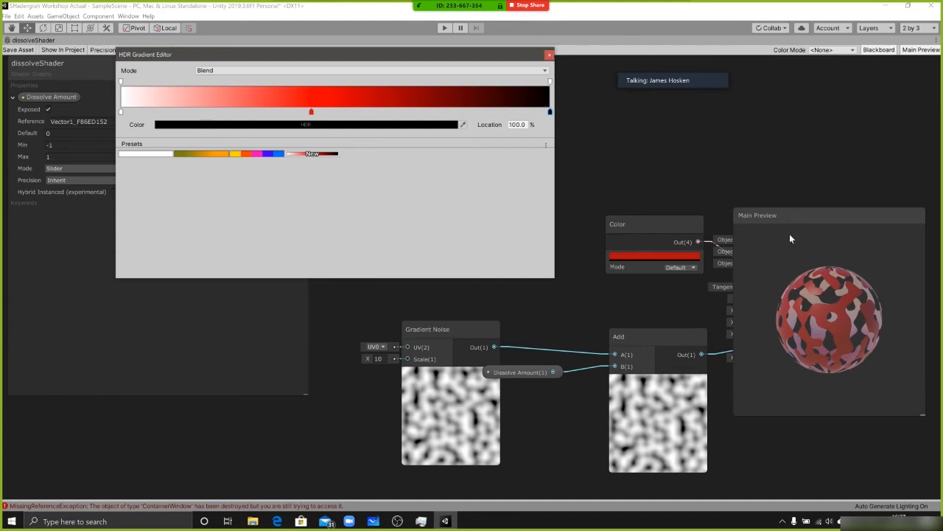
pyautogui.hotkey('alt', 'Tab')
pyautogui.hotkey('alt', 'Tab')
pyautogui.hotkey('alt', 'Tab')
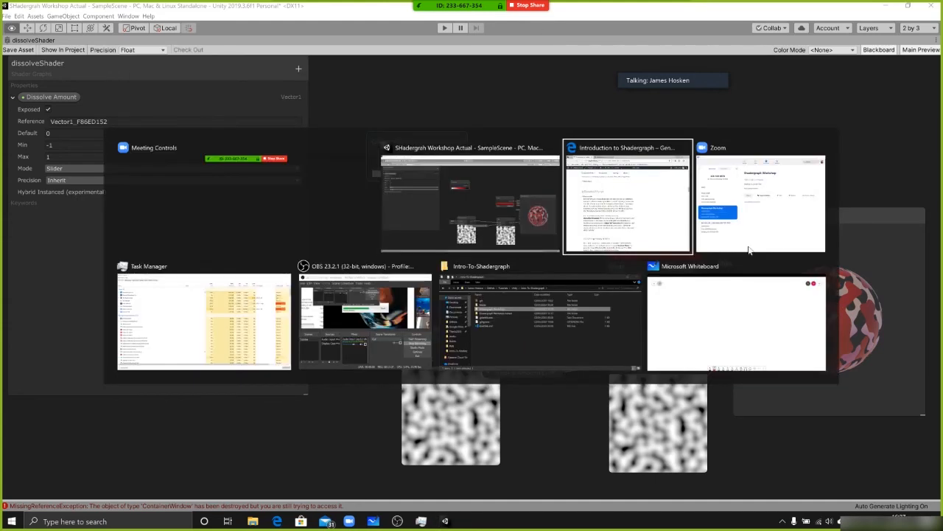
pyautogui.click(498, 229)
pyautogui.moveTo(312, 109)
pyautogui.mouseDown()
pyautogui.moveTo(387, 111)
pyautogui.moveTo(293, 113)
pyautogui.moveTo(329, 112)
pyautogui.mouseUp()
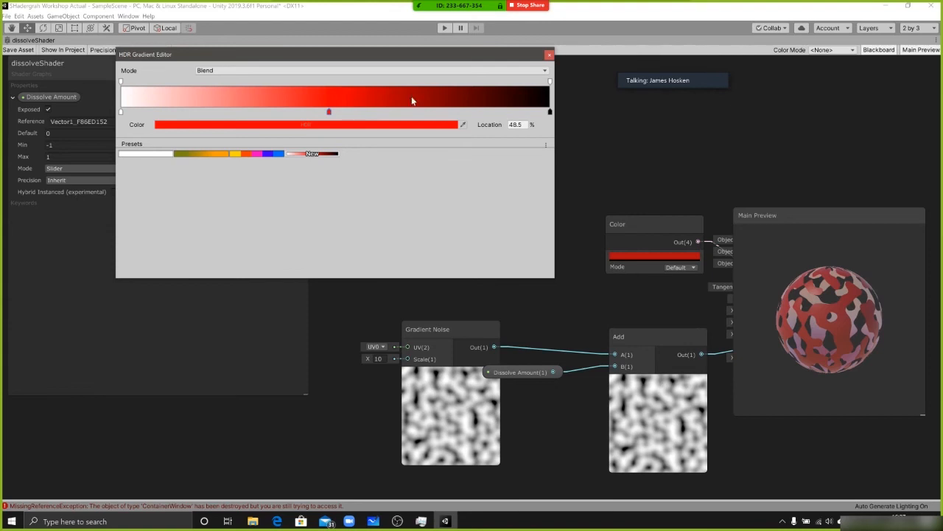
pyautogui.click(549, 55)
# Examine the AlphaClipThreshold input on the PBR Master node
pyautogui.moveTo(480, 146); pyautogui.dragTo(288, 127, button='middle')
pyautogui.moveTo(620, 201); pyautogui.dragTo(571, 180, button='middle')
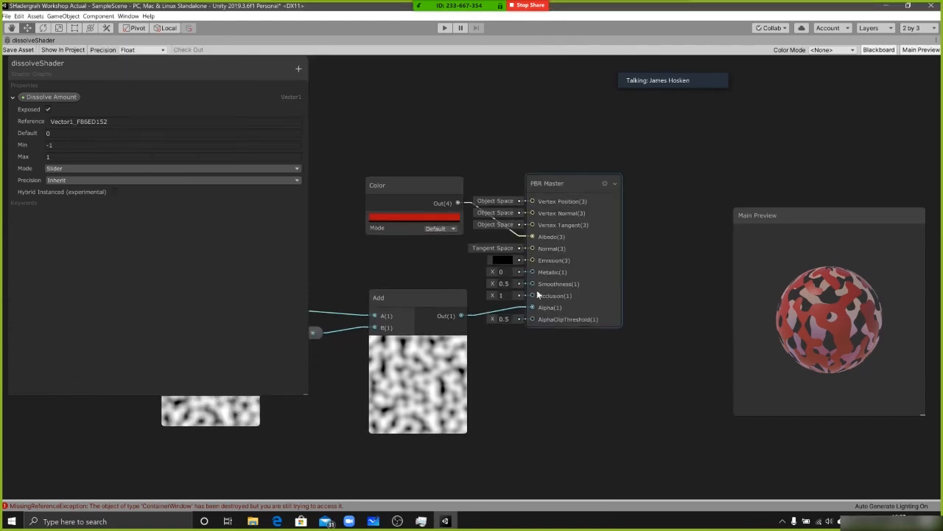
pyautogui.click(504, 318)
pyautogui.click(504, 319)
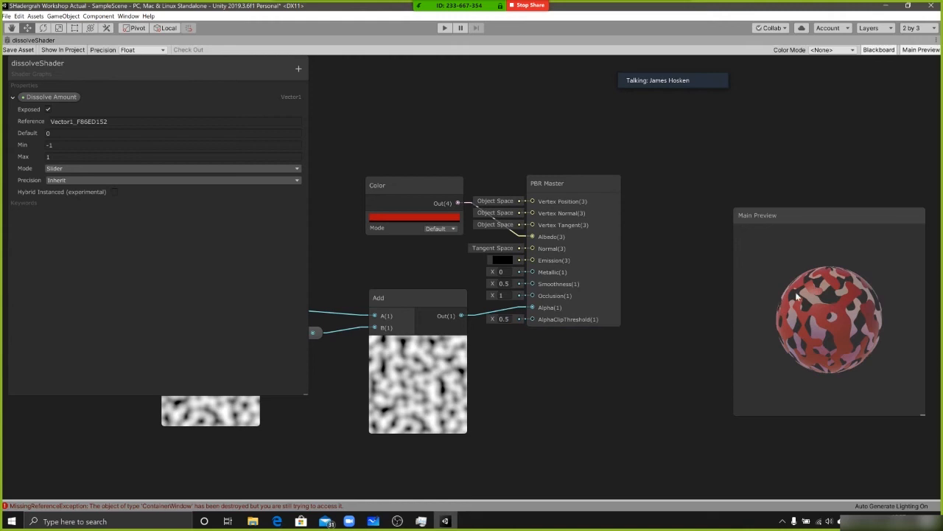
# Enlarge the Main Preview to examine the dissolved sphere, then shrink it and park it over the PBR Master node
pyautogui.moveTo(801, 216); pyautogui.dragTo(560, 149)
pyautogui.moveTo(683, 349); pyautogui.dragTo(842, 507)
pyautogui.moveTo(627, 316); pyautogui.dragTo(650, 298)
pyautogui.scroll(5, 650, 298)
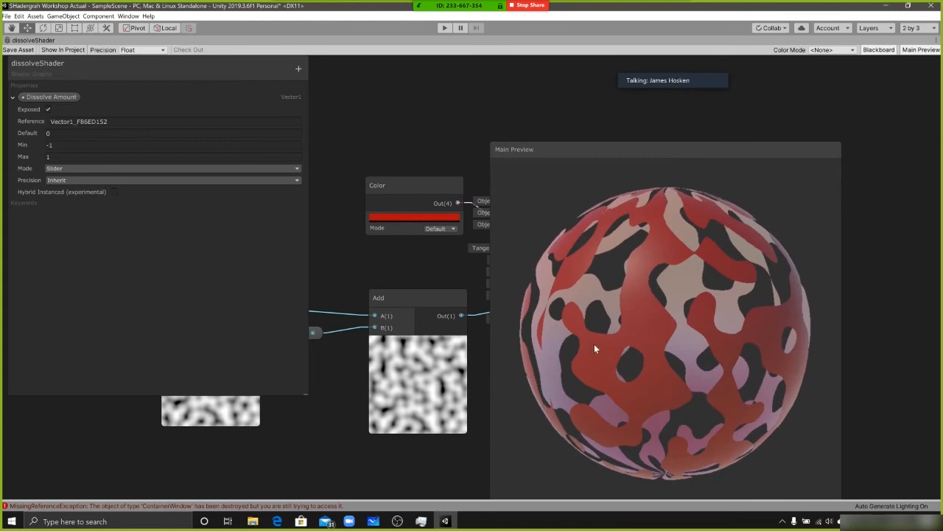
pyautogui.moveTo(411, 133); pyautogui.dragTo(504, 109, button='middle')
pyautogui.moveTo(530, 150); pyautogui.dragTo(632, 101)
pyautogui.moveTo(940, 460); pyautogui.dragTo(789, 331)
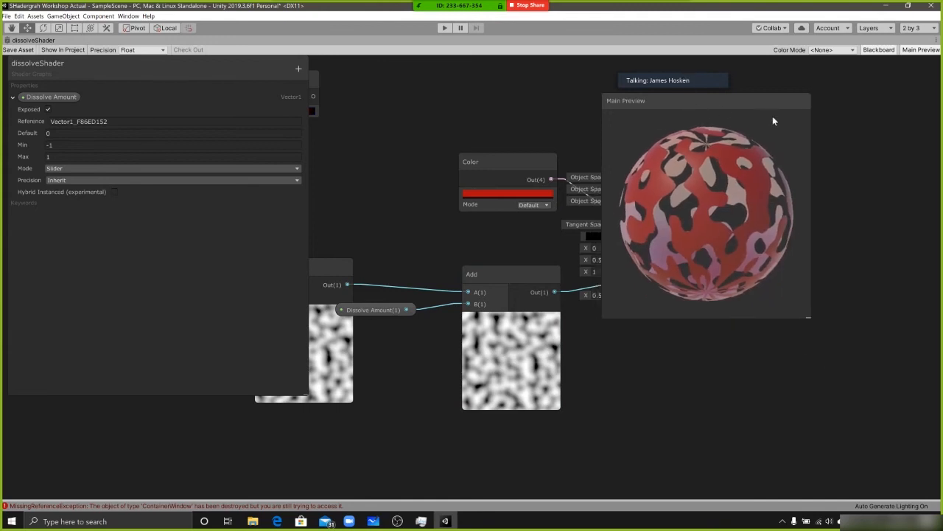
pyautogui.hotkey('alt', 'Tab')
pyautogui.click(491, 203)
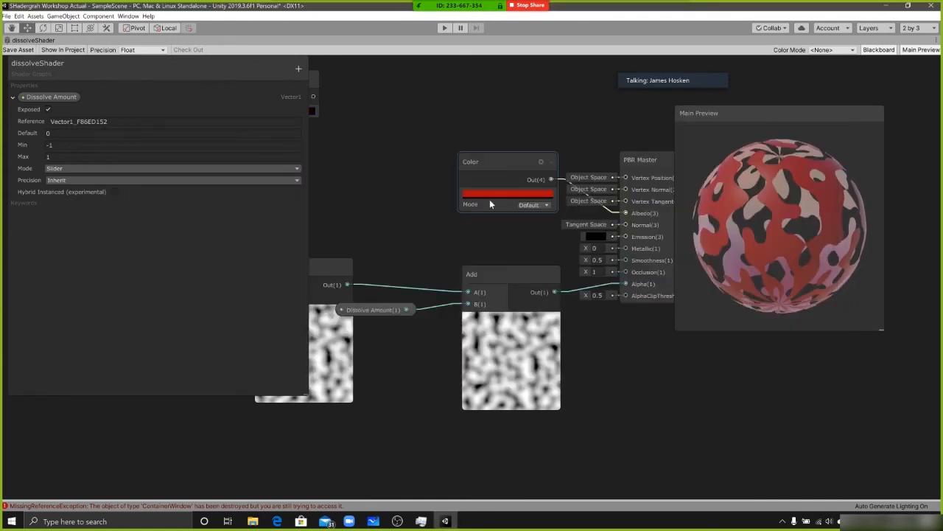
# Remove the gradient's red key, move the white key to 50.6% and the black key to 64.6%, and close the editor
pyautogui.moveTo(459, 141); pyautogui.dragTo(616, 187, button='middle')
pyautogui.click(430, 156)
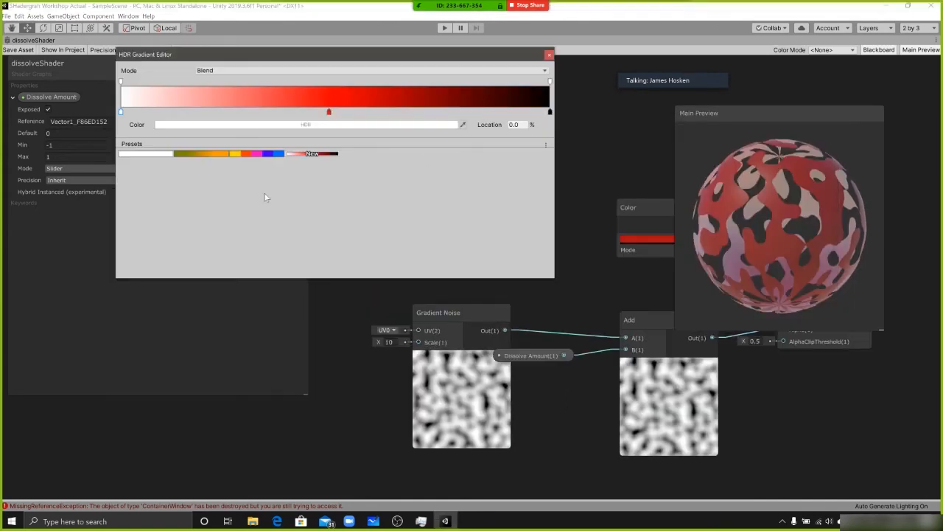
pyautogui.click(328, 112)
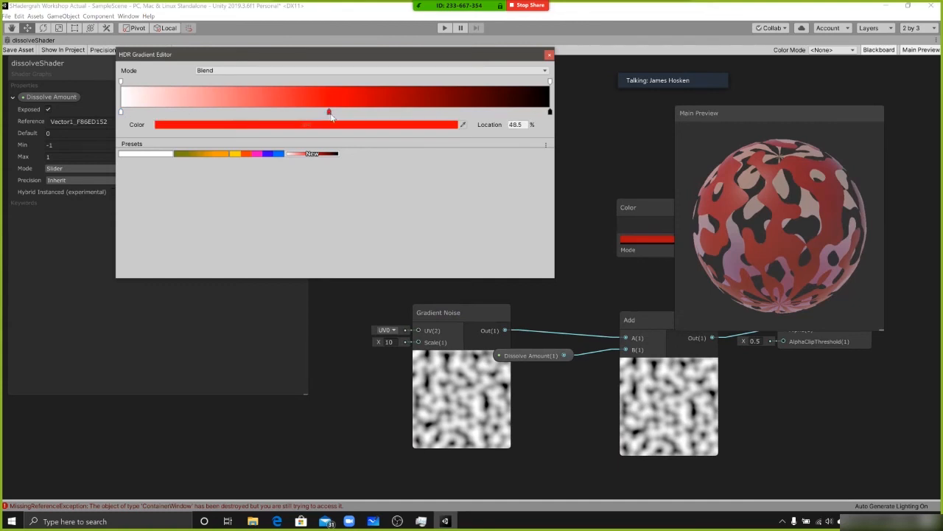
pyautogui.moveTo(330, 113); pyautogui.dragTo(296, 101)
pyautogui.moveTo(121, 111); pyautogui.dragTo(343, 113)
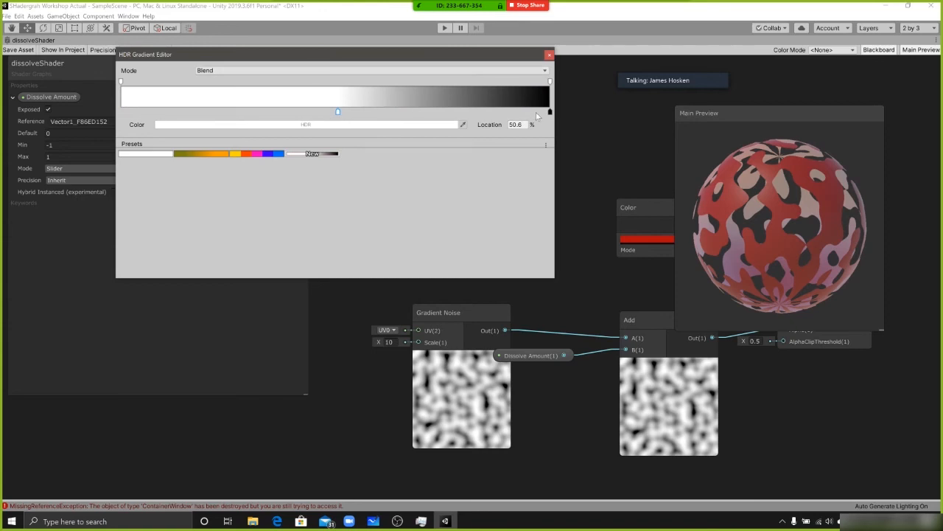
pyautogui.moveTo(550, 112); pyautogui.dragTo(397, 114)
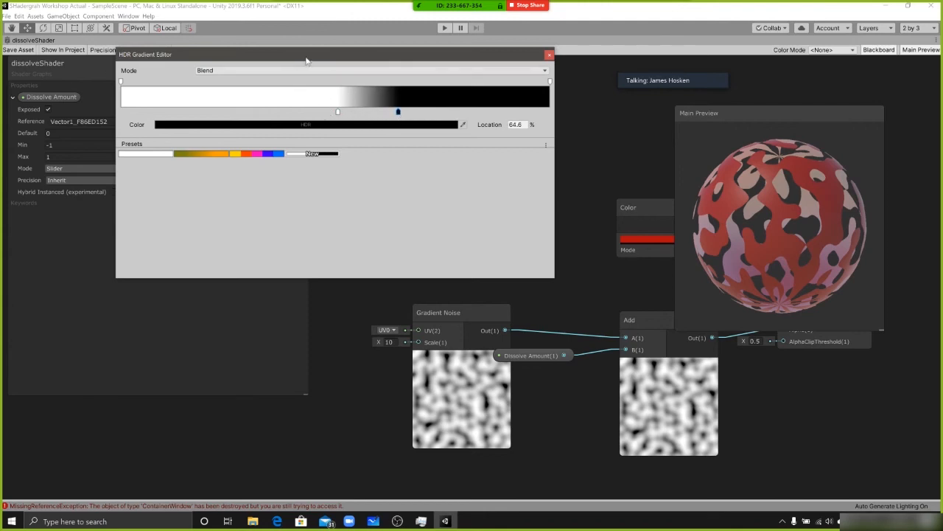
pyautogui.moveTo(307, 61); pyautogui.dragTo(341, 92)
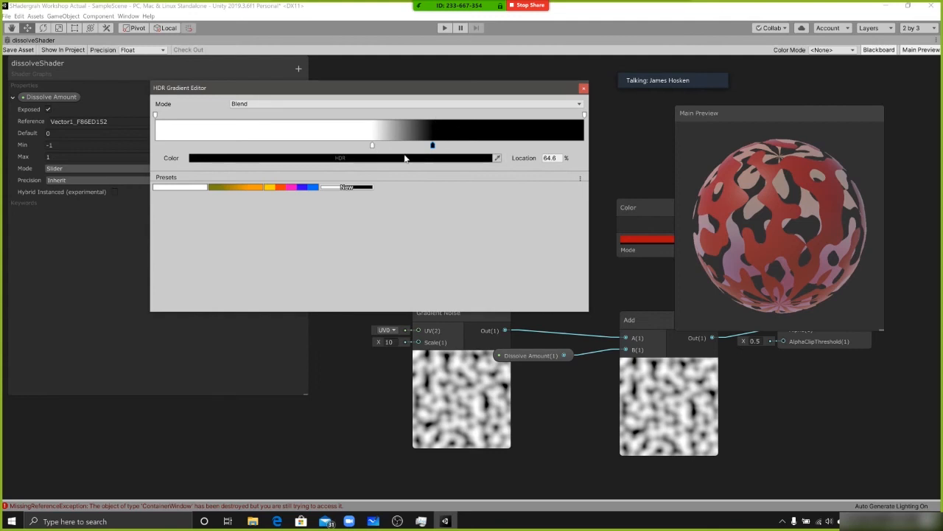
pyautogui.click(583, 88)
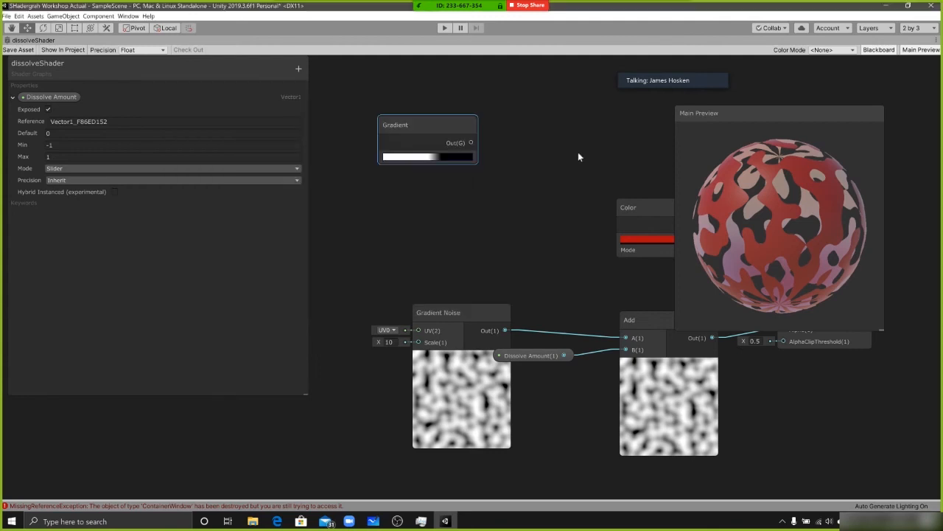
# Move the Gradient node down near the Gradient Noise node and raise the Color node above the PBR Master inputs
pyautogui.moveTo(504, 162); pyautogui.dragTo(483, 169, button='middle')
pyautogui.moveTo(417, 133); pyautogui.dragTo(447, 227)
pyautogui.moveTo(483, 218); pyautogui.dragTo(338, 190, button='middle')
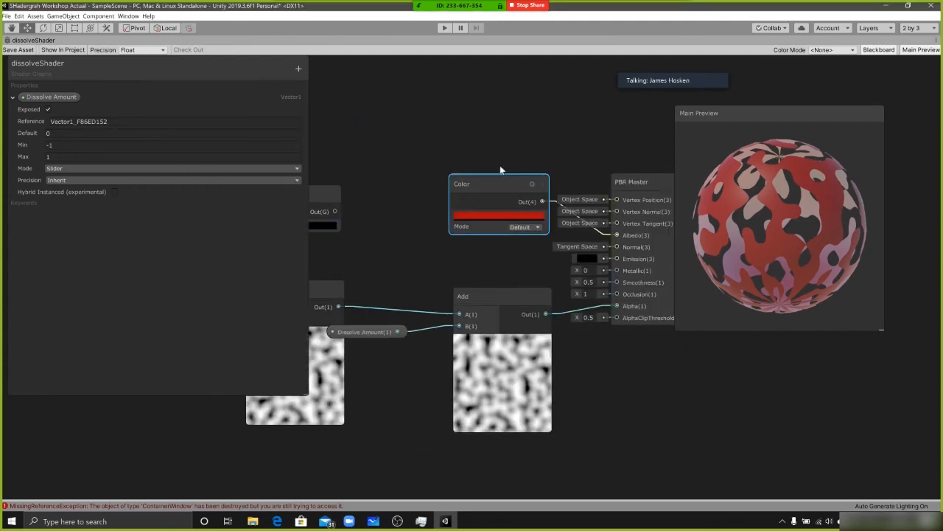
pyautogui.moveTo(501, 184); pyautogui.dragTo(454, 150)
pyautogui.moveTo(351, 226); pyautogui.dragTo(442, 217, button='middle')
pyautogui.moveTo(402, 210); pyautogui.dragTo(452, 225)
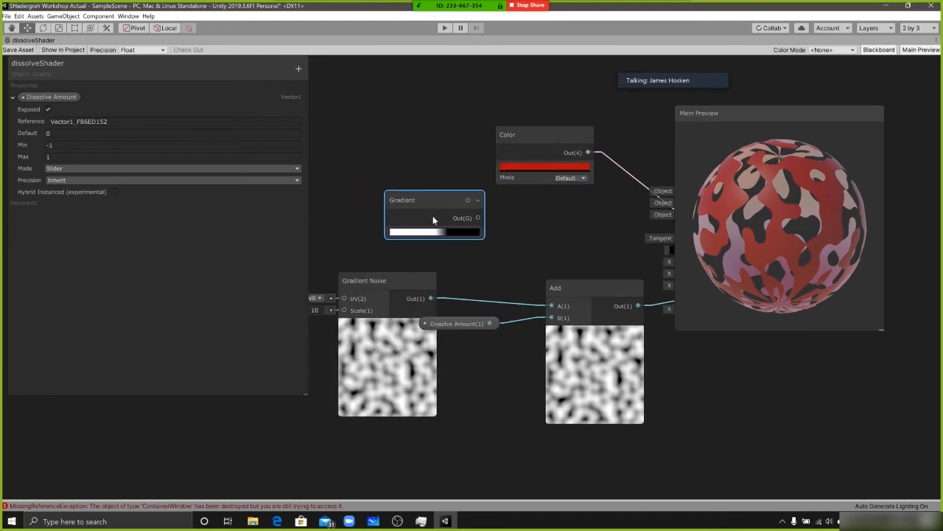
pyautogui.moveTo(479, 221); pyautogui.dragTo(470, 221, button='middle')
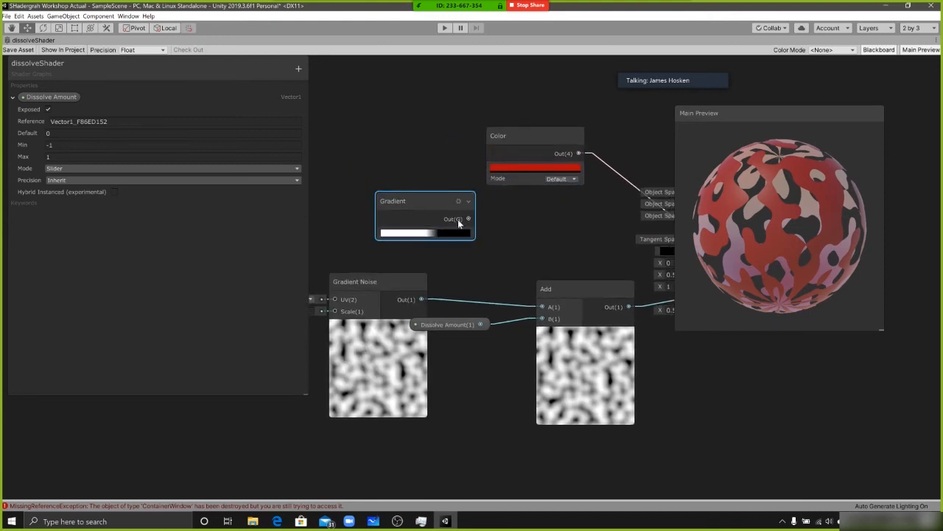
pyautogui.moveTo(478, 216); pyautogui.dragTo(439, 212, button='middle')
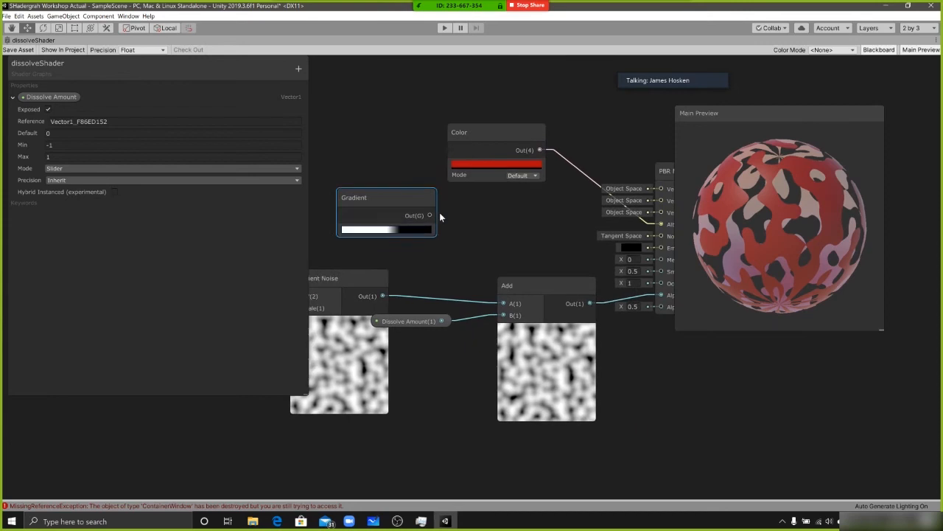
# Try to connect the Gradient output to the PBR Master, and reposition the Gradient node directly above Gradient Noise
pyautogui.moveTo(430, 215); pyautogui.dragTo(649, 201)
pyautogui.moveTo(651, 270)
pyautogui.mouseDown()
pyautogui.moveTo(413, 353)
pyautogui.moveTo(442, 306)
pyautogui.moveTo(372, 317)
pyautogui.moveTo(514, 312)
pyautogui.moveTo(647, 270)
pyautogui.mouseUp()
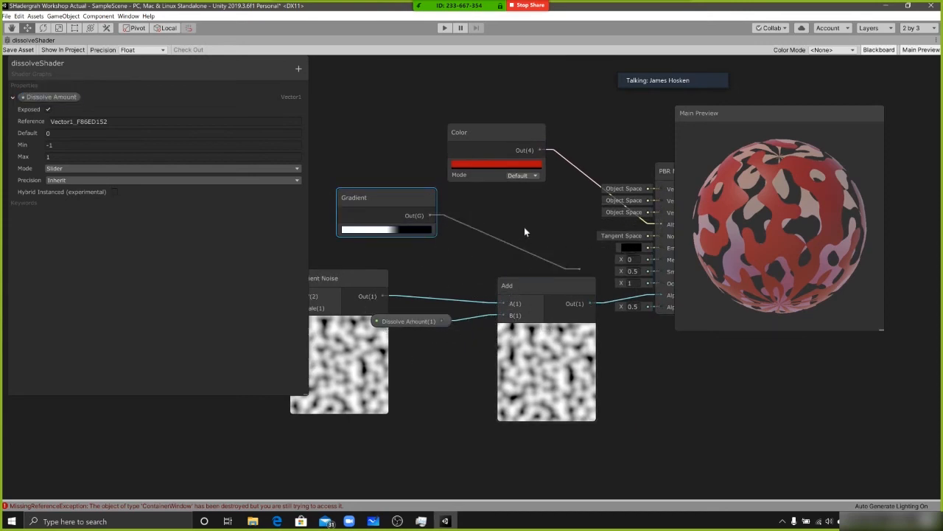
pyautogui.moveTo(447, 210); pyautogui.dragTo(391, 207, button='middle')
pyautogui.moveTo(366, 207); pyautogui.dragTo(420, 220)
pyautogui.moveTo(434, 142); pyautogui.dragTo(445, 137)
pyautogui.moveTo(478, 223); pyautogui.dragTo(563, 235, button='middle')
pyautogui.moveTo(468, 236); pyautogui.dragTo(371, 199)
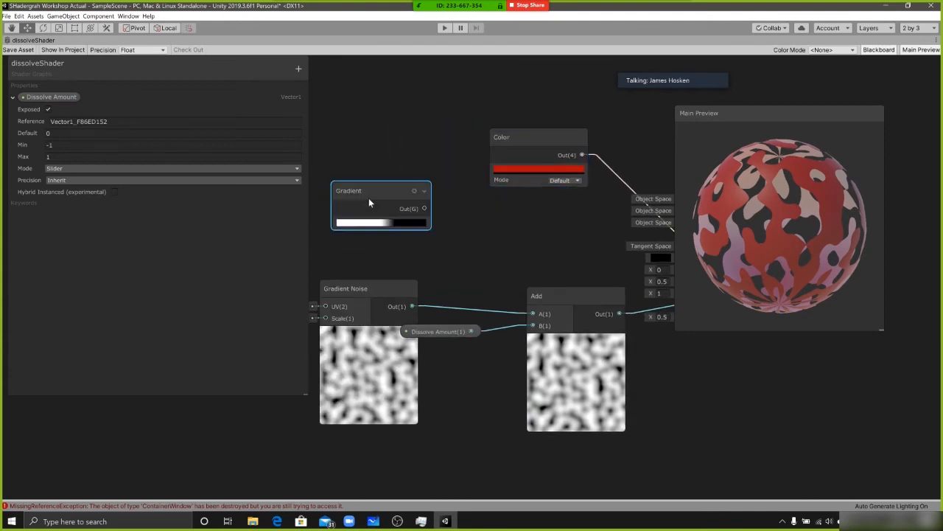
pyautogui.moveTo(483, 241); pyautogui.dragTo(539, 244, button='middle')
pyautogui.click(521, 220)
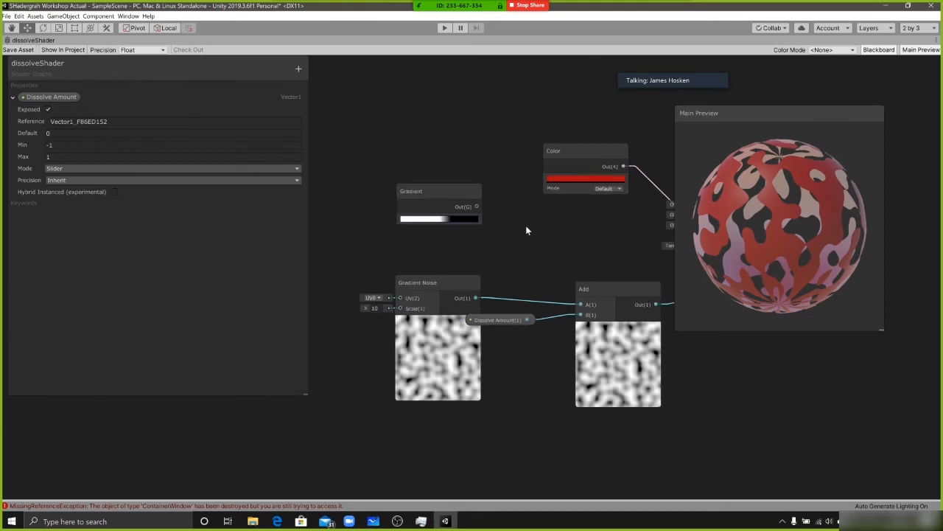
# Add a Sample Gradient node to the graph near the Gradient and Color nodes
pyautogui.scroll(-1, 538, 241)
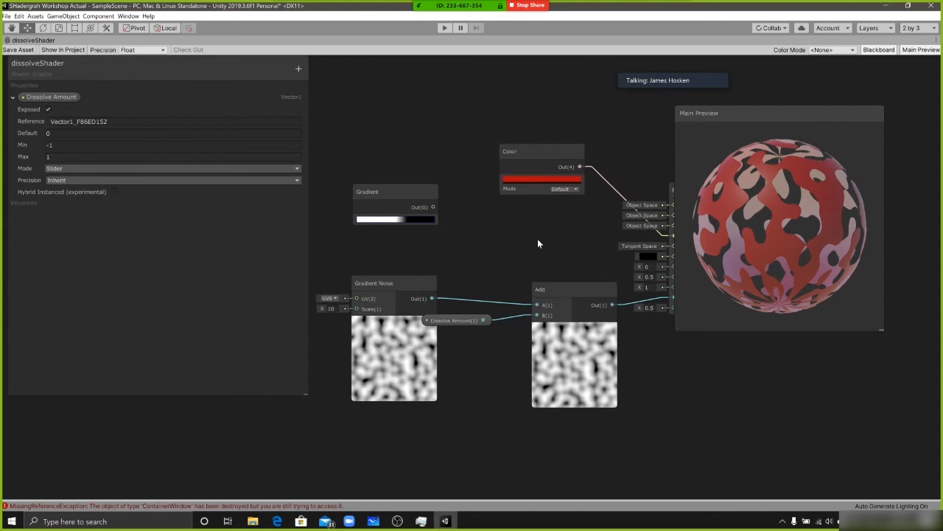
pyautogui.press('space')
pyautogui.write('sa')
pyautogui.write('mp')
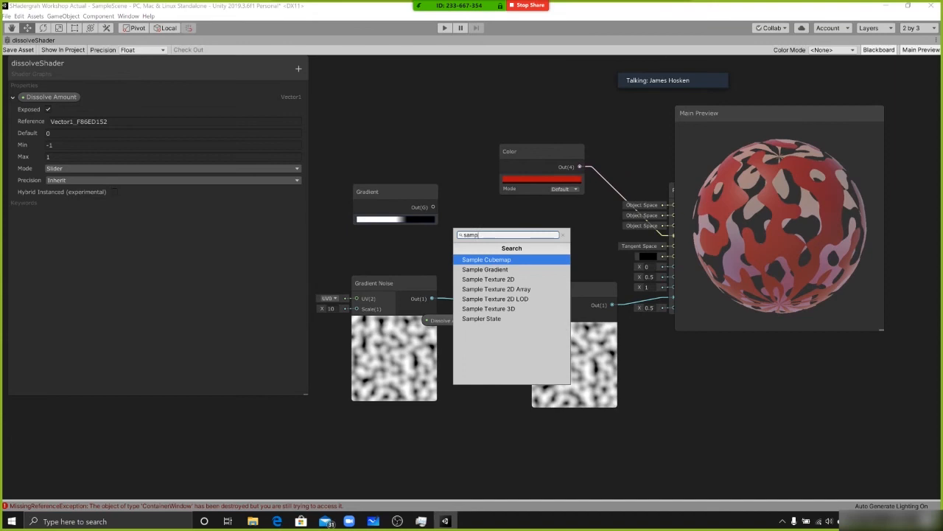
pyautogui.write('l')
pyautogui.press('Down')
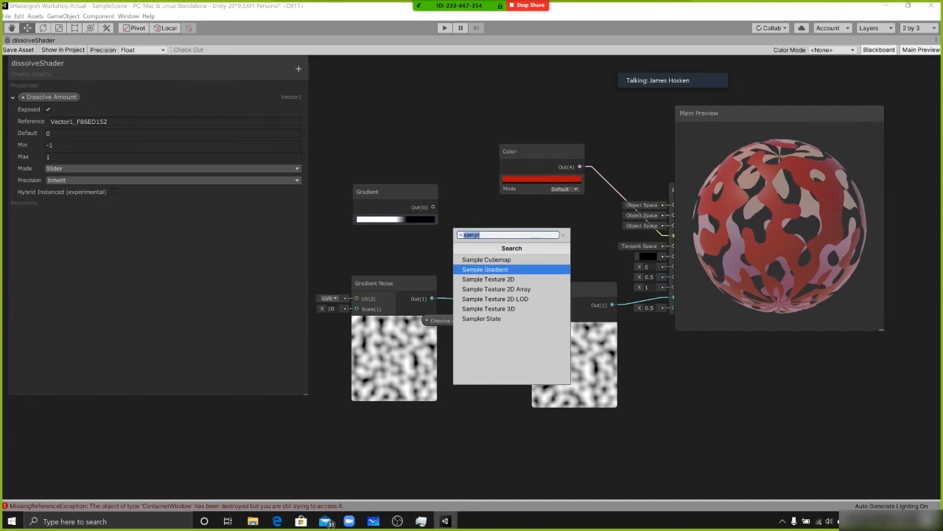
pyautogui.press('Return')
pyautogui.moveTo(554, 256); pyautogui.dragTo(528, 219)
# Shift the Gradient Noise, Dissolve Amount and Add nodes away from the PBR Master and place Sample Gradient beneath the Color node
pyautogui.scroll(1, 517, 245)
pyautogui.moveTo(373, 274); pyautogui.dragTo(532, 264, button='middle')
pyautogui.moveTo(459, 281); pyautogui.dragTo(323, 300)
pyautogui.moveTo(486, 359); pyautogui.dragTo(399, 361, button='middle')
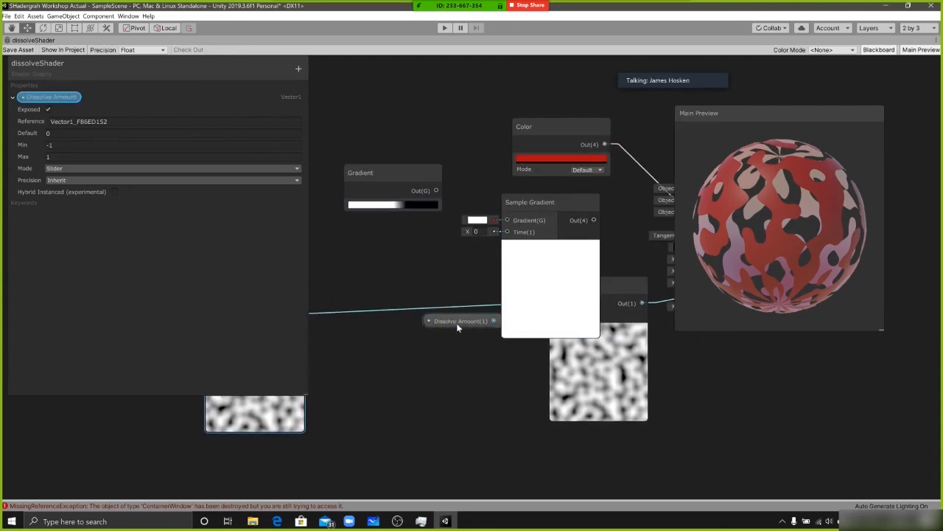
pyautogui.moveTo(456, 328); pyautogui.dragTo(324, 329)
pyautogui.moveTo(627, 285); pyautogui.dragTo(470, 299)
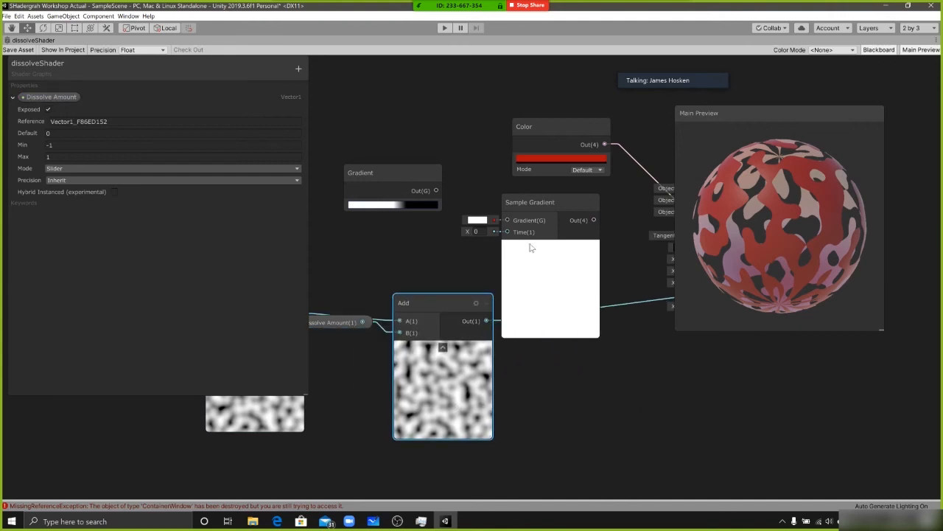
pyautogui.moveTo(529, 247); pyautogui.dragTo(561, 245)
pyautogui.click(500, 245)
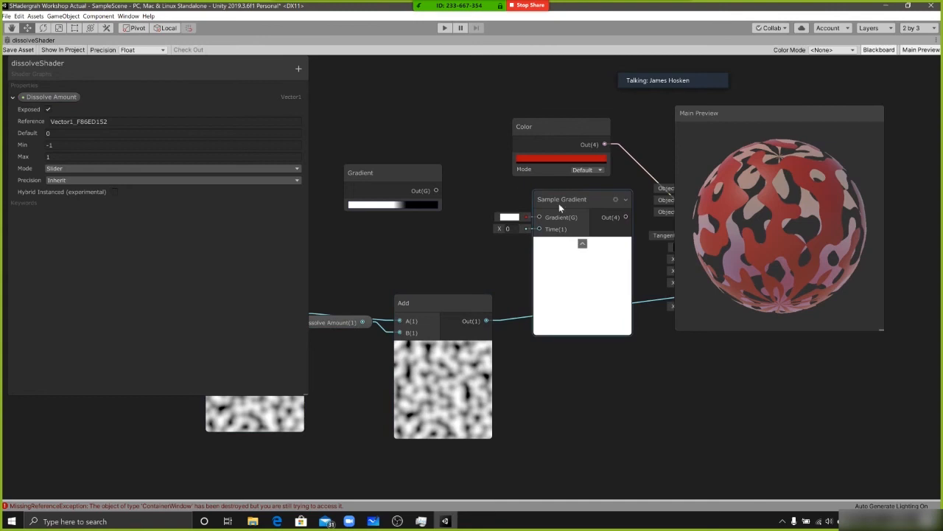
# Check the Gradient node's color keys, connect its output to Sample Gradient's Gradient input, and move it closer to that node
pyautogui.click(406, 205)
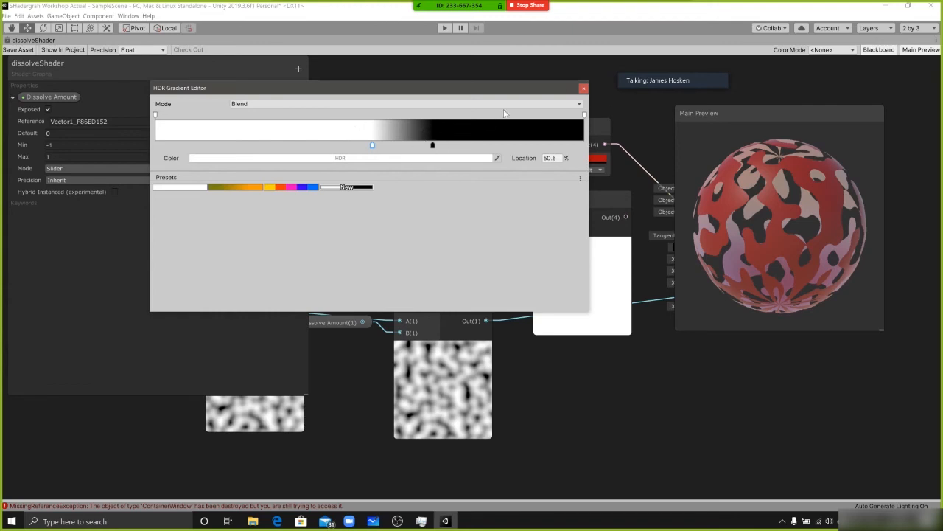
pyautogui.click(583, 88)
pyautogui.moveTo(432, 183); pyautogui.dragTo(439, 230)
pyautogui.moveTo(541, 237); pyautogui.dragTo(530, 213)
pyautogui.moveTo(399, 213); pyautogui.dragTo(407, 182)
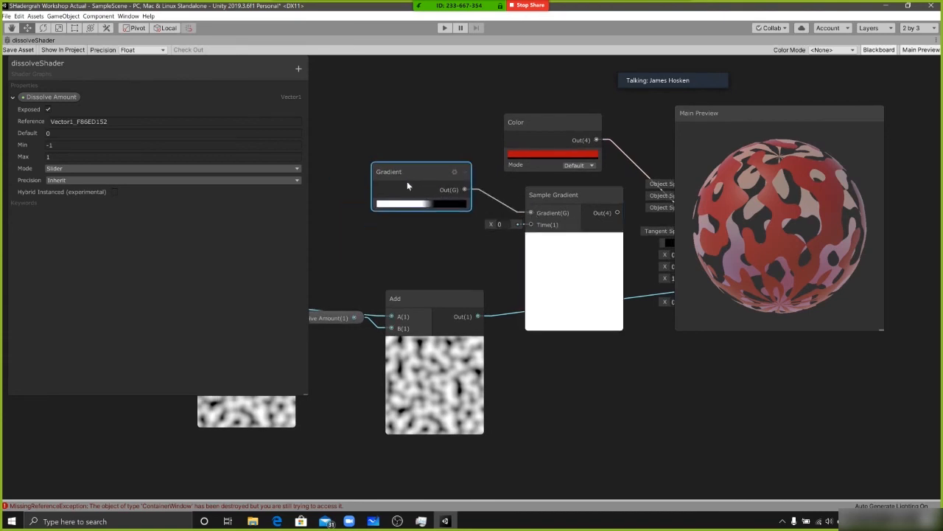
# Connect the Add output to Sample Gradient's Time input and lower the Dissolve Amount node beneath the noise connection
pyautogui.moveTo(562, 277); pyautogui.dragTo(546, 294, button='middle')
pyautogui.moveTo(565, 315); pyautogui.dragTo(573, 333)
pyautogui.moveTo(411, 280); pyautogui.dragTo(477, 221, button='middle')
pyautogui.moveTo(536, 240); pyautogui.dragTo(433, 292, button='middle')
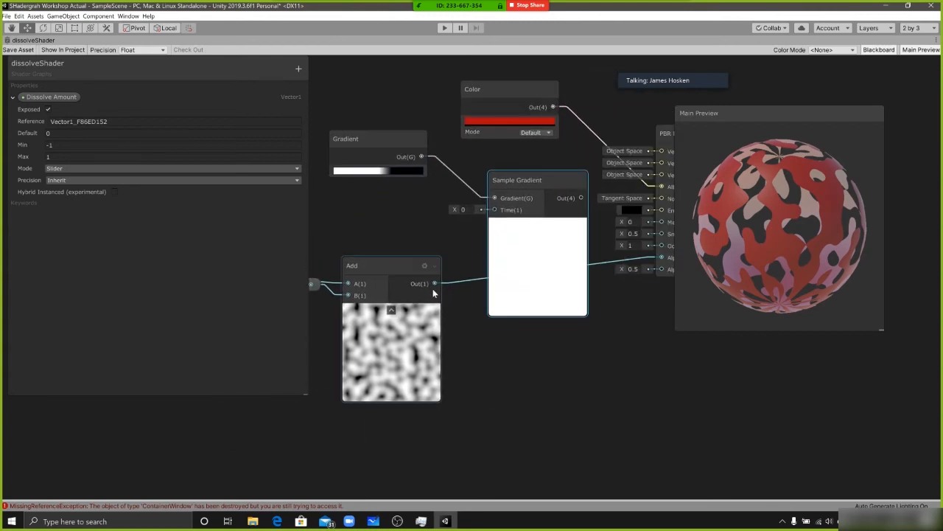
pyautogui.moveTo(434, 284); pyautogui.dragTo(494, 210)
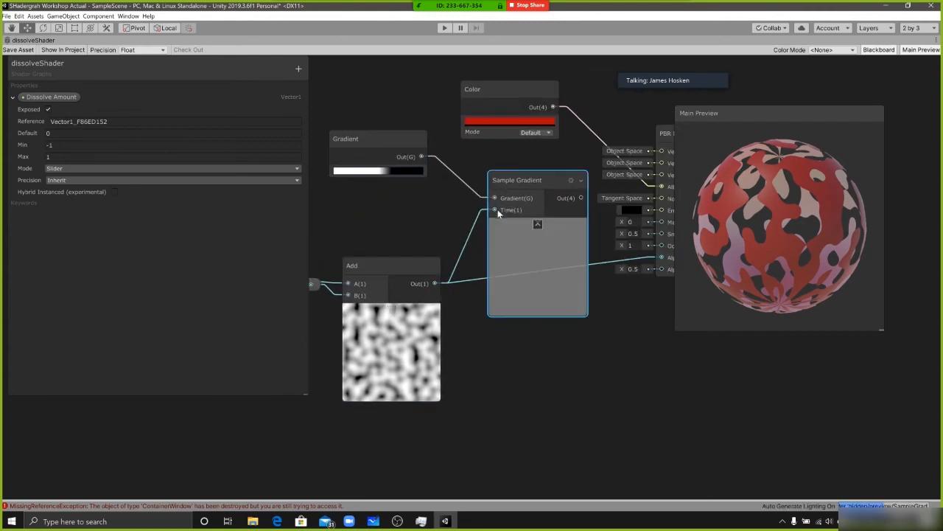
pyautogui.moveTo(564, 161); pyautogui.dragTo(543, 163, button='middle')
pyautogui.moveTo(413, 358); pyautogui.dragTo(501, 347, button='middle')
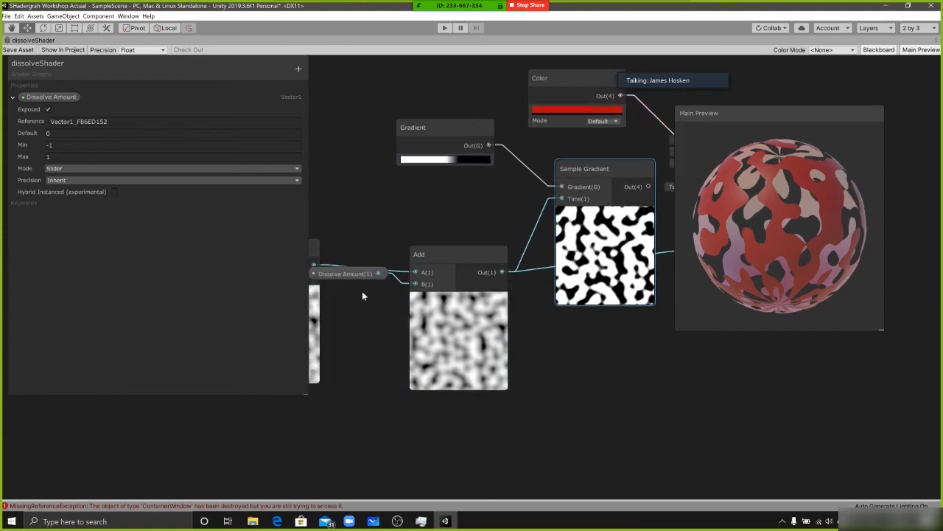
pyautogui.click(353, 278)
pyautogui.moveTo(351, 294); pyautogui.dragTo(352, 306)
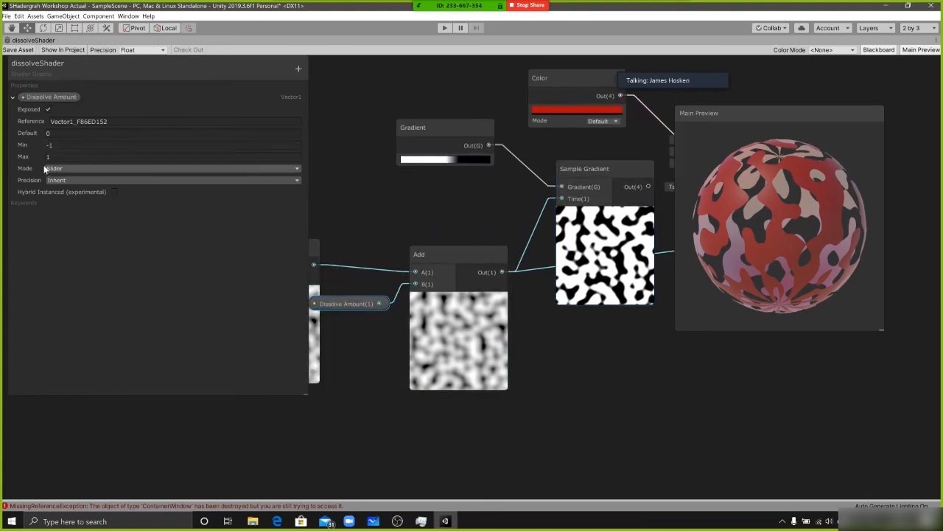
# Try 0.5 as the Dissolve Amount property's default and set it back to 0
pyautogui.moveTo(38, 133); pyautogui.dragTo(56, 132)
pyautogui.moveTo(449, 338); pyautogui.dragTo(245, 366, button='middle')
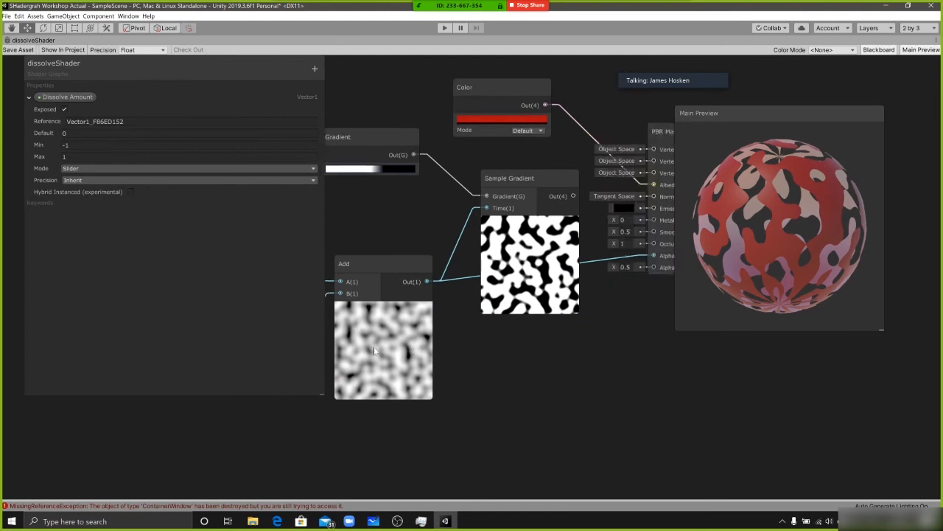
pyautogui.moveTo(596, 254); pyautogui.dragTo(684, 287)
pyautogui.moveTo(428, 217); pyautogui.dragTo(526, 190)
pyautogui.moveTo(526, 190); pyautogui.dragTo(581, 183, button='middle')
pyautogui.click(64, 132)
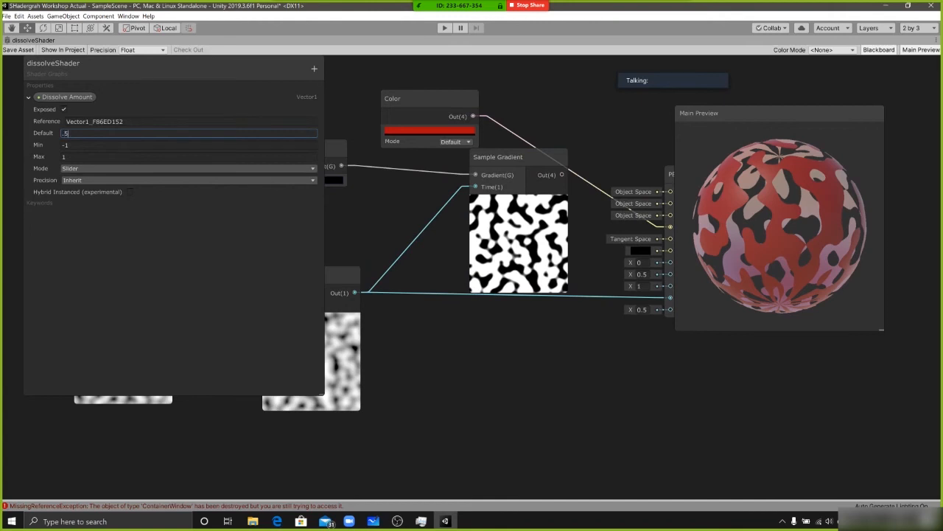
pyautogui.write('0.5')
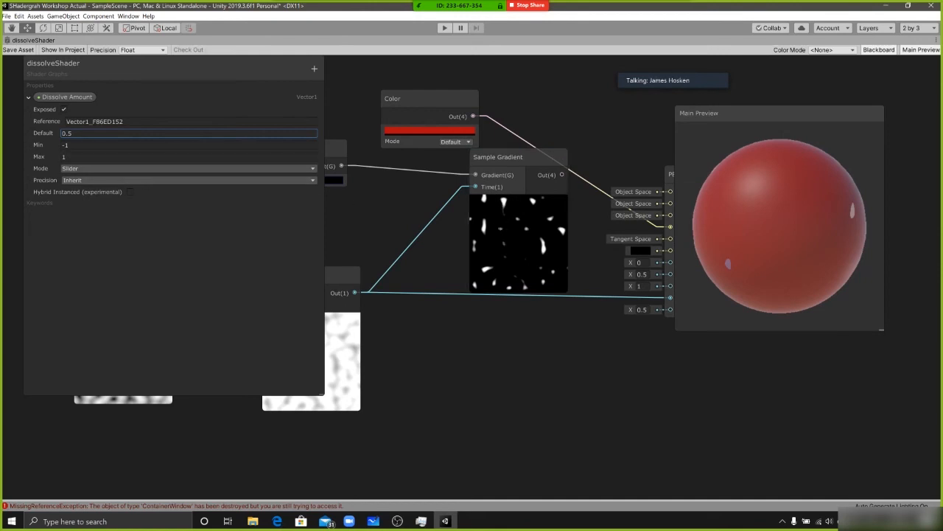
pyautogui.write('0')
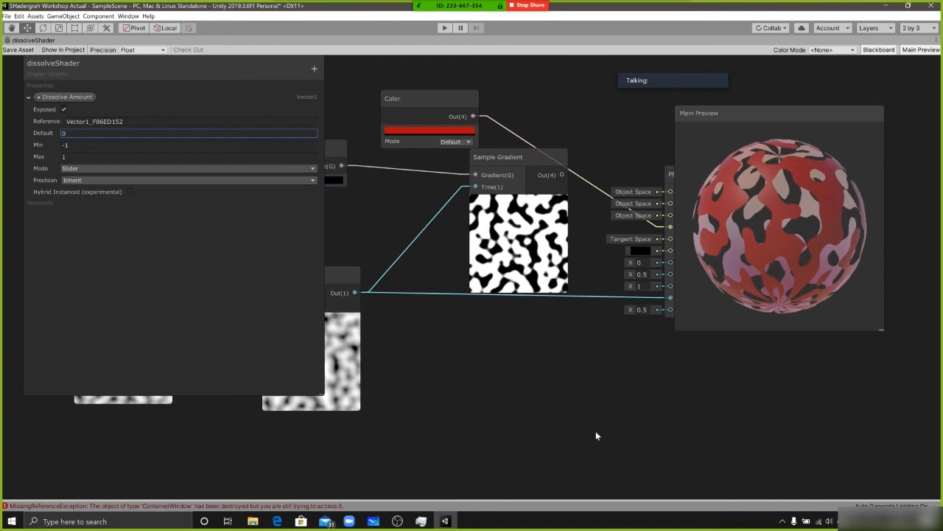
# Raise the Color node, reposition Sample Gradient, and connect the Sample Gradient output to the PBR Master's Emission input
pyautogui.moveTo(533, 341); pyautogui.dragTo(453, 363, button='middle')
pyautogui.moveTo(611, 285); pyautogui.dragTo(603, 235)
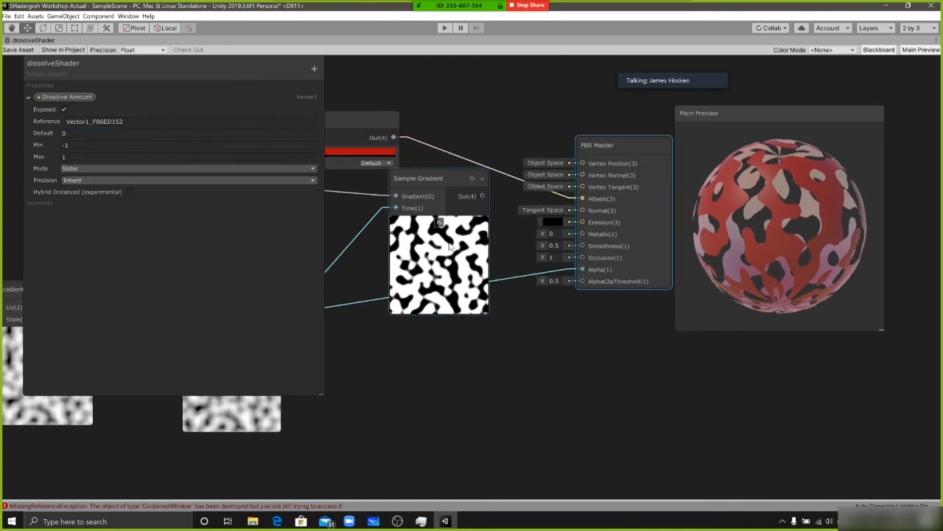
pyautogui.moveTo(483, 232); pyautogui.dragTo(481, 225)
pyautogui.moveTo(350, 120); pyautogui.dragTo(372, 54)
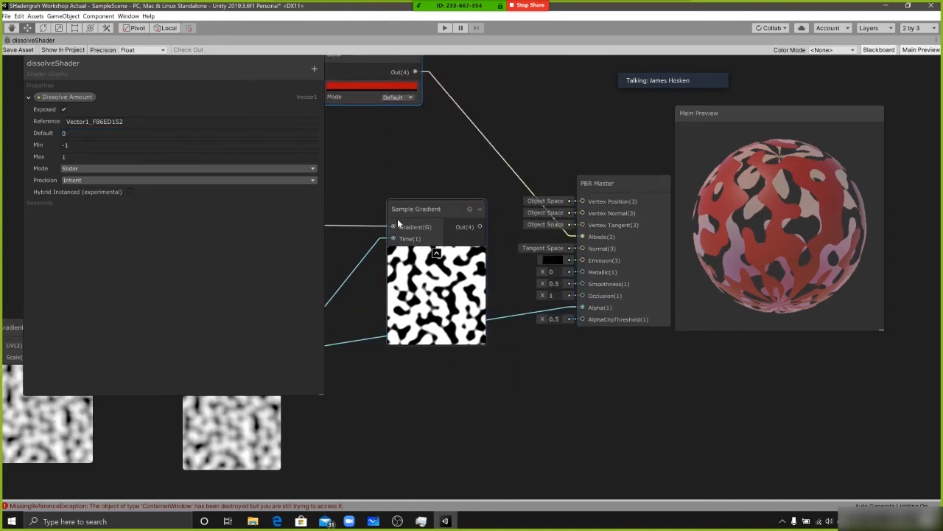
pyautogui.moveTo(398, 218); pyautogui.dragTo(359, 187)
pyautogui.moveTo(505, 257); pyautogui.dragTo(525, 245, button='middle')
pyautogui.moveTo(463, 182); pyautogui.dragTo(603, 247)
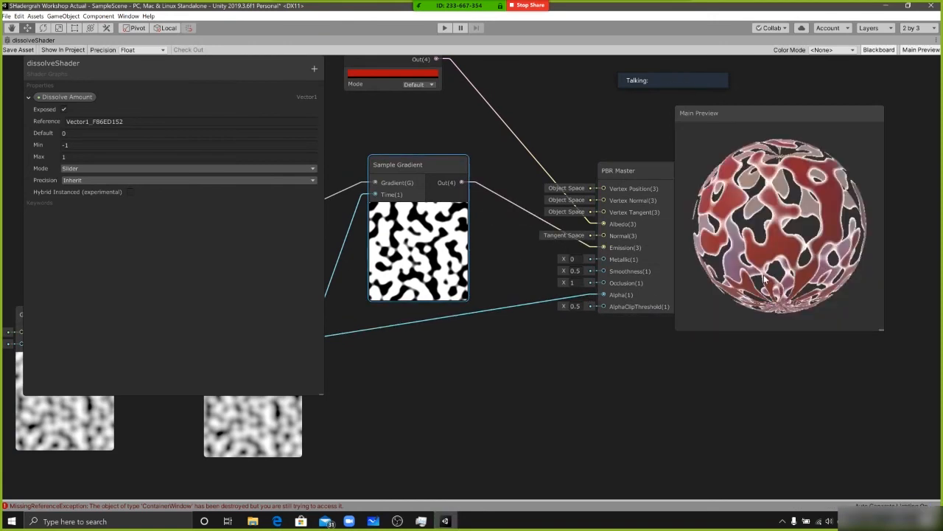
# Zoom in on the Main Preview sphere to examine the emissive edges around the holes
pyautogui.moveTo(754, 216)
pyautogui.mouseDown()
pyautogui.moveTo(760, 208)
pyautogui.moveTo(770, 225)
pyautogui.mouseUp()
pyautogui.scroll(3, 770, 225)
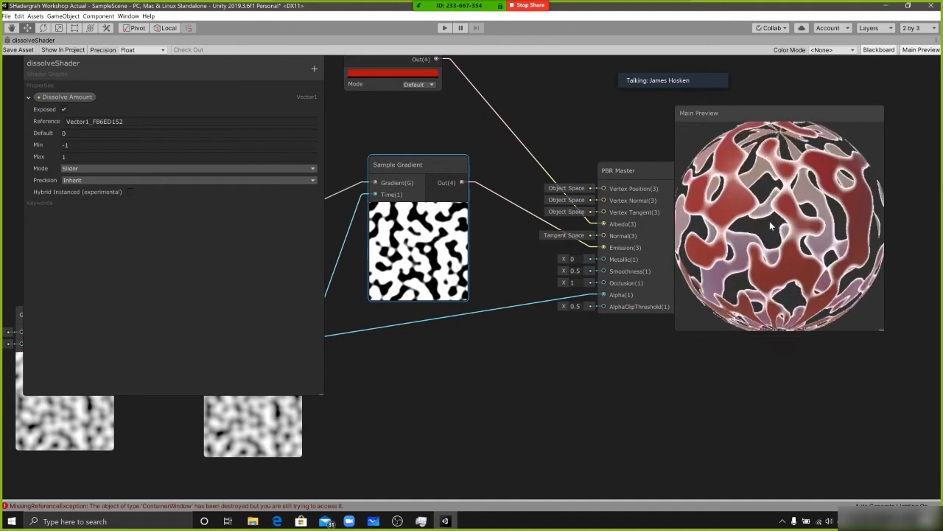
pyautogui.scroll(3, 770, 226)
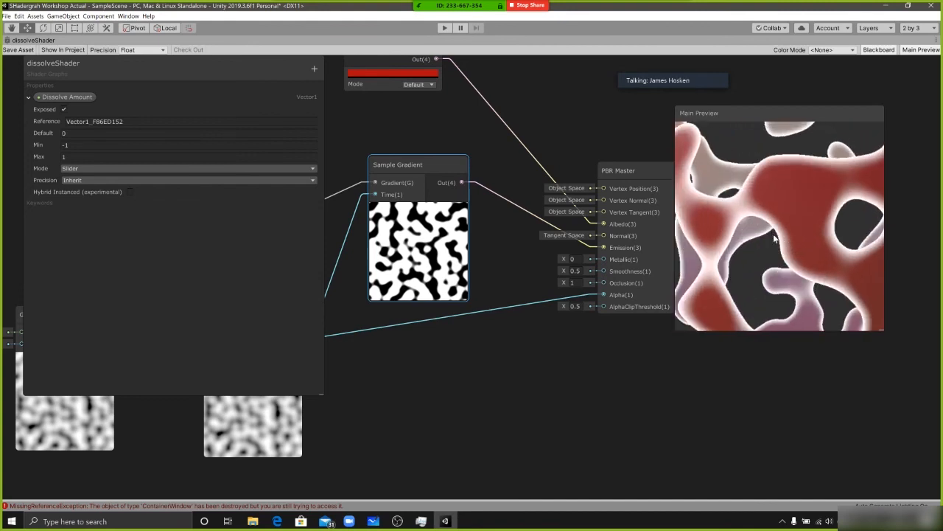
# Move the Add node slightly closer to the Sample Gradient node
pyautogui.moveTo(443, 208); pyautogui.dragTo(472, 186)
pyautogui.moveTo(472, 186); pyautogui.dragTo(602, 172, button='middle')
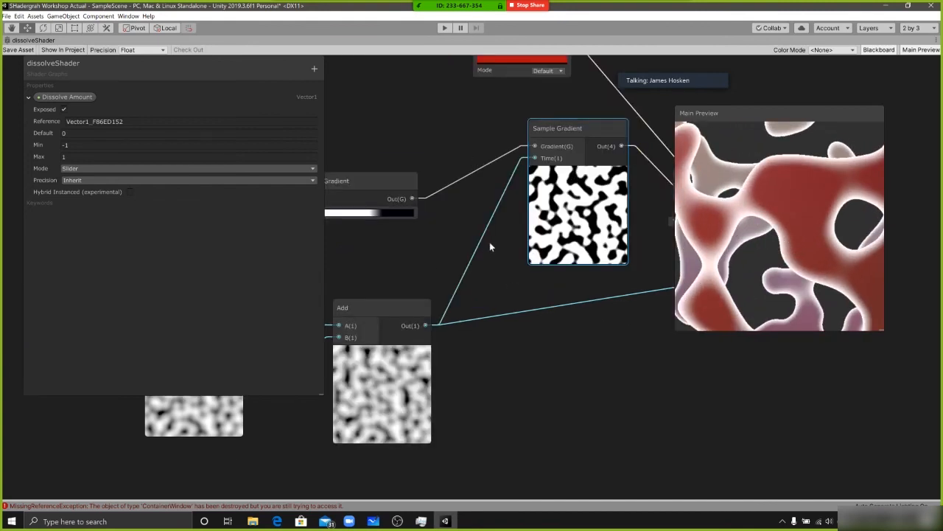
pyautogui.moveTo(490, 242); pyautogui.dragTo(507, 233, button='middle')
pyautogui.moveTo(392, 317); pyautogui.dragTo(420, 308)
pyautogui.moveTo(493, 250); pyautogui.dragTo(463, 245, button='middle')
pyautogui.moveTo(530, 257); pyautogui.dragTo(442, 258, button='middle')
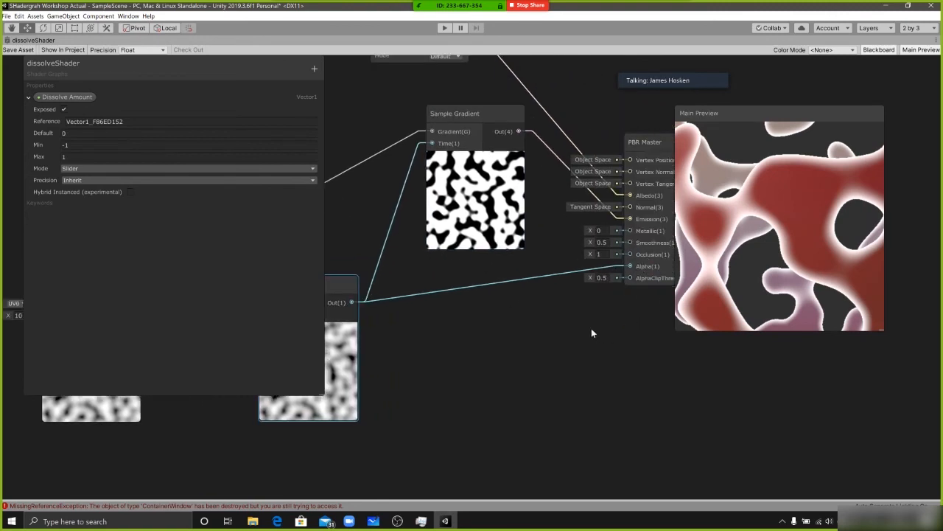
# Review the connections from Add and Sample Gradient into the PBR Master and inspect the Gradient node's black key
pyautogui.moveTo(600, 299); pyautogui.dragTo(565, 307, button='middle')
pyautogui.moveTo(482, 293); pyautogui.dragTo(588, 274, button='middle')
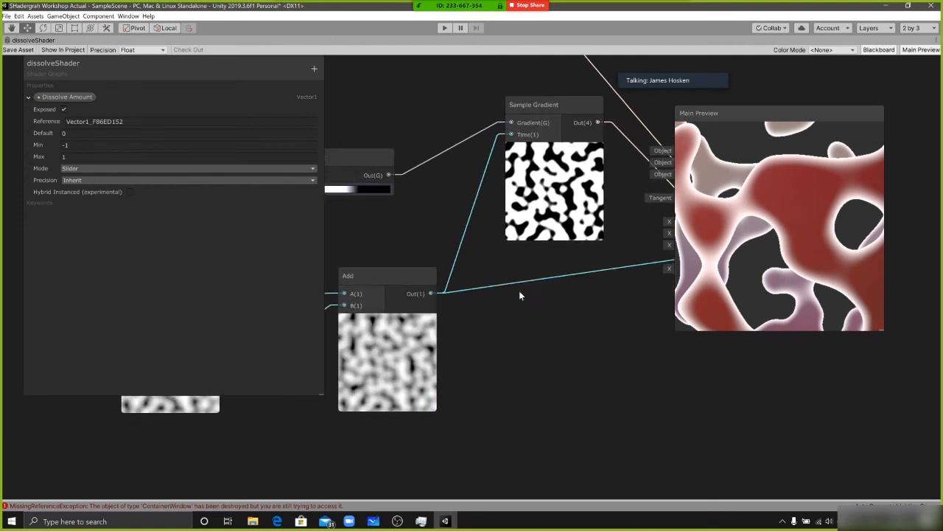
pyautogui.click(584, 175)
pyautogui.moveTo(615, 186); pyautogui.dragTo(461, 182, button='middle')
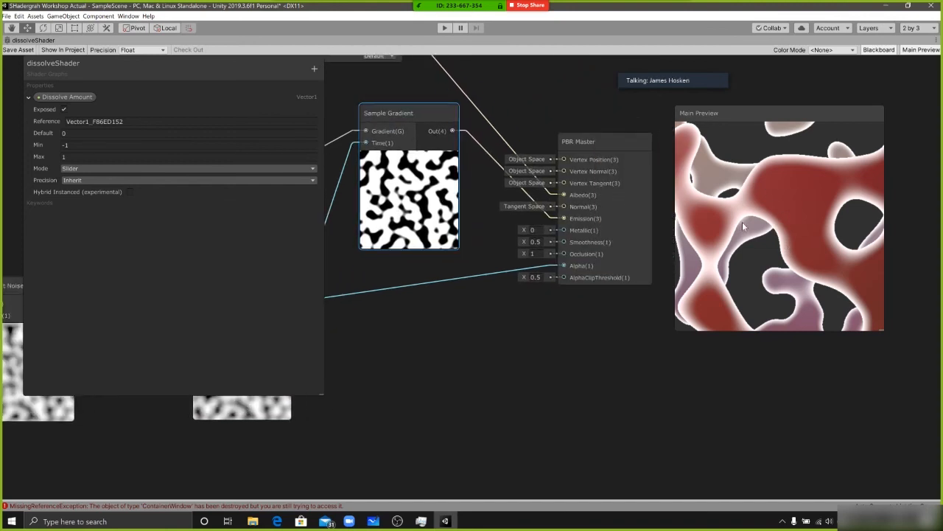
pyautogui.moveTo(442, 302); pyautogui.dragTo(594, 351, button='middle')
pyautogui.click(352, 248)
pyautogui.click(432, 146)
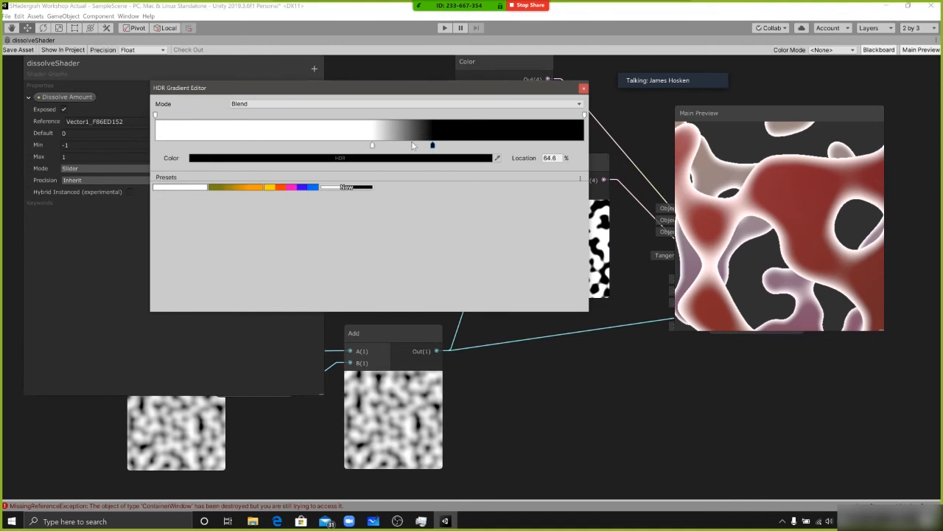
pyautogui.moveTo(638, 275); pyautogui.dragTo(405, 256, button='middle')
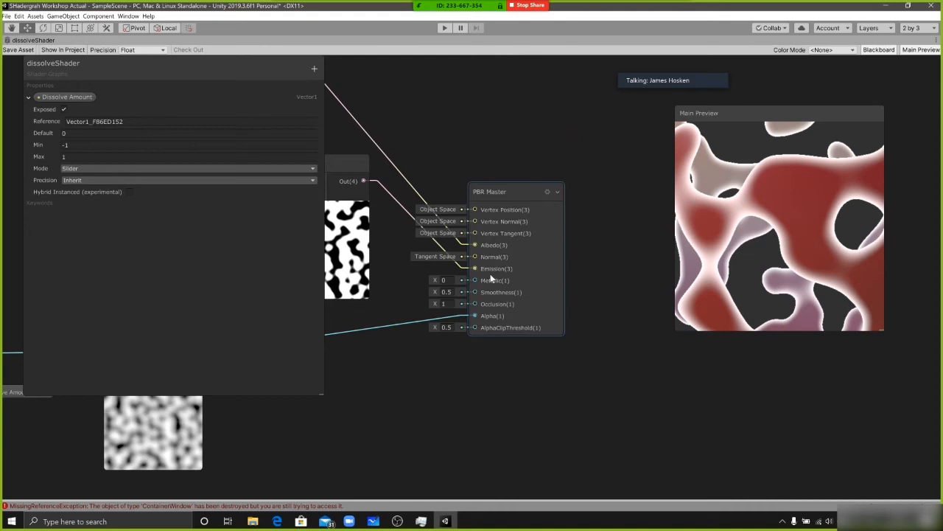
# Return to the full editor layout, frame the Dissolve sphere in the scene, and set its material's Dissolve Amount to -0.15
pyautogui.hotkey('alt', 'Tab')
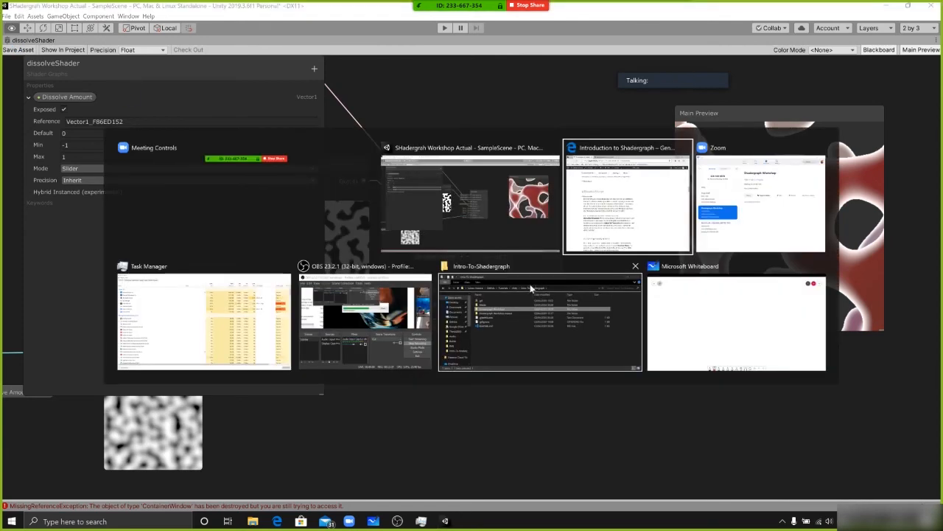
pyautogui.click(530, 213)
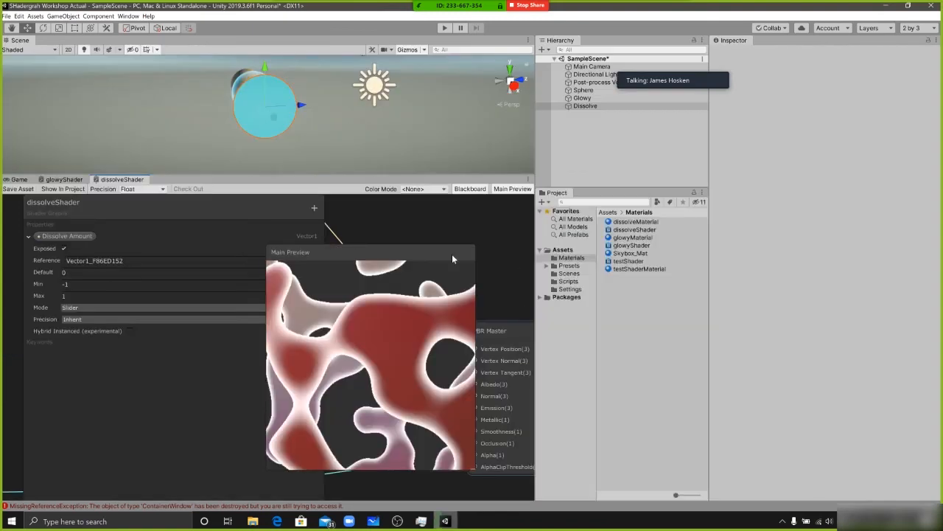
pyautogui.doubleClick(585, 105)
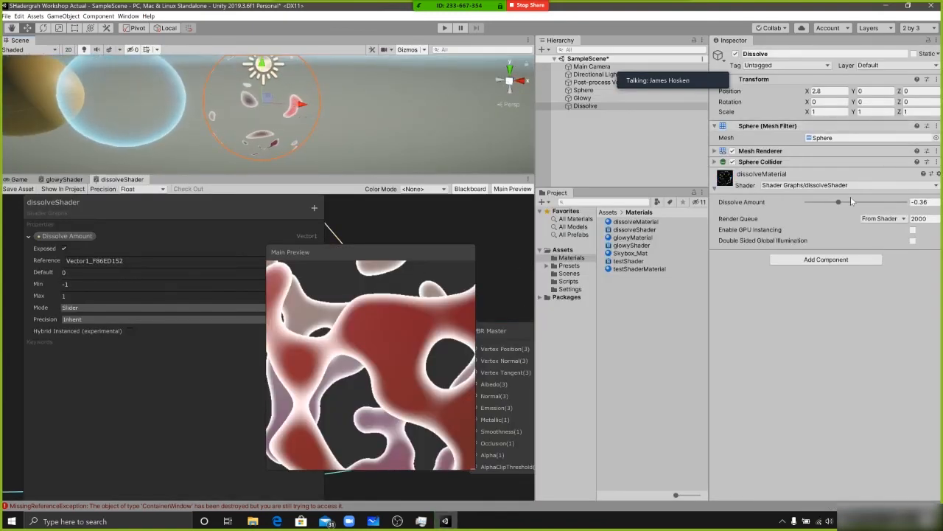
pyautogui.moveTo(851, 201)
pyautogui.mouseDown()
pyautogui.moveTo(812, 203)
pyautogui.moveTo(892, 201)
pyautogui.moveTo(849, 201)
pyautogui.mouseUp()
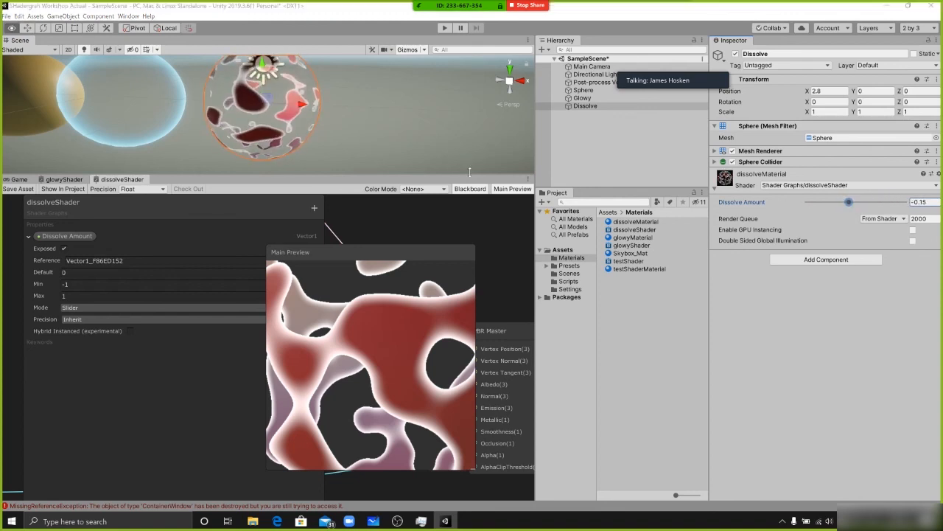
pyautogui.hotkey('alt', 'Tab')
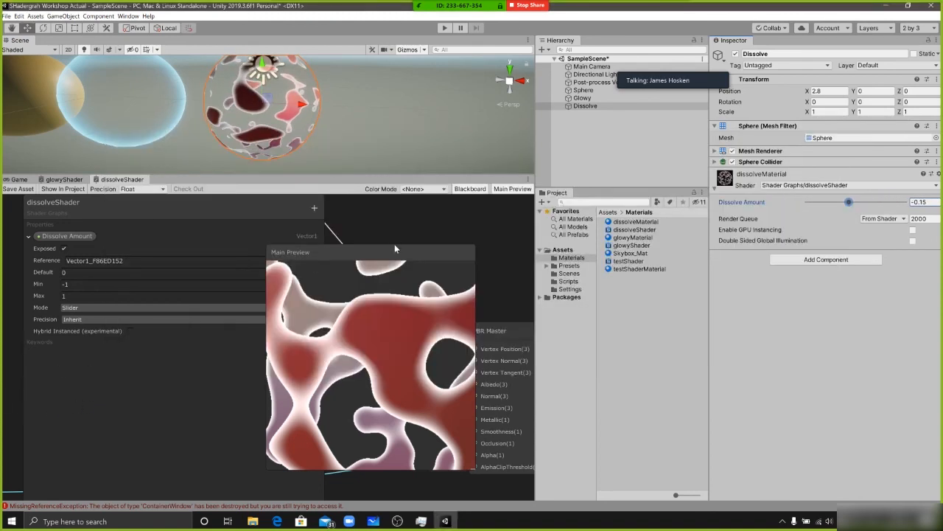
# Maximize the dissolveShader graph, hide the Blackboard, and move the Main Preview clear of the PBR Master
pyautogui.moveTo(394, 249); pyautogui.dragTo(880, 301)
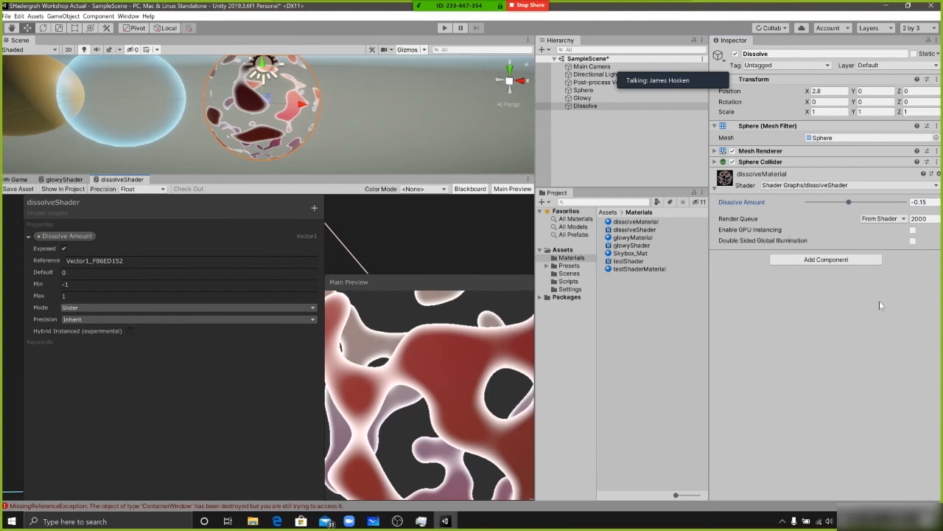
pyautogui.moveTo(448, 291); pyautogui.dragTo(354, 220)
pyautogui.hotkey('shift', 'space')
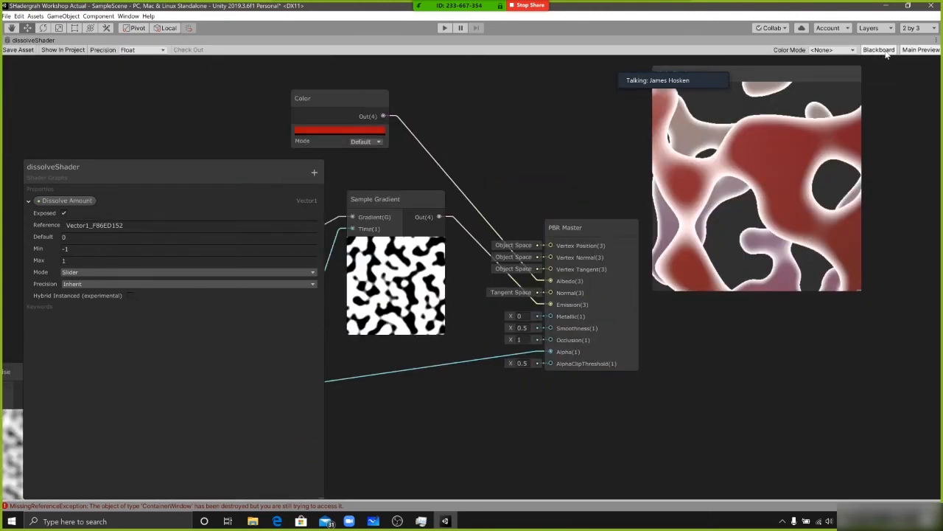
pyautogui.click(878, 49)
pyautogui.moveTo(737, 74); pyautogui.dragTo(813, 157)
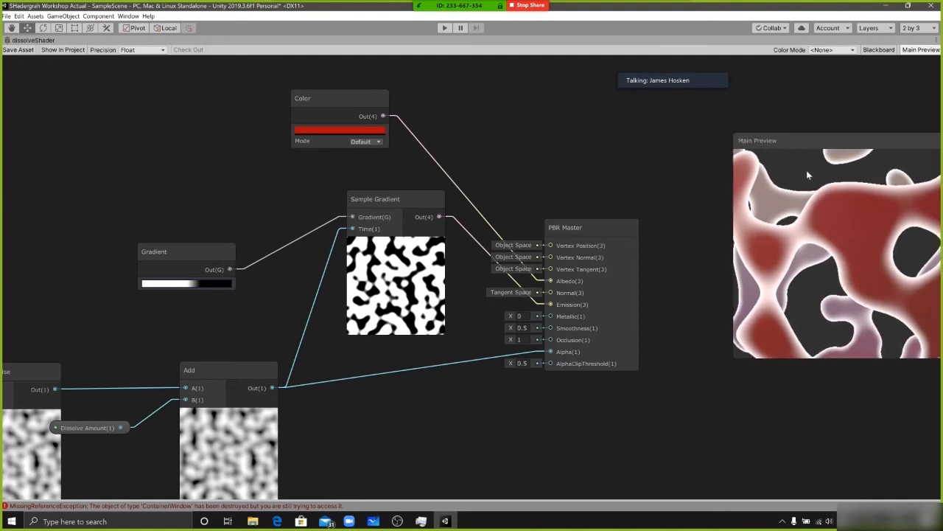
# Frame the whole graph and tidy the Gradient, Sample Gradient and PBR Master nodes beneath the Color node
pyautogui.press('a')
pyautogui.click(475, 214)
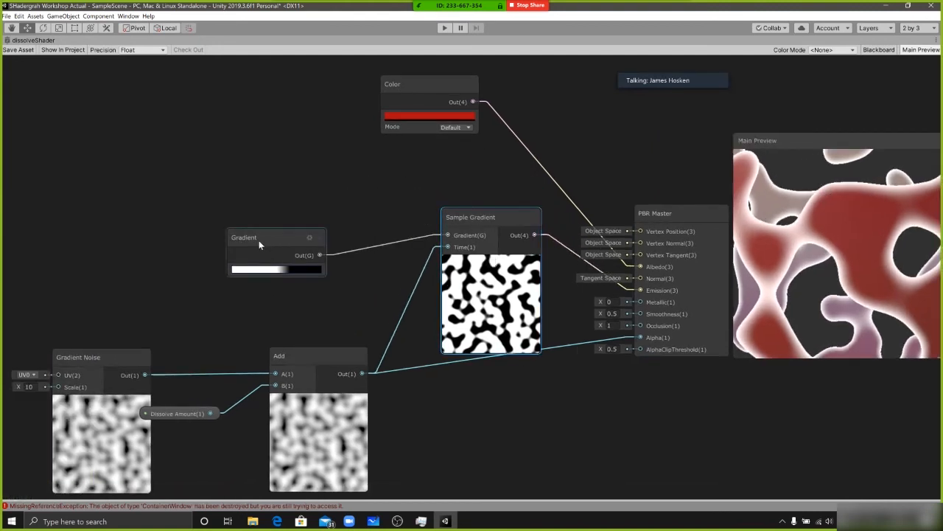
pyautogui.moveTo(260, 239); pyautogui.dragTo(264, 259)
pyautogui.moveTo(688, 227); pyautogui.dragTo(673, 268)
pyautogui.hotkey('alt', 'Tab')
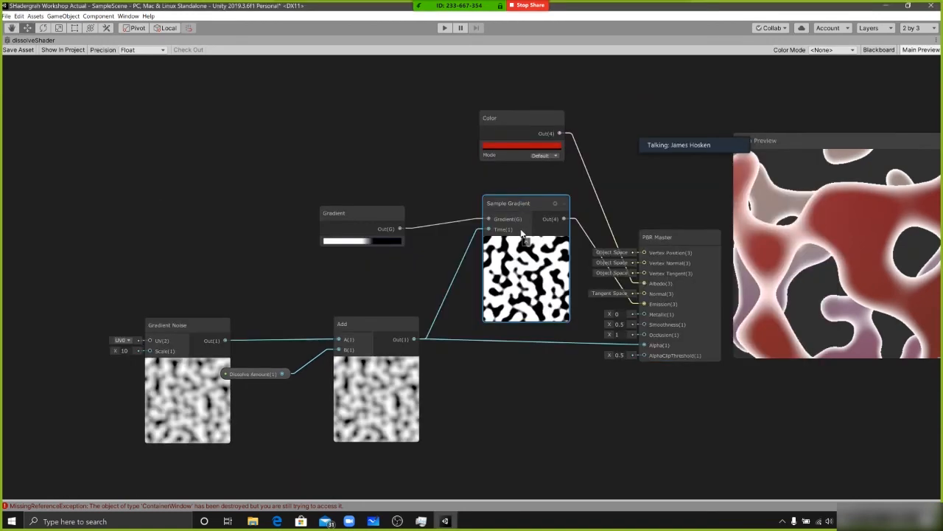
pyautogui.hotkey('alt', 'Tab')
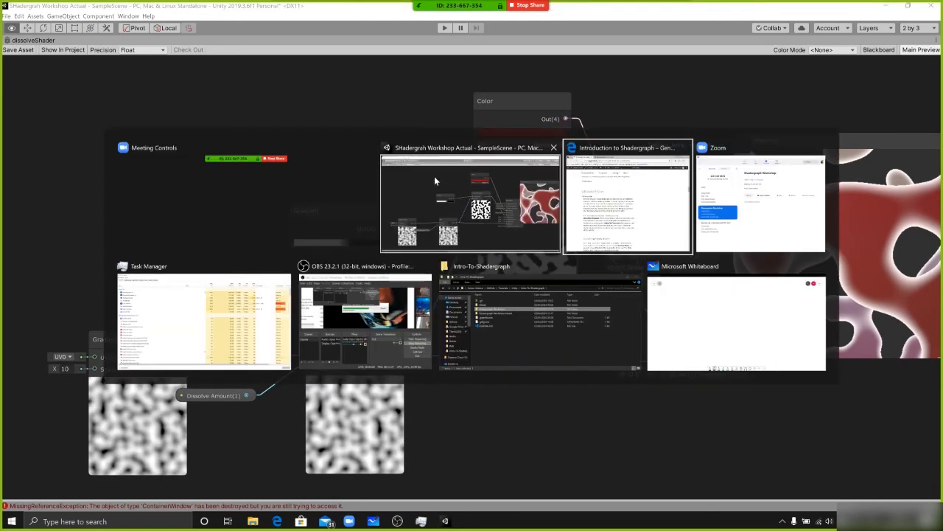
pyautogui.click(433, 179)
# Move the Gradient node higher in the graph, above the Add node
pyautogui.click(337, 208)
pyautogui.moveTo(336, 205); pyautogui.dragTo(352, 140)
pyautogui.click(331, 211)
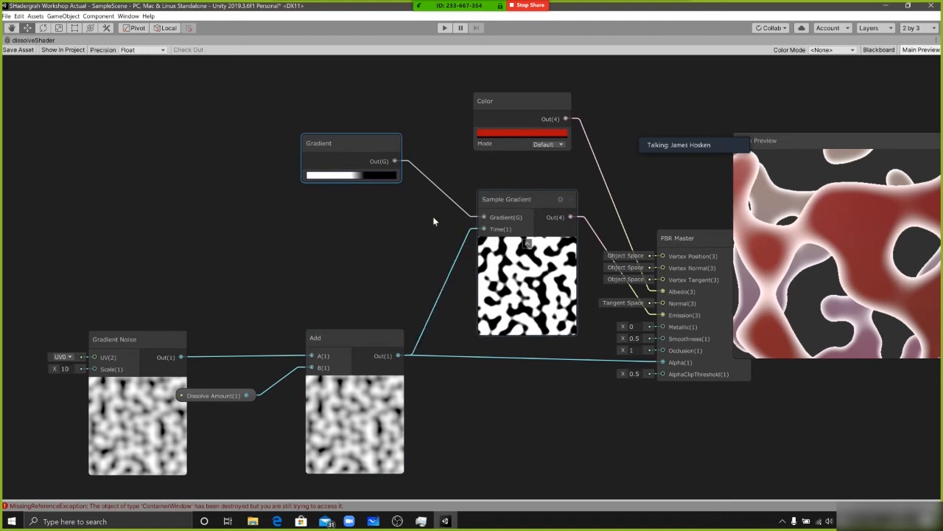
# Move the gradient's white key to the 52.3% location and raise the Add node slightly
pyautogui.click(351, 174)
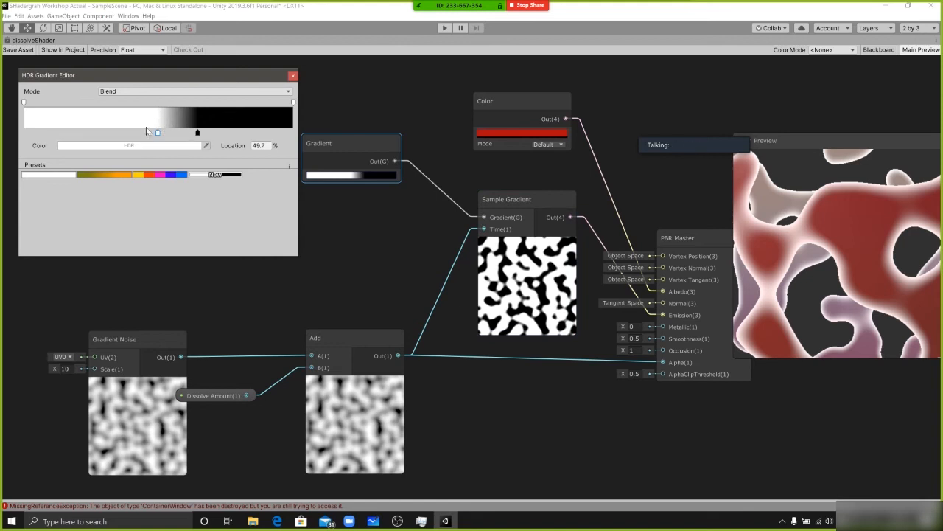
pyautogui.moveTo(157, 134)
pyautogui.mouseDown()
pyautogui.moveTo(189, 135)
pyautogui.moveTo(164, 134)
pyautogui.mouseUp()
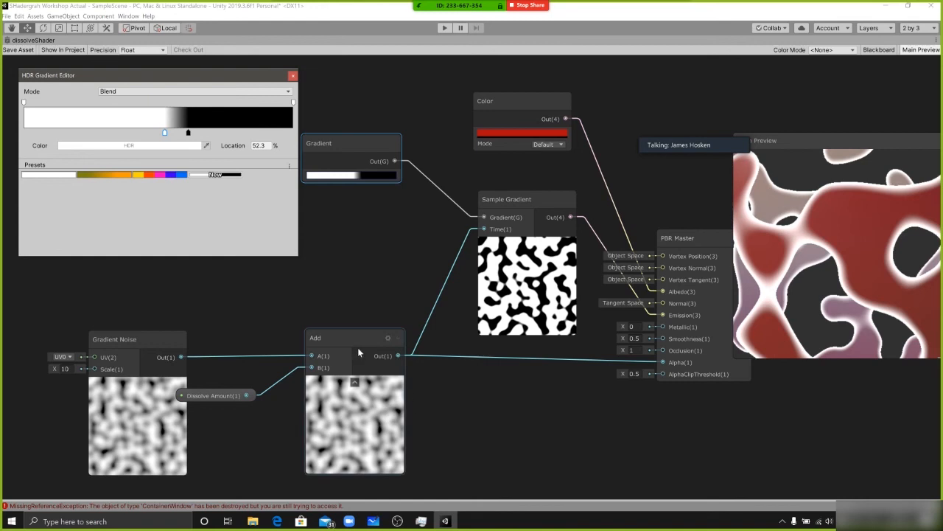
pyautogui.moveTo(314, 339); pyautogui.dragTo(310, 324)
pyautogui.hotkey('alt', 'Tab')
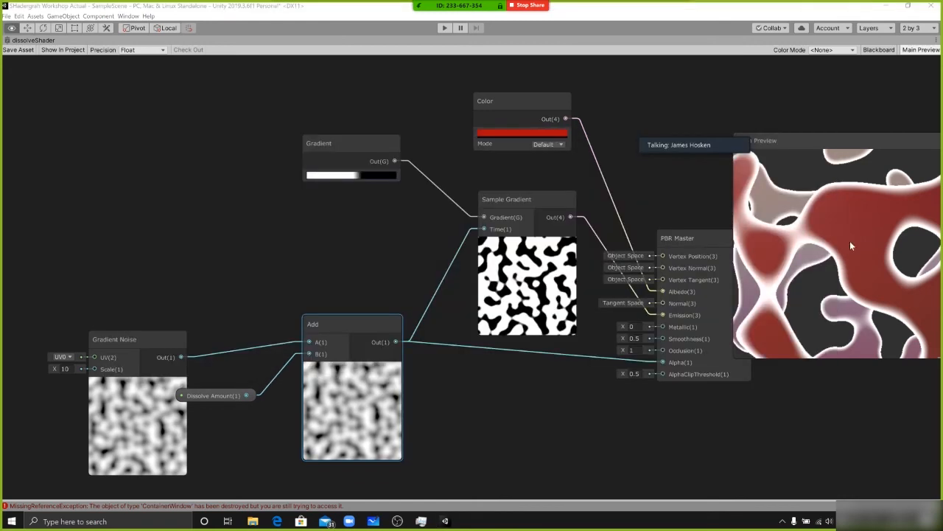
pyautogui.hotkey('alt', 'Tab')
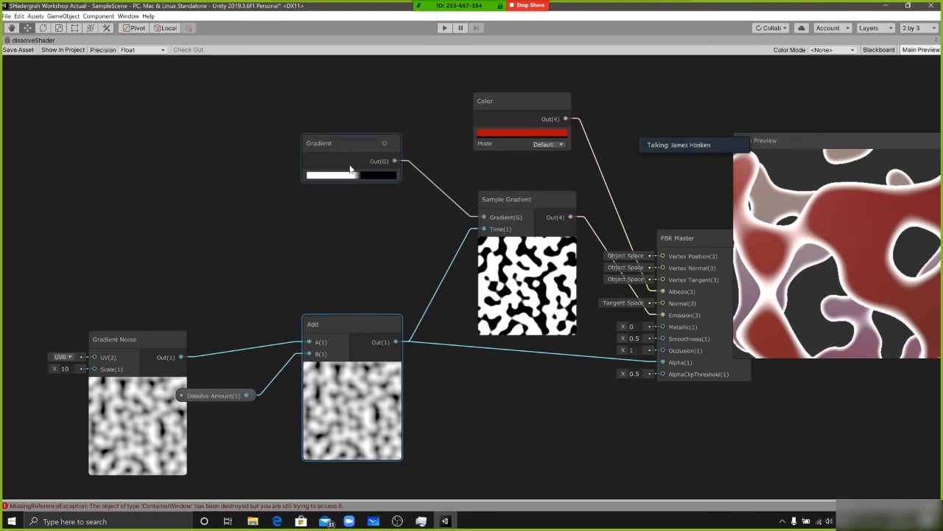
# Shift the gradient's black key to 81.8% and its white key to 75.8% to widen the glowing edges
pyautogui.click(328, 175)
pyautogui.moveTo(213, 75); pyautogui.dragTo(255, 75)
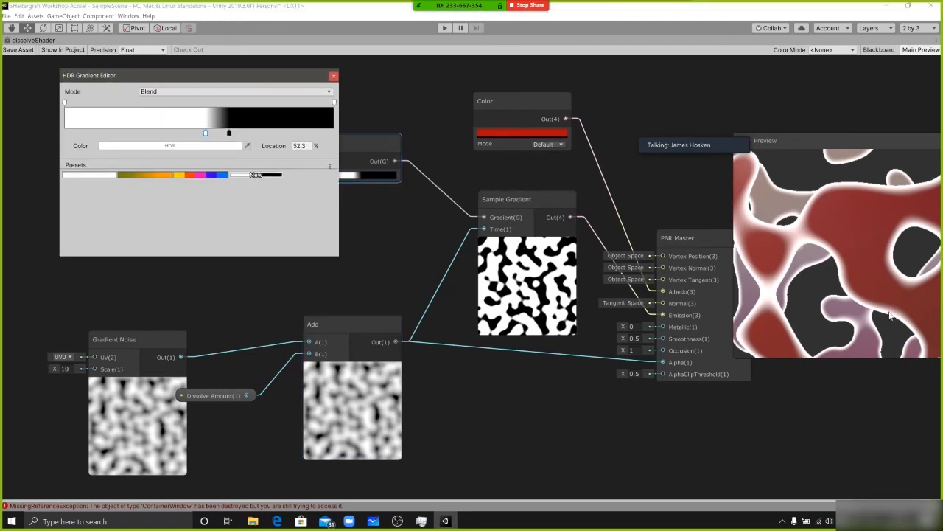
pyautogui.moveTo(841, 262); pyautogui.dragTo(826, 251)
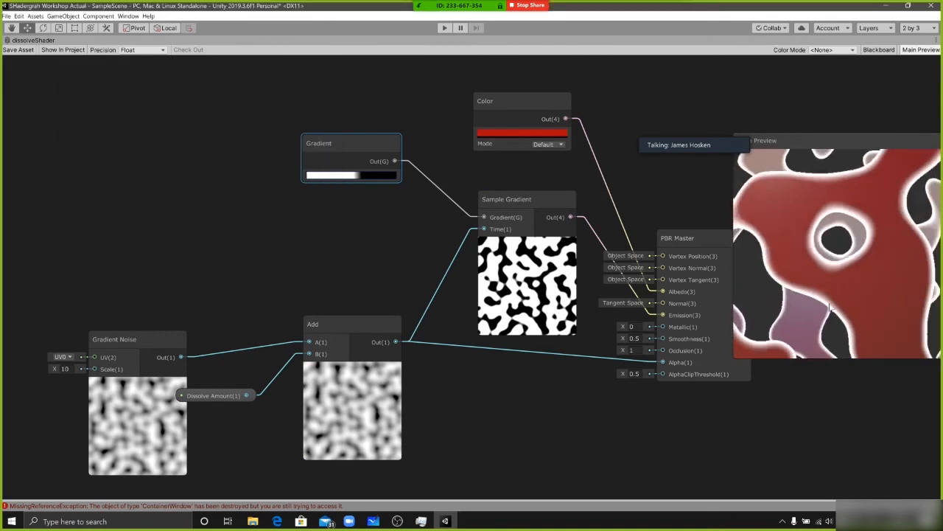
pyautogui.click(368, 176)
pyautogui.moveTo(228, 133); pyautogui.dragTo(246, 133)
pyautogui.moveTo(283, 136); pyautogui.dragTo(286, 134)
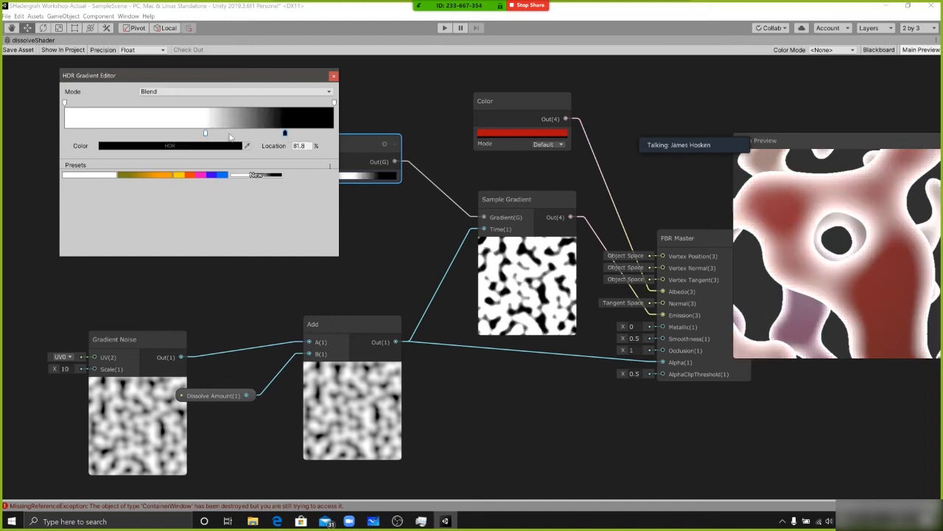
pyautogui.moveTo(207, 134); pyautogui.dragTo(268, 133)
pyautogui.scroll(-5, 852, 204)
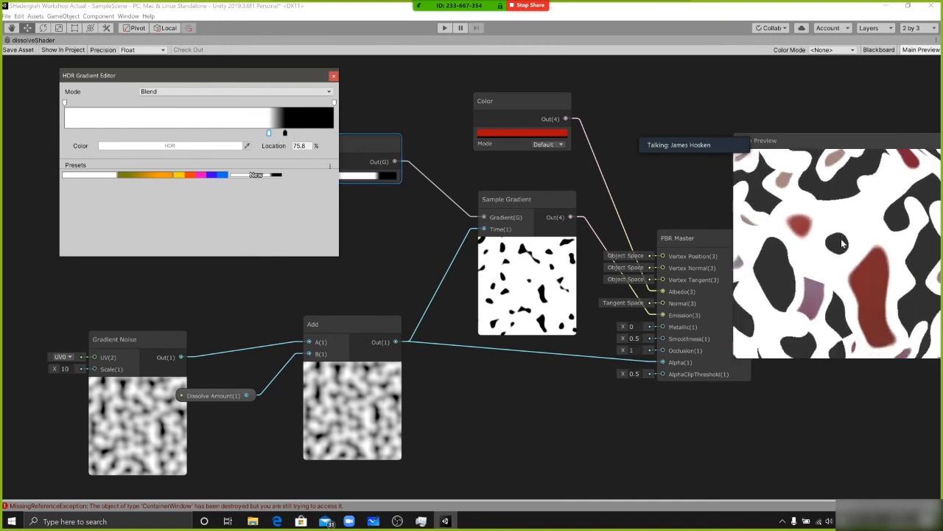
# Show the full sphere in the Main Preview and bring the gradient's transition back toward the middle
pyautogui.scroll(-5, 841, 239)
pyautogui.moveTo(863, 278); pyautogui.dragTo(843, 276)
pyautogui.click(351, 175)
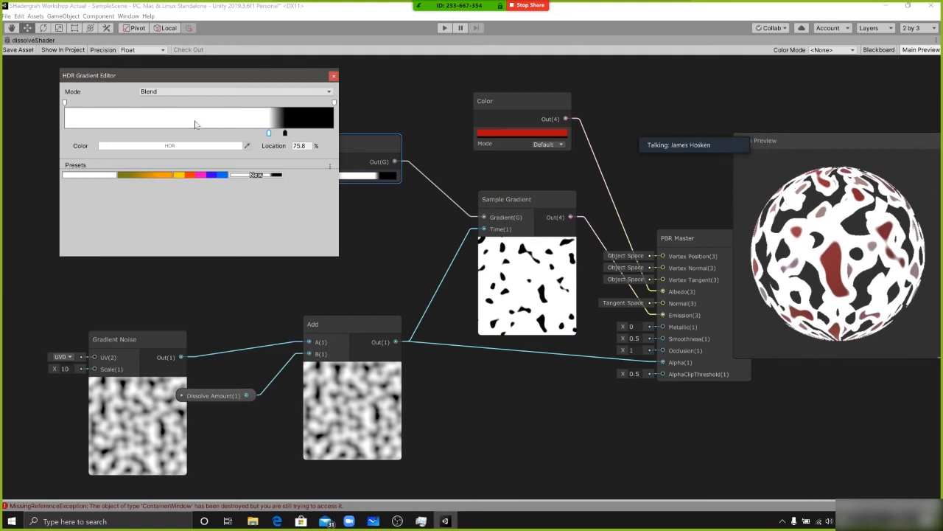
pyautogui.moveTo(270, 132); pyautogui.dragTo(214, 134)
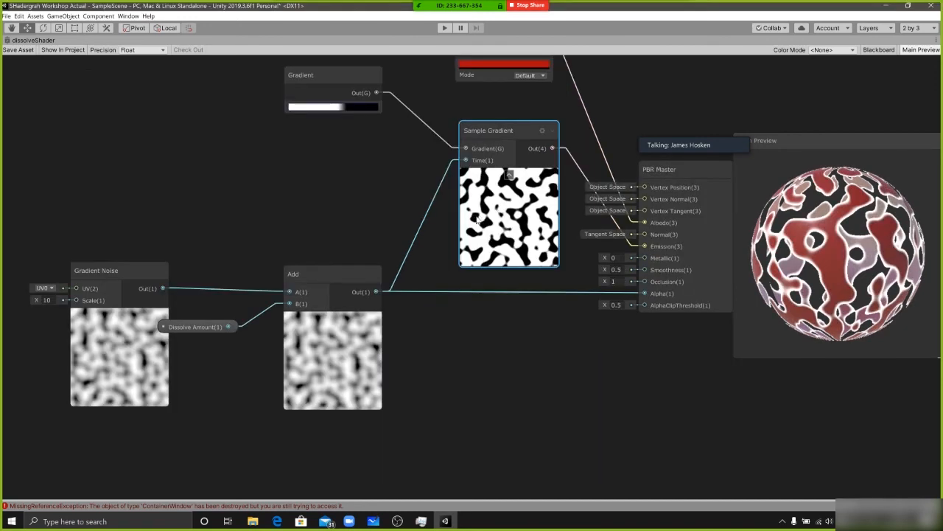
# Reposition Sample Gradient and move Gradient Noise clear of Dissolve Amount, reviewing the links through Add to the PBR Master's alpha inputs
pyautogui.moveTo(500, 214); pyautogui.dragTo(482, 219)
pyautogui.moveTo(500, 226); pyautogui.dragTo(438, 226, button='middle')
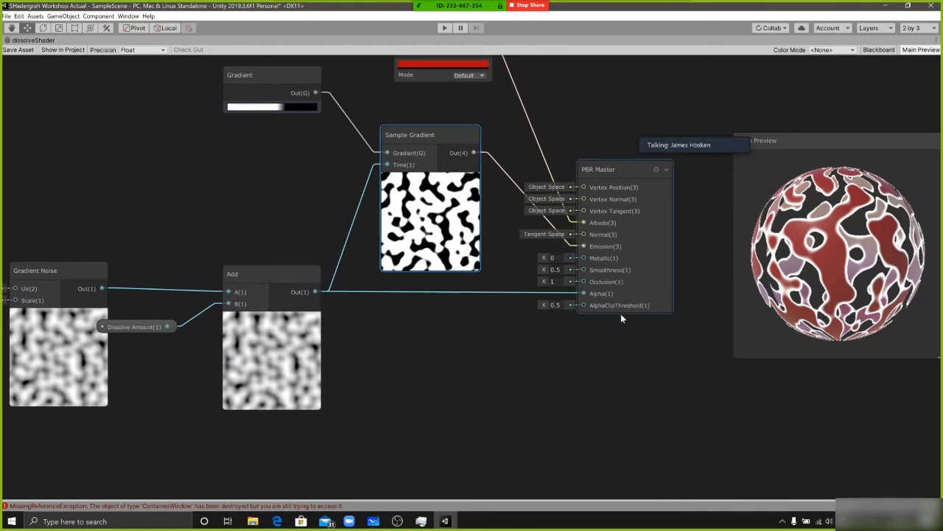
pyautogui.click(554, 305)
pyautogui.click(267, 280)
pyautogui.moveTo(212, 225); pyautogui.dragTo(280, 203, button='middle')
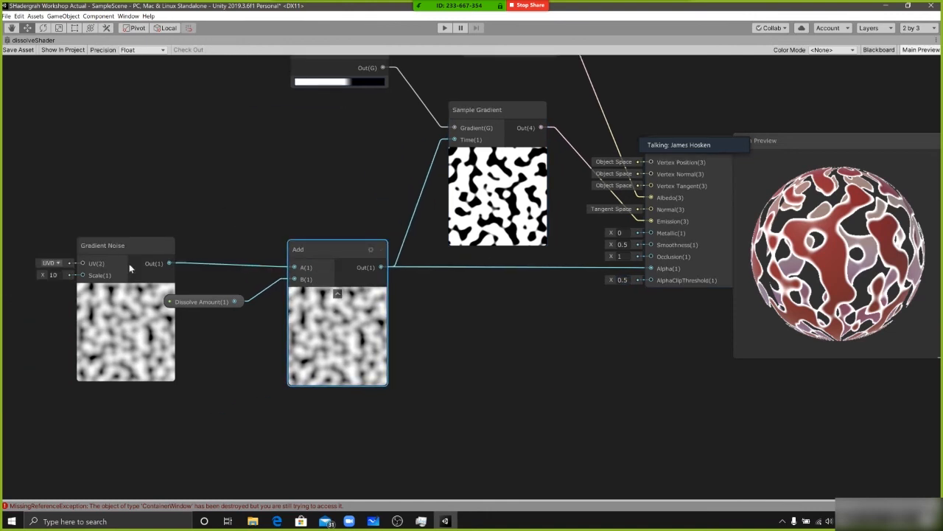
pyautogui.moveTo(91, 294); pyautogui.dragTo(75, 270)
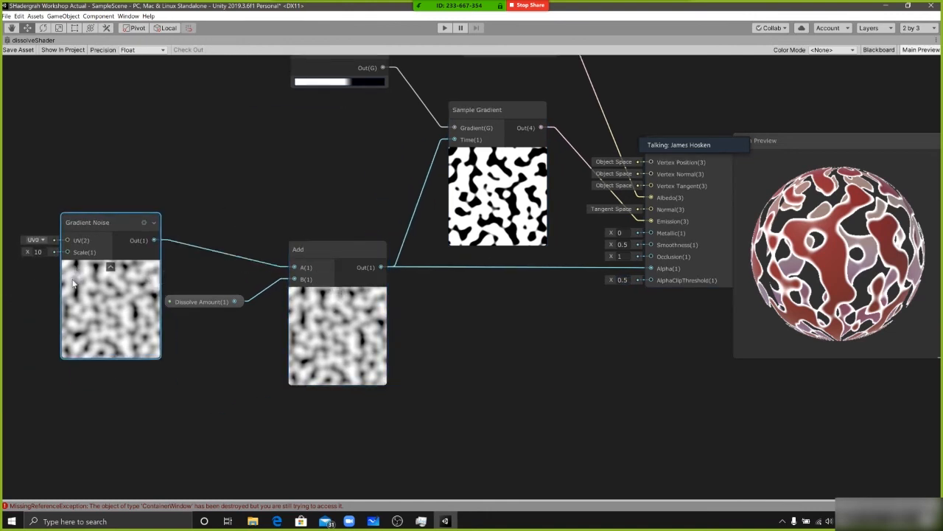
pyautogui.click(204, 304)
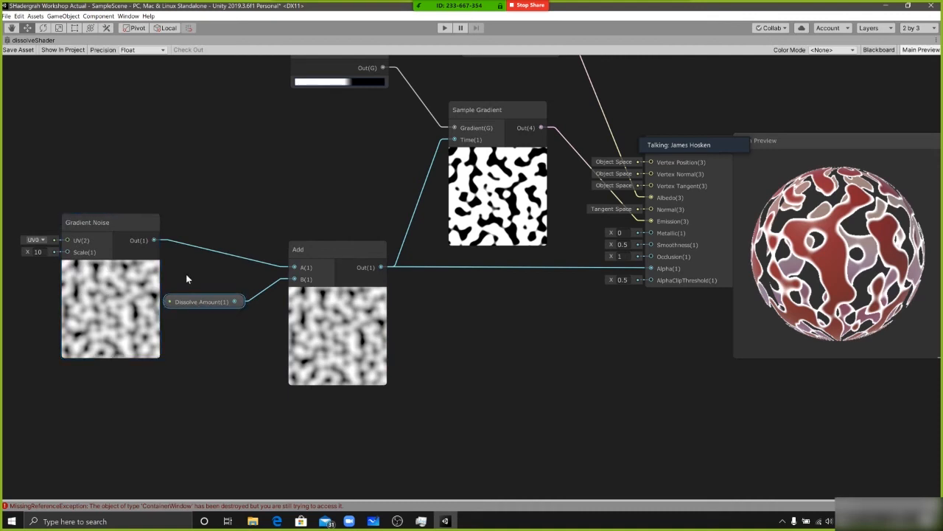
pyautogui.click(310, 250)
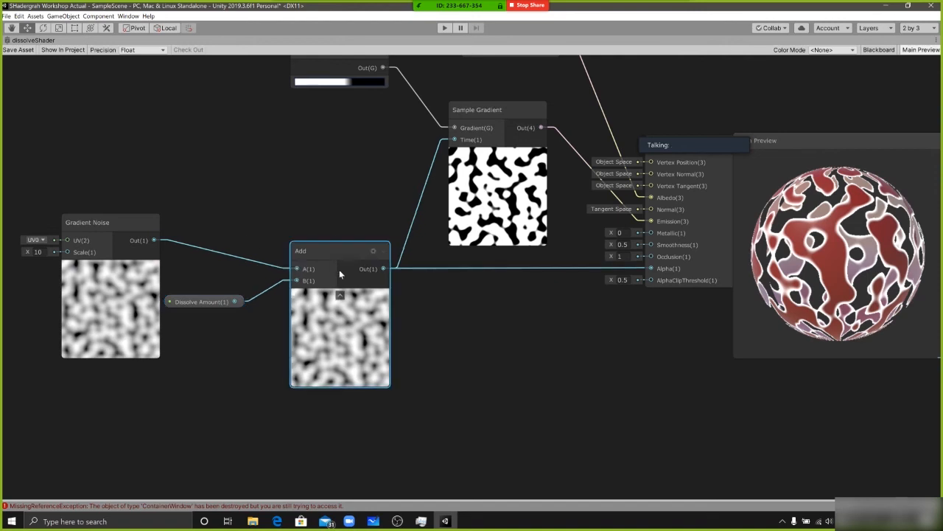
# Disconnect Dissolve Amount from the Add node's B input and set B to -0.6
pyautogui.click(179, 303)
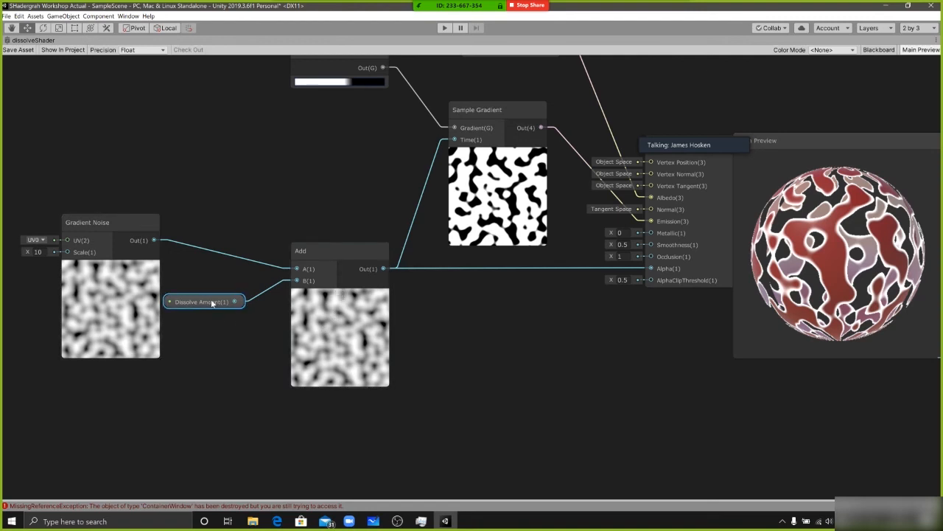
pyautogui.rightClick(222, 303)
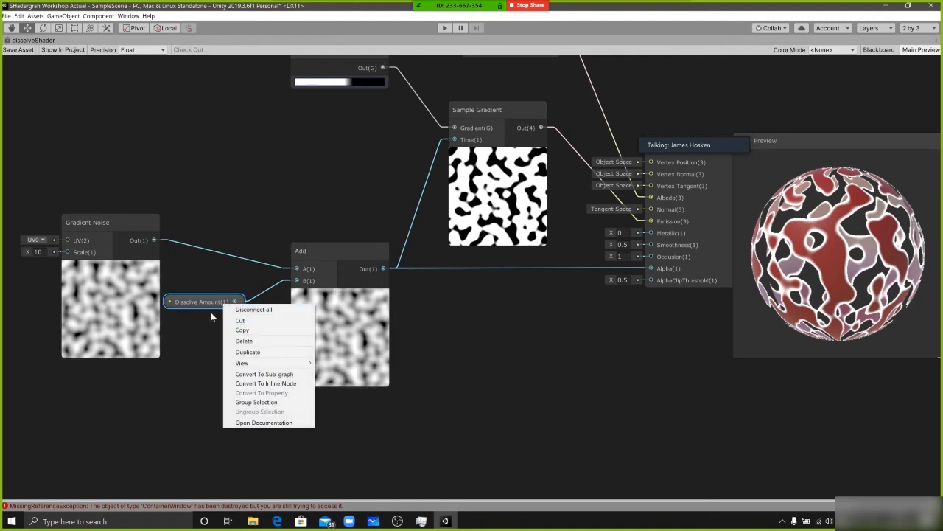
pyautogui.click(253, 310)
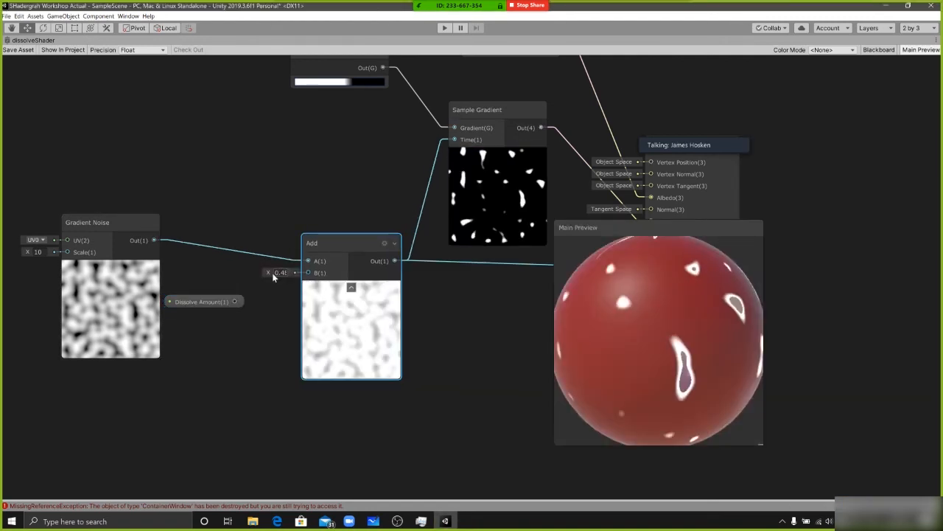
pyautogui.moveTo(273, 274); pyautogui.dragTo(239, 271)
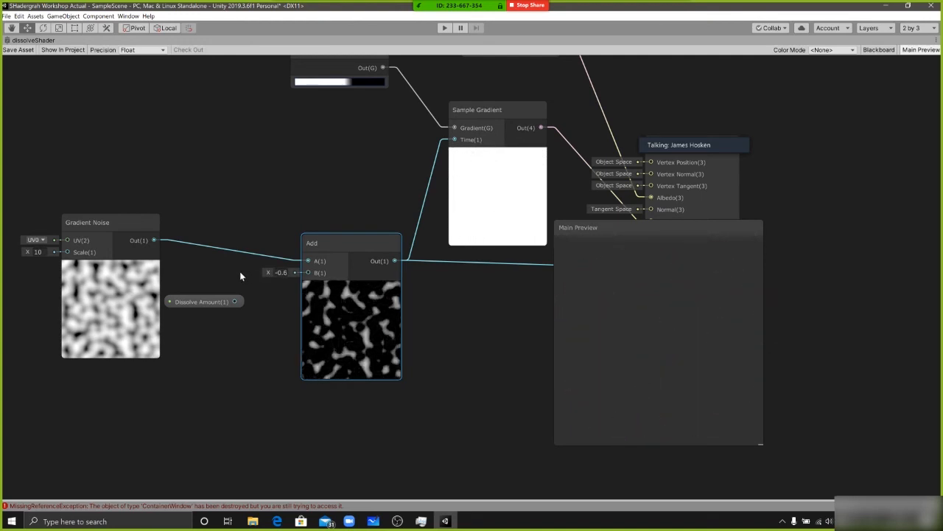
# Move the Main Preview clear of the PBR Master and bring the Gradient node down beside Sample Gradient
pyautogui.moveTo(638, 224); pyautogui.dragTo(850, 221)
pyautogui.click(506, 118)
pyautogui.moveTo(343, 59); pyautogui.dragTo(337, 133)
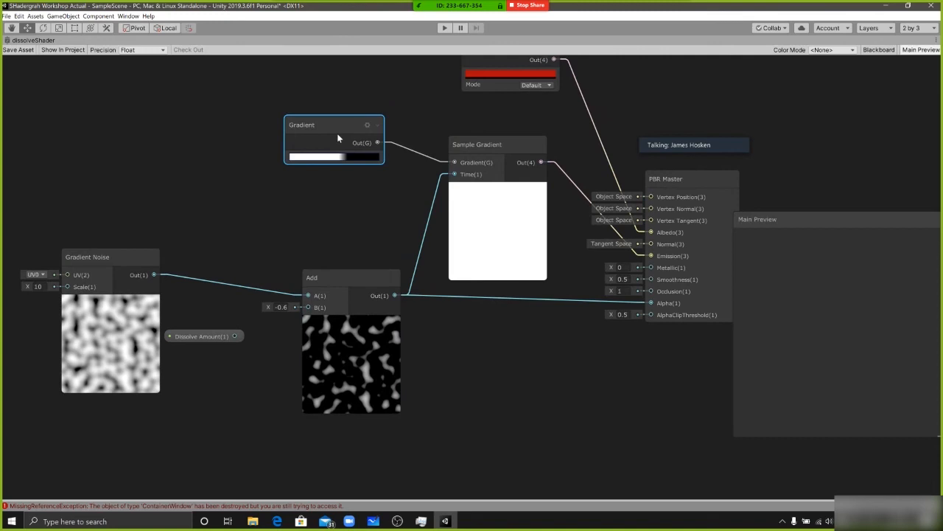
pyautogui.moveTo(335, 127); pyautogui.dragTo(333, 132)
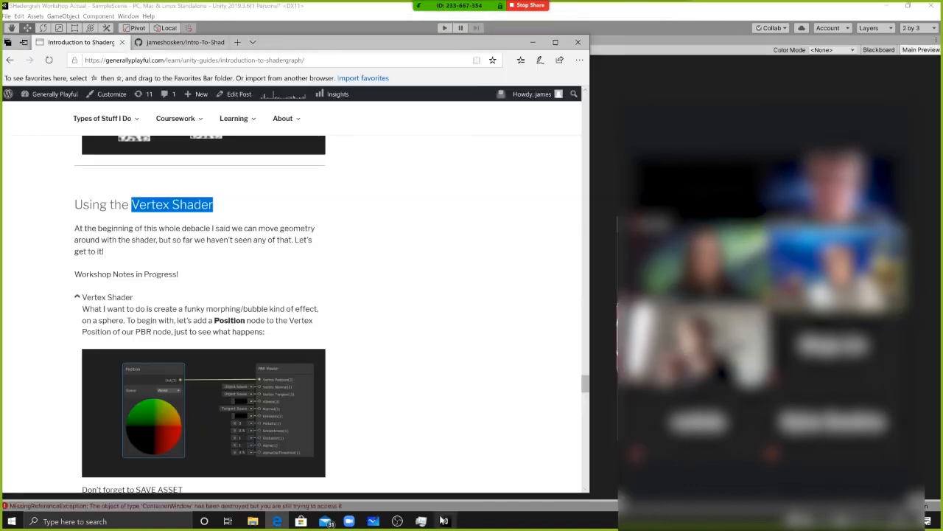
# Switch from the workshop notes back to Unity, show the Blackboard and place it beside the graph's nodes
pyautogui.hotkey('alt', 'Tab')
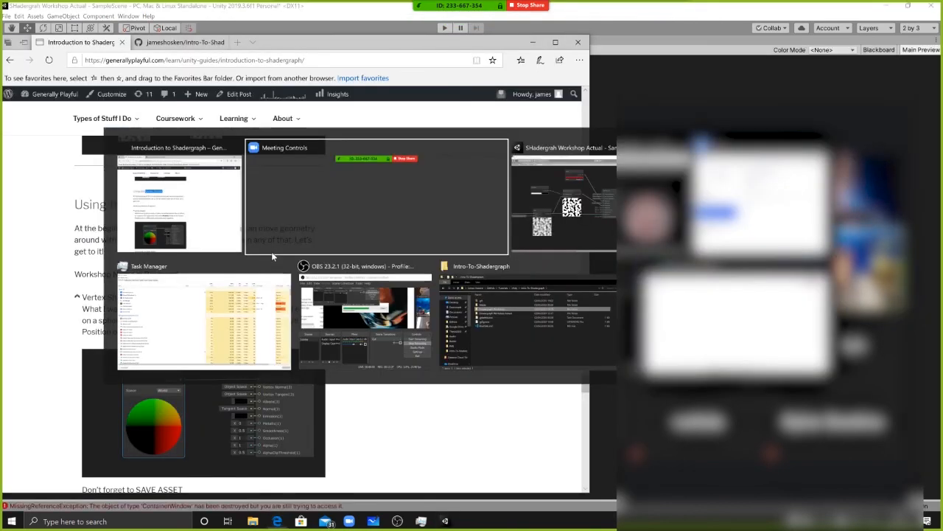
pyautogui.hotkey('alt', 'Tab')
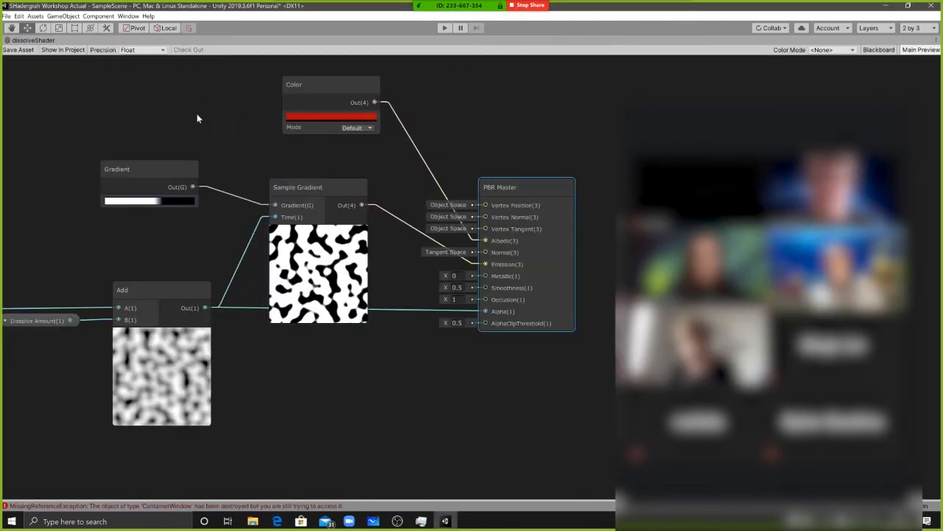
pyautogui.moveTo(321, 199); pyautogui.dragTo(386, 207, button='middle')
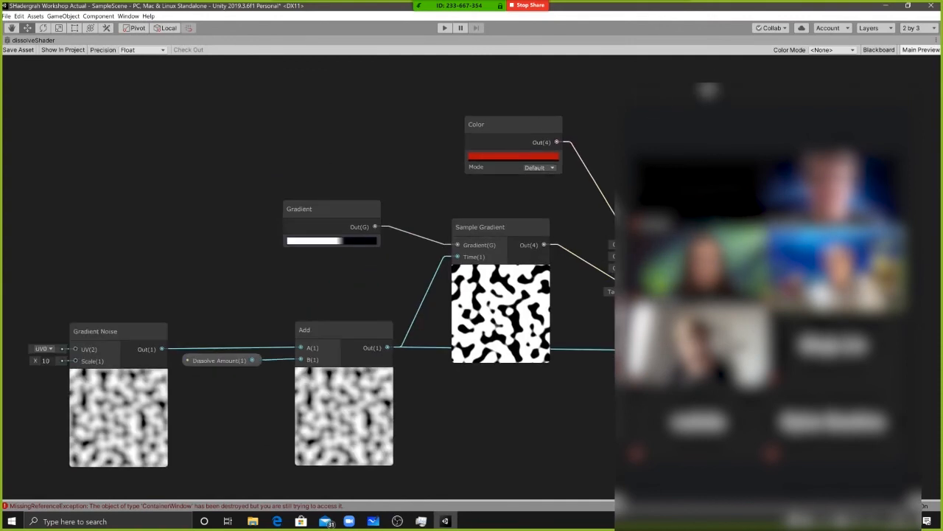
pyautogui.click(879, 49)
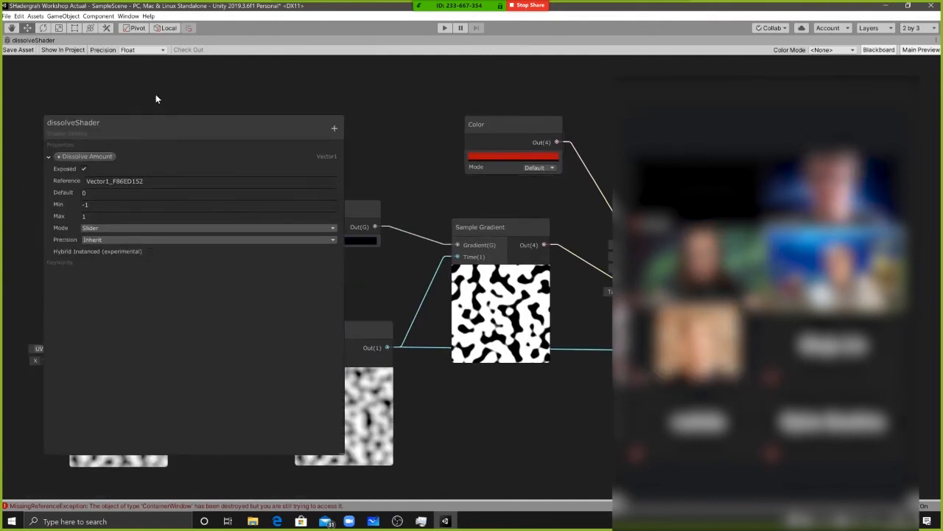
pyautogui.moveTo(156, 99); pyautogui.dragTo(118, 78)
pyautogui.moveTo(359, 254); pyautogui.dragTo(506, 221, button='middle')
pyautogui.scroll(-4, 506, 222)
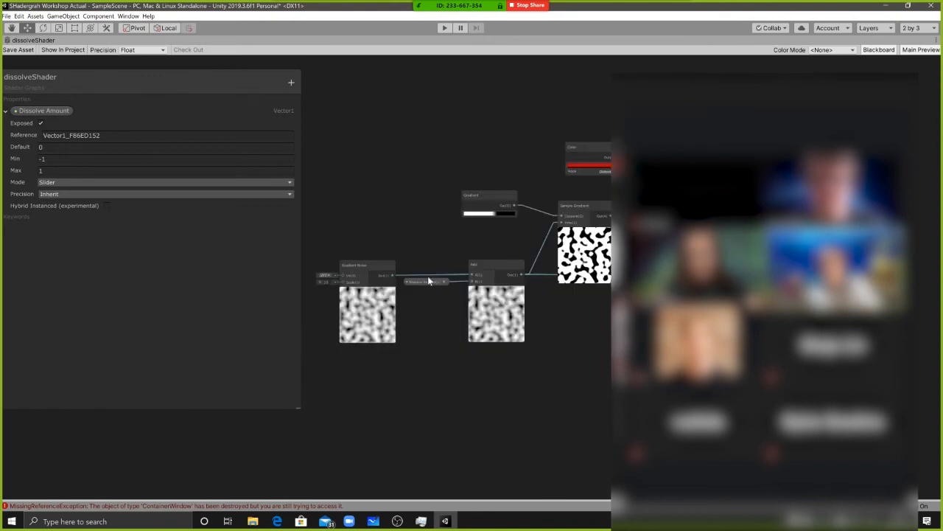
# Rearrange the Gradient Noise node and the Blackboard, and fold and unfold the Dissolve Amount property's settings
pyautogui.moveTo(368, 264); pyautogui.dragTo(389, 265)
pyautogui.moveTo(389, 264); pyautogui.dragTo(437, 271, button='middle')
pyautogui.moveTo(172, 82); pyautogui.dragTo(265, 96)
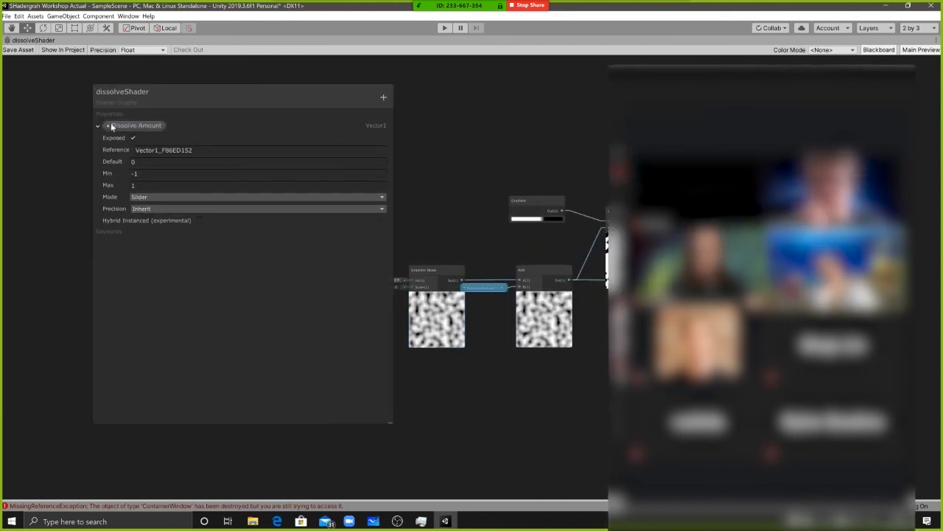
pyautogui.moveTo(462, 274); pyautogui.dragTo(432, 252, button='middle')
pyautogui.moveTo(421, 253); pyautogui.dragTo(392, 243)
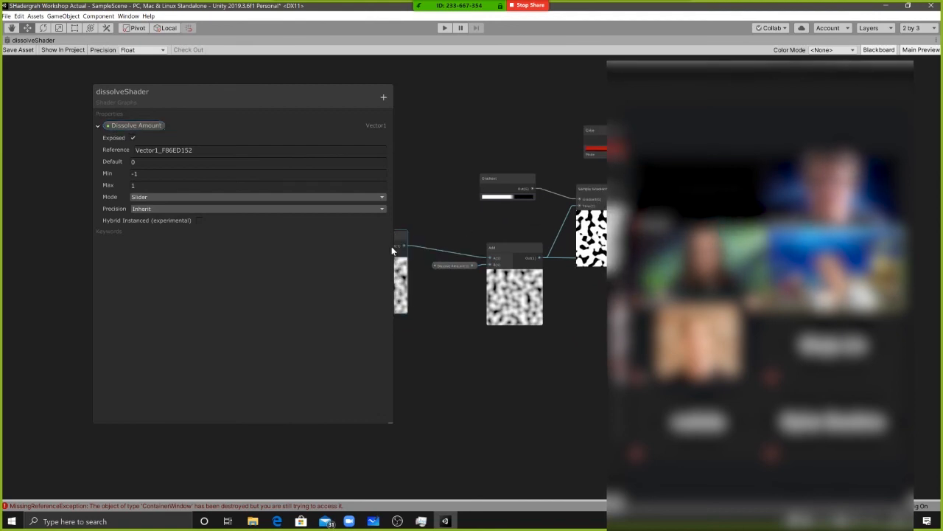
pyautogui.moveTo(392, 191); pyautogui.dragTo(383, 189, button='middle')
pyautogui.click(97, 125)
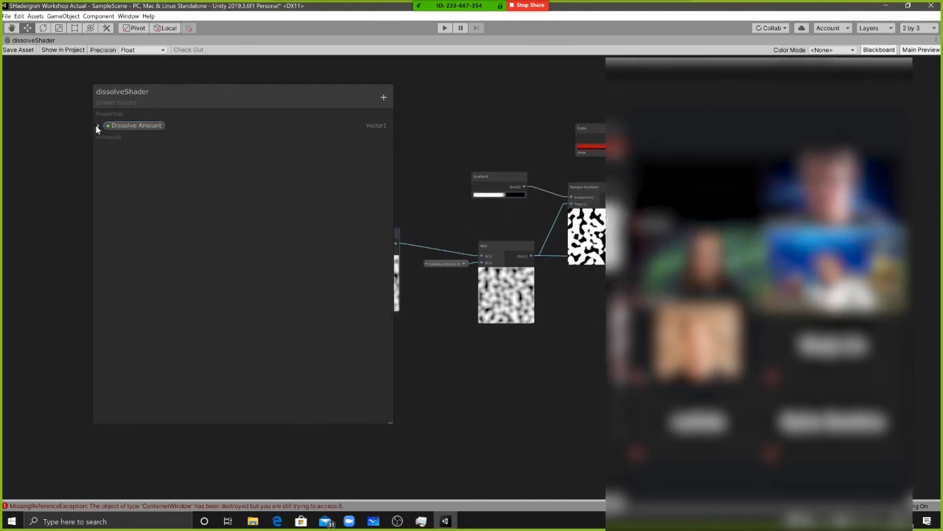
pyautogui.click(97, 125)
# Convert the red Color node to a property and rename it Colour
pyautogui.scroll(4, 511, 144)
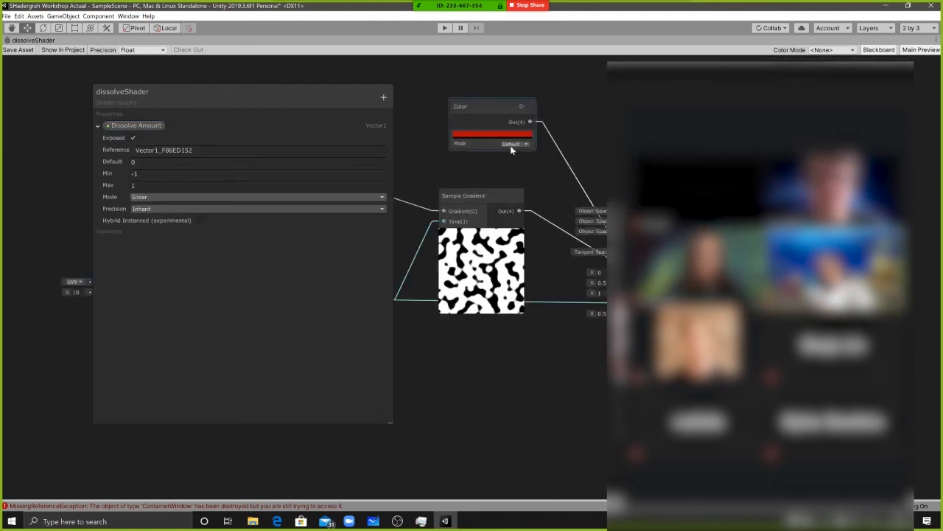
pyautogui.rightClick(482, 108)
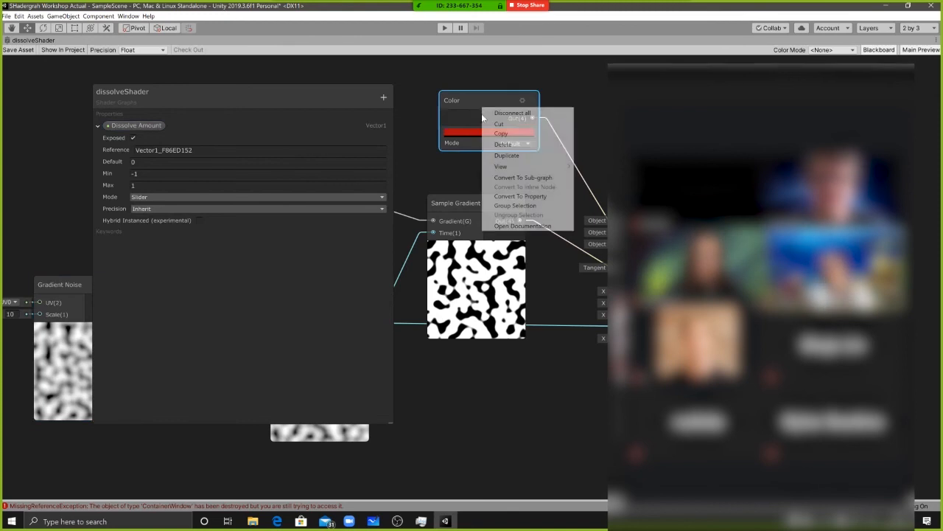
pyautogui.click(520, 196)
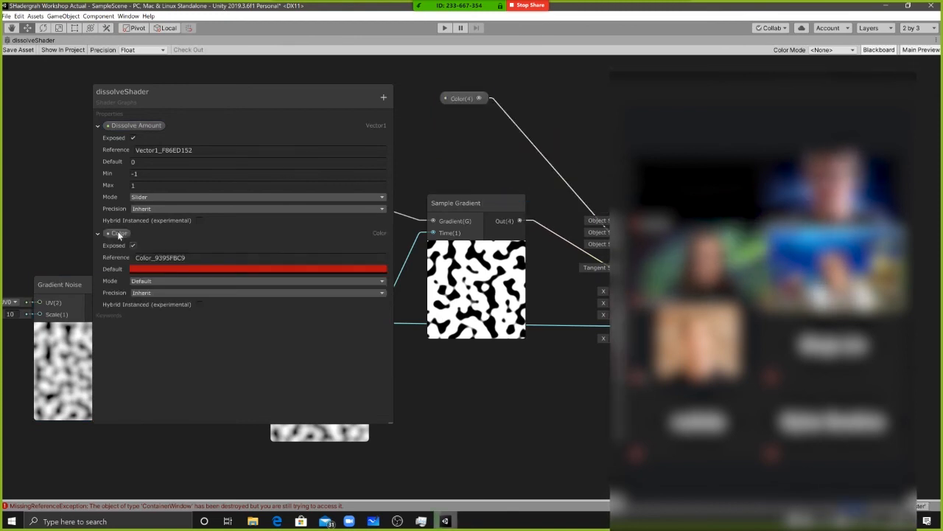
pyautogui.doubleClick(112, 233)
pyautogui.write('Colour')
pyautogui.press('Return')
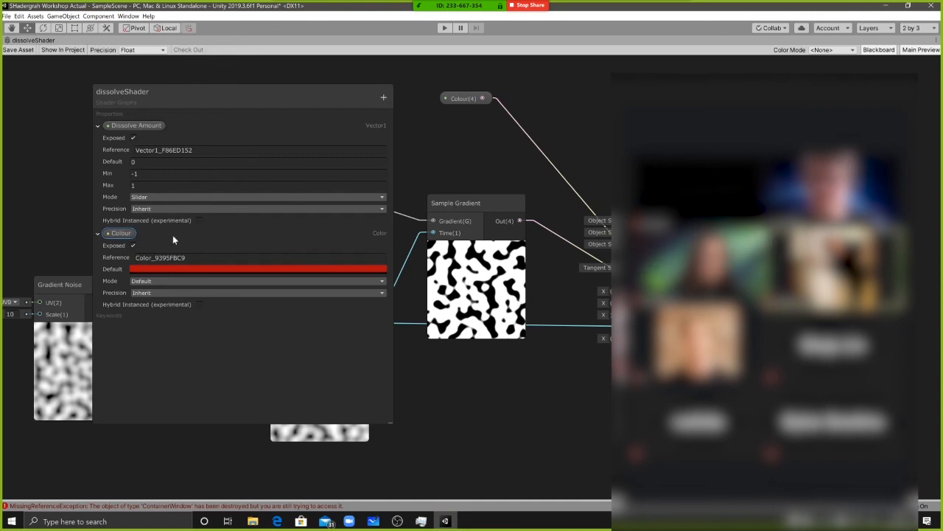
# Collapse the Colour property's settings on the Blackboard and point out Dissolve Amount beside its node in the graph
pyautogui.moveTo(472, 164); pyautogui.dragTo(686, 180, button='middle')
pyautogui.moveTo(376, 204); pyautogui.dragTo(451, 184, button='middle')
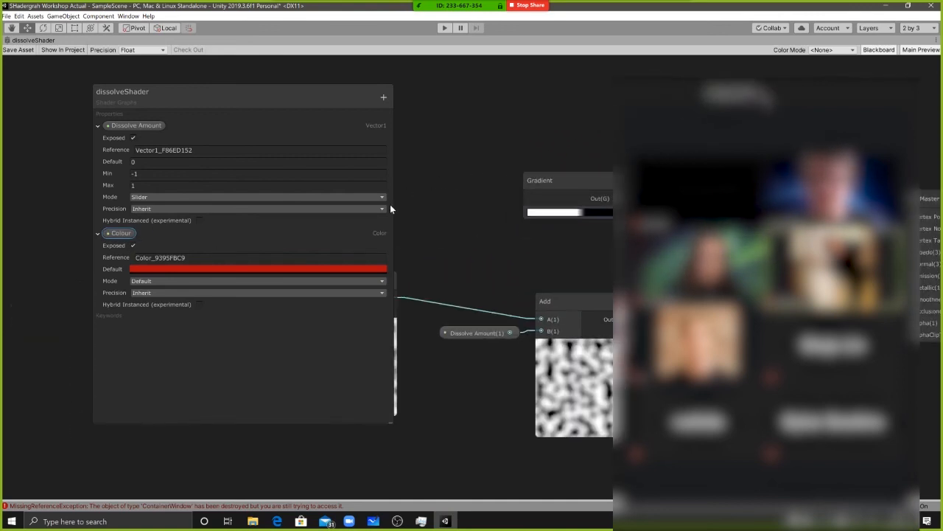
pyautogui.click(97, 233)
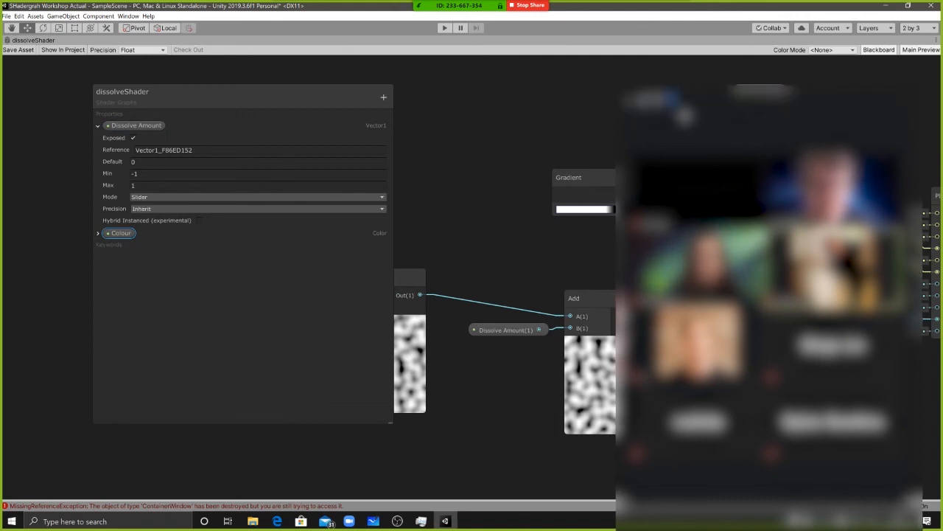
pyautogui.click(68, 117)
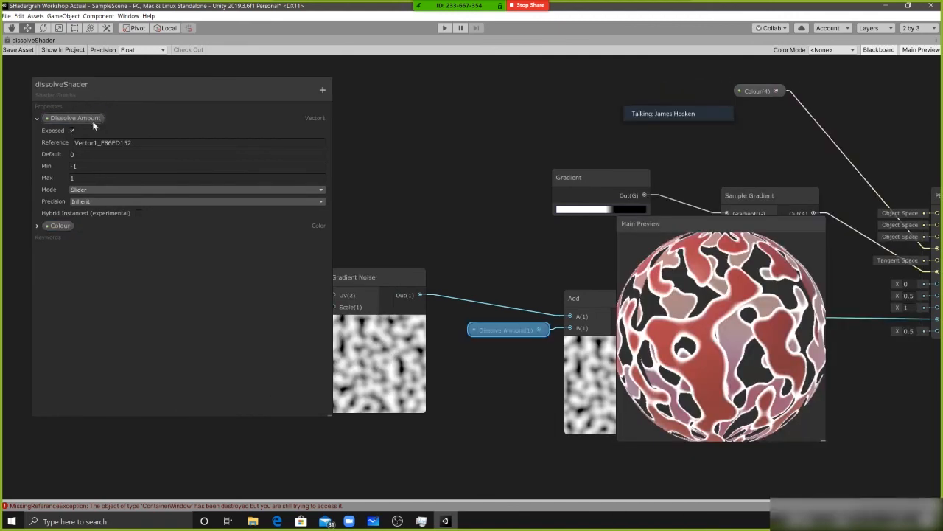
# Restore the full editor layout and set dissolveMaterial's Dissolve Amount to 0.09
pyautogui.hotkey('alt', 'Tab')
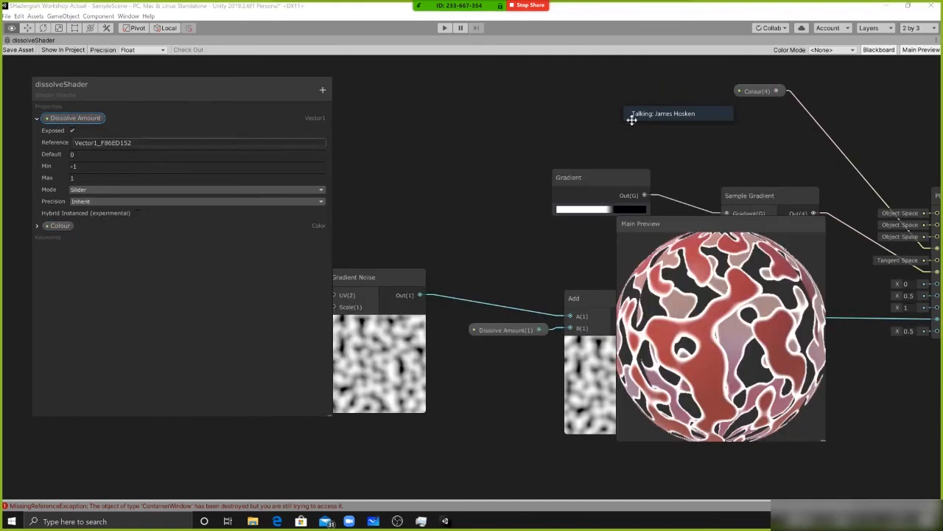
pyautogui.hotkey('alt', 'Tab')
pyautogui.hotkey('alt', 'Tab')
pyautogui.hotkey('shift', 'space')
pyautogui.click(635, 230)
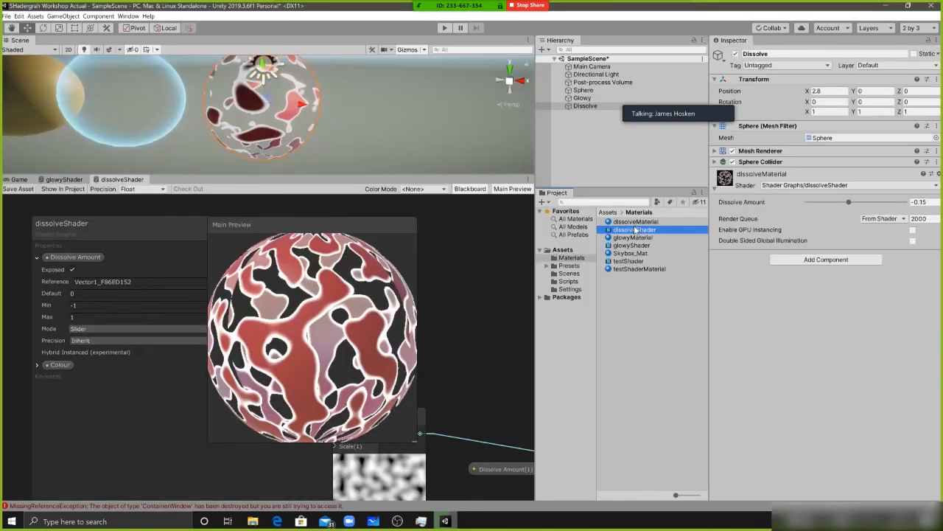
pyautogui.click(636, 221)
pyautogui.moveTo(850, 80)
pyautogui.mouseDown()
pyautogui.moveTo(812, 81)
pyautogui.moveTo(861, 81)
pyautogui.mouseUp()
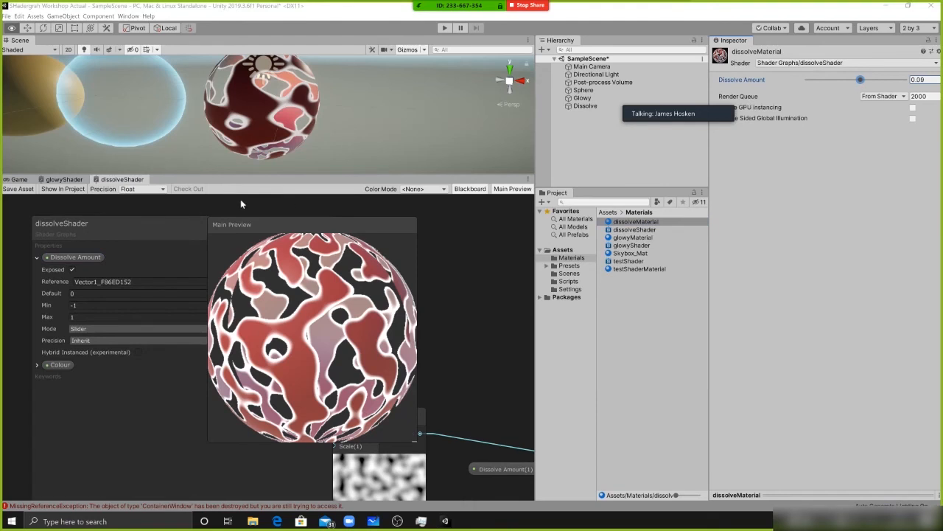
# Maximise the dissolveShader graph and set the Dissolve Amount property's reference name to DissolveAmountRef
pyautogui.hotkey('alt', 'Tab')
pyautogui.hotkey('shift', 'space')
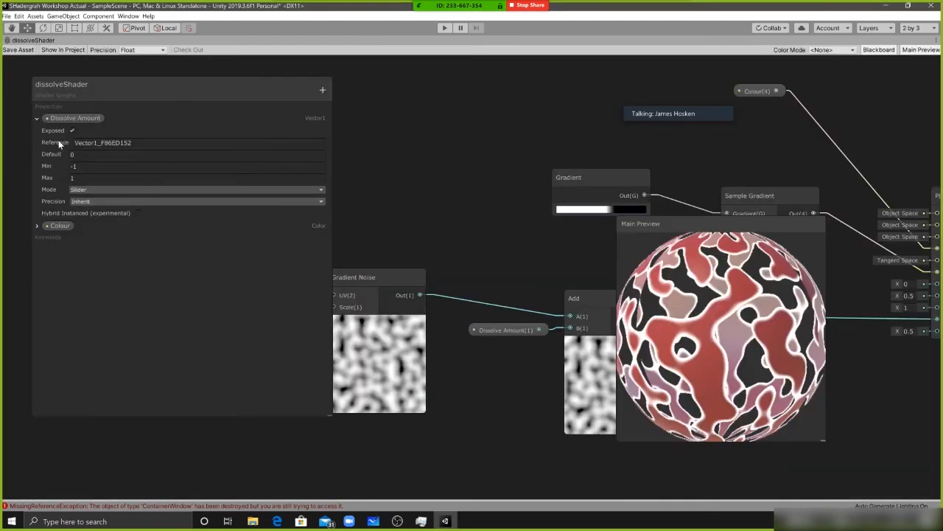
pyautogui.click(81, 142)
pyautogui.click(81, 143)
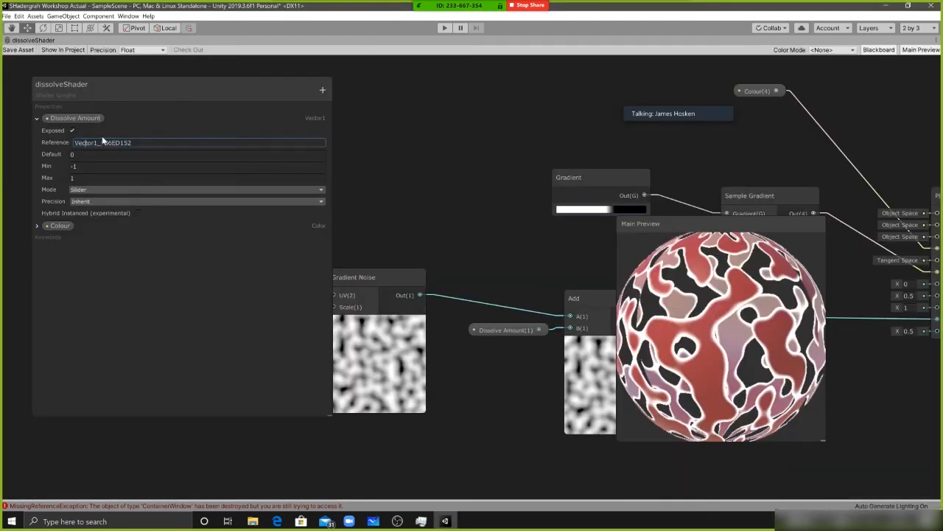
pyautogui.click(71, 156)
pyautogui.click(80, 143)
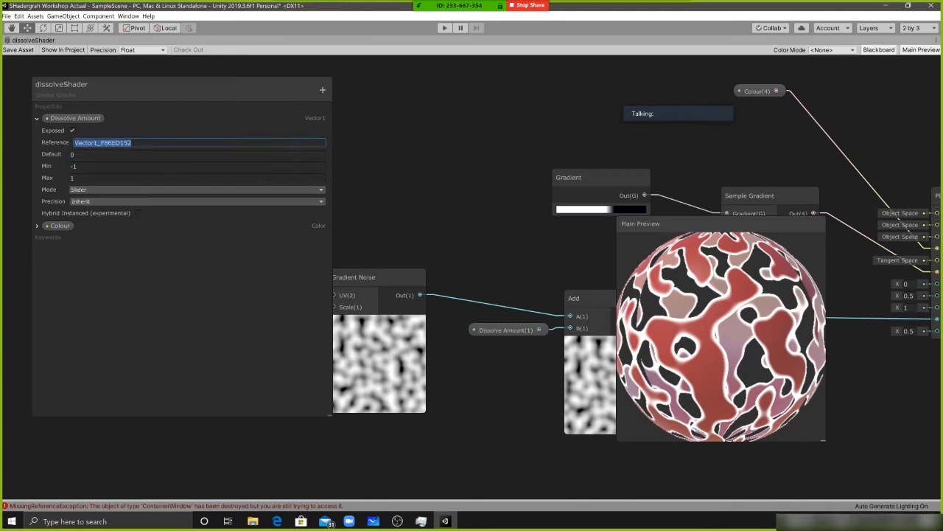
pyautogui.click(65, 143)
pyautogui.click(80, 143)
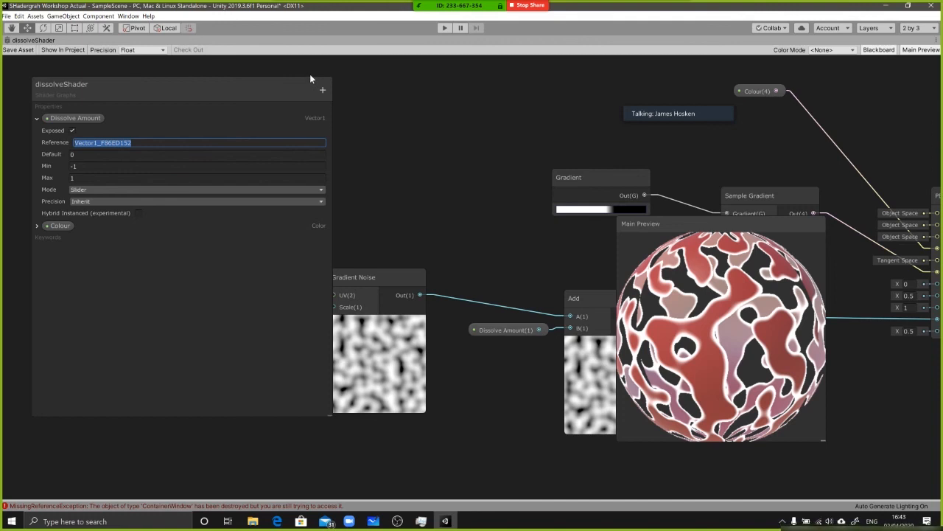
pyautogui.write('Dissolve')
pyautogui.write('AmountRef')
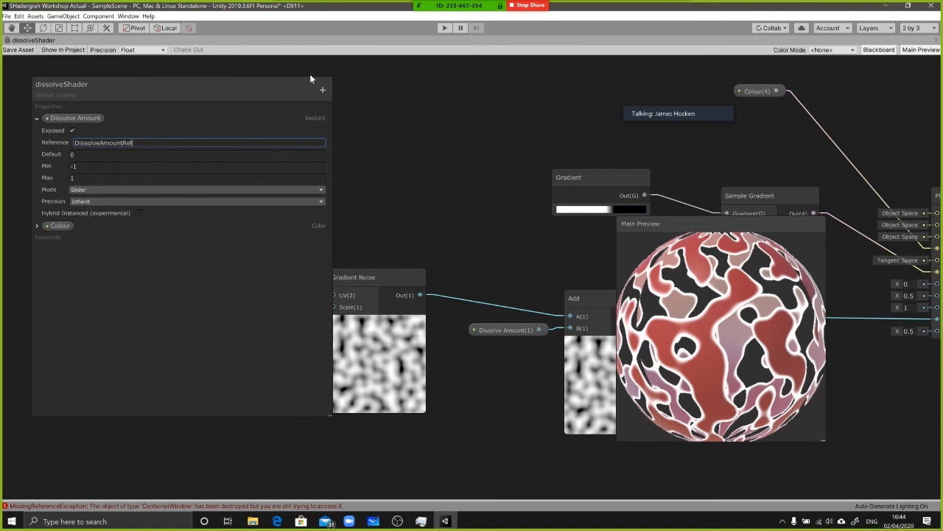
pyautogui.press('Return')
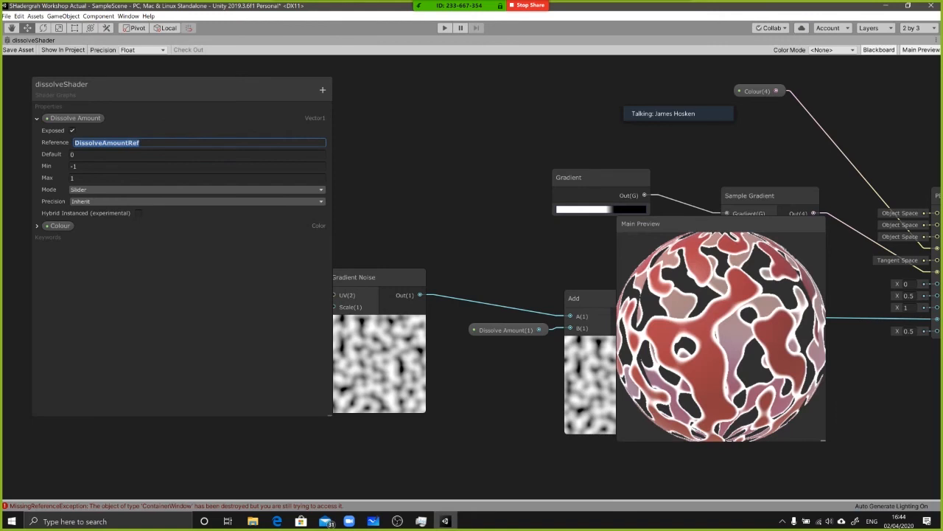
# Try prefixing the Dissolve Amount property's reference name with an underscore
pyautogui.click(74, 143)
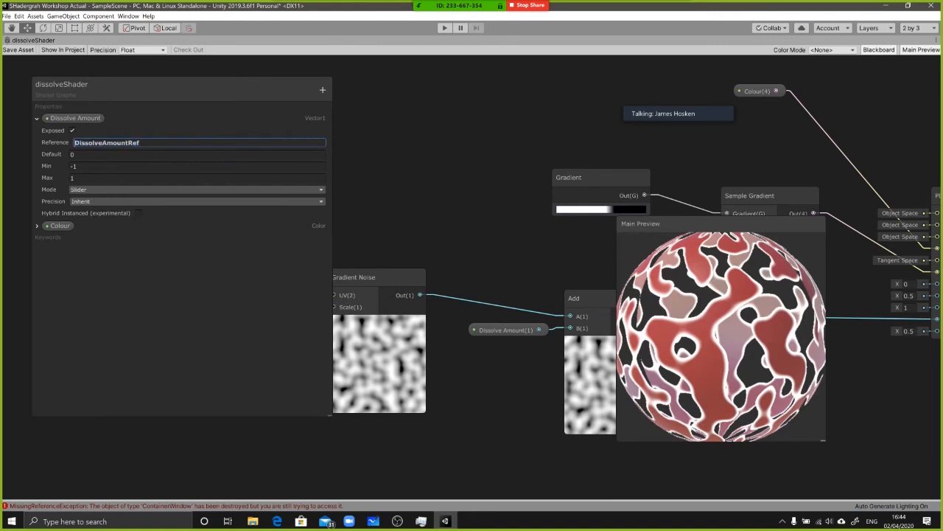
pyautogui.write('_')
pyautogui.press('BackSpace')
pyautogui.doubleClick(94, 143)
pyautogui.click(124, 274)
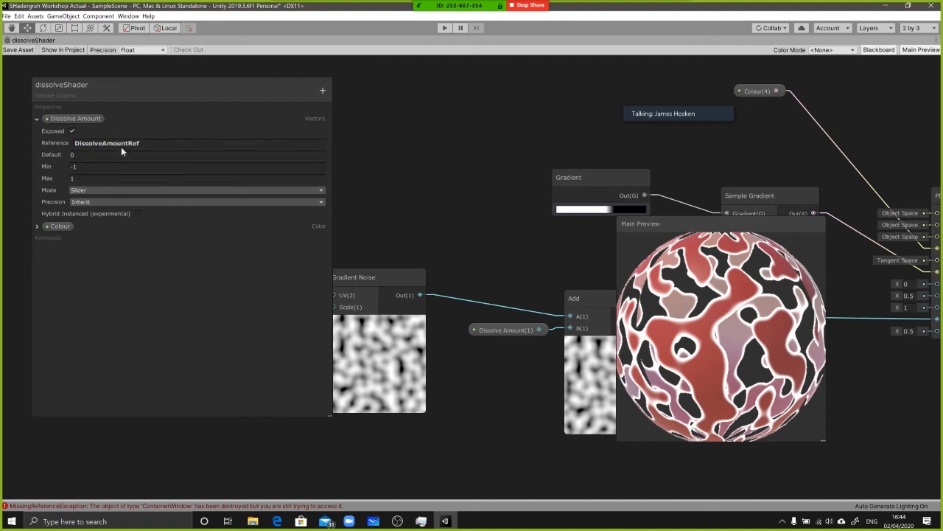
# Restore the full editor layout, bring all three spheres into the Scene view and enlarge the Hierarchy above the Project window
pyautogui.moveTo(495, 177); pyautogui.dragTo(455, 170, button='middle')
pyautogui.hotkey('shift', 'space')
pyautogui.click(590, 108)
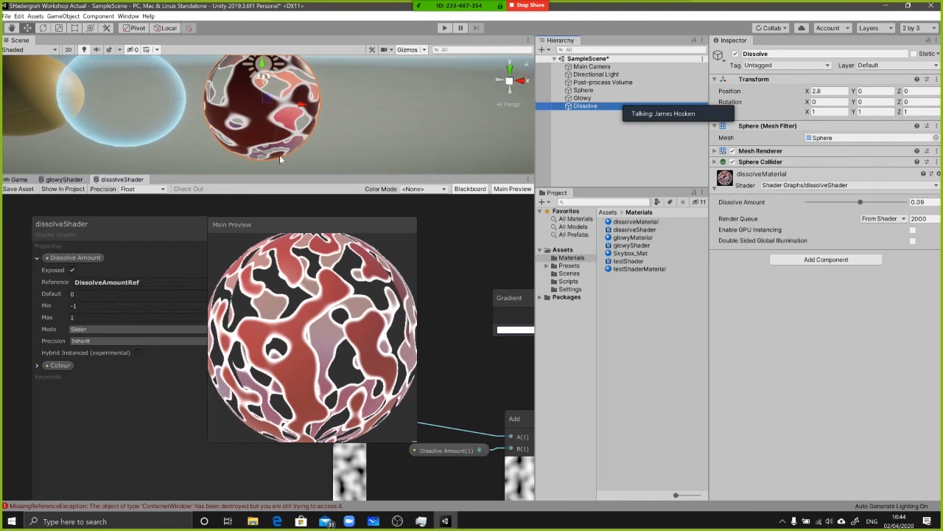
pyautogui.rightClick(510, 161)
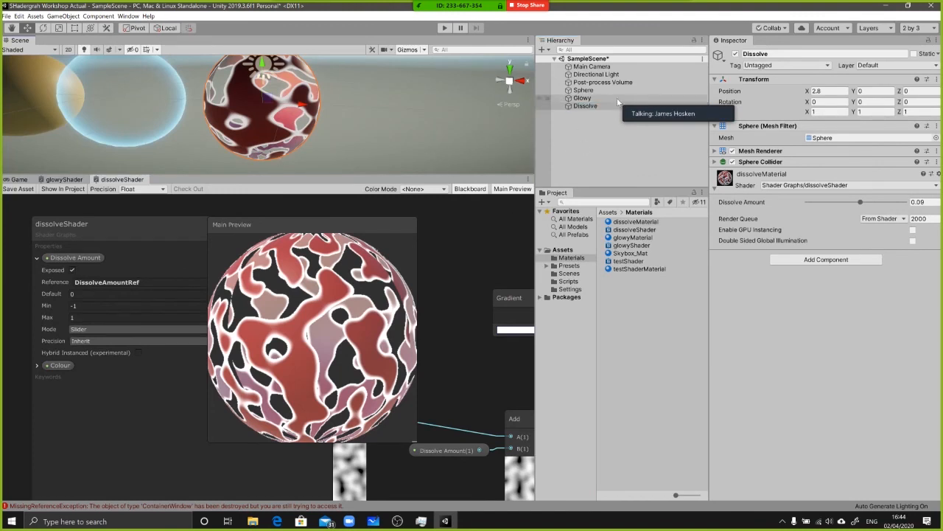
pyautogui.moveTo(322, 102)
pyautogui.keyDown('alt'); pyautogui.mouseDown()
pyautogui.moveTo(351, 119)
pyautogui.moveTo(332, 110)
pyautogui.mouseUp(); pyautogui.keyUp('alt')
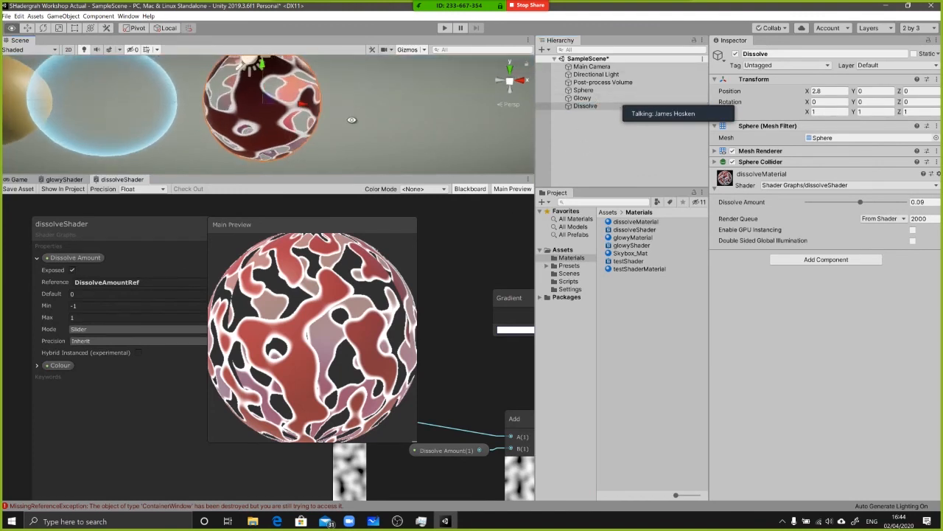
pyautogui.scroll(-4, 331, 110)
pyautogui.moveTo(672, 187); pyautogui.dragTo(663, 294)
# Add a new script component named DissolveHandler to the Dissolve sphere
pyautogui.click(608, 105)
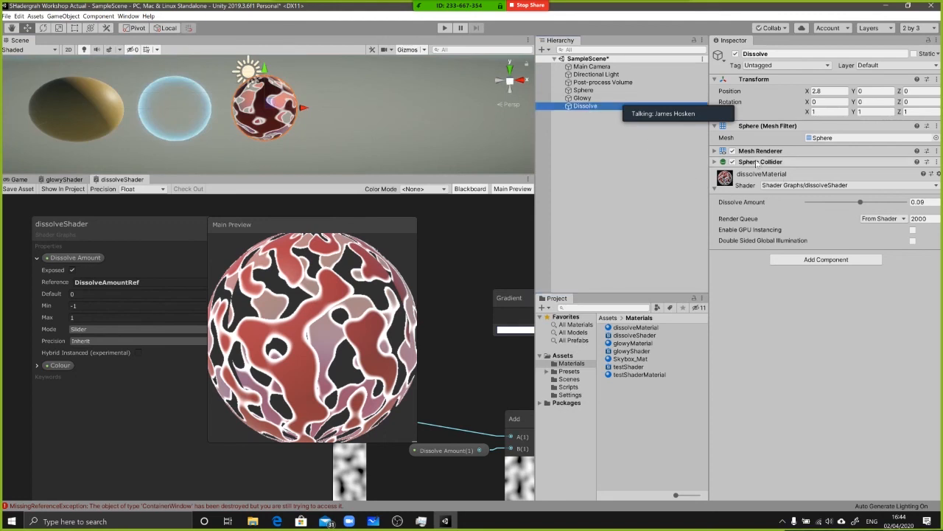
pyautogui.click(773, 176)
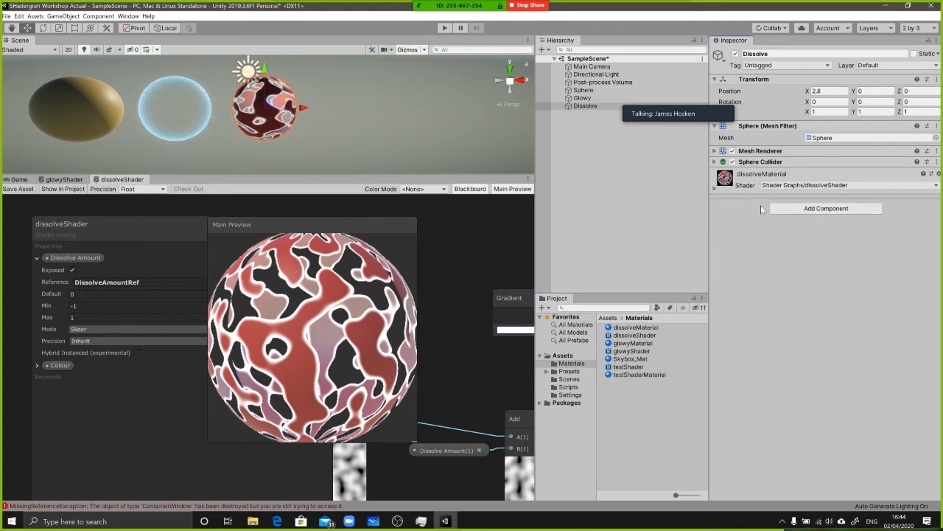
pyautogui.click(788, 209)
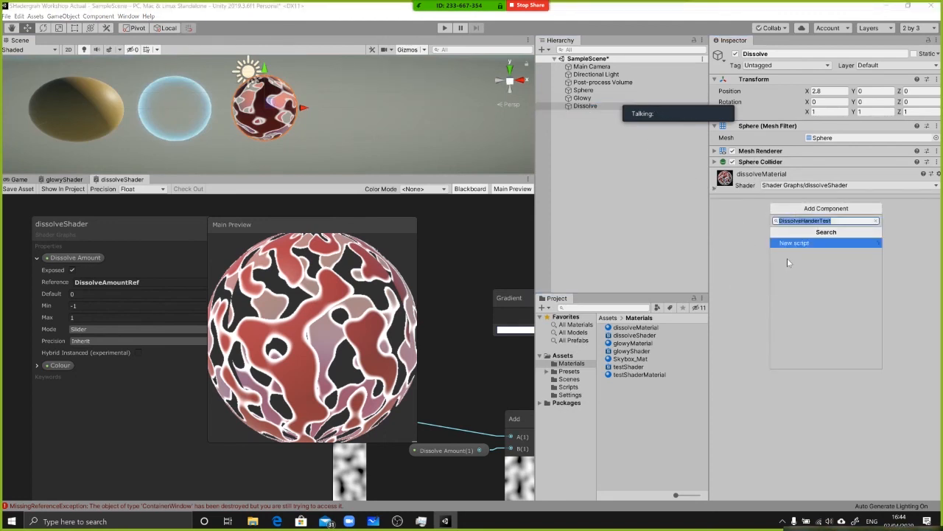
pyautogui.write('Dissolve')
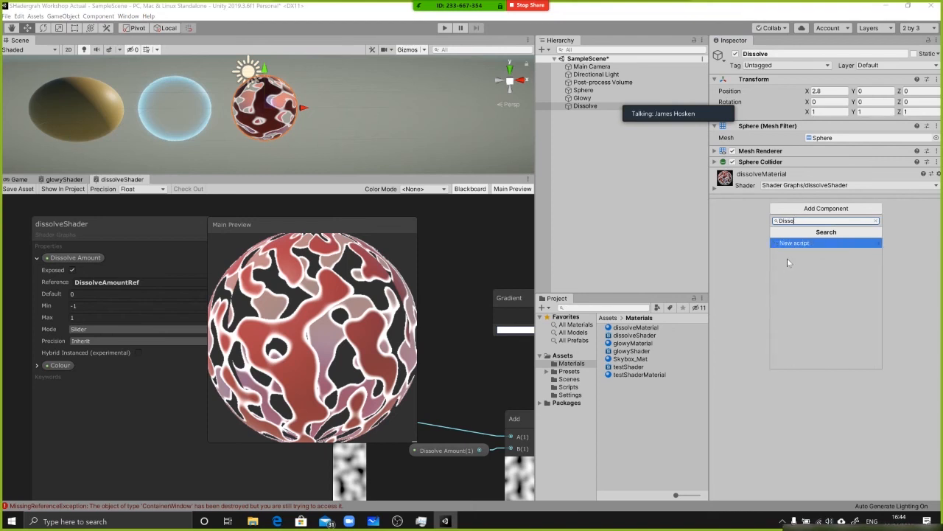
pyautogui.write('Handler')
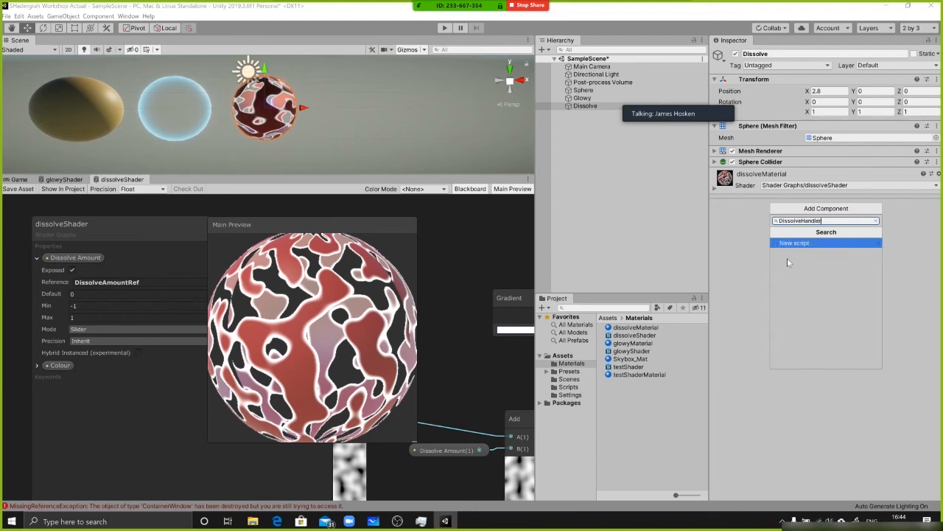
pyautogui.press('Return')
pyautogui.press('Return')
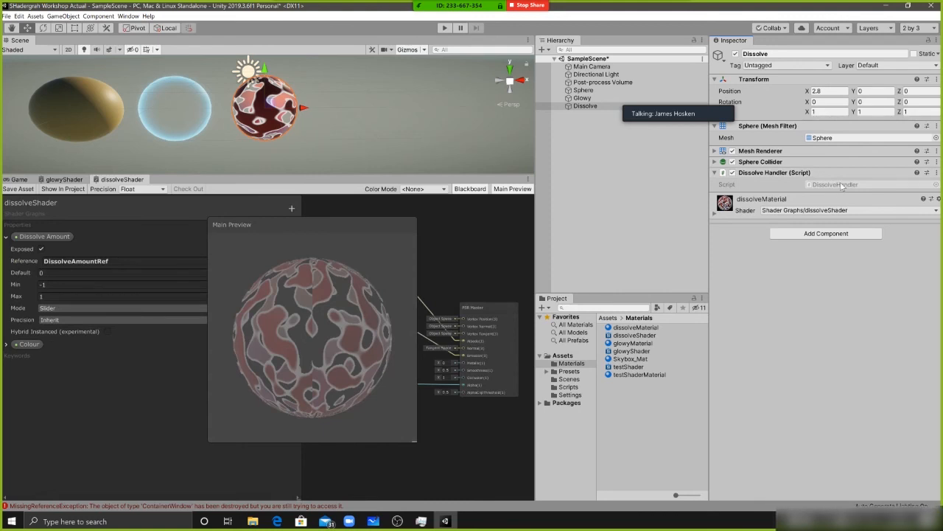
# Open the DissolveHandler script in Visual Studio and move the meeting overlay out of the way
pyautogui.doubleClick(835, 185)
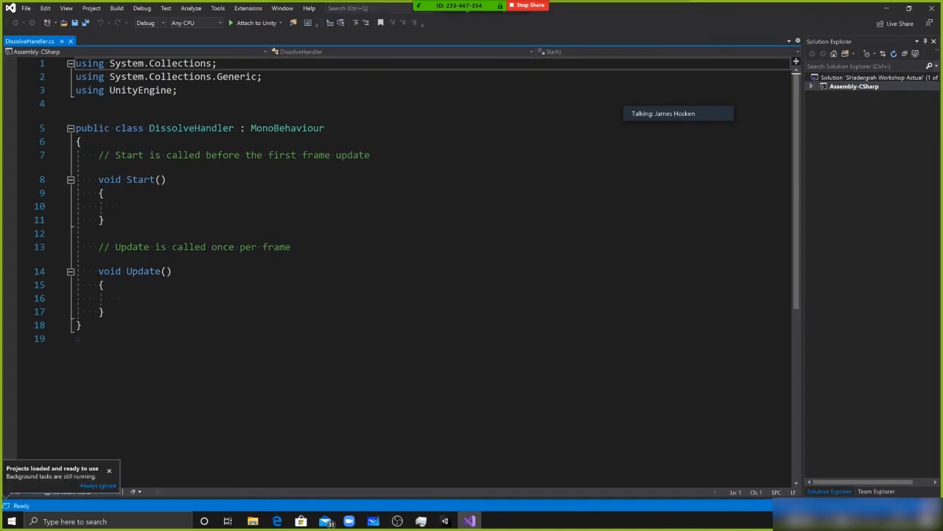
pyautogui.hotkey('alt', 'Tab')
pyautogui.hotkey('alt', 'Tab')
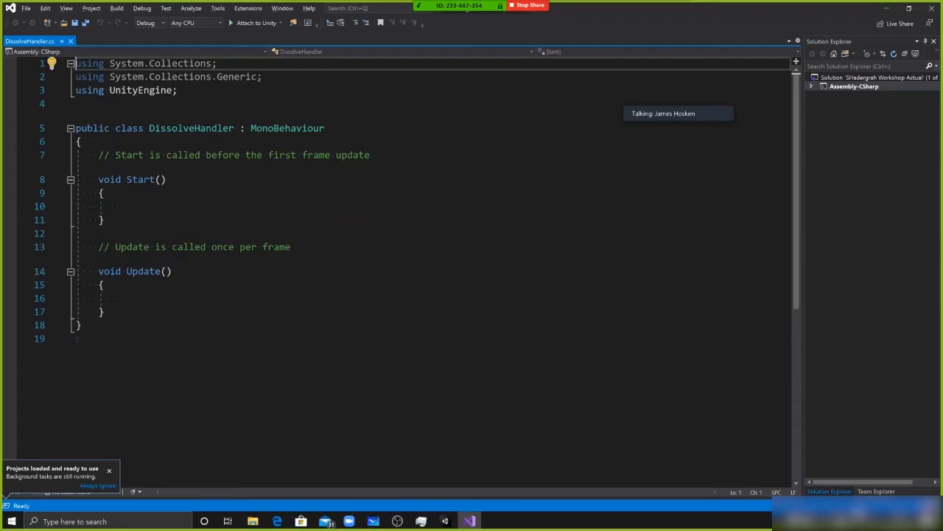
pyautogui.hotkey('alt', 'Tab')
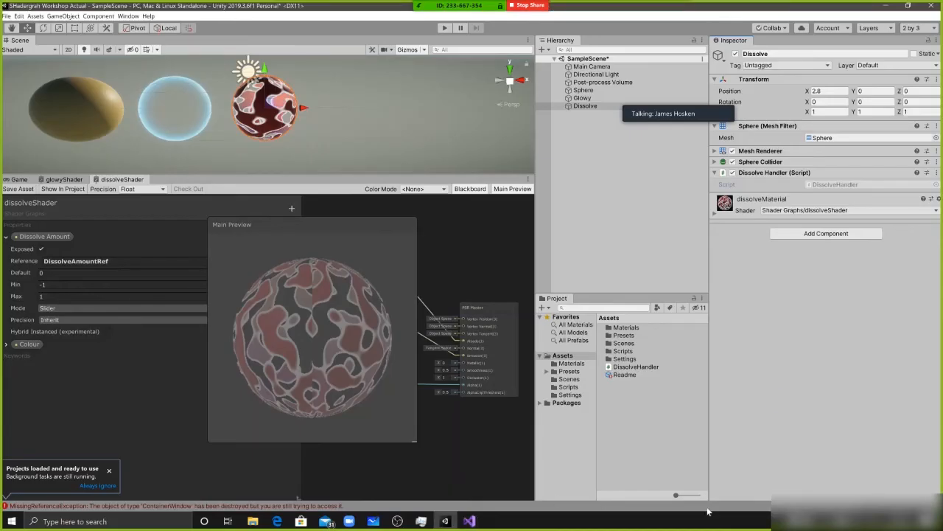
pyautogui.moveTo(716, 112)
pyautogui.click(670, 100)
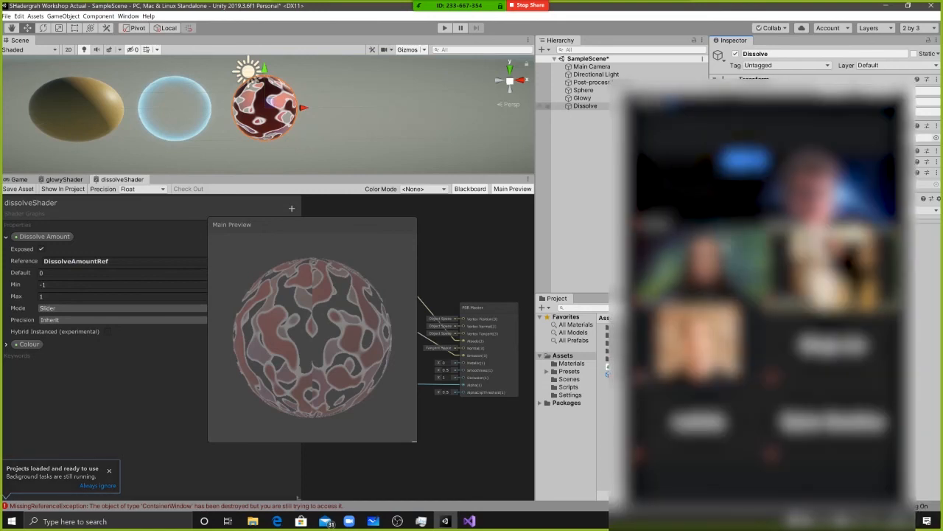
pyautogui.hotkey('alt', 'Tab')
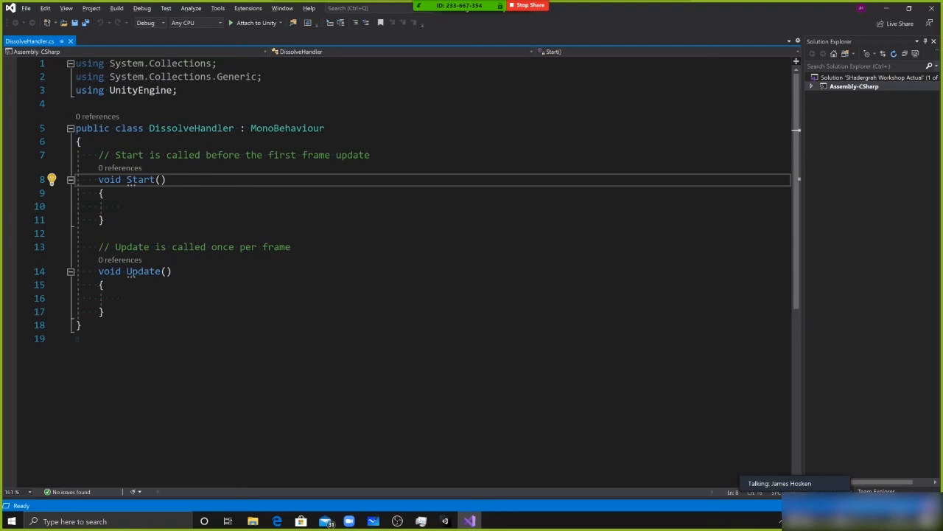
# Delete the default Start and Update methods and their comments from the DissolveHandler class
pyautogui.moveTo(104, 312); pyautogui.dragTo(106, 221)
pyautogui.click(144, 155)
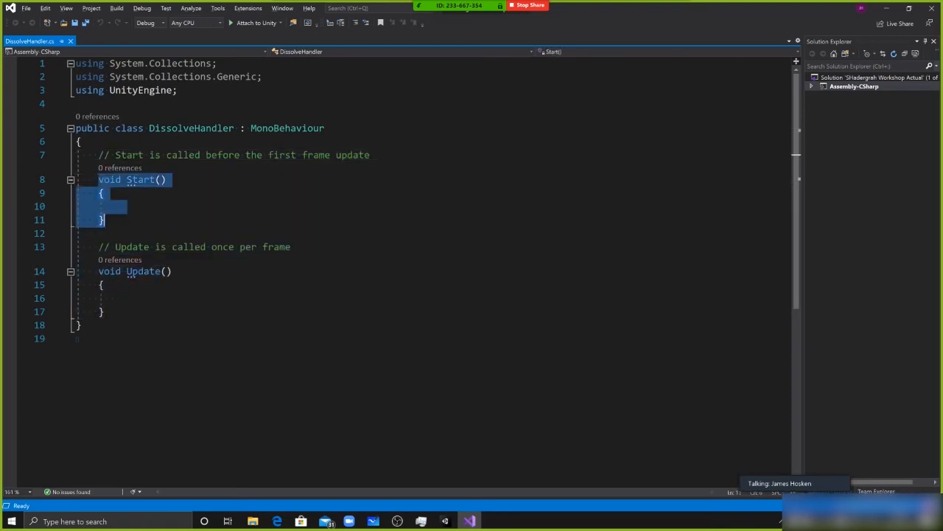
pyautogui.press('BackSpace')
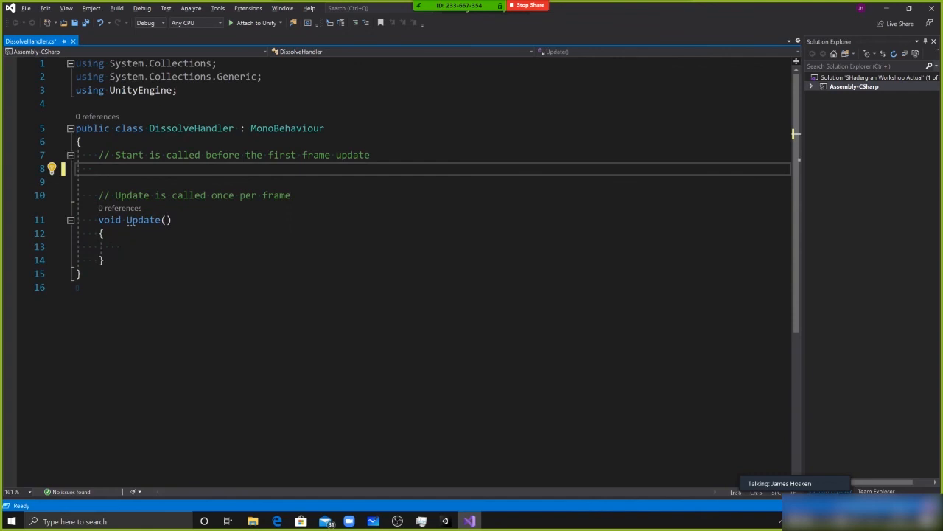
pyautogui.moveTo(104, 260); pyautogui.dragTo(93, 155)
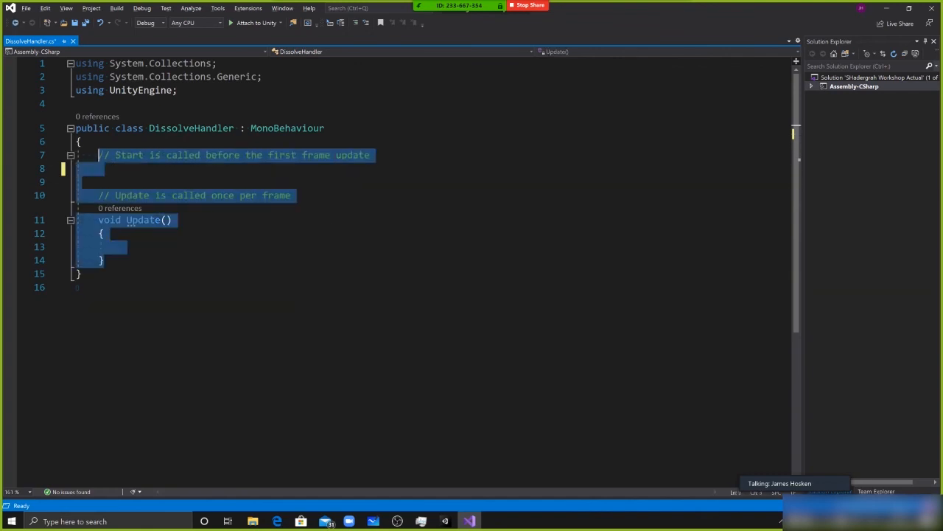
pyautogui.press('BackSpace')
# Declare the field "[SerializeField] Material dissolveMaterial;" inside the DissolveHandler class and save the script
pyautogui.press('Return')
pyautogui.press('Up')
pyautogui.press('Return')
pyautogui.write('[SerializeField]')
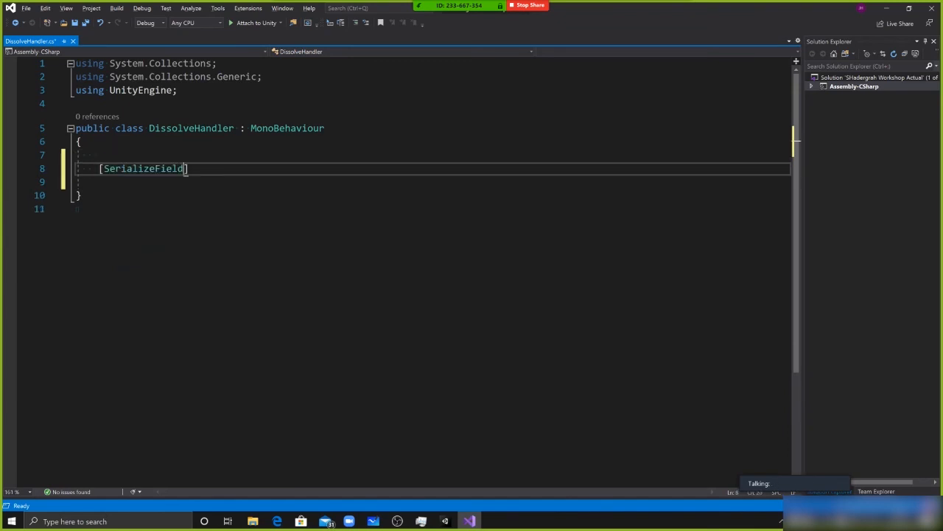
pyautogui.write(' Material dissolveMaterial')
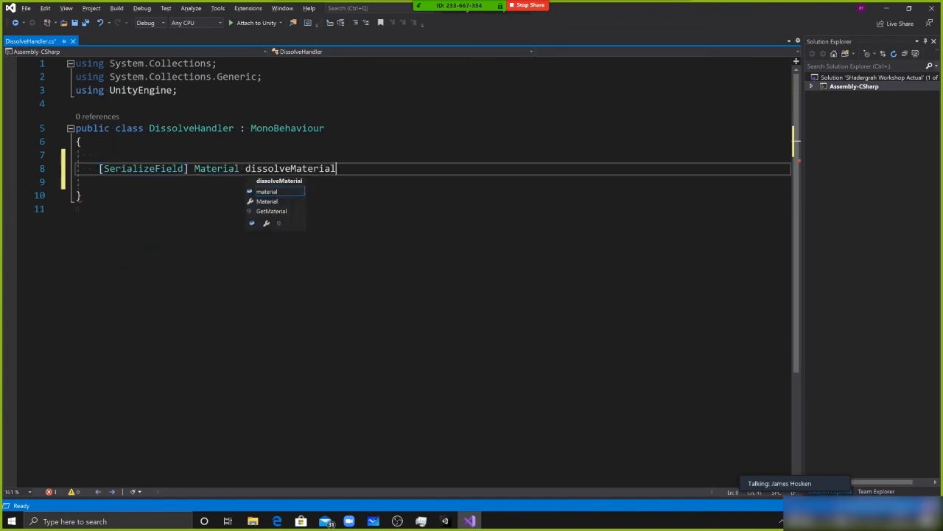
pyautogui.write(';')
pyautogui.press('Up')
pyautogui.hotkey('ctrl', 's')
# Highlight the SerializeField attribute and the Material declaration, and check the Dissolve Handler component in Unity
pyautogui.doubleClick(144, 168)
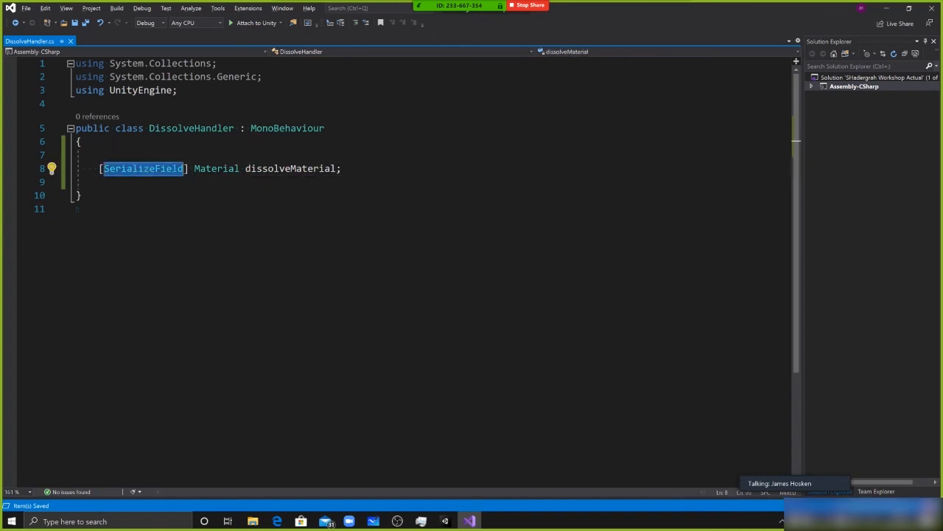
pyautogui.doubleClick(224, 171)
pyautogui.moveTo(196, 170); pyautogui.dragTo(343, 170)
pyautogui.hotkey('alt', 'Tab')
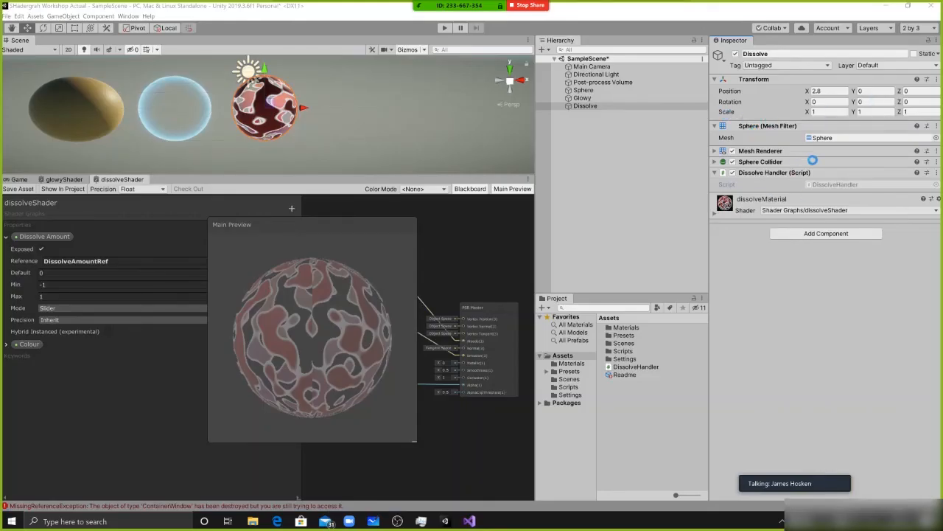
pyautogui.hotkey('alt', 'Tab')
# Try replacing the dissolveMaterial field's SerializeField attribute with public, and undo the replacement
pyautogui.doubleClick(182, 173)
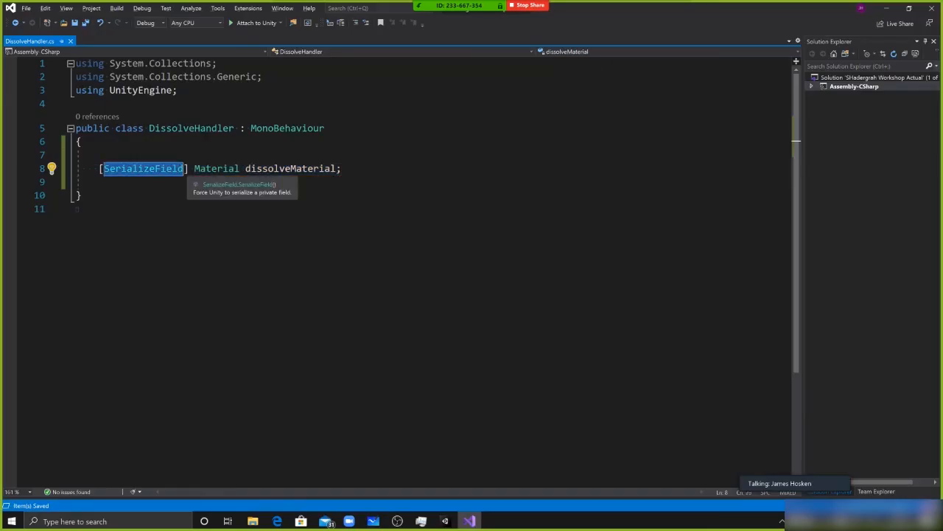
pyautogui.press('BackSpace')
pyautogui.press('BackSpace')
pyautogui.press('Delete')
pyautogui.write('publi')
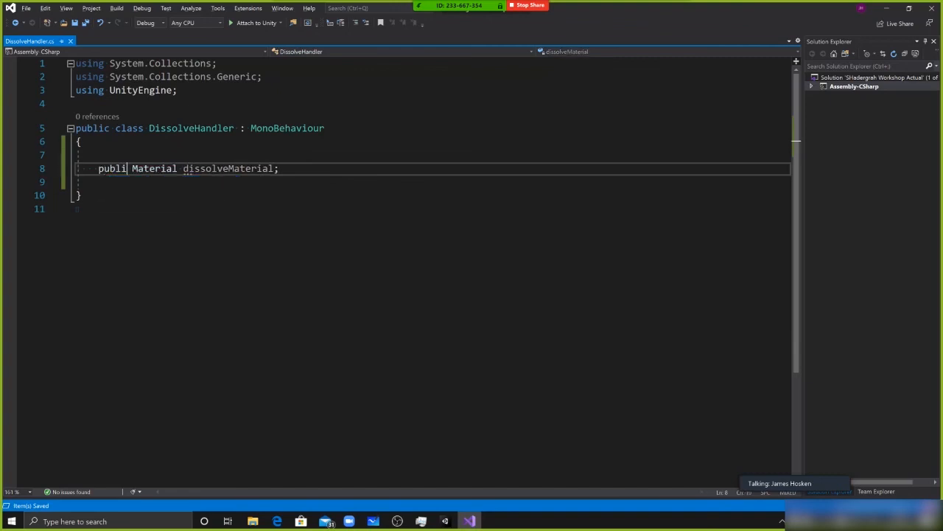
pyautogui.hotkey('ctrl', 'z')
pyautogui.hotkey('ctrl', 'z')
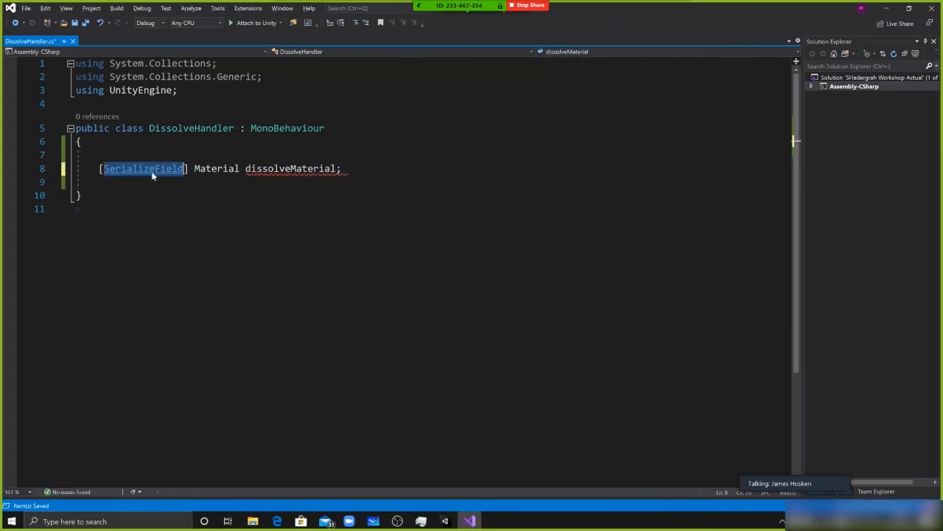
# Highlight the Material type, dissolveMaterial name and DissolveHandler class name, and check the Dissolve object's Dissolve Handler component in Unity
pyautogui.doubleClick(214, 168)
pyautogui.hotkey('alt', 'Tab')
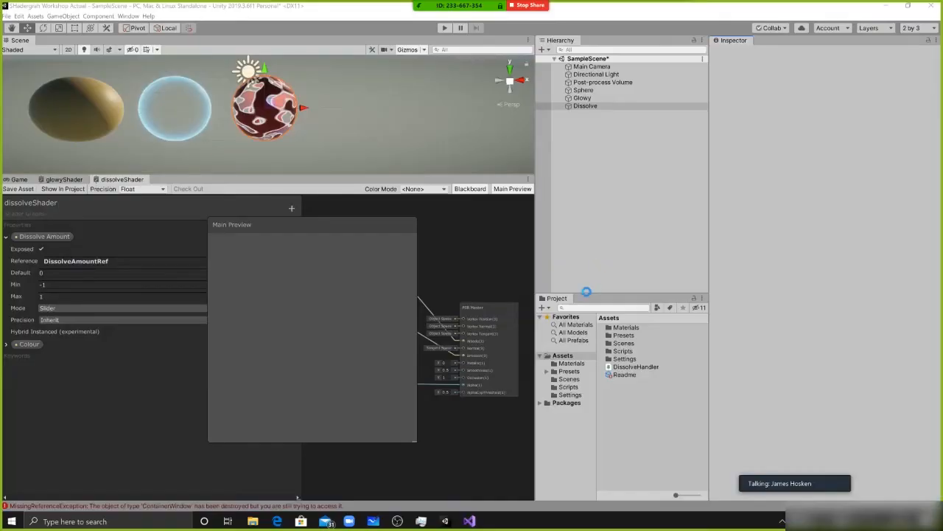
pyautogui.click(248, 205)
pyautogui.hotkey('alt', 'Tab')
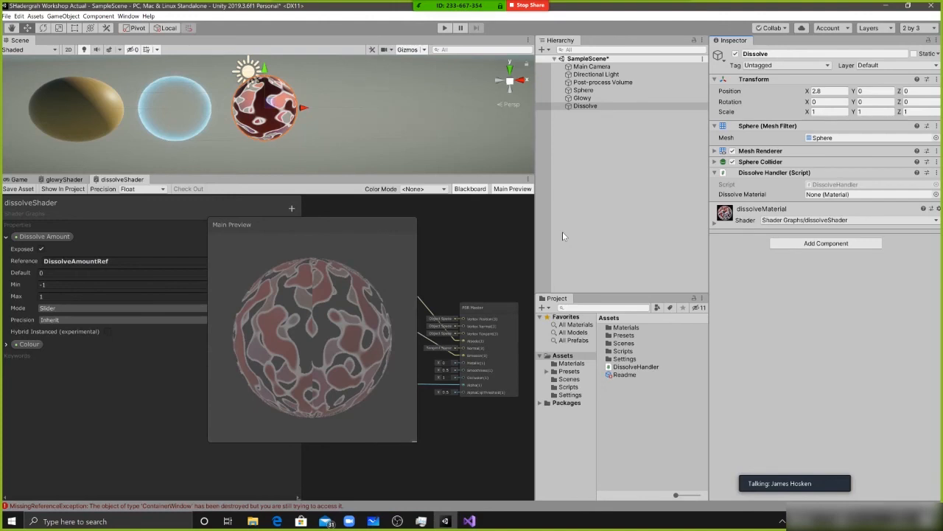
pyautogui.hotkey('alt', 'Tab')
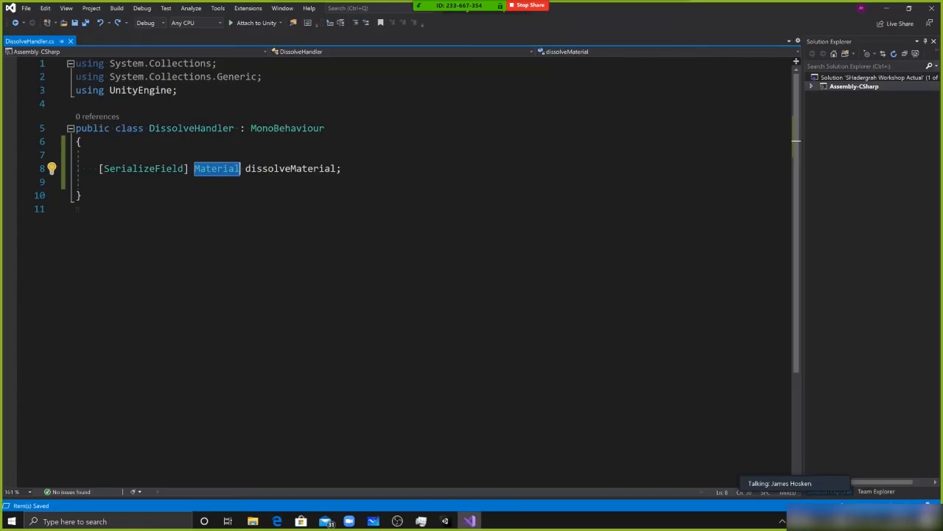
pyautogui.doubleClick(260, 170)
pyautogui.click(286, 170)
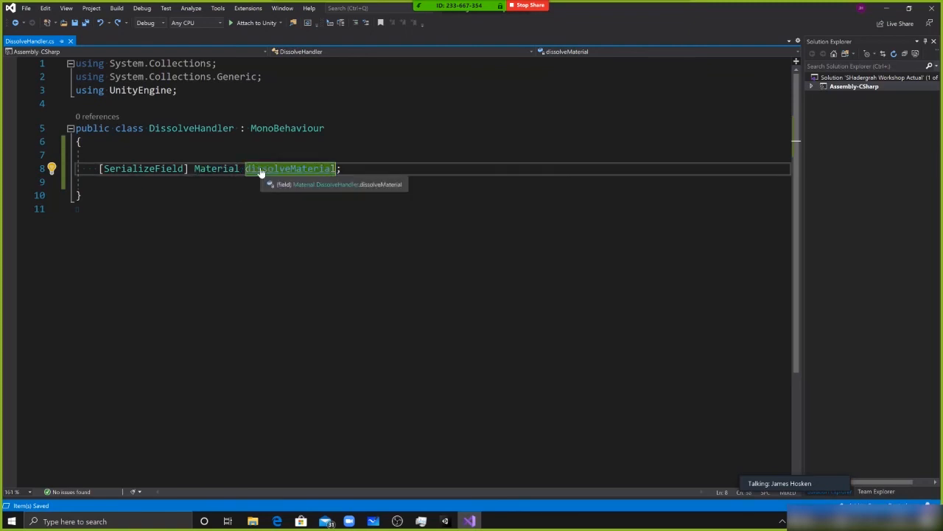
pyautogui.click(178, 128)
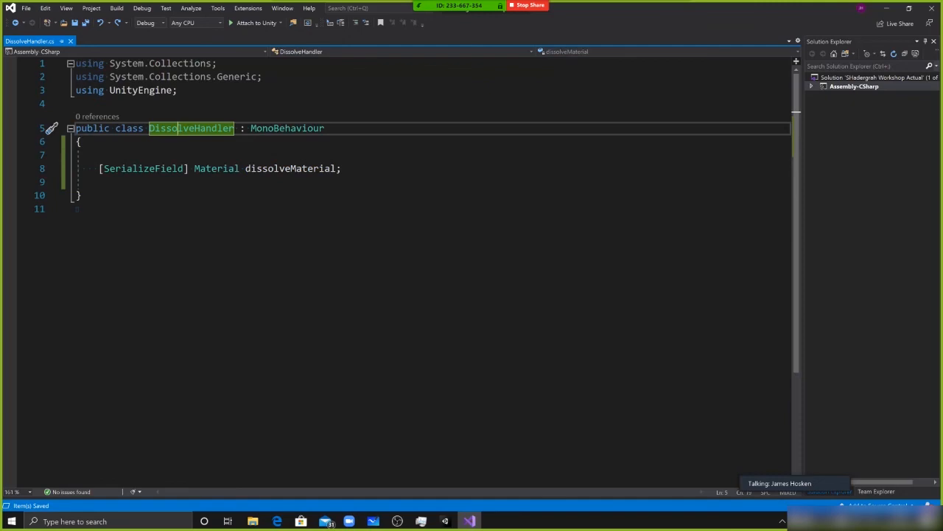
# In Unity, assign dissolveMaterial to the Dissolve Material field of the Dissolve object's Dissolve Handler component
pyautogui.hotkey('alt', 'Tab')
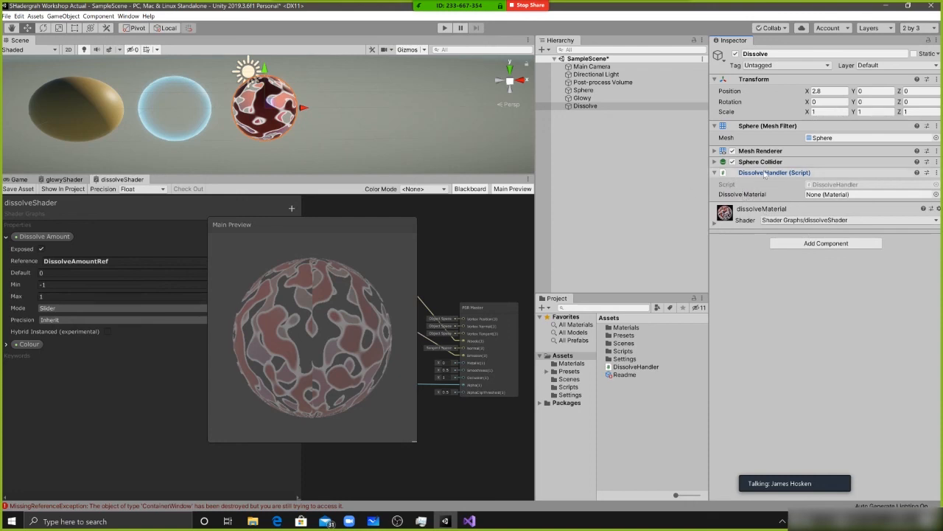
pyautogui.moveTo(587, 106); pyautogui.dragTo(827, 197)
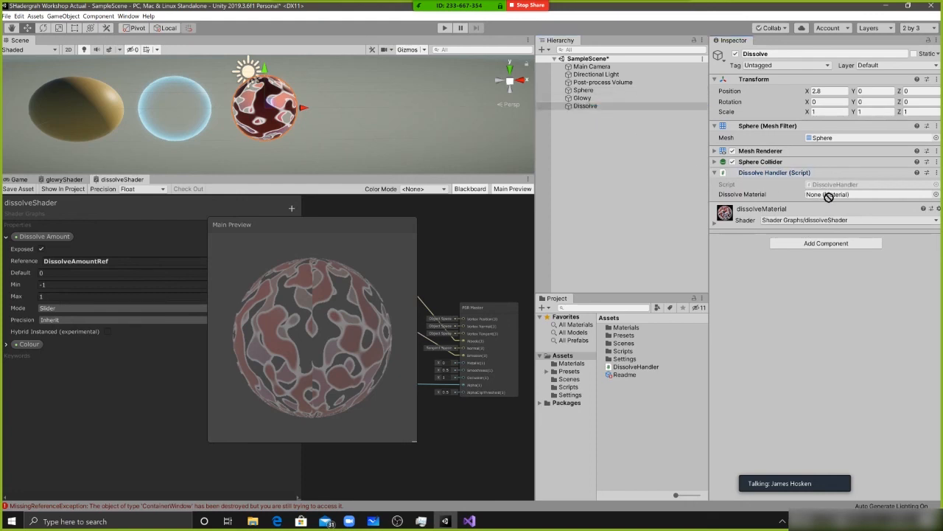
pyautogui.moveTo(759, 209); pyautogui.dragTo(827, 197)
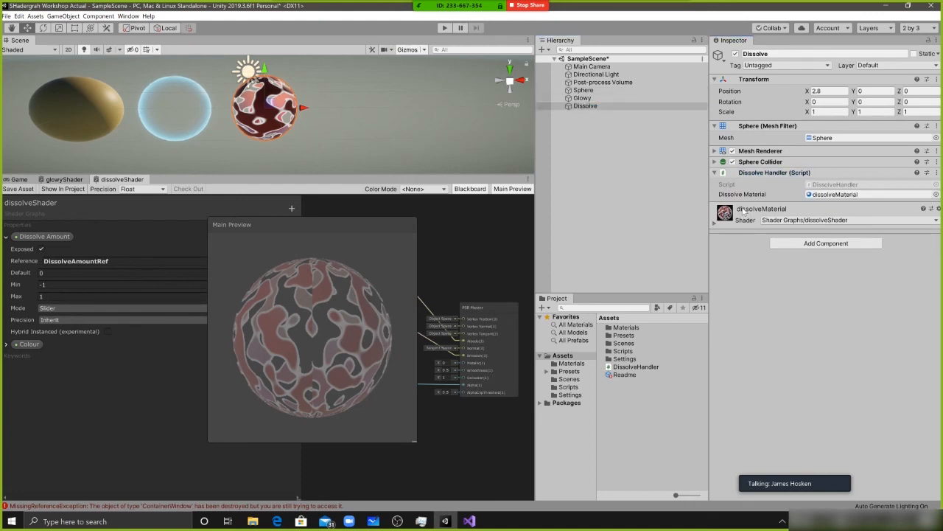
pyautogui.moveTo(740, 207); pyautogui.dragTo(835, 197)
pyautogui.click(715, 223)
# In Visual Studio, add an empty private void Start() method below the dissolveMaterial field
pyautogui.hotkey('alt', 'Tab')
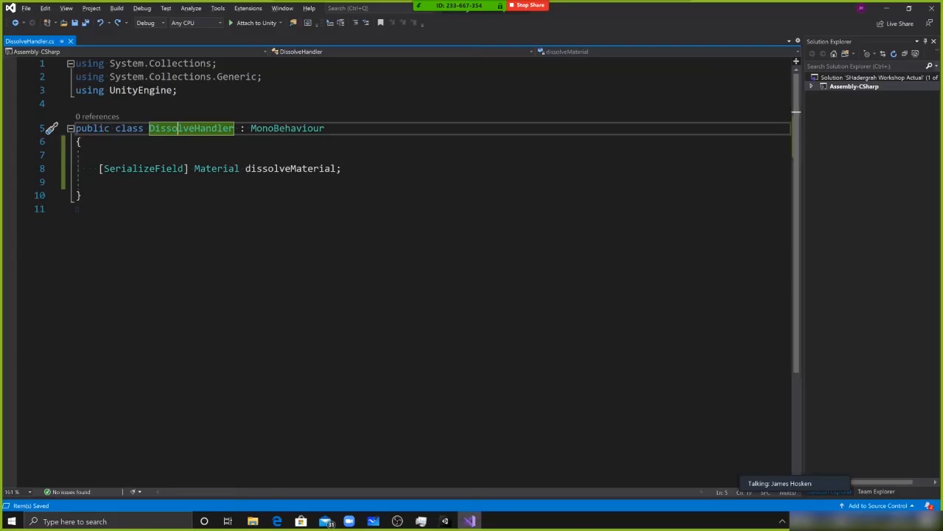
pyautogui.click(341, 168)
pyautogui.press('Return')
pyautogui.press('Return')
pyautogui.write('start')
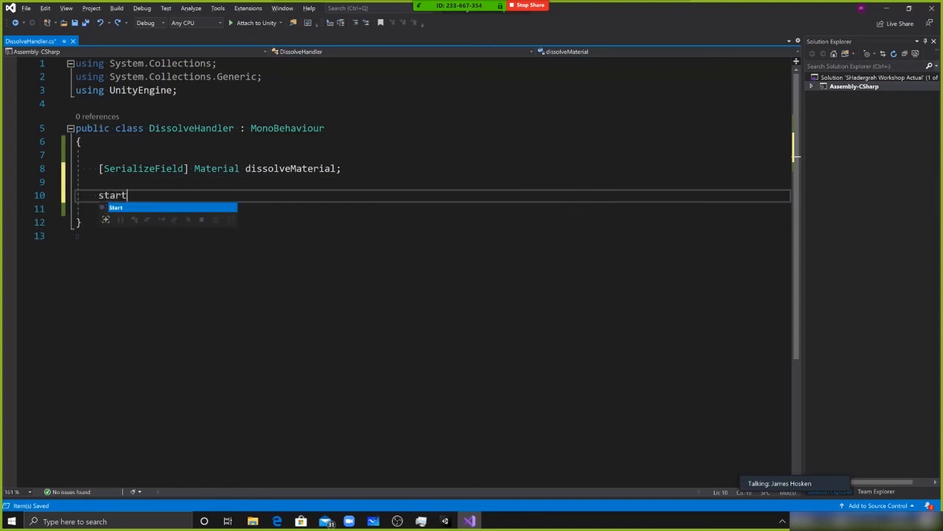
pyautogui.press('Tab')
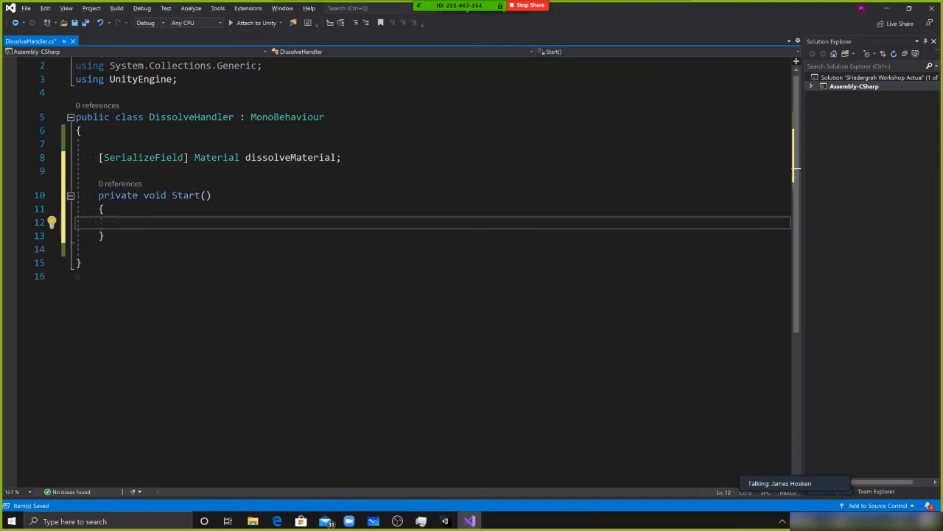
# Write "dissolveMaterial = GetComponent<Renderer>().material;" inside the Start method and save the script
pyautogui.write('diss')
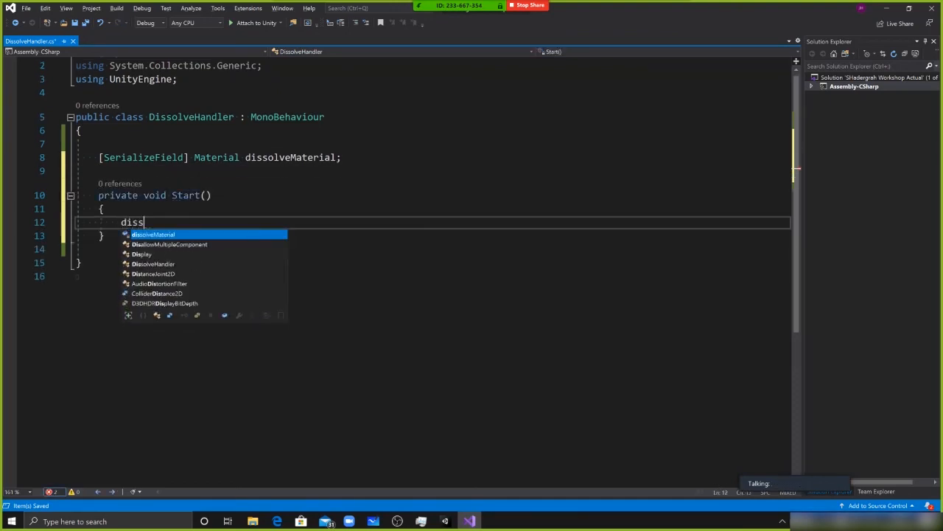
pyautogui.write('olveMaterial = GetComponent')
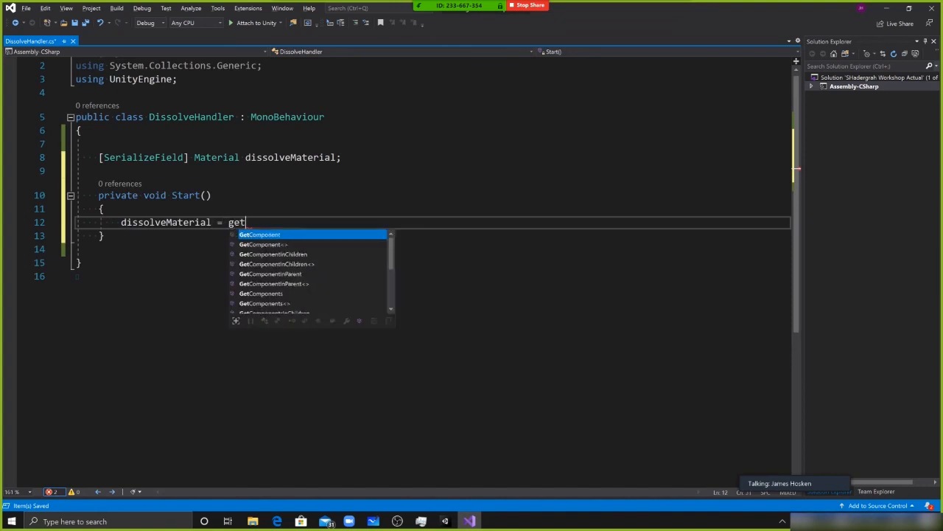
pyautogui.write('<rende>')
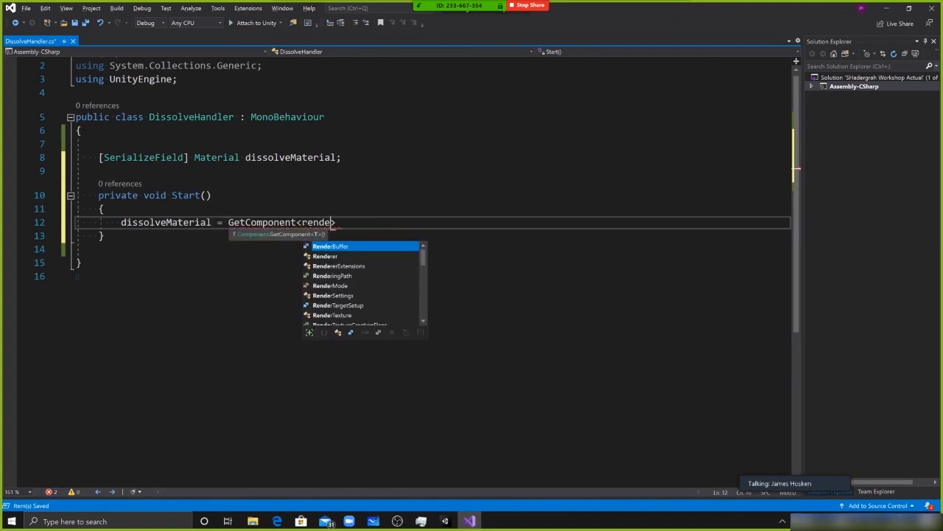
pyautogui.press('Down')
pyautogui.press('Tab')
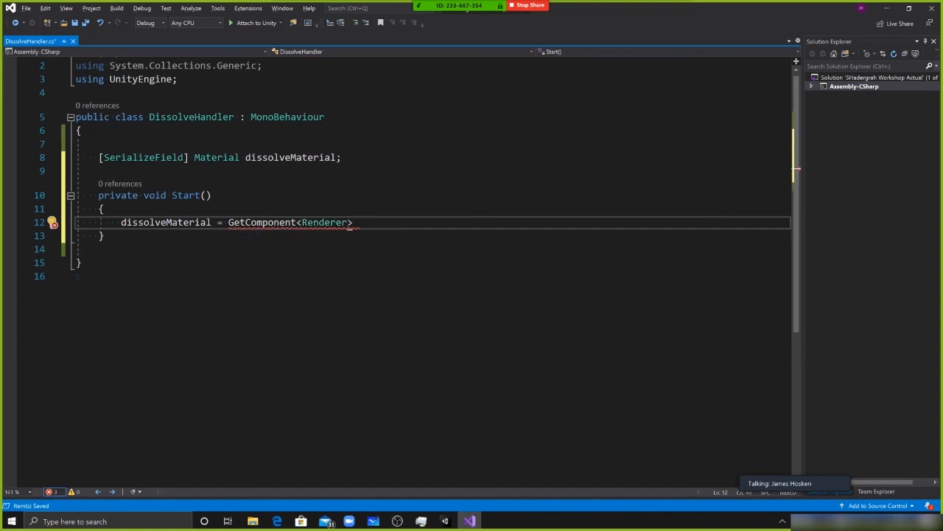
pyautogui.write('().mate')
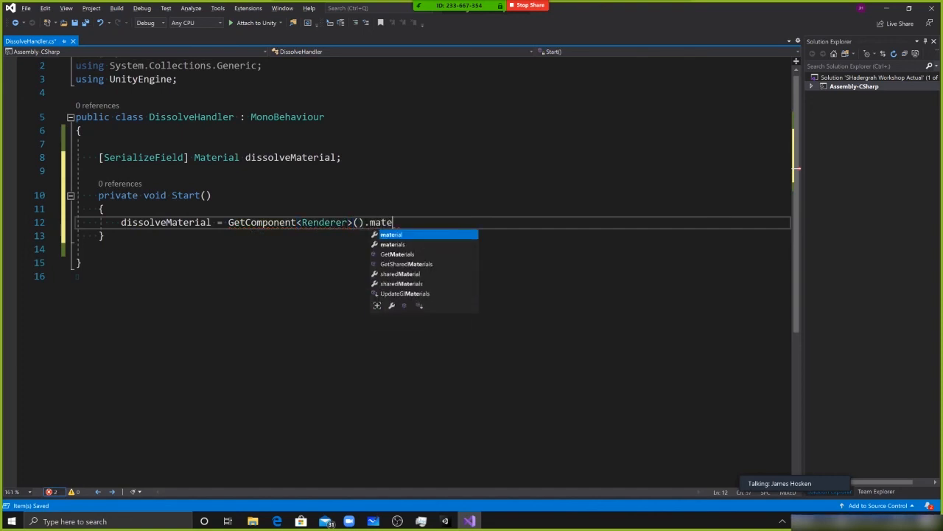
pyautogui.press('Tab')
pyautogui.write(';')
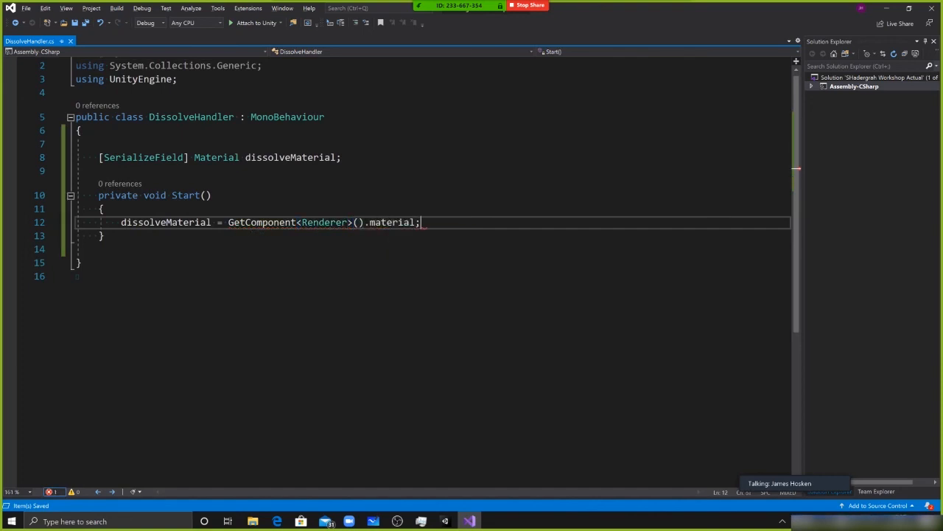
# Delete the whole Start method from the DissolveHandler class and save the script
pyautogui.moveTo(68, 236); pyautogui.dragTo(68, 194)
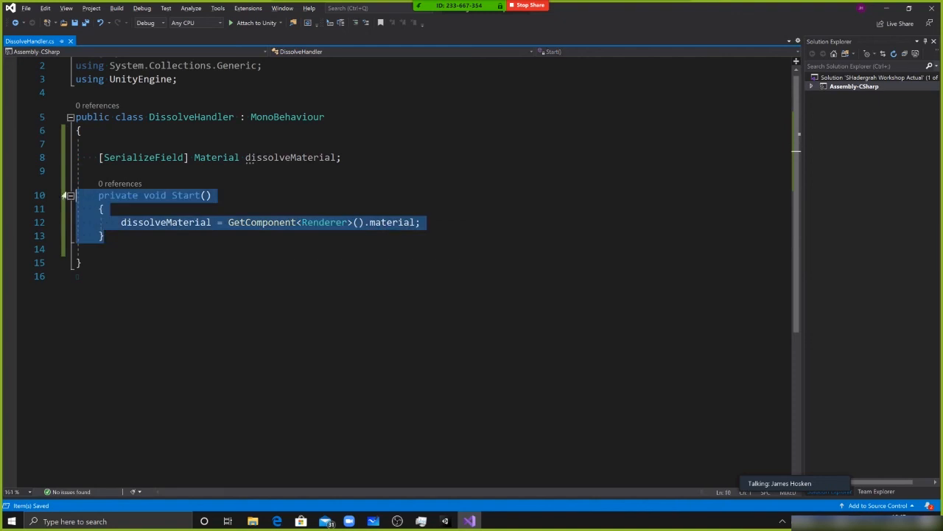
pyautogui.press('Delete')
pyautogui.hotkey('ctrl', 's')
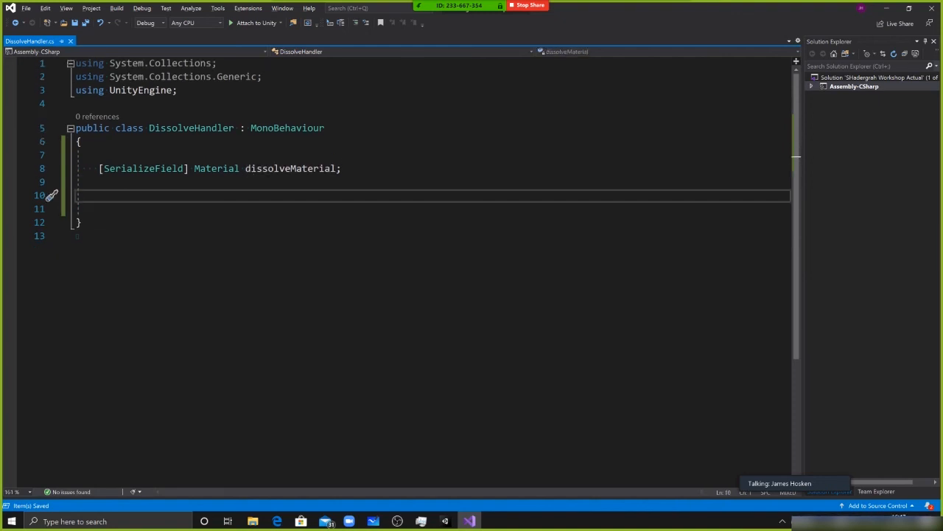
# Compare the dissolveMaterial field and DissolveHandler class in the script with the Dissolve Handler component in Unity
pyautogui.click(315, 169)
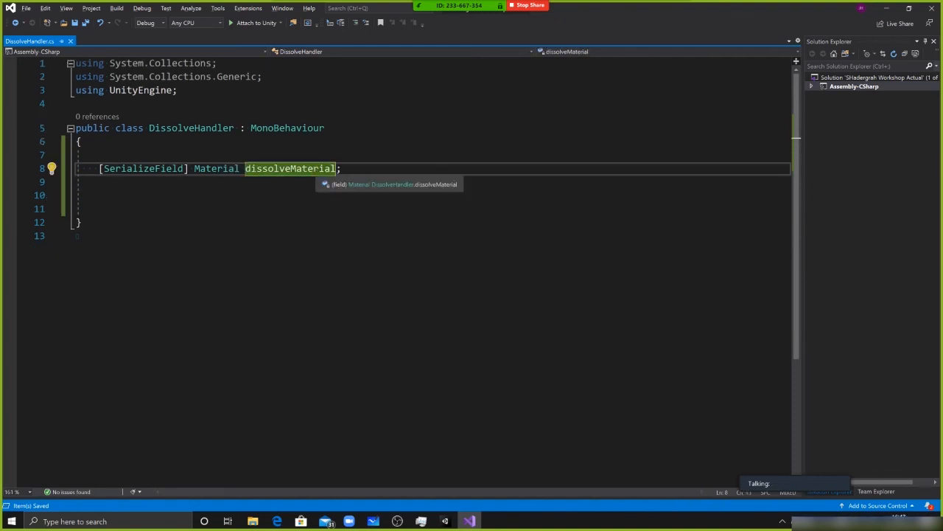
pyautogui.hotkey('ctrl', 's')
pyautogui.hotkey('alt', 'Tab')
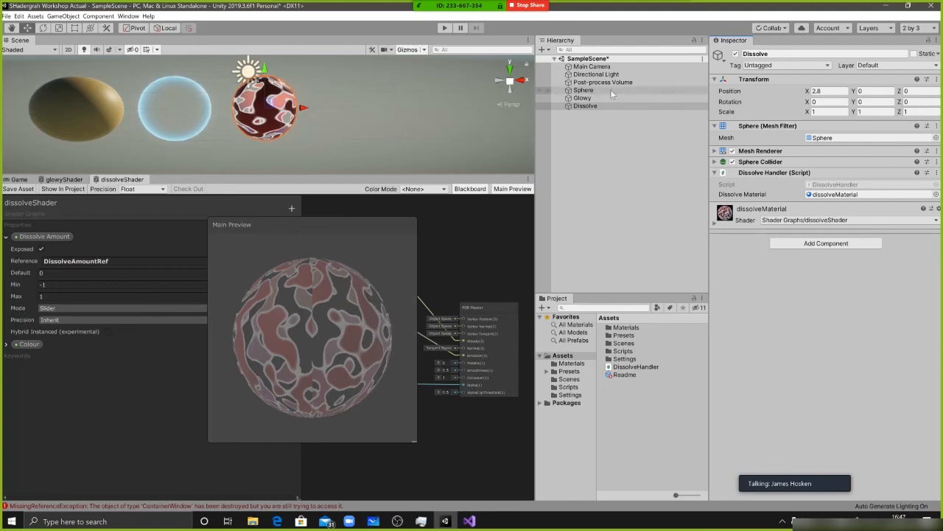
pyautogui.hotkey('alt', 'Tab')
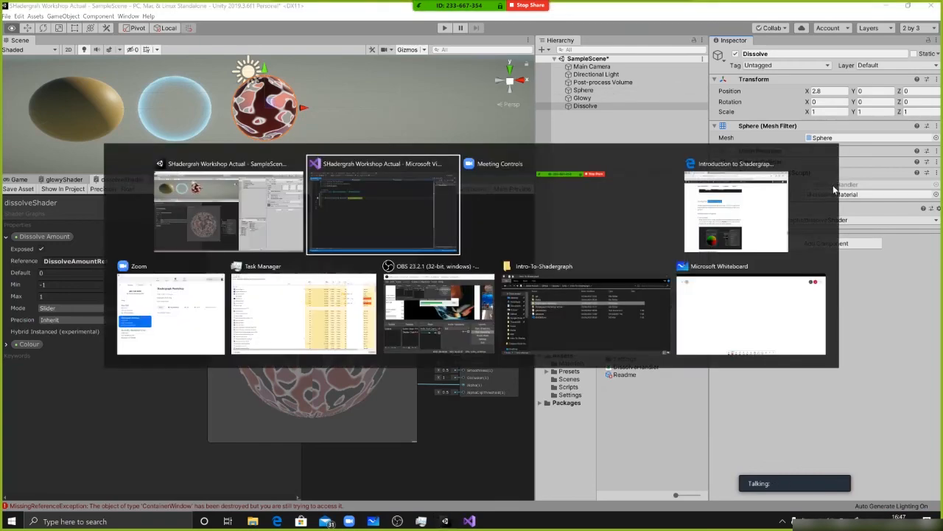
pyautogui.click(342, 169)
pyautogui.click(99, 196)
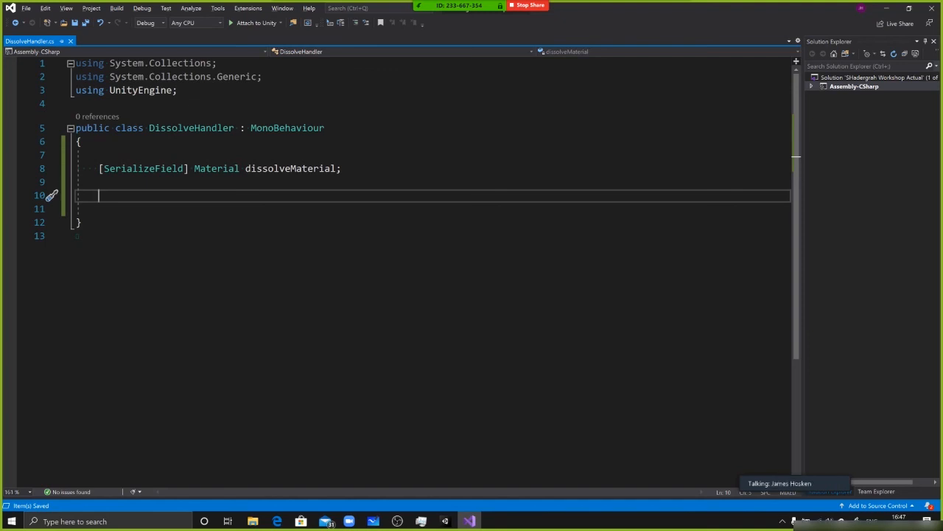
pyautogui.doubleClick(204, 129)
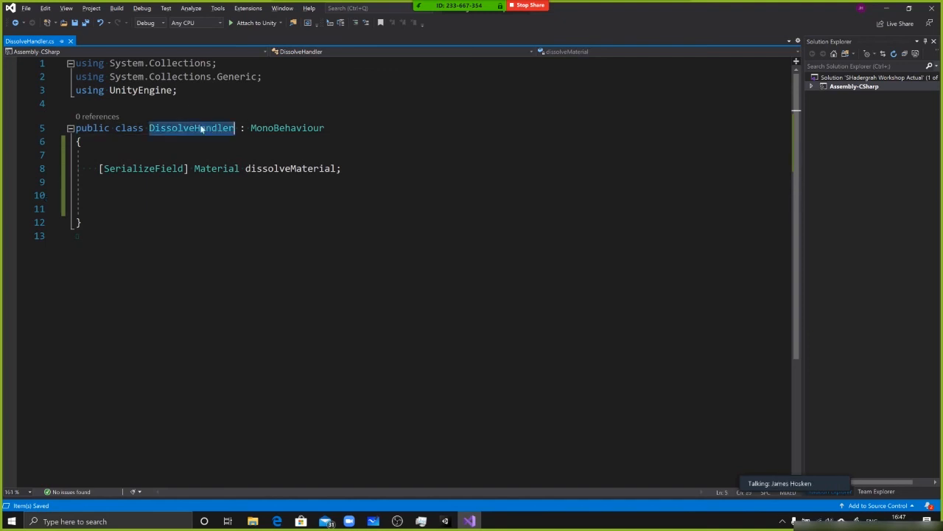
# Below the dissolveMaterial field, write the method "public void OnDissolveValueChange(float value)" with an empty body
pyautogui.click(99, 196)
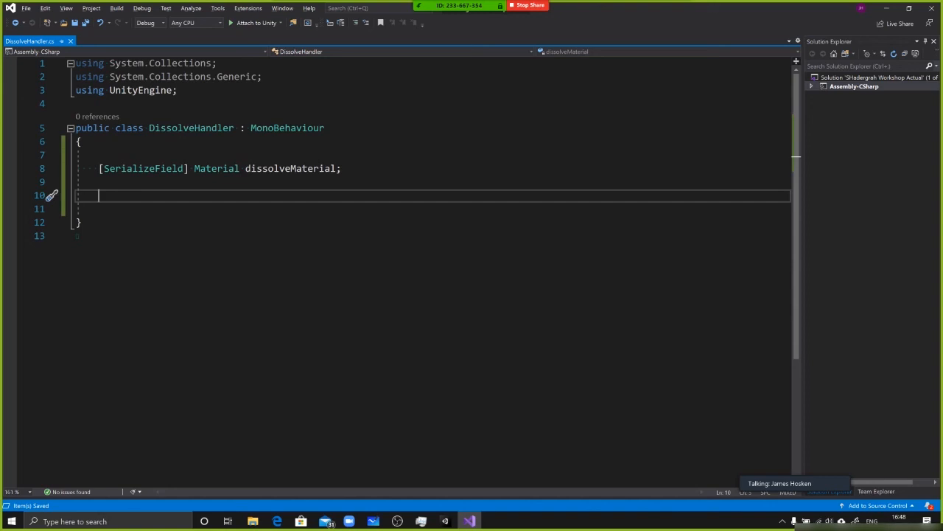
pyautogui.write('public')
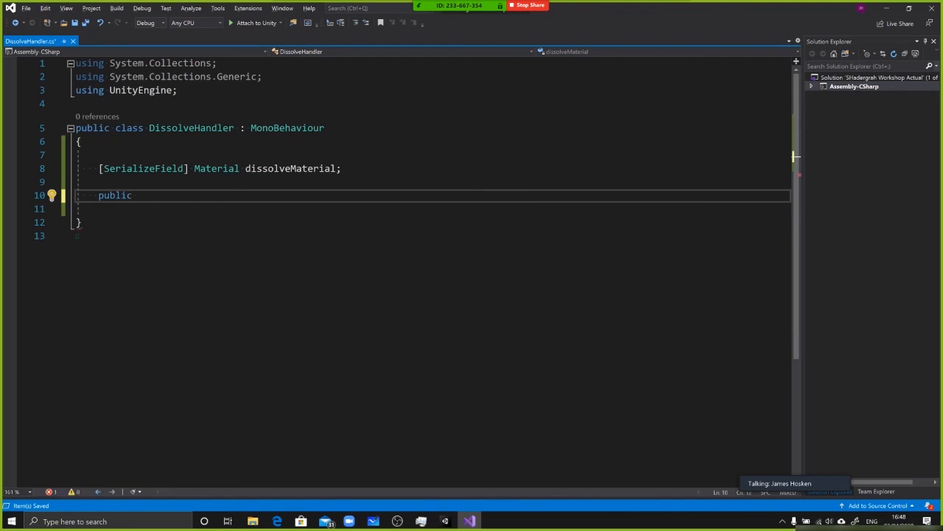
pyautogui.write('void On')
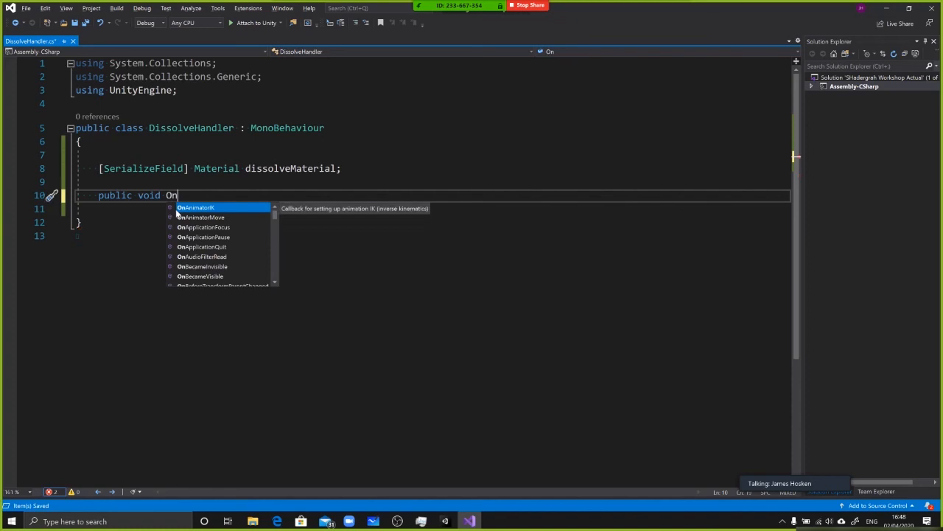
pyautogui.write('Dissolve')
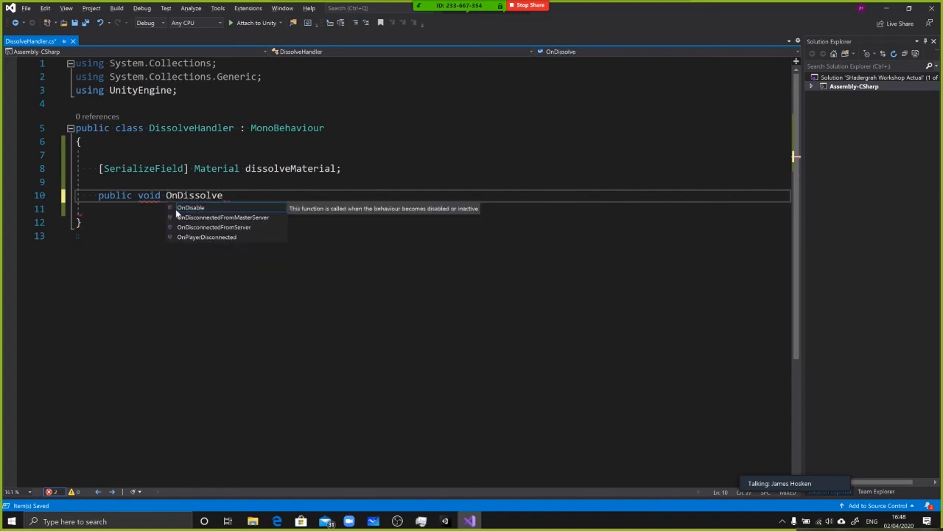
pyautogui.write('Value')
pyautogui.write('Change(')
pyautogui.write('float')
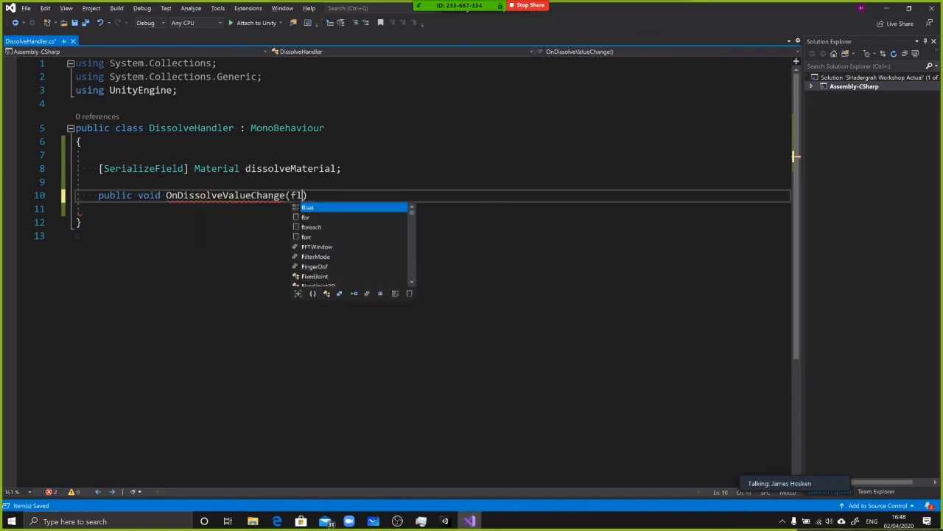
pyautogui.write(' value')
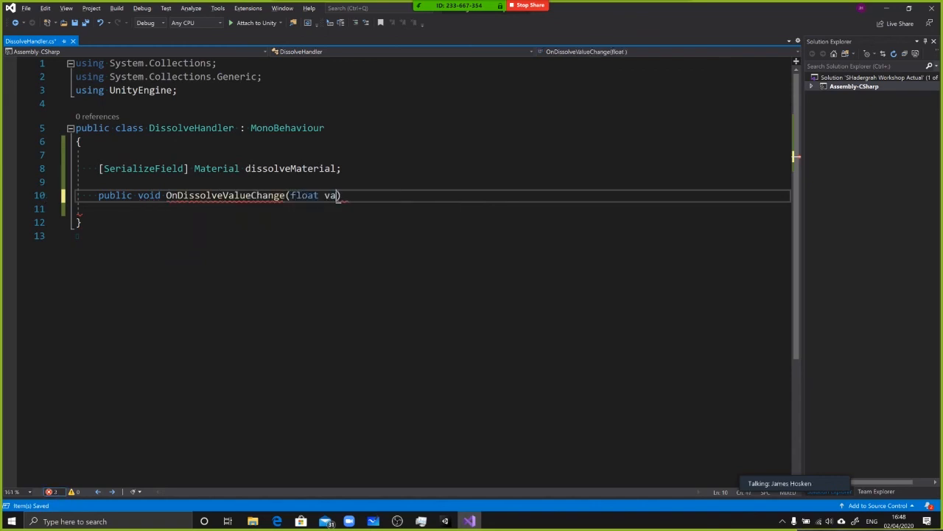
pyautogui.write(')')
pyautogui.press('Return')
pyautogui.write('{')
pyautogui.press('Return')
# Rename the float parameter of OnDissolveValueChange to newValue and place the cursor inside the method body
pyautogui.click(330, 195)
pyautogui.press('BackSpace')
pyautogui.write('newV')
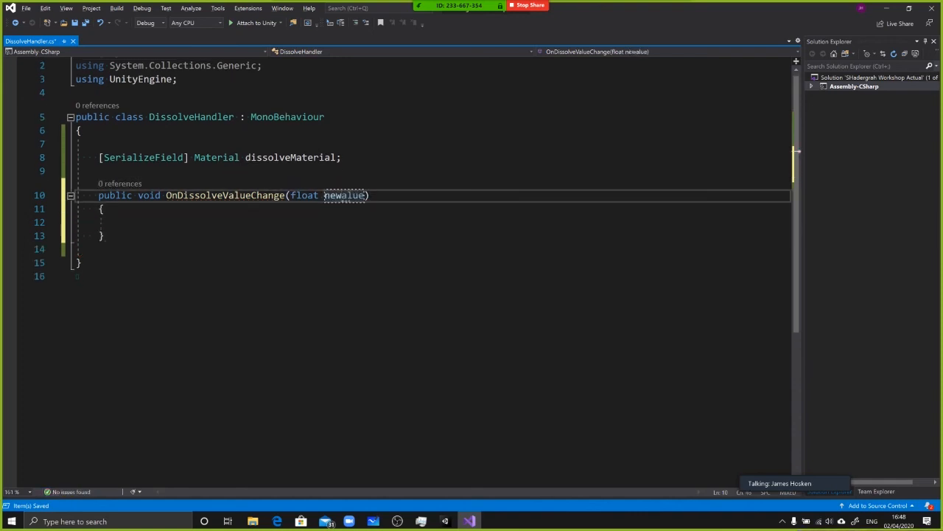
pyautogui.press('Down')
pyautogui.press('Down')
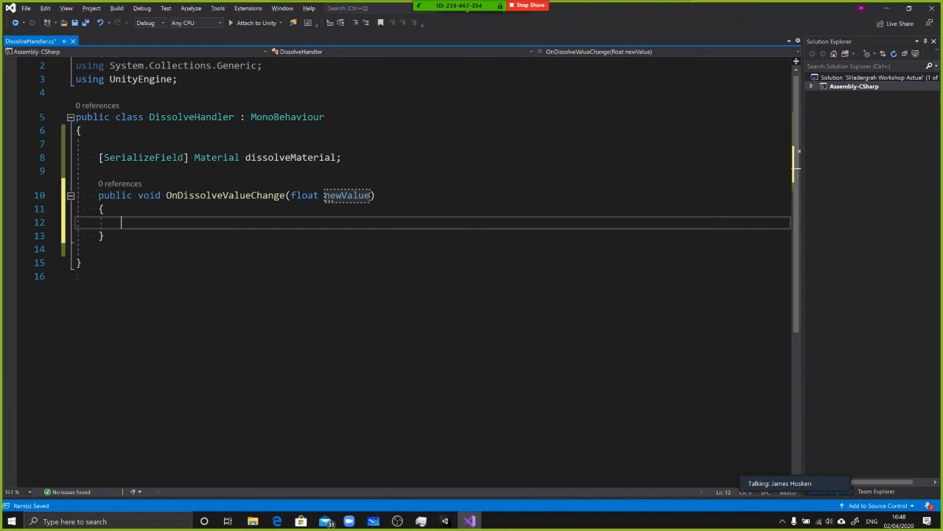
# Highlight the OnDissolveValueChange method name and its float newValue parameter
pyautogui.click(218, 195)
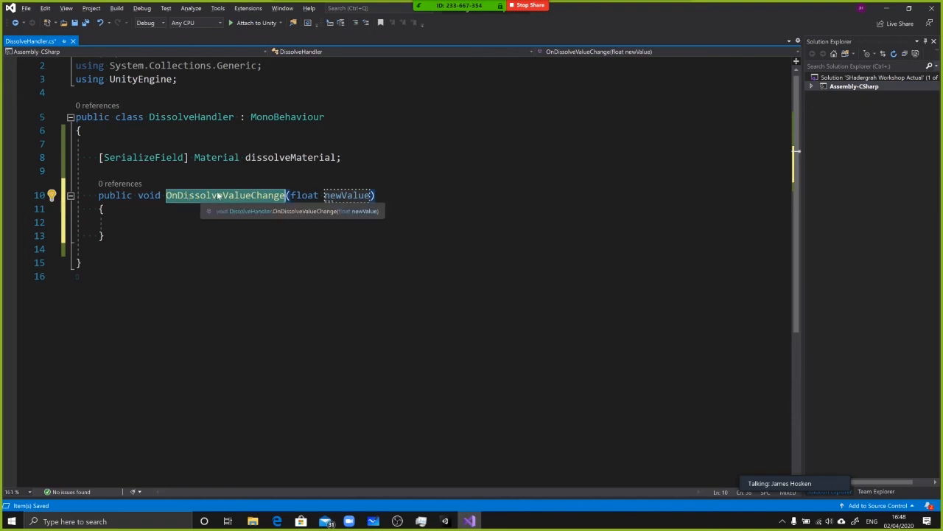
pyautogui.click(309, 196)
pyautogui.click(342, 196)
pyautogui.moveTo(353, 196); pyautogui.dragTo(292, 196)
pyautogui.click(336, 196)
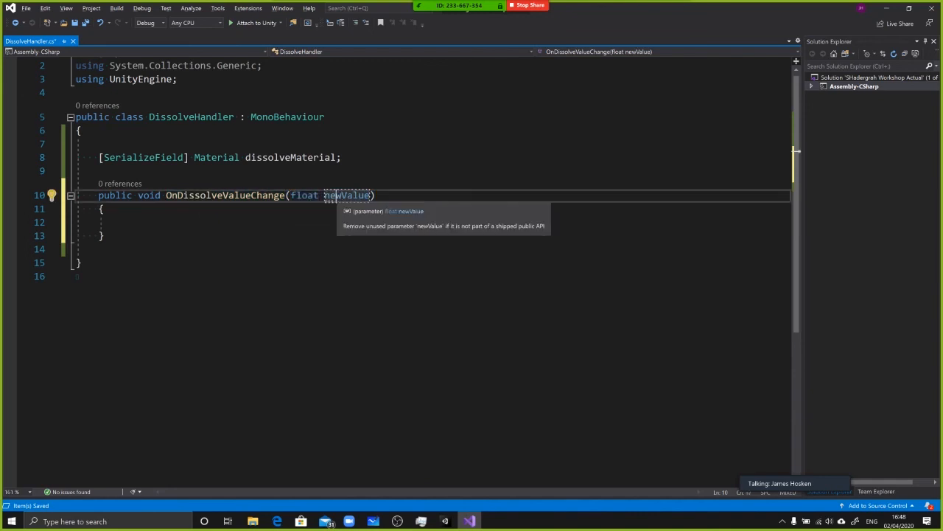
# Inside the OnDissolveValueChange body, start a SetFloat call on dissolveMaterial and highlight the SetFloat method name
pyautogui.click(121, 222)
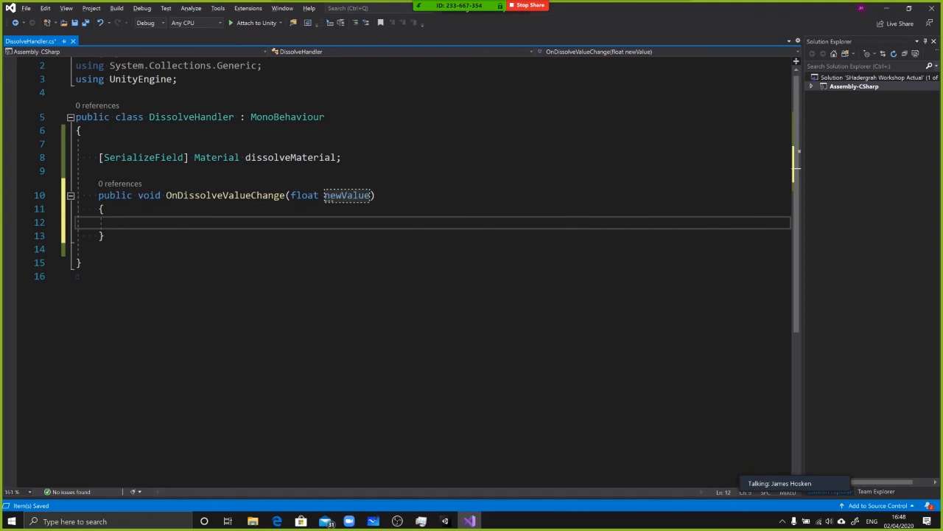
pyautogui.write('dissolveMaterial')
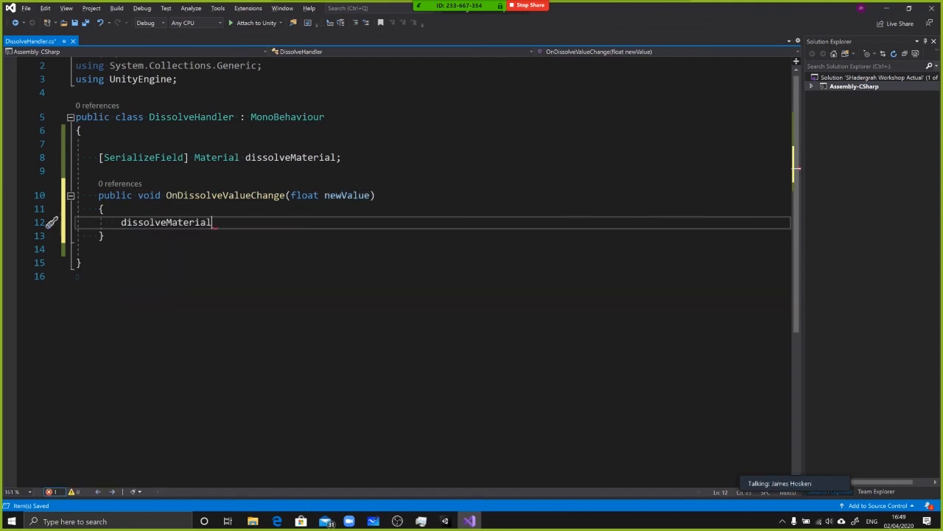
pyautogui.write('.se')
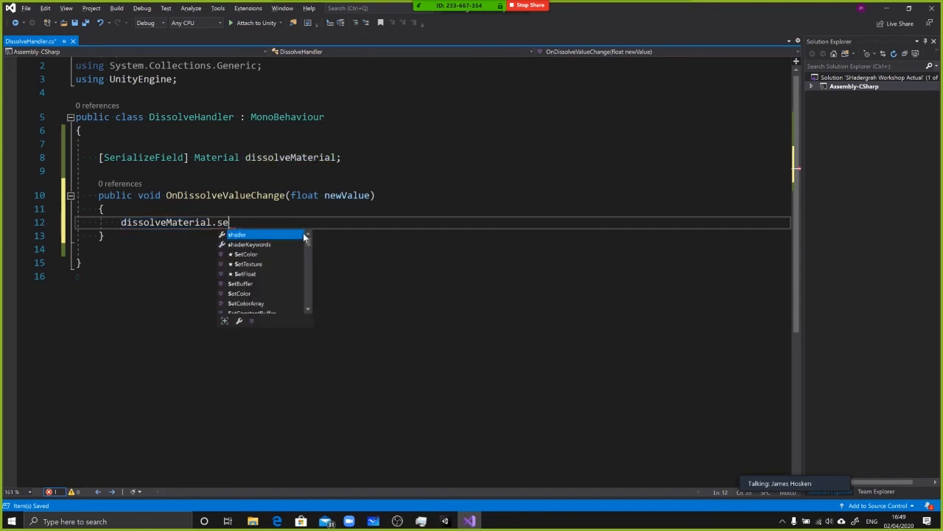
pyautogui.write('tflo')
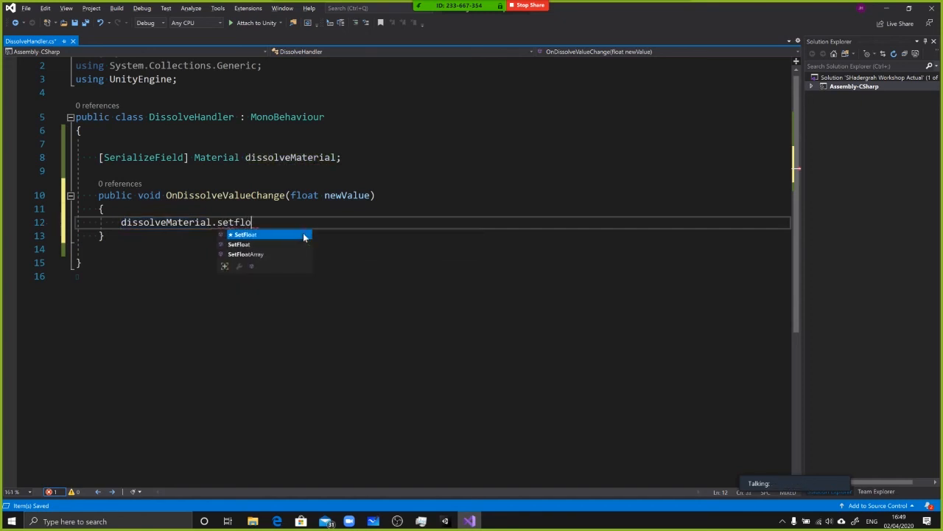
pyautogui.press('Tab')
pyautogui.doubleClick(260, 223)
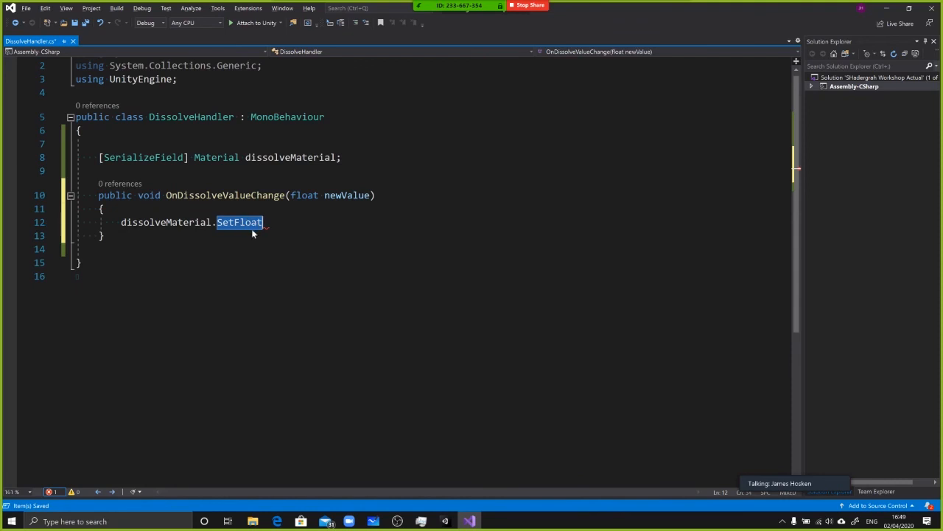
# Switch to Unity and examine the Dissolve Amount property's reference and the property types that can be added to dissolveShader
pyautogui.hotkey('alt', 'Tab')
pyautogui.moveTo(307, 232); pyautogui.dragTo(398, 228)
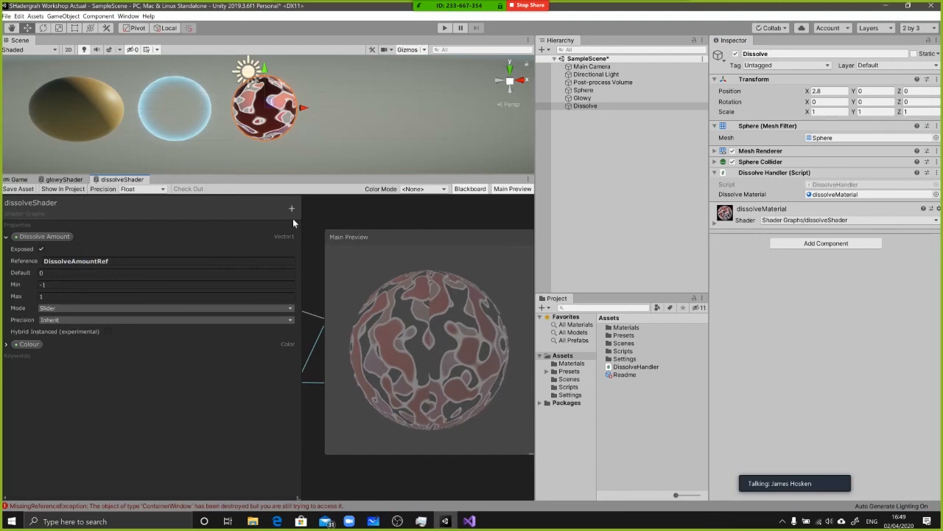
pyautogui.moveTo(202, 204); pyautogui.dragTo(239, 72)
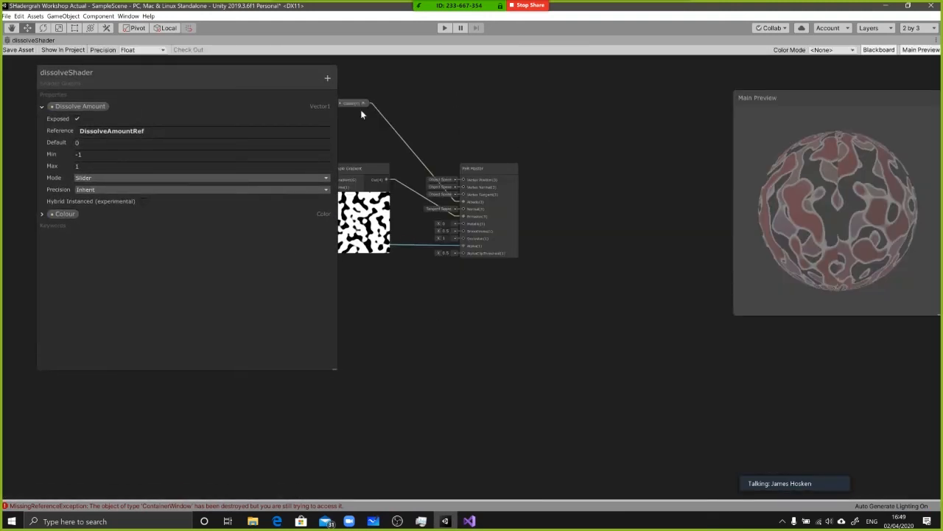
pyautogui.moveTo(94, 73); pyautogui.dragTo(30, 75)
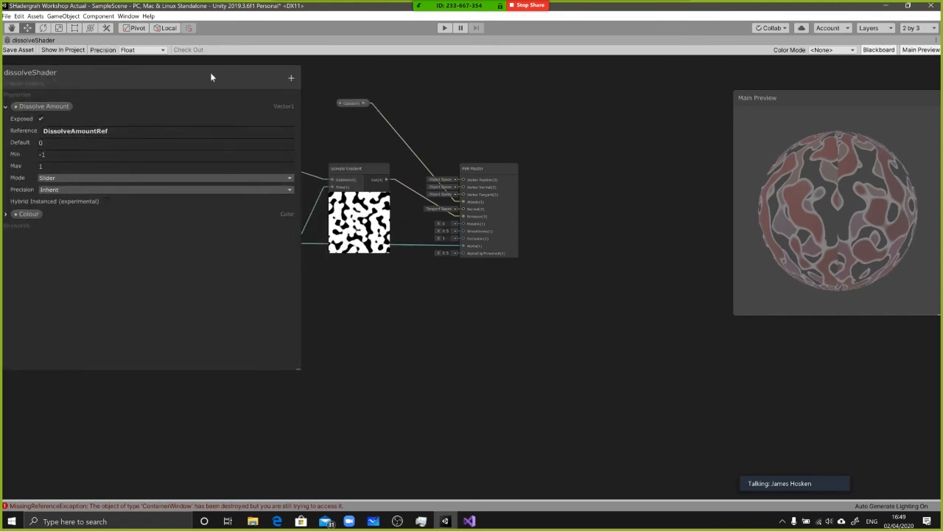
pyautogui.click(291, 79)
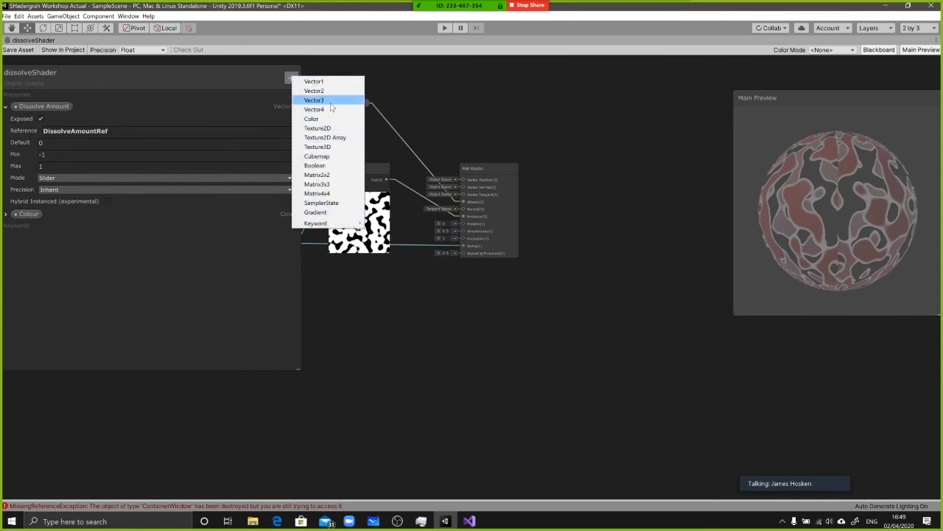
pyautogui.click(292, 79)
pyautogui.click(292, 79)
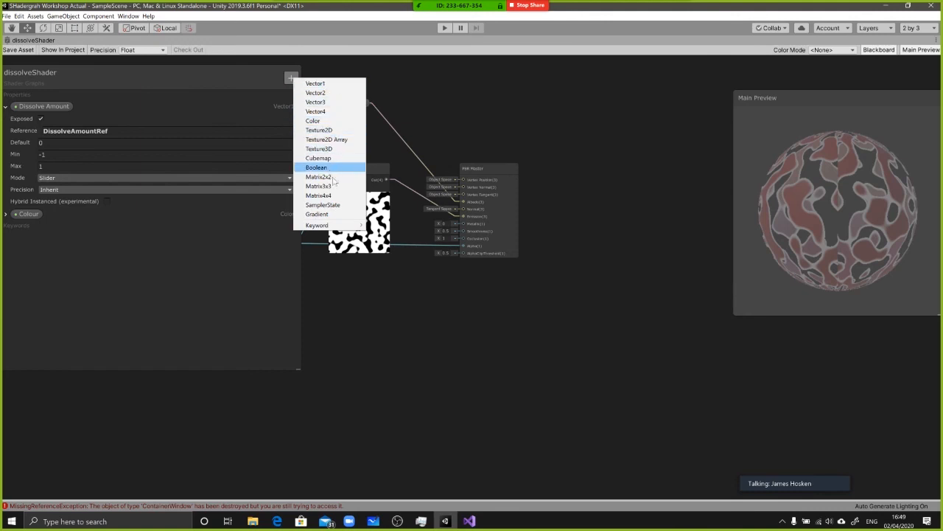
pyautogui.click(457, 361)
pyautogui.hotkey('alt', 'Tab')
pyautogui.hotkey('alt', 'Tab')
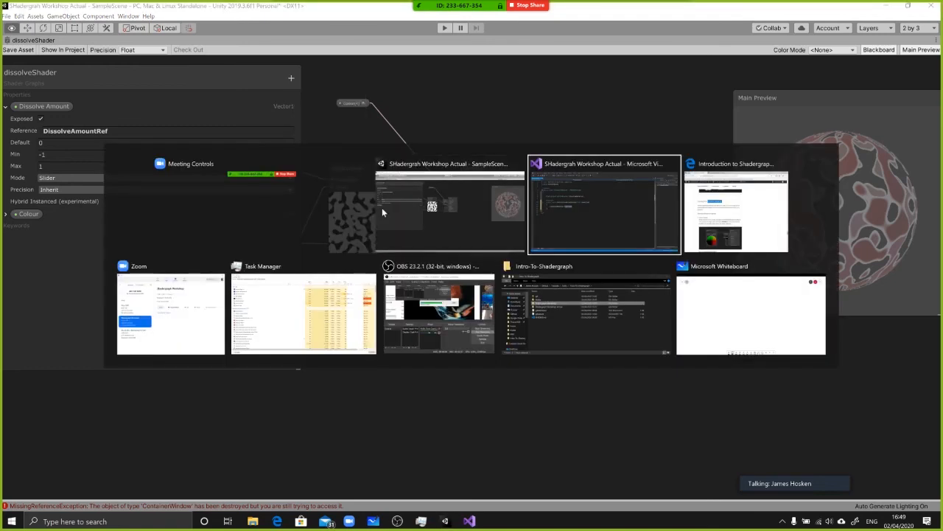
pyautogui.click(383, 212)
pyautogui.moveTo(395, 301); pyautogui.dragTo(477, 289, button='middle')
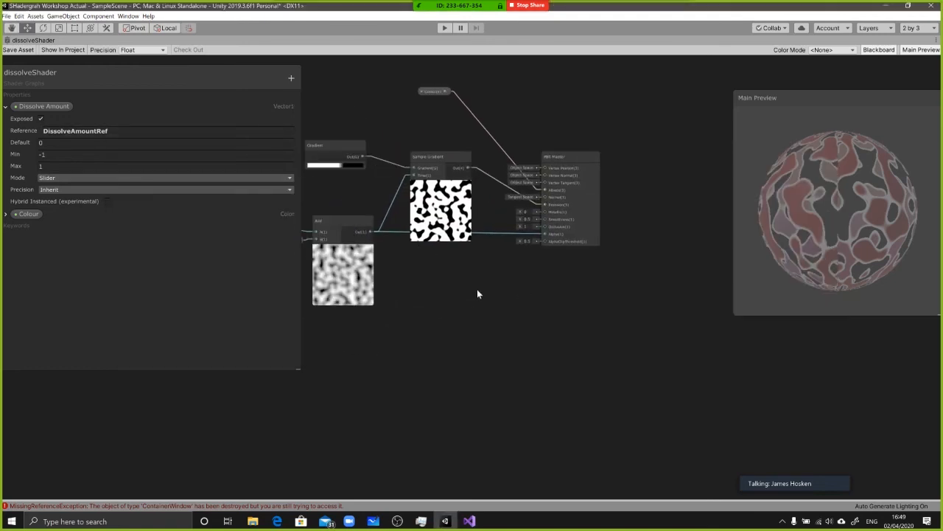
pyautogui.hotkey('alt', 'Tab')
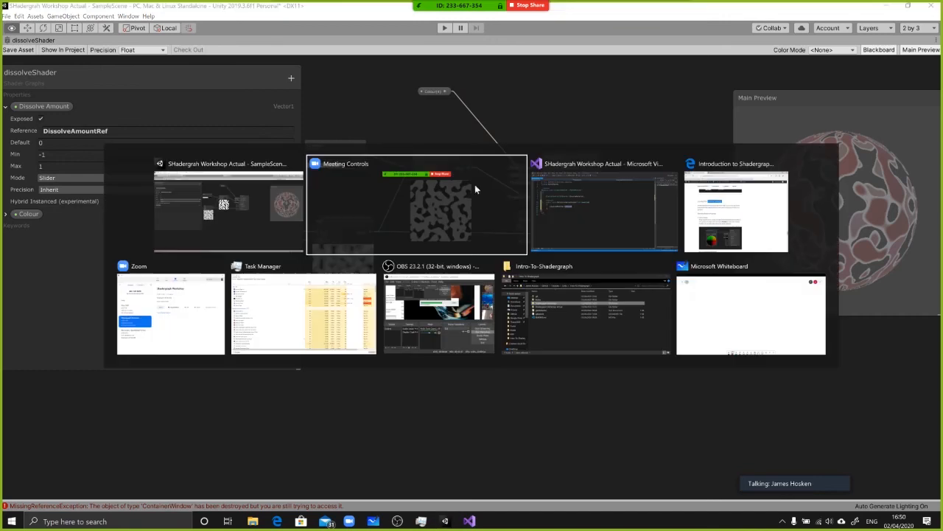
pyautogui.hotkey('shift', 'space')
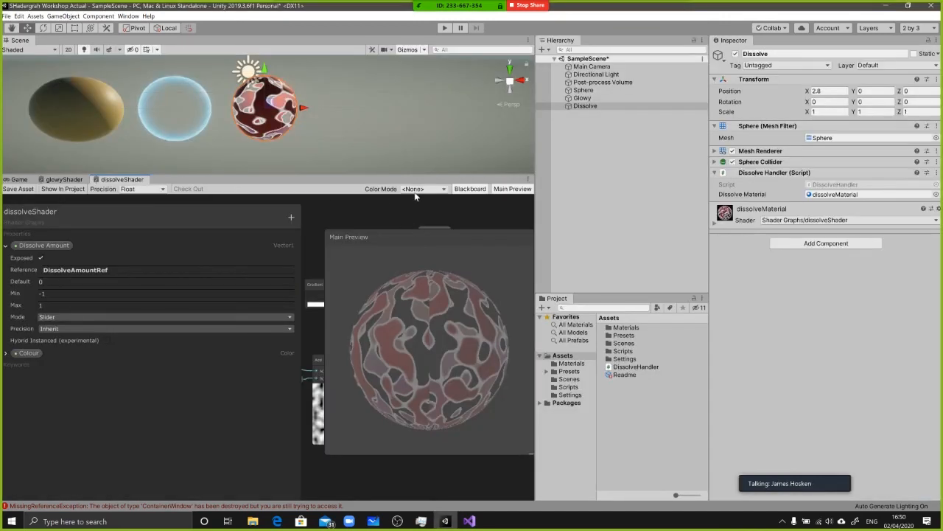
# Back in the DissolveHandler script, pass "DissolveAmountReference" as the property name to SetFloat, end the statement with a semicolon, and save
pyautogui.hotkey('alt', 'Tab')
pyautogui.hotkey('alt', 'Tab')
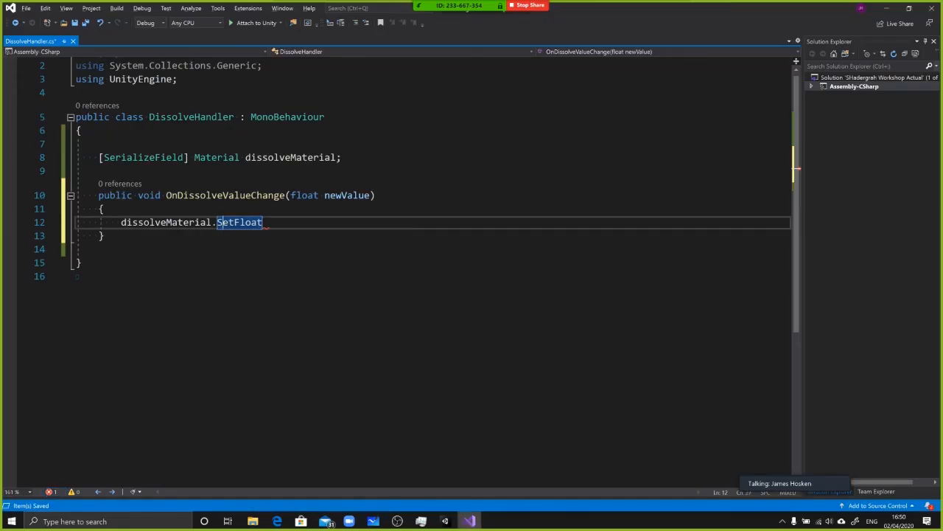
pyautogui.write('("')
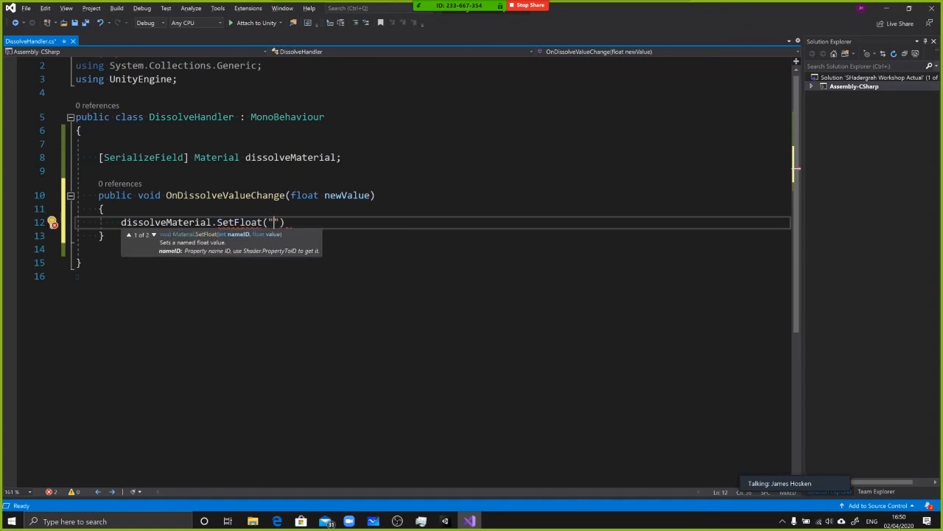
pyautogui.write('DissolveA')
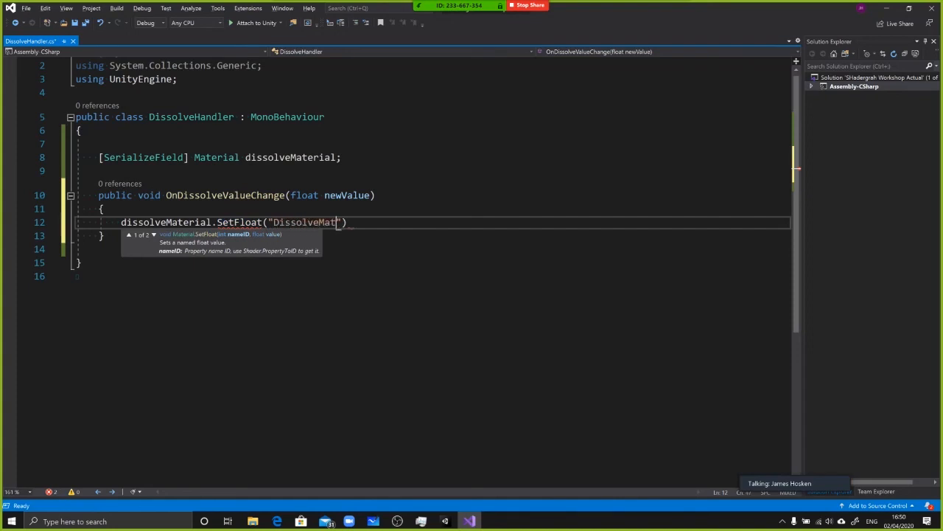
pyautogui.write('mountReference");')
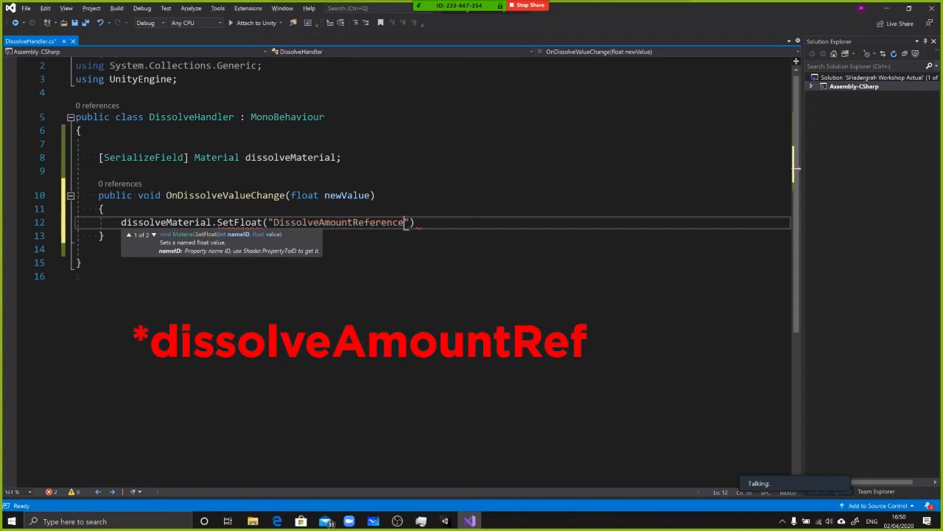
pyautogui.hotkey('ctrl', 's')
# Add newValue as the second argument of the SetFloat call and save the script
pyautogui.press('Left')
pyautogui.press('Left')
pyautogui.write(', ')
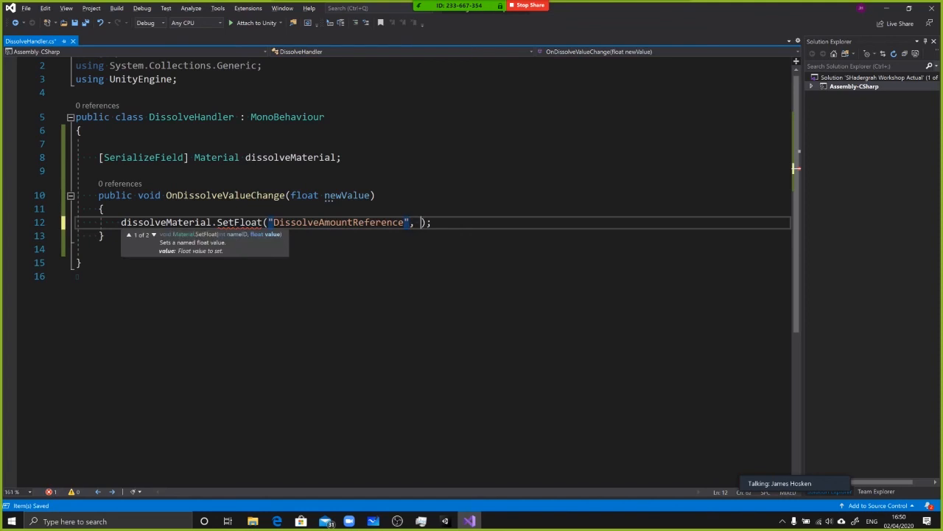
pyautogui.write('newValue')
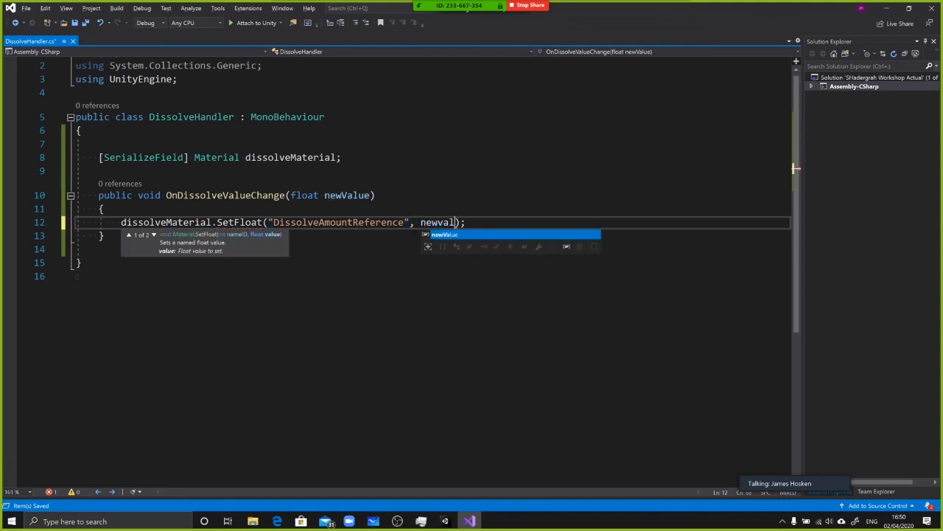
pyautogui.hotkey('ctrl', 's')
pyautogui.click(104, 208)
pyautogui.click(99, 249)
pyautogui.moveTo(99, 249); pyautogui.dragTo(93, 158)
pyautogui.click(99, 144)
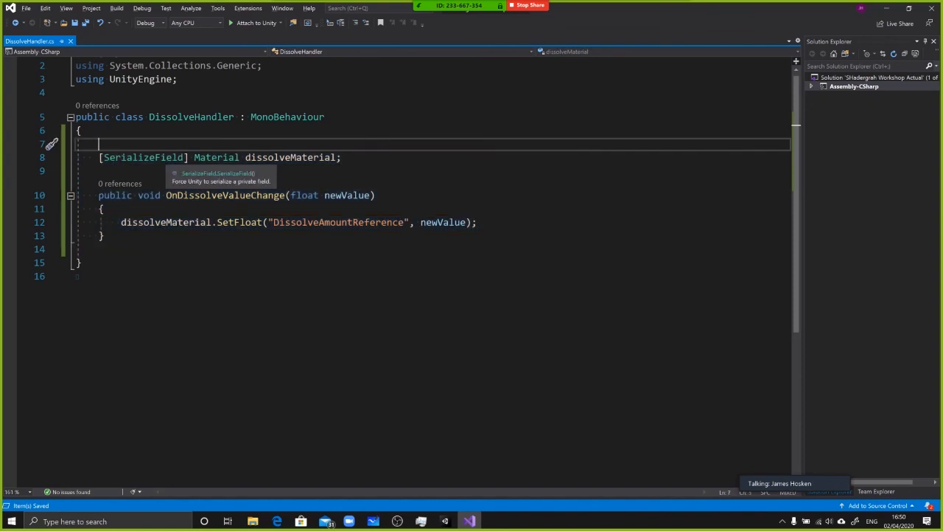
pyautogui.hotkey('alt', 'Tab')
pyautogui.hotkey('alt', 'shift', 'Tab')
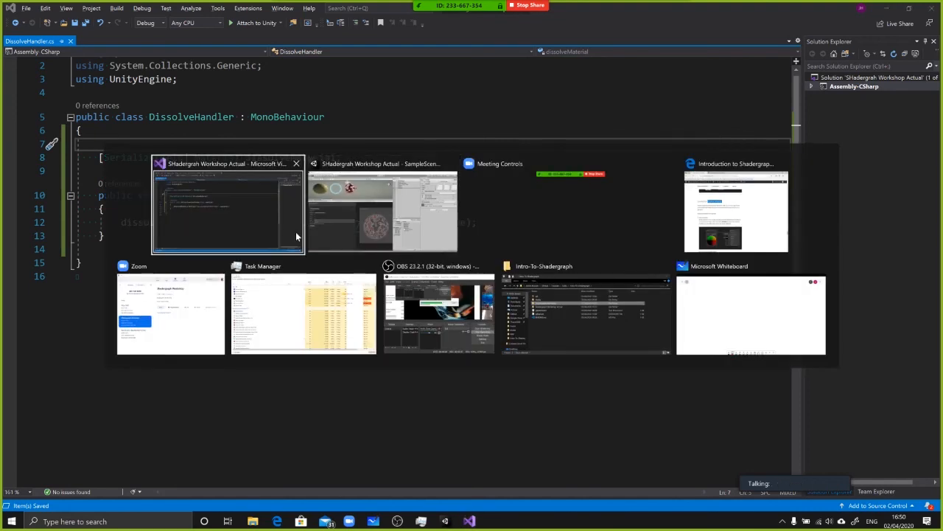
pyautogui.click(791, 472)
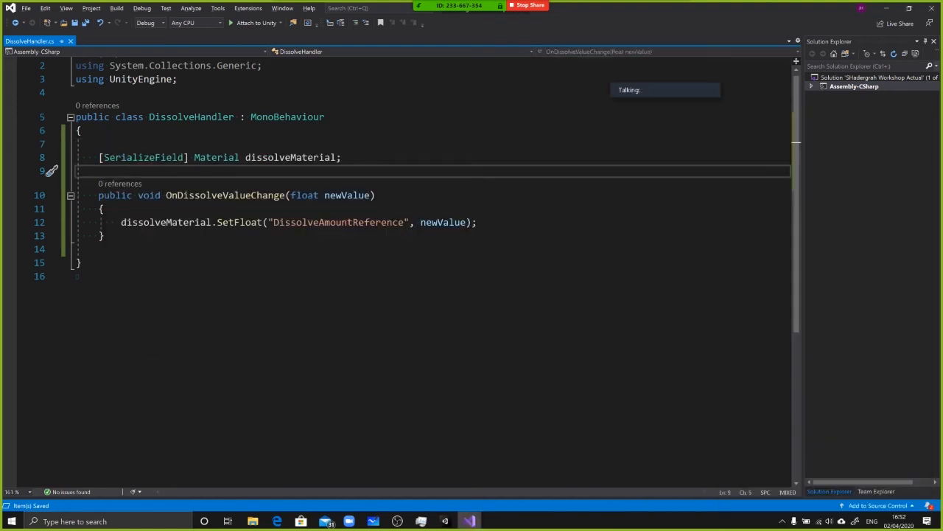
pyautogui.press('Down')
pyautogui.press('Down')
pyautogui.press('Down')
pyautogui.press('Down')
pyautogui.press('Down')
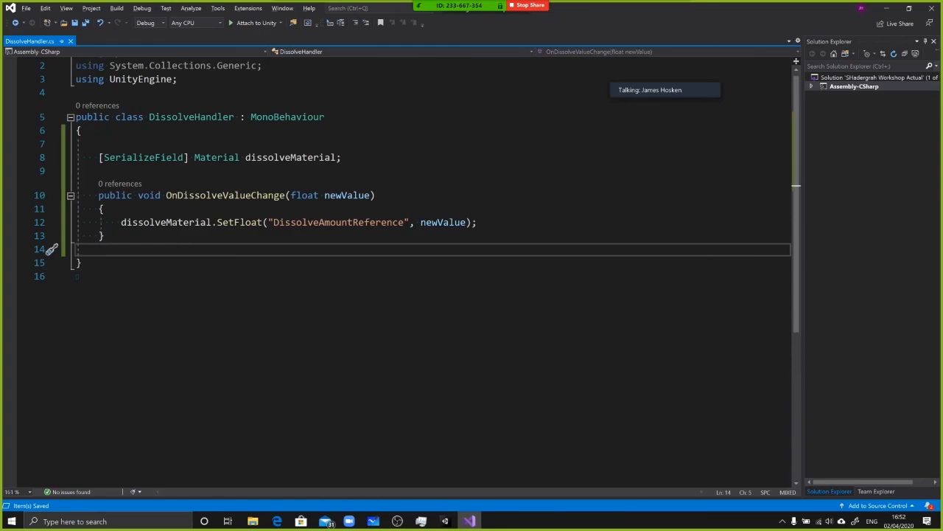
# Switch to Unity and run the scene in Play mode
pyautogui.hotkey('alt', 'Tab')
pyautogui.click(444, 27)
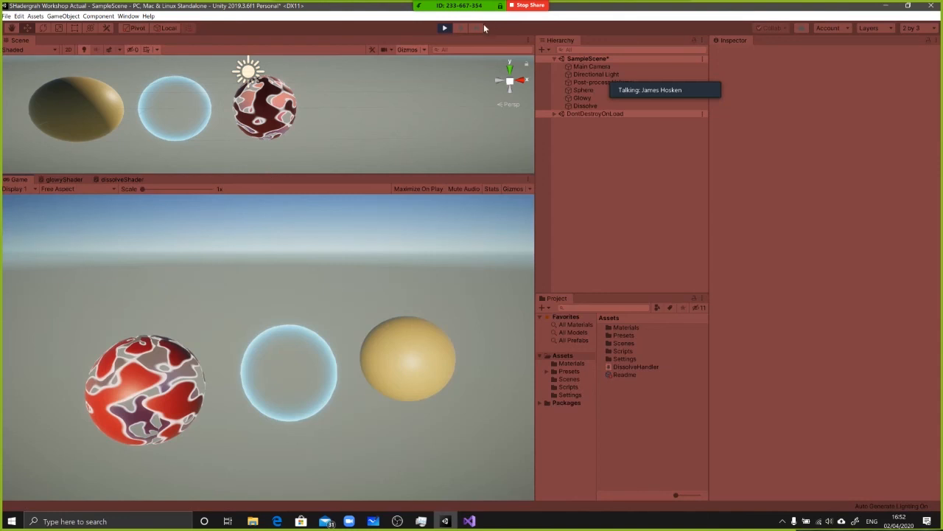
# Back in the DissolveHandler script, add an empty "private void Start()" method below OnDissolveValueChange
pyautogui.hotkey('alt', 'Tab')
pyautogui.click(105, 236)
pyautogui.press('Return')
pyautogui.press('Return')
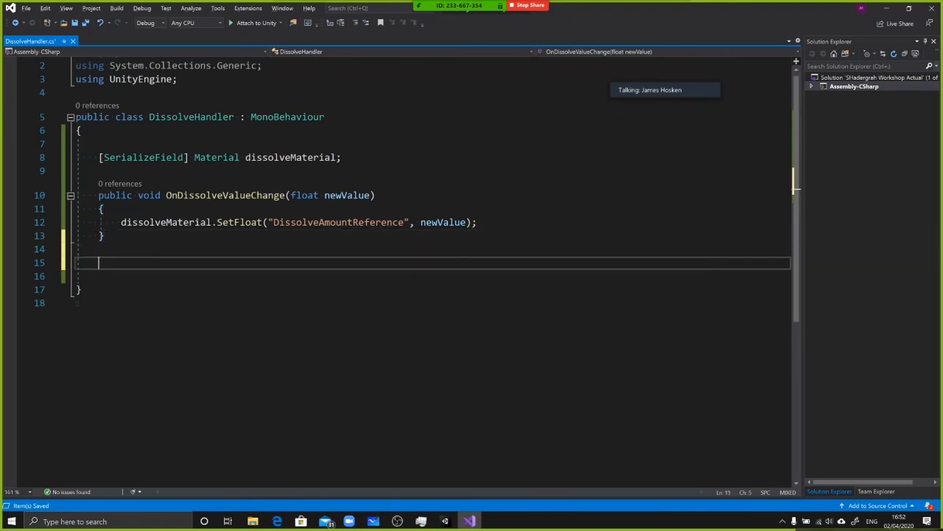
pyautogui.write('str')
pyautogui.press('BackSpace')
pyautogui.write('art')
pyautogui.hotkey('ctrl', 'BackSpace')
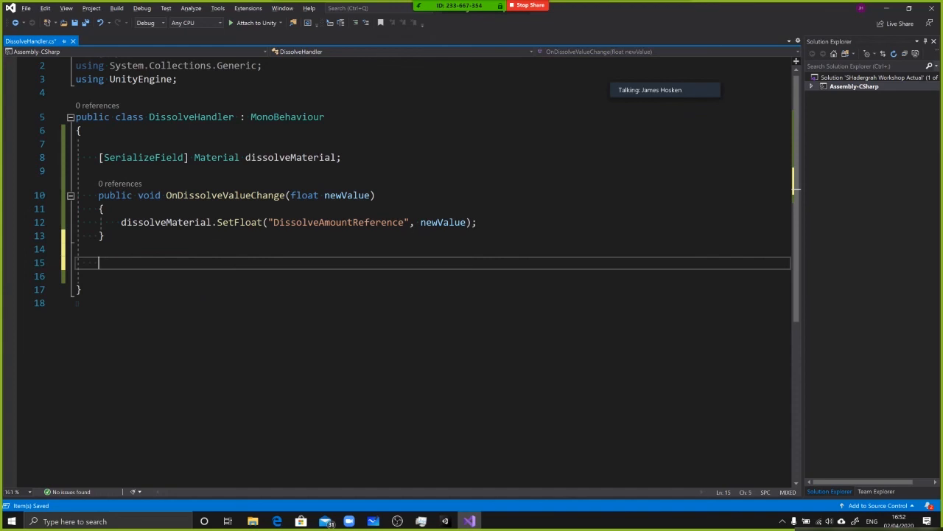
pyautogui.write('st')
pyautogui.press('Tab')
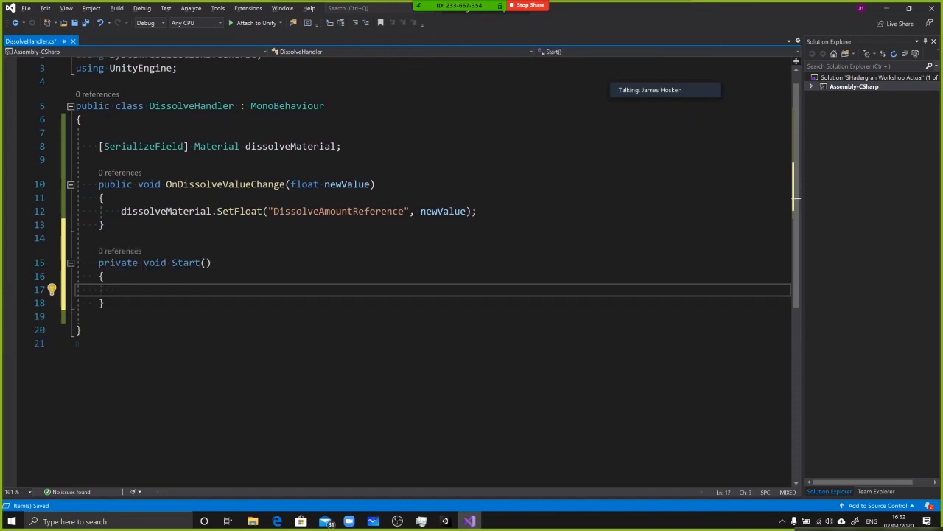
# Call "OnDissolveValueChange(0);" inside the Start method and save the script
pyautogui.write('OnDissolveValueChange')
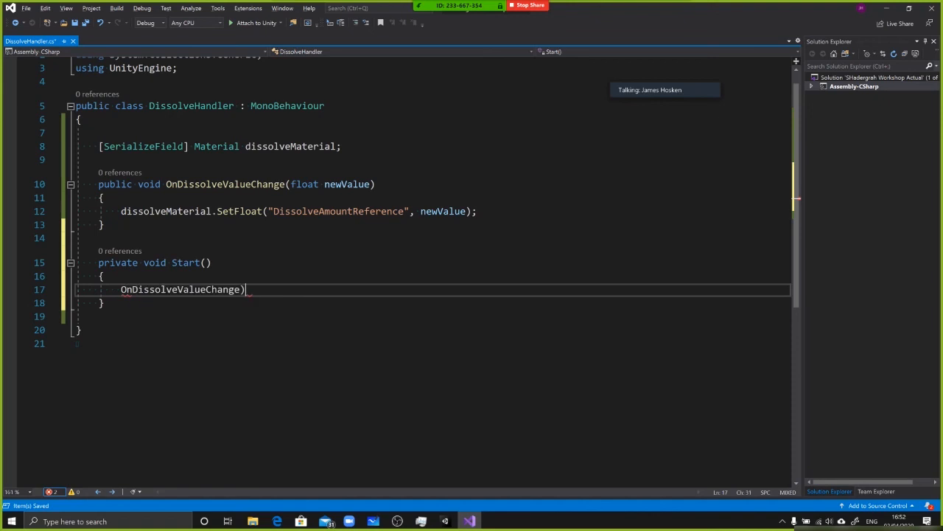
pyautogui.write('(')
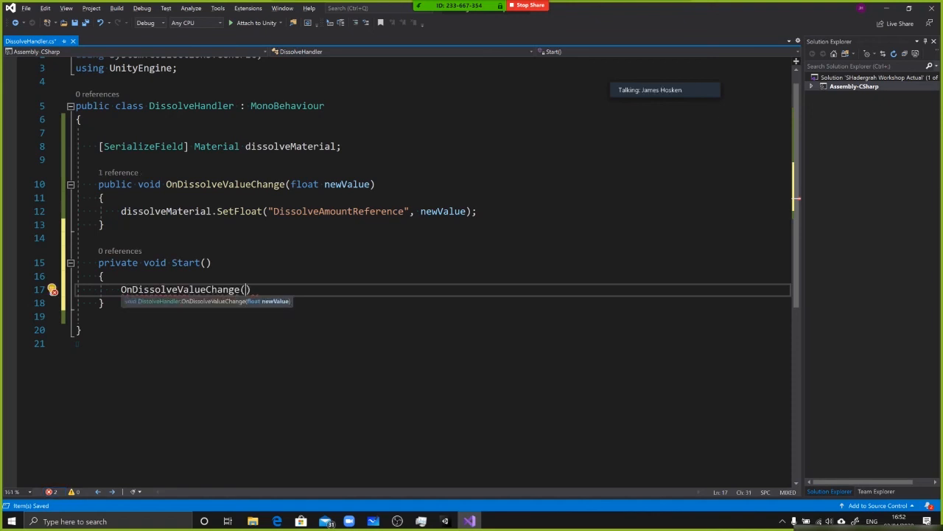
pyautogui.write('0);')
pyautogui.click(210, 263)
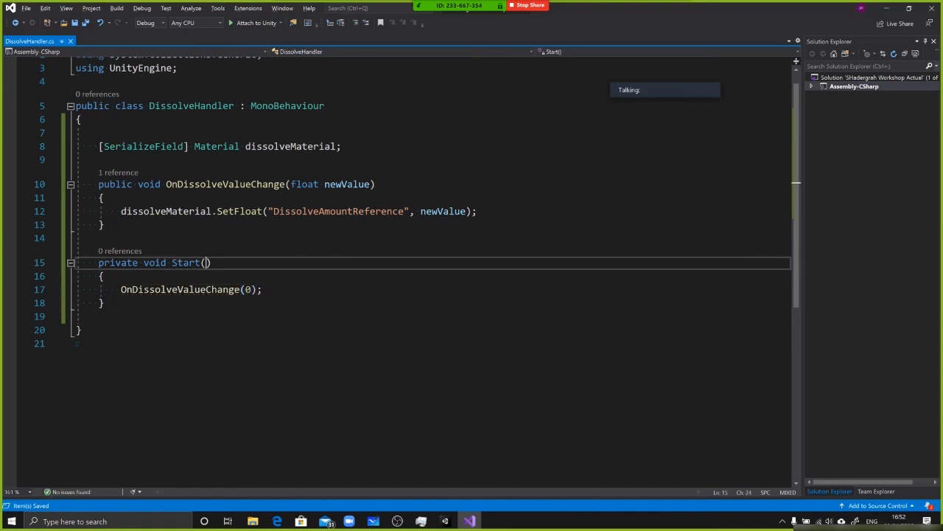
# In Unity, select the Dissolve object and set its material's Dissolve Amount to about 0.62
pyautogui.hotkey('alt', 'Tab')
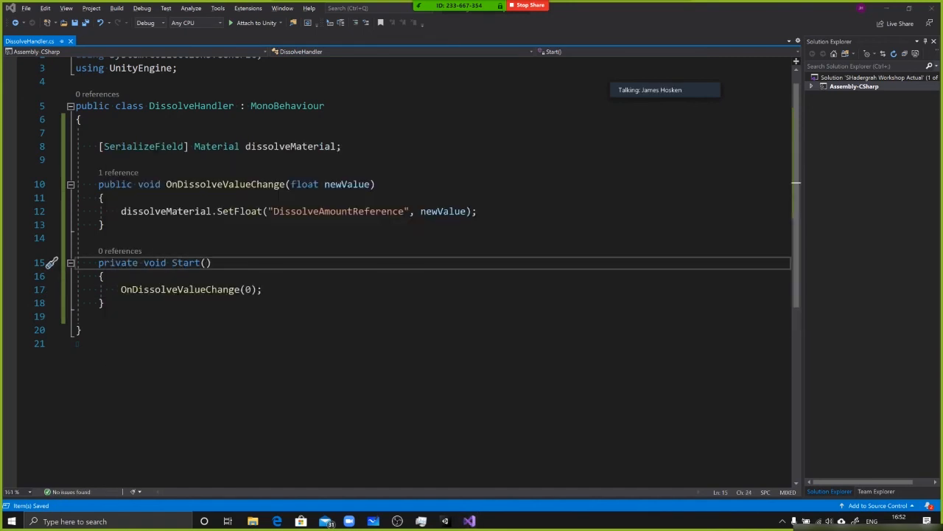
pyautogui.hotkey('alt', 'Tab')
pyautogui.click(560, 107)
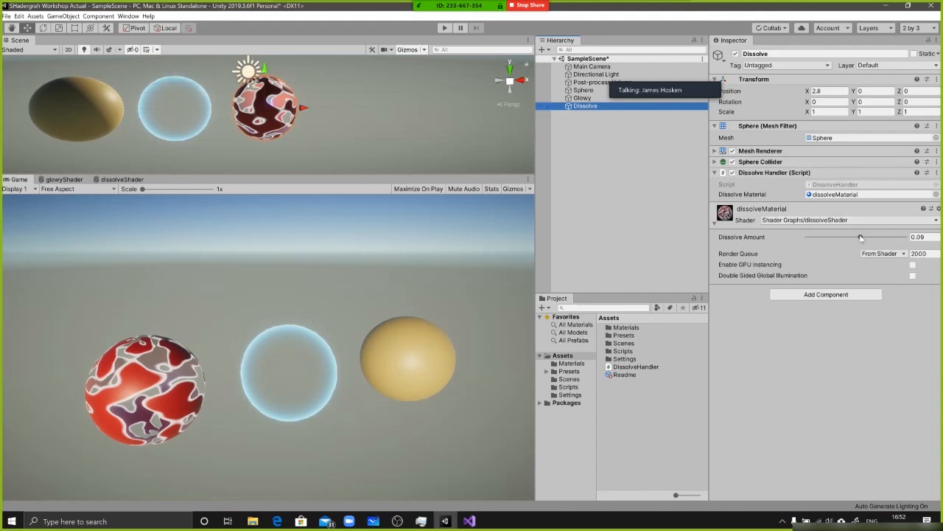
pyautogui.moveTo(860, 237); pyautogui.dragTo(887, 237)
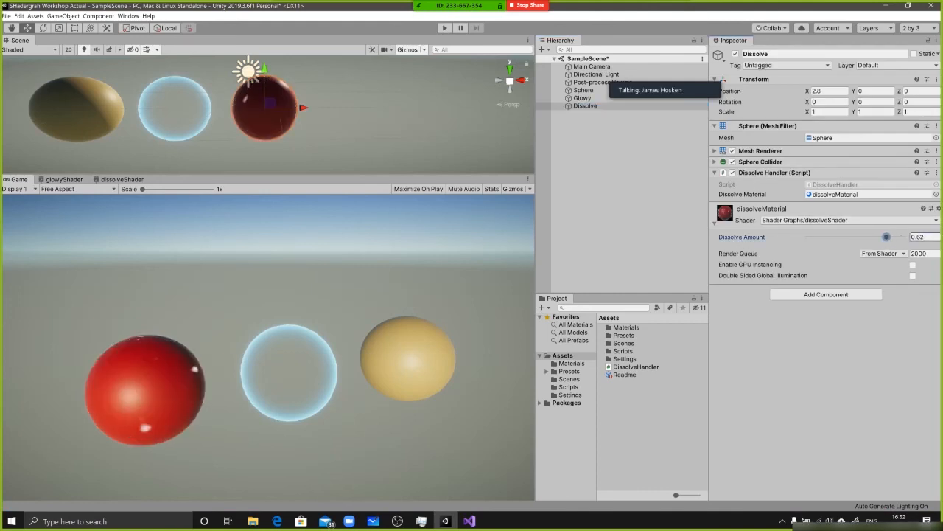
# Run the scene in Play mode to check the Dissolve sphere, and stop it
pyautogui.click(443, 28)
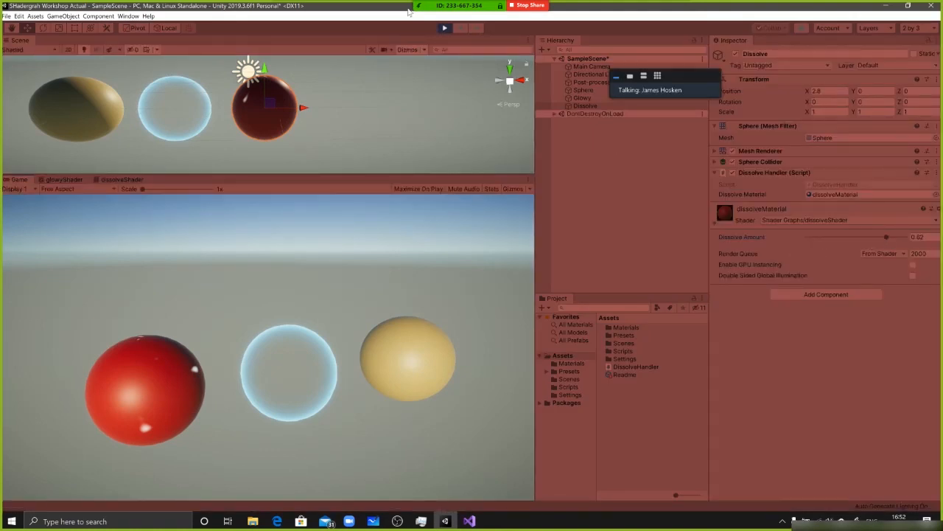
pyautogui.click(444, 28)
# In the DissolveHandler script, change the Start call's argument to 0f, save it, and test-run the scene in Unity's Play mode
pyautogui.hotkey('alt', 'Tab')
pyautogui.click(252, 289)
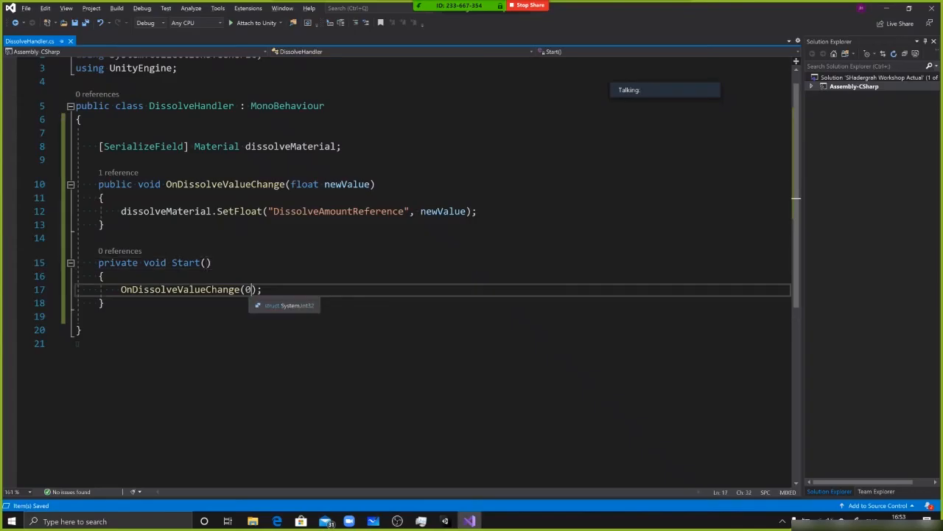
pyautogui.write('f')
pyautogui.hotkey('ctrl', 's')
pyautogui.hotkey('alt', 'Tab')
pyautogui.click(445, 28)
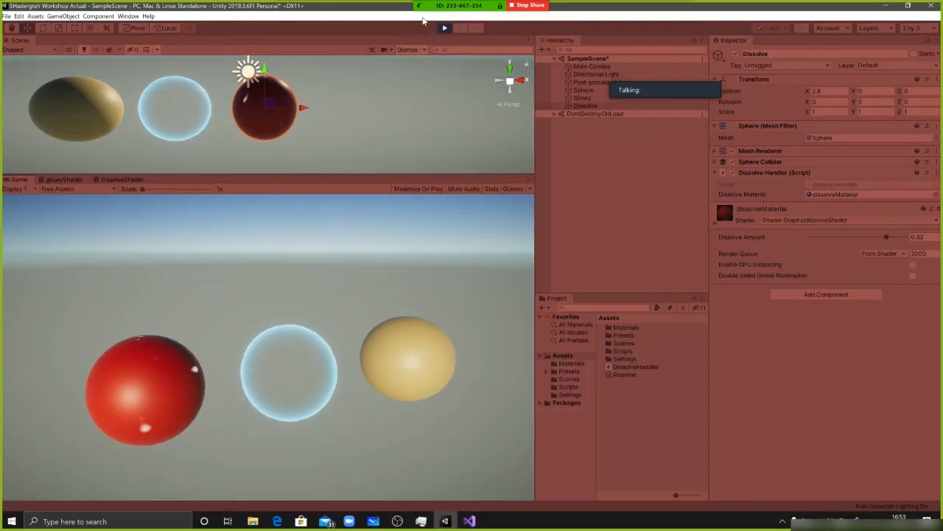
pyautogui.click(446, 28)
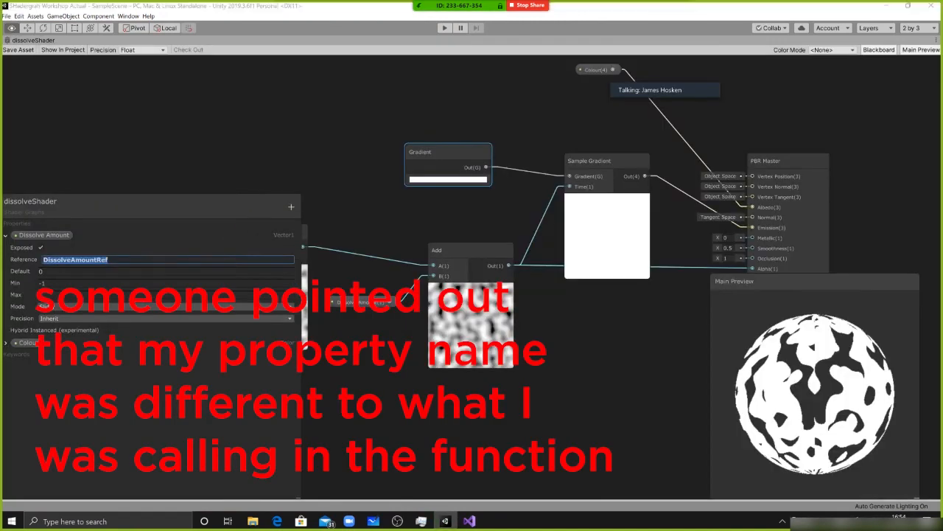
# In the DissolveHandler script, replace the property name in the SetFloat call with "DissolveAmountRef", save, and return to Unity
pyautogui.hotkey('alt', 'Tab')
pyautogui.doubleClick(343, 211)
pyautogui.write('DissolveAmountRef')
pyautogui.hotkey('ctrl', 's')
pyautogui.hotkey('alt', 'Tab')
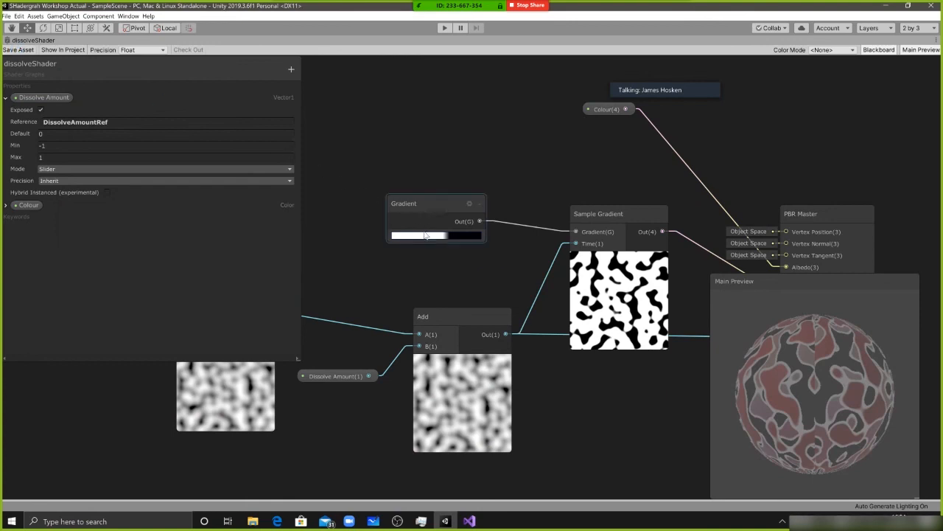
# Back in the script, review the "DissolveAmountRef" string in the SetFloat call and save the file again
pyautogui.hotkey('alt', 'Tab')
pyautogui.doubleClick(294, 212)
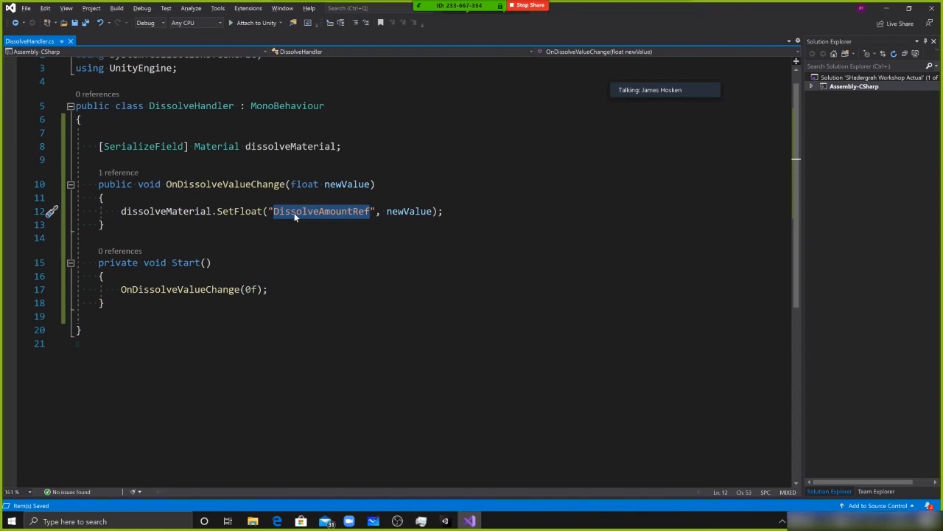
pyautogui.click(310, 211)
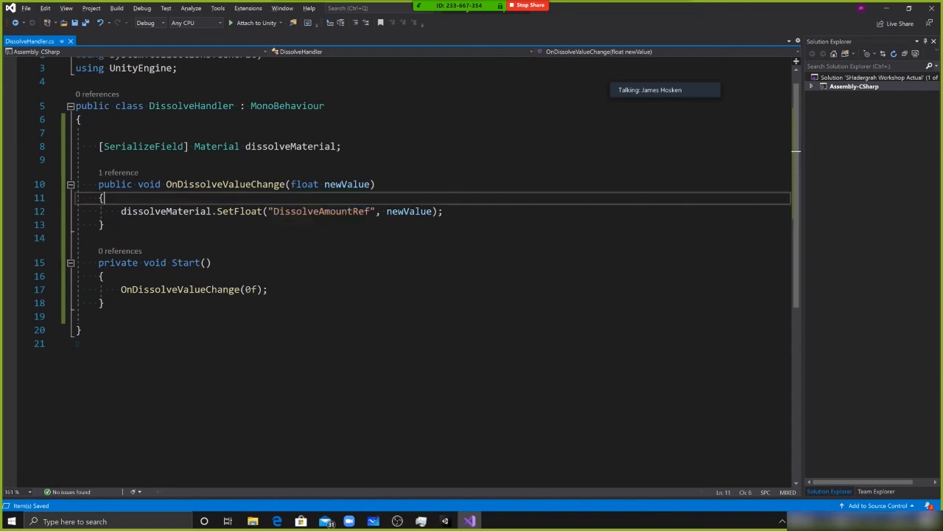
pyautogui.click(302, 211)
pyautogui.moveTo(297, 211); pyautogui.dragTo(282, 213)
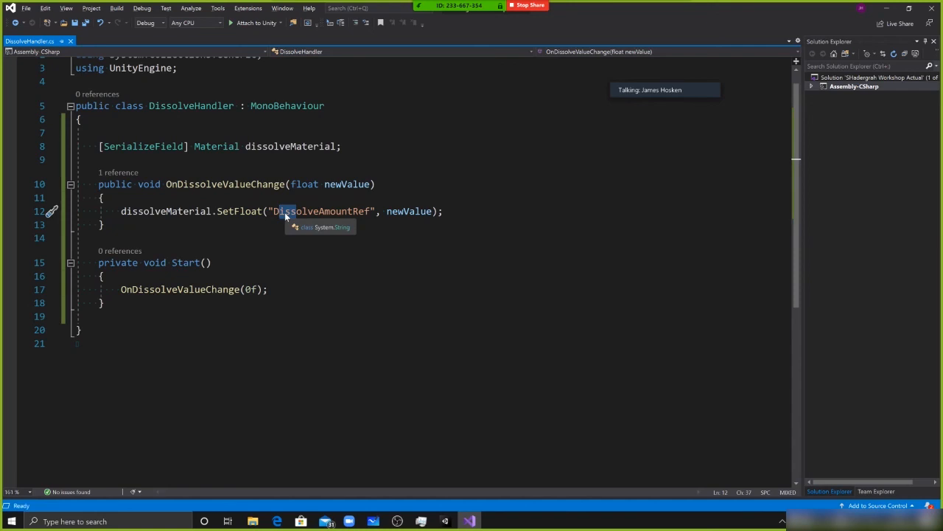
pyautogui.hotkey('ctrl', 's')
pyautogui.click(302, 263)
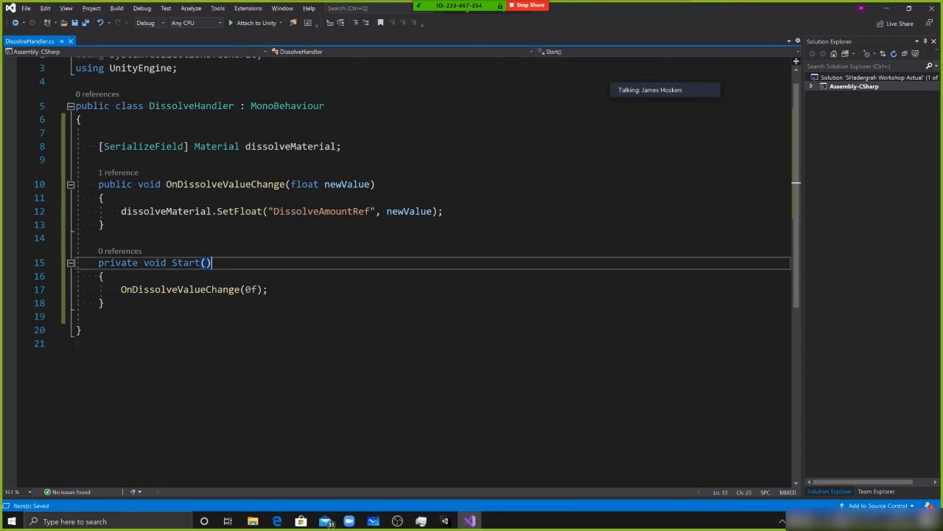
# In Unity, restore the normal editor layout, run the scene in Play mode, inspect the Dissolve object's Dissolve Amount, and stop it
pyautogui.hotkey('alt', 'Tab')
pyautogui.click(311, 235)
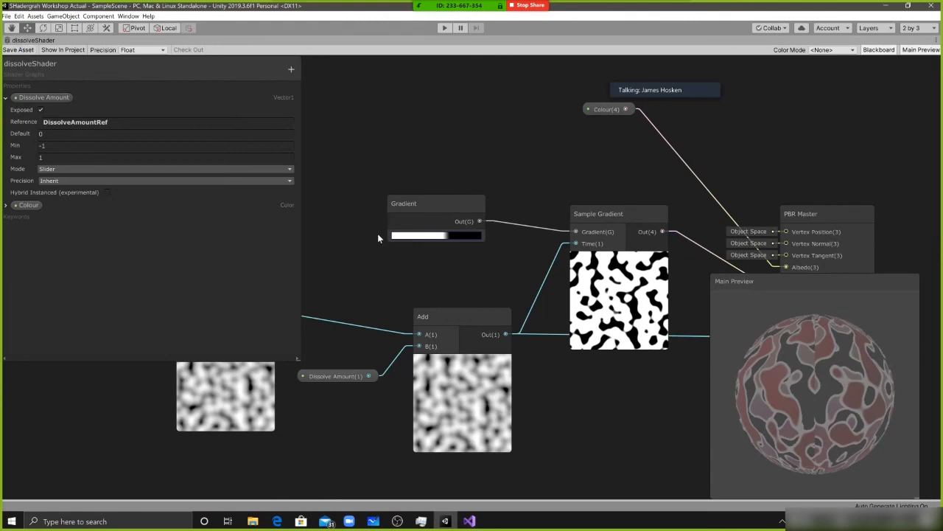
pyautogui.hotkey('shift', 'space')
pyautogui.click(445, 28)
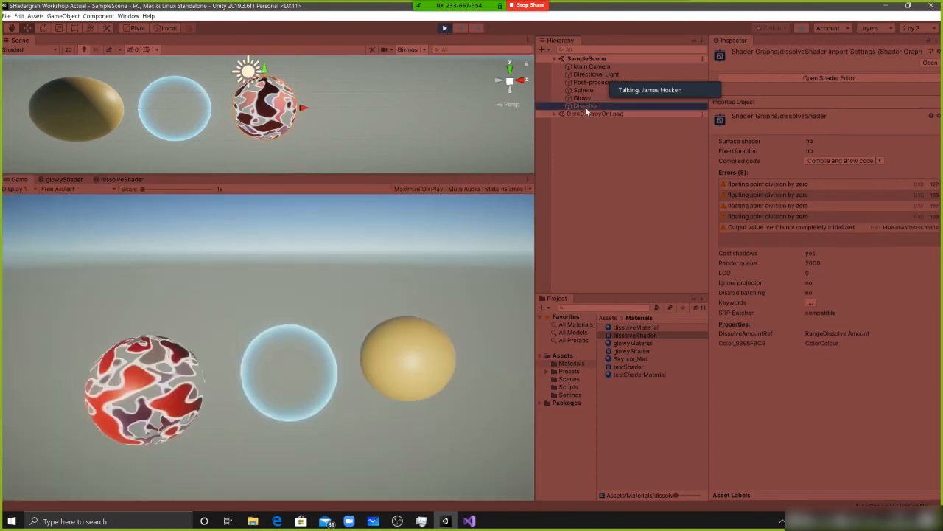
pyautogui.click(587, 107)
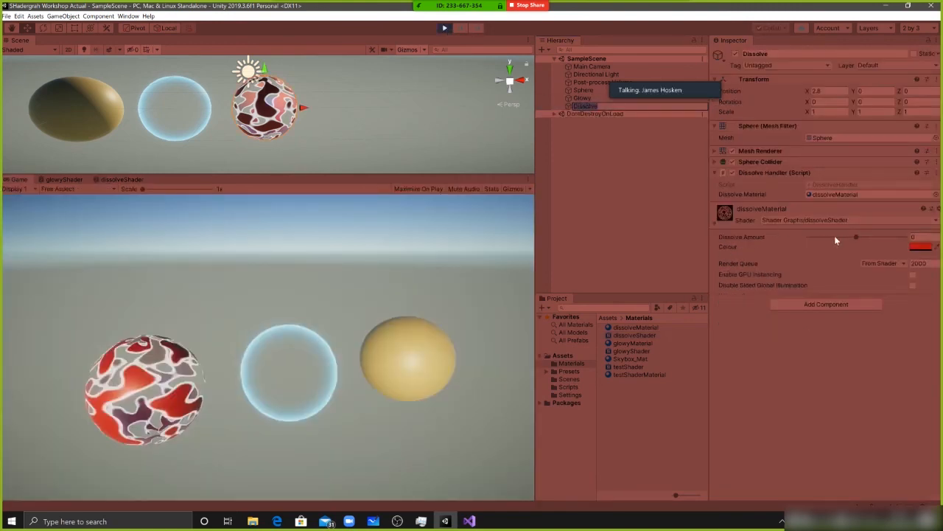
pyautogui.click(445, 28)
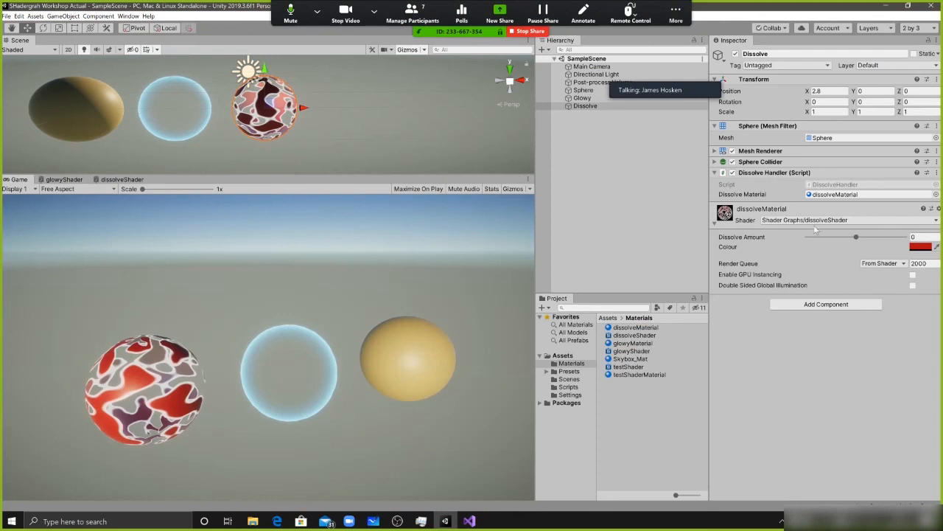
# In the DissolveHandler script, change the argument of Start's OnDissolveValueChange call to -1f, save, and return to Unity
pyautogui.hotkey('alt', 'Tab')
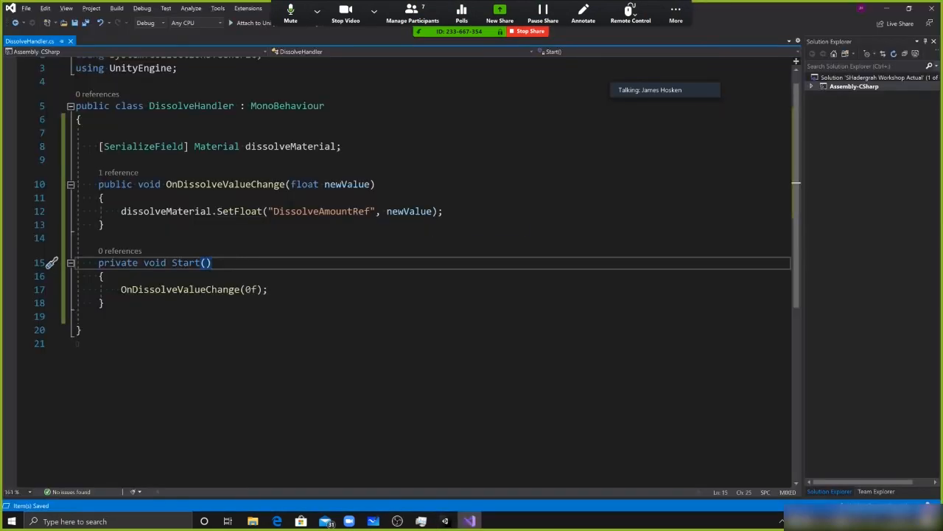
pyautogui.click(245, 289)
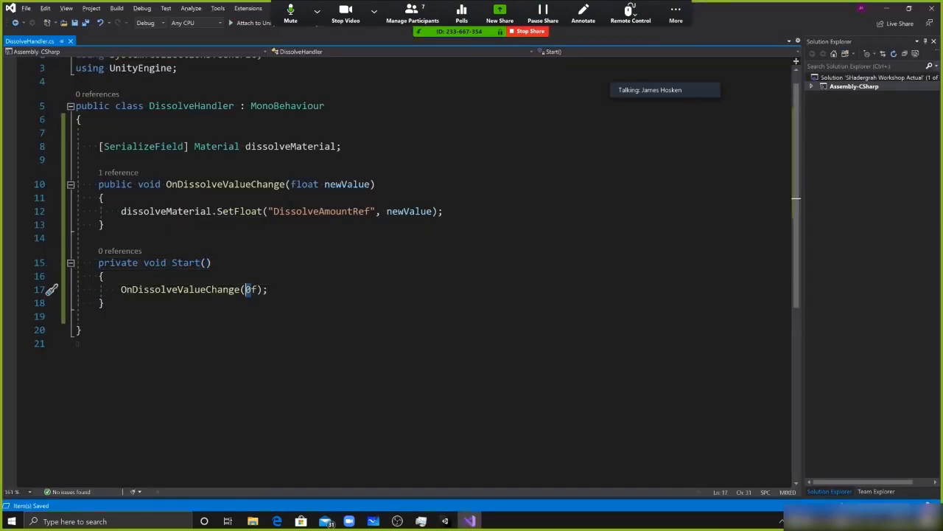
pyautogui.write('-1')
pyautogui.hotkey('ctrl', 's')
pyautogui.hotkey('alt', 'Tab')
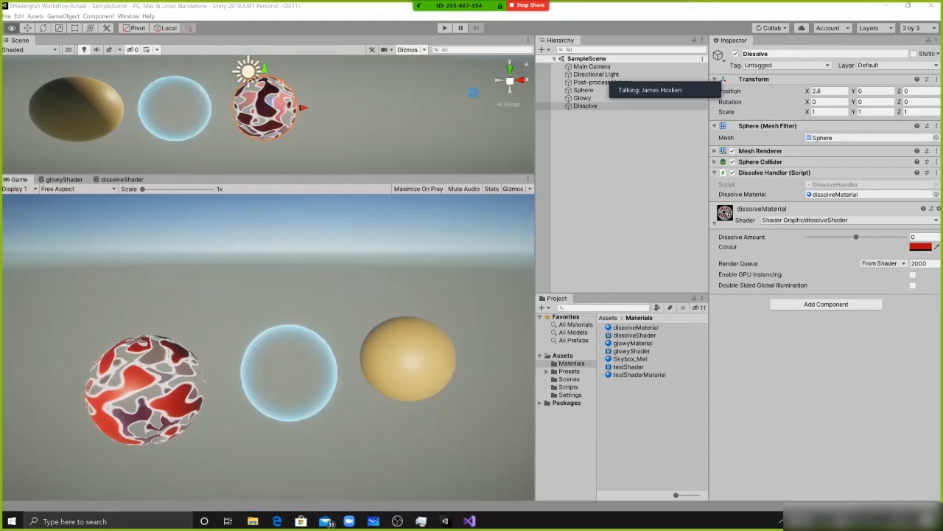
# Run the scene in Play mode, adjust the Dissolve material's Dissolve Amount to about -0.13, and stop it
pyautogui.click(444, 27)
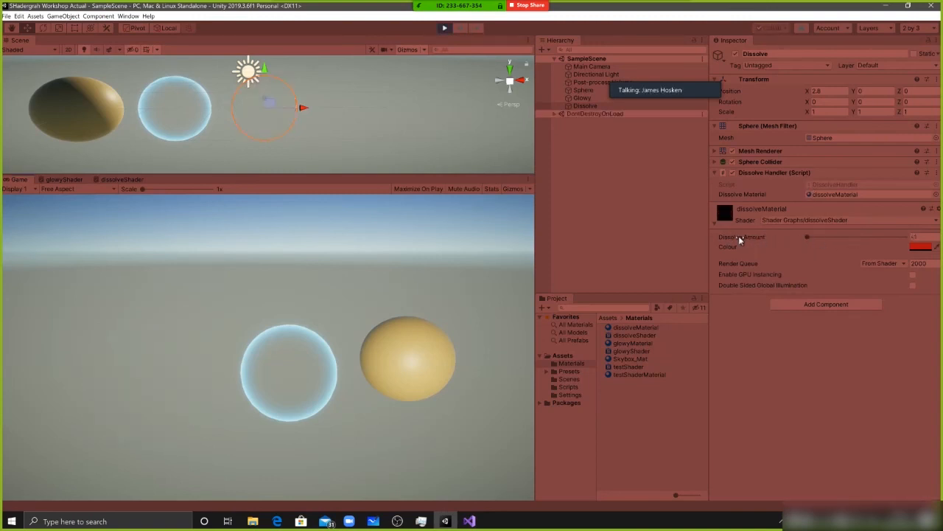
pyautogui.moveTo(809, 238); pyautogui.dragTo(850, 237)
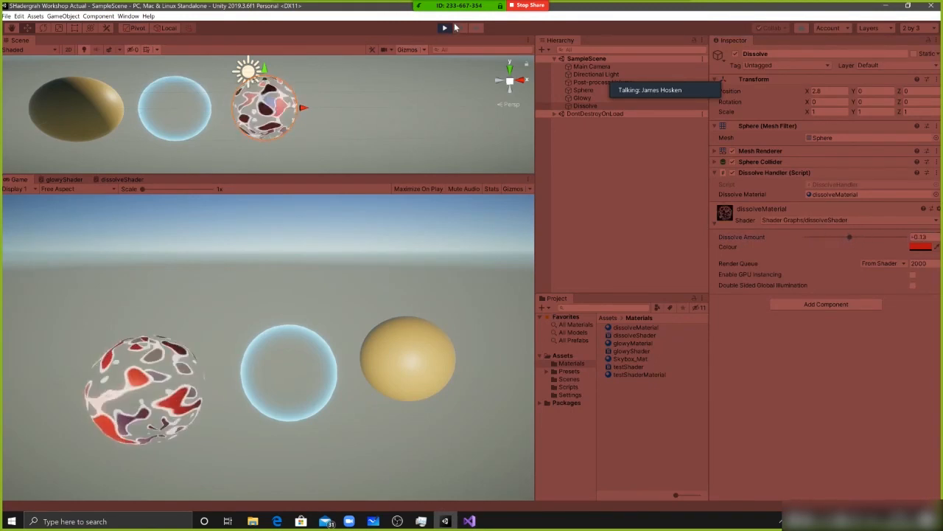
pyautogui.click(446, 28)
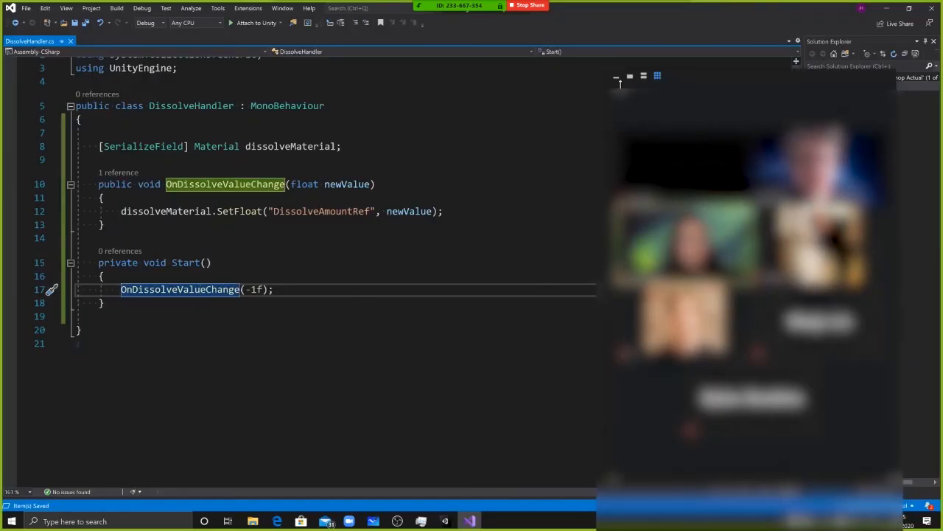
# In the DissolveHandler script, add an empty "private void Update()" method below Start
pyautogui.click(616, 76)
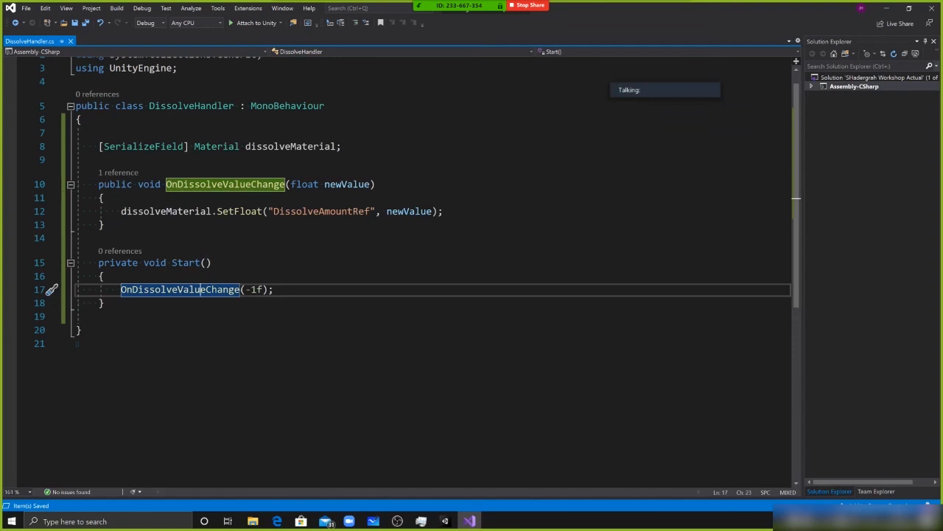
pyautogui.moveTo(105, 302); pyautogui.dragTo(98, 262)
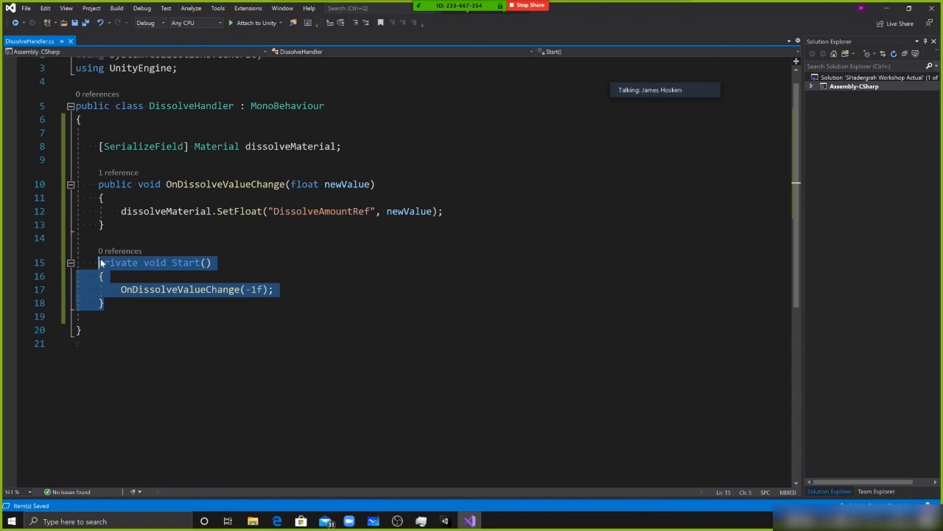
pyautogui.click(104, 303)
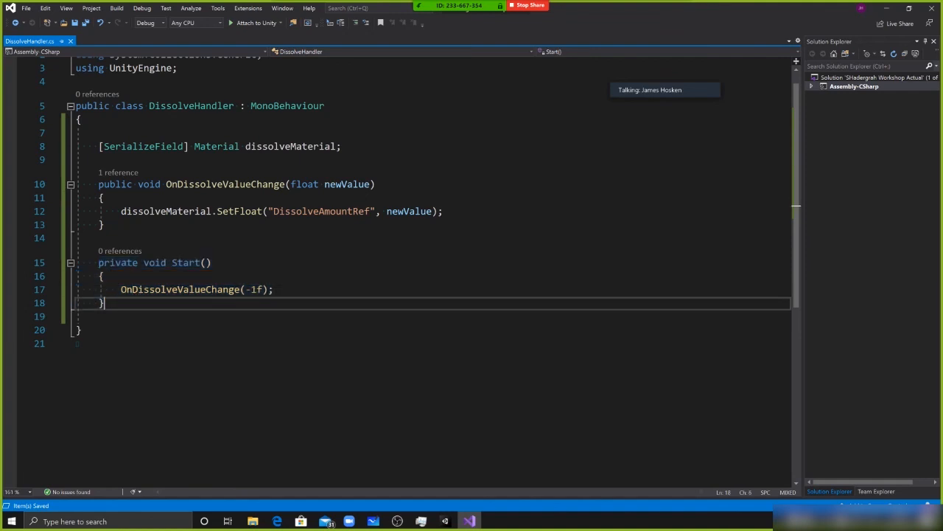
pyautogui.press('Return')
pyautogui.press('Return')
pyautogui.write('upd')
pyautogui.press('Tab')
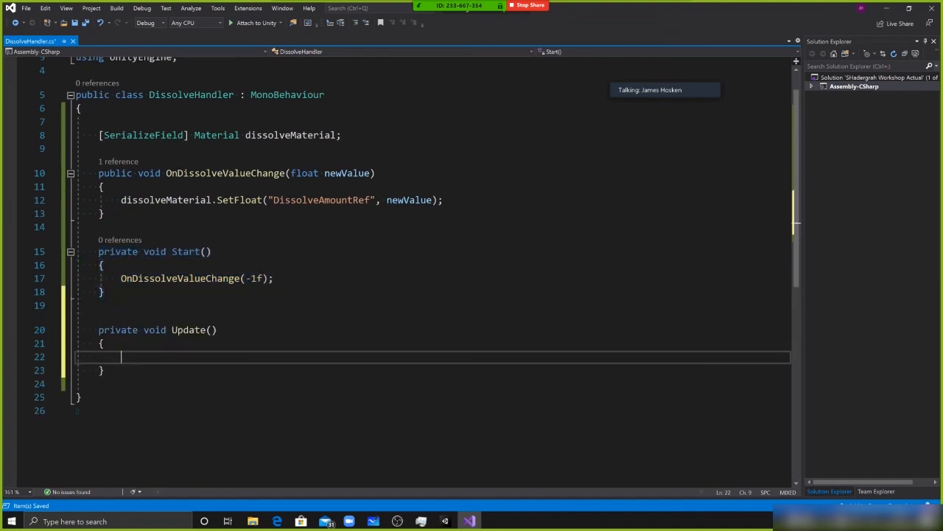
pyautogui.press('BackSpace')
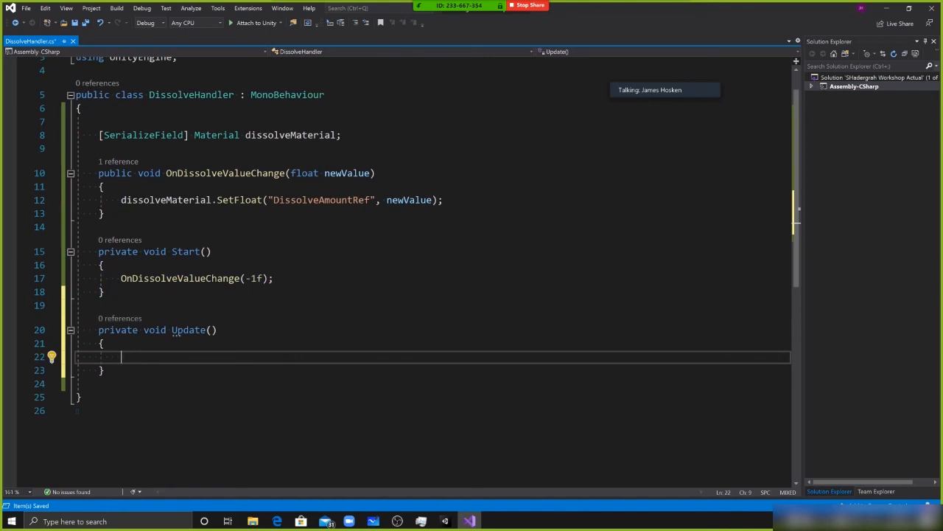
# Inside Update, declare "float val = Mathf.Sin(Time.time * 01);"
pyautogui.scroll(1, 398, 266)
pyautogui.write('float ')
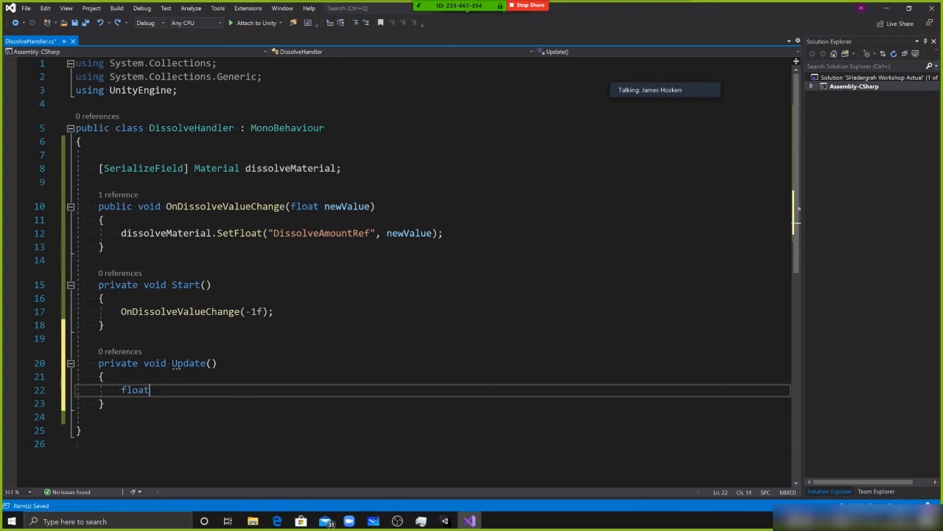
pyautogui.write('val = Mathf.')
pyautogui.write('Sin(Time.tim')
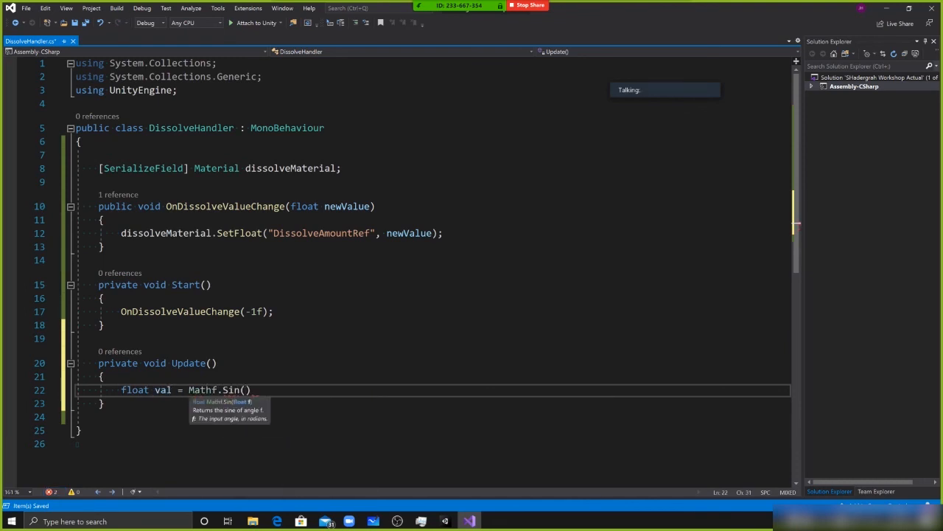
pyautogui.write('e * 01')
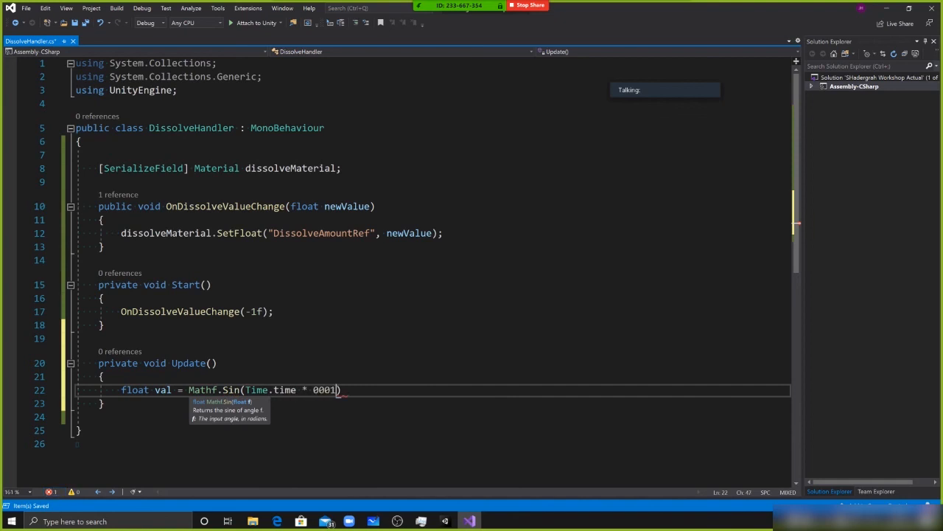
pyautogui.write(');')
# Below the val declaration in Update, call "OnDissolveValueChange(val);" and save the script
pyautogui.press('Return')
pyautogui.press('Return')
pyautogui.write('OnDissolveValueChange(val);')
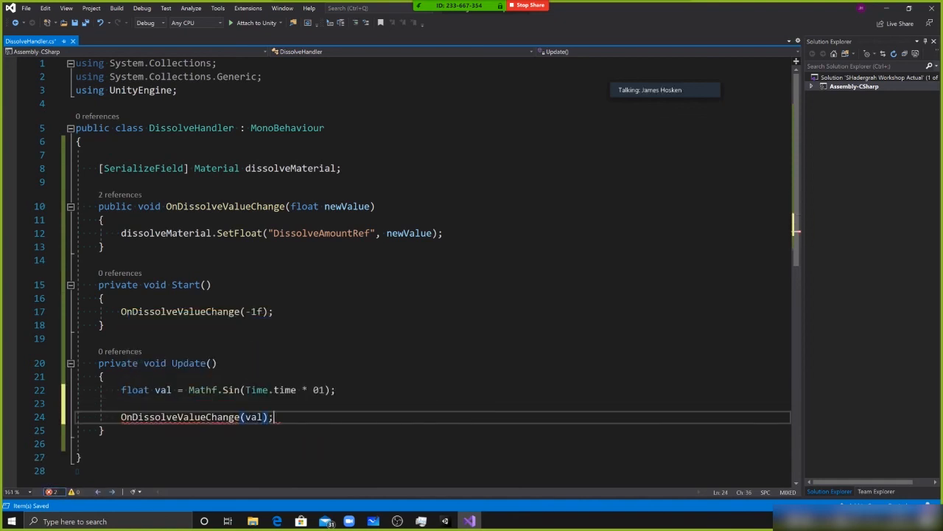
# Examine how Update computes val from the sine of time and passes it to the OnDissolveValueChange method
pyautogui.click(158, 390)
pyautogui.moveTo(189, 390); pyautogui.dragTo(325, 393)
pyautogui.click(150, 390)
pyautogui.click(268, 390)
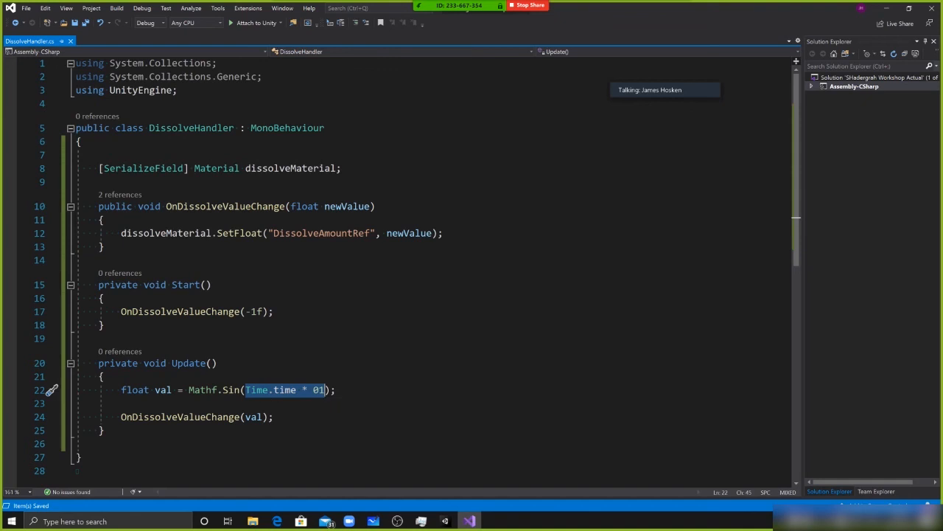
pyautogui.click(263, 418)
pyautogui.doubleClick(168, 418)
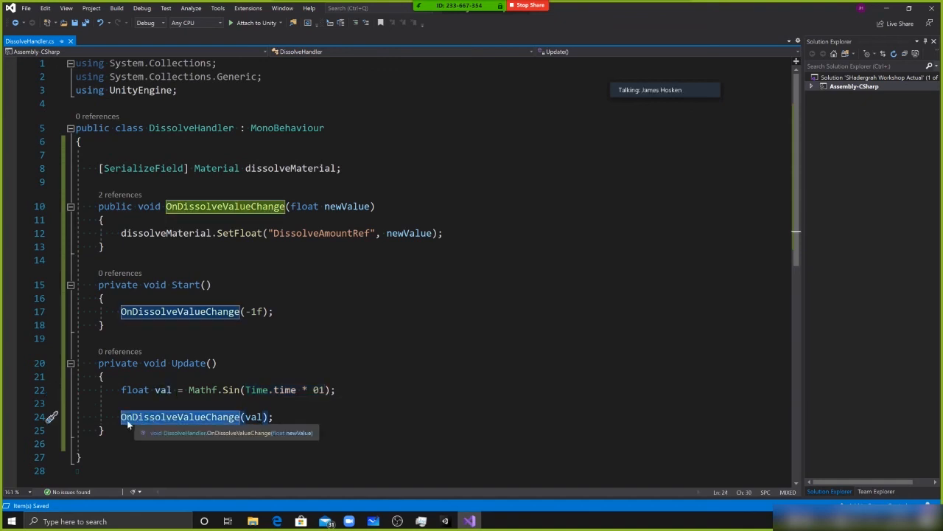
pyautogui.click(164, 390)
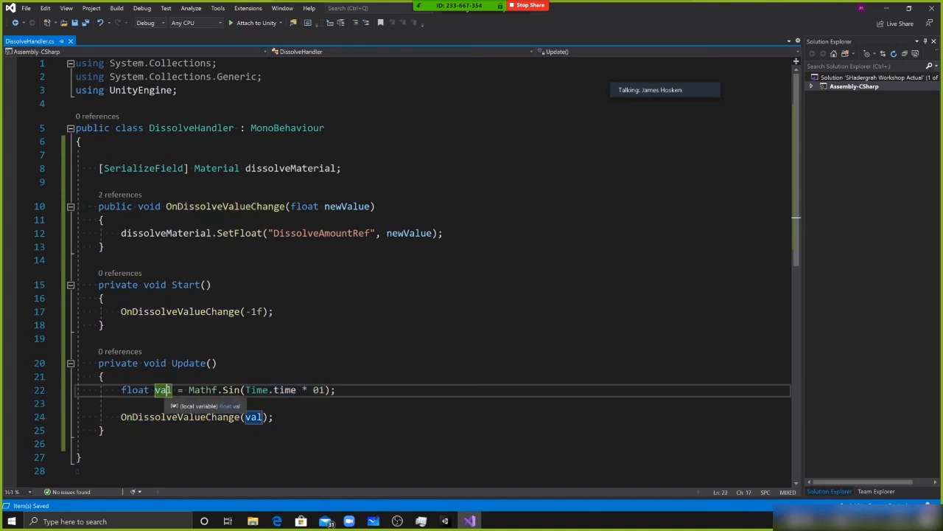
pyautogui.doubleClick(169, 417)
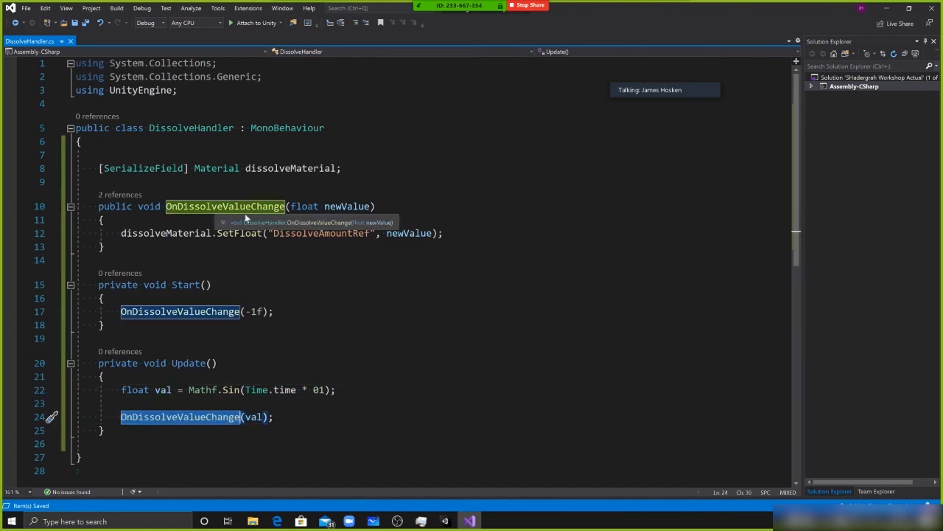
pyautogui.doubleClick(210, 207)
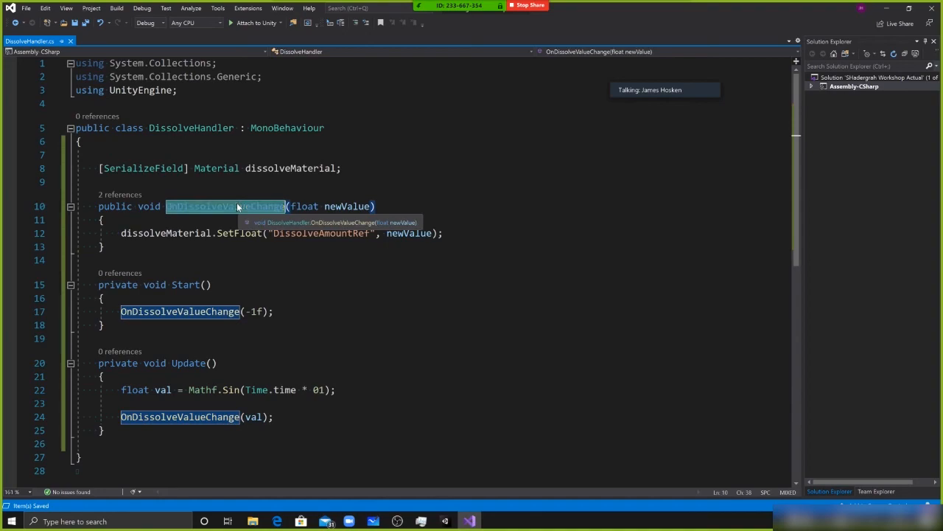
# In Unity, run the scene to watch the Dissolve sphere animate, stop it, and select the Dissolve object
pyautogui.hotkey('alt', 'Tab')
pyautogui.click(445, 28)
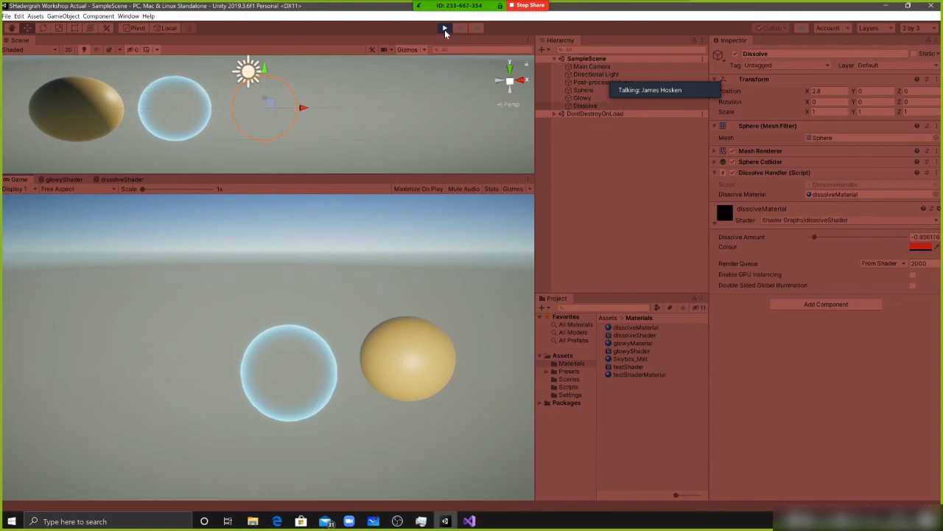
pyautogui.click(446, 30)
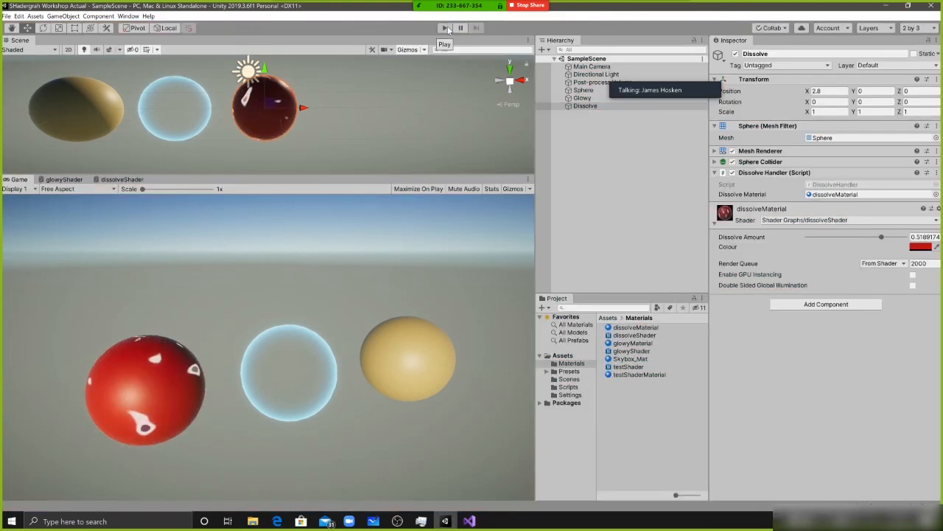
pyautogui.click(594, 107)
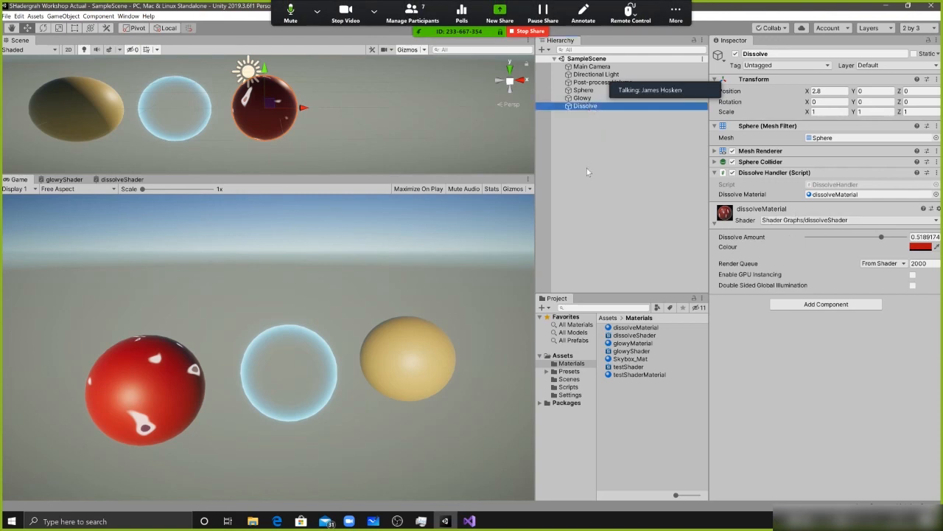
# Switch to Visual Studio with the DissolveHandler script open
pyautogui.hotkey('alt', 'Tab')
pyautogui.click(99, 339)
pyautogui.click(104, 430)
pyautogui.moveTo(105, 430); pyautogui.dragTo(52, 260)
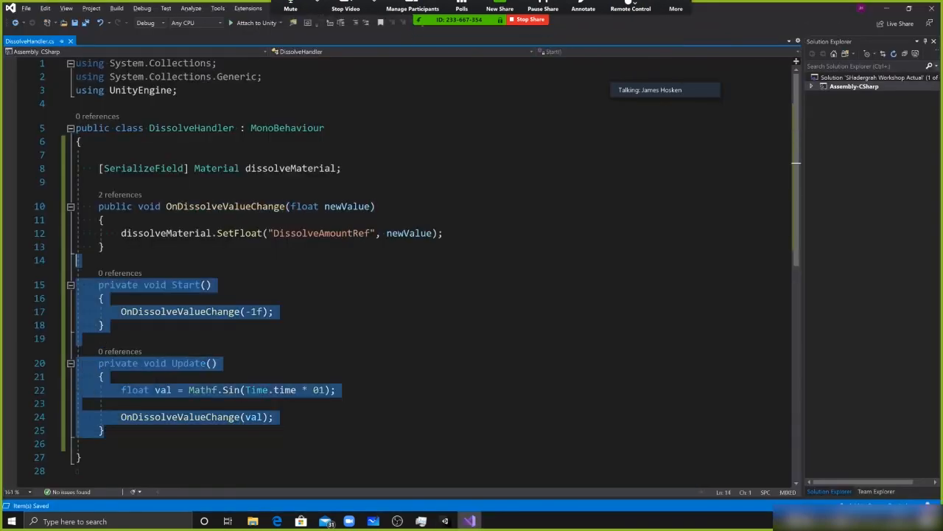
pyautogui.press('Delete')
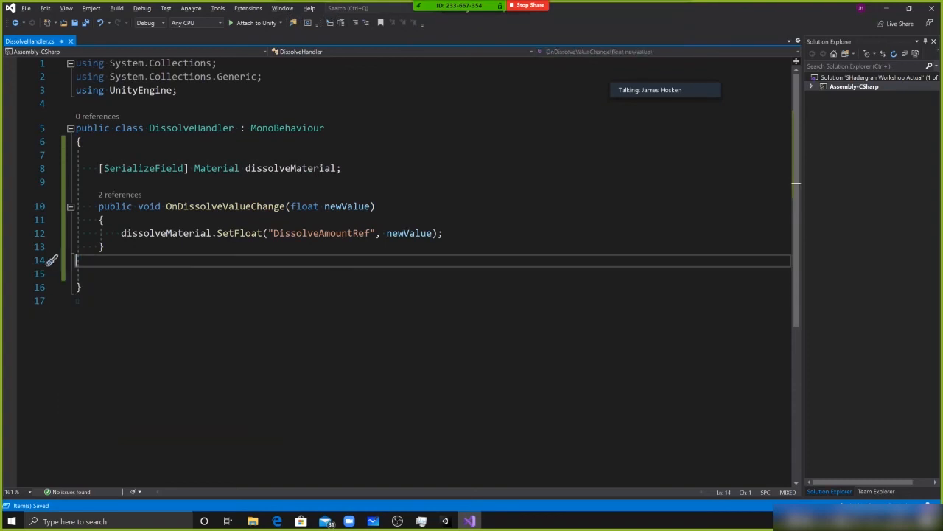
pyautogui.hotkey('ctrl', 'z')
# Comment out the entire Start and Update methods in the DissolveHandler script
pyautogui.moveTo(111, 260); pyautogui.dragTo(106, 430)
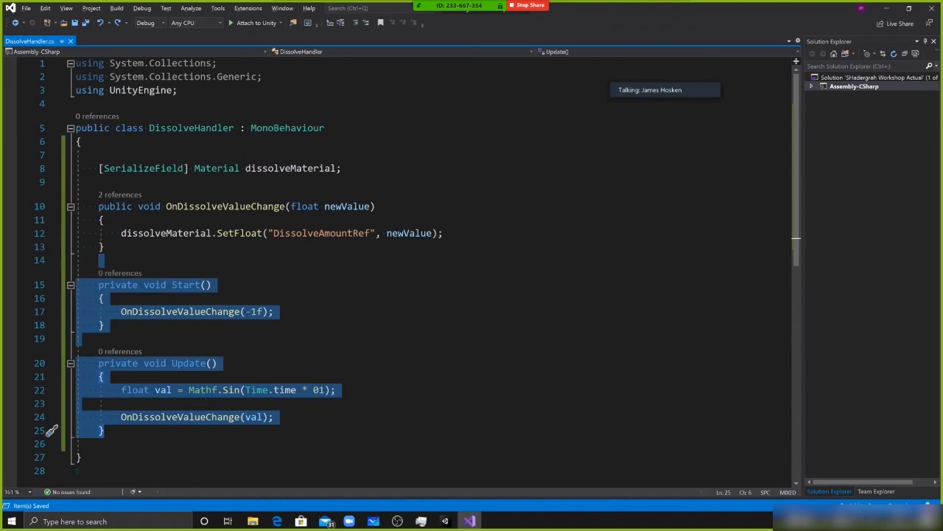
pyautogui.hotkey('ctrl', 'k')
pyautogui.hotkey('ctrl', 'c')
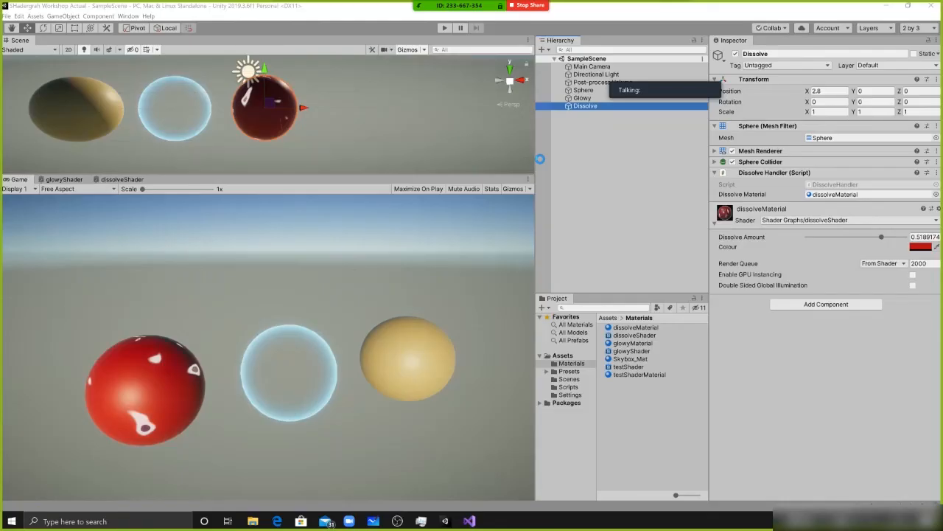
# Return to Unity and add a UI Slider to SampleScene with nothing else selected
pyautogui.hotkey('alt', 'Tab')
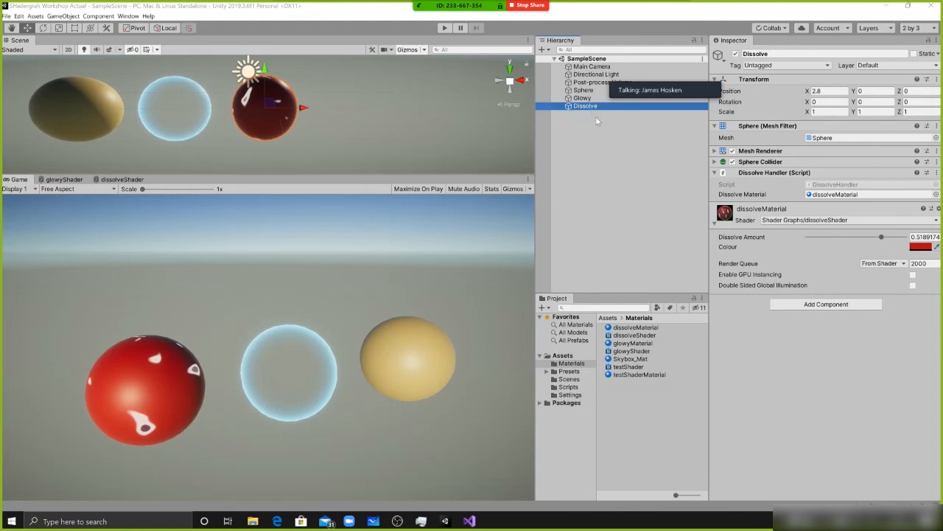
pyautogui.click(592, 143)
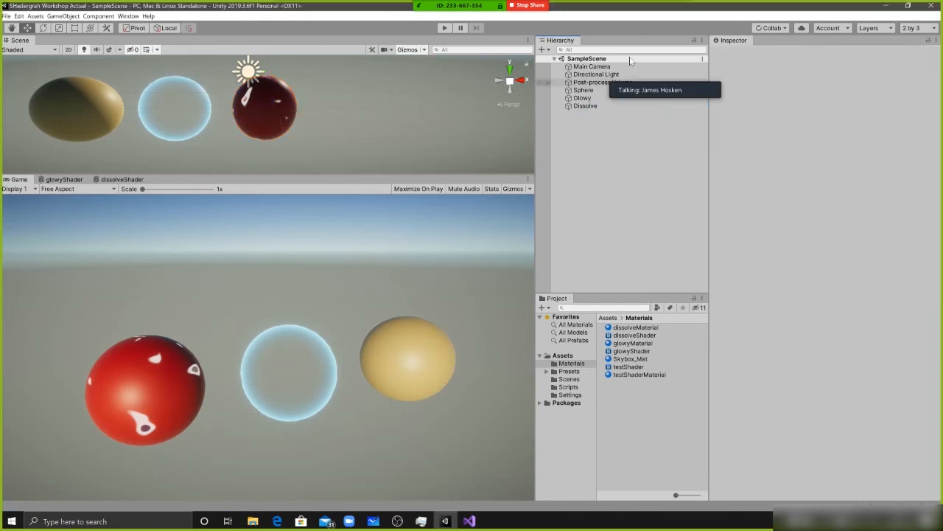
pyautogui.moveTo(657, 84); pyautogui.dragTo(415, 80)
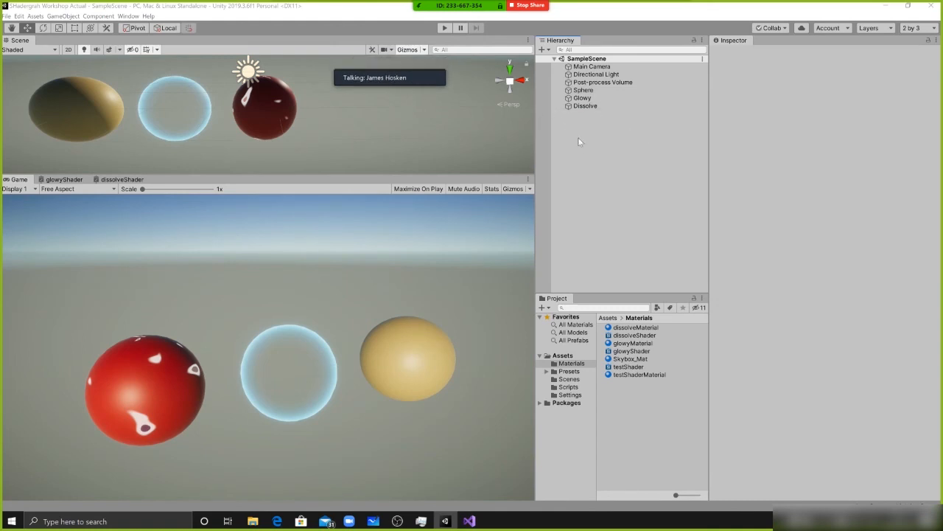
pyautogui.rightClick(577, 131)
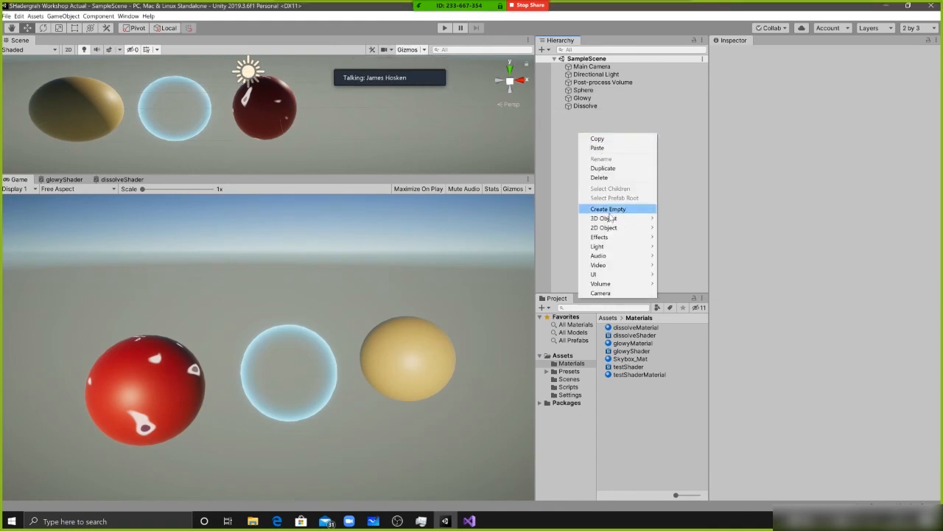
pyautogui.moveTo(597, 275)
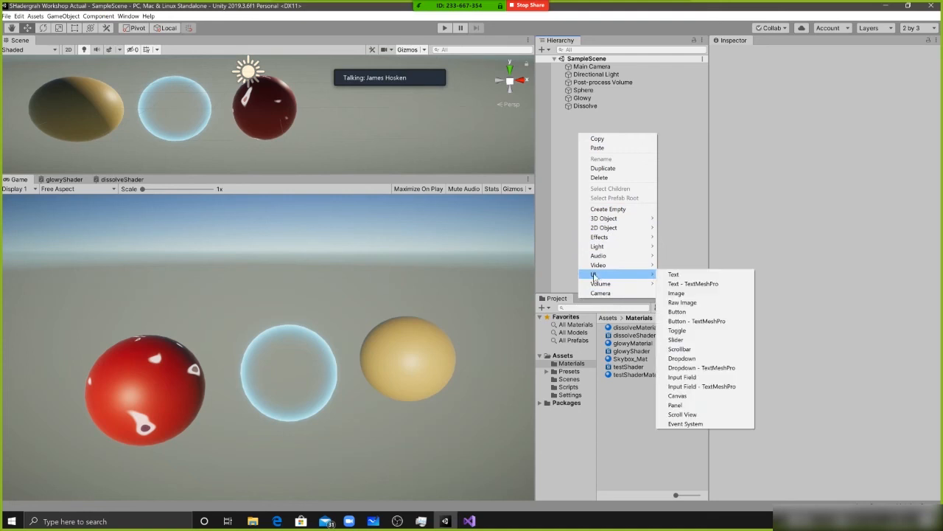
pyautogui.click(693, 341)
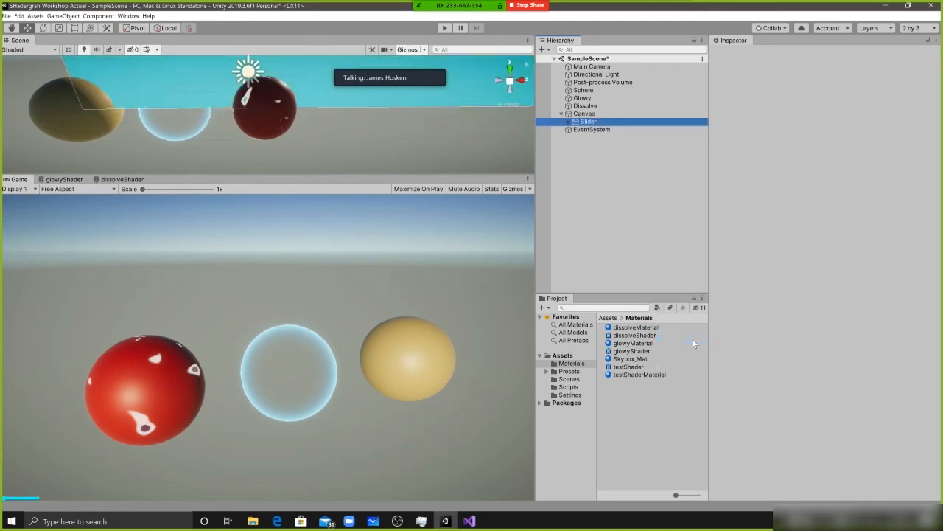
# Set the Min Value of the new Slider to -1 in its Slider component
pyautogui.click(587, 122)
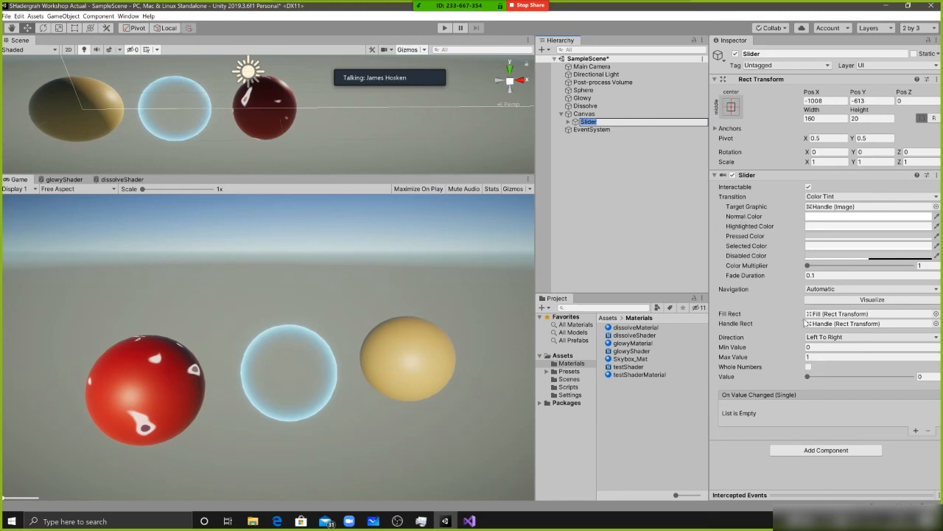
pyautogui.click(733, 349)
pyautogui.click(738, 359)
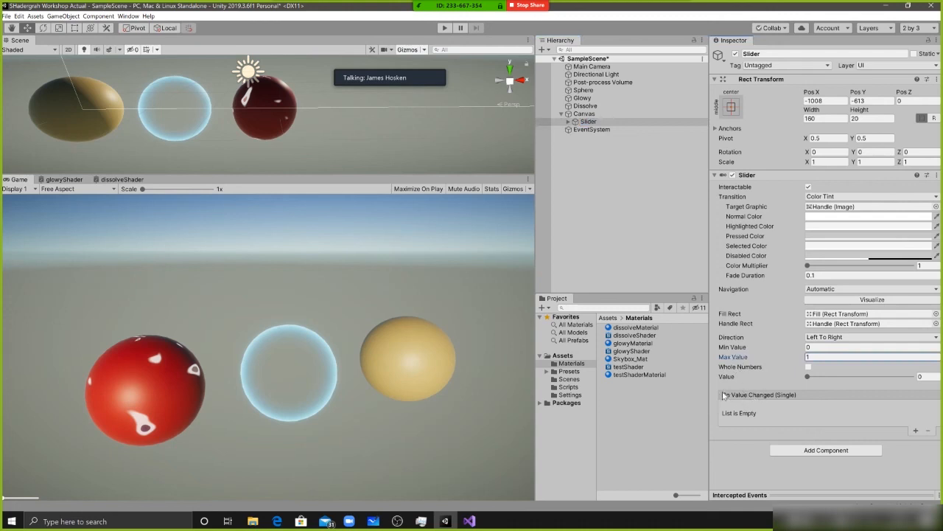
pyautogui.click(750, 348)
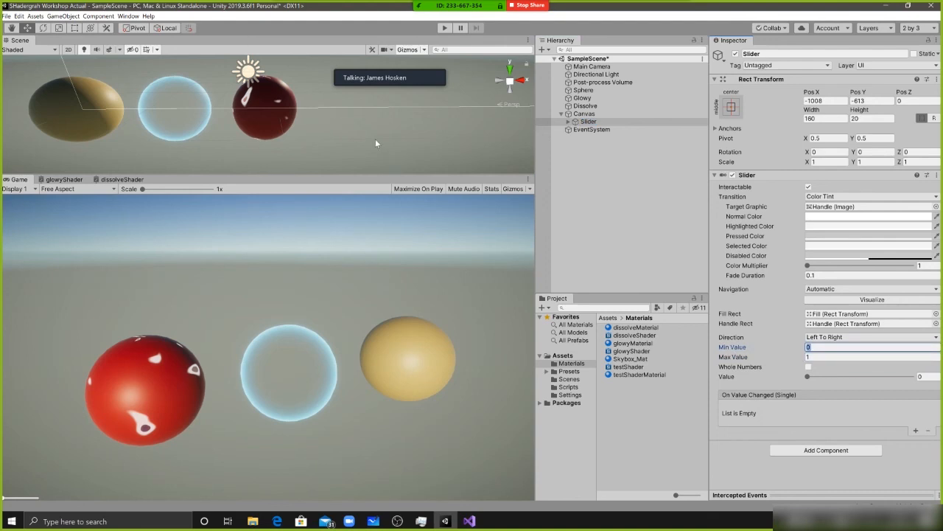
pyautogui.write('-1')
pyautogui.click(771, 358)
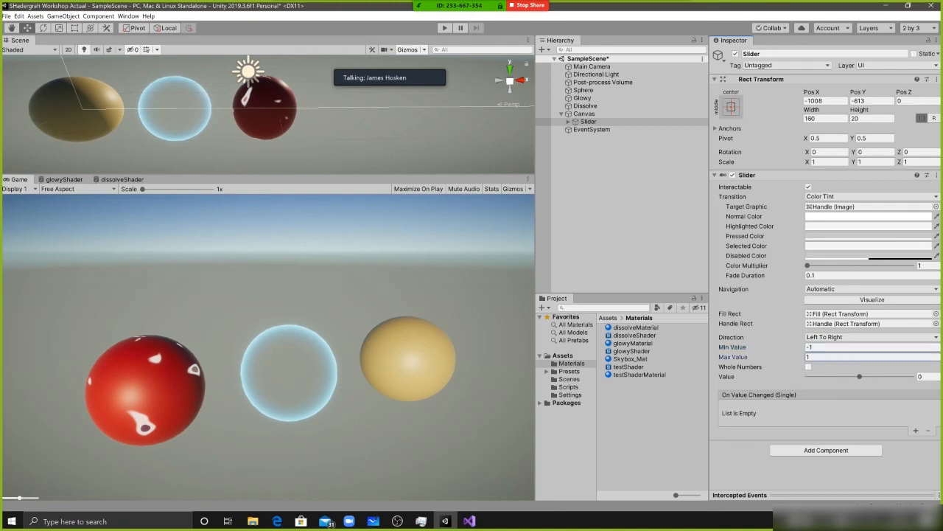
# Add an On Value Changed event entry to the Slider and assign the Dissolve object as its target
pyautogui.click(915, 430)
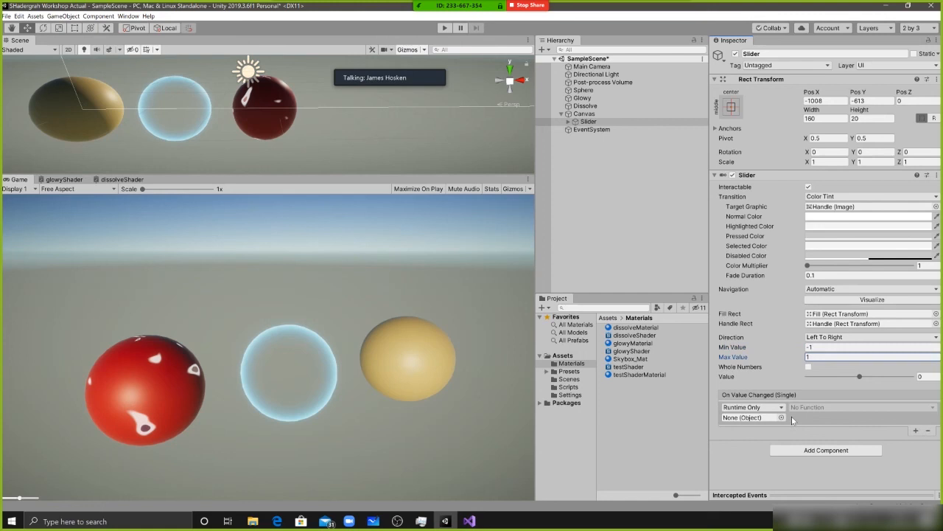
pyautogui.click(752, 418)
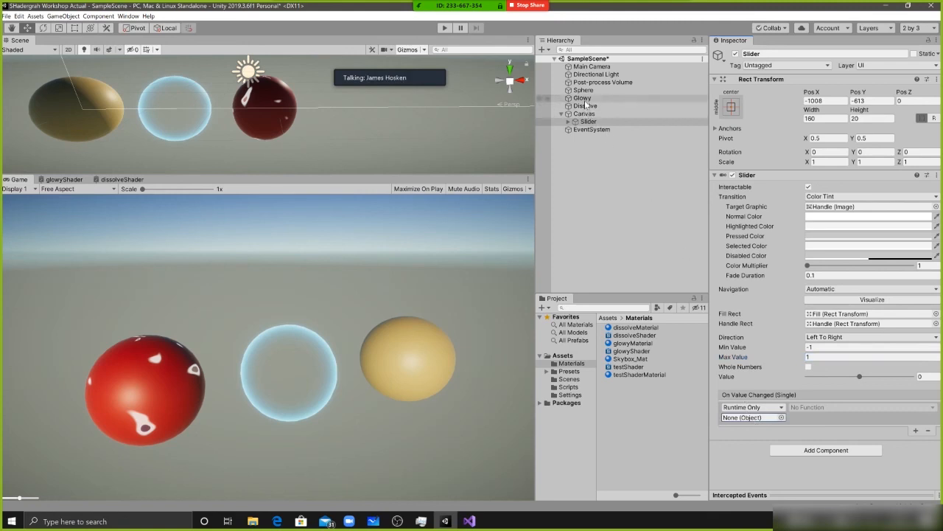
pyautogui.moveTo(587, 107); pyautogui.dragTo(747, 418)
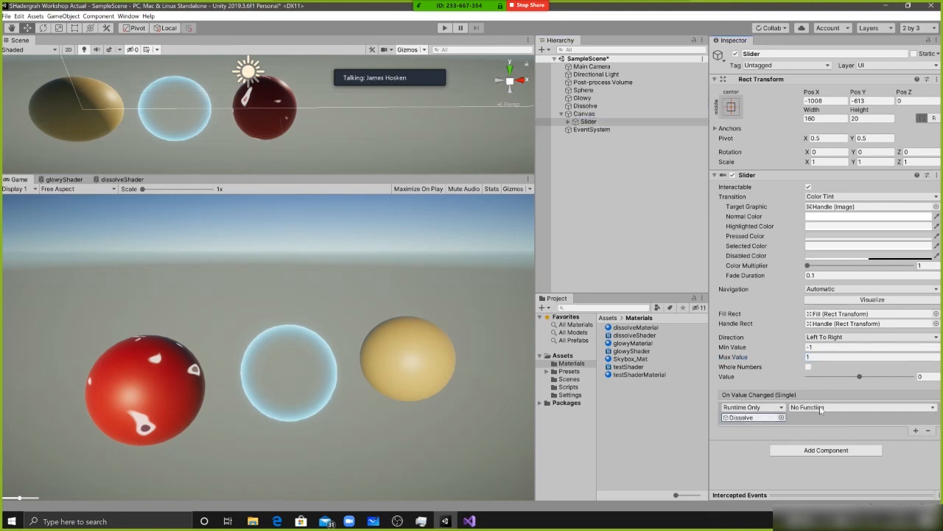
# Set the event's function to the dynamic float OnDissolveValueChange of DissolveHandler
pyautogui.click(820, 409)
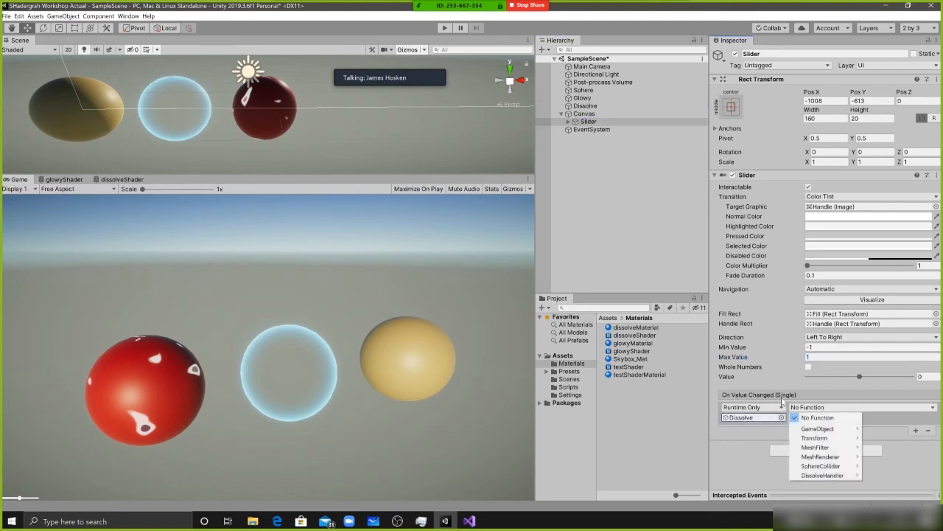
pyautogui.click(751, 417)
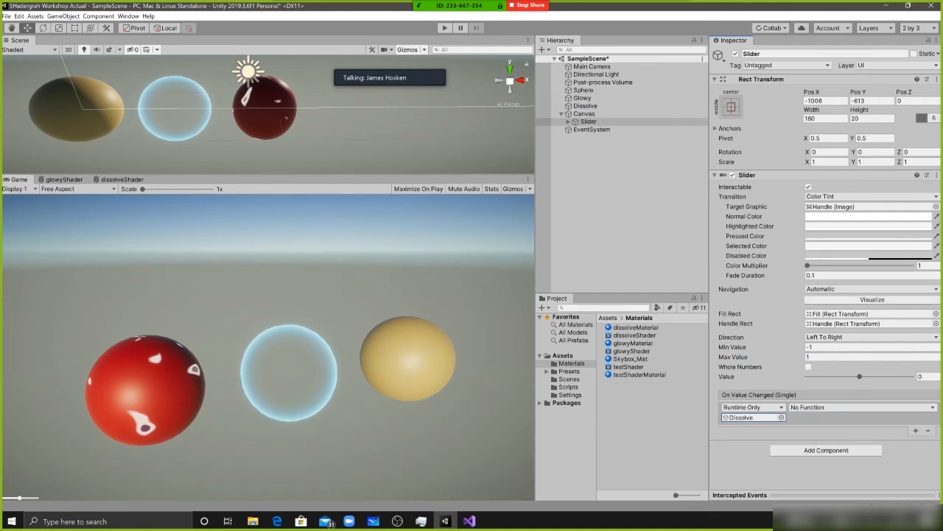
pyautogui.click(820, 406)
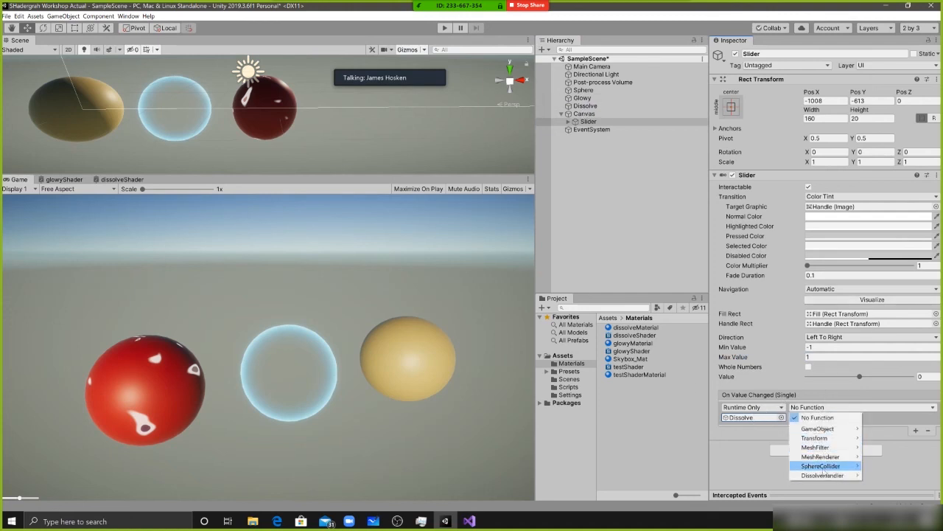
pyautogui.moveTo(820, 477)
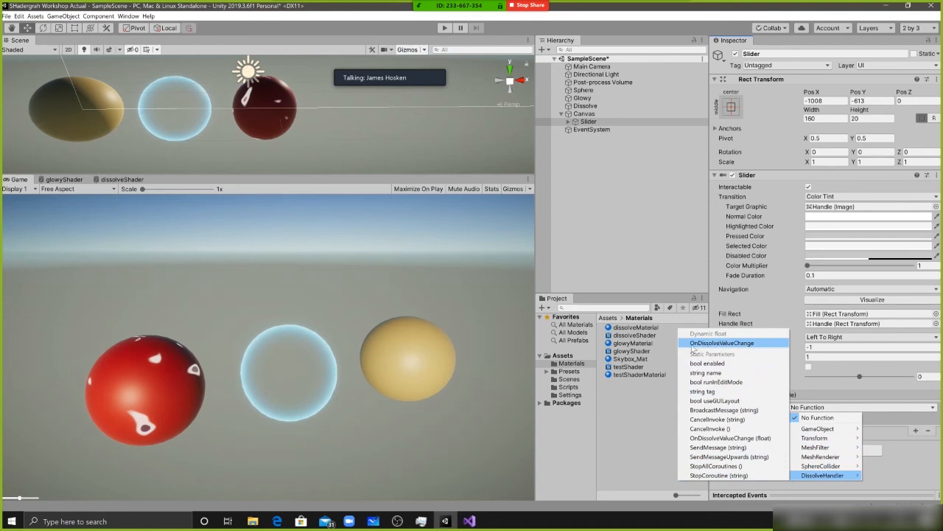
pyautogui.click(725, 344)
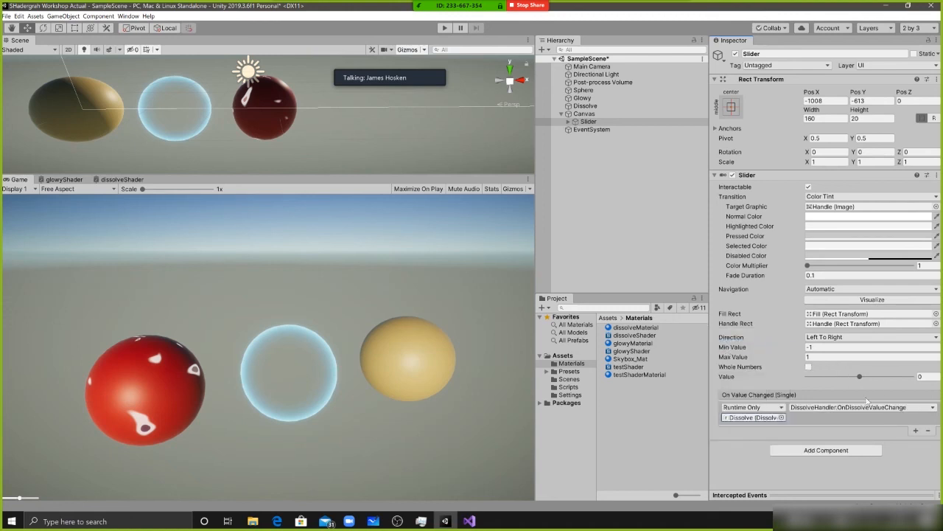
pyautogui.click(825, 407)
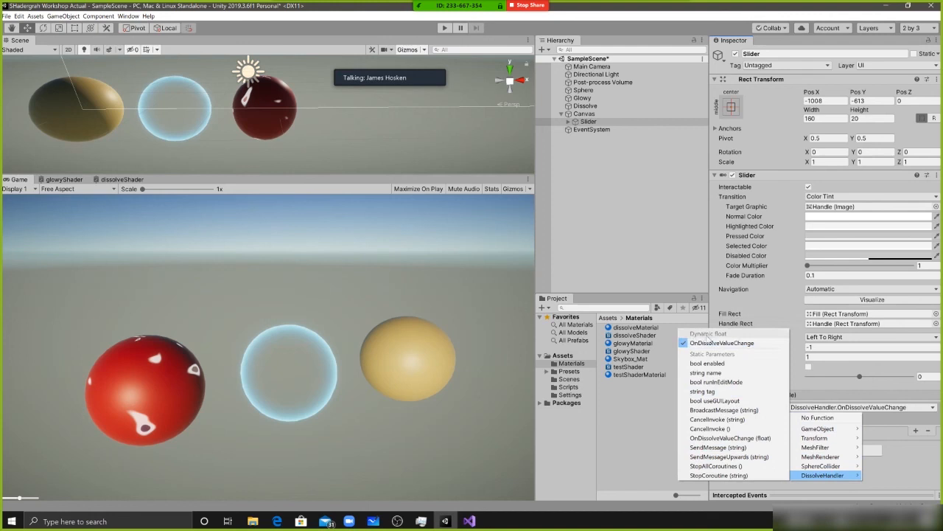
pyautogui.click(724, 344)
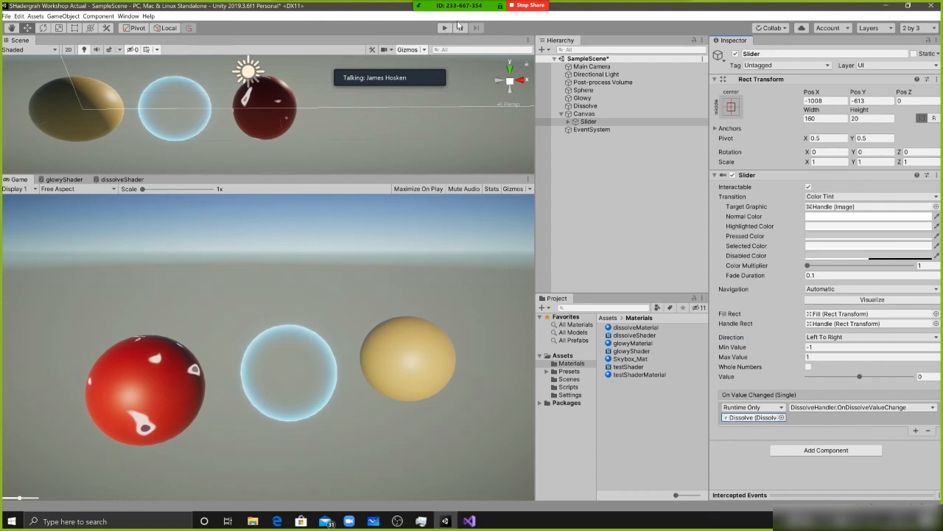
# Anchor the Slider to the bottom center of the Canvas, also setting its pivot and position
pyautogui.click(584, 113)
pyautogui.click(588, 122)
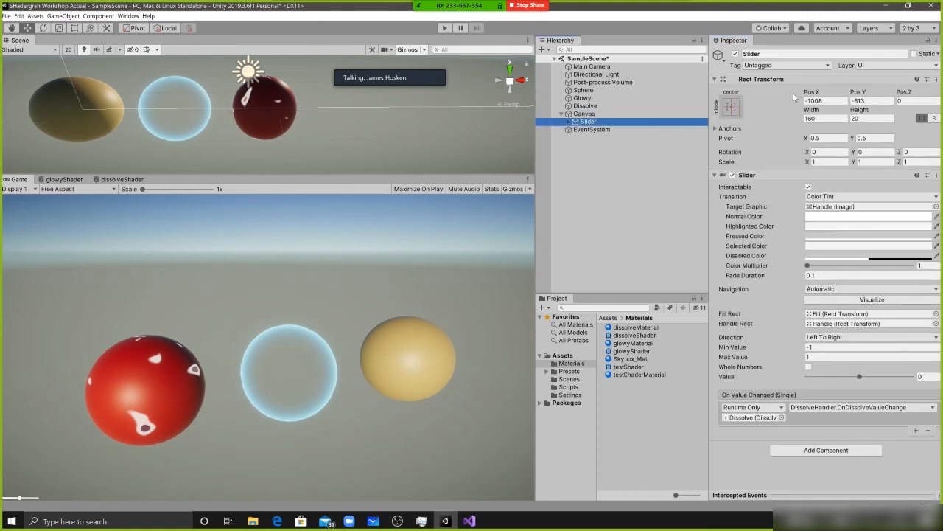
pyautogui.click(731, 107)
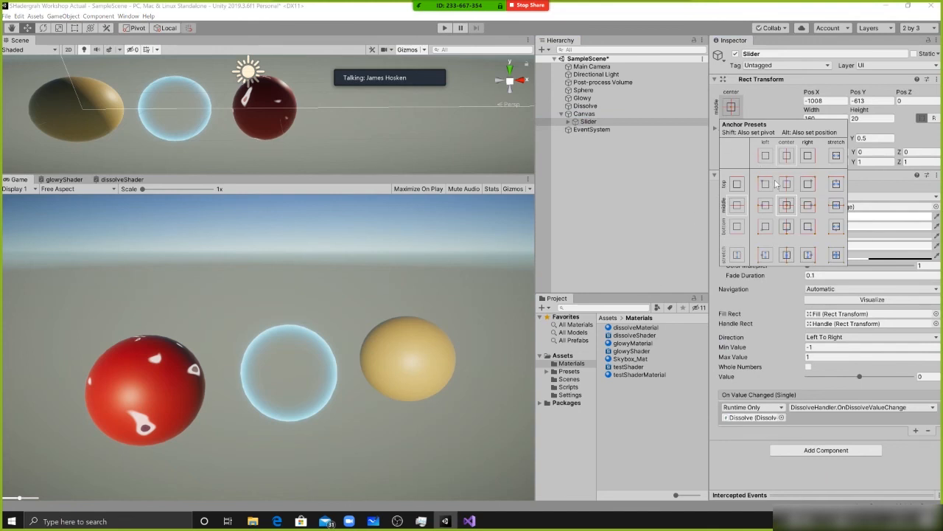
pyautogui.keyDown('alt'); pyautogui.click(787, 230); pyautogui.keyUp('alt')
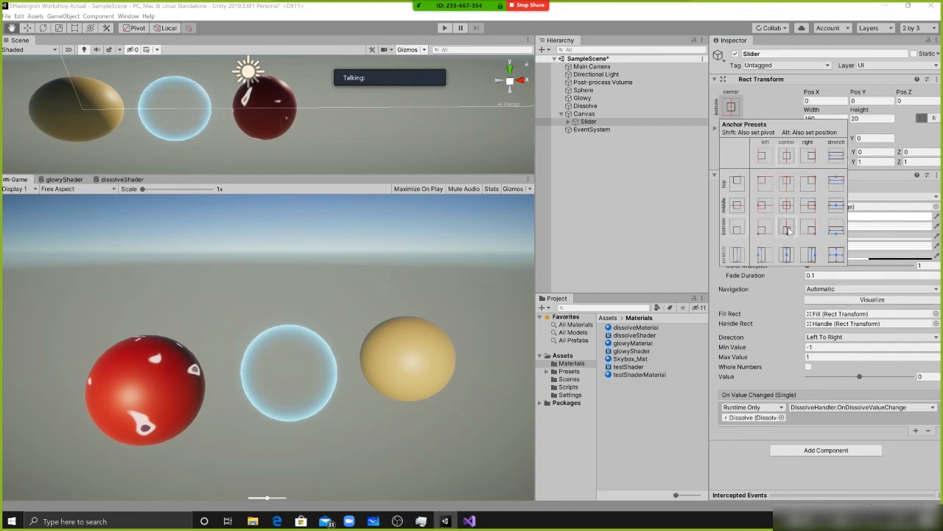
# Widen the Slider to about 614 and raise its Pos Y to about 70.3
pyautogui.click(816, 95)
pyautogui.moveTo(813, 111); pyautogui.dragTo(934, 65)
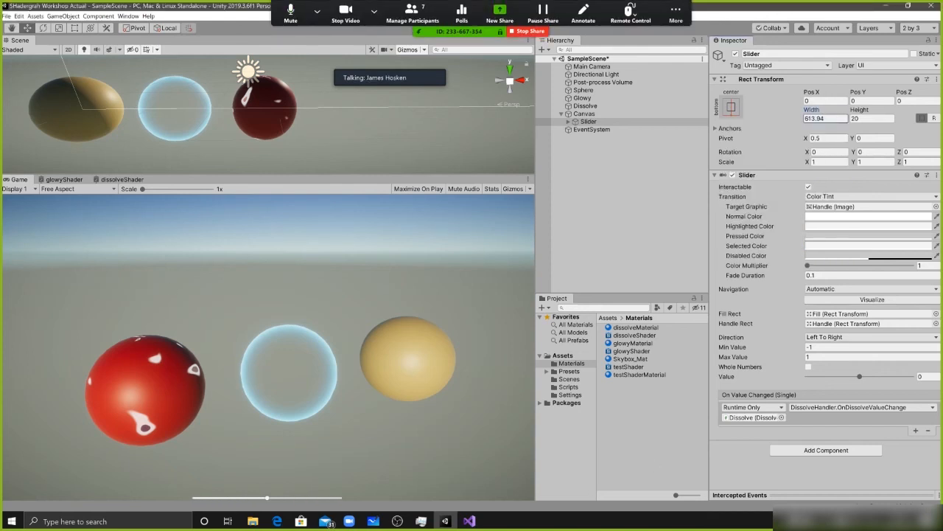
pyautogui.moveTo(859, 94); pyautogui.dragTo(17, 86)
# Run the scene and move the on-screen slider to about -0.2 to test the dissolve effect
pyautogui.click(444, 27)
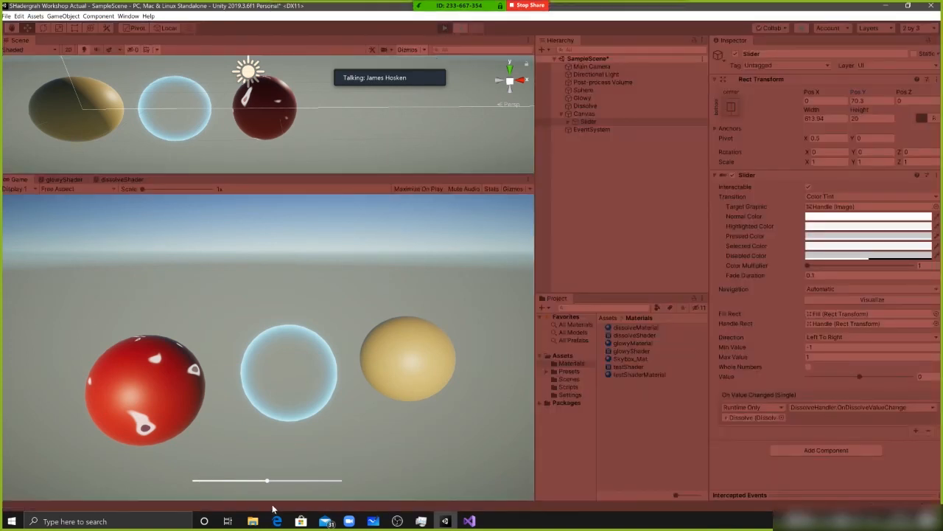
pyautogui.moveTo(267, 483)
pyautogui.mouseDown()
pyautogui.moveTo(238, 480)
pyautogui.moveTo(304, 482)
pyautogui.moveTo(252, 485)
pyautogui.mouseUp()
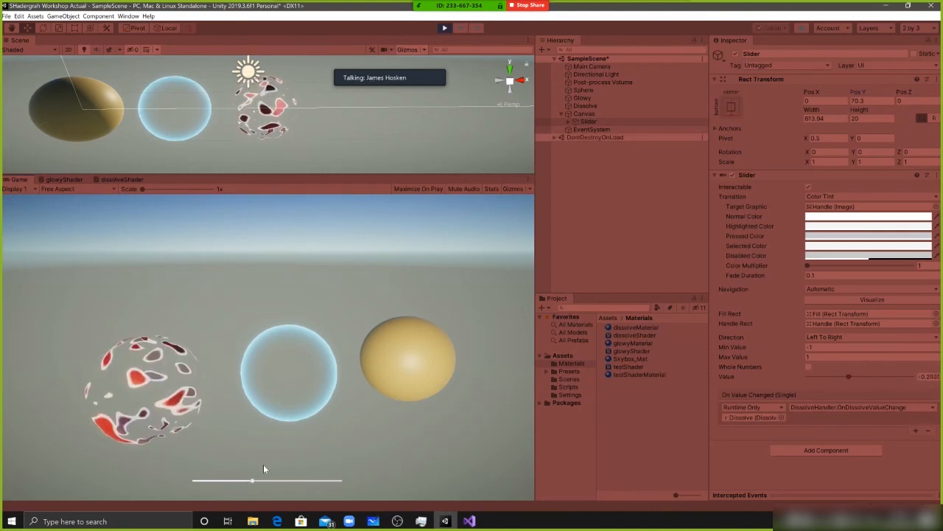